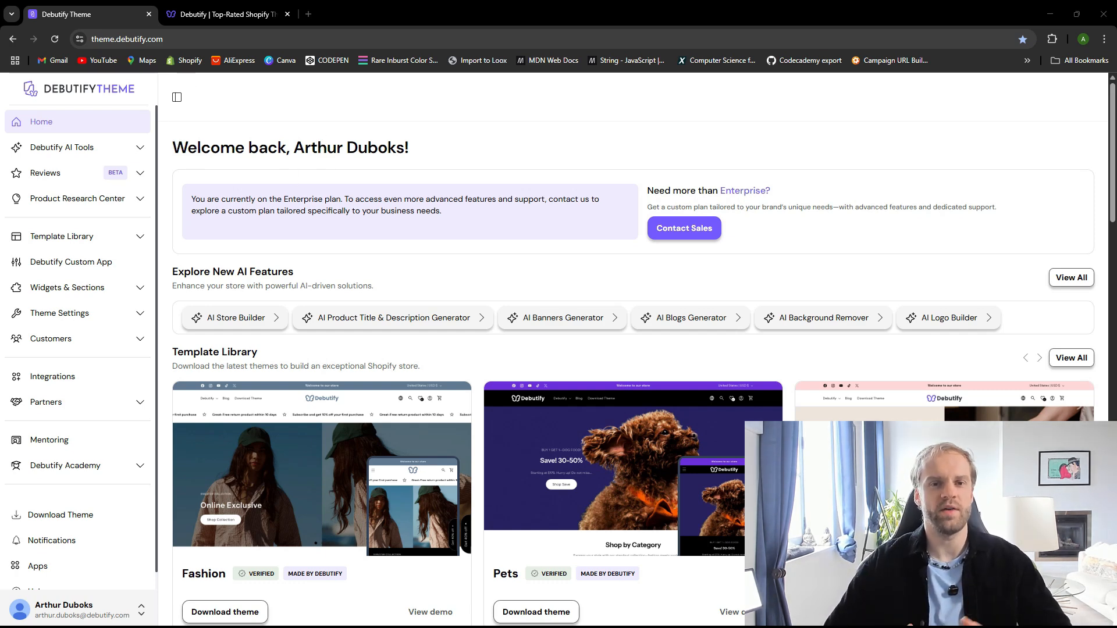
# Close the Debutify website tab and open the AI Store Builder from the dashboard's AI tools
pyautogui.click(195, 13)
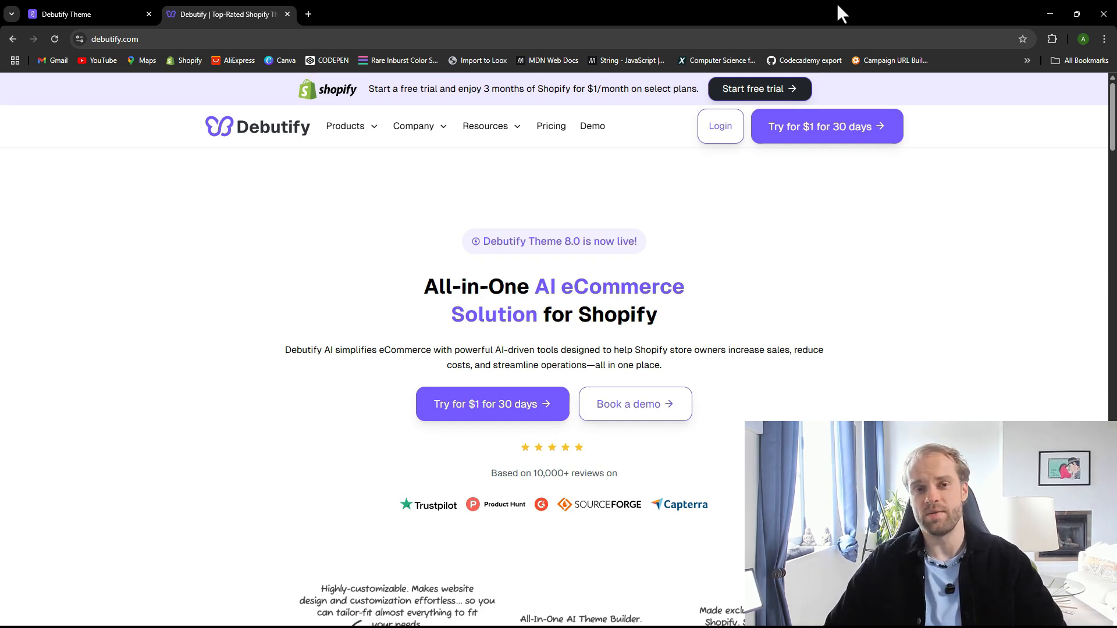
pyautogui.hotkey('ctrl', 'w')
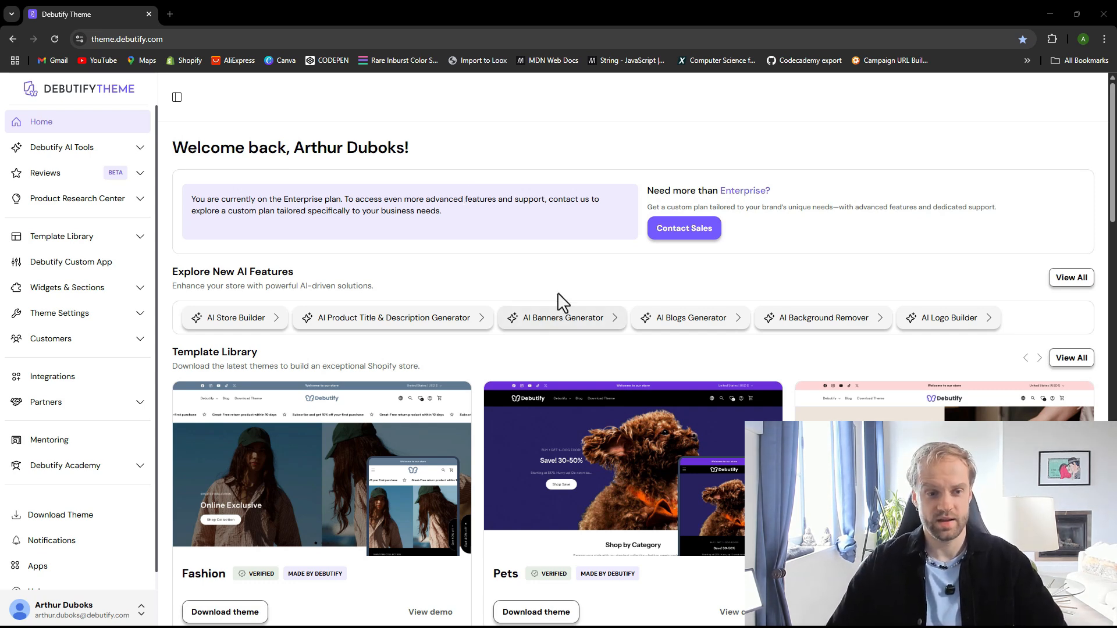
pyautogui.click(94, 239)
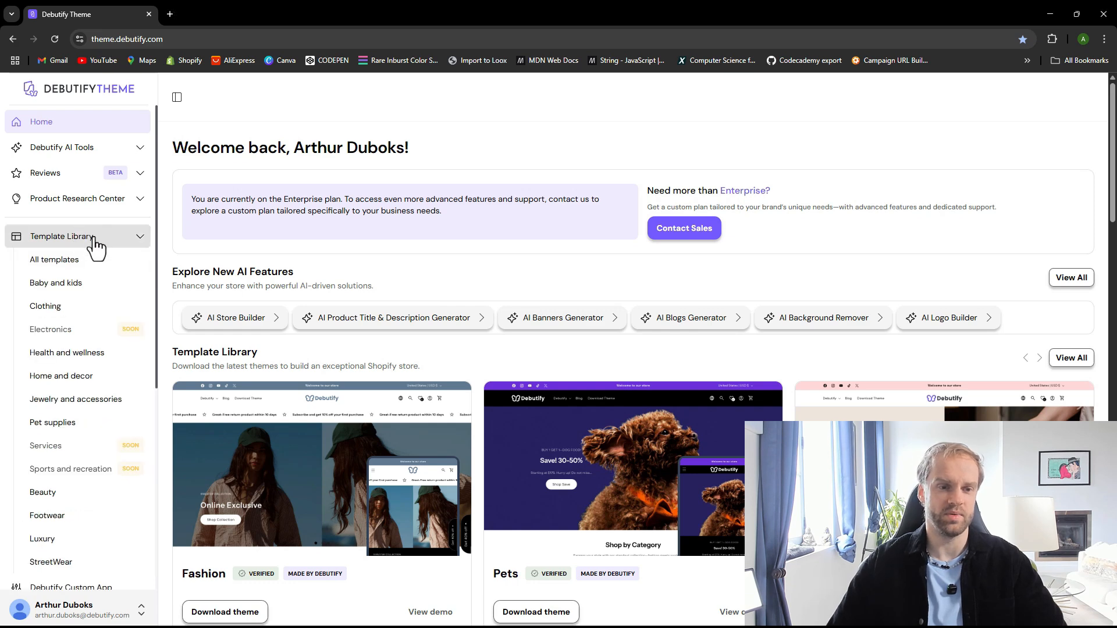
pyautogui.click(68, 150)
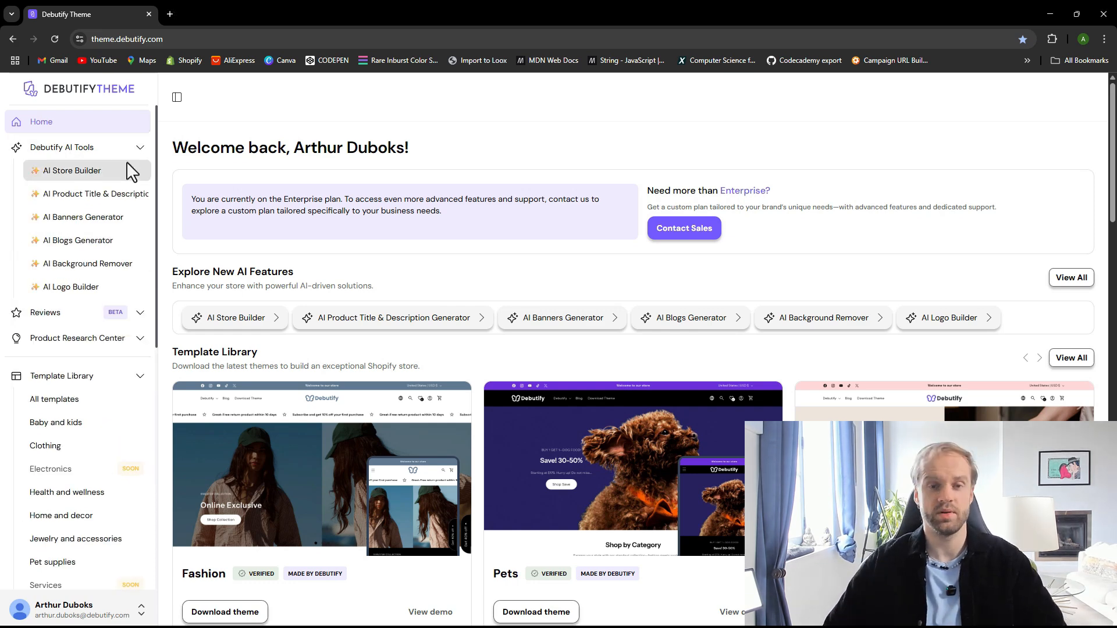
pyautogui.click(113, 165)
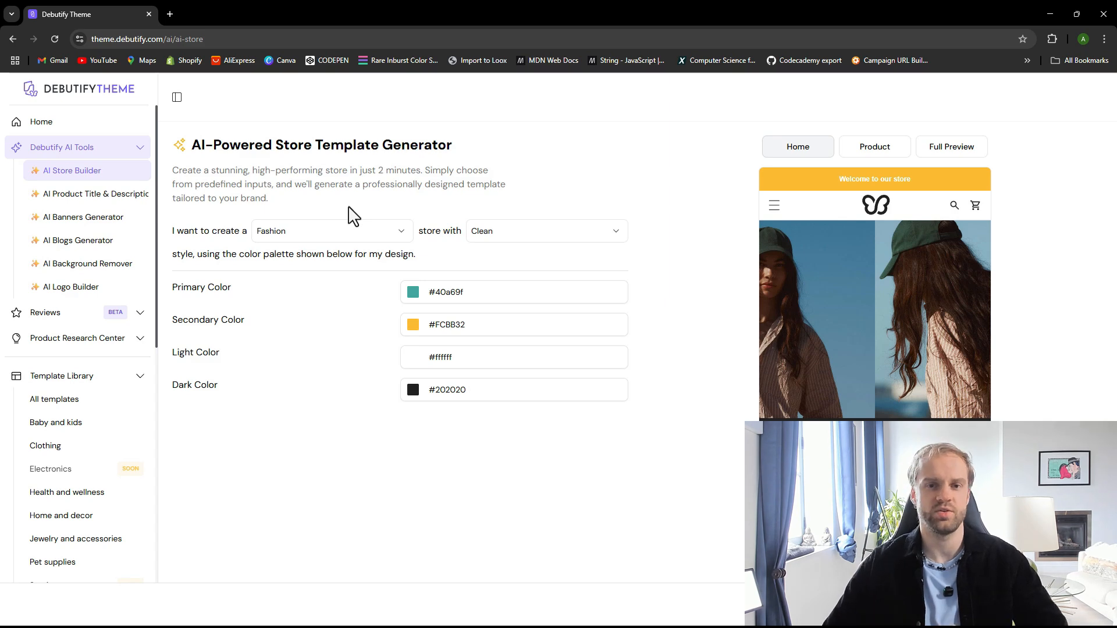
# Set the store style to Square, leaving the store type as Fashion
pyautogui.click(337, 232)
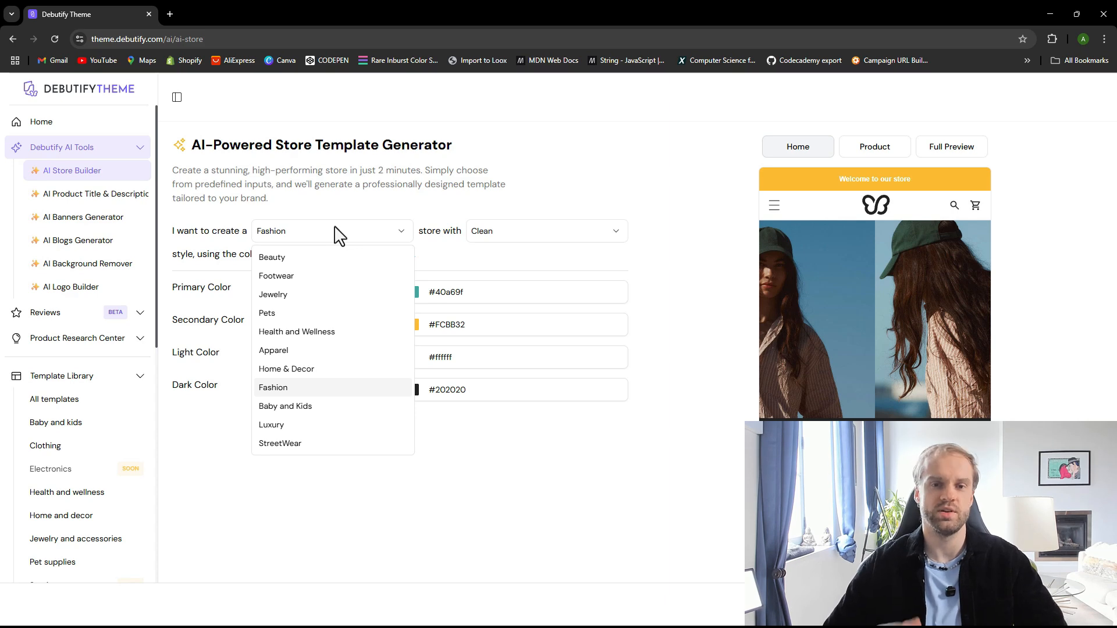
pyautogui.click(549, 239)
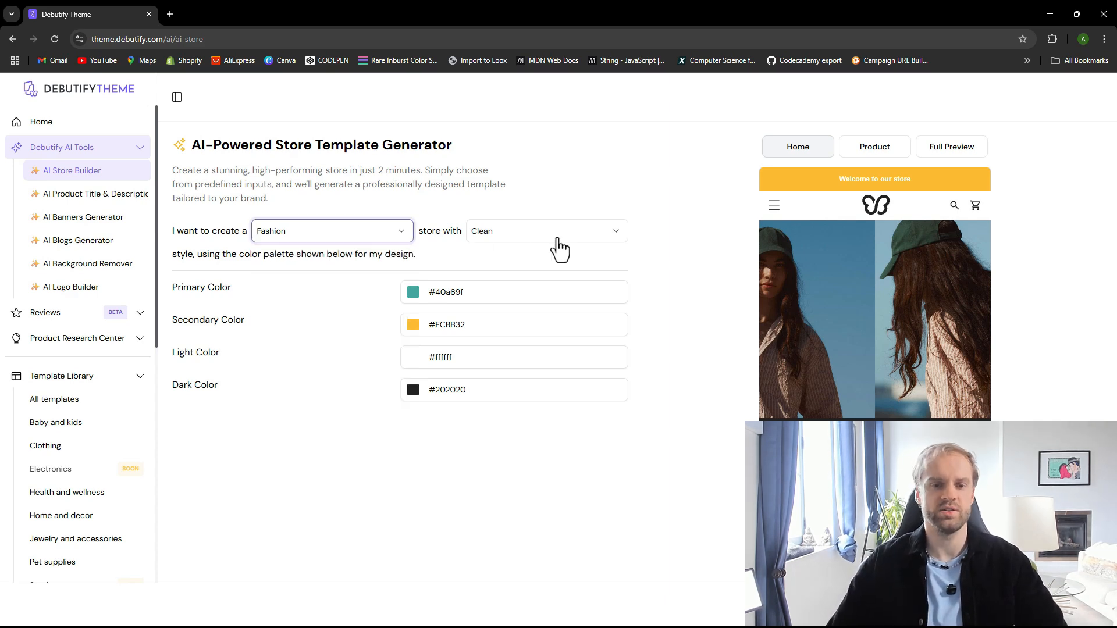
pyautogui.click(559, 237)
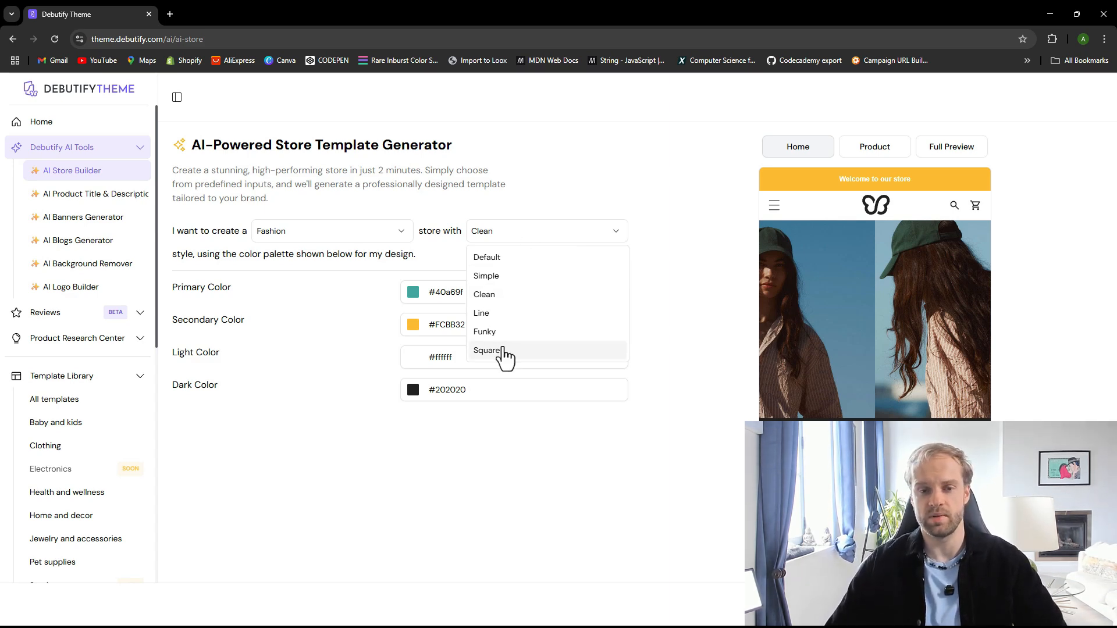
pyautogui.click(487, 351)
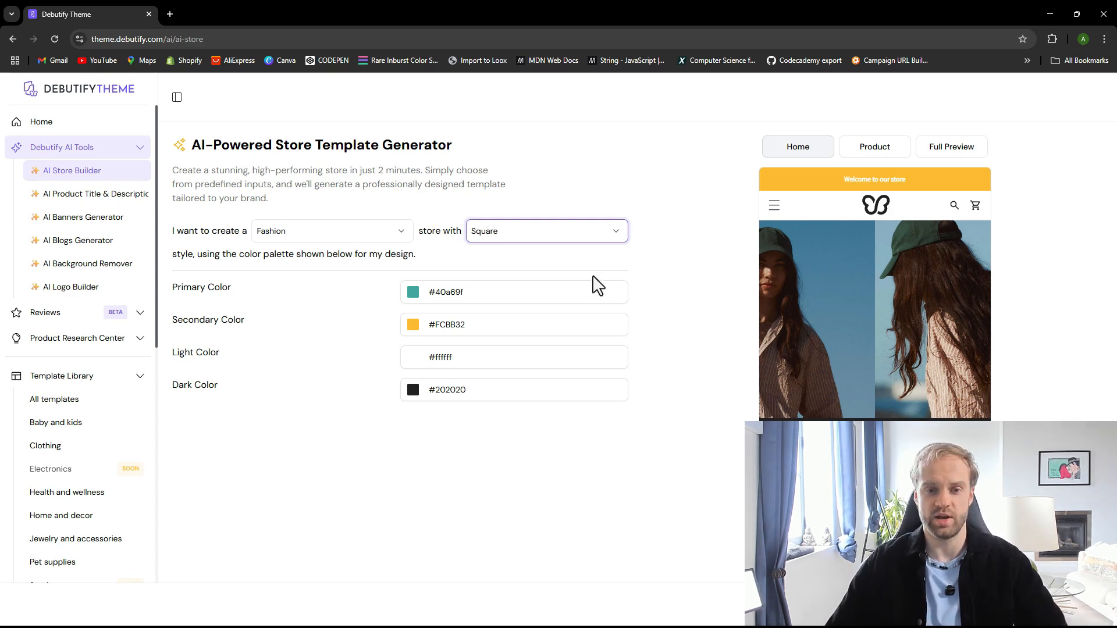
pyautogui.click(542, 233)
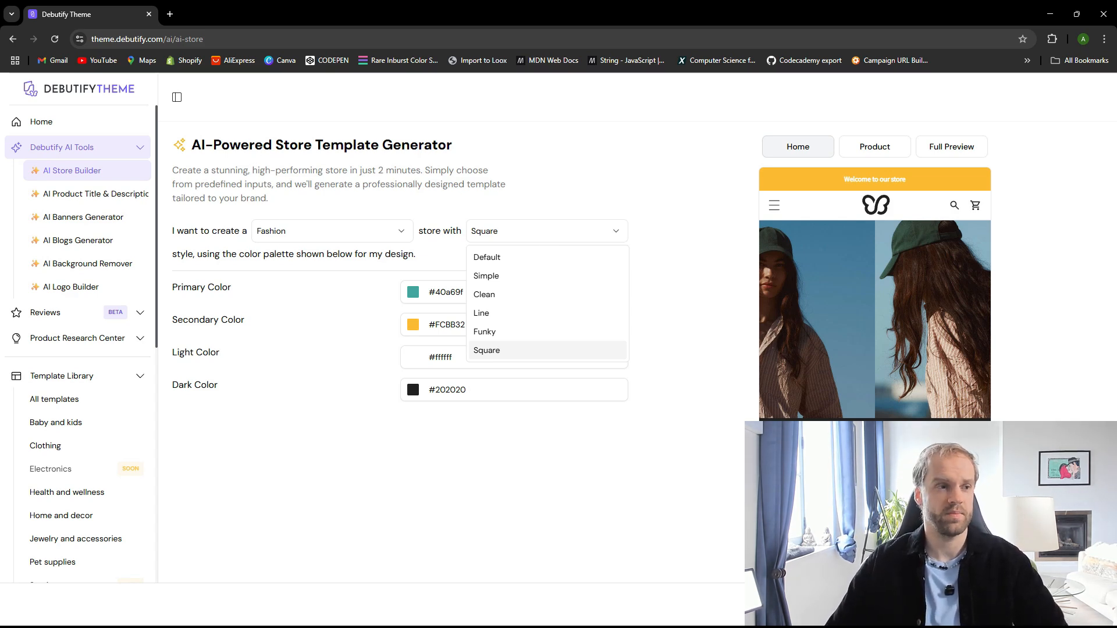
pyautogui.click(1, 123)
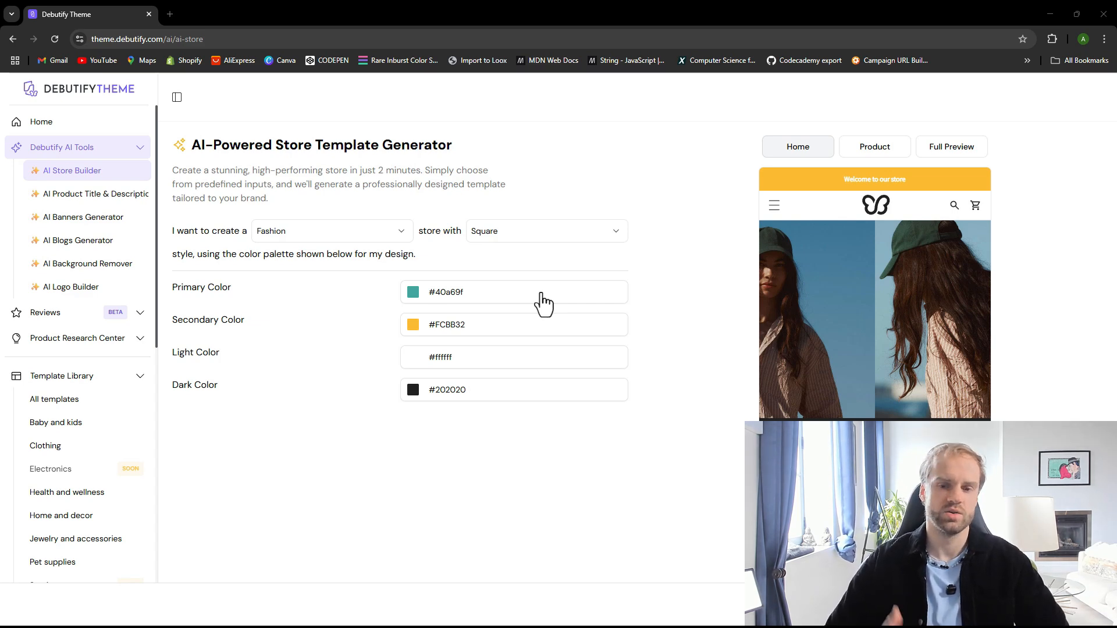
# Set the store type to Pets and preview each store style in turn, ending on Square
pyautogui.click(308, 231)
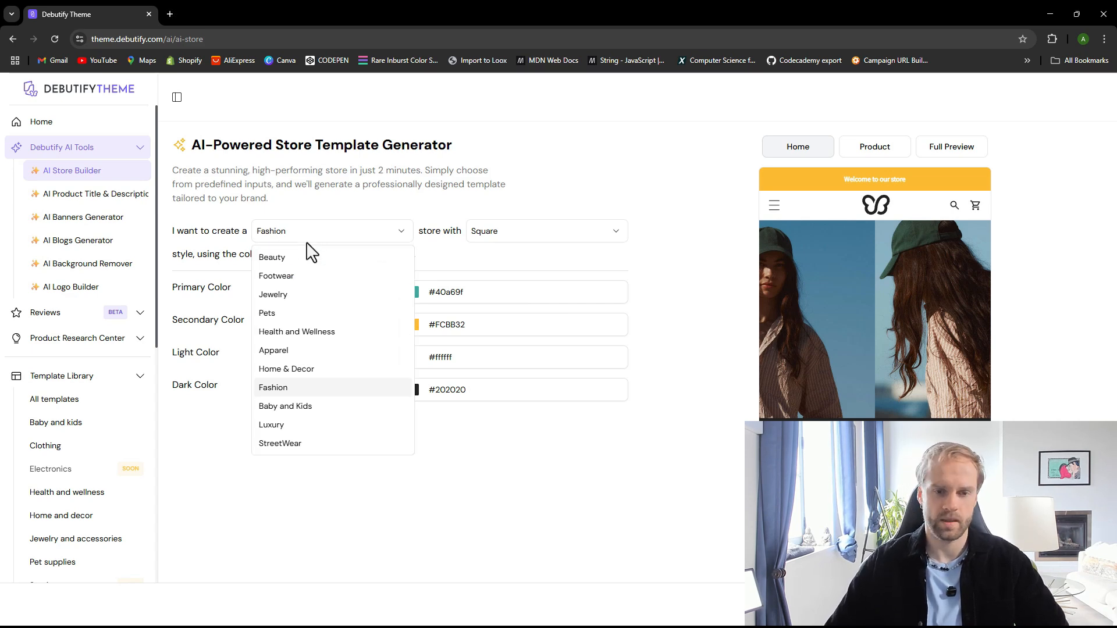
pyautogui.click(294, 314)
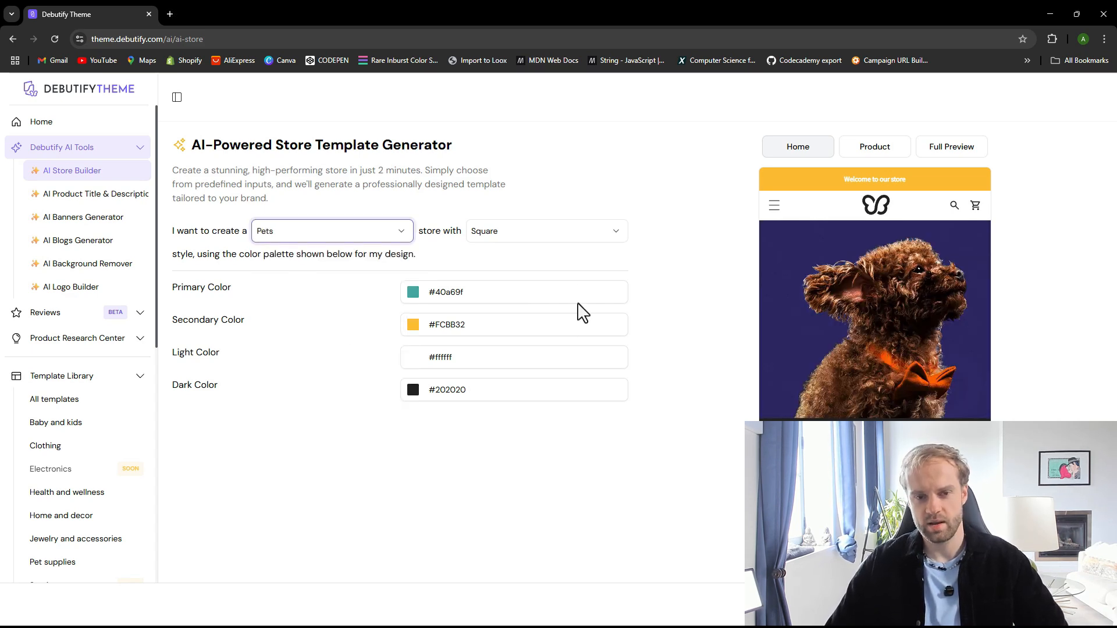
pyautogui.click(519, 232)
pyautogui.click(524, 259)
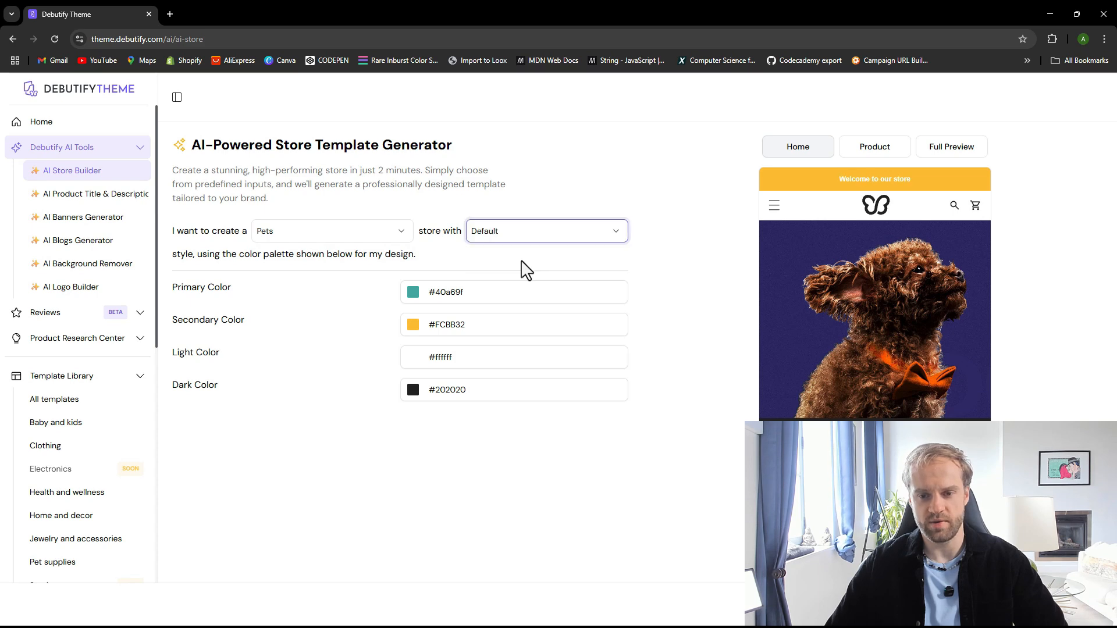
pyautogui.click(519, 234)
pyautogui.click(522, 277)
pyautogui.click(518, 237)
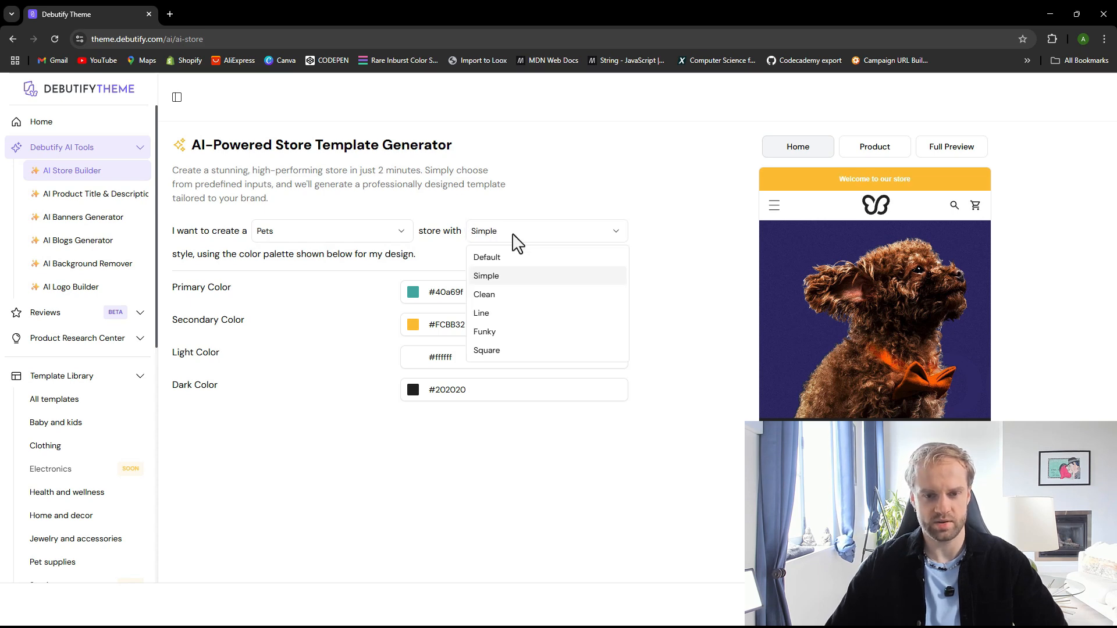
pyautogui.click(514, 296)
pyautogui.click(524, 228)
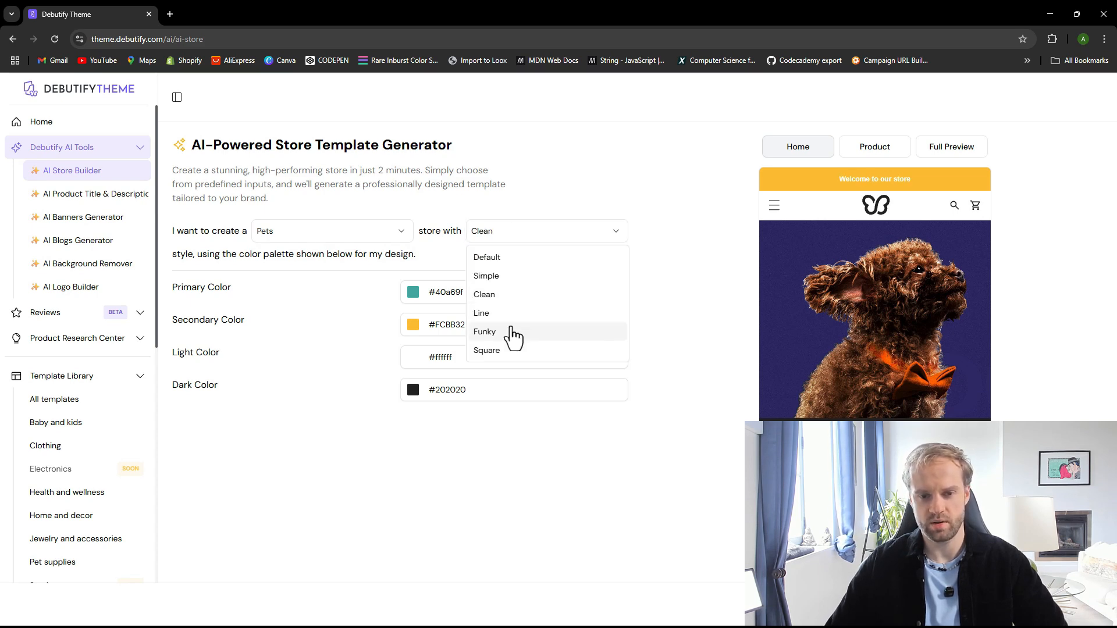
pyautogui.click(512, 332)
pyautogui.click(518, 232)
pyautogui.click(514, 351)
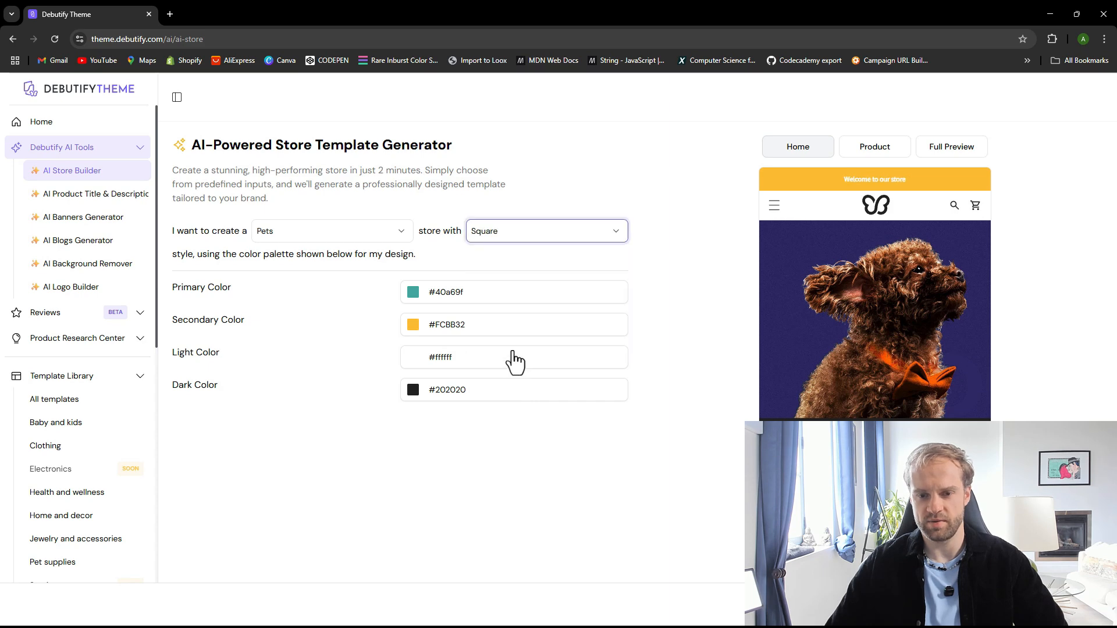
# Set the store style to Default
pyautogui.click(529, 232)
pyautogui.click(527, 258)
pyautogui.click(530, 241)
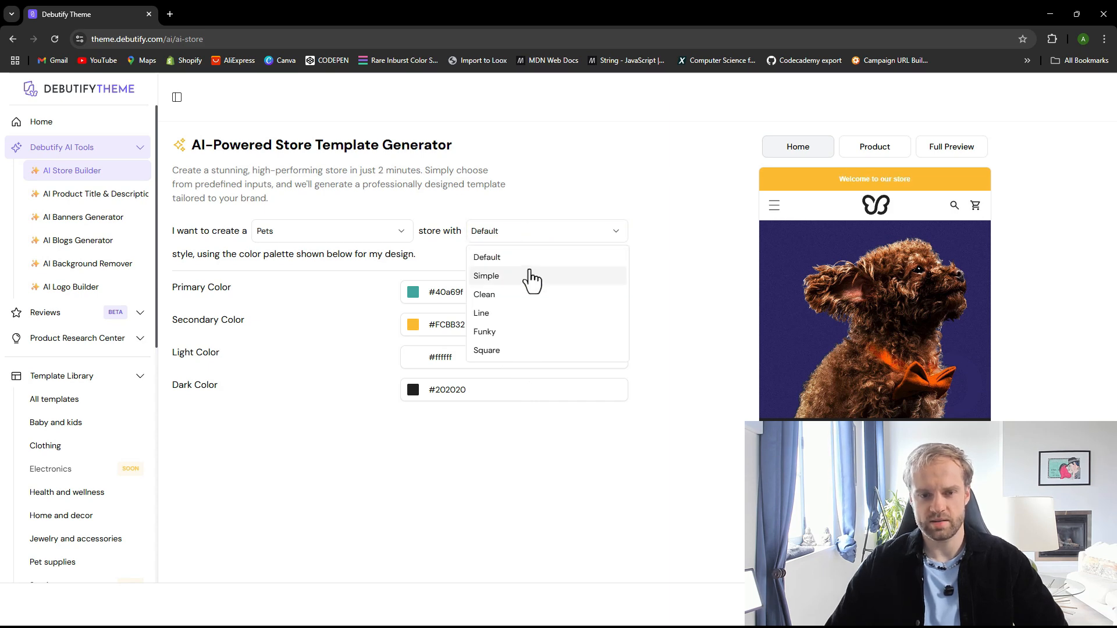
pyautogui.click(531, 276)
pyautogui.click(527, 236)
pyautogui.click(527, 258)
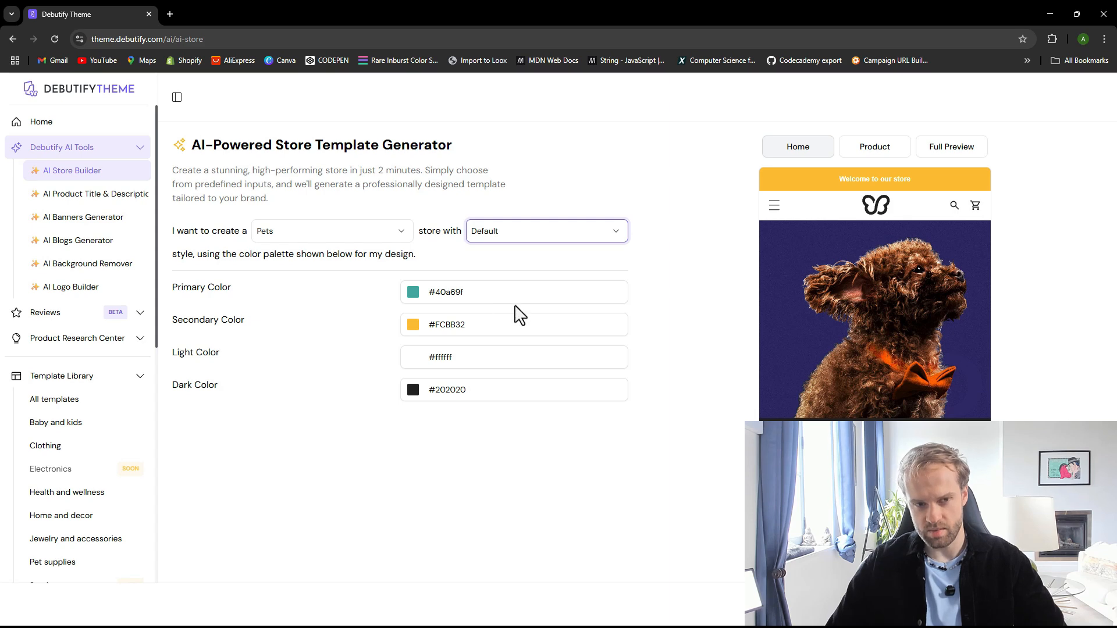
# Generate the theme, download it from the emailed link, and close the email tab
pyautogui.click(1076, 605)
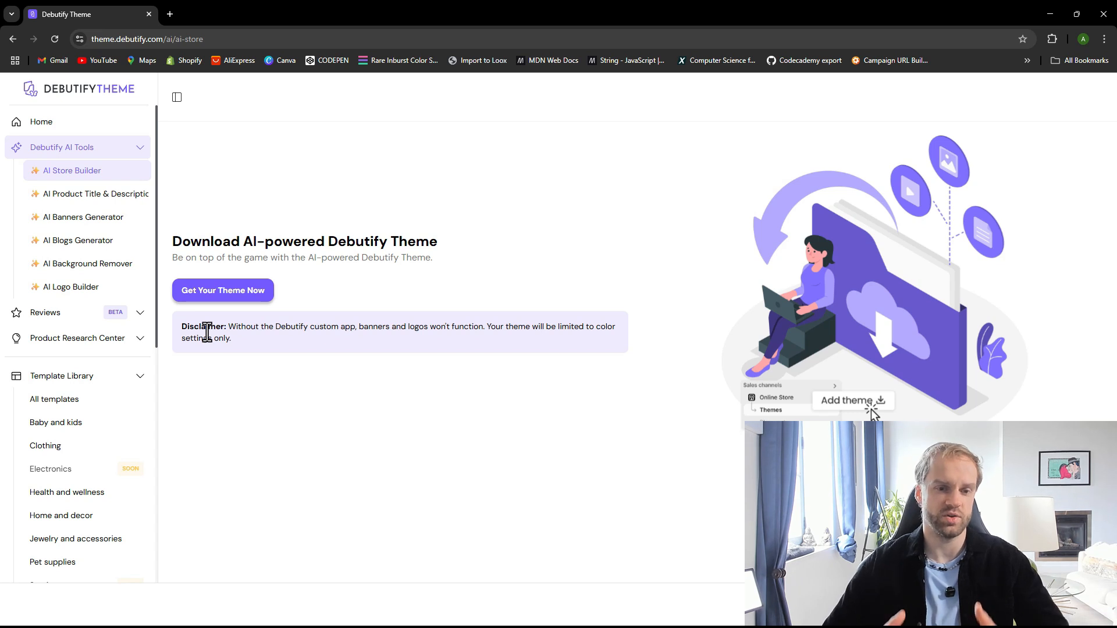
pyautogui.click(226, 291)
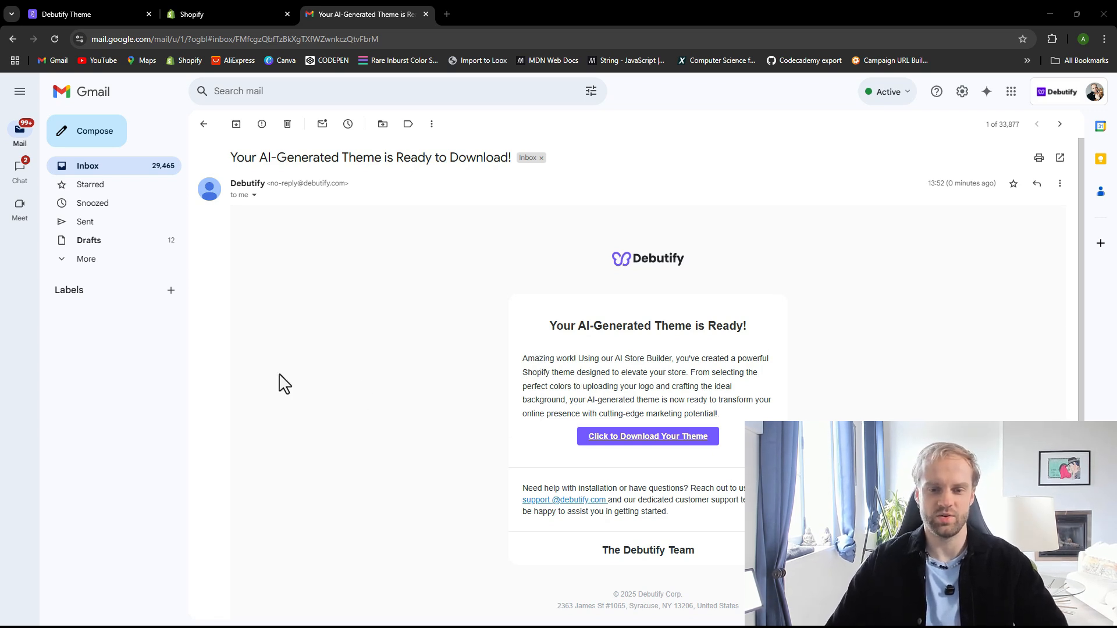
pyautogui.click(623, 441)
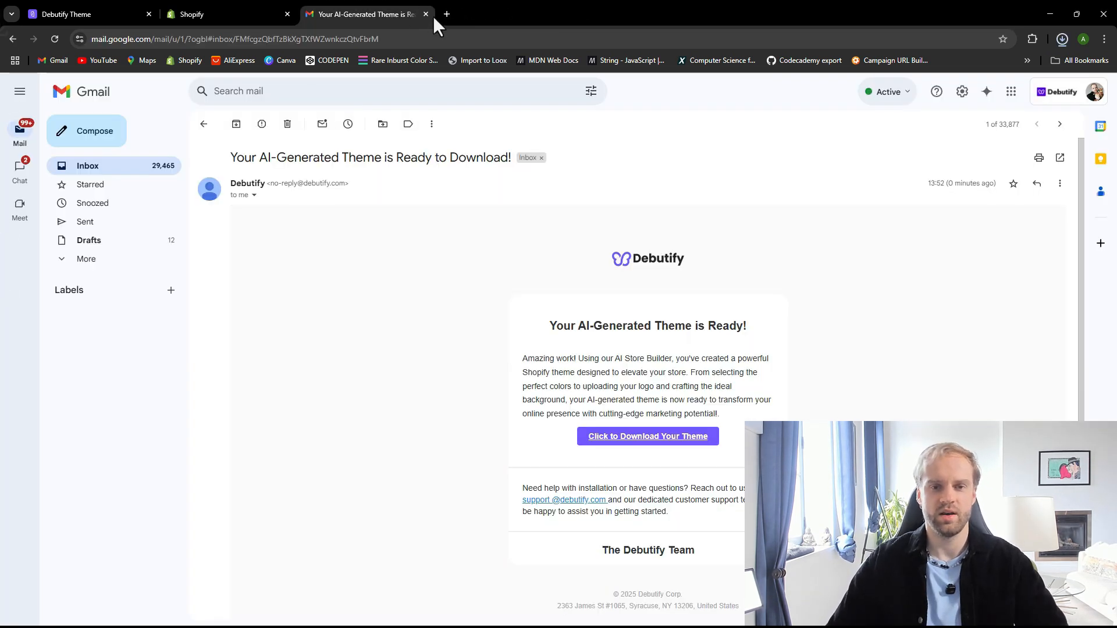
pyautogui.click(426, 14)
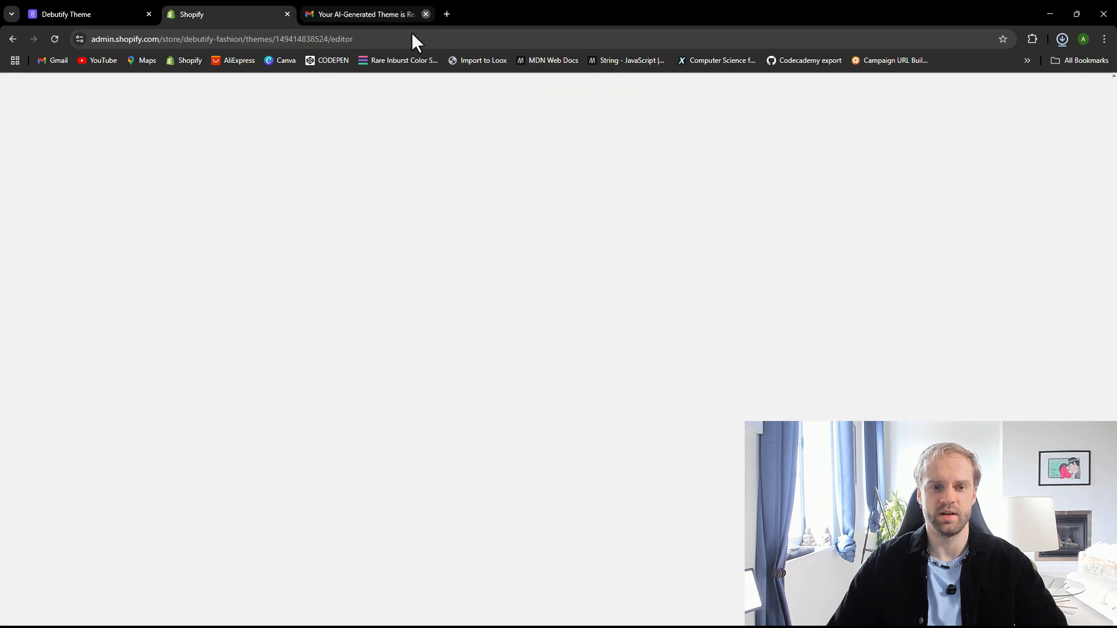
# Remove the debutify-fashion-8-1 theme from the Shopify theme library to free a slot
pyautogui.click(553, 173)
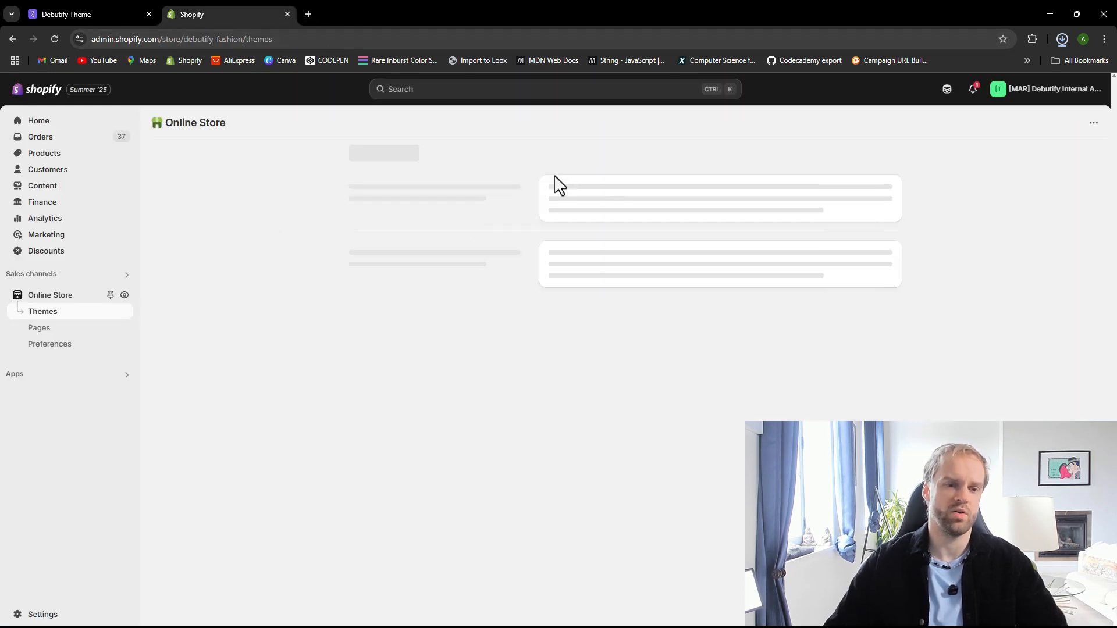
pyautogui.scroll(-3, 867, 392)
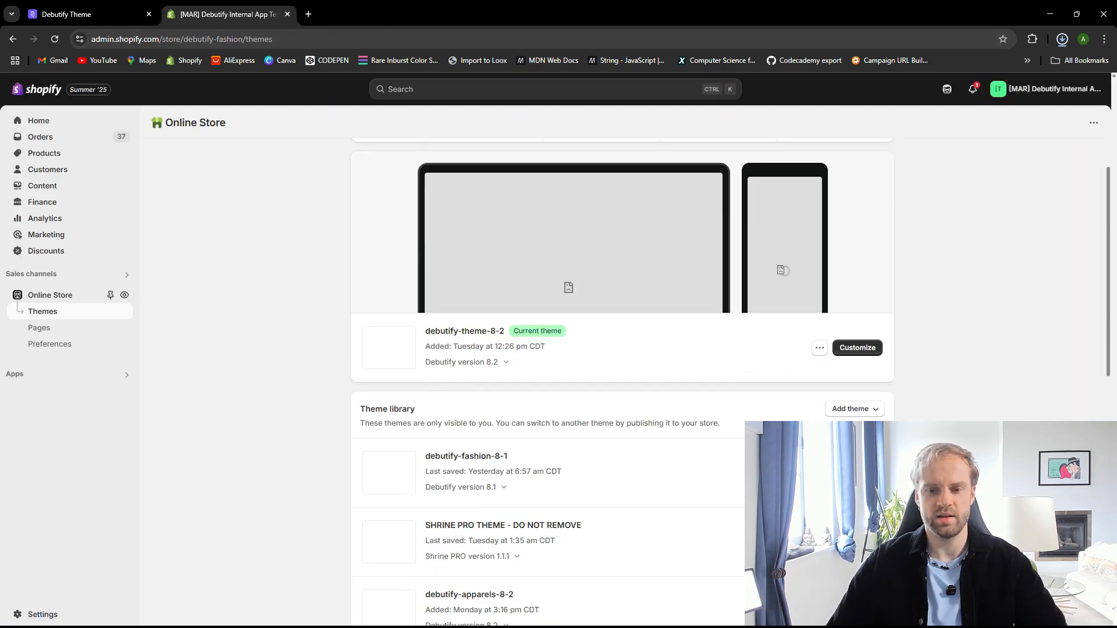
pyautogui.click(854, 373)
pyautogui.click(703, 382)
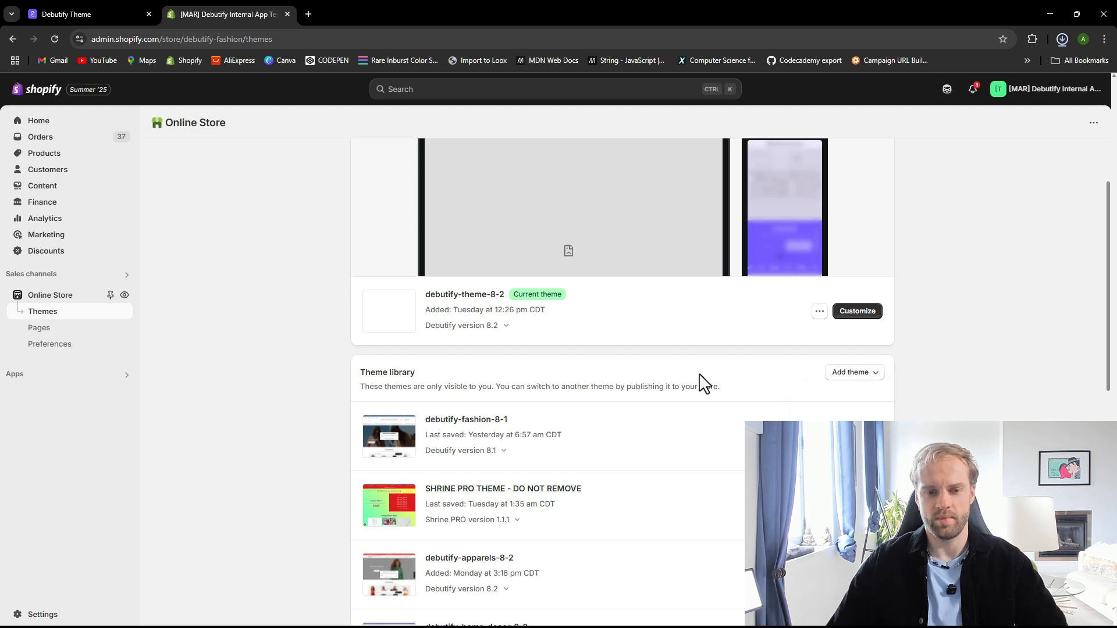
pyautogui.scroll(3, 528, 411)
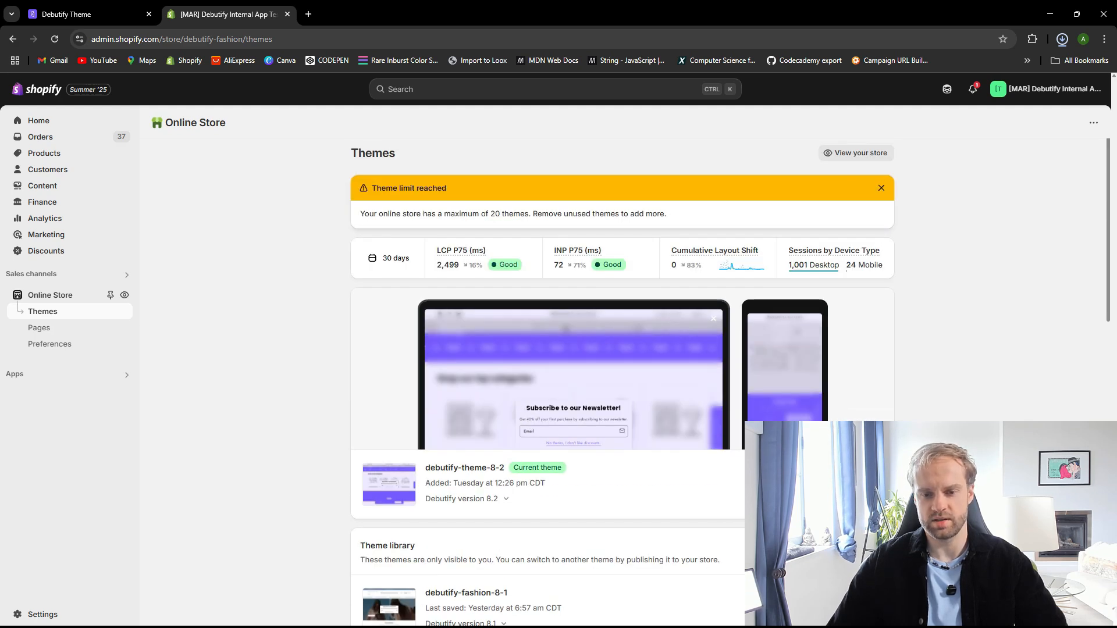
pyautogui.scroll(-1, 756, 495)
pyautogui.click(819, 425)
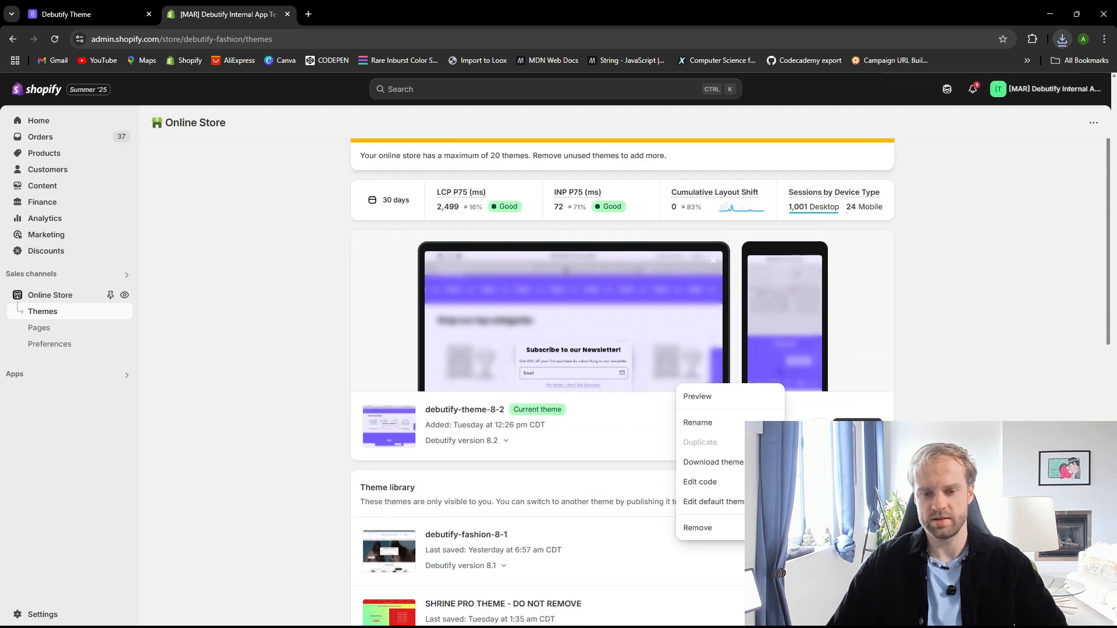
pyautogui.click(720, 529)
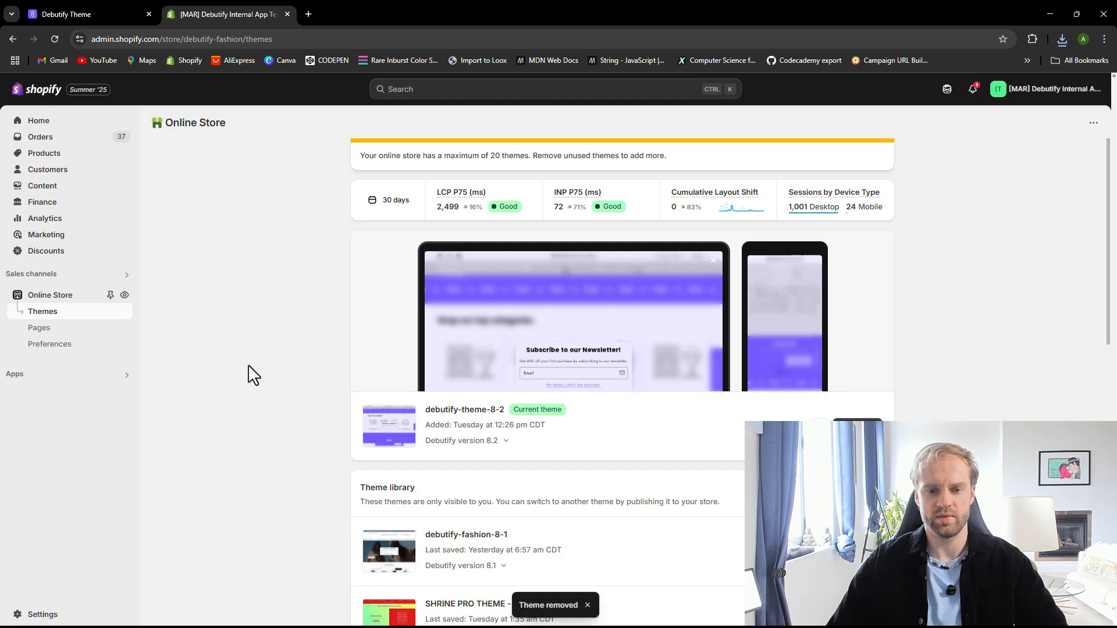
# Upload the debutify-pets-8.2 (1).zip theme file to the Shopify theme library
pyautogui.click(853, 484)
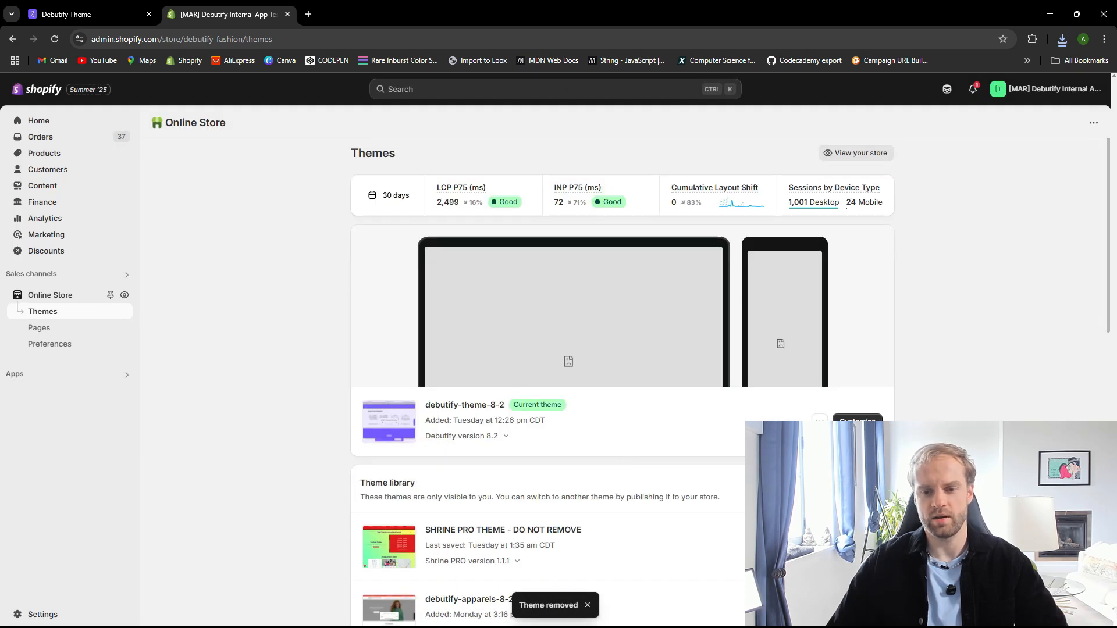
pyautogui.click(847, 507)
pyautogui.click(552, 367)
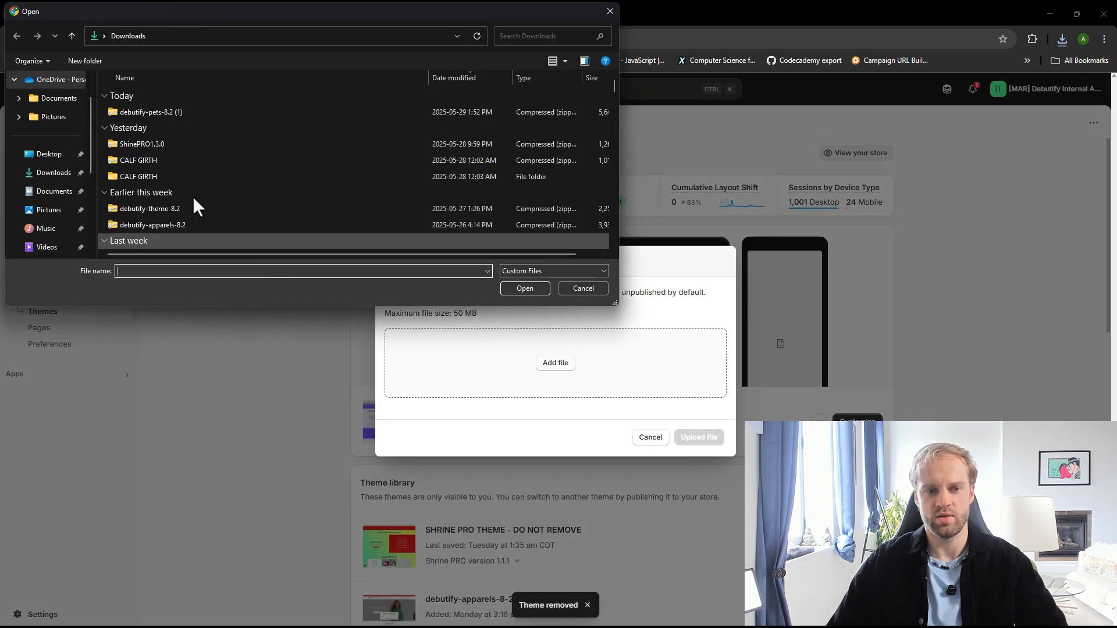
pyautogui.click(166, 113)
pyautogui.click(511, 288)
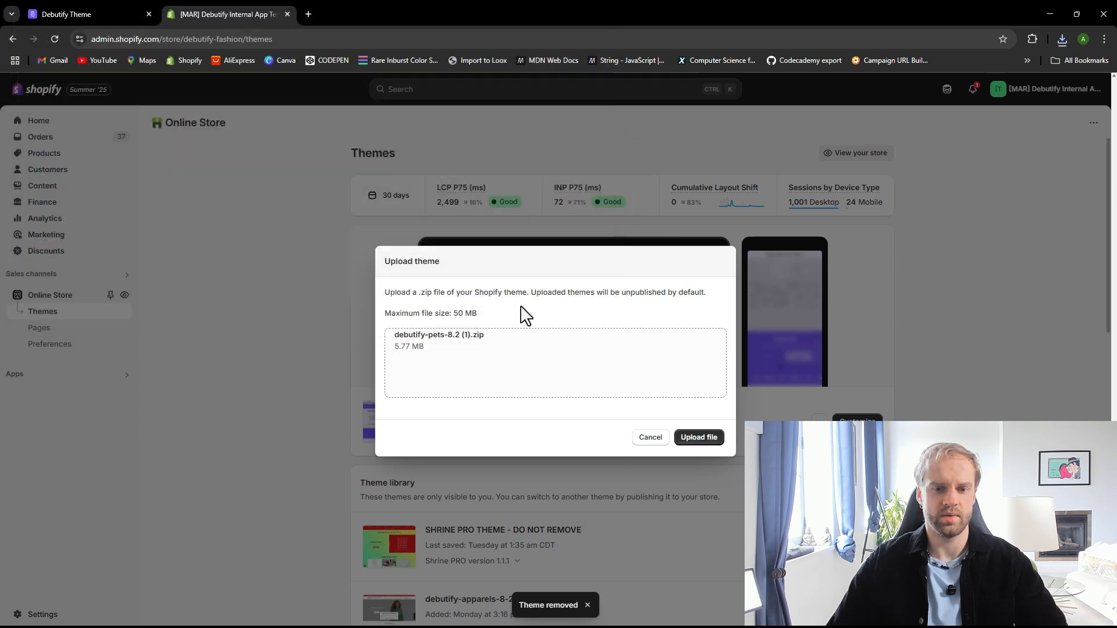
pyautogui.click(695, 439)
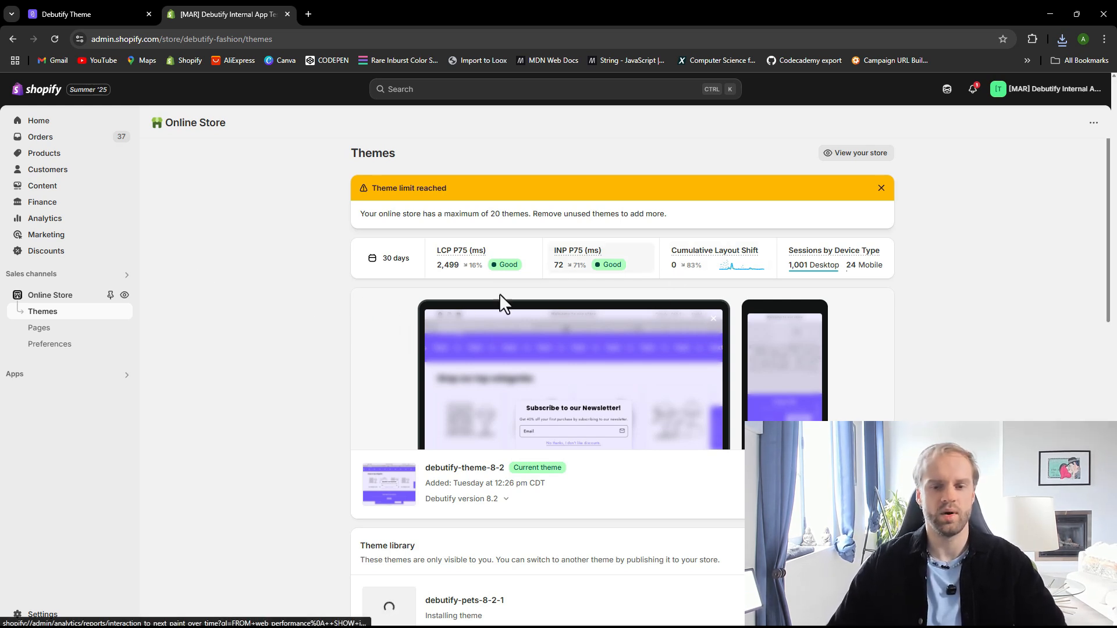
# Return to the Debutify dashboard and open the AI Product Title & Description generator
pyautogui.click(98, 3)
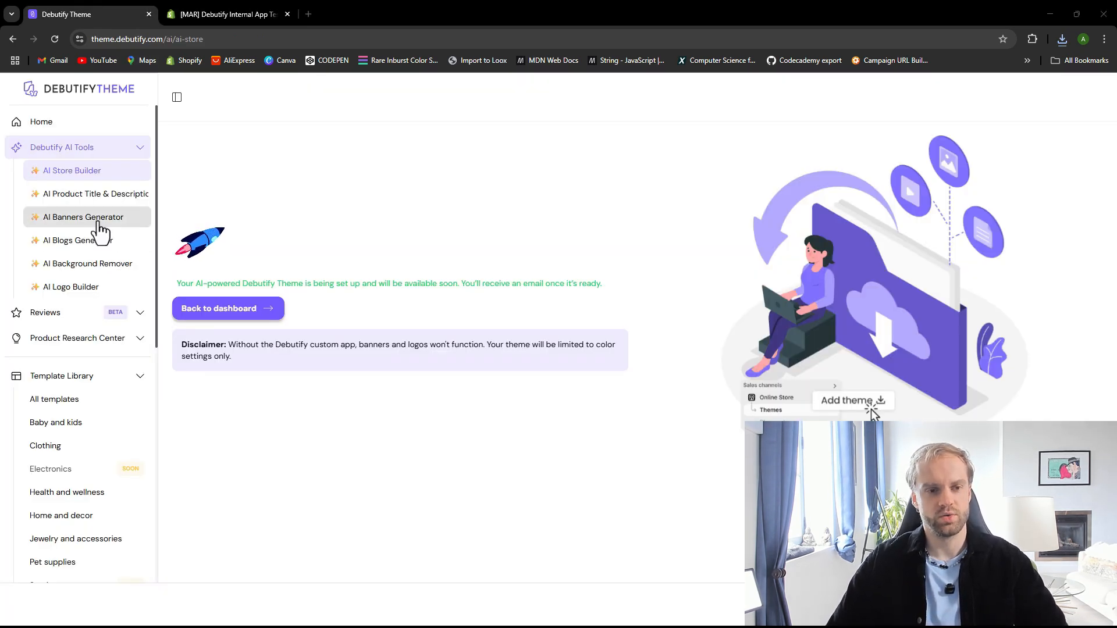
pyautogui.click(128, 194)
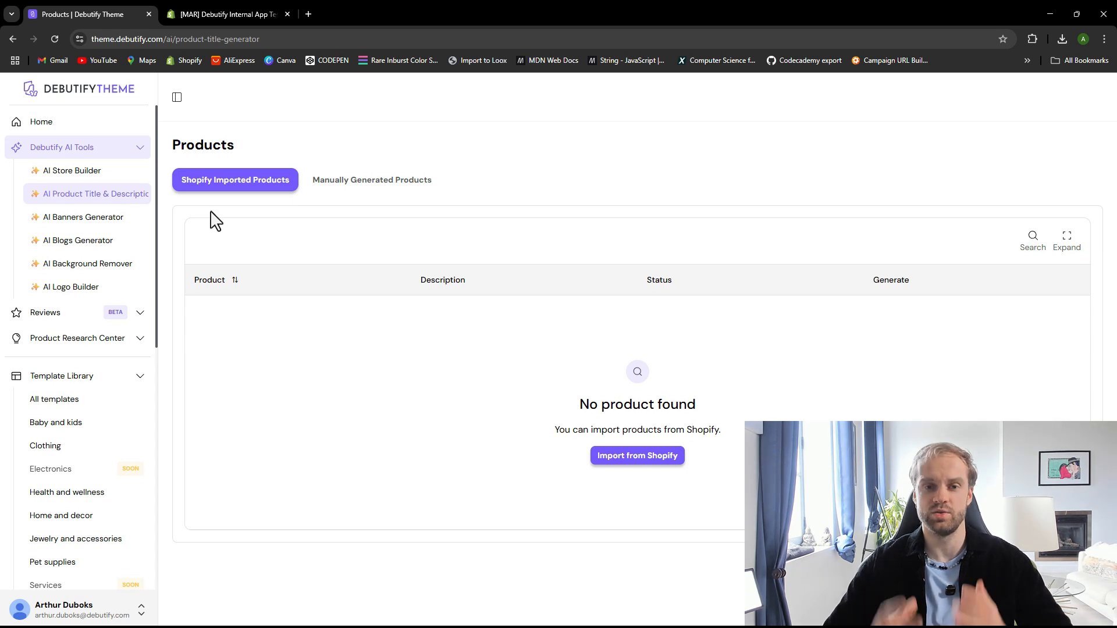
# Open and close the CSV import dialog for manually generated products, then open the AI Banners Generator
pyautogui.click(336, 187)
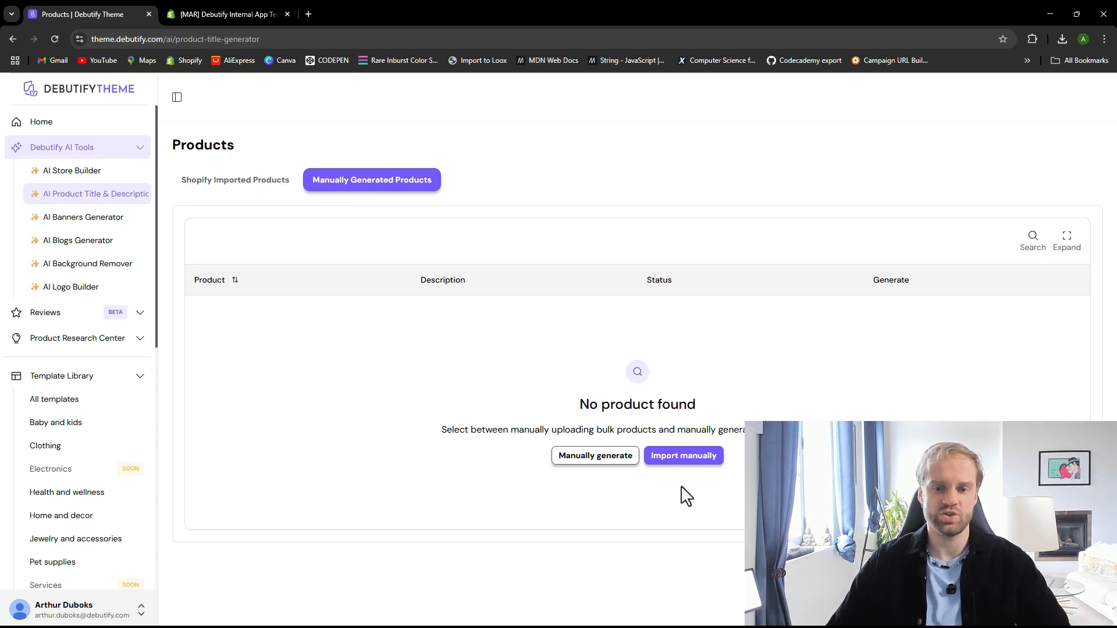
pyautogui.click(682, 457)
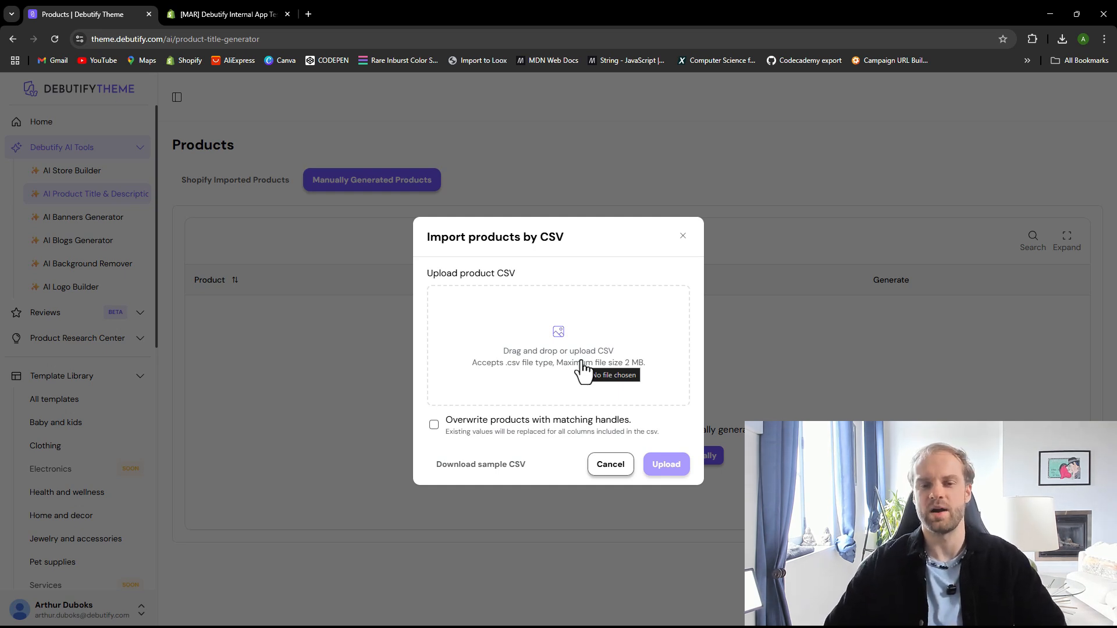
pyautogui.click(683, 236)
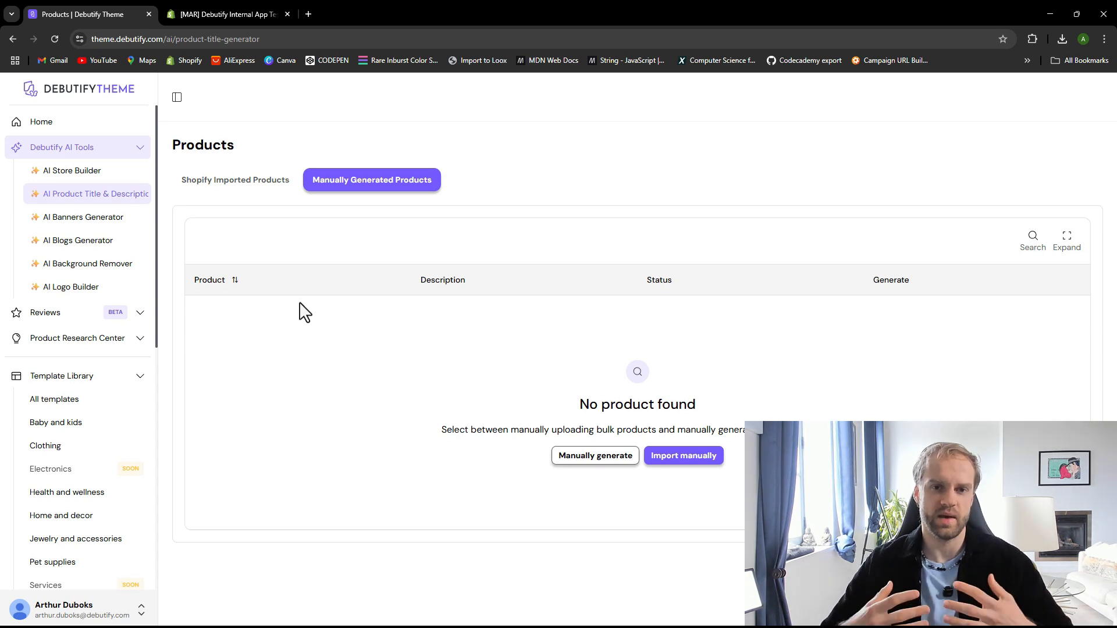
pyautogui.click(131, 219)
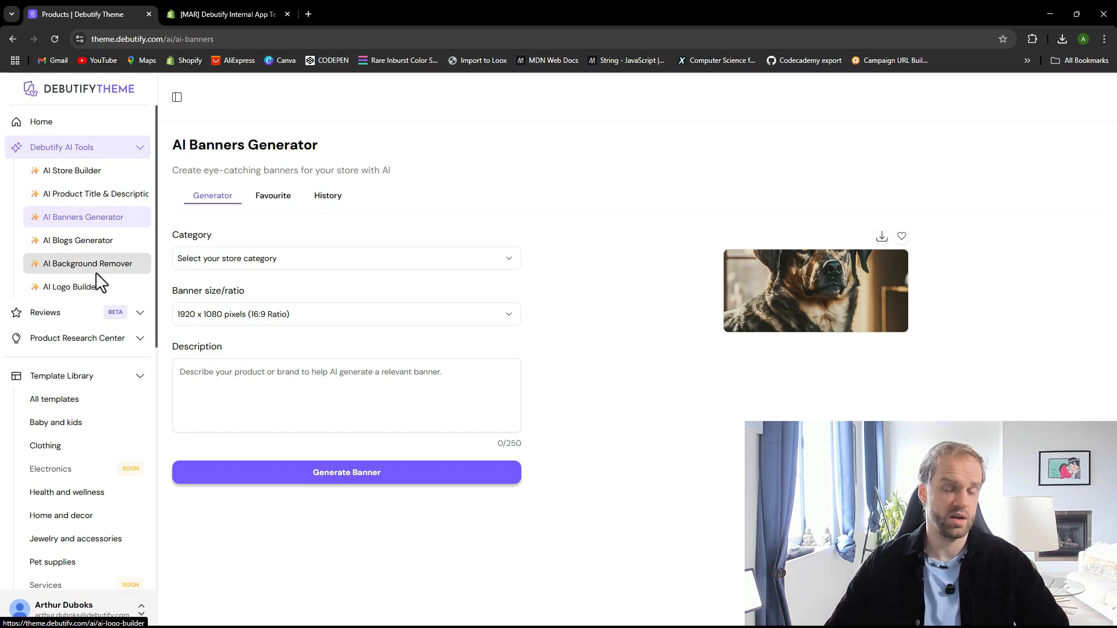
# Publish the debutify-pets-8-2-1 theme from the Shopify theme library
pyautogui.hotkey('ctrl', 'Tab')
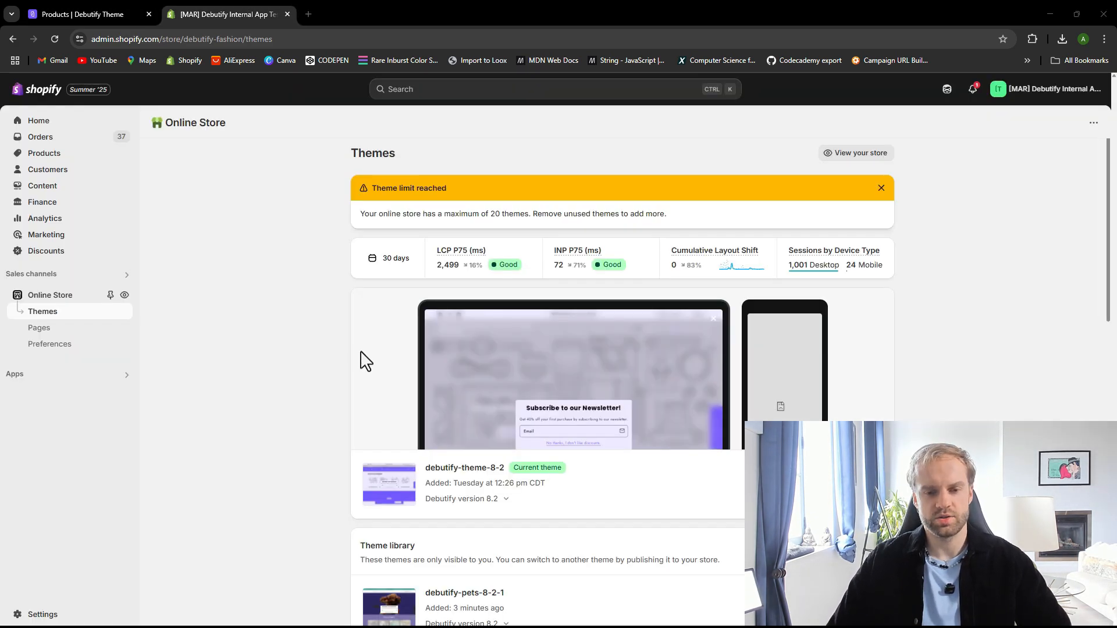
pyautogui.scroll(-2, 443, 433)
pyautogui.scroll(1, 486, 444)
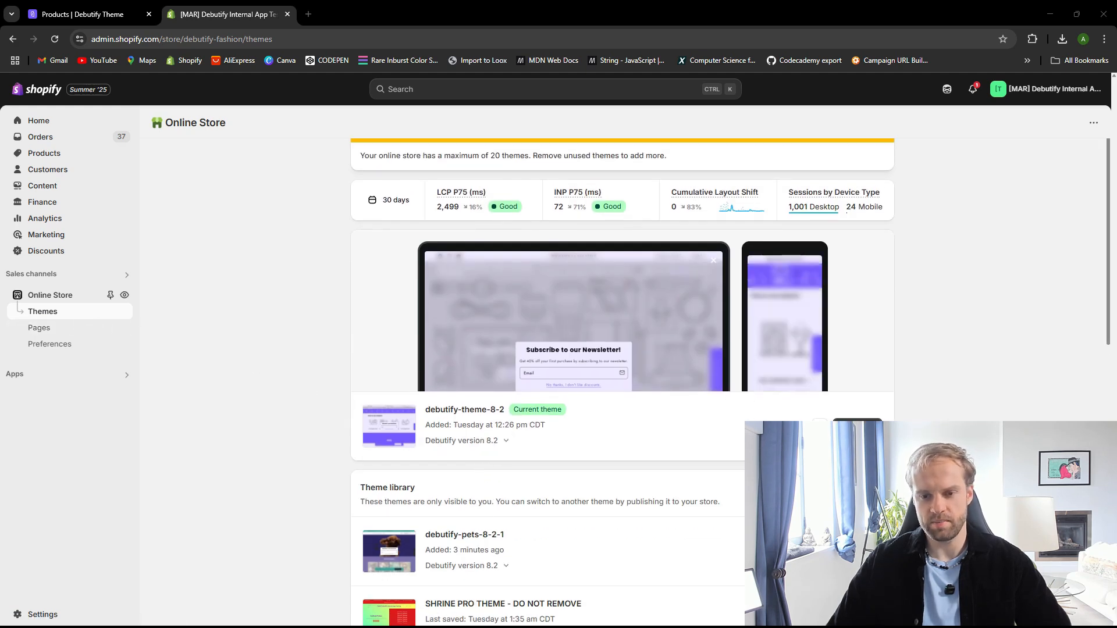
pyautogui.click(809, 552)
pyautogui.click(705, 434)
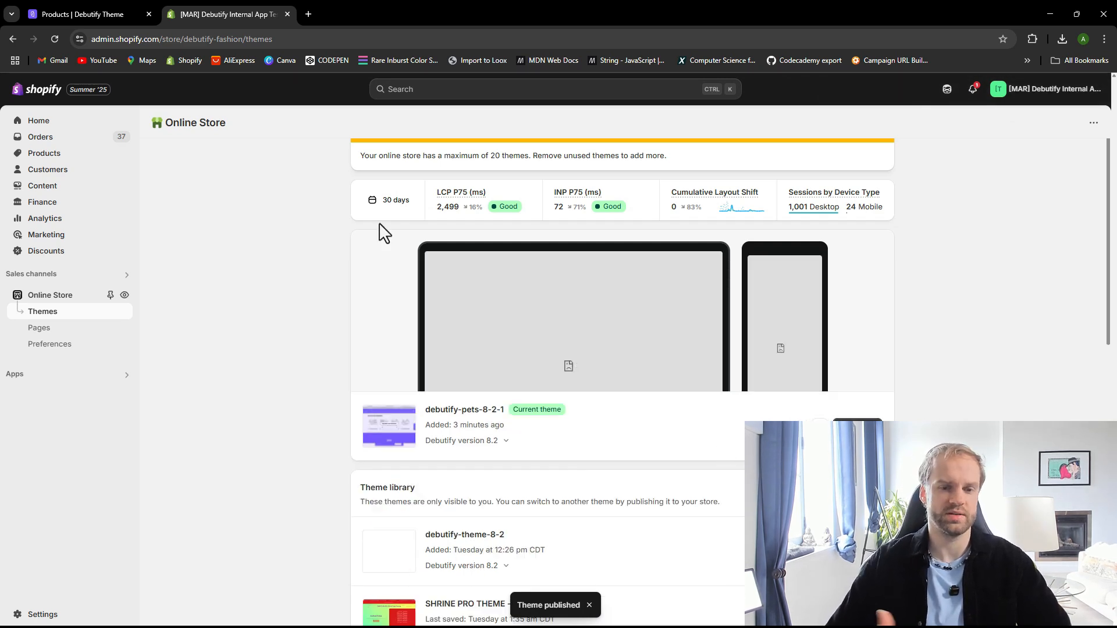
# Keep the 1920 x 1080 pixels (16:9 Ratio) size and describe the banner as 'create a hero section banner with a happy pomerian running outside in nature'
pyautogui.click(100, 14)
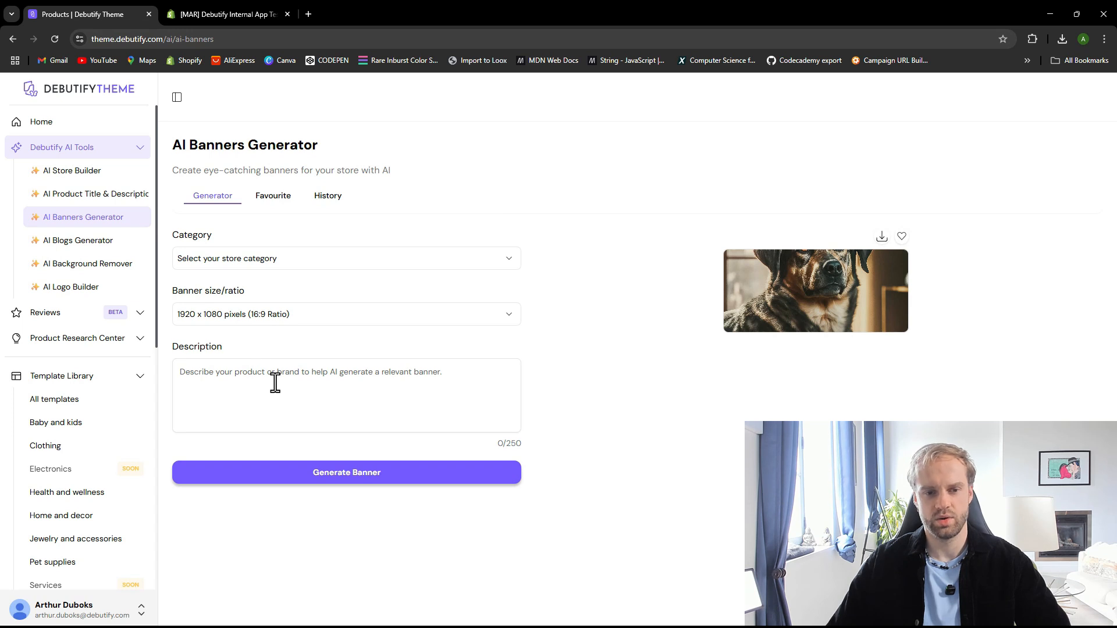
pyautogui.click(294, 315)
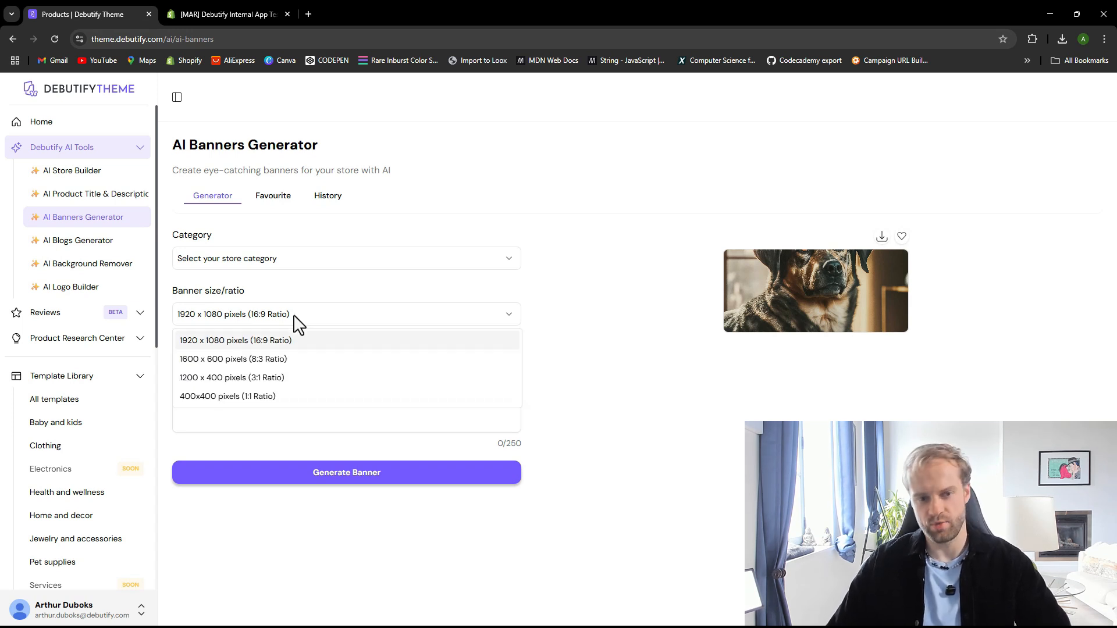
pyautogui.click(295, 316)
pyautogui.click(294, 394)
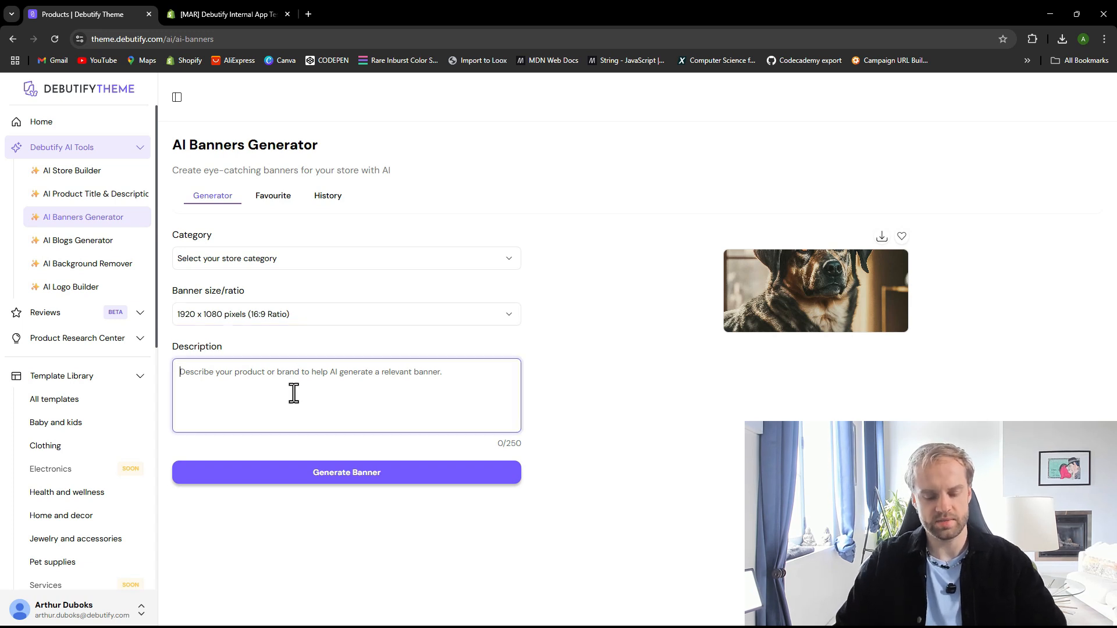
pyautogui.write('create a ')
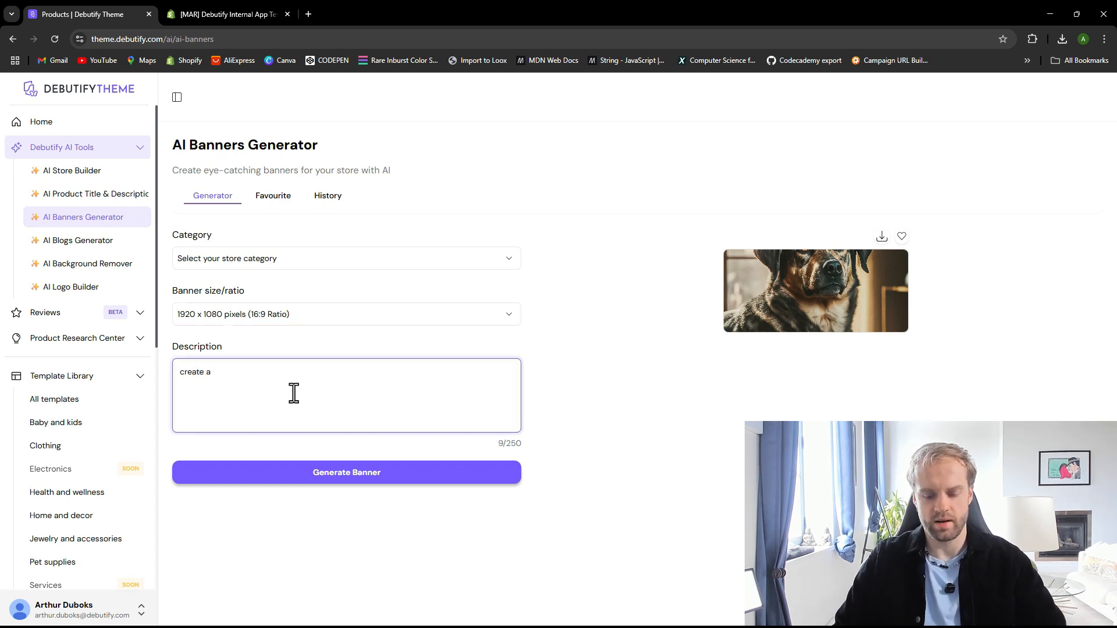
pyautogui.write('hero section bann')
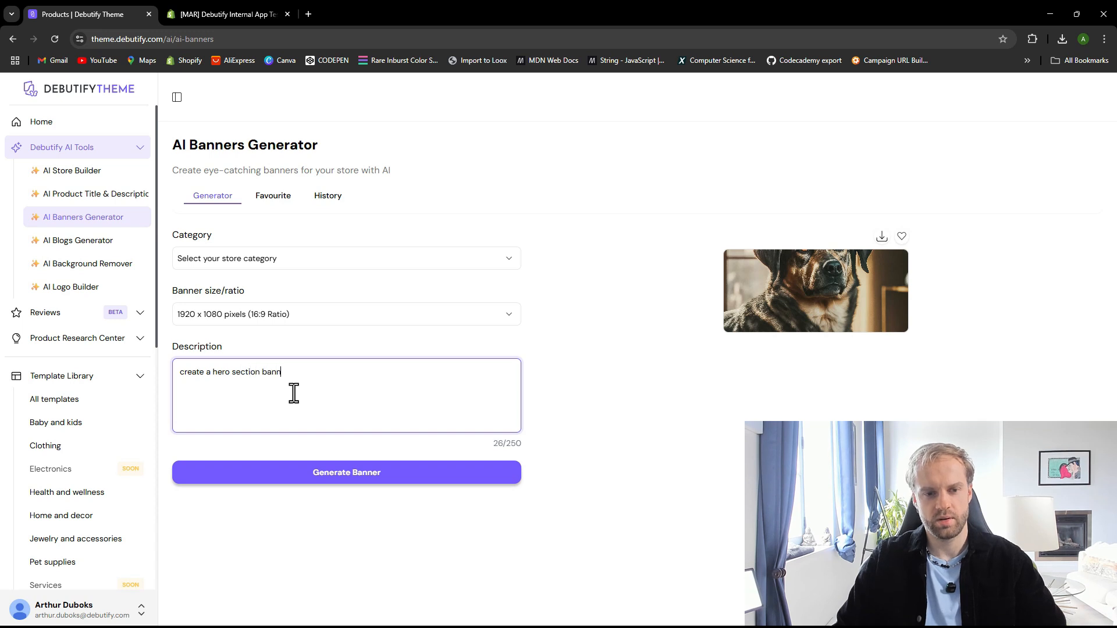
pyautogui.write('er with a happ')
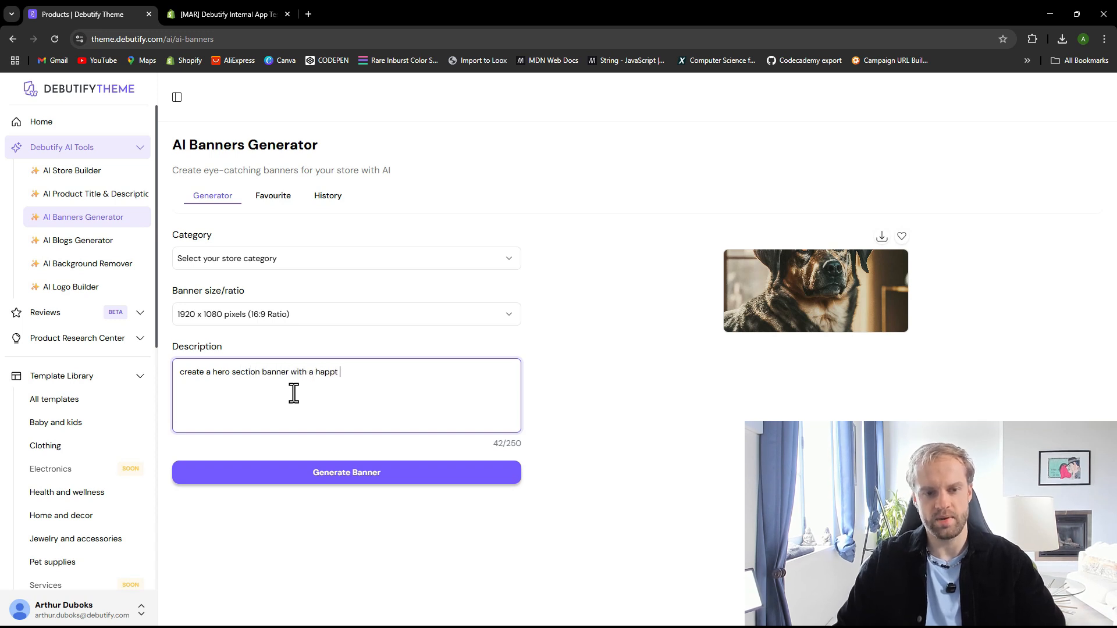
pyautogui.write('y pomeri')
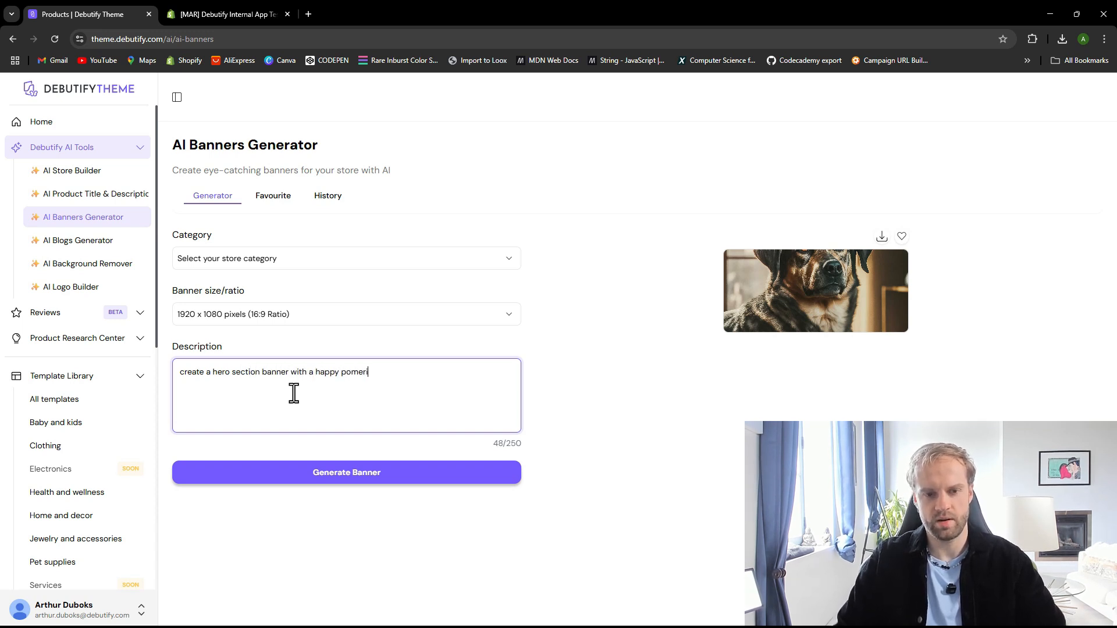
pyautogui.write('an running outside in ')
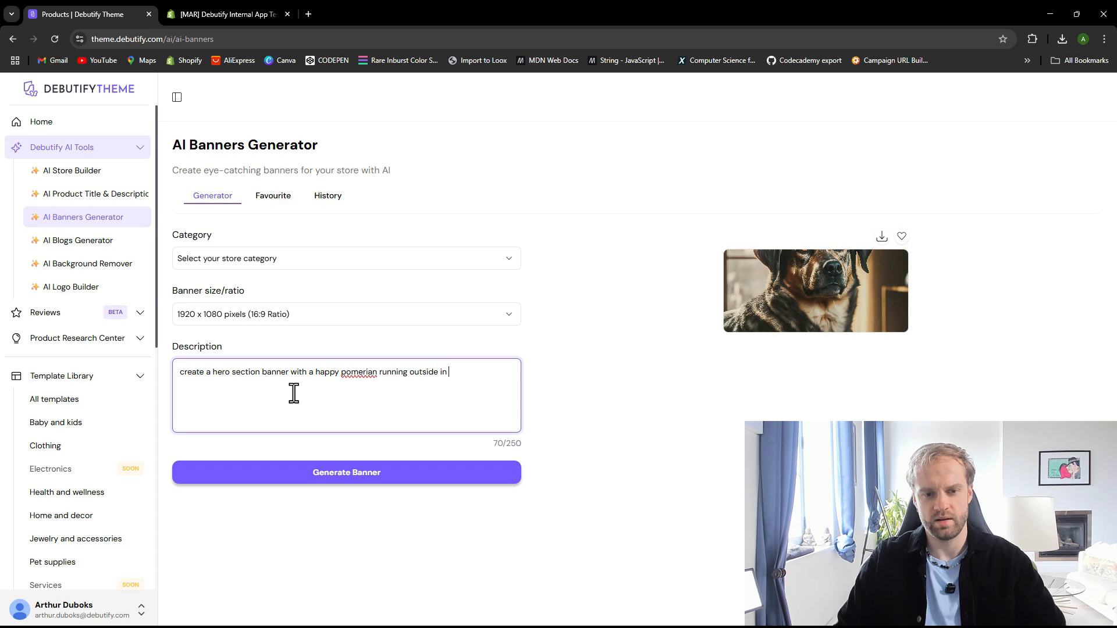
pyautogui.write('nature')
# Look up the correct spelling of pomeranian on Google and paste it over the misspelled word in the description
pyautogui.rightClick(353, 372)
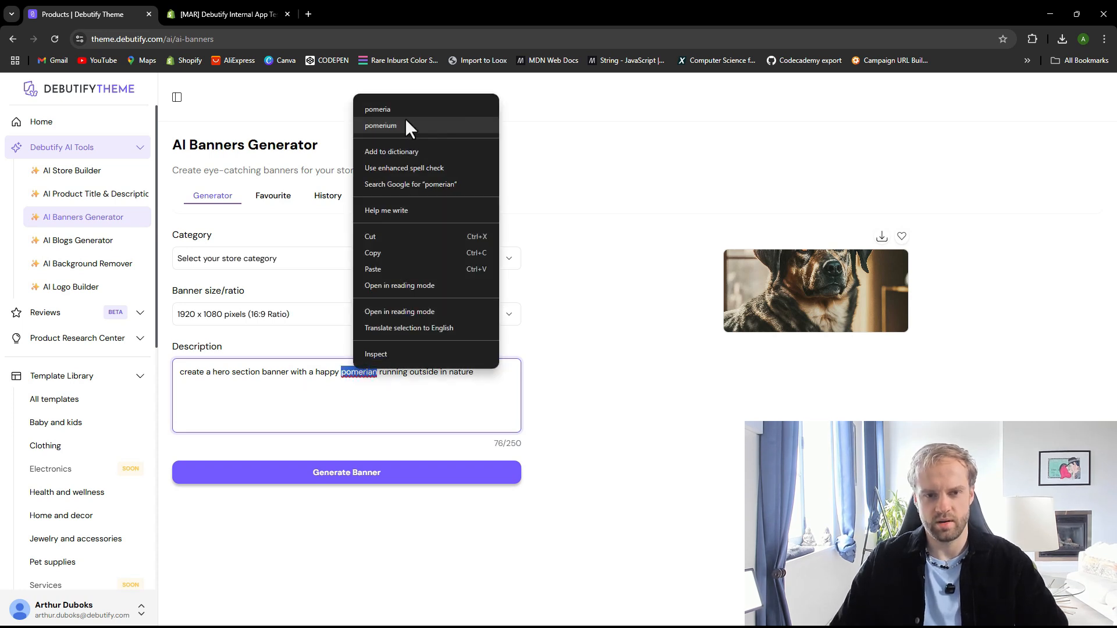
pyautogui.click(339, 444)
pyautogui.doubleClick(359, 373)
pyautogui.hotkey('ctrl', 'c')
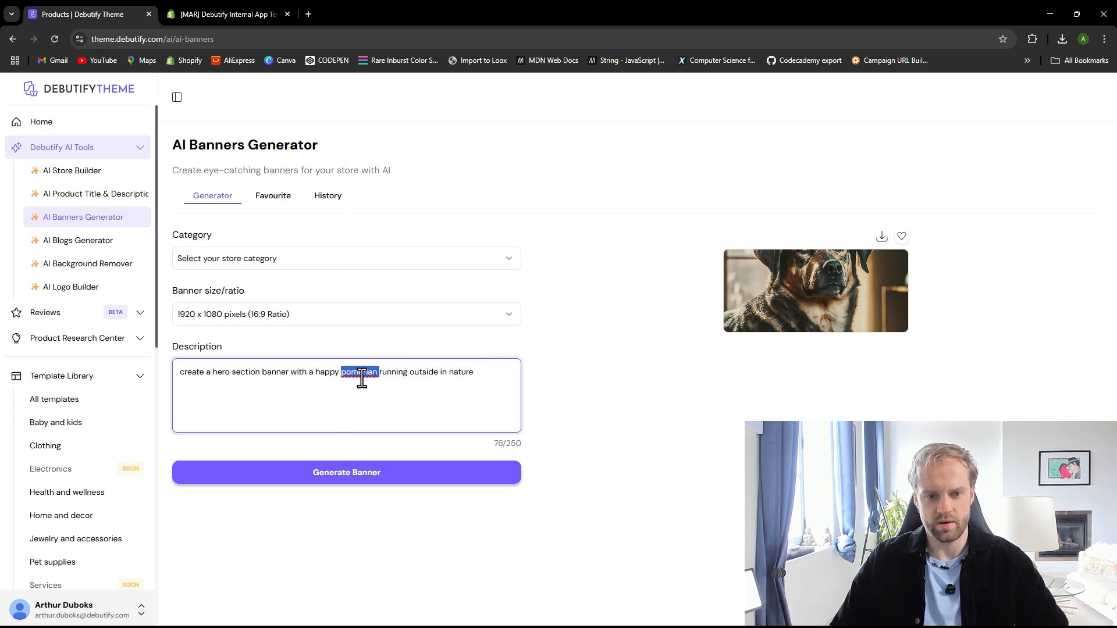
pyautogui.click(312, 13)
pyautogui.hotkey('ctrl', 'v')
pyautogui.press('Return')
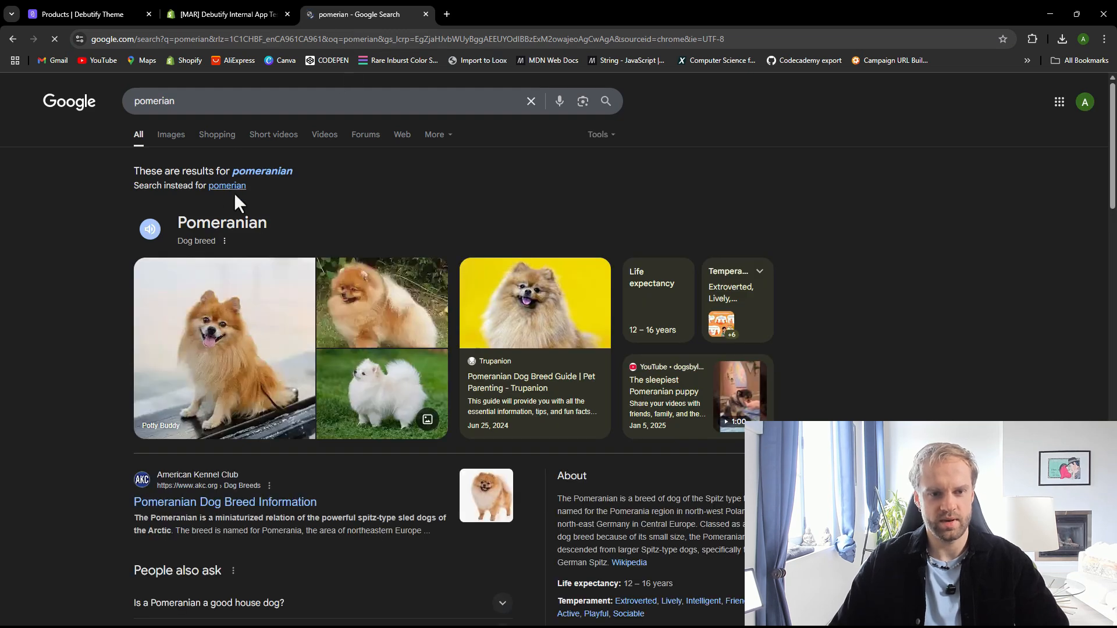
pyautogui.click(249, 172)
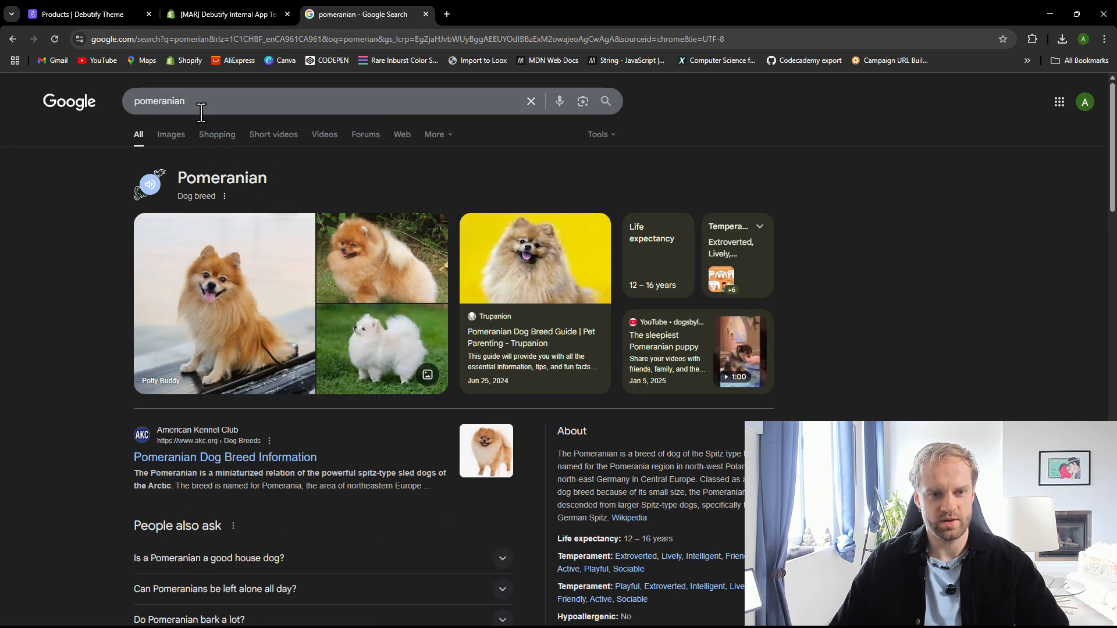
pyautogui.doubleClick(202, 110)
pyautogui.hotkey('ctrl', 'c')
pyautogui.click(426, 13)
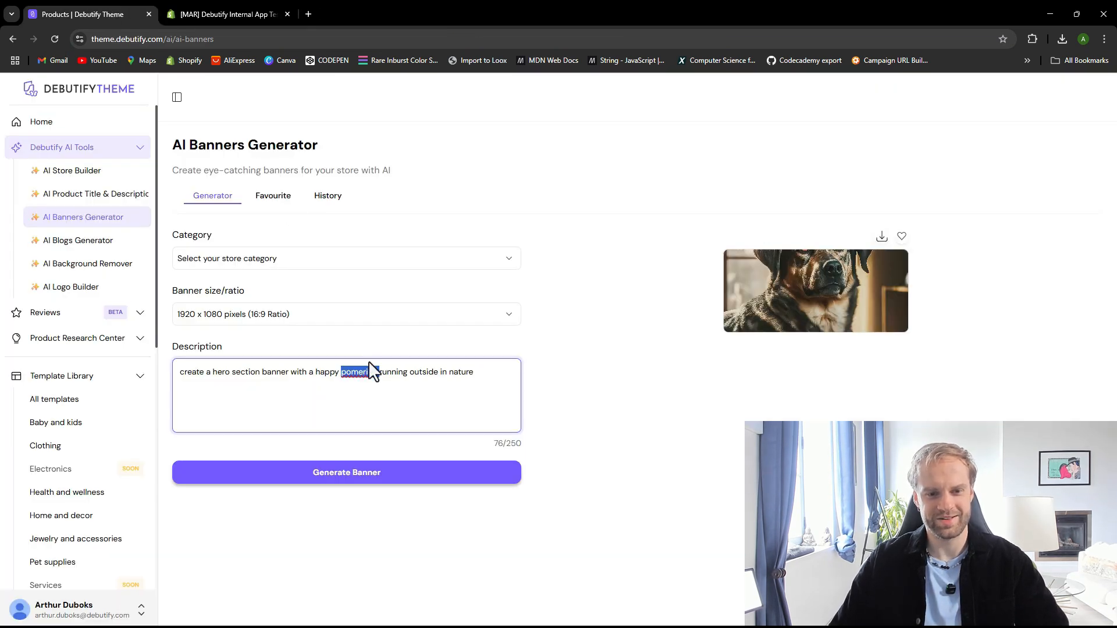
pyautogui.hotkey('ctrl', 'v')
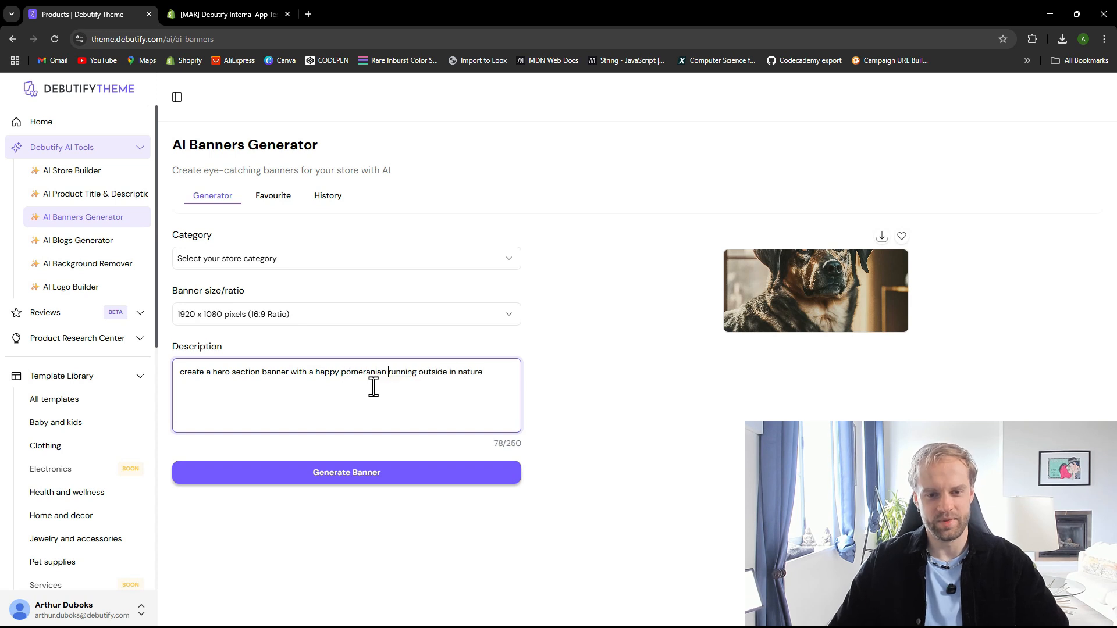
# Capitalise the word as Pomeranian and end the banner description with a period
pyautogui.rightClick(372, 375)
pyautogui.click(405, 118)
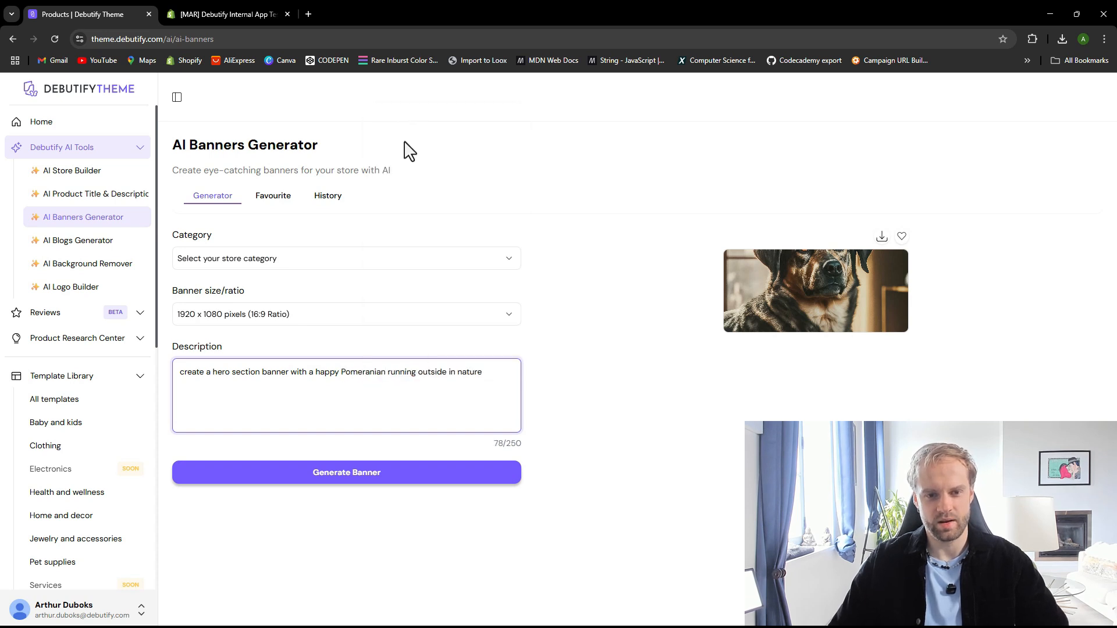
pyautogui.click(491, 373)
pyautogui.write('.')
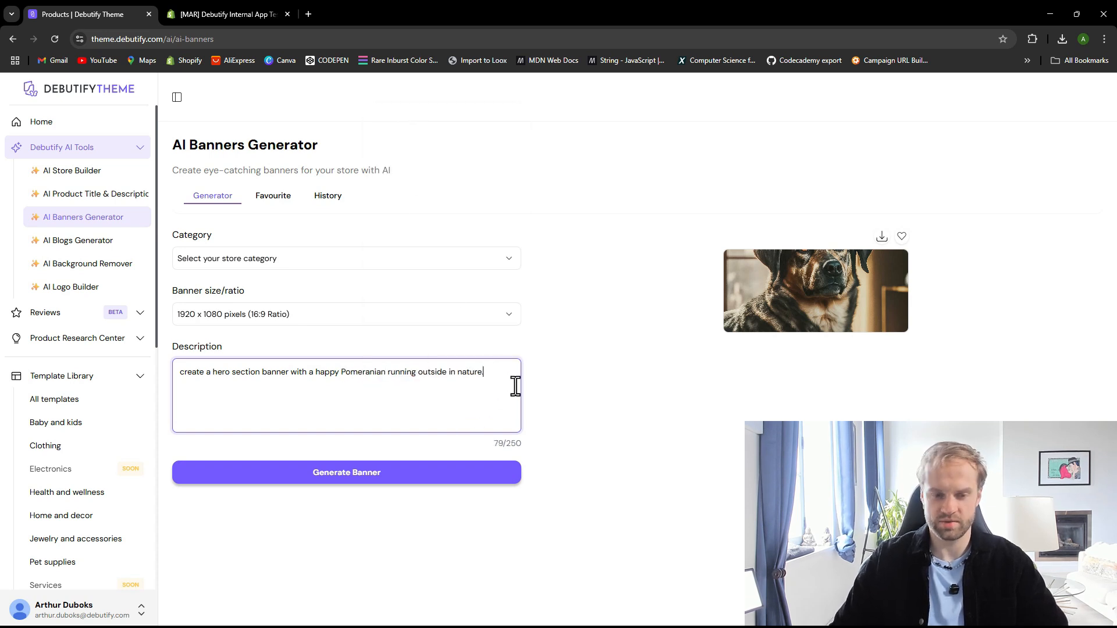
# Generate the banner and download the new Pomeranian banner image
pyautogui.click(375, 479)
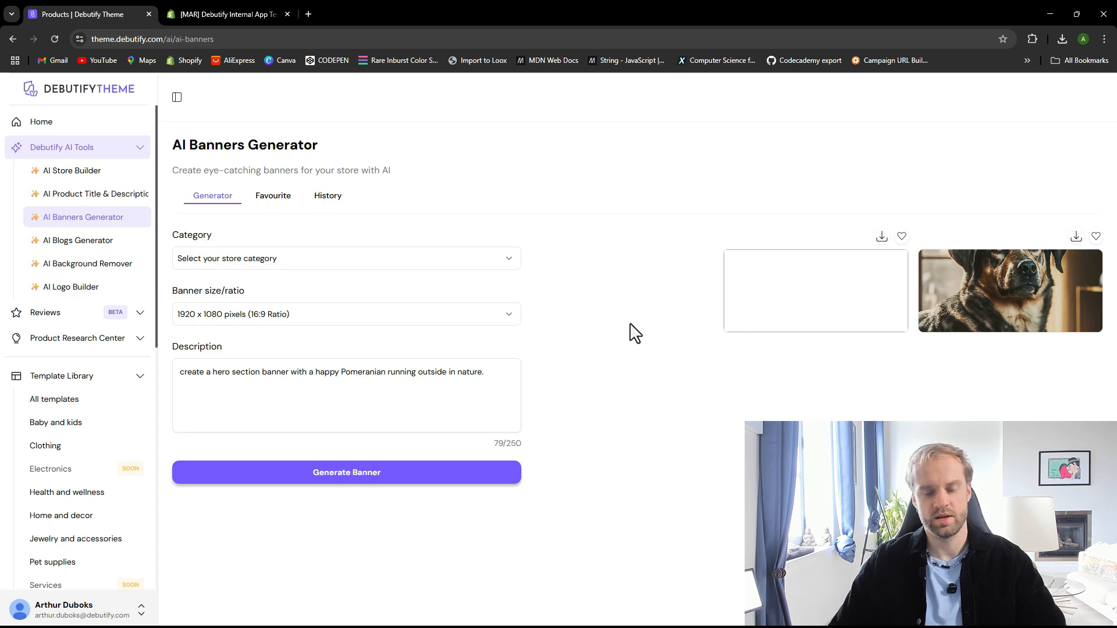
pyautogui.press('F5')
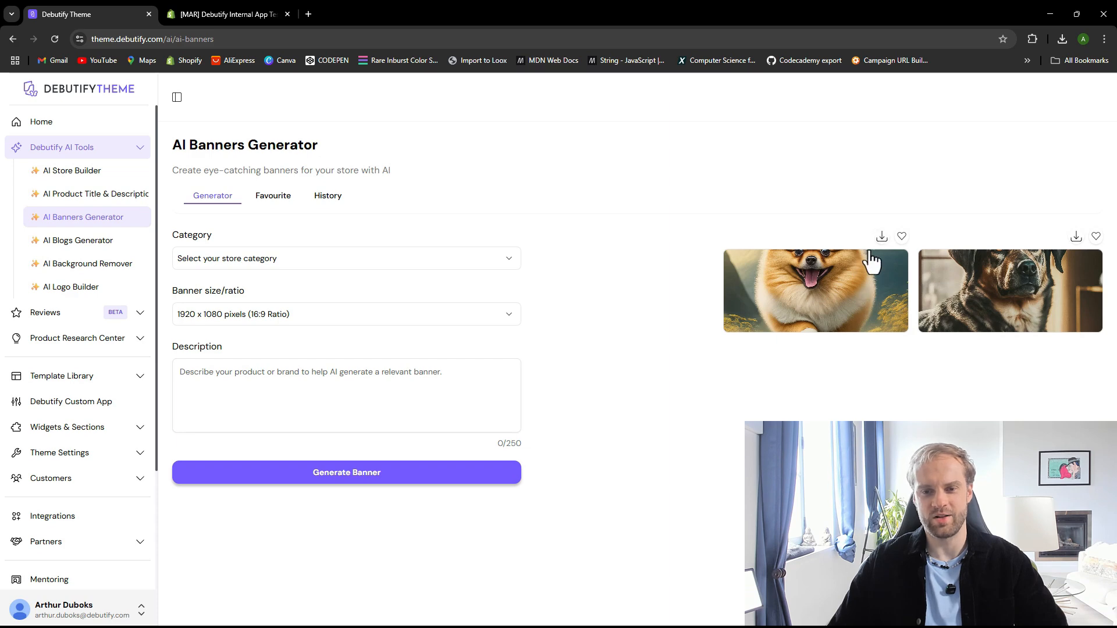
pyautogui.click(882, 235)
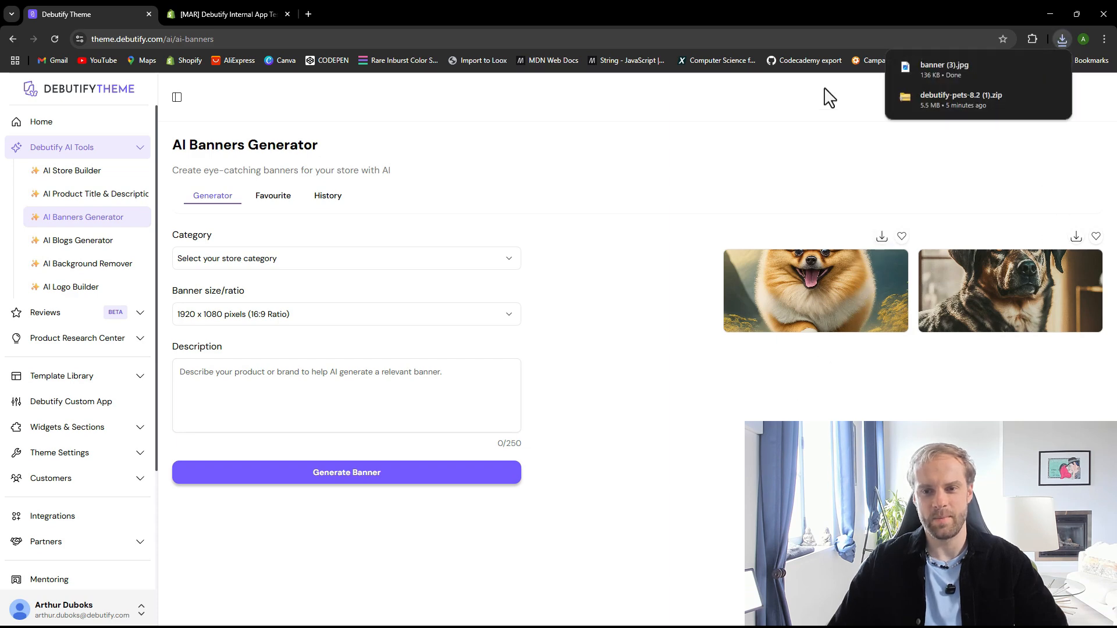
# Open the downloaded banner (3).jpg, view it maximised, and close the image viewer
pyautogui.click(951, 72)
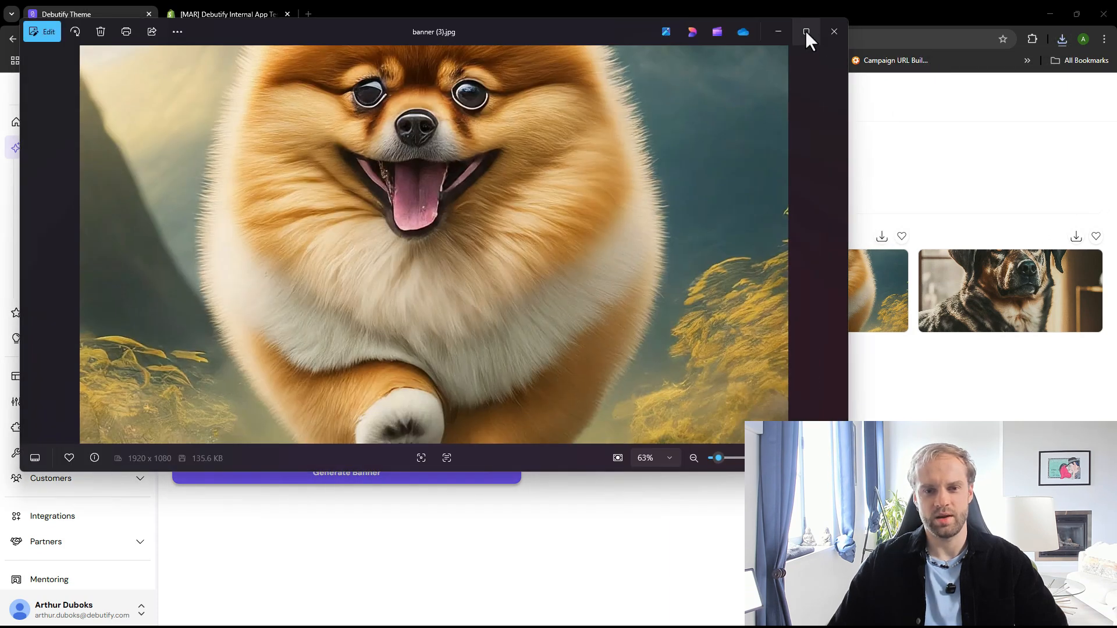
pyautogui.click(806, 30)
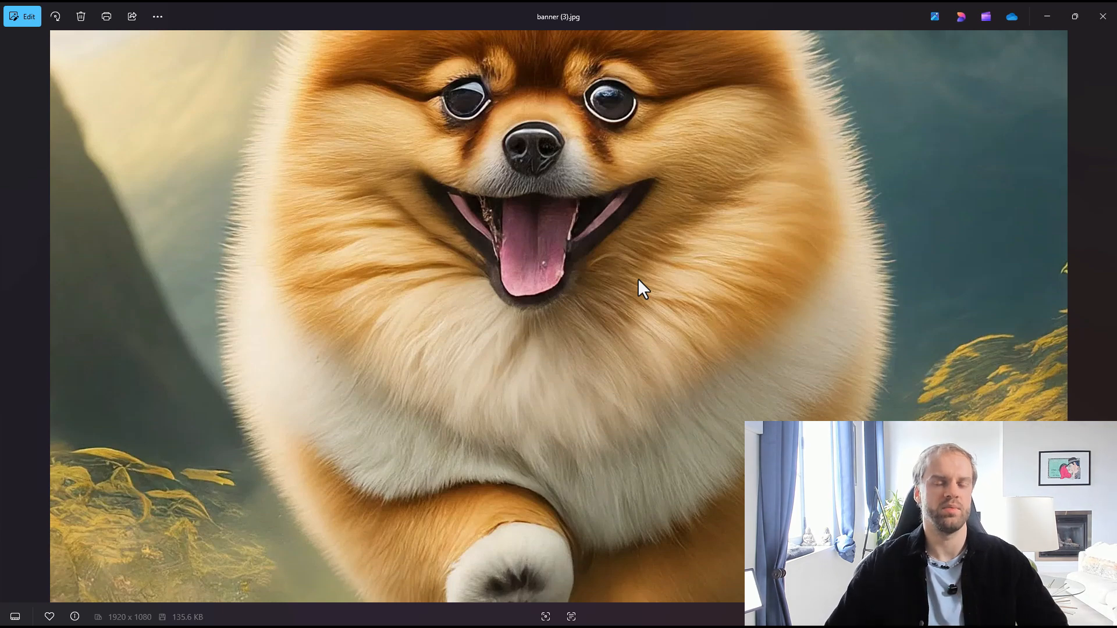
pyautogui.click(1103, 16)
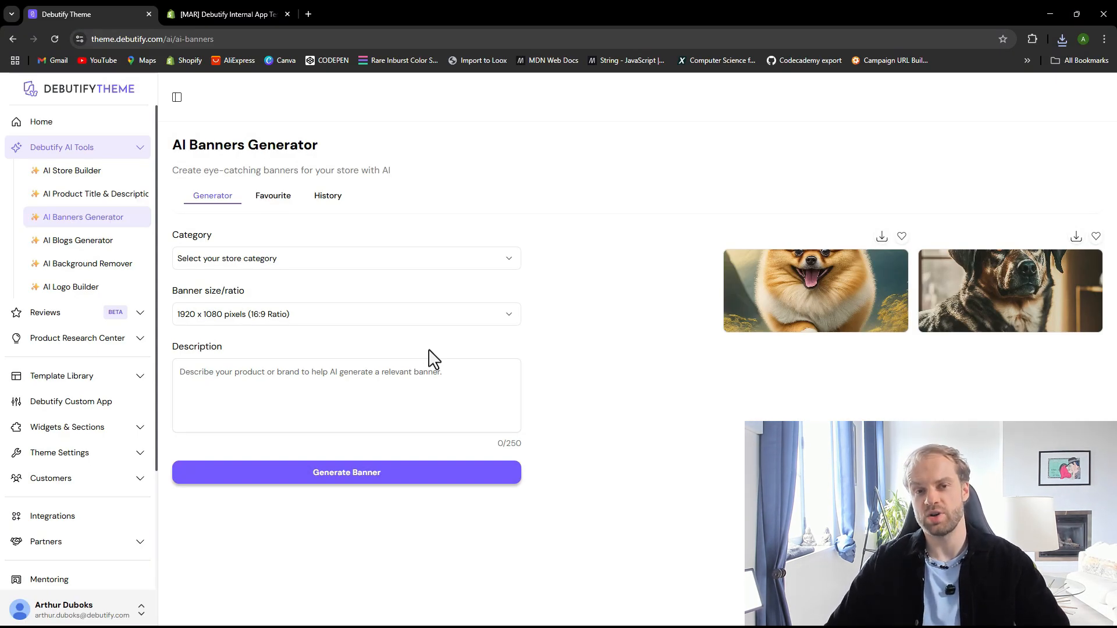
# Open the published pets theme in the Shopify theme editor to review its home page, then return to Debutify
pyautogui.click(225, 13)
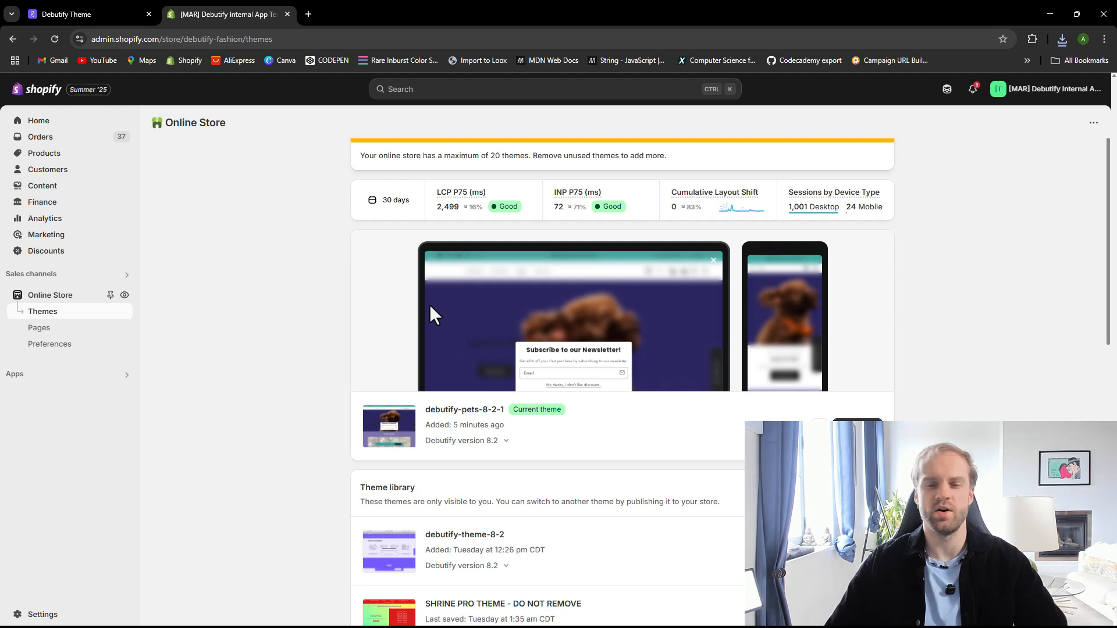
pyautogui.click(858, 427)
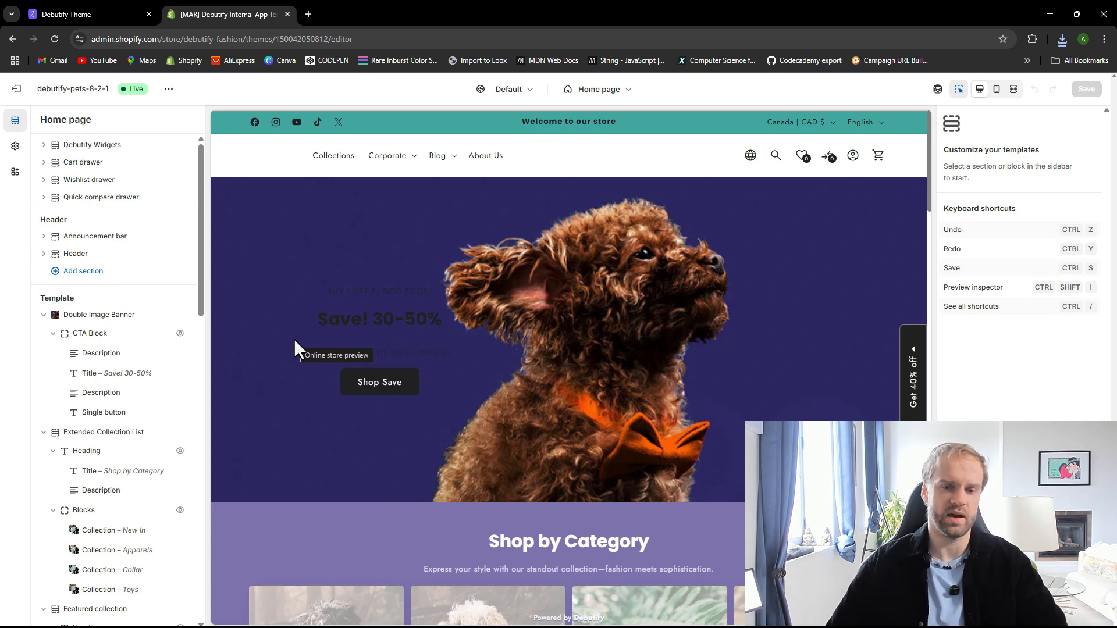
pyautogui.click(87, 14)
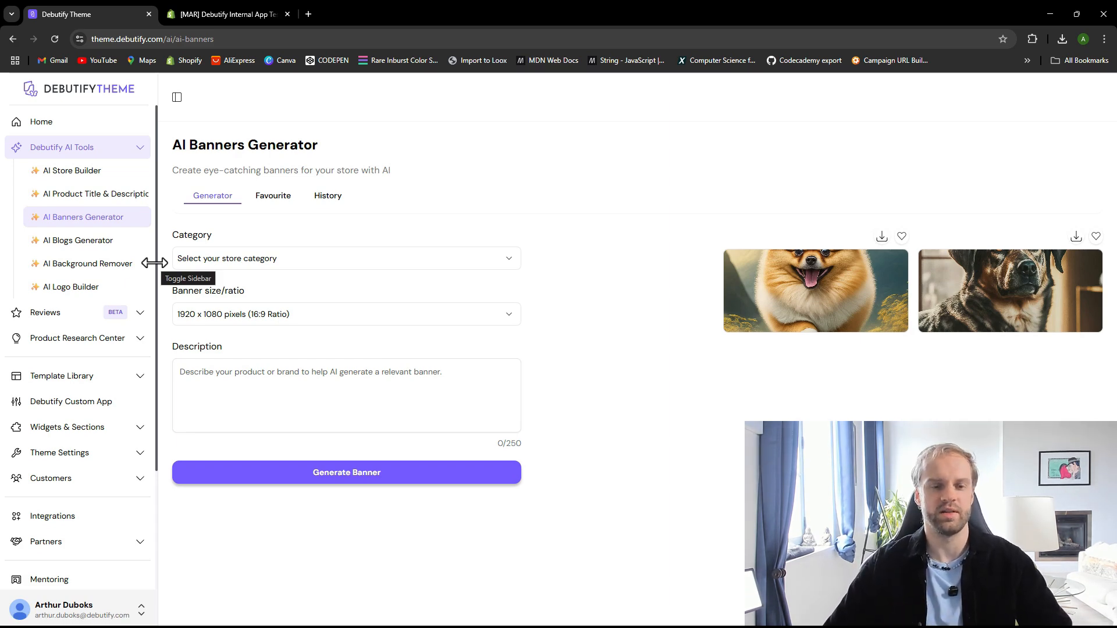
# Open the AI Blogs generator and enter the description "Create a 300 word blog post about the best dog foods for small breeds."
pyautogui.click(90, 241)
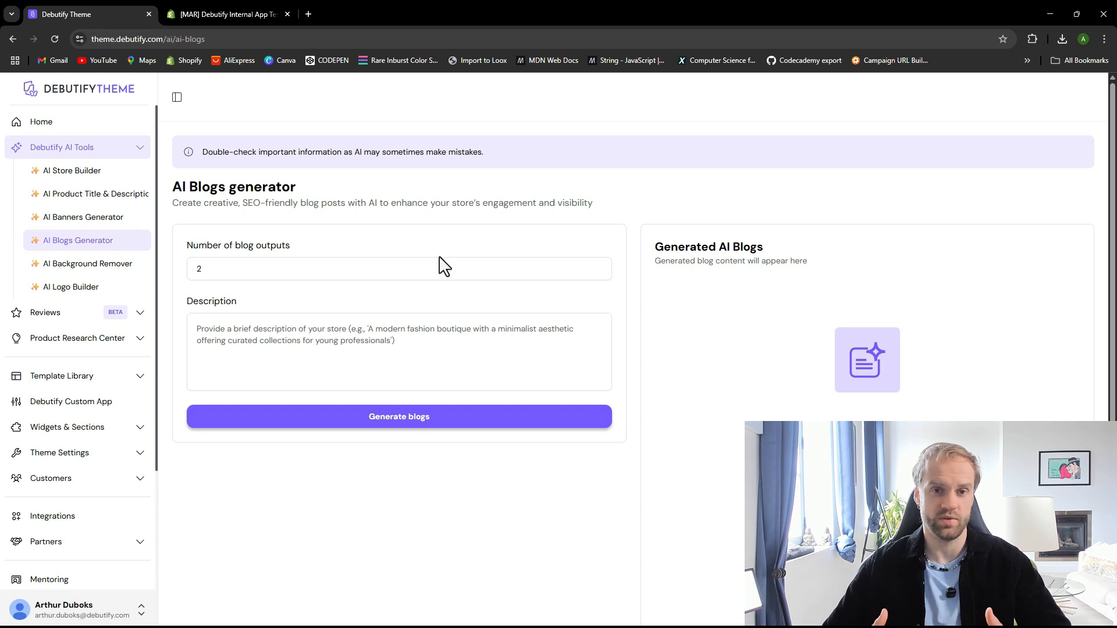
pyautogui.click(341, 269)
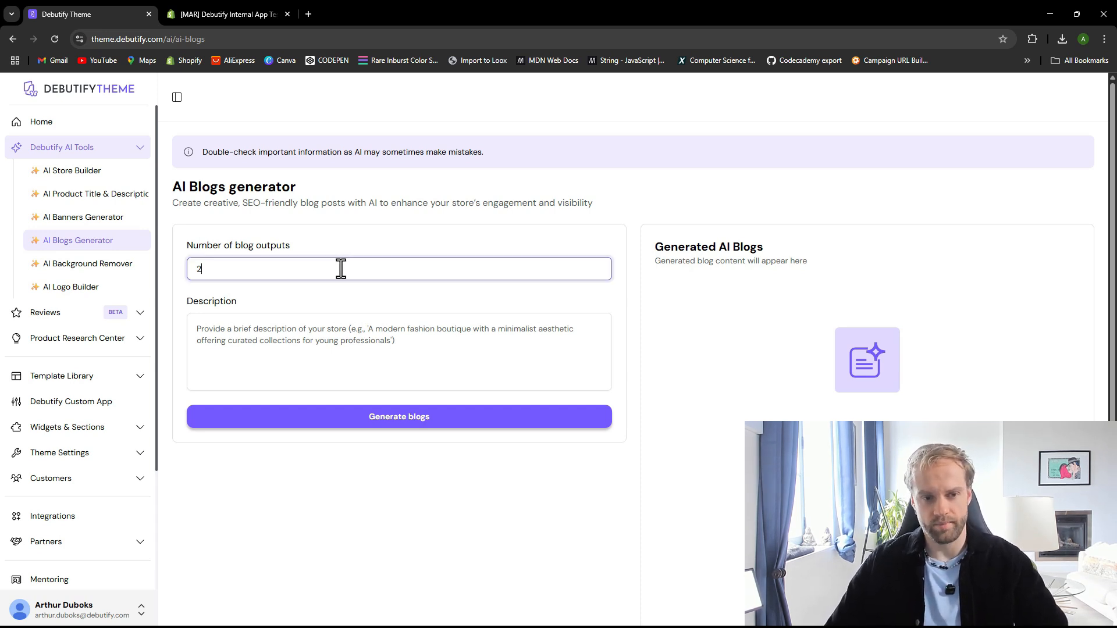
pyautogui.click(286, 323)
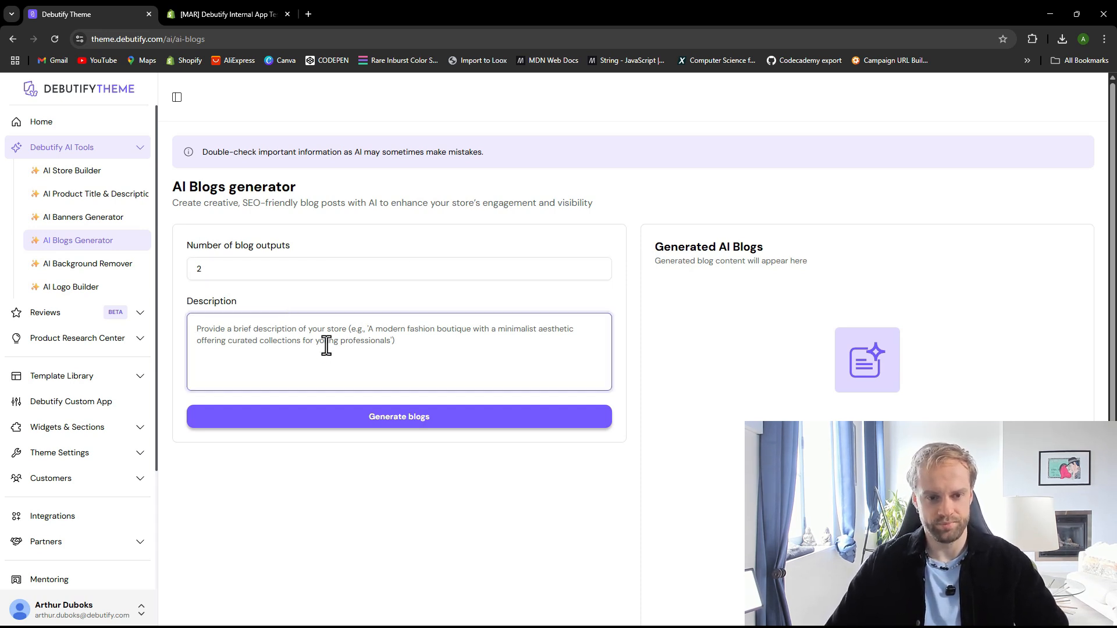
pyautogui.write('Create a')
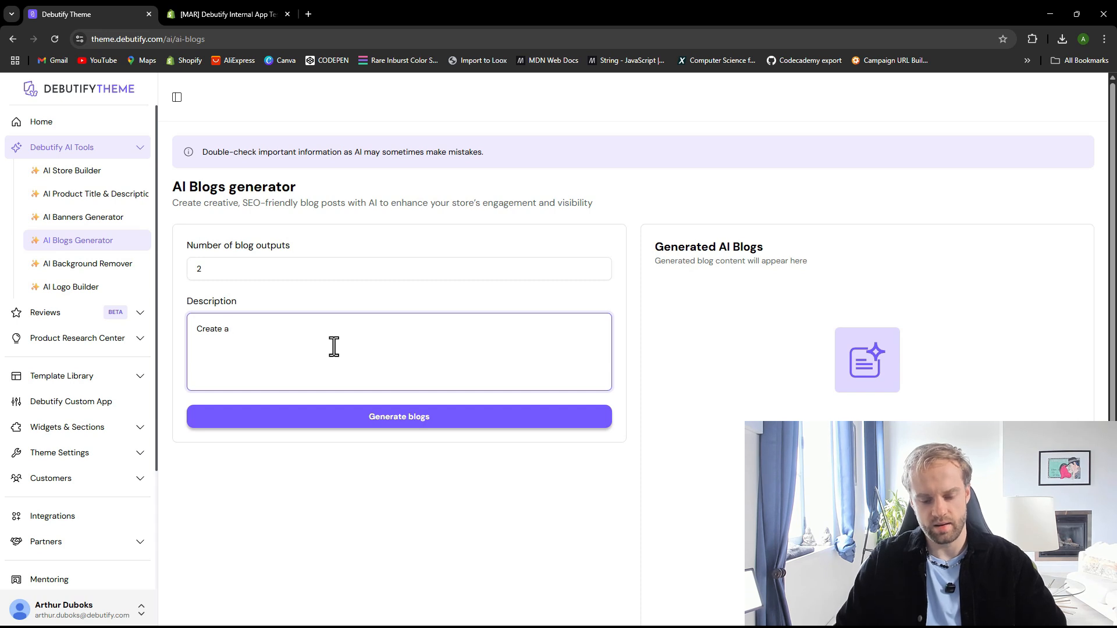
pyautogui.write(' 300 ')
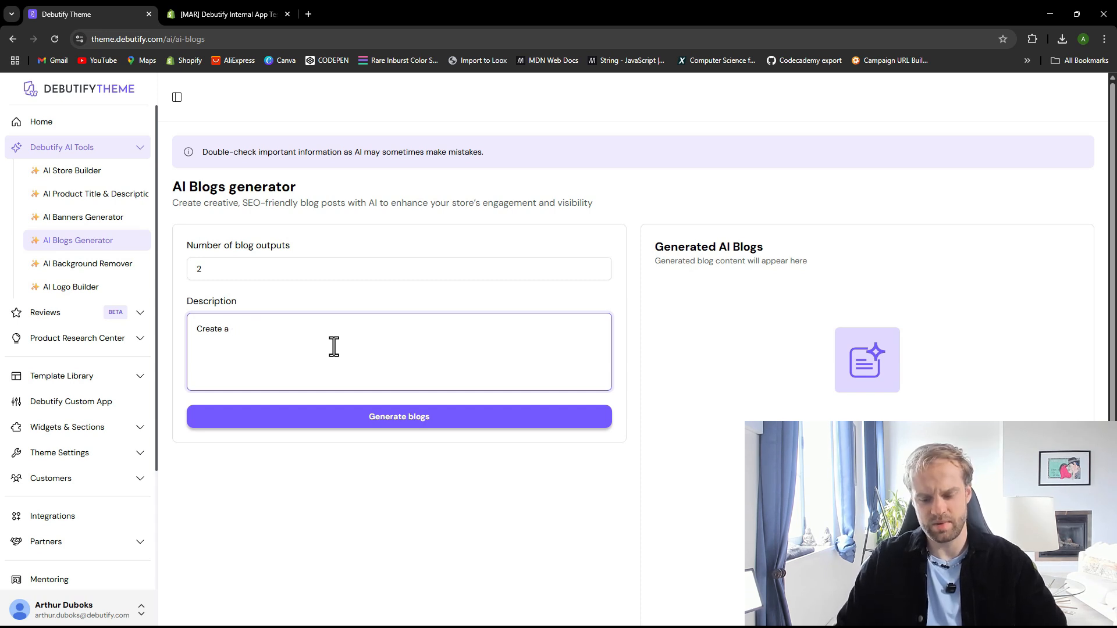
pyautogui.write('300-')
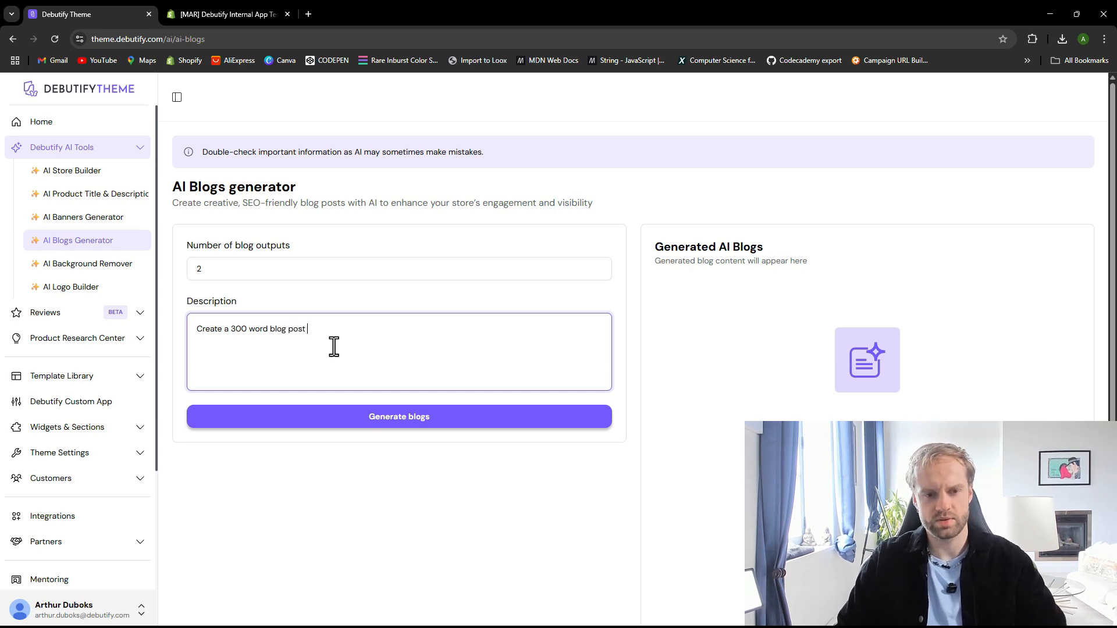
pyautogui.write('about the bes')
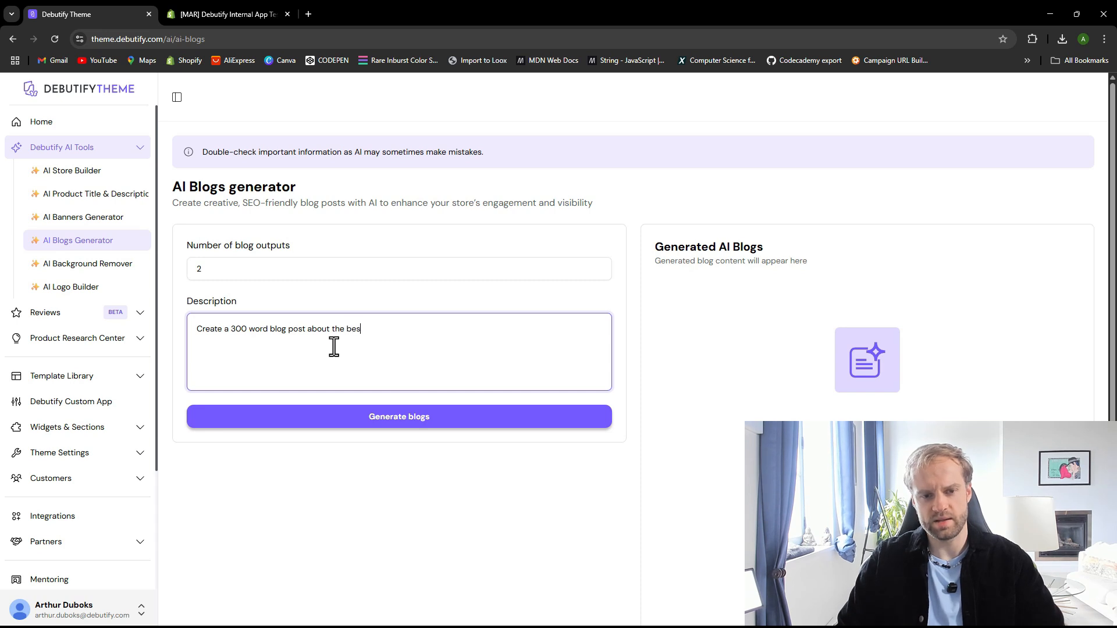
pyautogui.write('t dog')
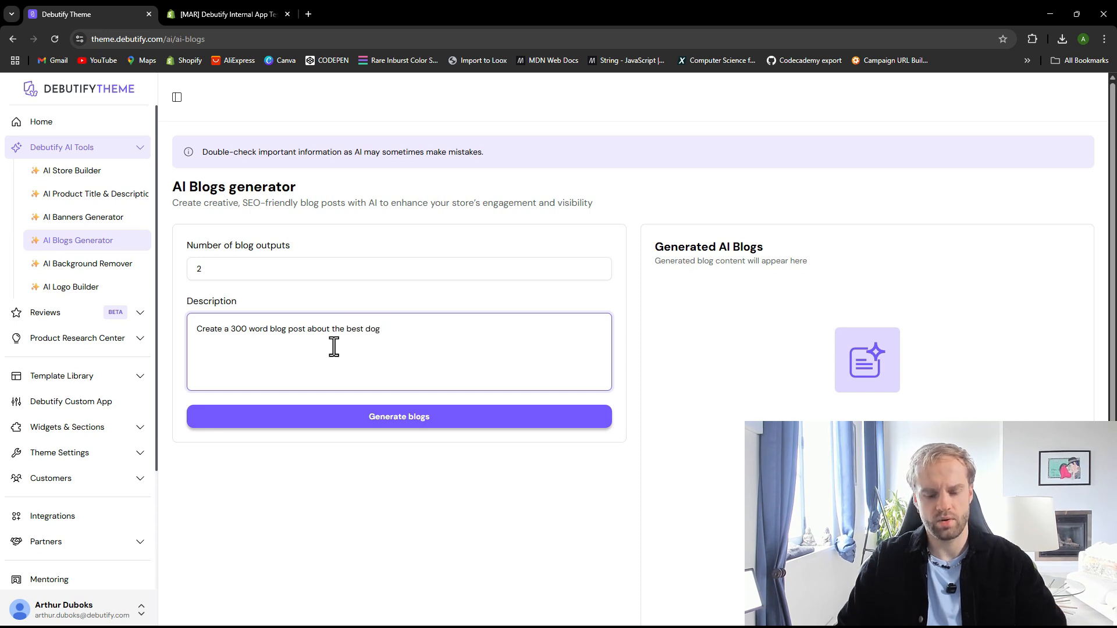
pyautogui.write(' food')
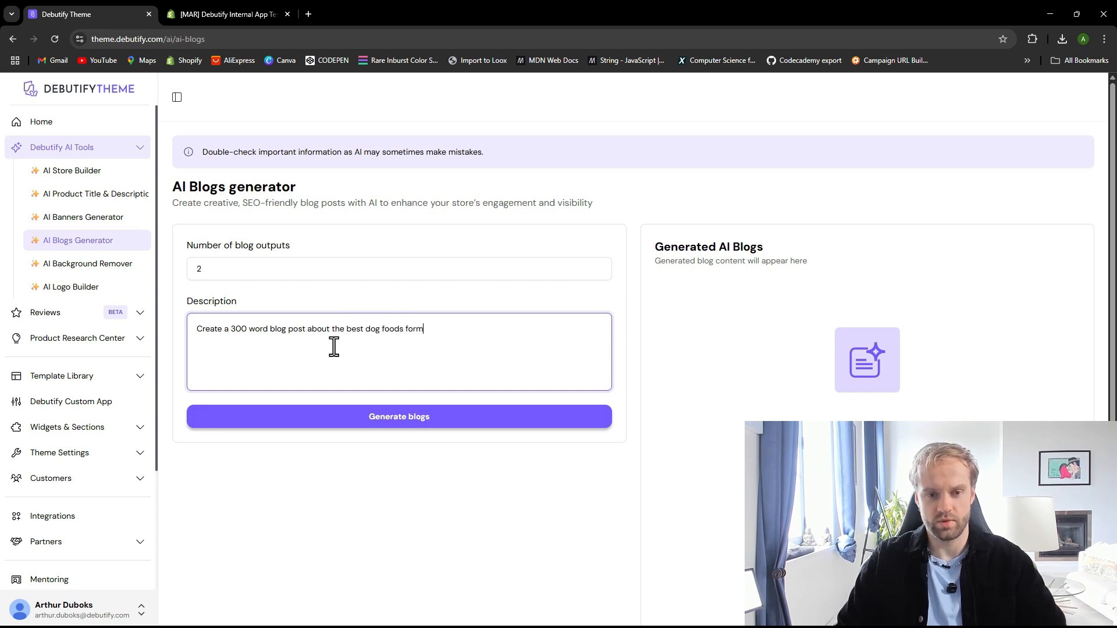
pyautogui.write('s for small br')
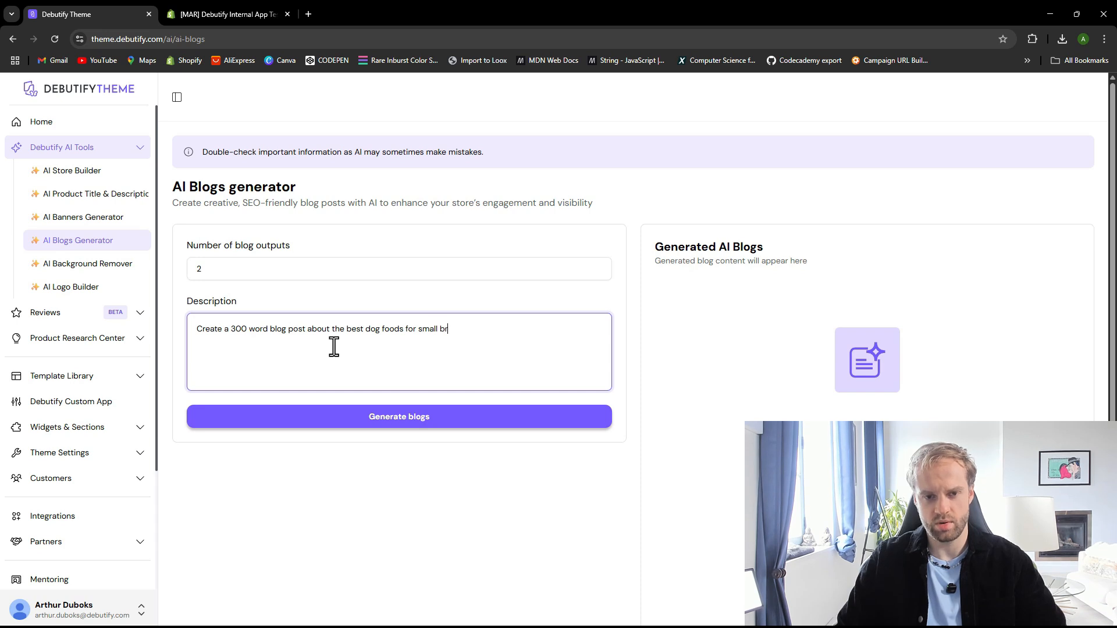
pyautogui.write('ed ')
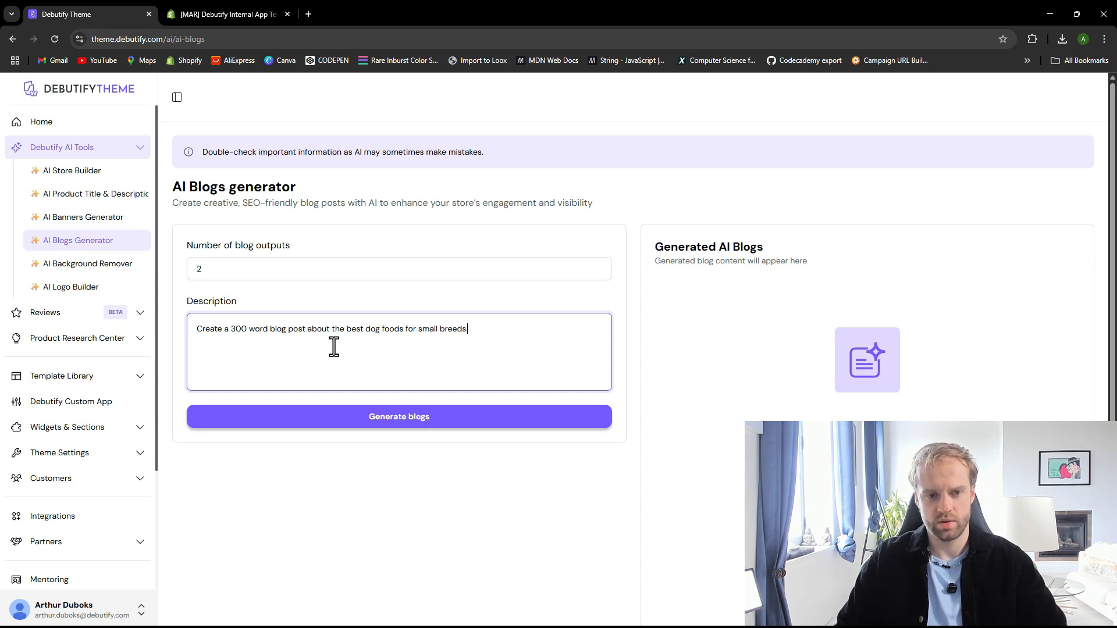
pyautogui.write('.')
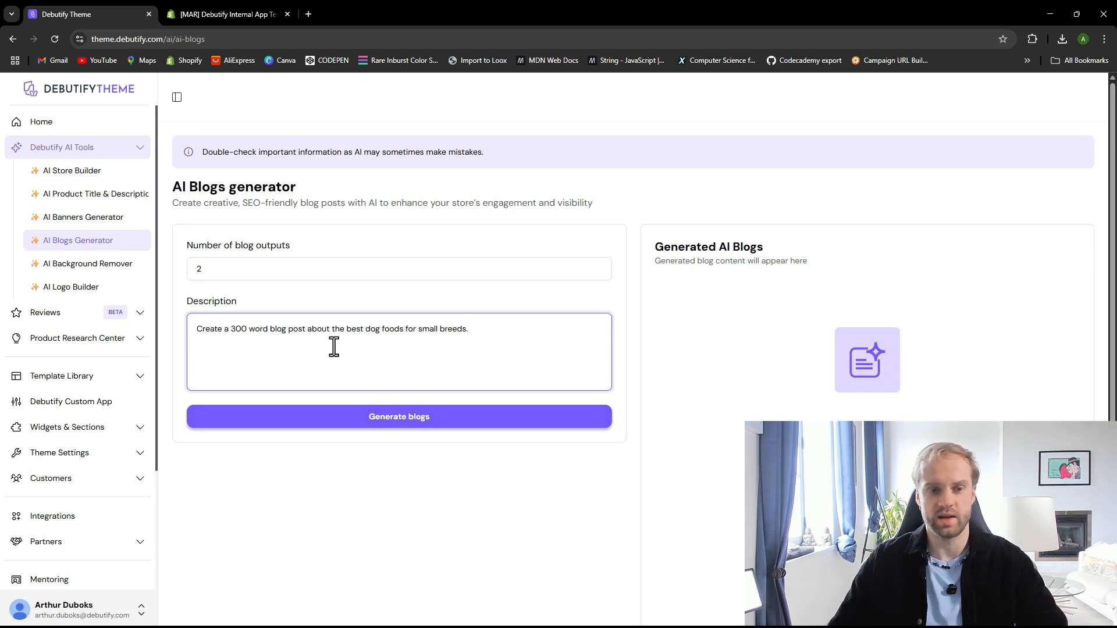
# Generate the blogs with 2 outputs and scroll through the generated blog text
pyautogui.click(400, 420)
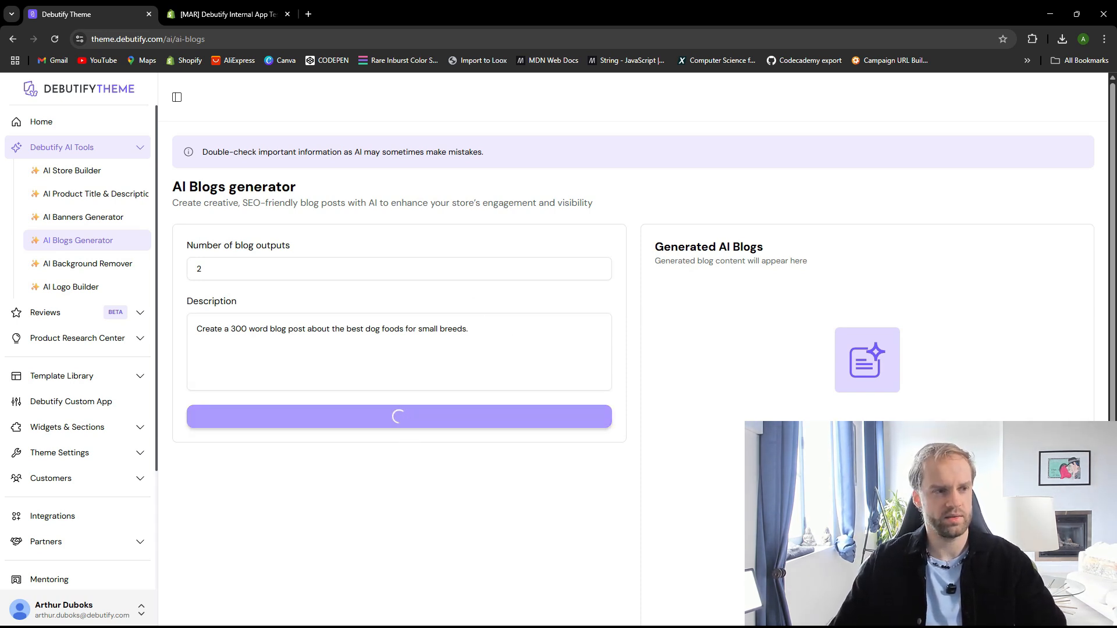
pyautogui.scroll(-1, 808, 415)
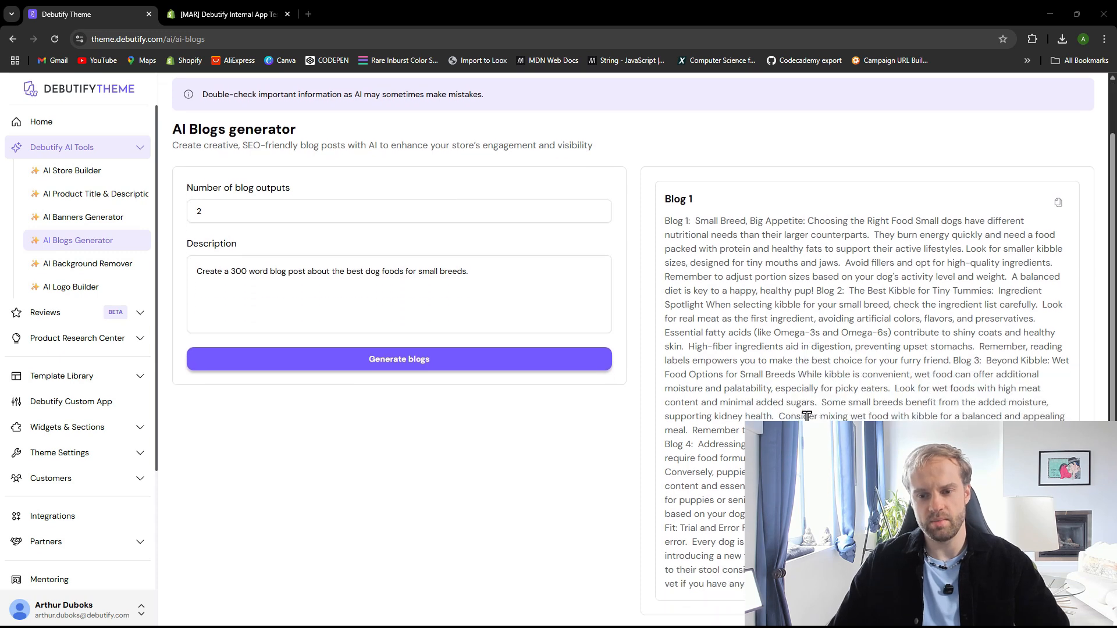
pyautogui.scroll(1, 803, 416)
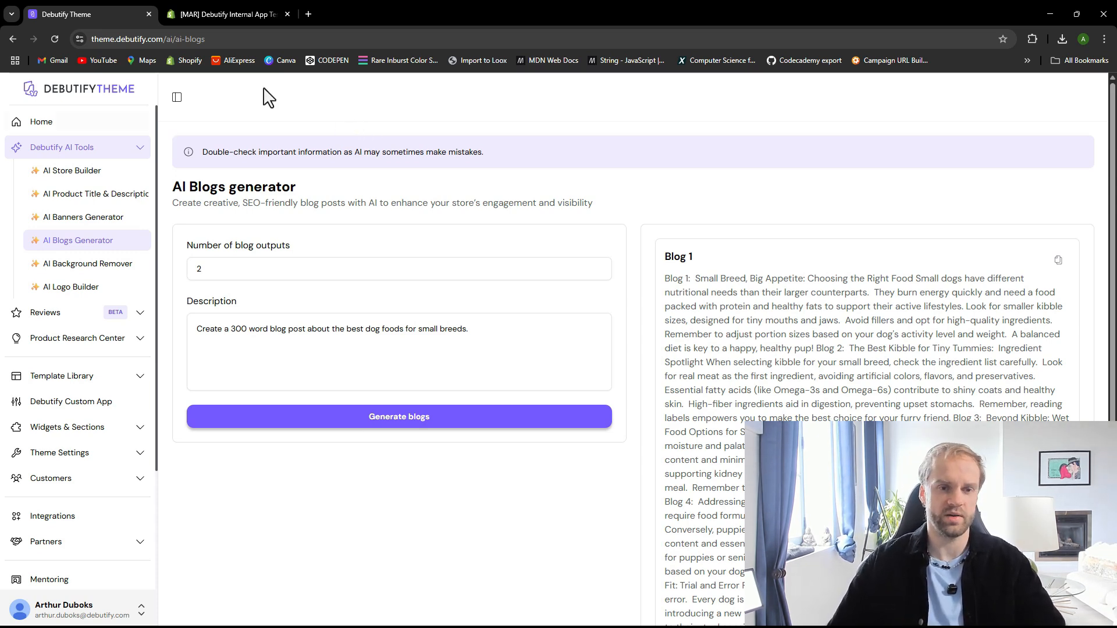
# Review the pets theme's home page in the Shopify theme editor, then leave the editor
pyautogui.click(230, 14)
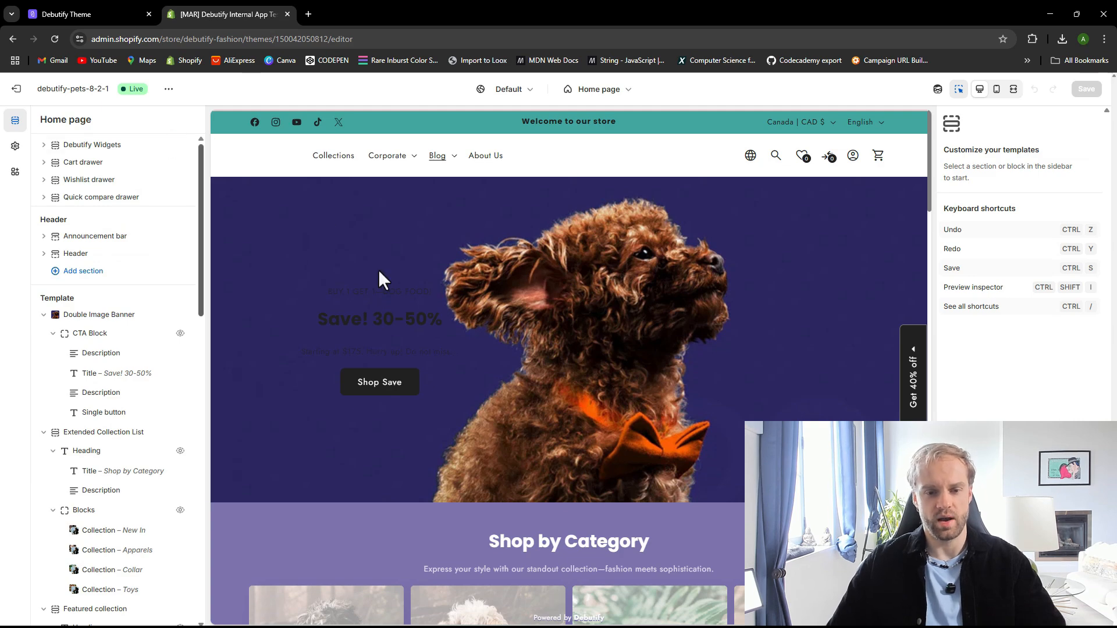
pyautogui.scroll(-8, 378, 270)
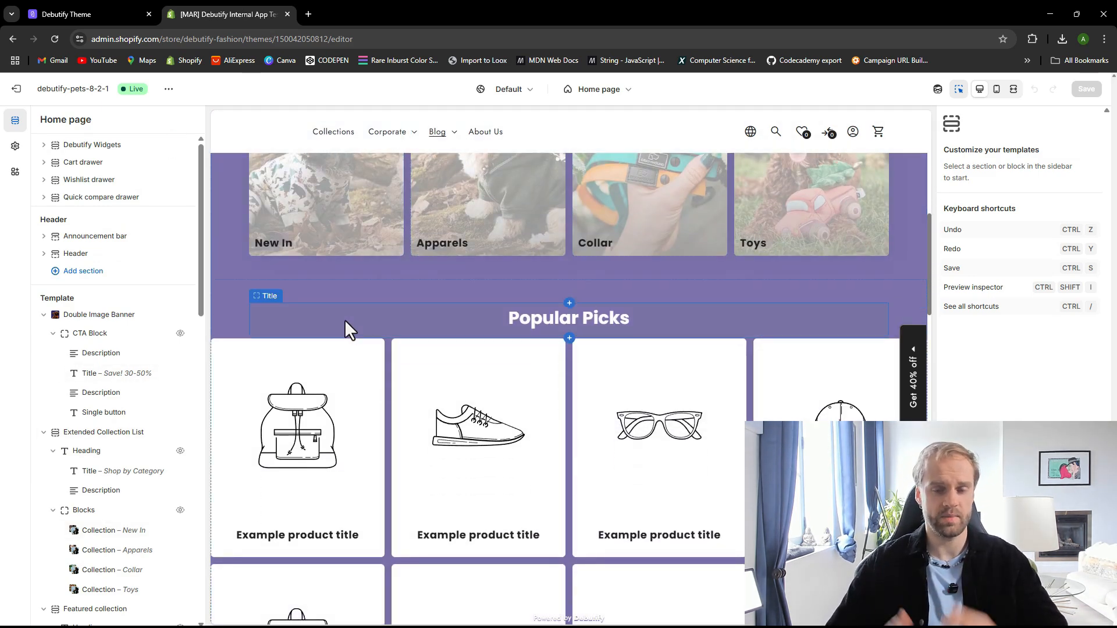
pyautogui.scroll(-15, 376, 348)
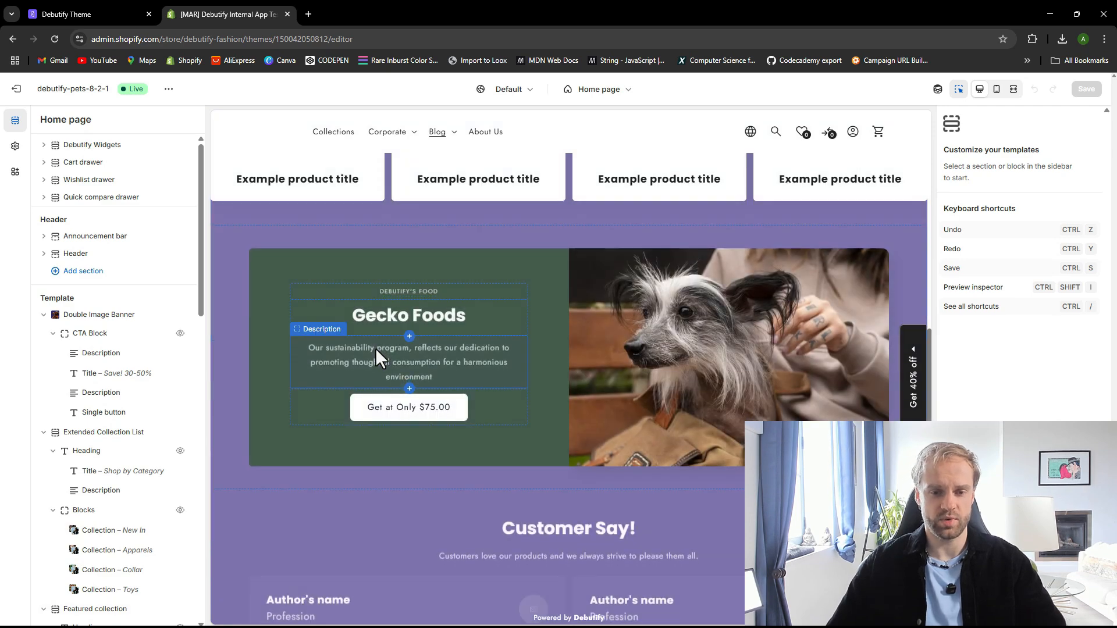
pyautogui.scroll(-10, 506, 407)
pyautogui.scroll(20, 483, 416)
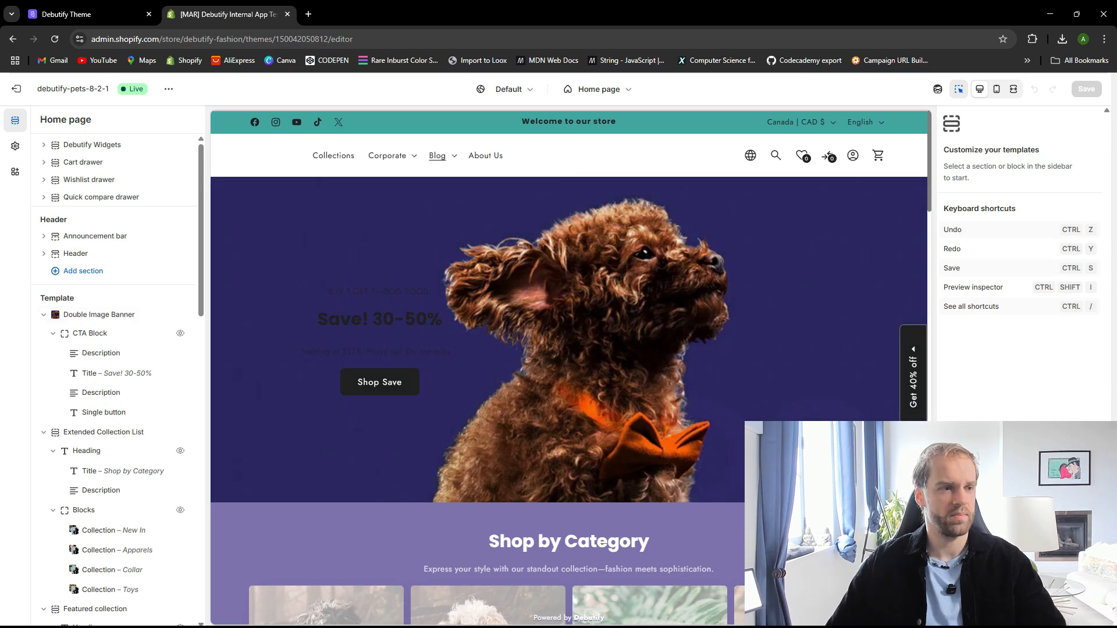
pyautogui.scroll(-5, 599, 357)
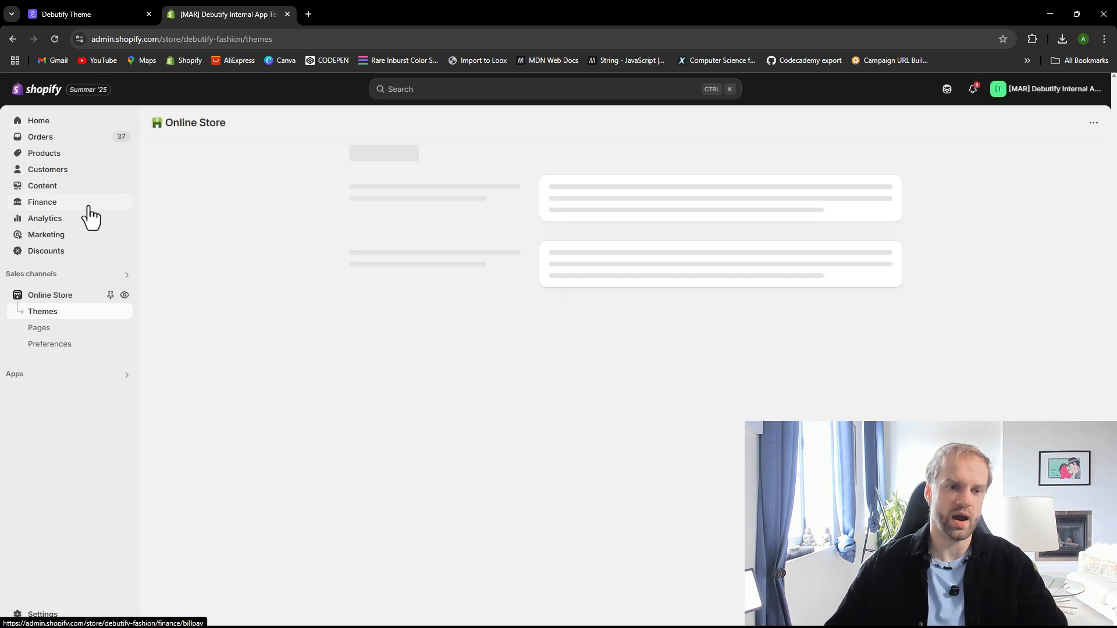
# Start a new blog post from the Shopify admin's Content blog posts list
pyautogui.click(116, 13)
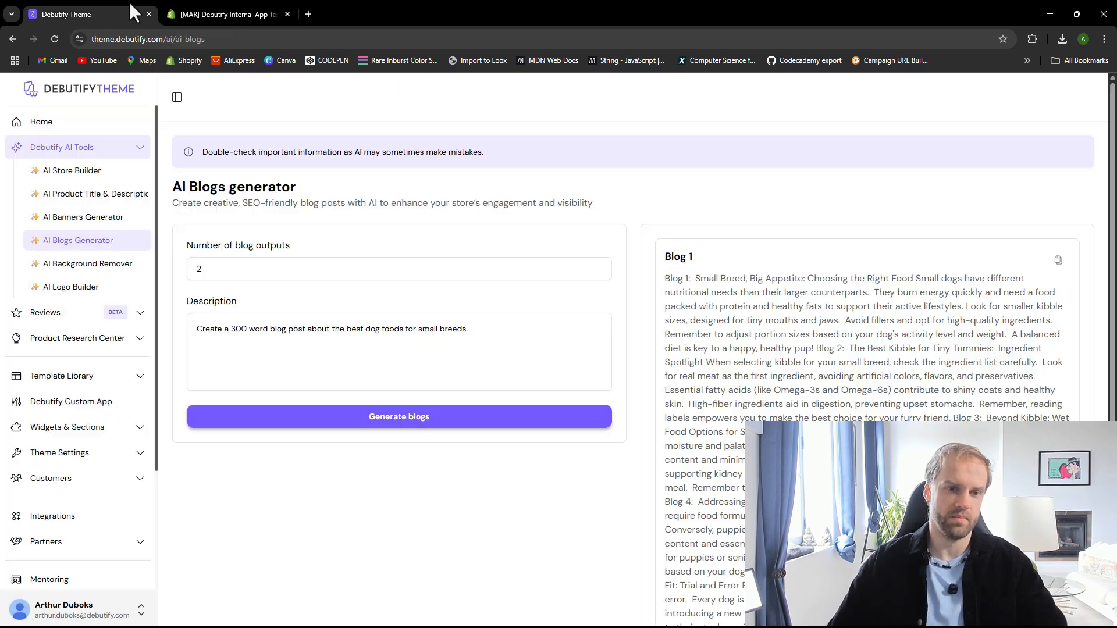
pyautogui.click(207, 2)
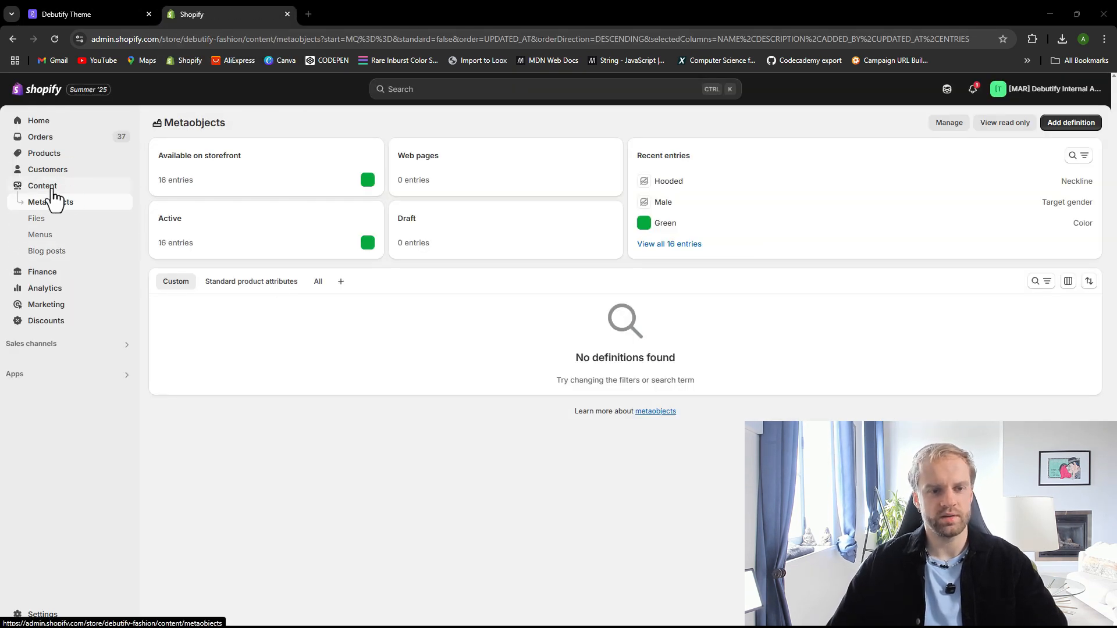
pyautogui.click(58, 254)
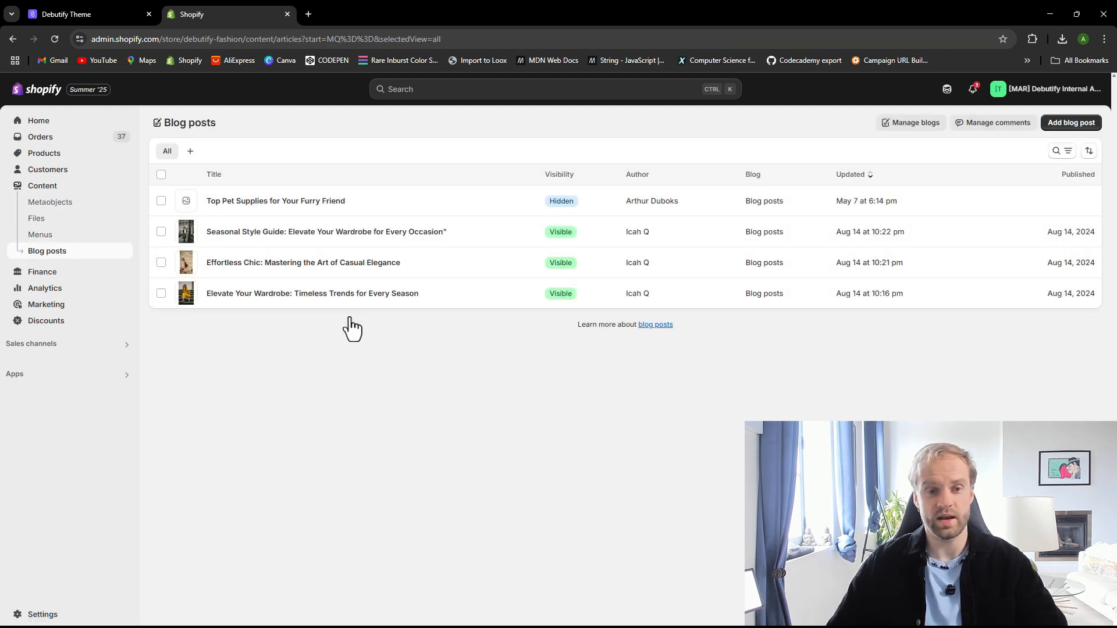
pyautogui.click(1065, 127)
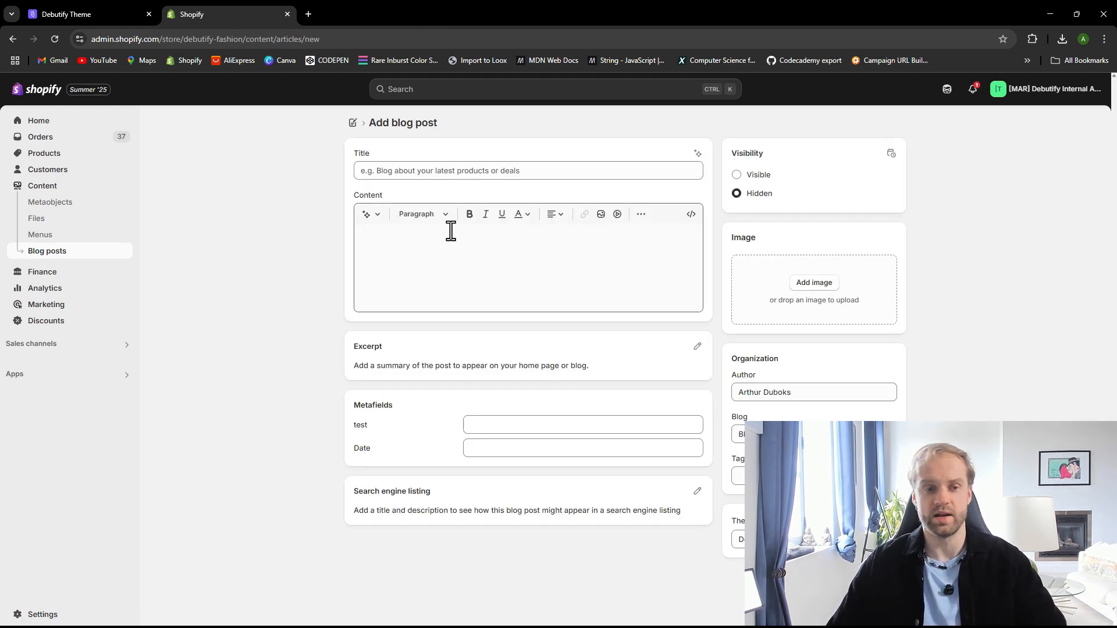
pyautogui.click(499, 265)
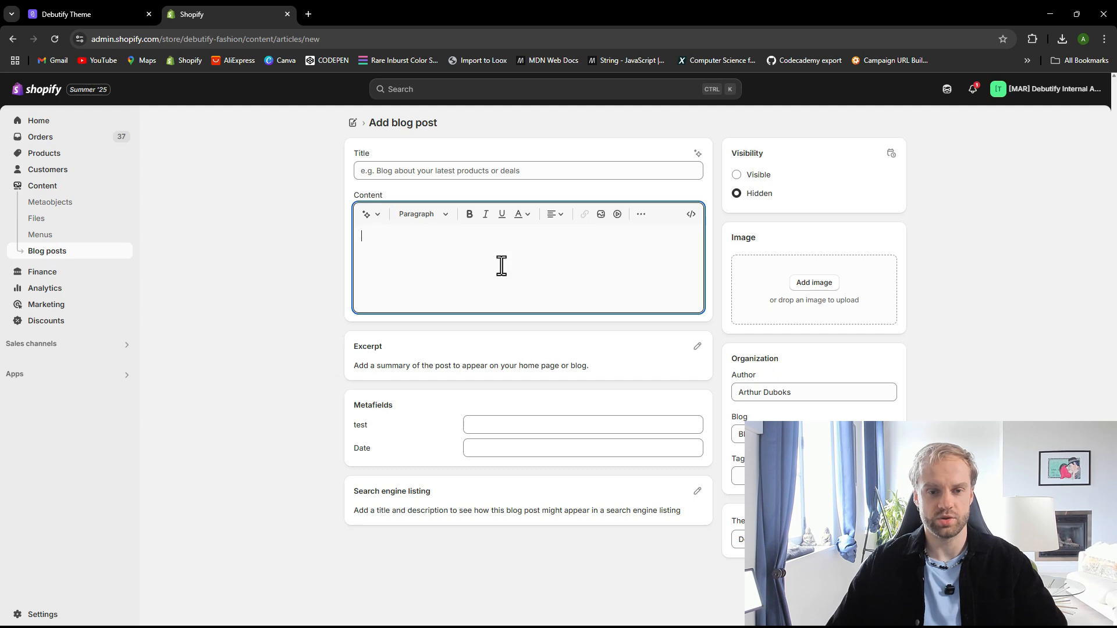
# Copy the first generated blog's title from the Debutify blog output
pyautogui.click(75, 14)
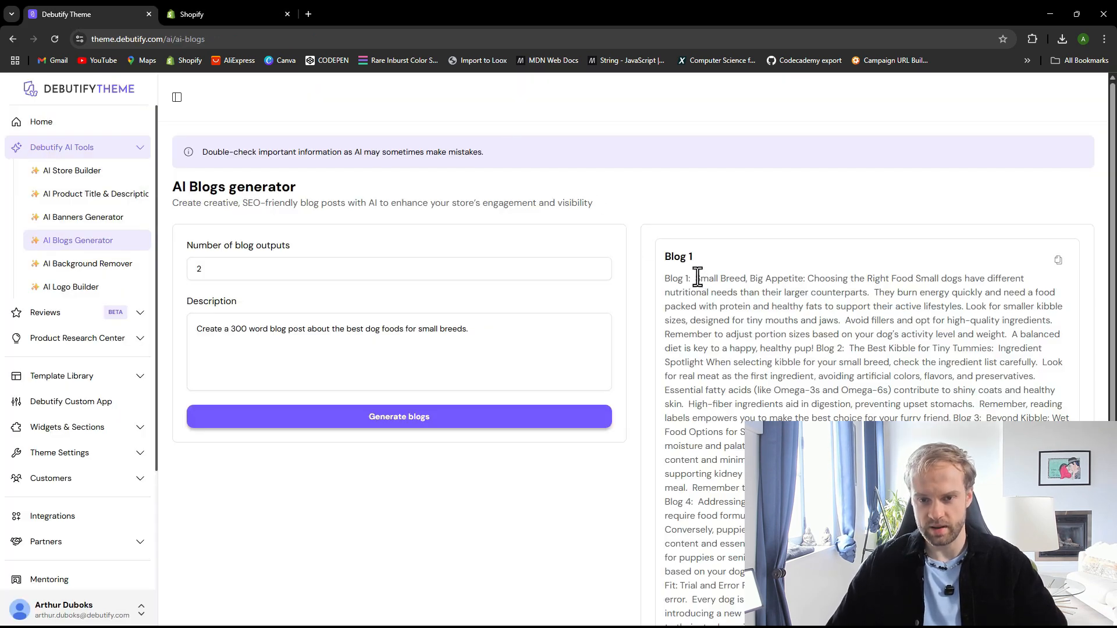
pyautogui.moveTo(695, 278); pyautogui.dragTo(821, 280)
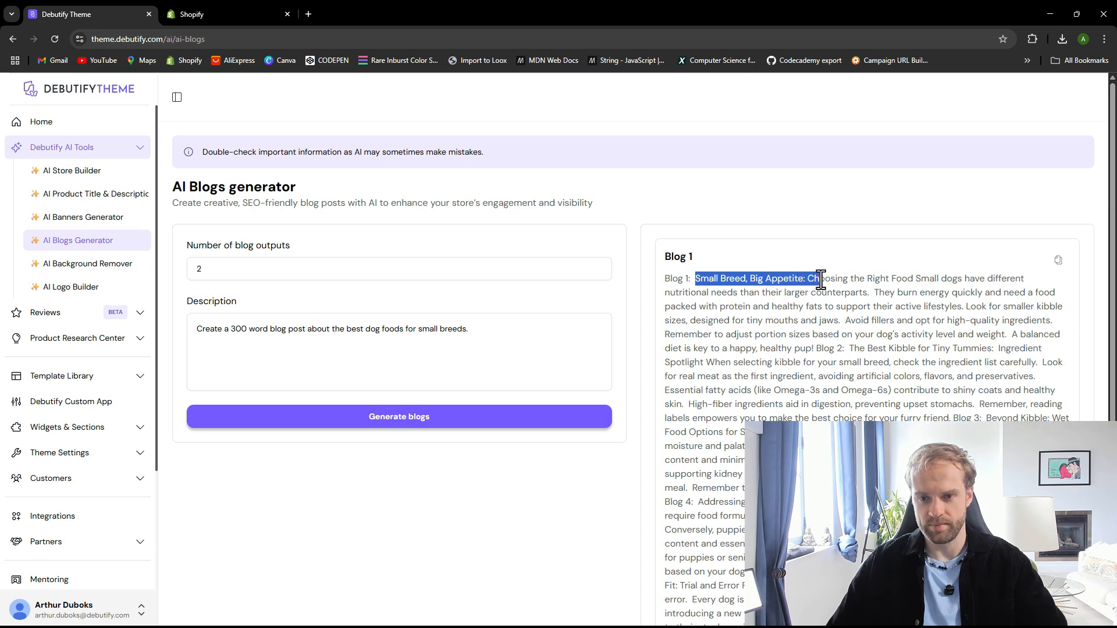
pyautogui.click(827, 379)
pyautogui.scroll(-1, 826, 379)
pyautogui.scroll(1, 823, 373)
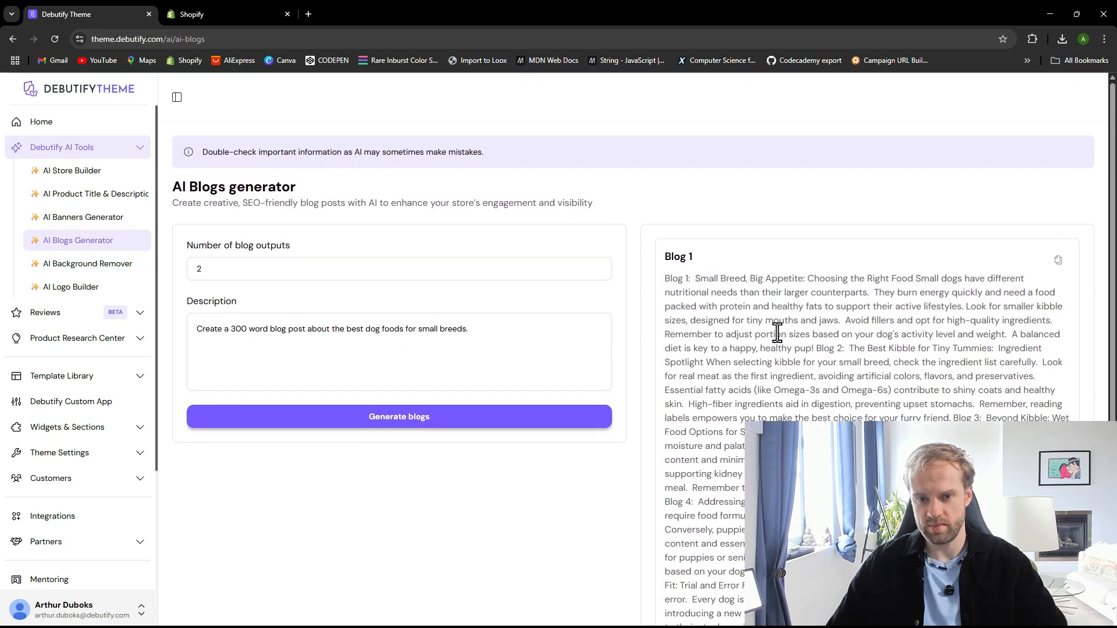
pyautogui.click(1059, 269)
pyautogui.scroll(-1, 842, 411)
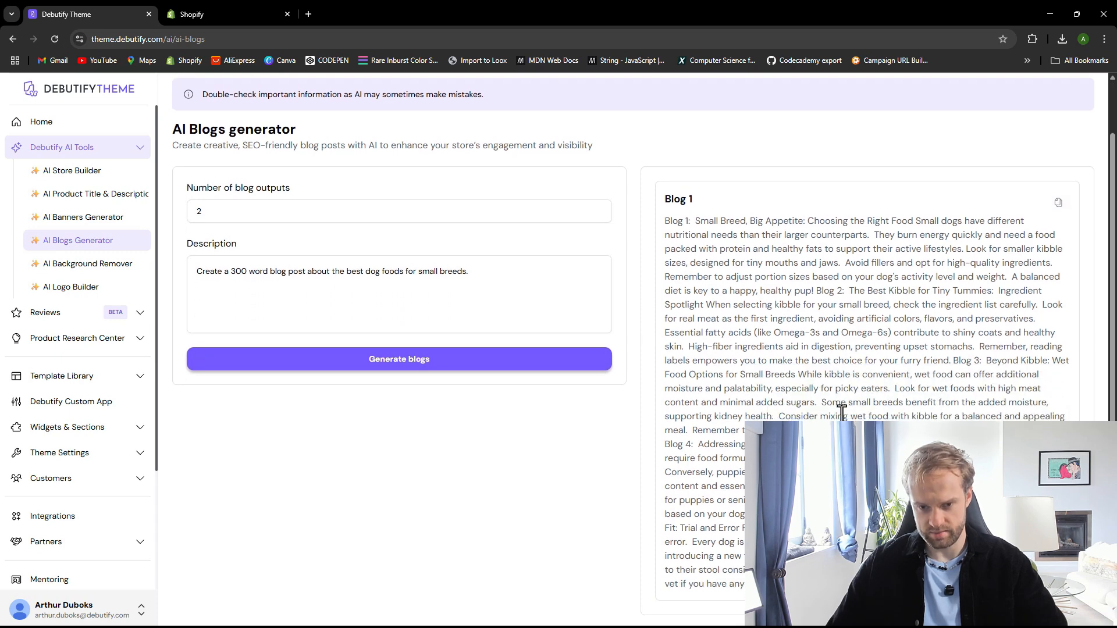
pyautogui.scroll(1, 826, 405)
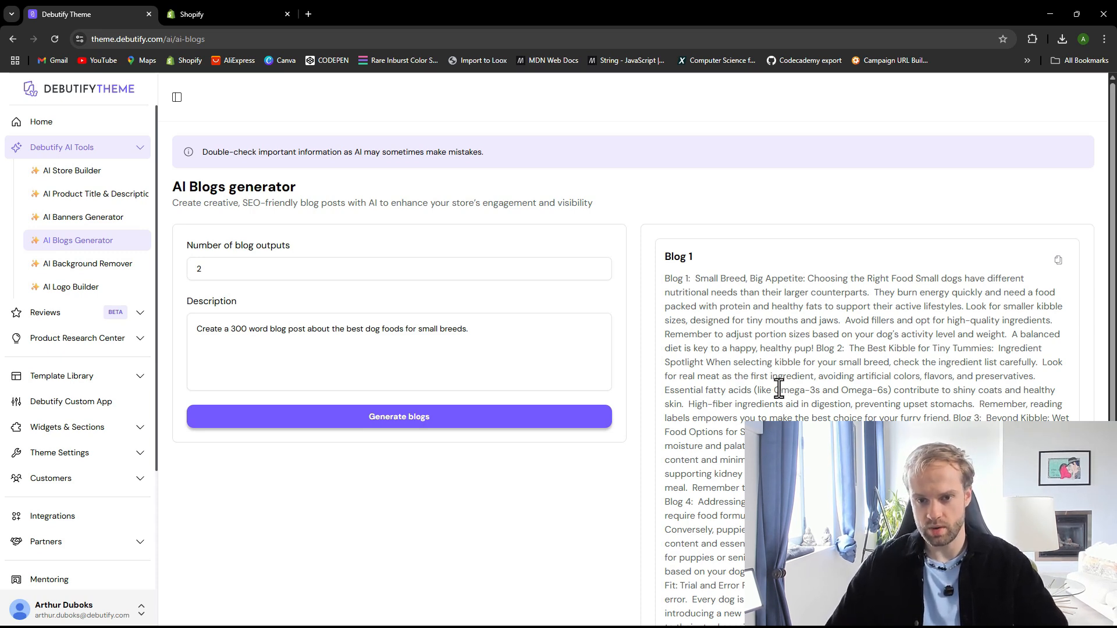
pyautogui.moveTo(697, 278); pyautogui.dragTo(870, 289)
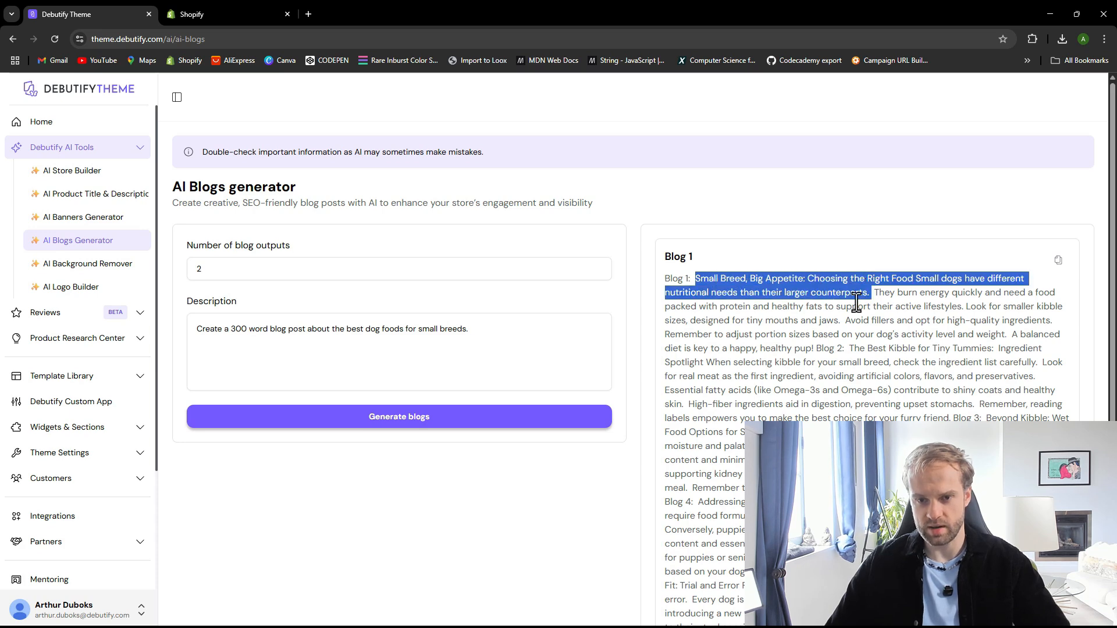
# Paste the title The Ultimate Guide to Feeding Small Breed Dogs into the new blog post
pyautogui.click(308, 13)
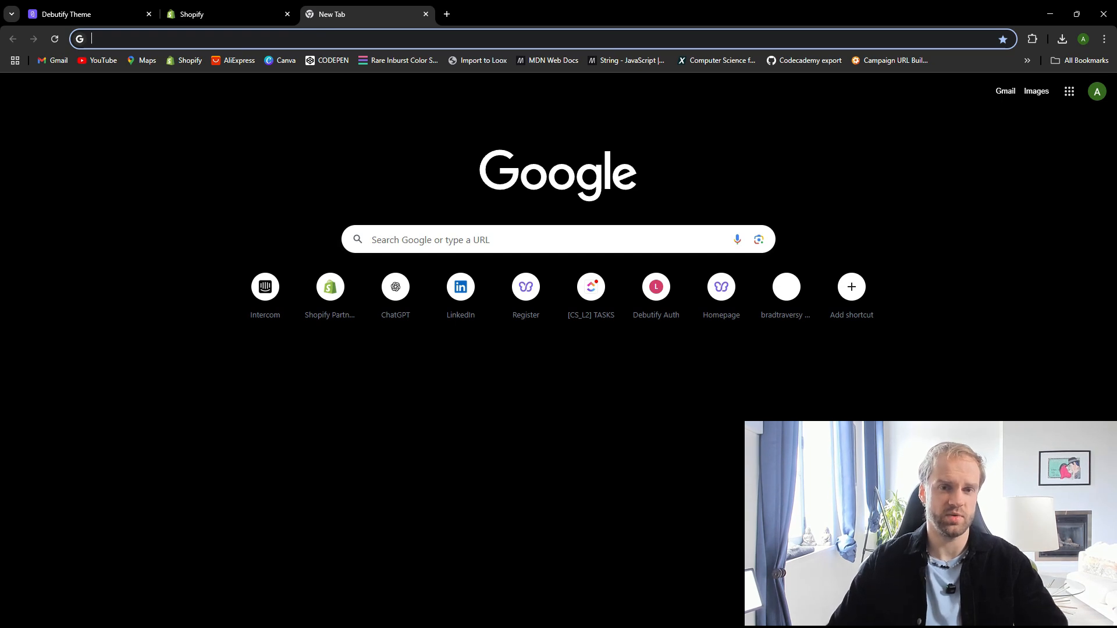
pyautogui.hotkey('ctrl', 'w')
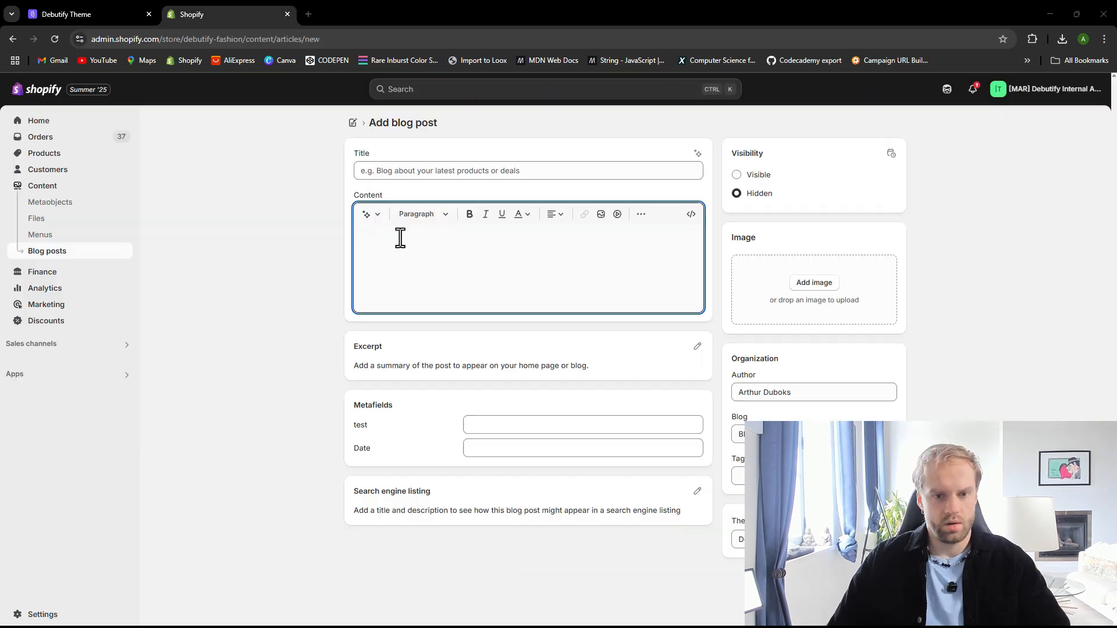
pyautogui.click(396, 171)
pyautogui.hotkey('ctrl', 'v')
pyautogui.click(431, 256)
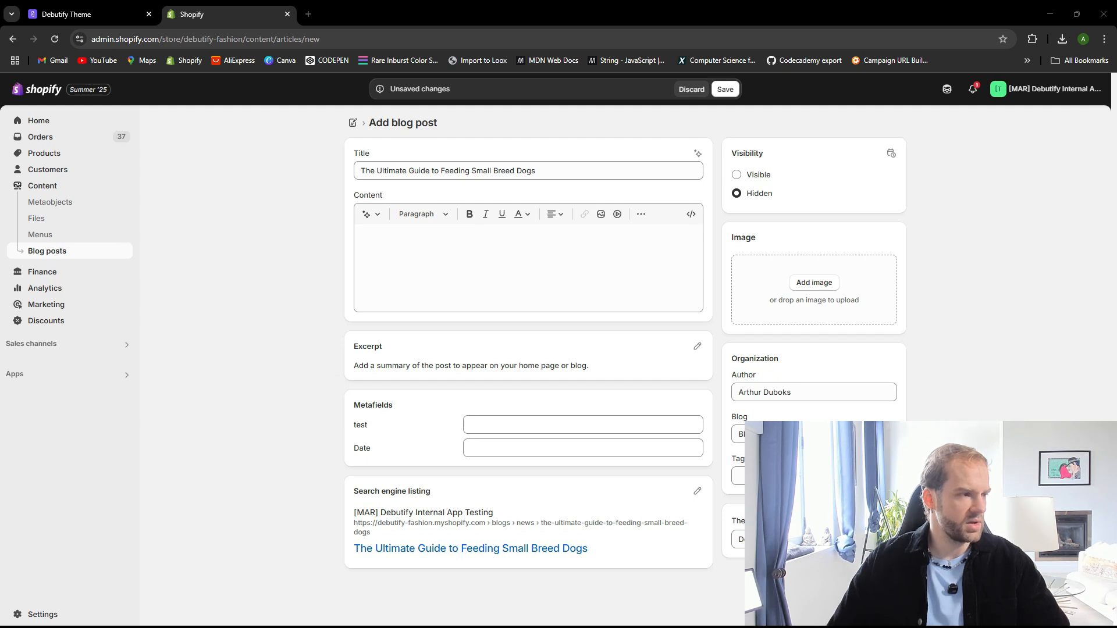
# Finish the blog description in the AI Blogs generator with a period after small breeds
pyautogui.click(87, 14)
pyautogui.scroll(-1, 750, 418)
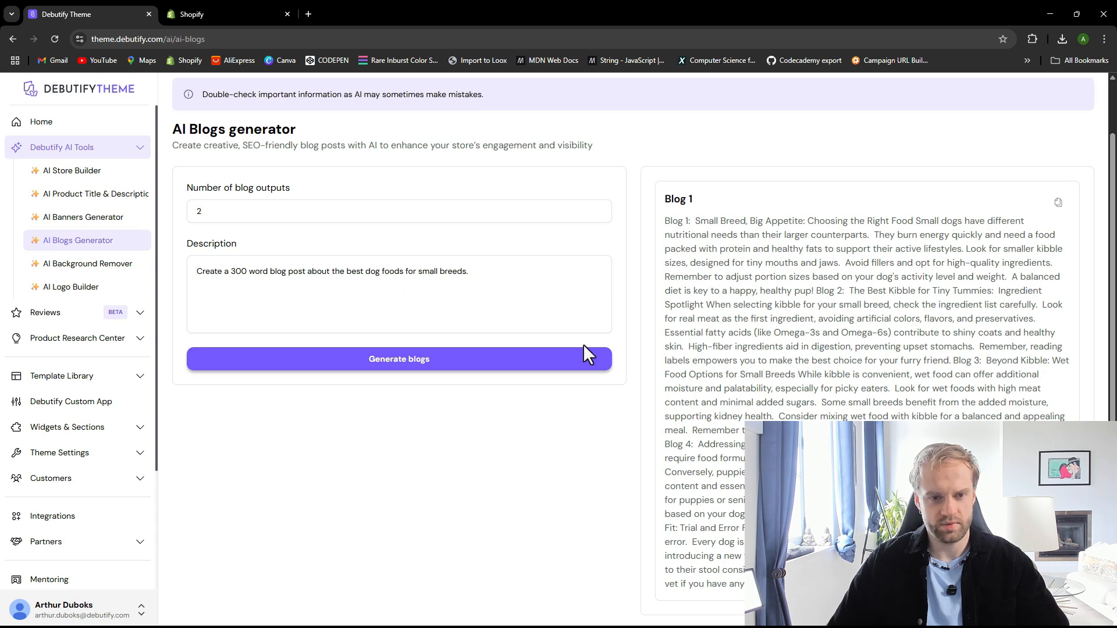
pyautogui.click(401, 279)
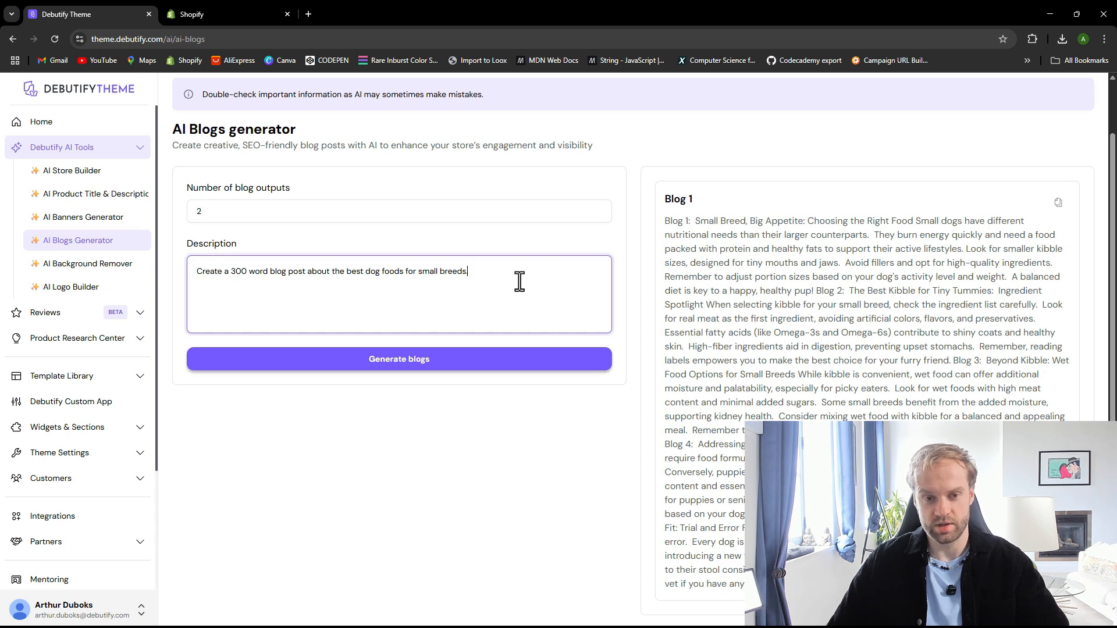
pyautogui.write('.')
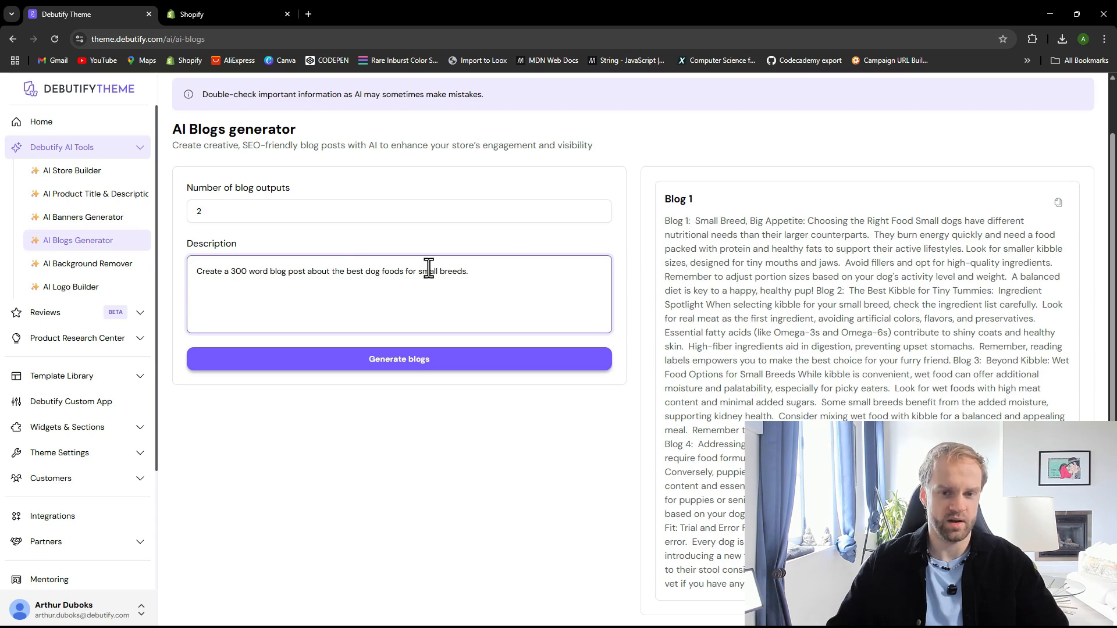
# Save the blog post Small Dog, Big Nutrition: The Ultimate Guide to Feeding Small Breeds with its generated article content
pyautogui.click(215, 4)
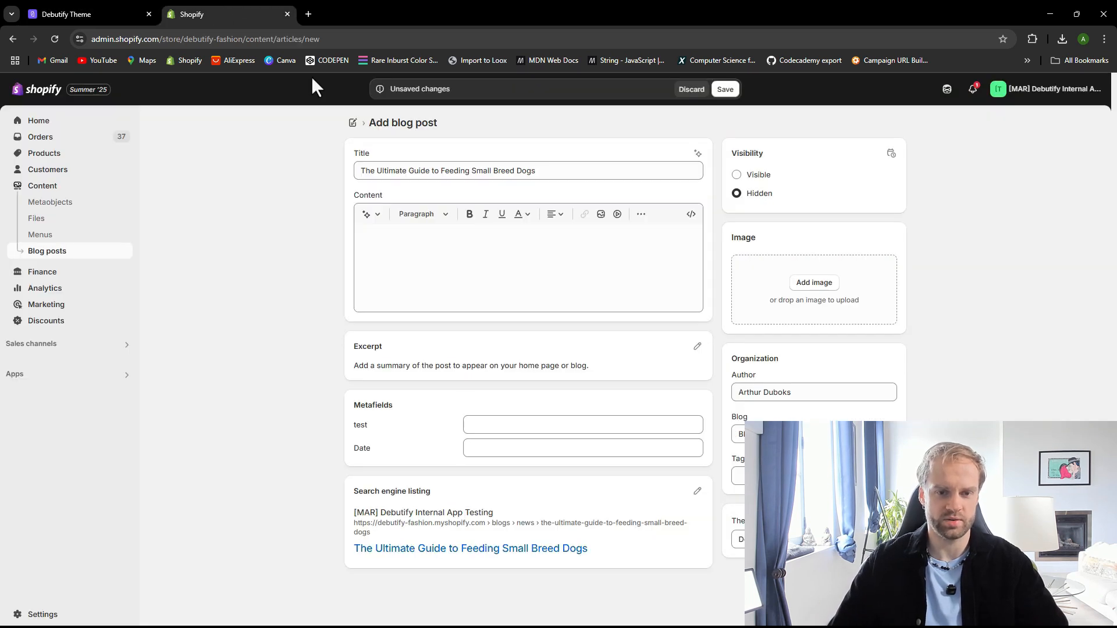
pyautogui.click(441, 257)
pyautogui.scroll(5, 537, 361)
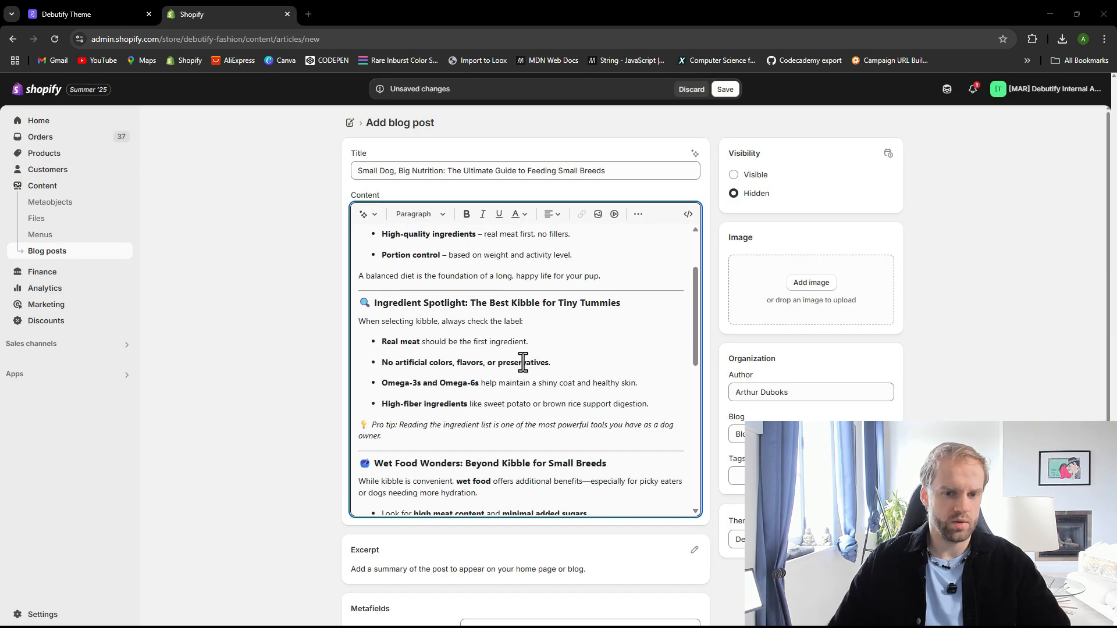
pyautogui.scroll(2, 524, 361)
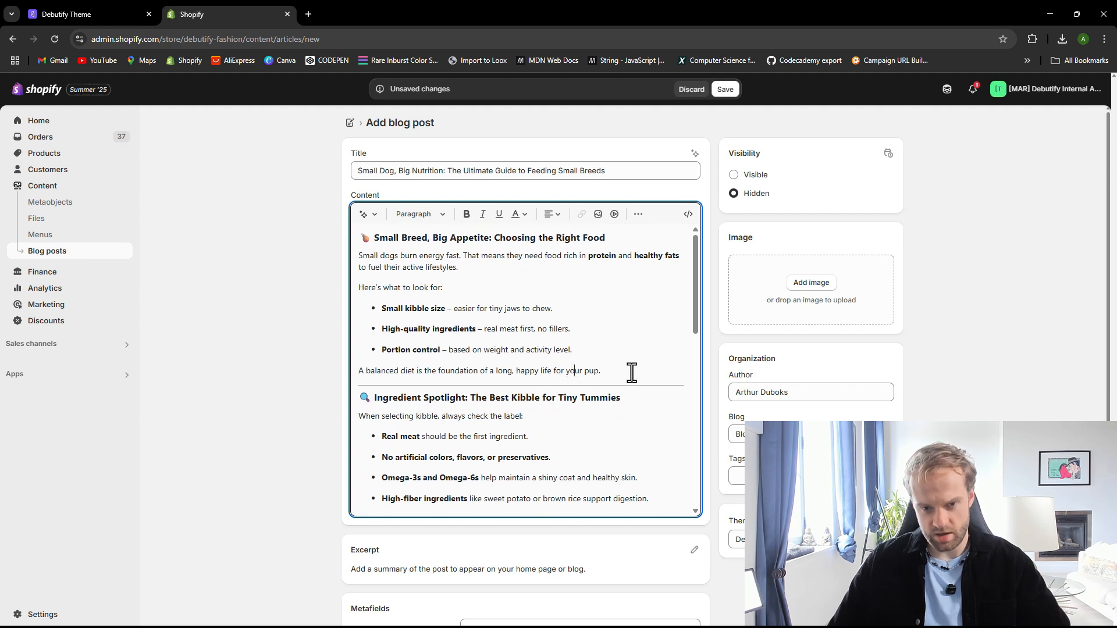
pyautogui.scroll(-10, 630, 374)
pyautogui.scroll(15, 612, 388)
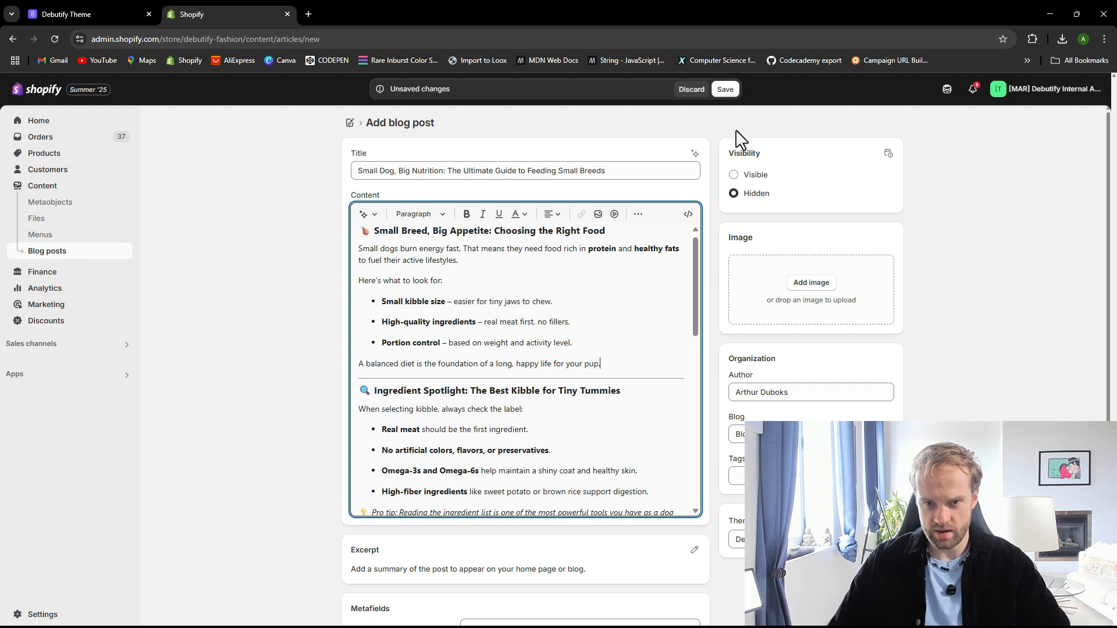
pyautogui.click(725, 91)
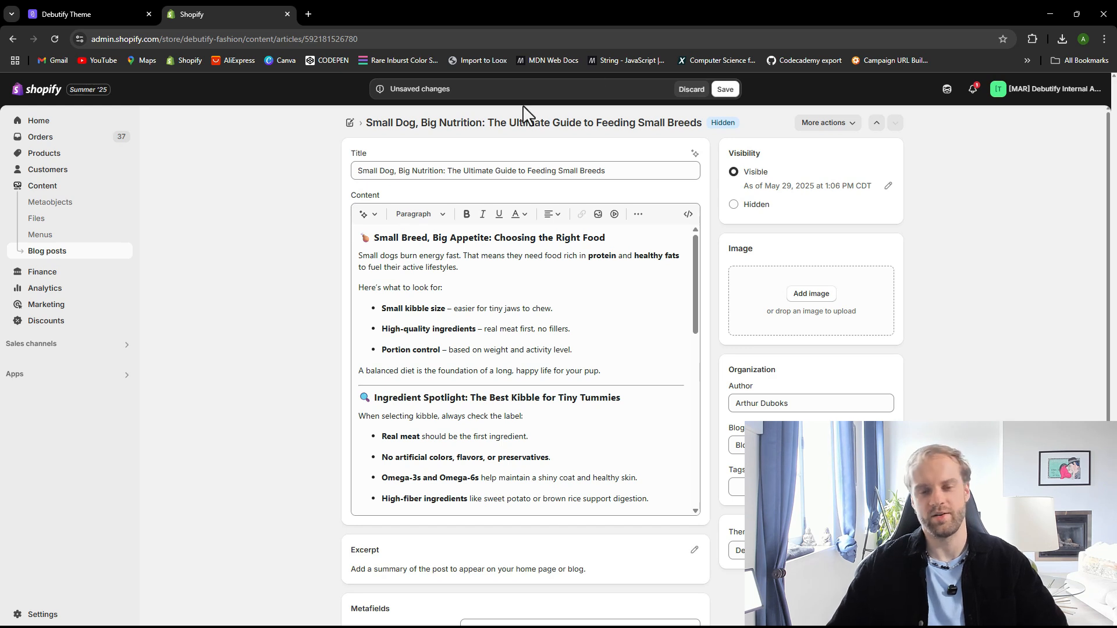
pyautogui.click(725, 89)
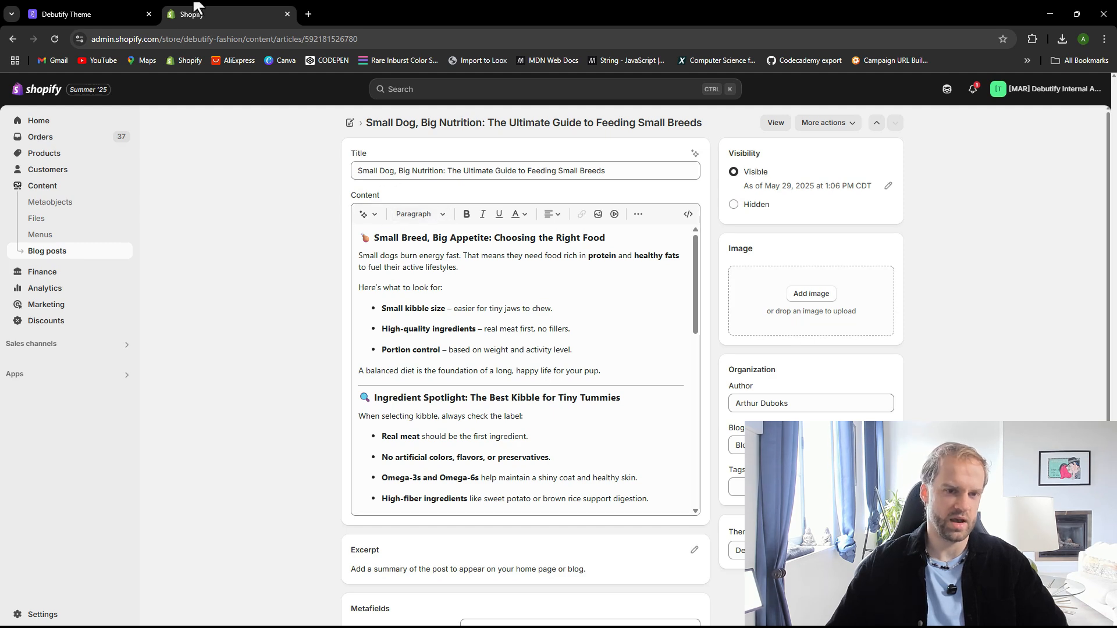
# Open the AI Banners Generator and enter the description create an image of a small dog in nature
pyautogui.click(64, 12)
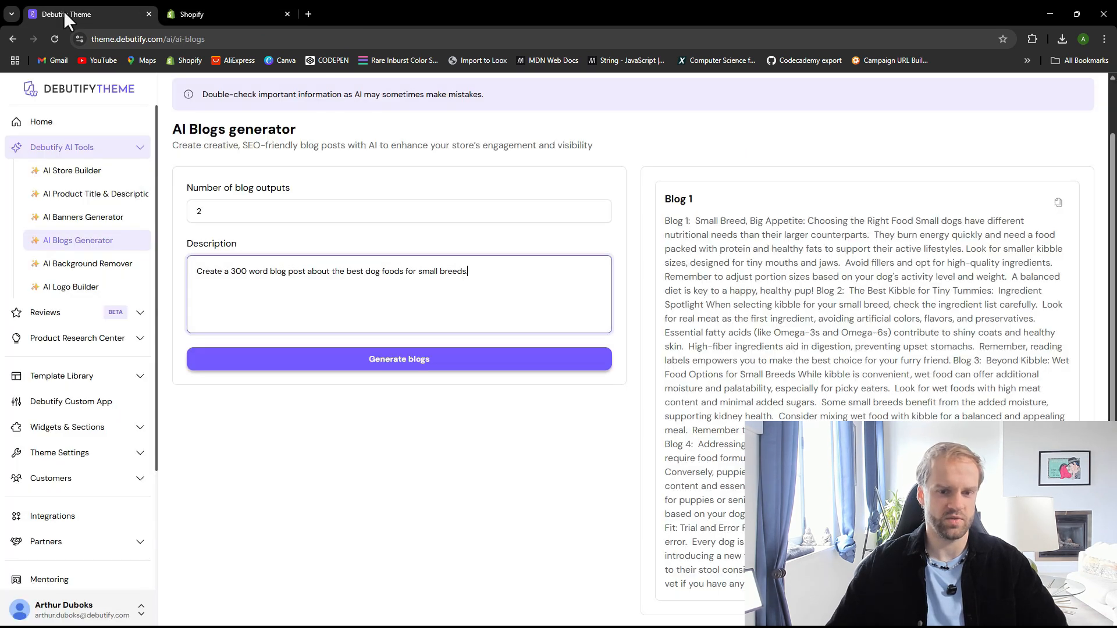
pyautogui.click(72, 173)
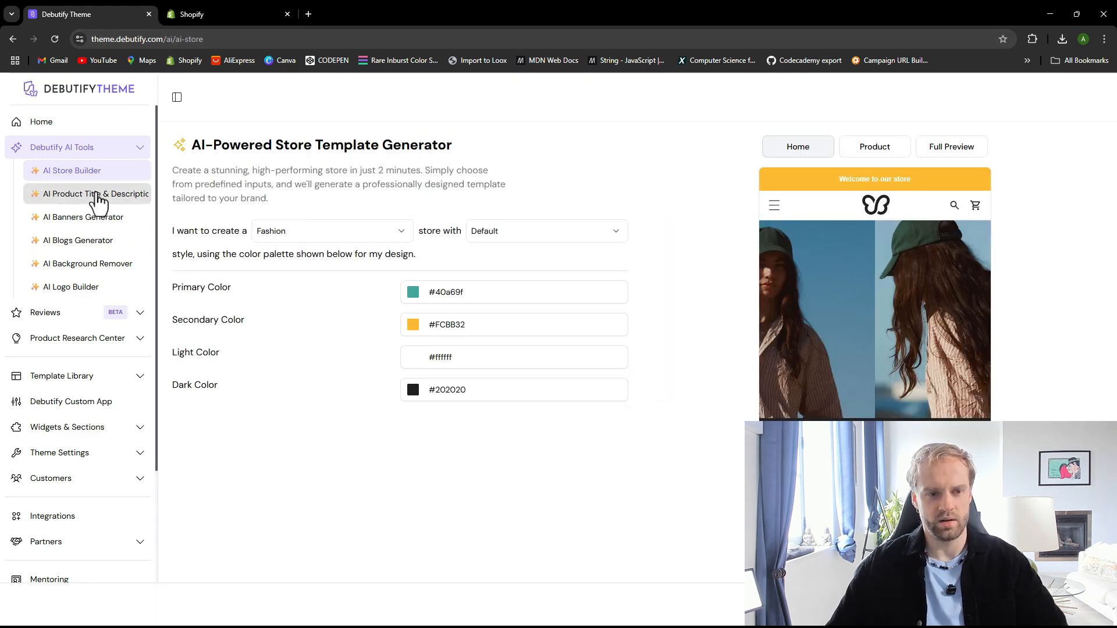
pyautogui.click(98, 195)
pyautogui.click(71, 227)
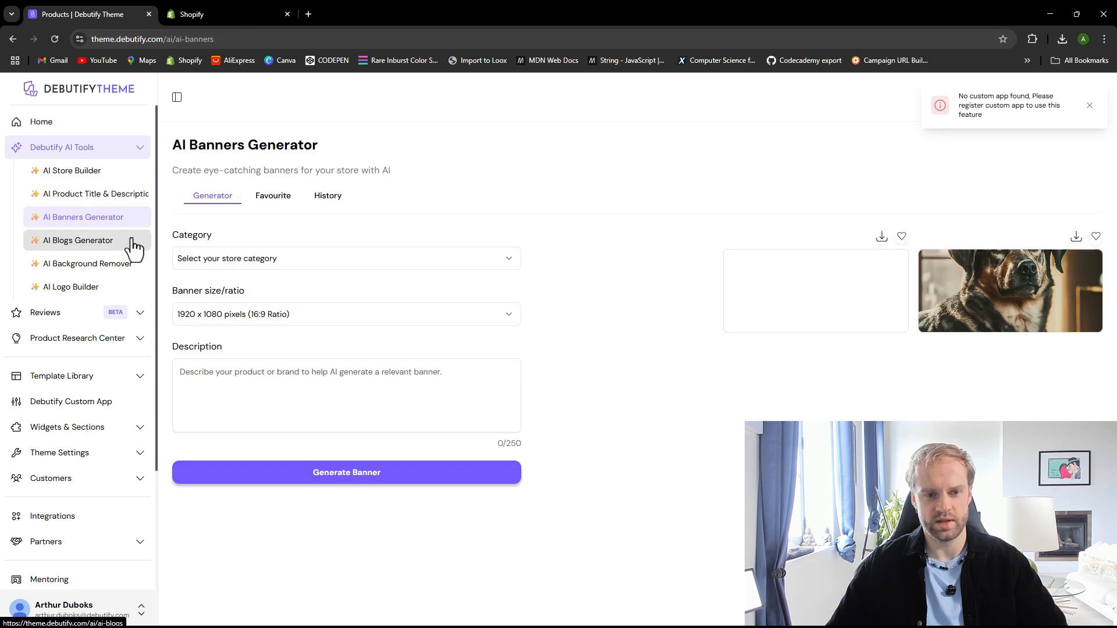
pyautogui.click(267, 371)
pyautogui.write('create a ')
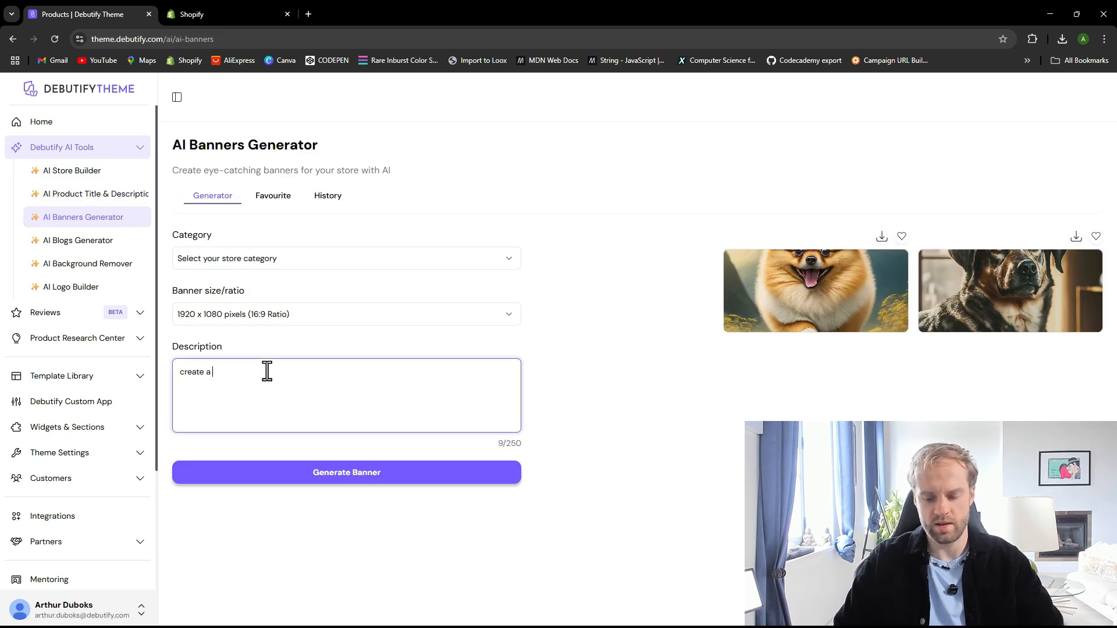
pyautogui.write('n image of')
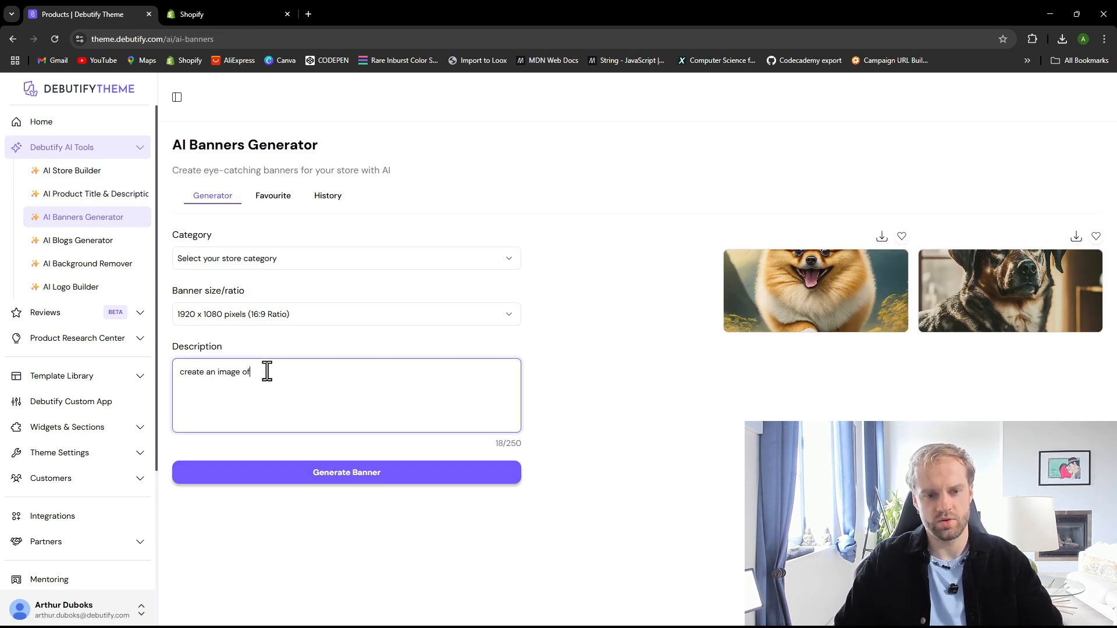
pyautogui.write(' a small dog in')
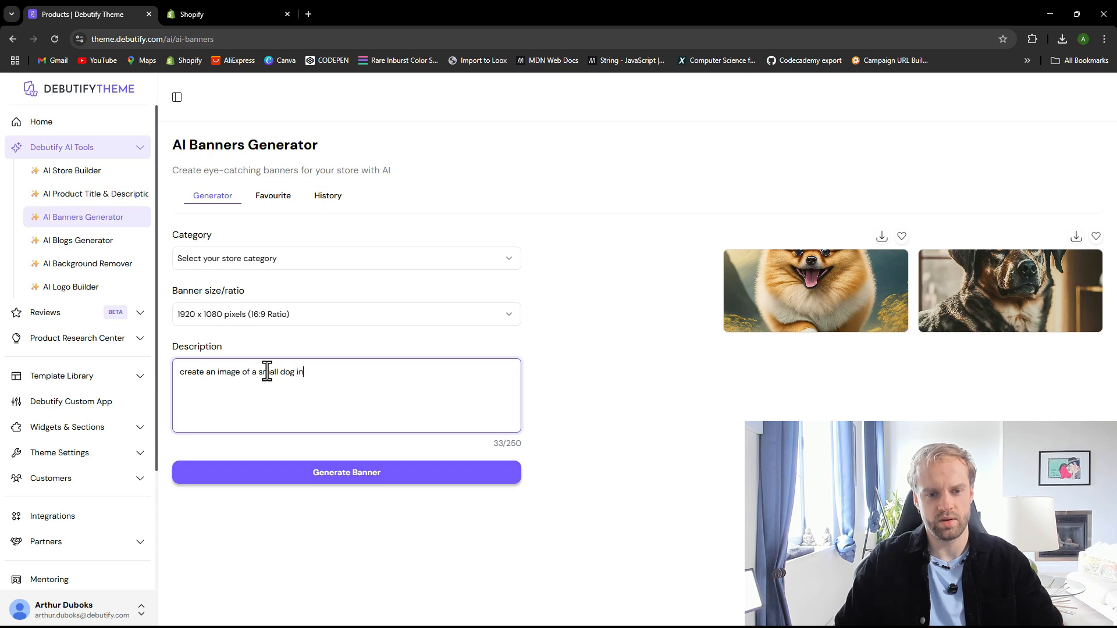
pyautogui.write(' nature')
pyautogui.press('BackSpace')
# Set the banner size to 400x400 pixels (1:1 Ratio) and generate the banner
pyautogui.click(313, 303)
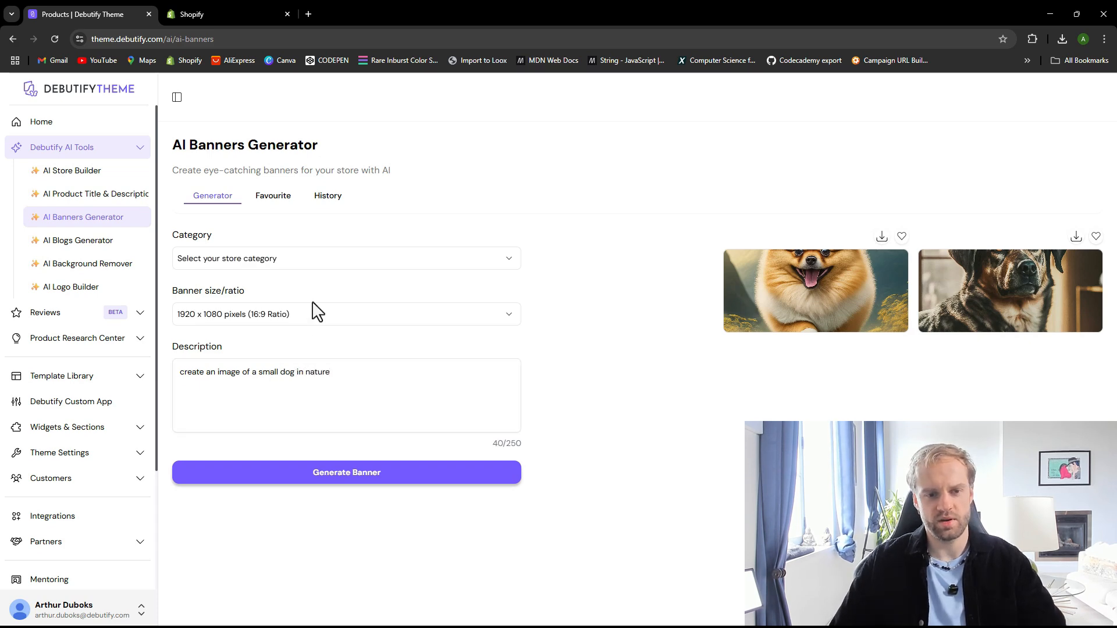
pyautogui.click(315, 319)
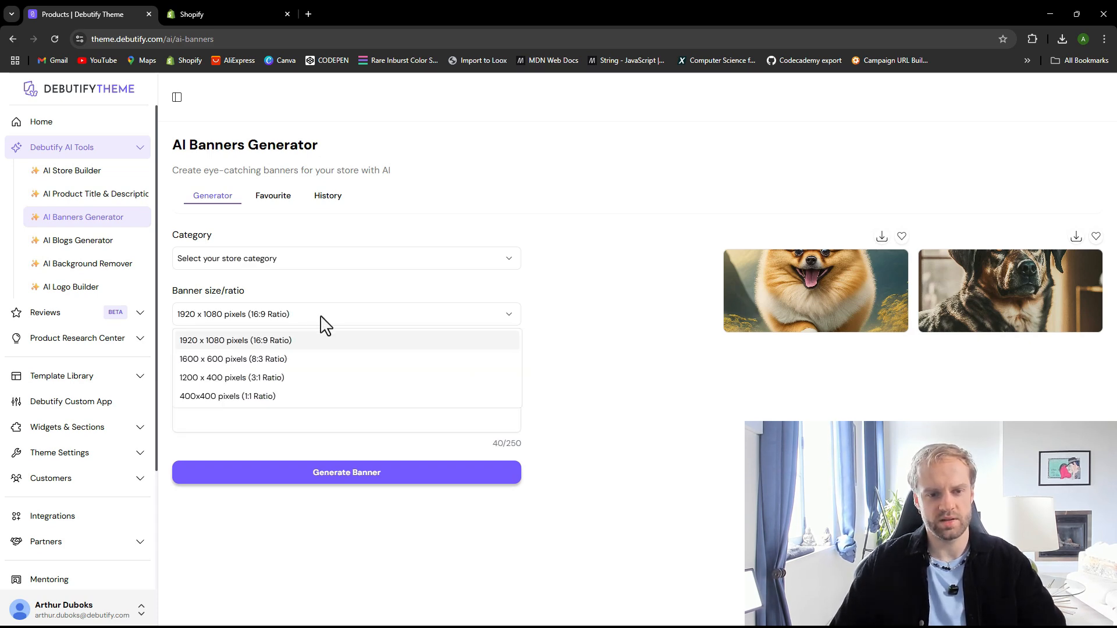
pyautogui.click(288, 396)
pyautogui.click(387, 381)
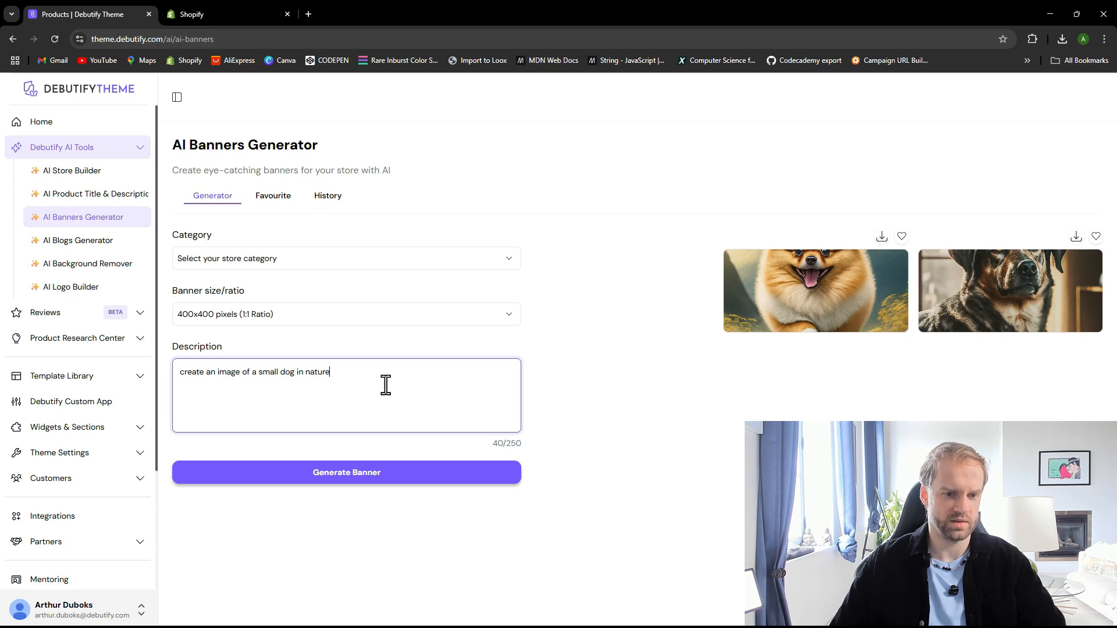
pyautogui.click(344, 474)
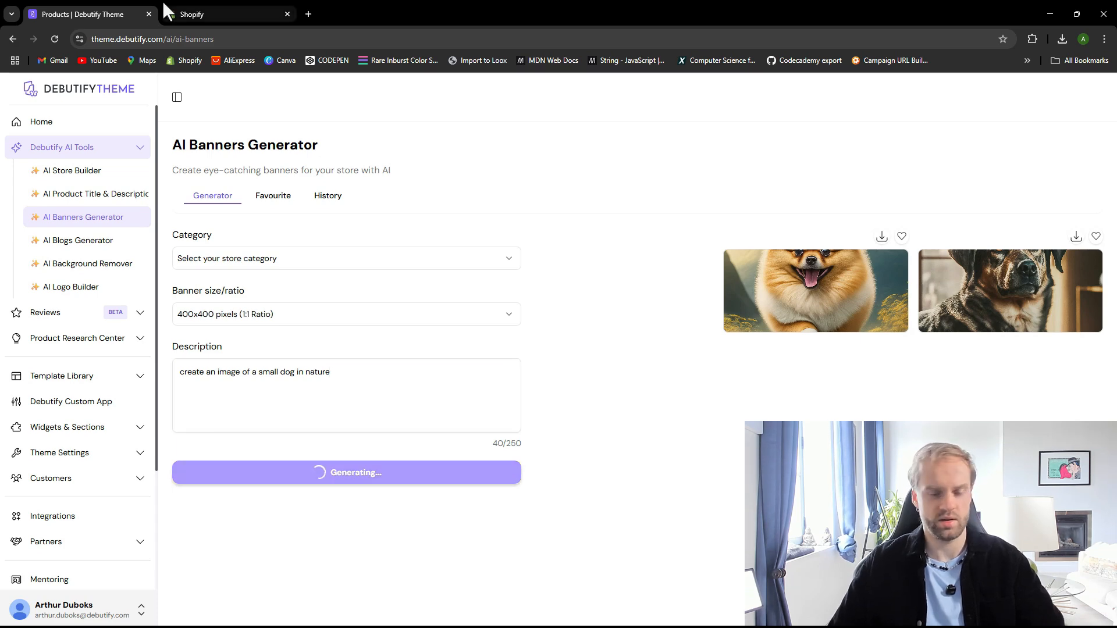
pyautogui.click(210, 3)
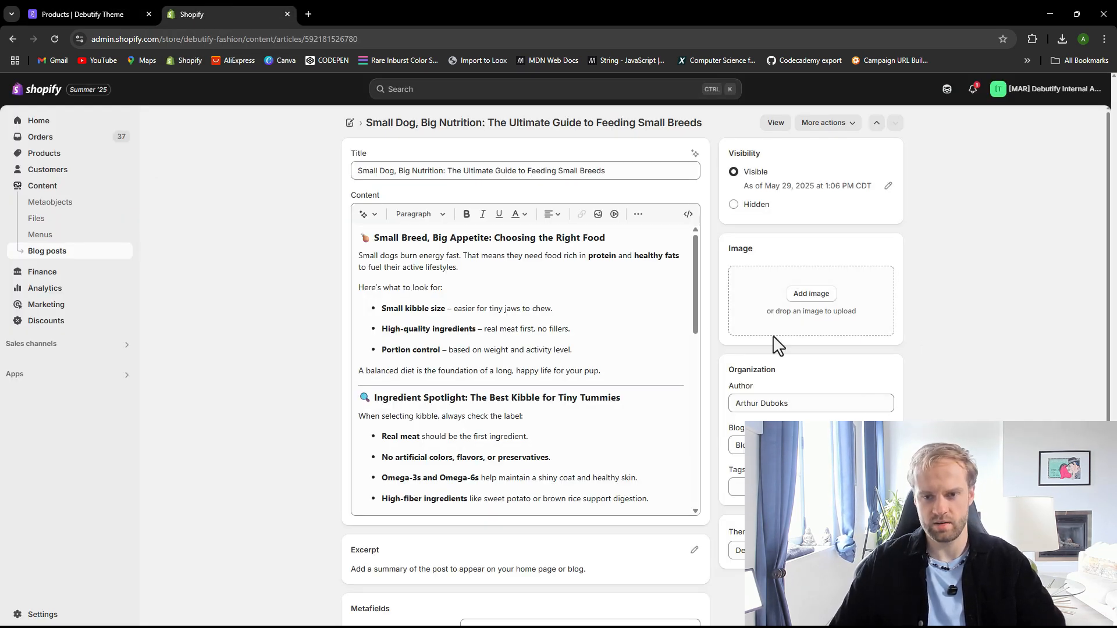
pyautogui.scroll(-2, 531, 349)
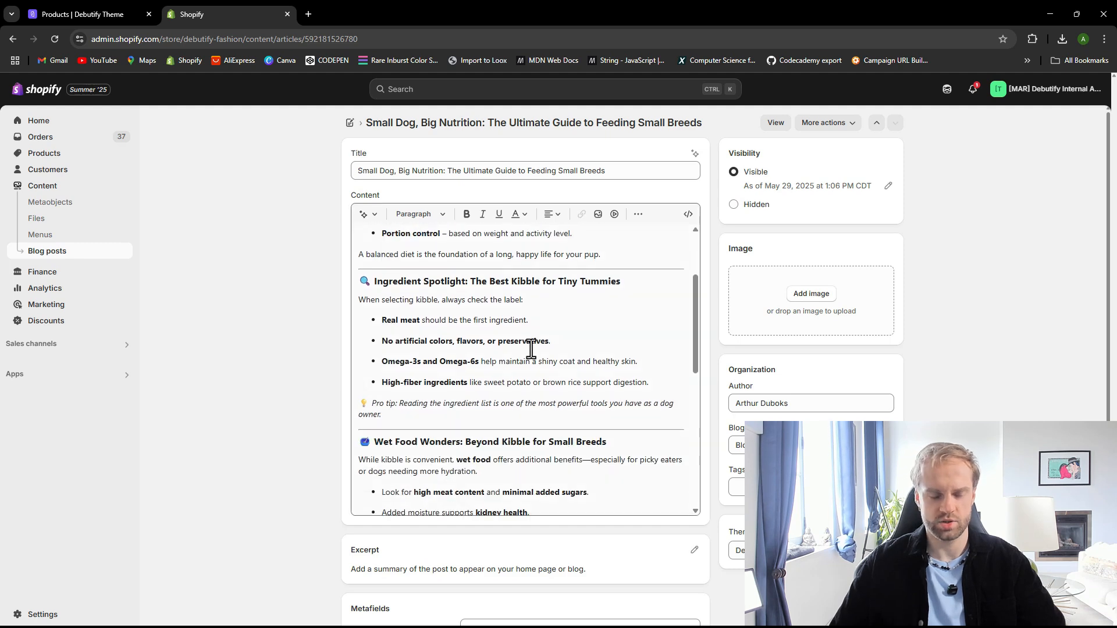
pyautogui.scroll(-2, 325, 337)
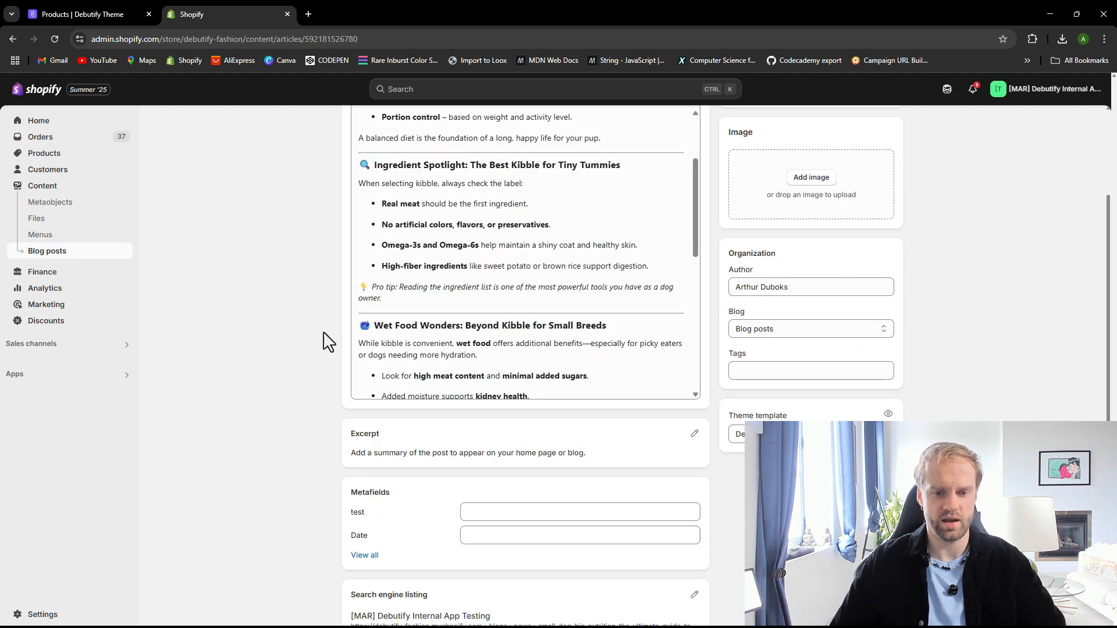
pyautogui.scroll(2, 387, 343)
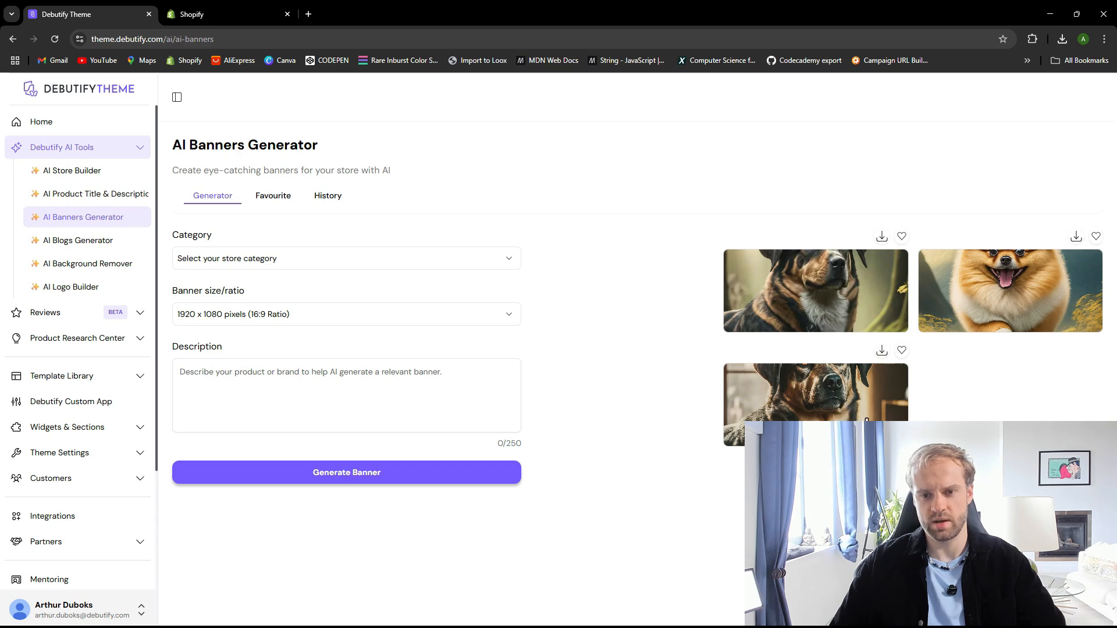
# Download the generated dog banner, upload it as the blog post's image, and save the post
pyautogui.click(882, 236)
pyautogui.click(224, 12)
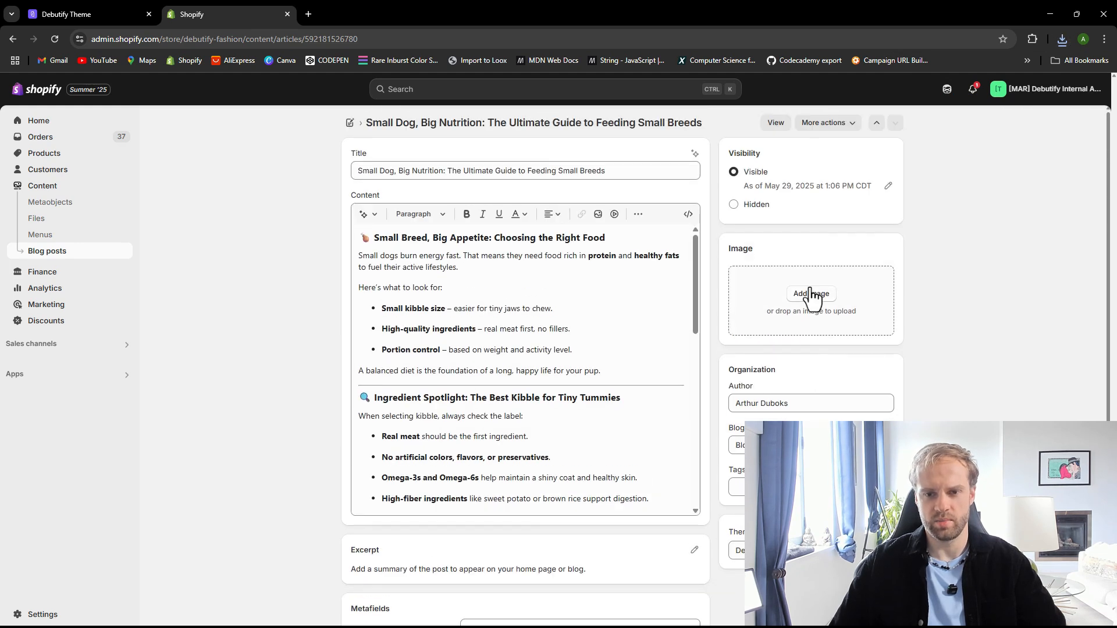
pyautogui.click(810, 294)
pyautogui.click(534, 287)
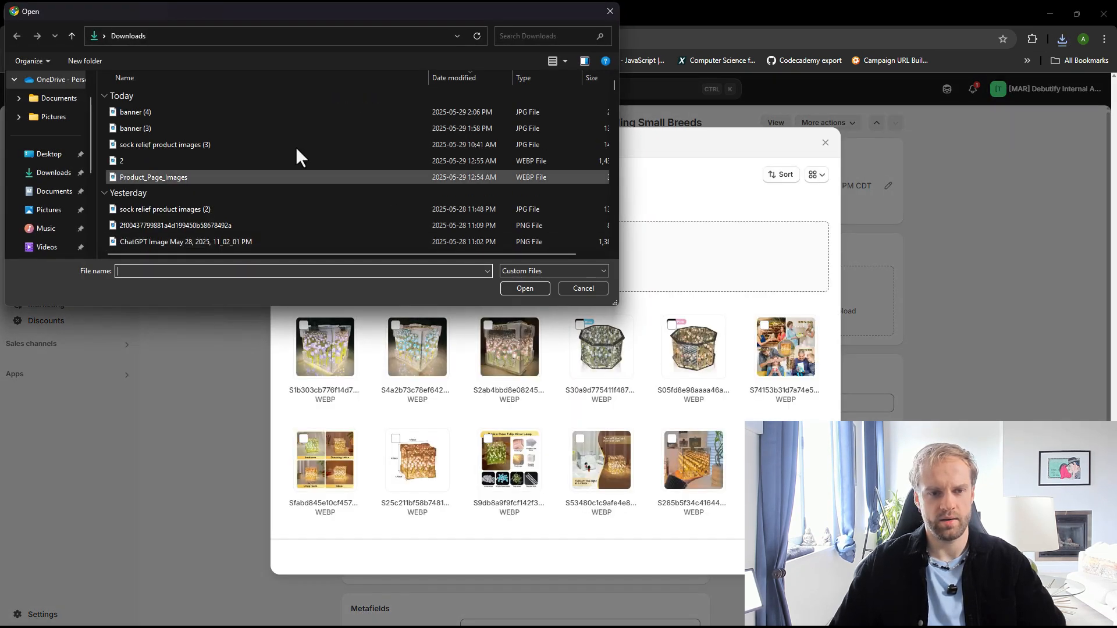
pyautogui.doubleClick(179, 112)
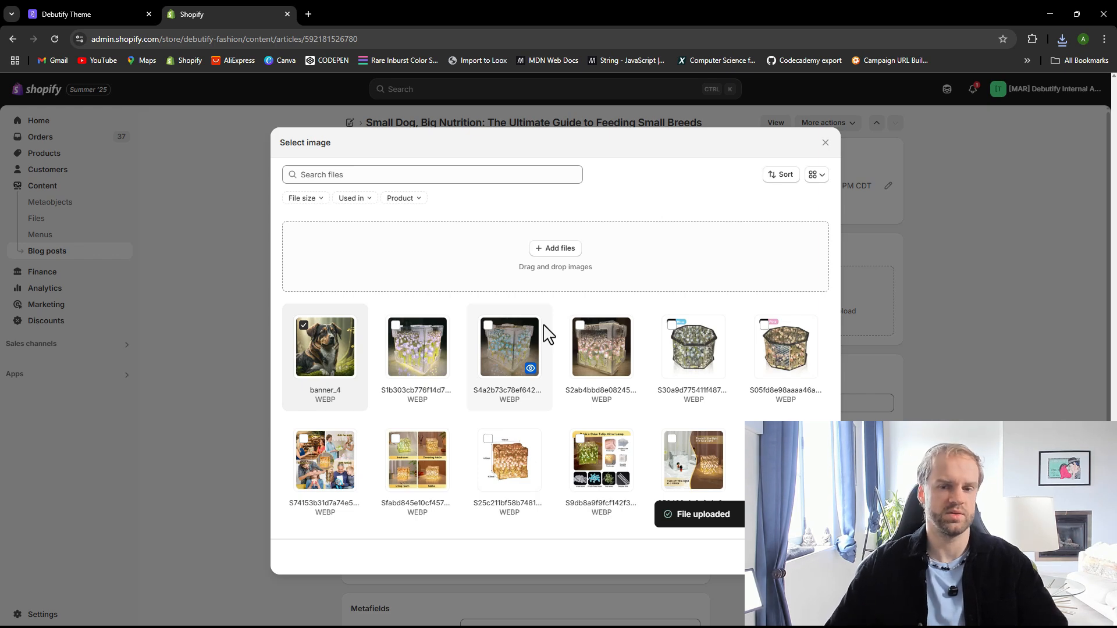
pyautogui.scroll(-20, 498, 352)
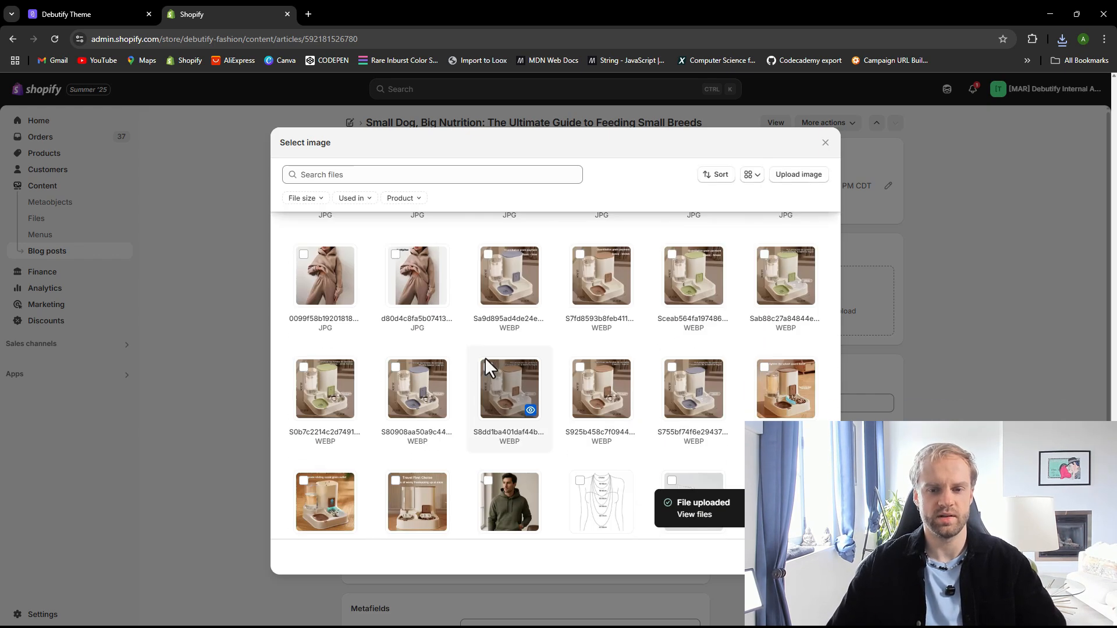
pyautogui.scroll(20, 482, 361)
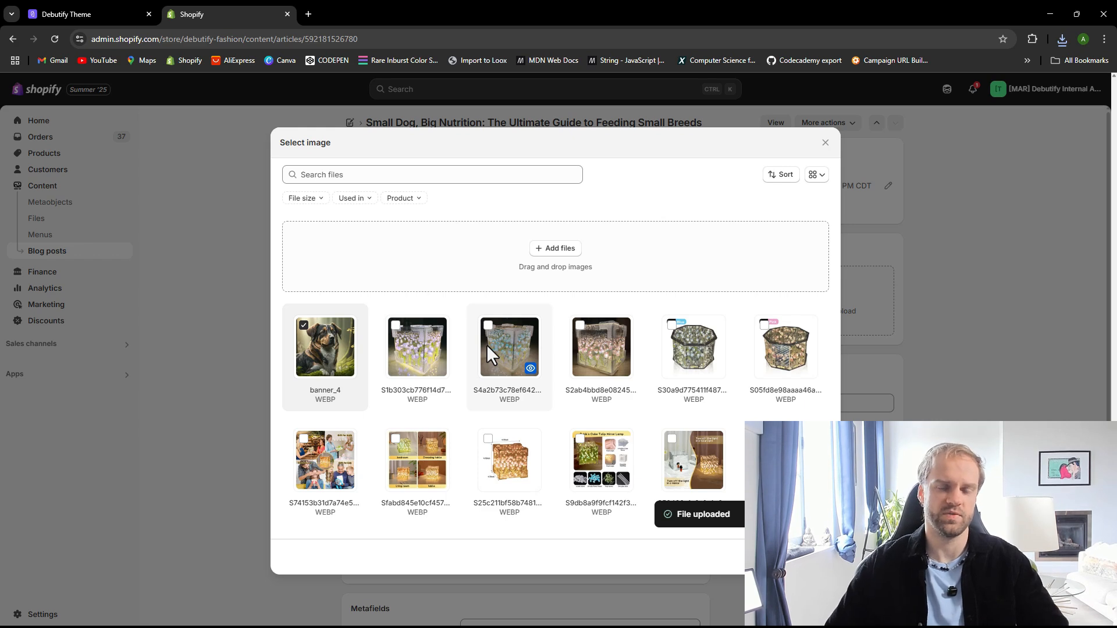
pyautogui.click(817, 557)
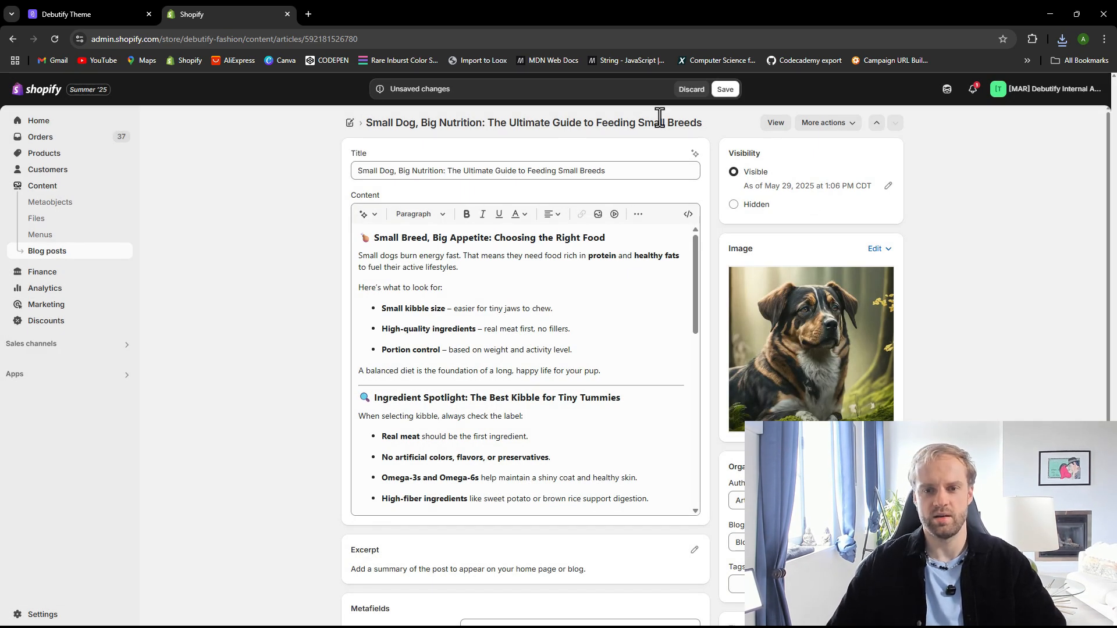
pyautogui.click(726, 89)
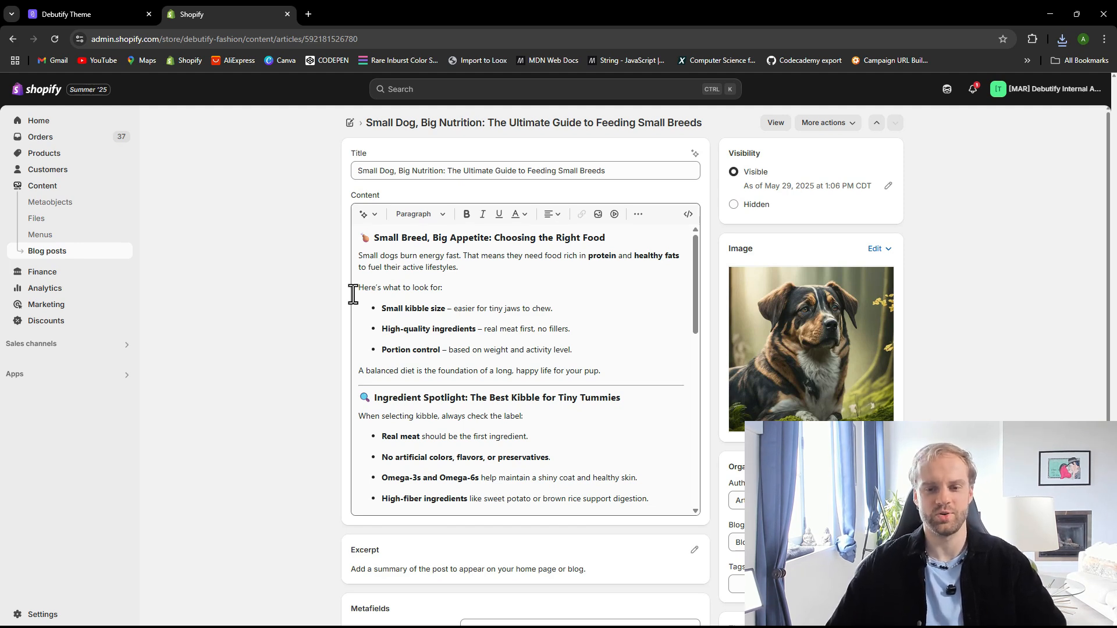
# Open the Online Store themes and start customizing the current debutify-pets-8-2-1 theme
pyautogui.scroll(-3, 261, 212)
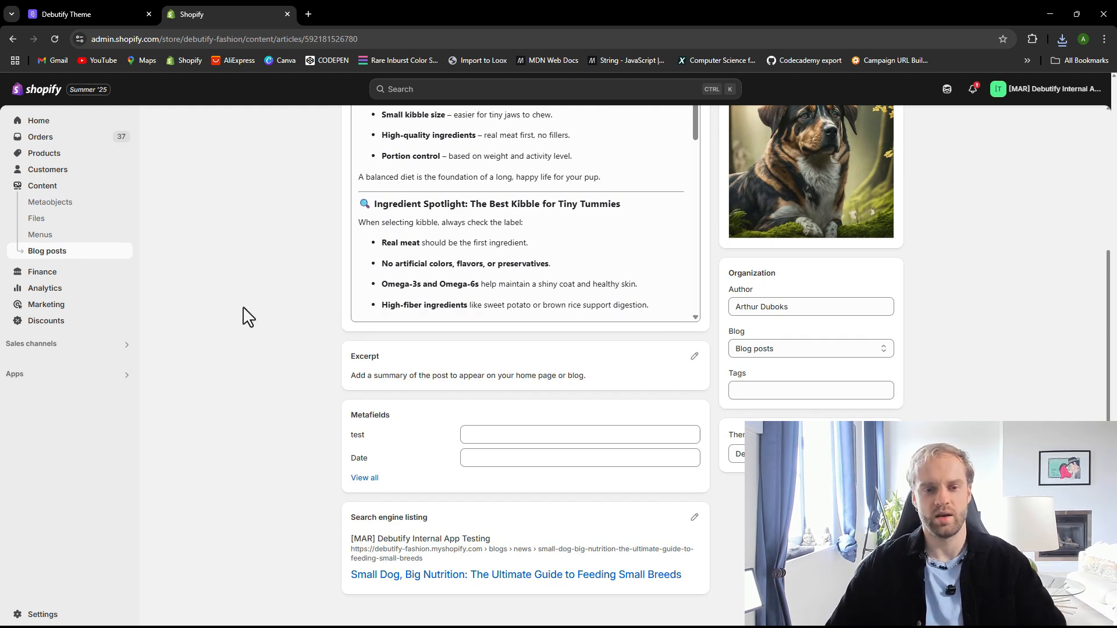
pyautogui.scroll(3, 243, 323)
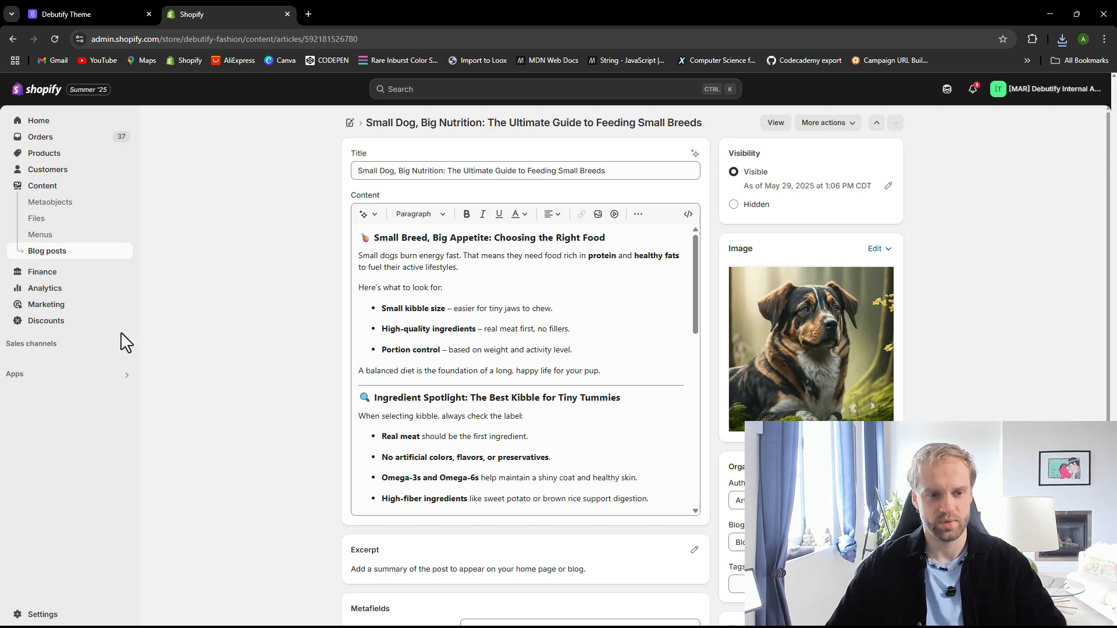
pyautogui.click(36, 345)
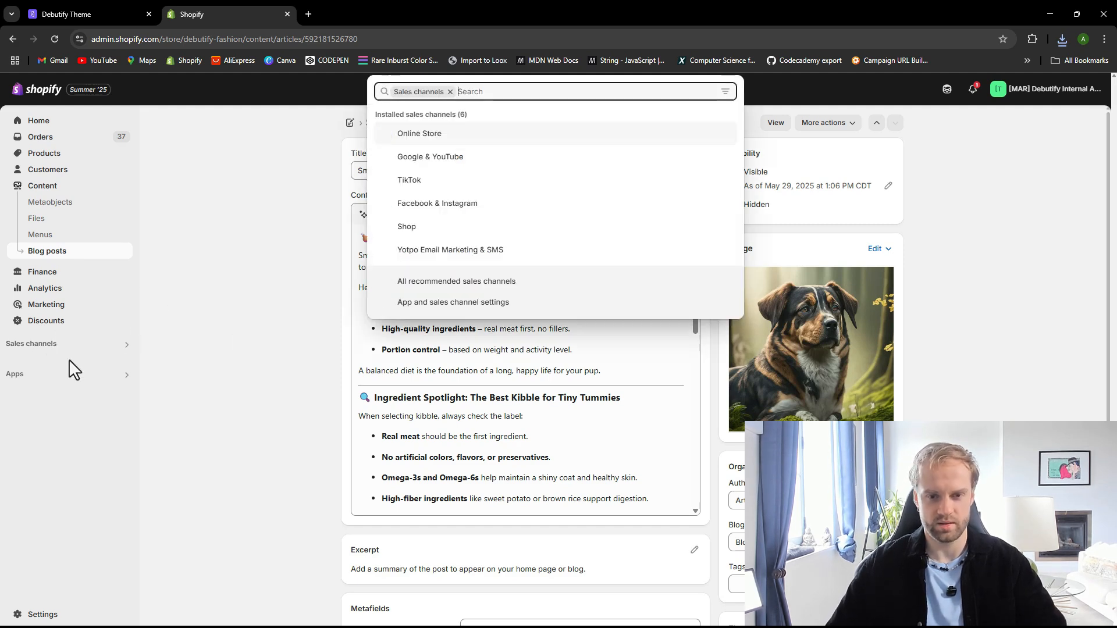
pyautogui.click(411, 134)
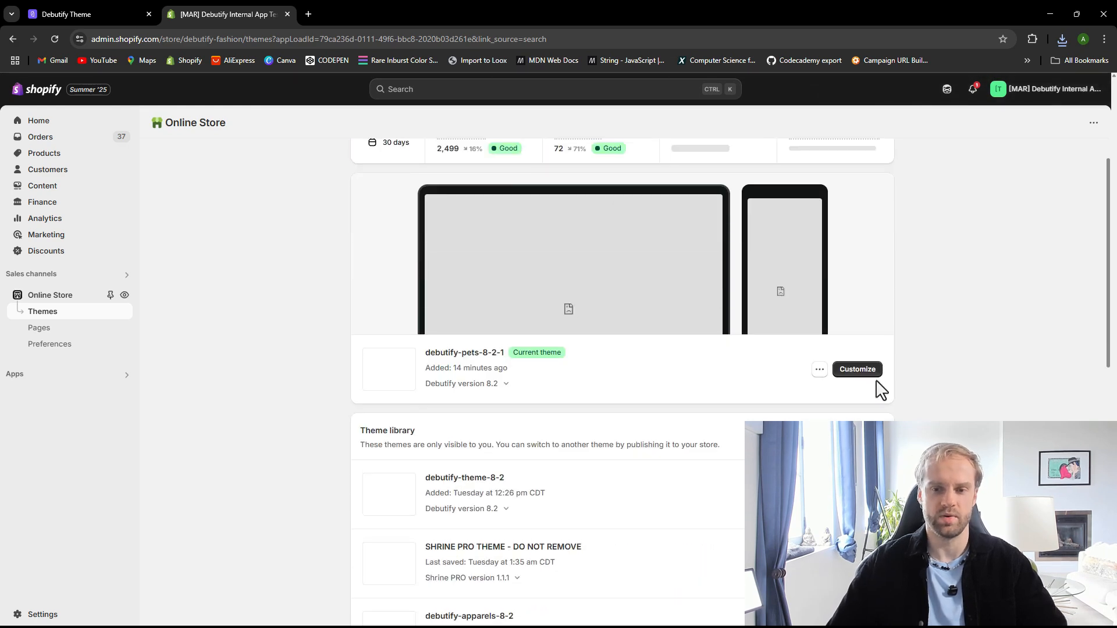
pyautogui.click(870, 375)
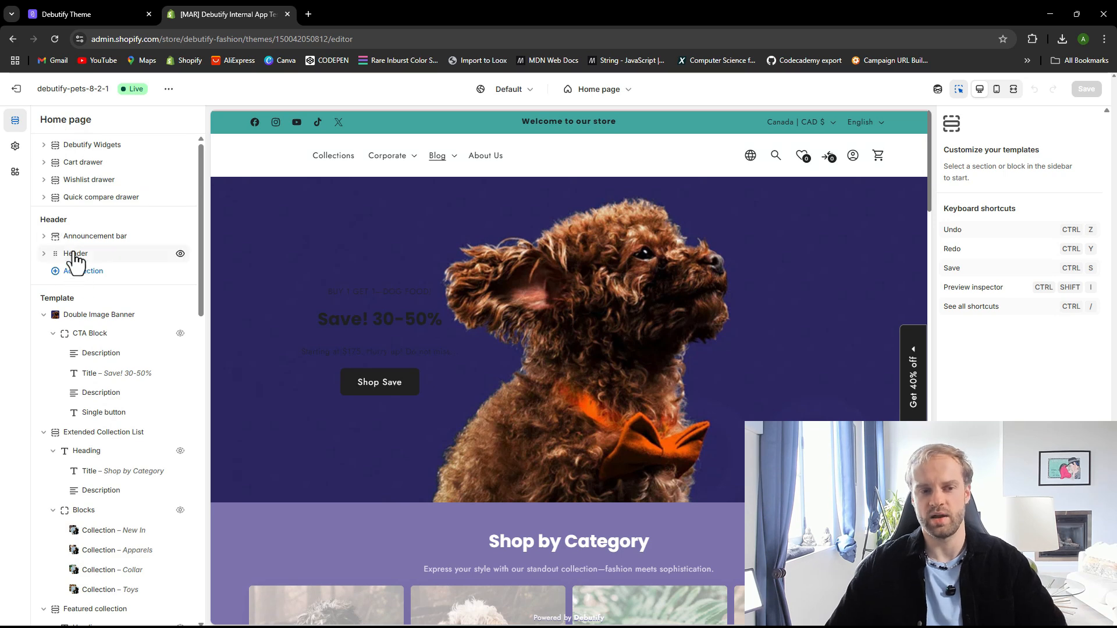
# Inspect the header section's desktop menu setting, previewing the store in mobile and desktop views and opening the menu replacement list
pyautogui.click(111, 254)
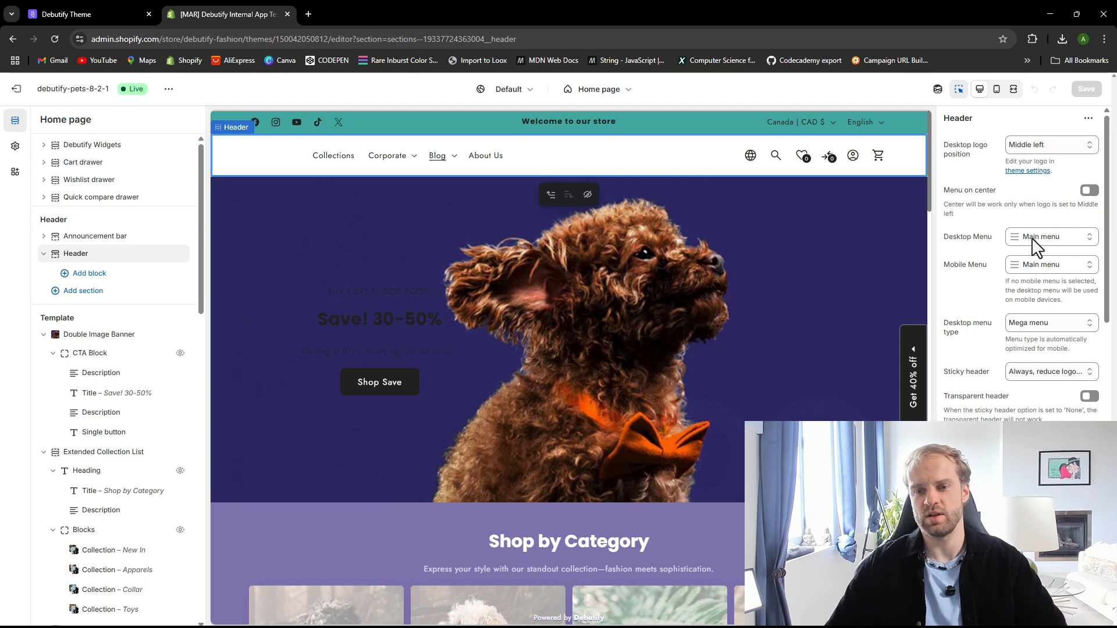
pyautogui.click(1071, 251)
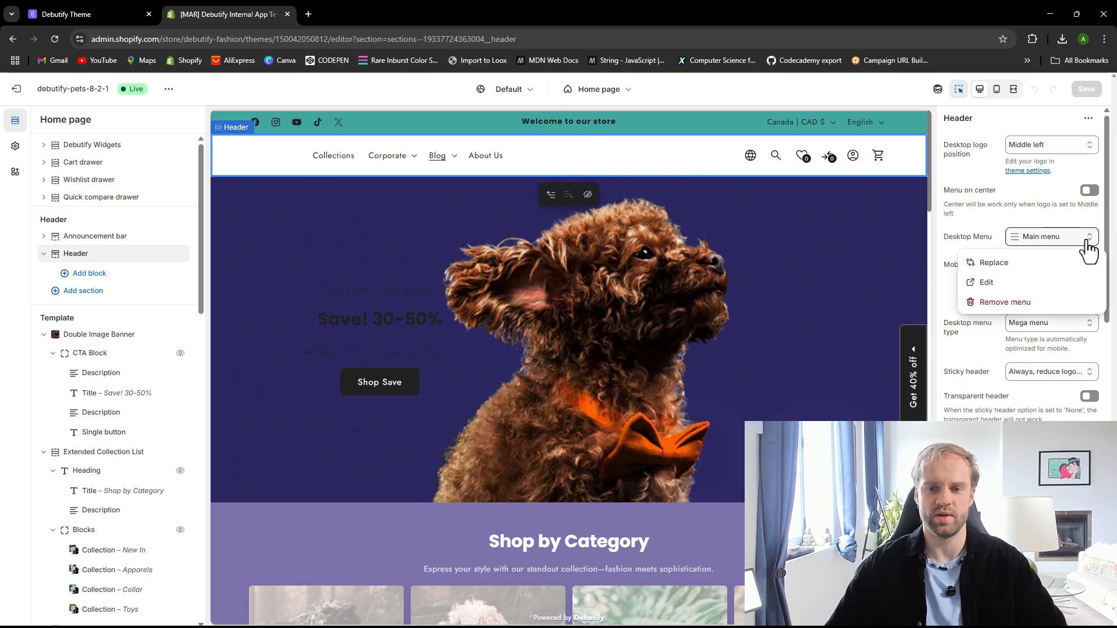
pyautogui.click(984, 244)
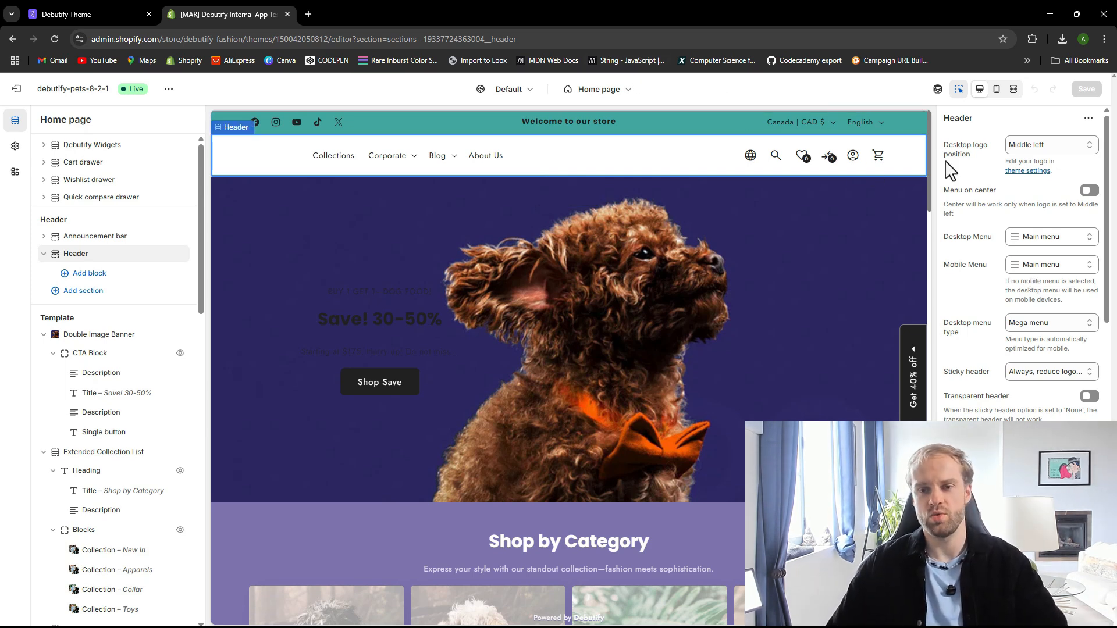
pyautogui.click(996, 90)
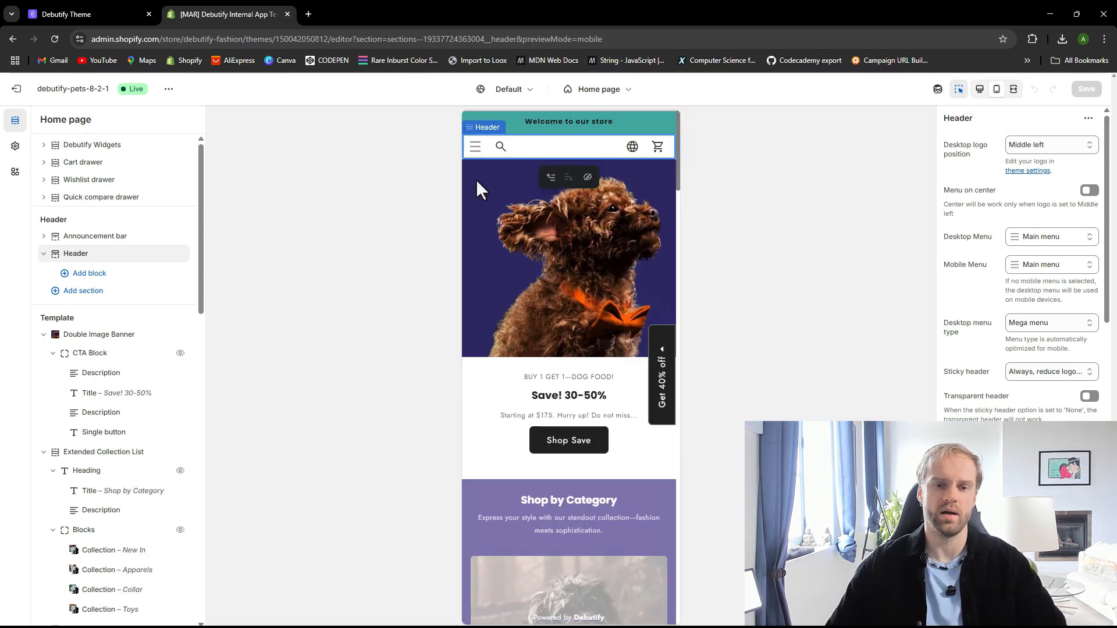
pyautogui.click(982, 92)
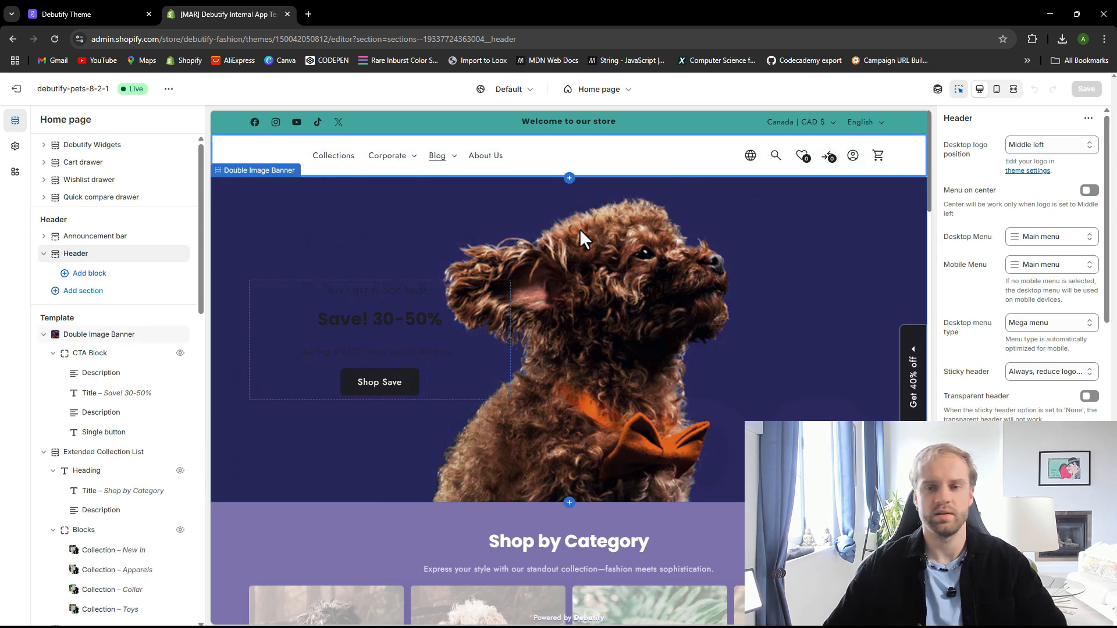
pyautogui.click(1045, 239)
pyautogui.click(996, 267)
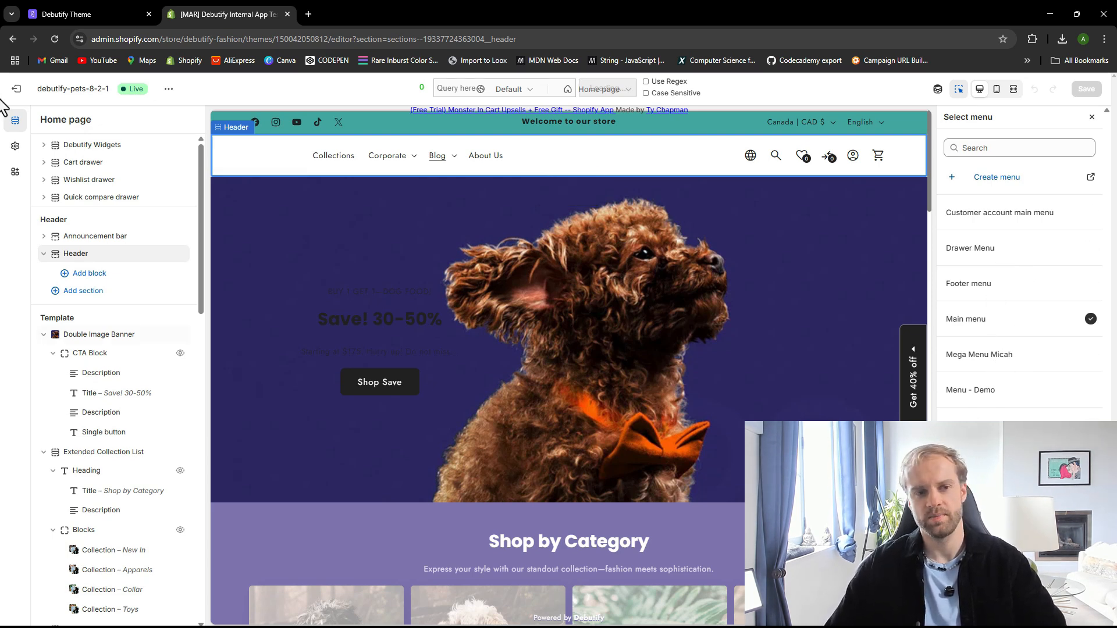
# Leave the theme editor and open the store's Main menu in the Content menus list
pyautogui.click(15, 90)
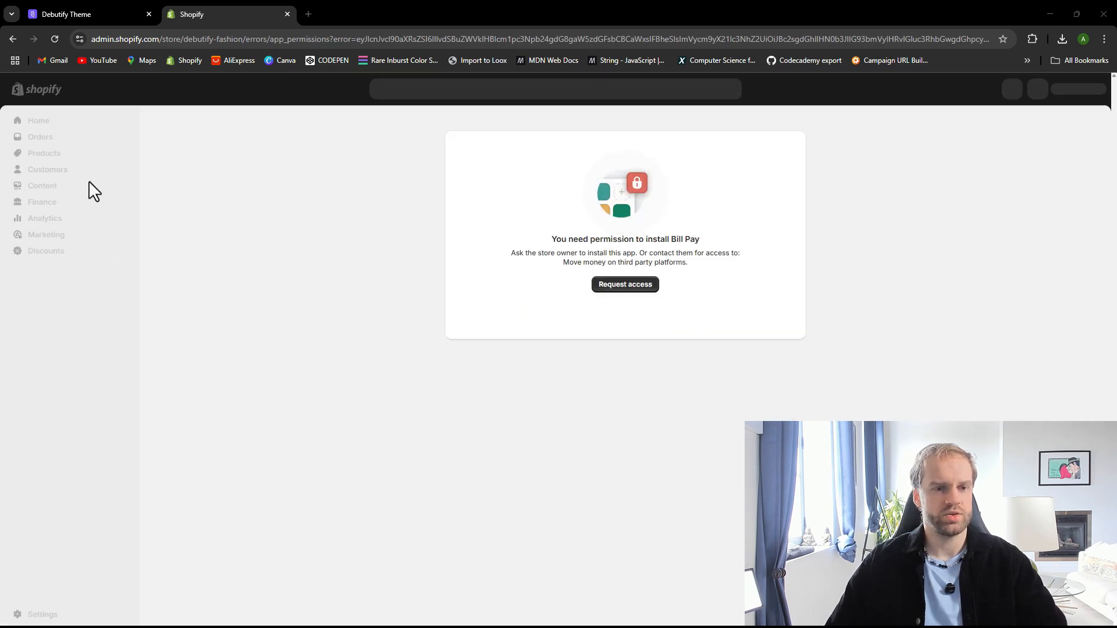
pyautogui.click(50, 186)
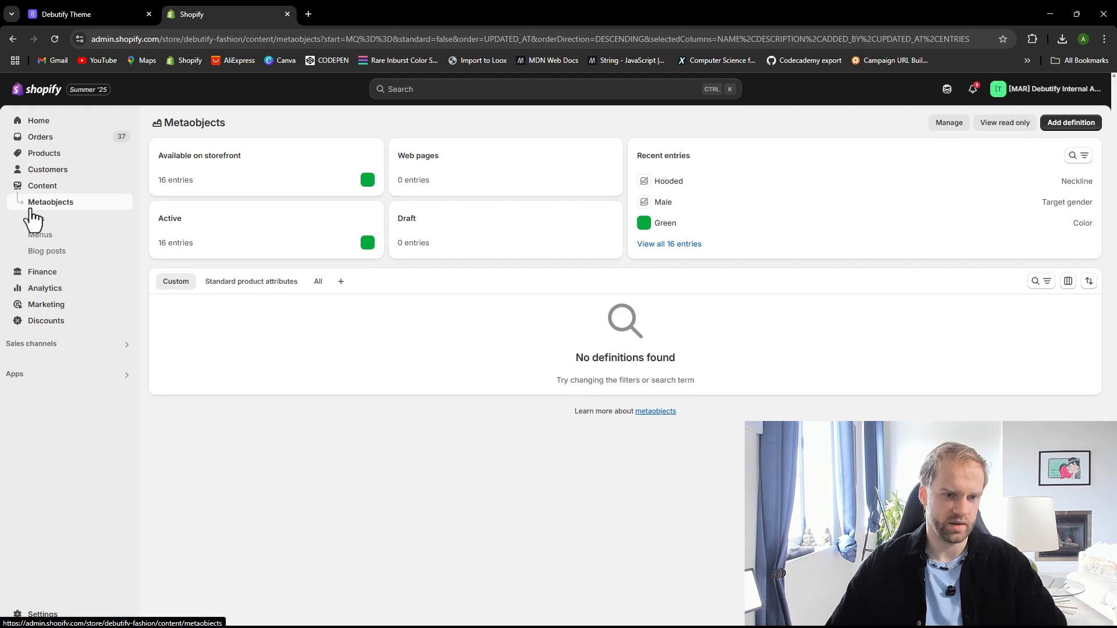
pyautogui.click(59, 239)
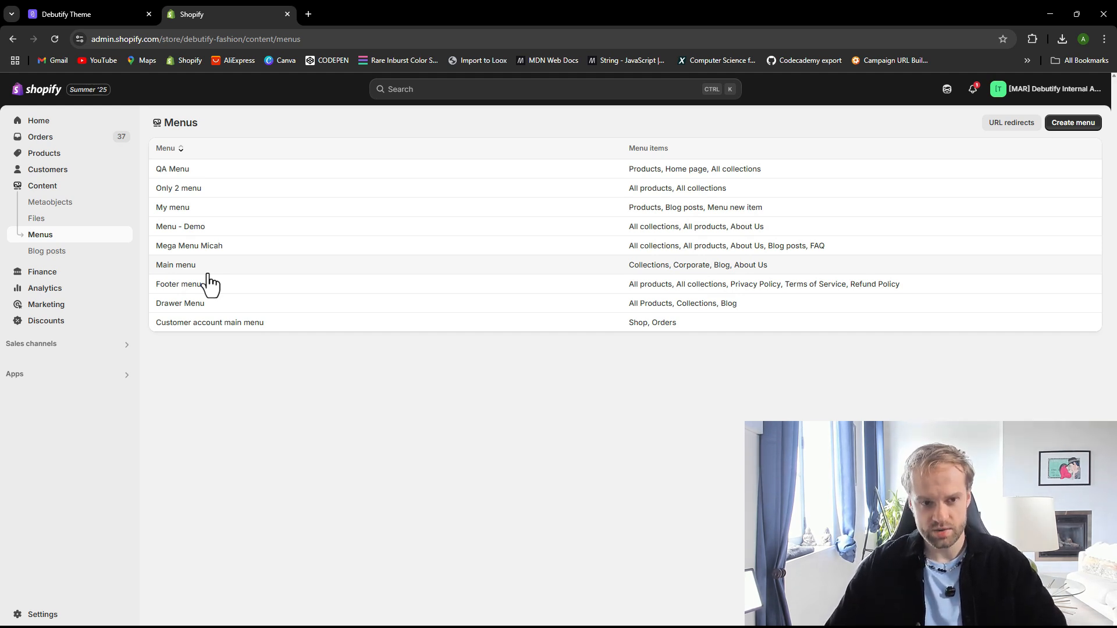
pyautogui.click(176, 266)
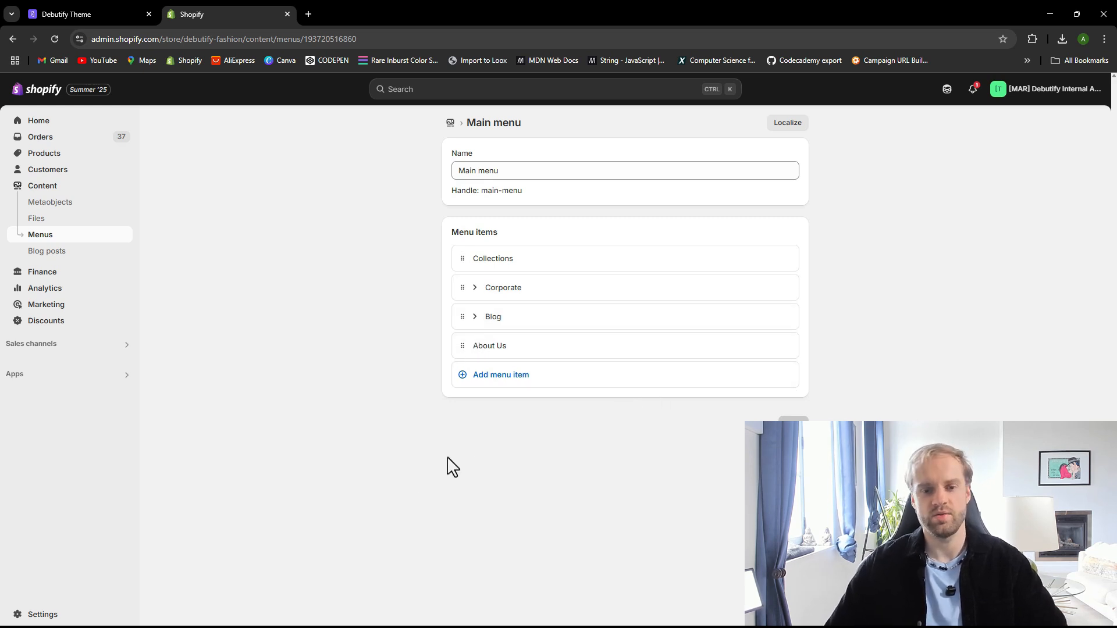
# Add a Track Your Order menu item linked to the Track your order page and confirm it
pyautogui.click(504, 377)
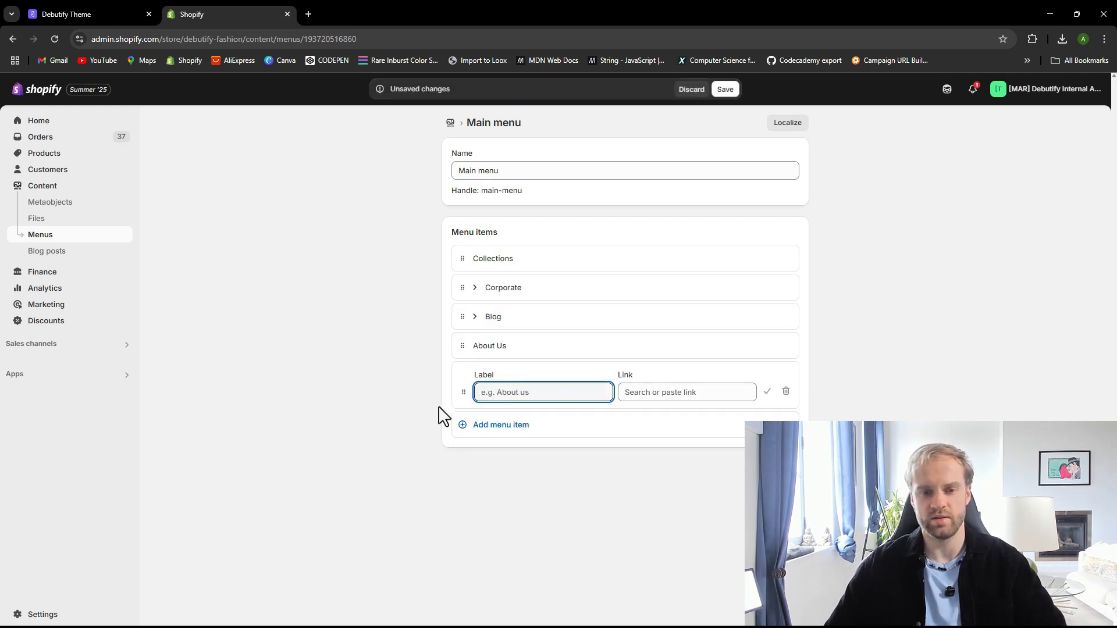
pyautogui.write('Track ')
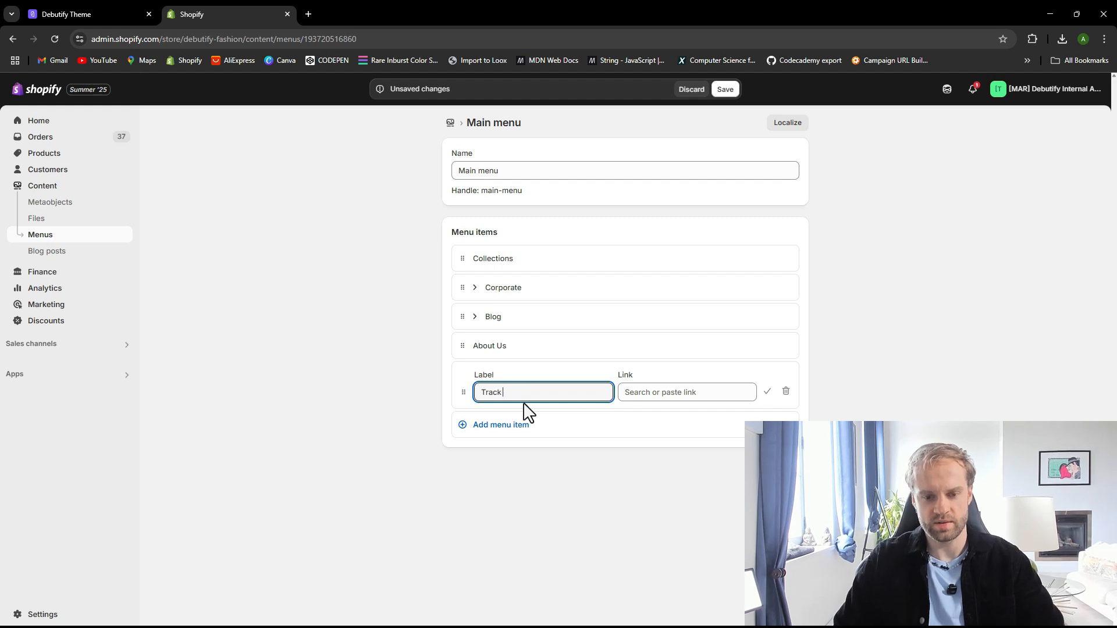
pyautogui.write('Your Order')
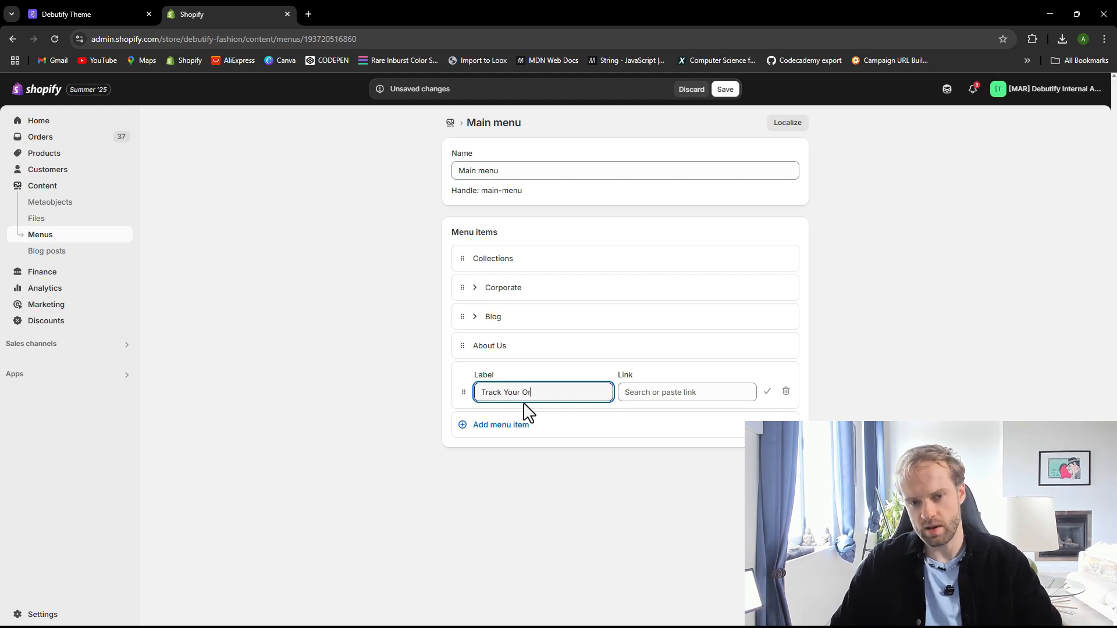
pyautogui.click(687, 392)
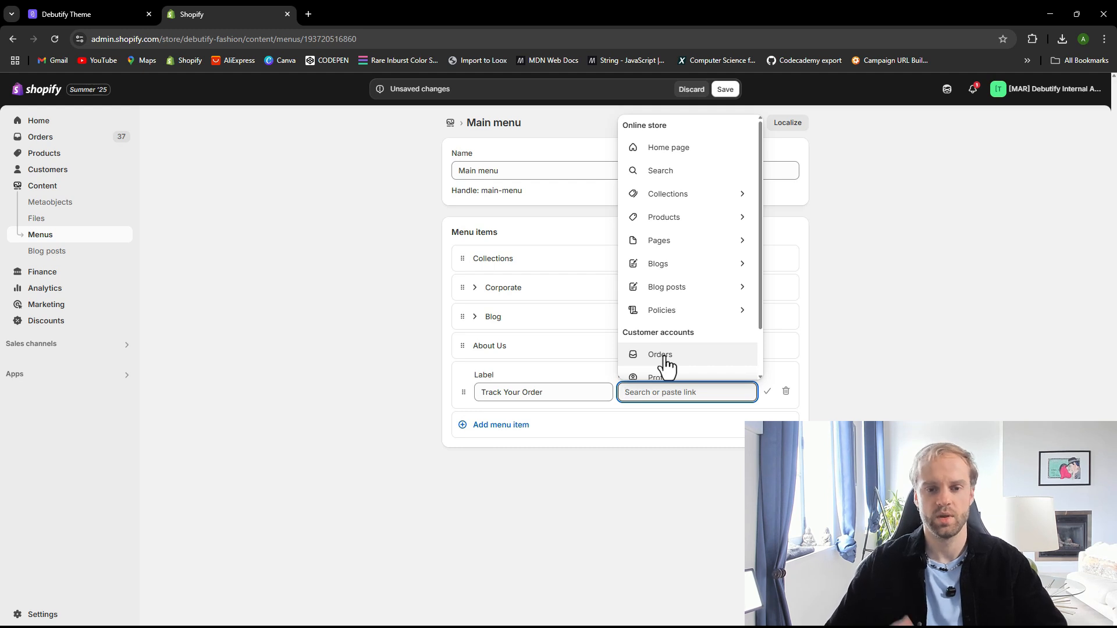
pyautogui.write('track')
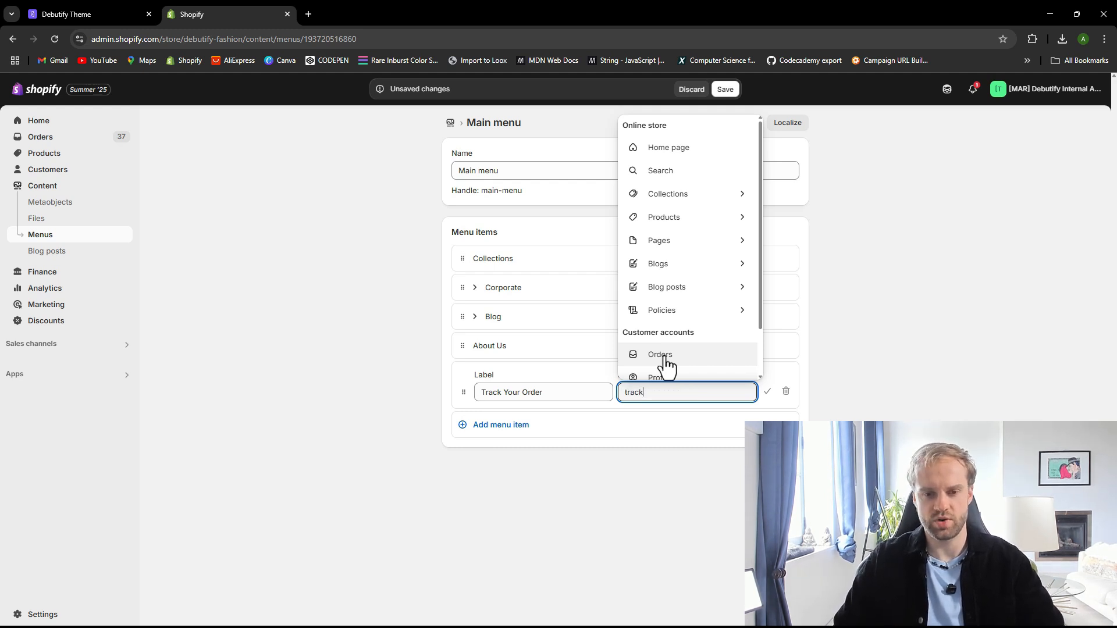
pyautogui.write(' your')
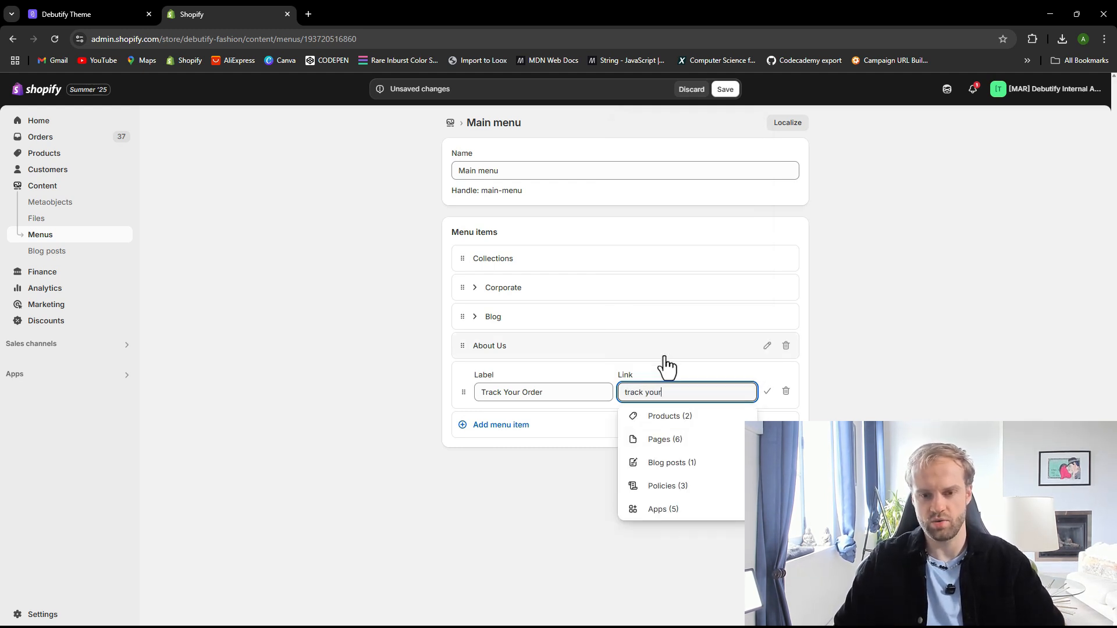
pyautogui.write(' o')
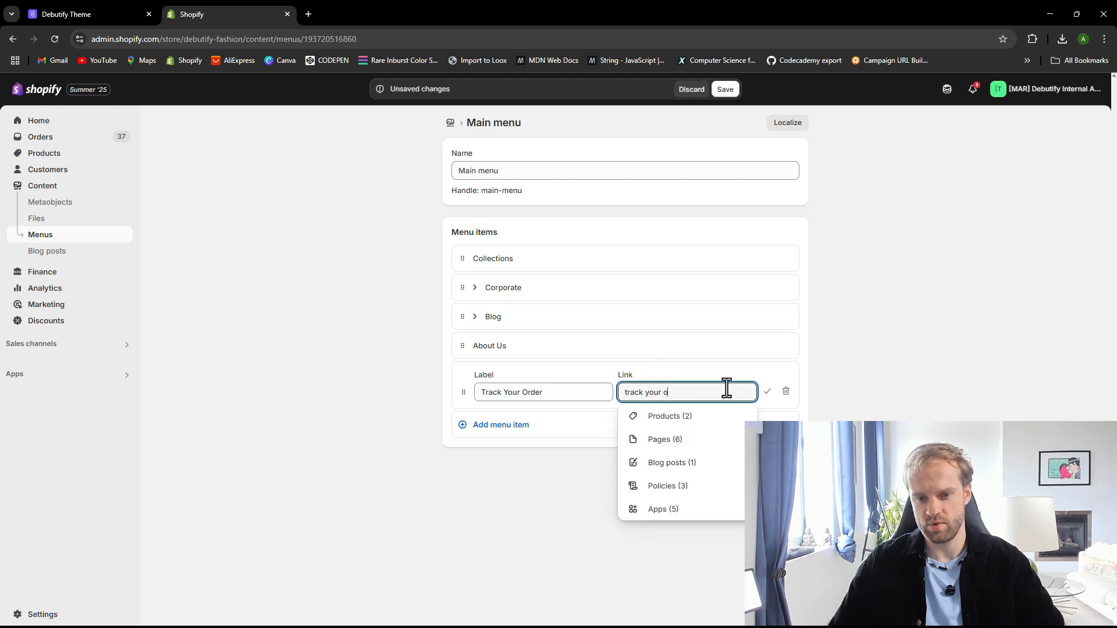
pyautogui.click(678, 442)
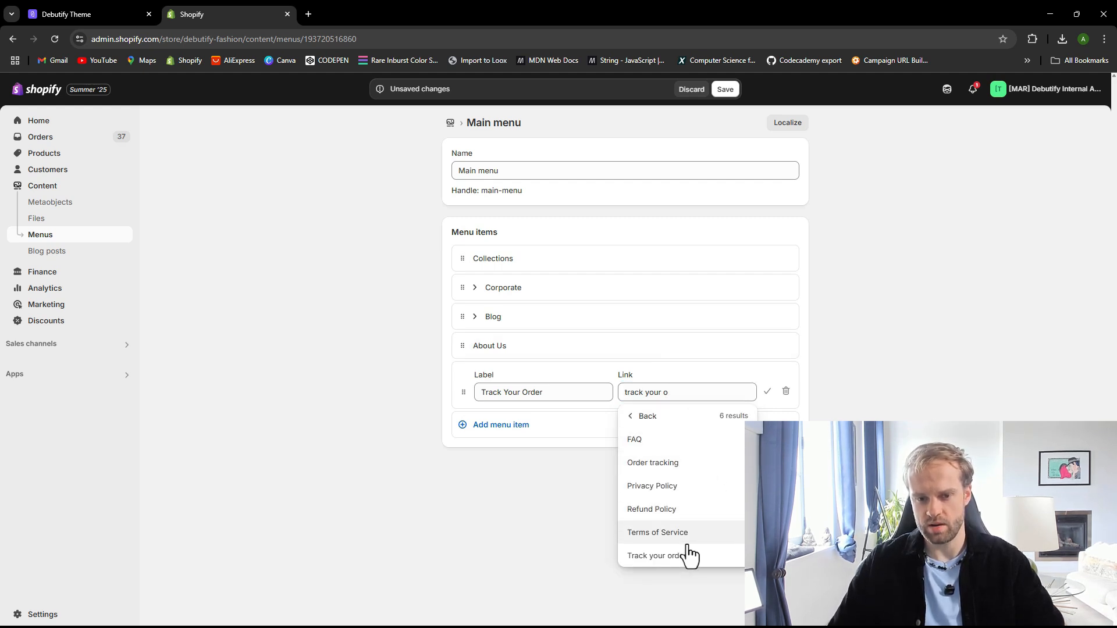
pyautogui.click(682, 557)
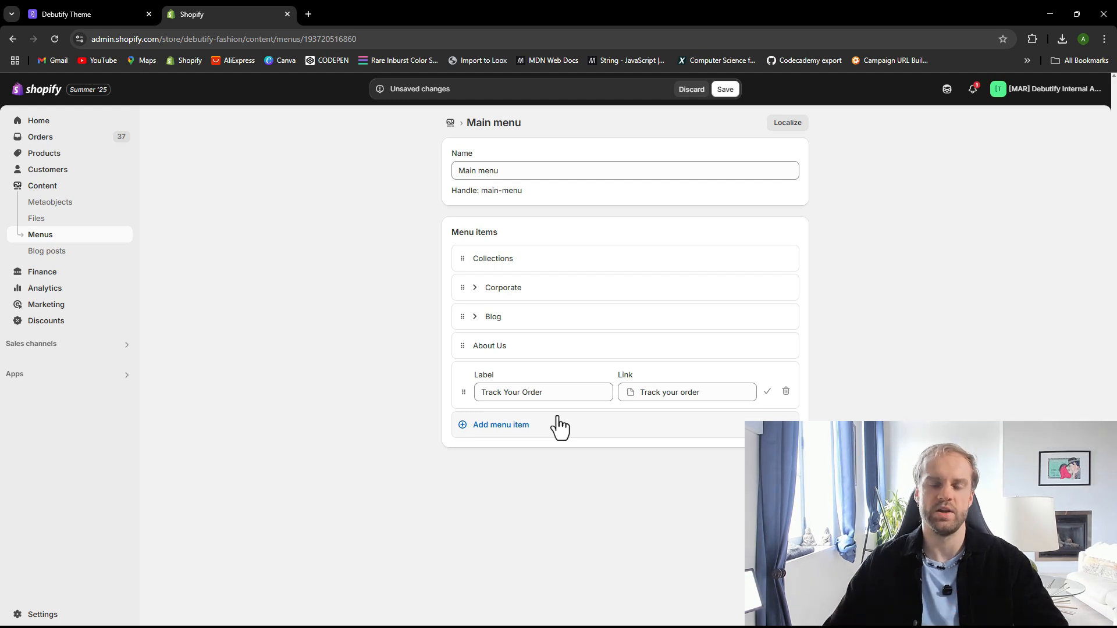
pyautogui.click(792, 466)
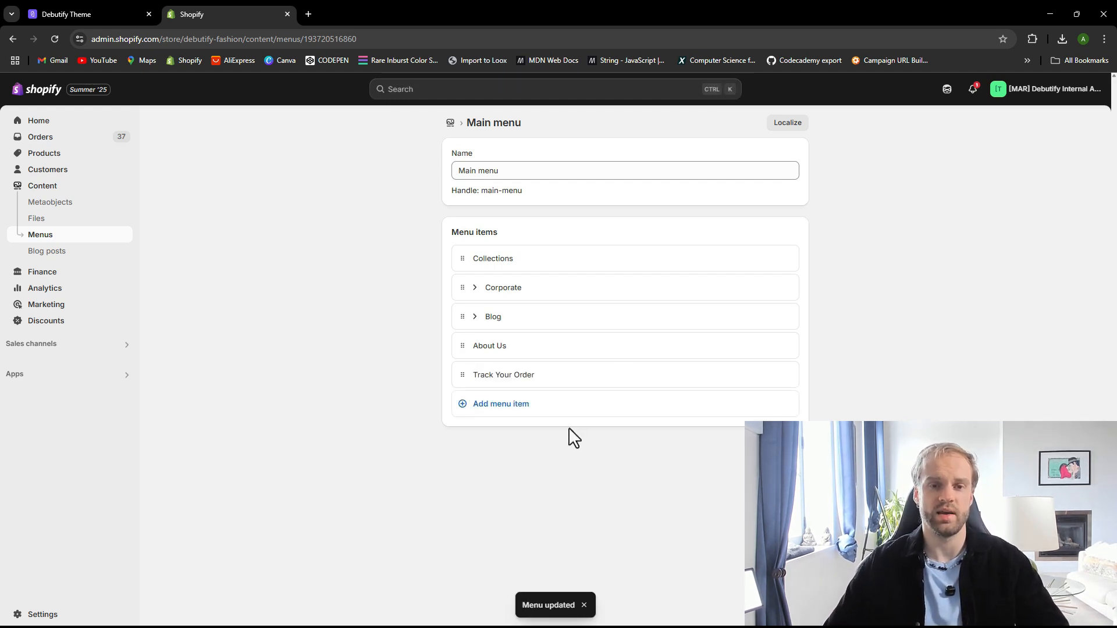
# Rename the menu to Main Menu and save it
pyautogui.moveTo(510, 177); pyautogui.dragTo(341, 163)
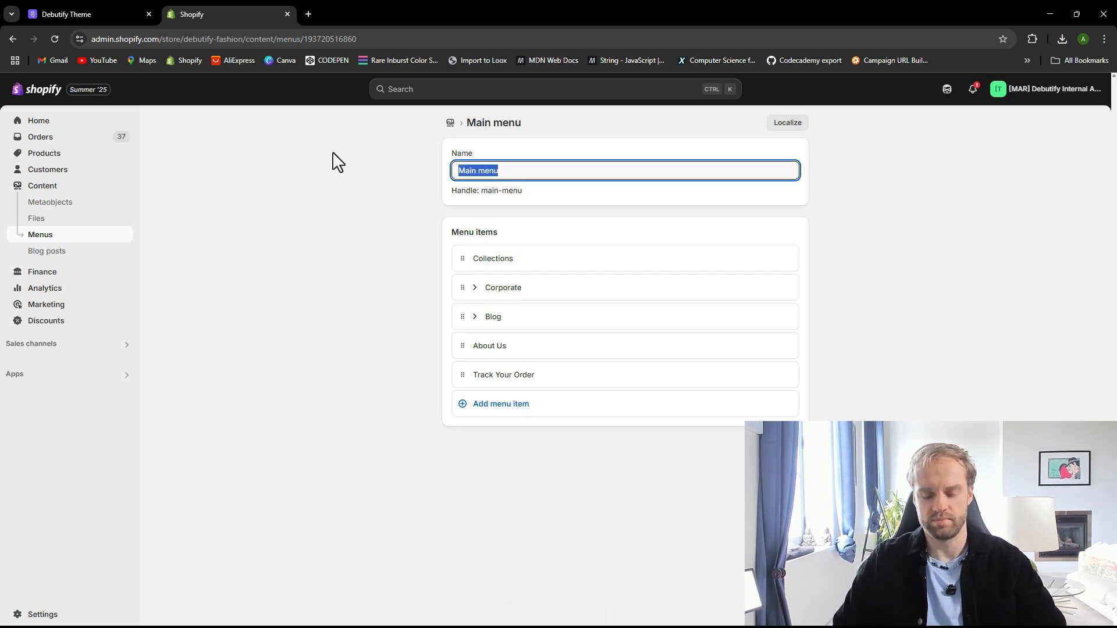
pyautogui.write('Menu')
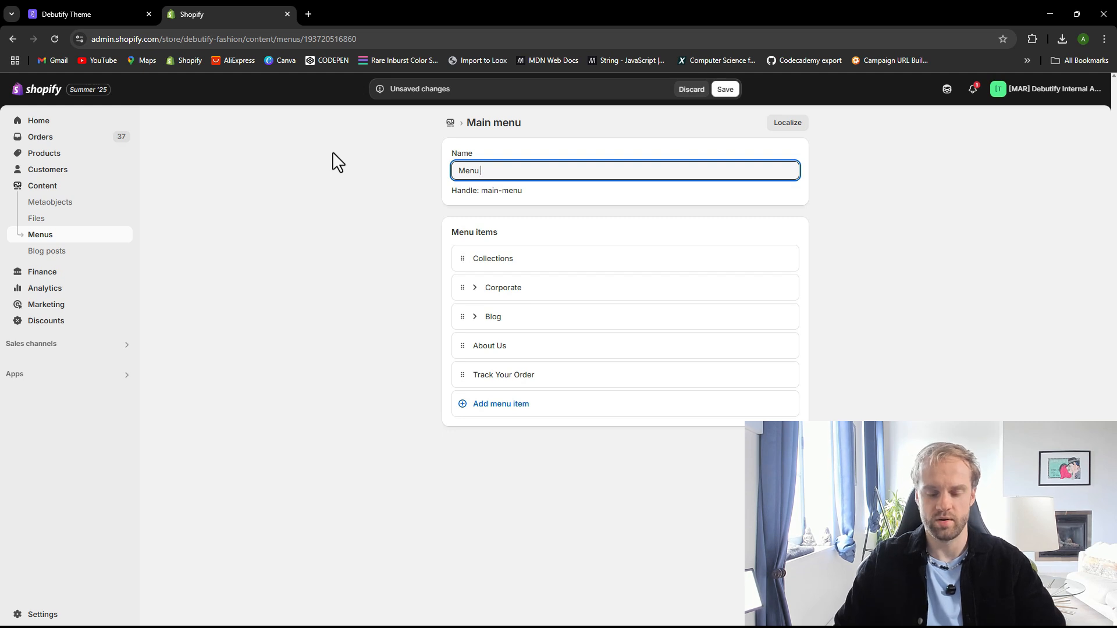
pyautogui.press('BackSpace')
pyautogui.press('BackSpace')
pyautogui.press('BackSpace')
pyautogui.write('Main')
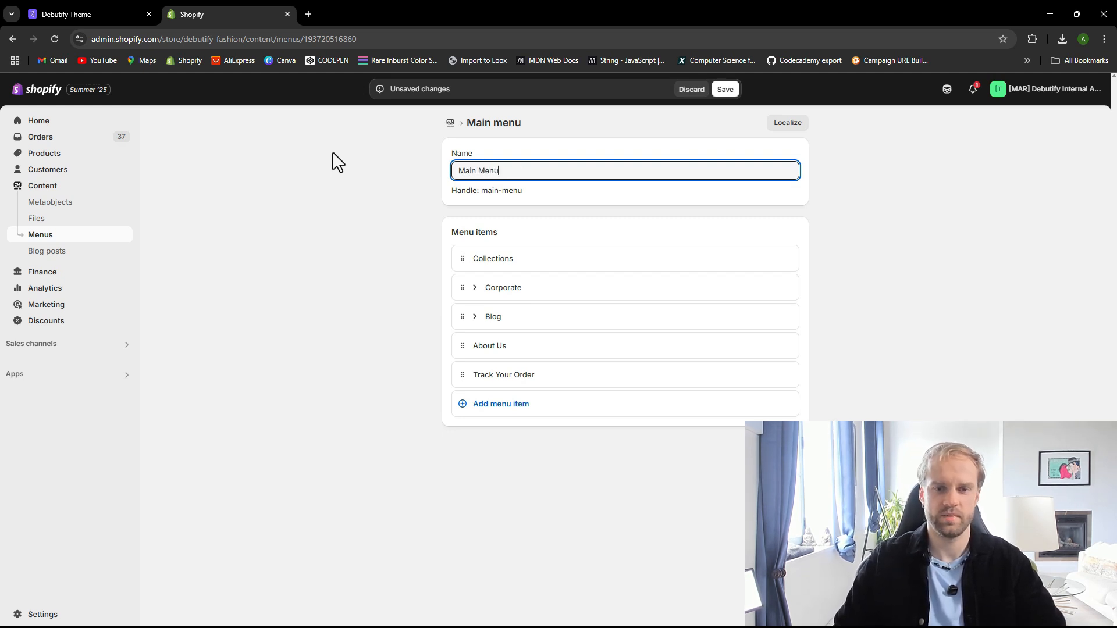
pyautogui.click(826, 465)
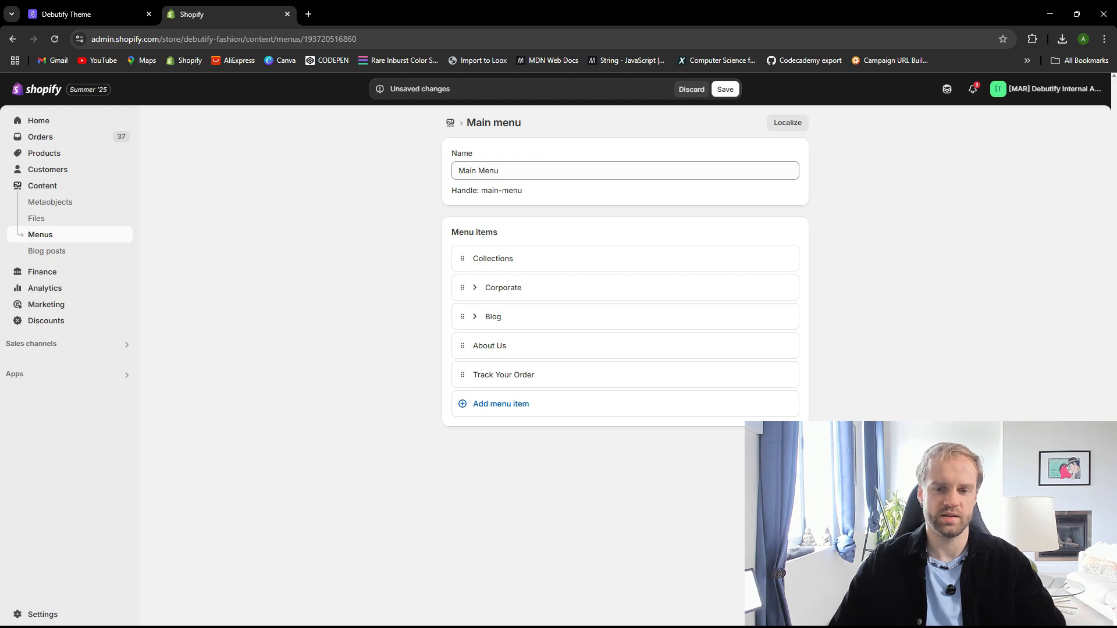
pyautogui.hotkey('ctrl', 's')
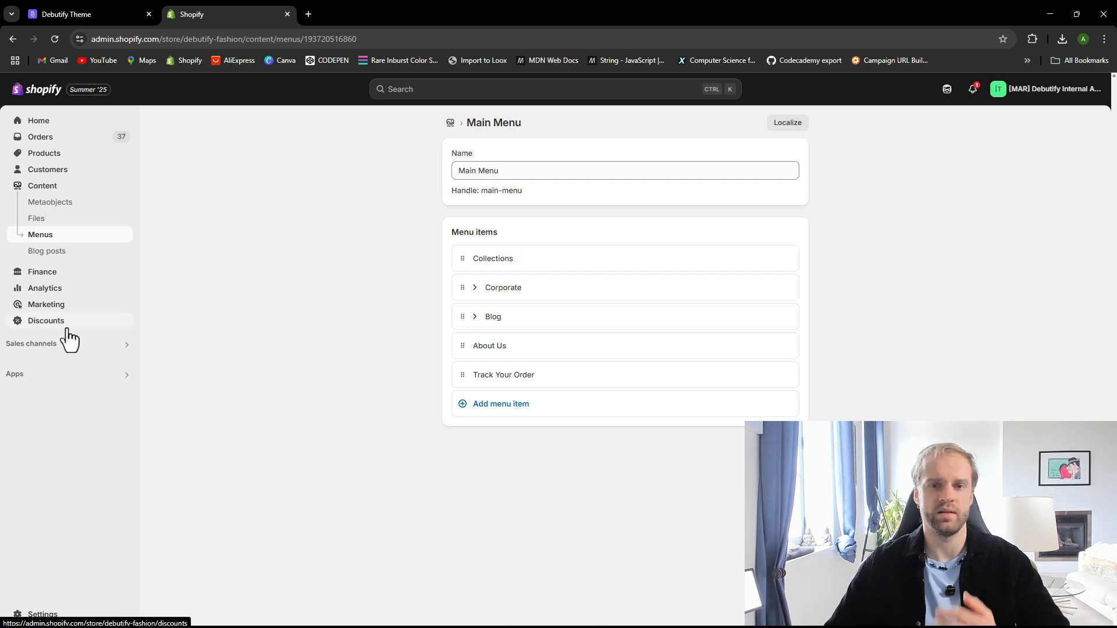
# Expand the Corporate menu item to review its submenu items, then collapse it
pyautogui.click(475, 287)
pyautogui.click(474, 289)
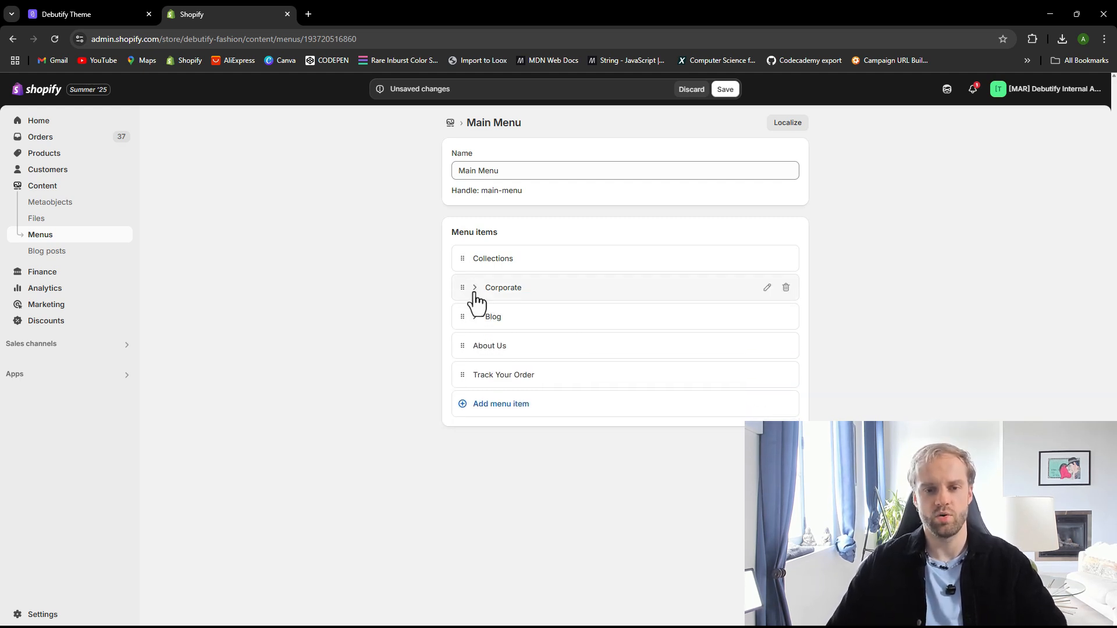
pyautogui.click(476, 291)
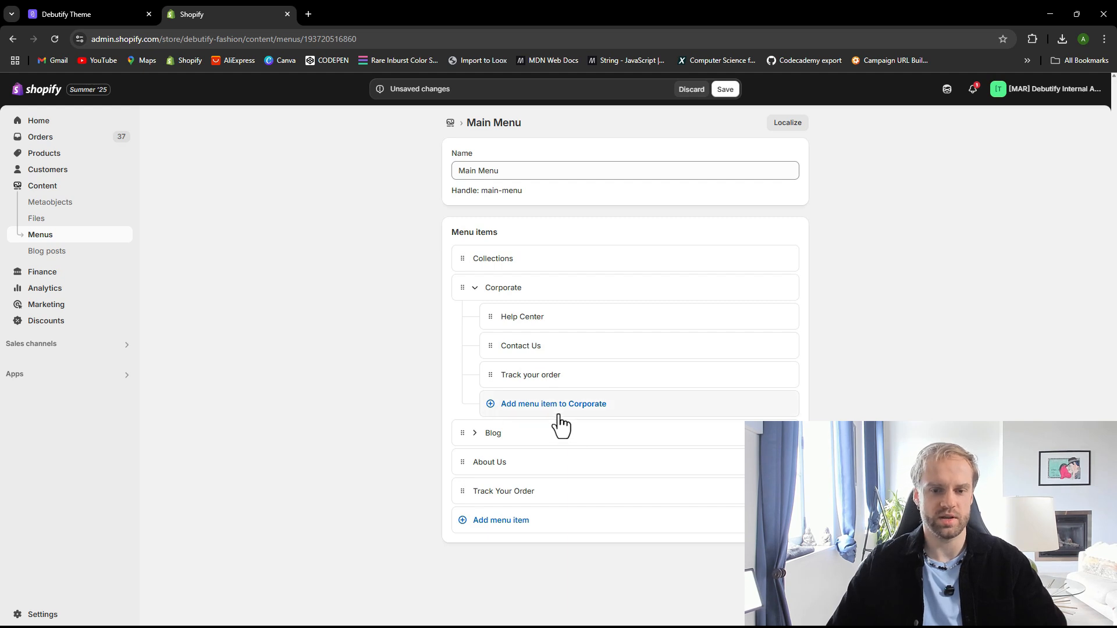
pyautogui.click(518, 407)
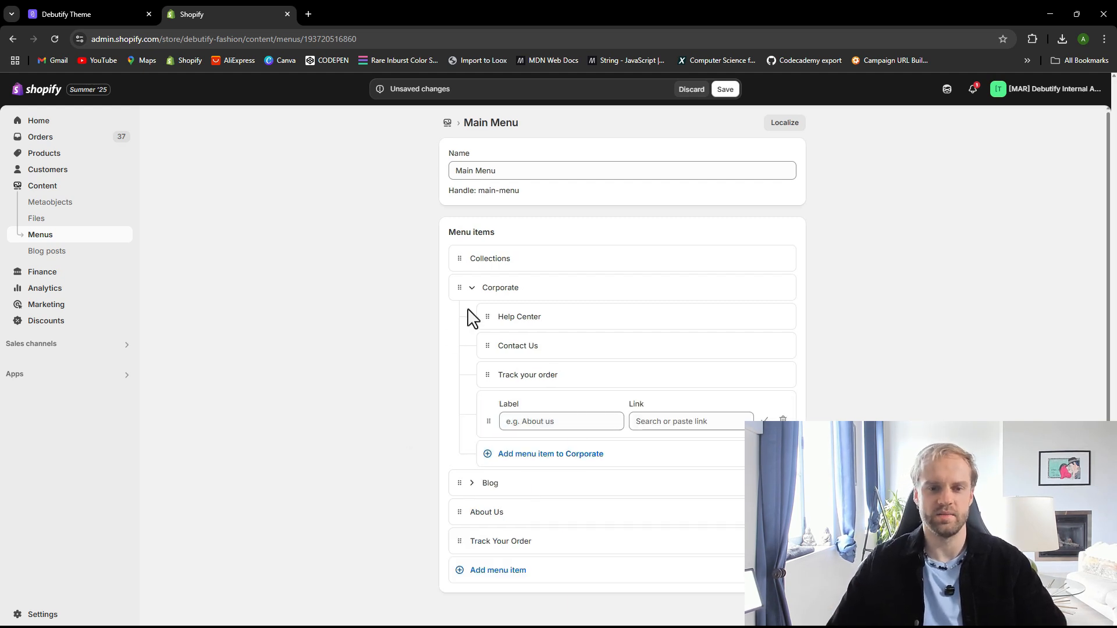
pyautogui.click(472, 287)
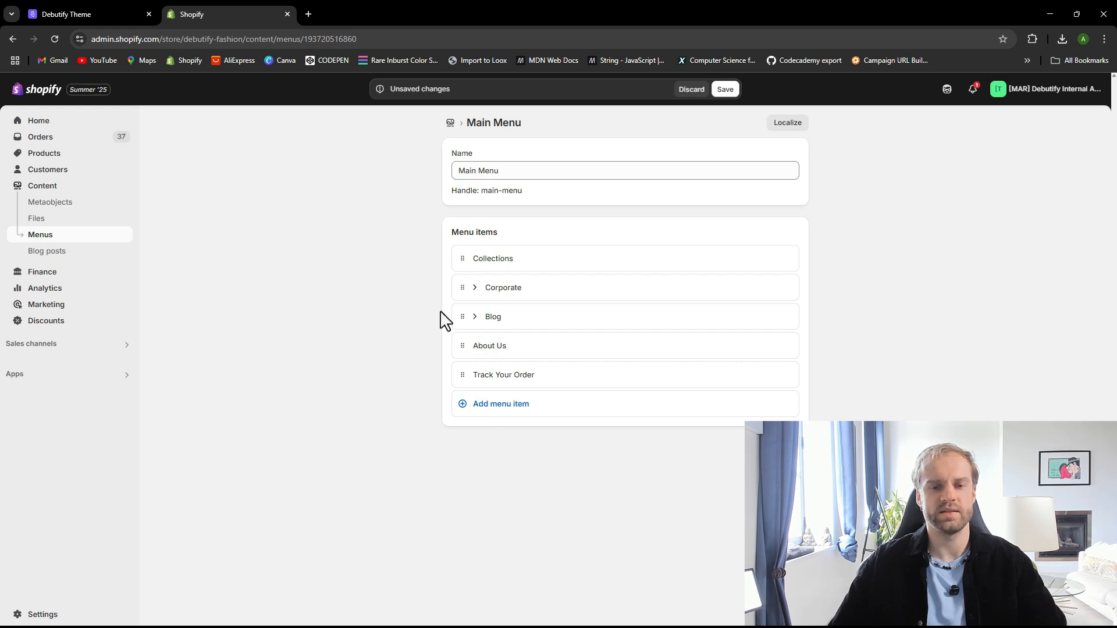
# Try to reorder the menu items, moving the Test item below Blog and expanding Blog
pyautogui.moveTo(462, 348)
pyautogui.mouseDown()
pyautogui.moveTo(476, 346)
pyautogui.moveTo(464, 366)
pyautogui.moveTo(472, 327)
pyautogui.moveTo(477, 359)
pyautogui.moveTo(474, 334)
pyautogui.moveTo(464, 364)
pyautogui.mouseUp()
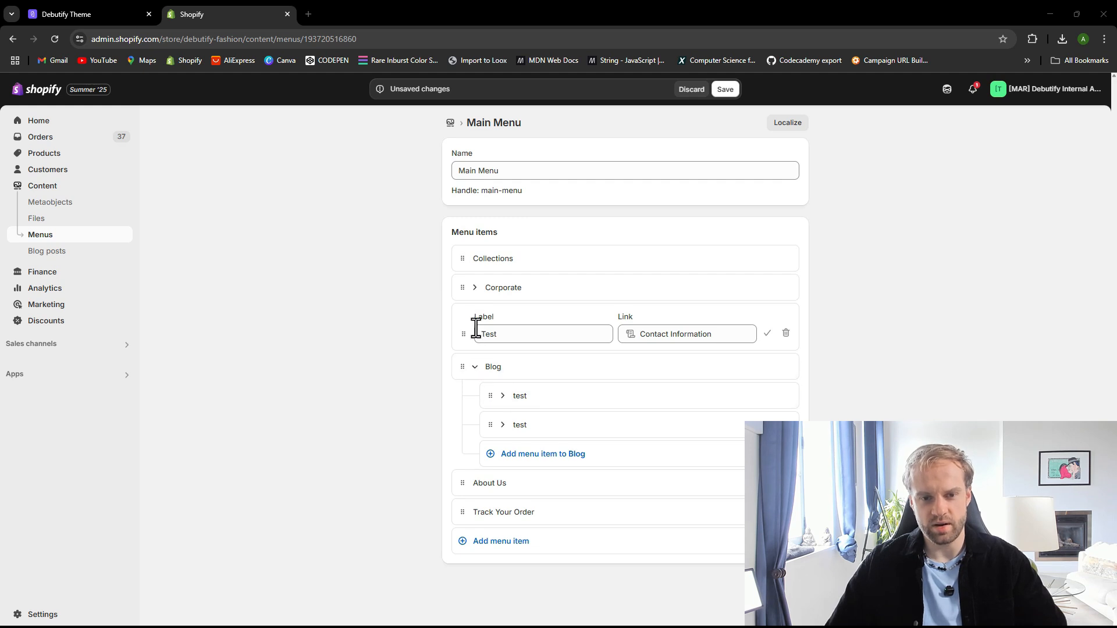
pyautogui.click(475, 367)
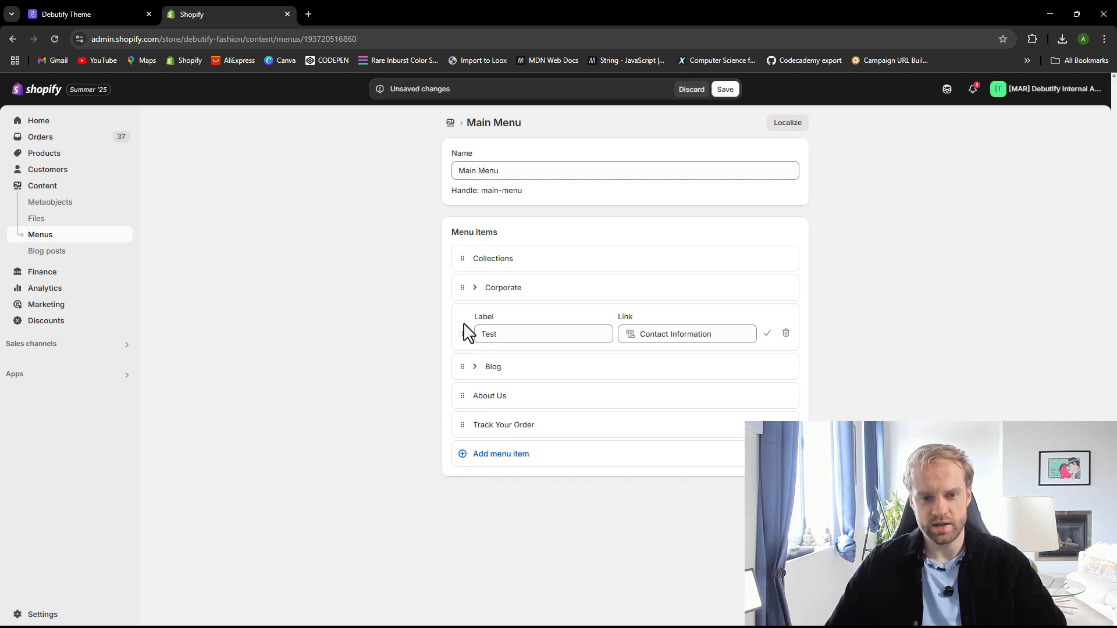
pyautogui.moveTo(464, 335); pyautogui.dragTo(483, 361)
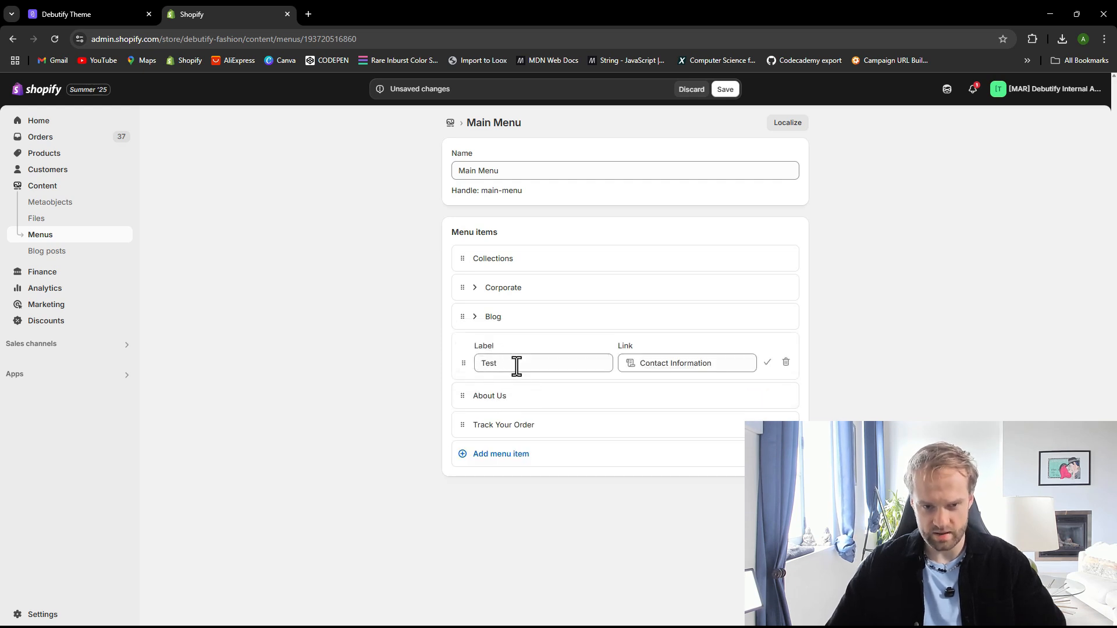
pyautogui.moveTo(464, 364)
pyautogui.mouseDown()
pyautogui.moveTo(465, 376)
pyautogui.moveTo(472, 309)
pyautogui.moveTo(469, 362)
pyautogui.mouseUp()
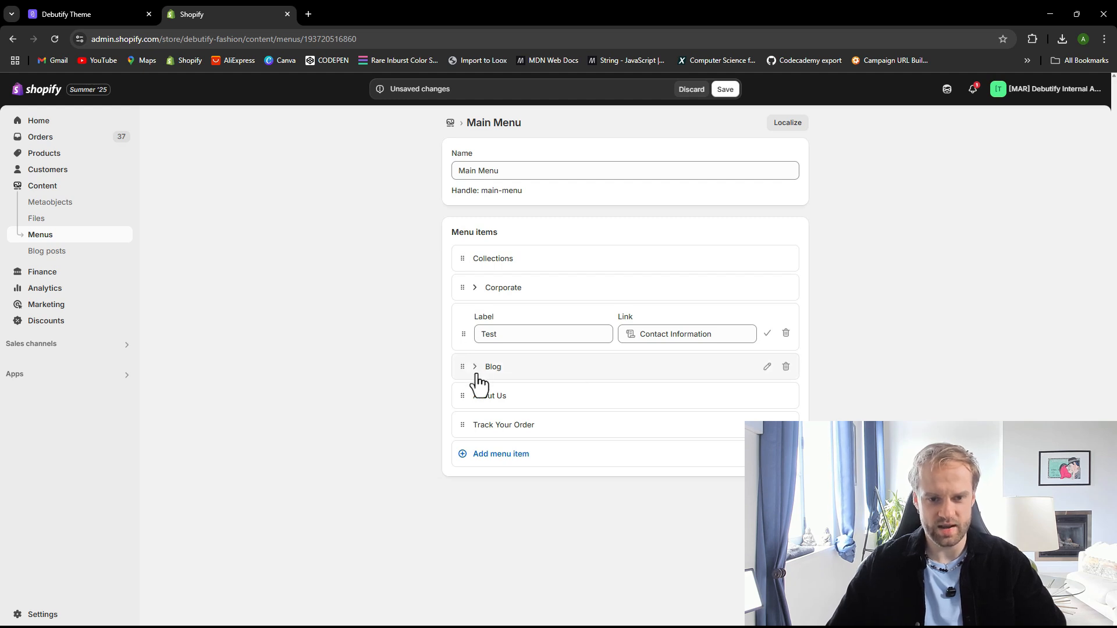
pyautogui.moveTo(466, 346); pyautogui.dragTo(473, 378)
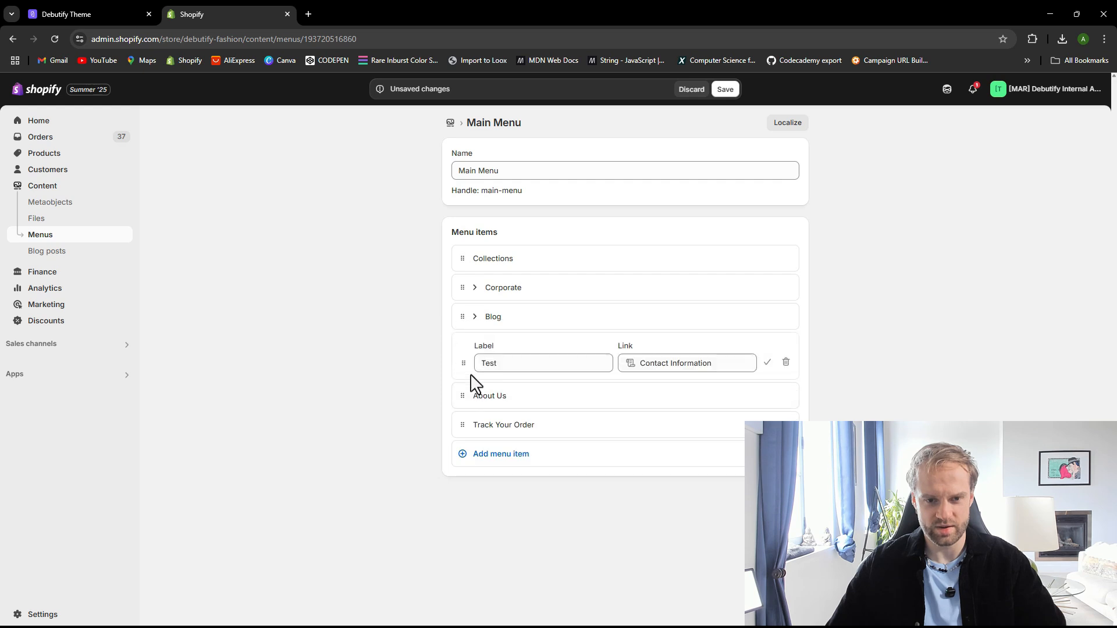
pyautogui.click(475, 317)
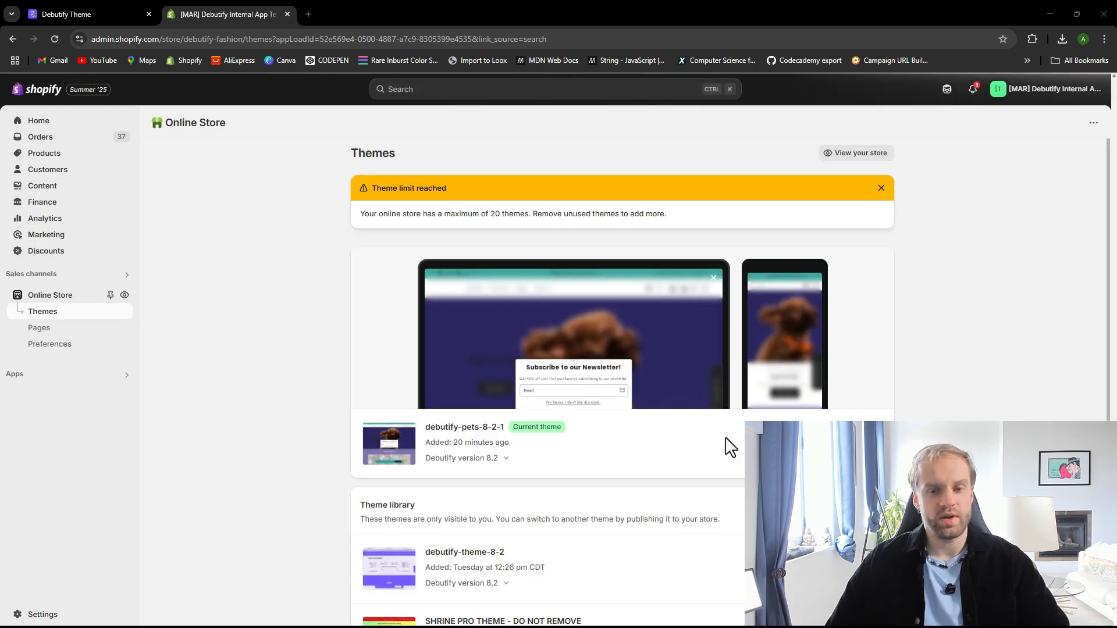
# Open the live pets theme in the editor and follow the Track Your Order link in the header preview
pyautogui.click(862, 482)
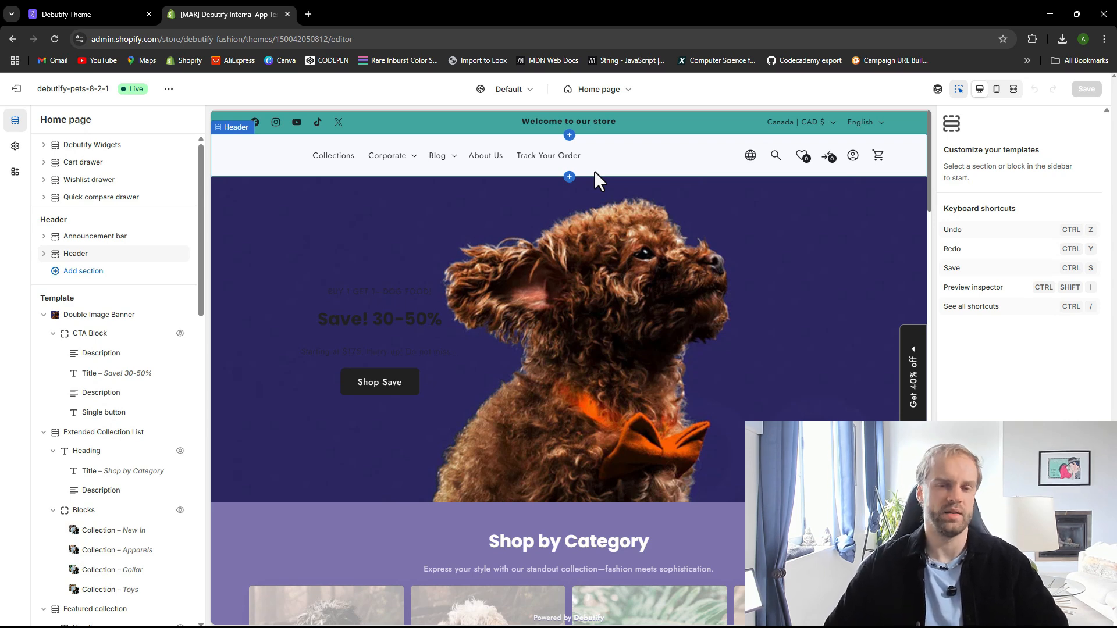
pyautogui.click(549, 166)
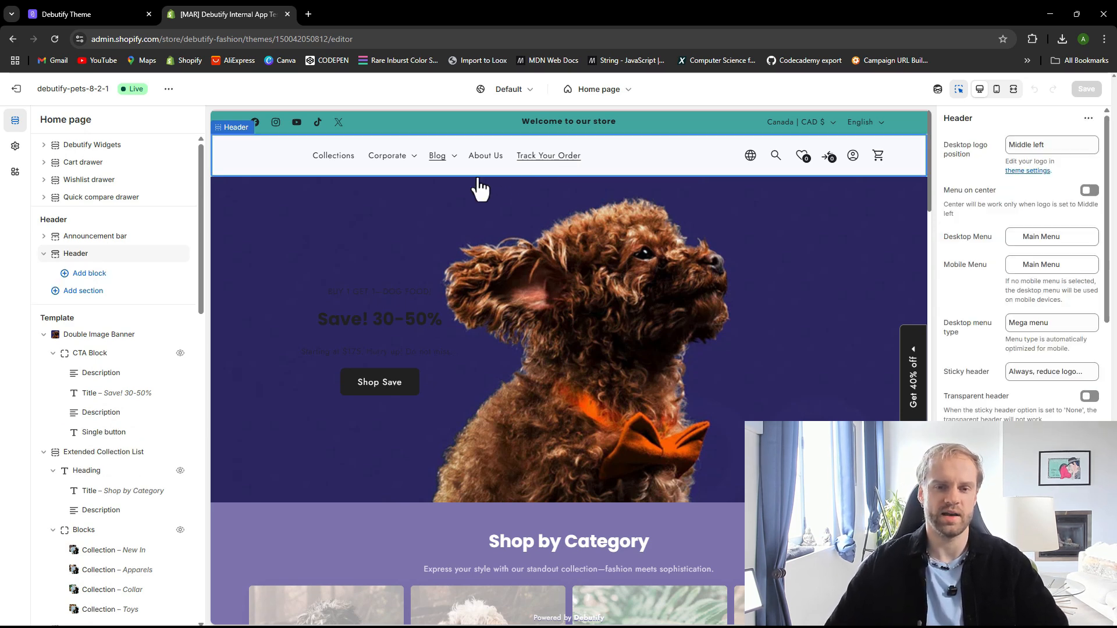
pyautogui.click(541, 157)
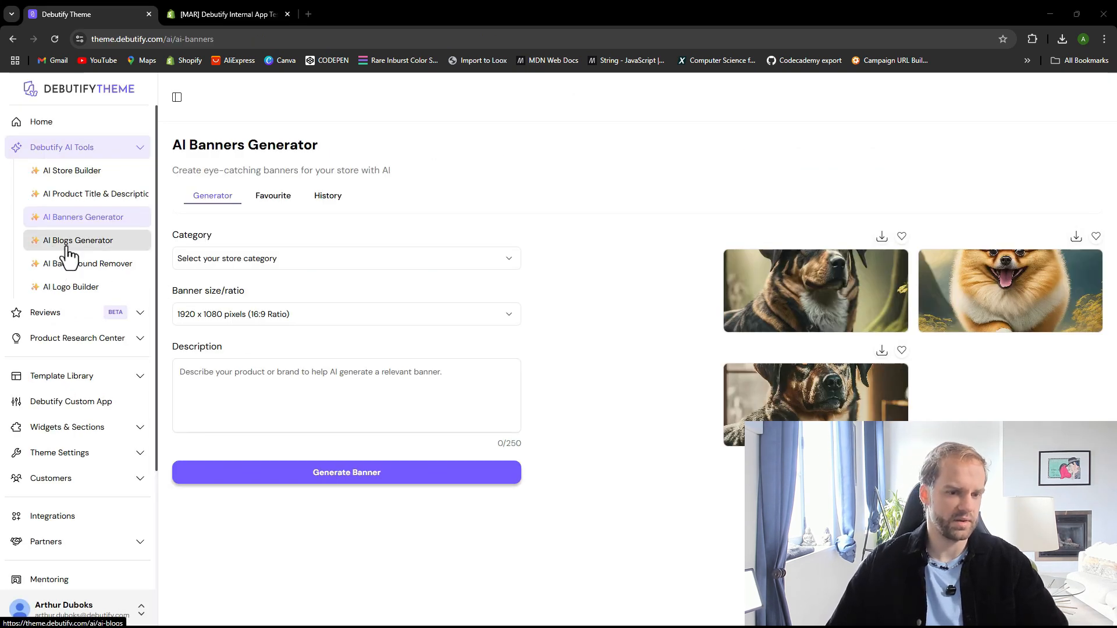
# Browse the AI Background Remover and AI Logo Builder tools
pyautogui.click(81, 268)
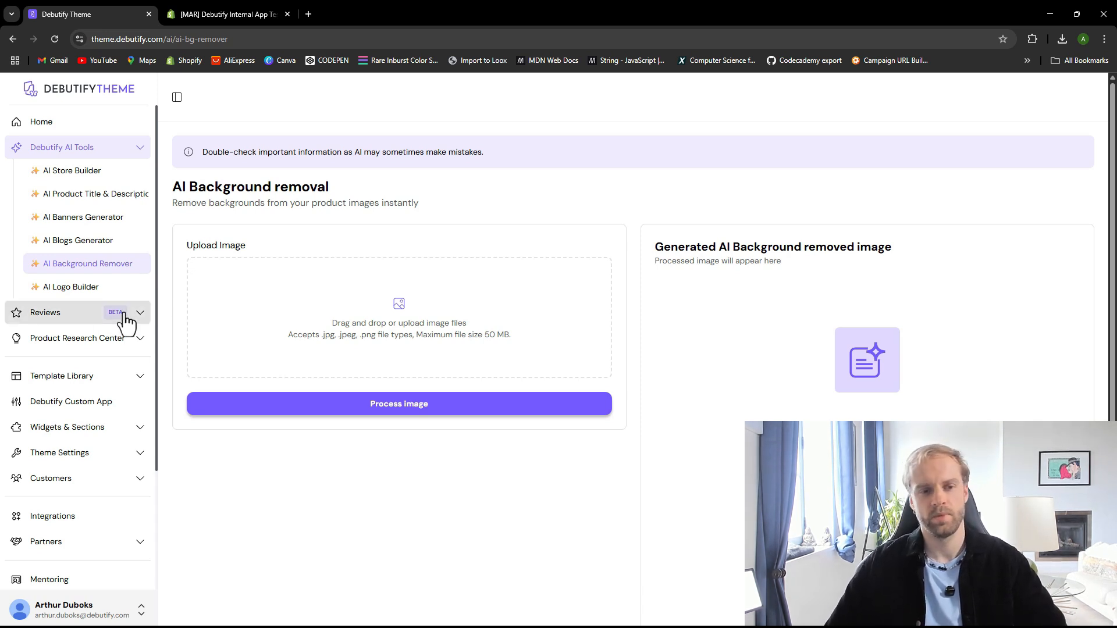
pyautogui.click(82, 297)
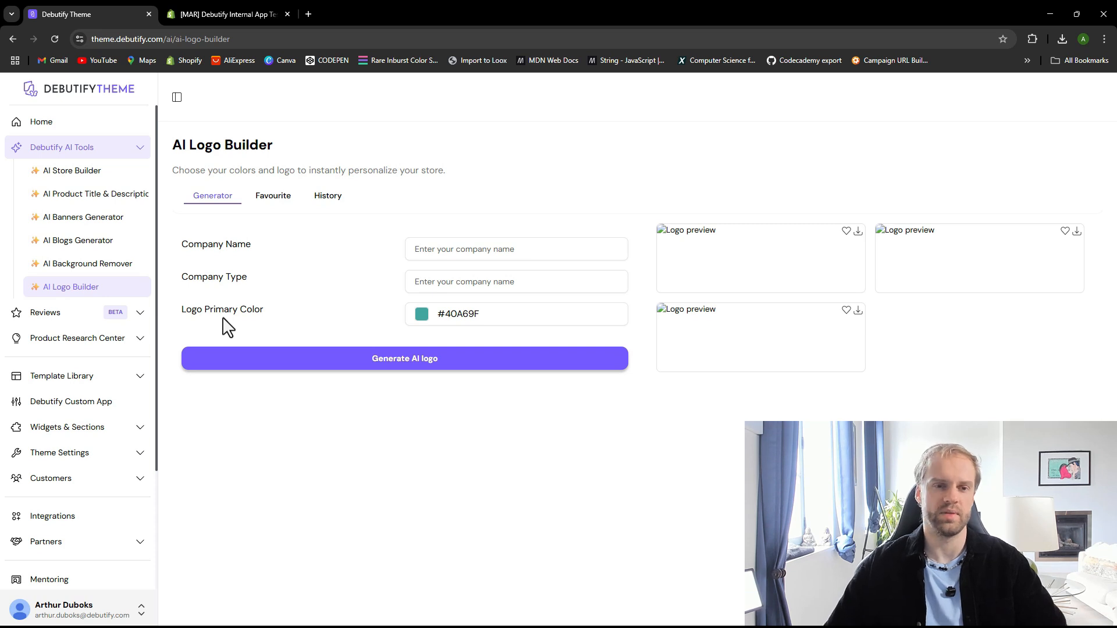
# Return the theme editor preview to the Home page
pyautogui.click(201, 13)
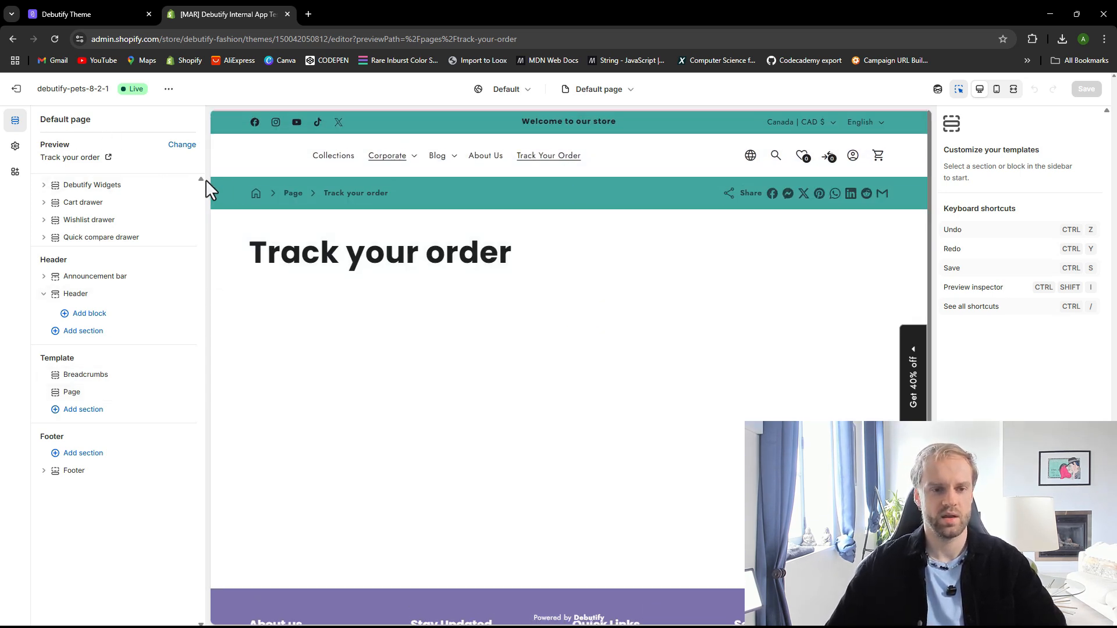
pyautogui.click(588, 92)
pyautogui.click(546, 138)
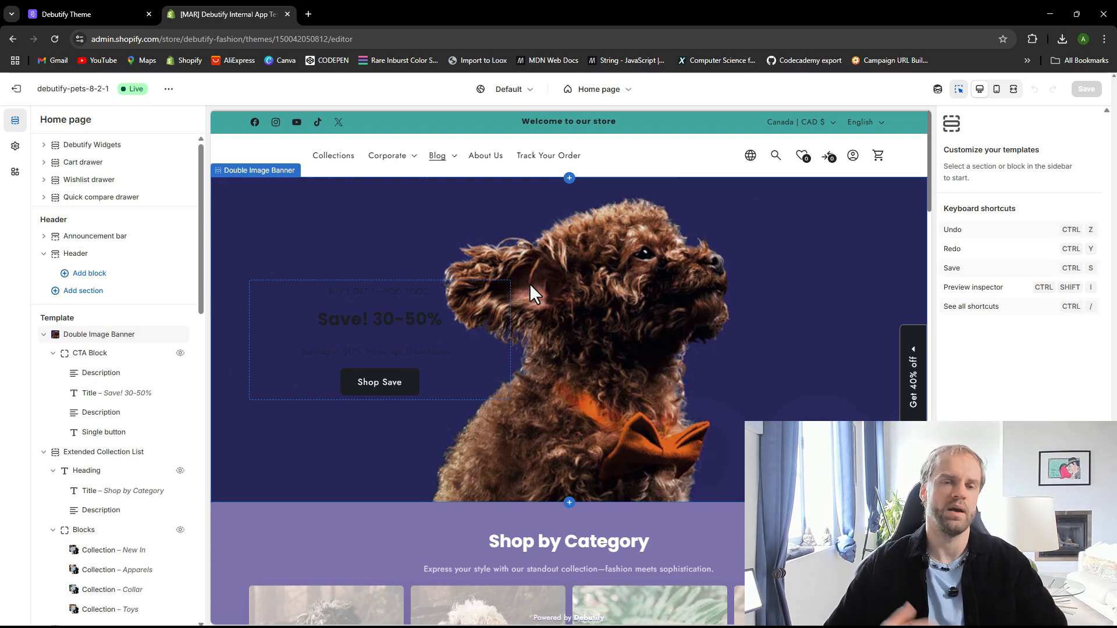
# In the AI Logo Builder, enter DEBUTIFY as company name and SOFTWARE as company type
pyautogui.click(85, 13)
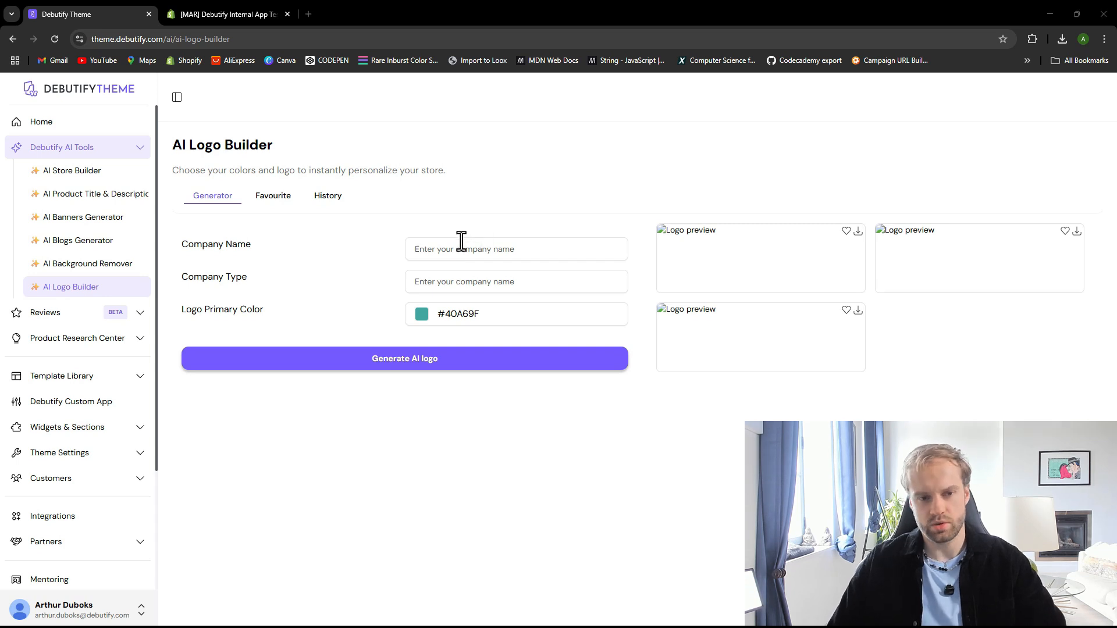
pyautogui.click(502, 248)
pyautogui.write('De')
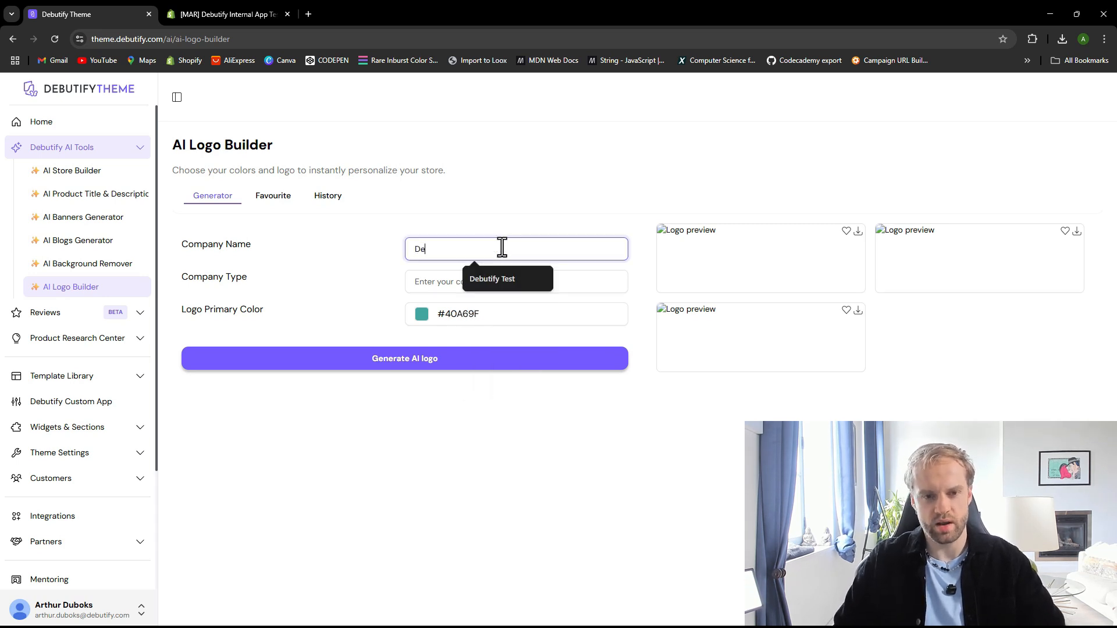
pyautogui.write('EBUTIFY')
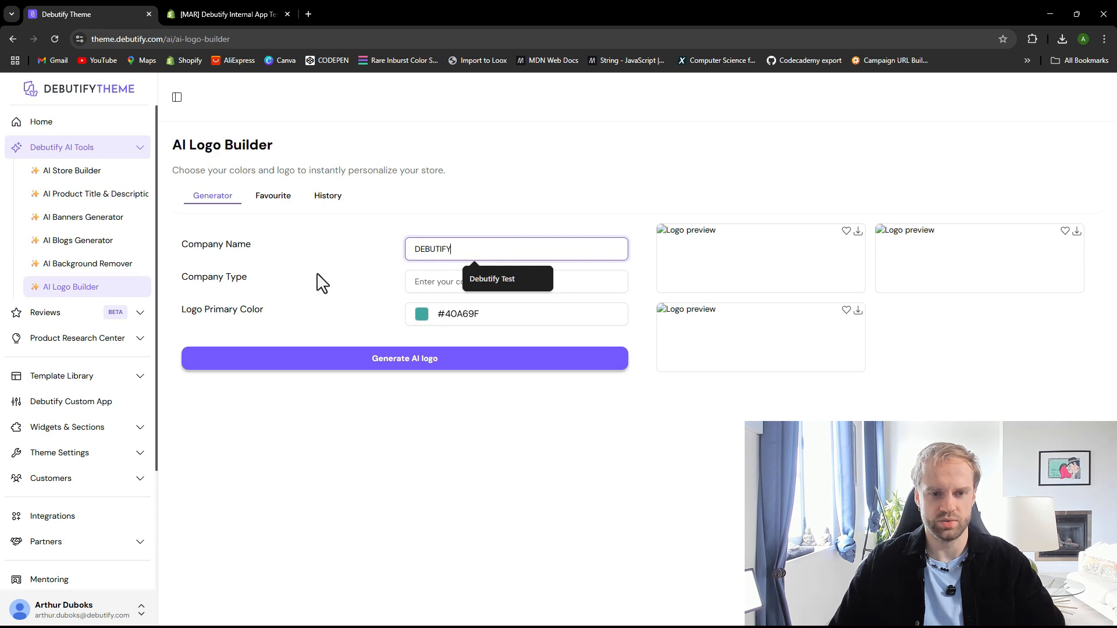
pyautogui.click(430, 282)
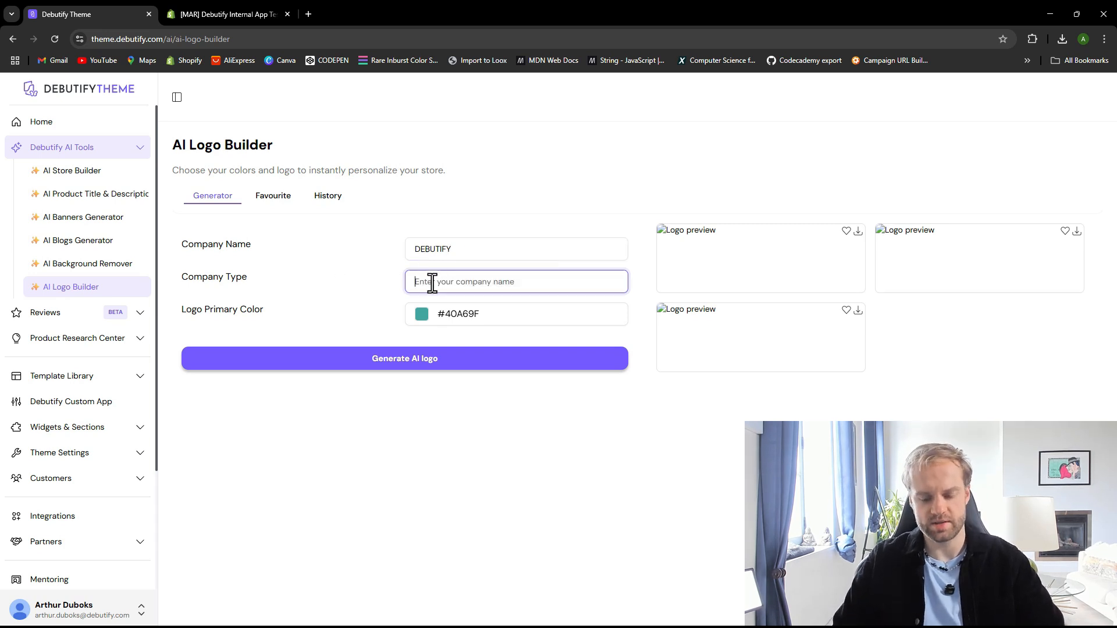
pyautogui.write('SOFTEWA')
pyautogui.press('BackSpace')
pyautogui.press('BackSpace')
pyautogui.press('BackSpace')
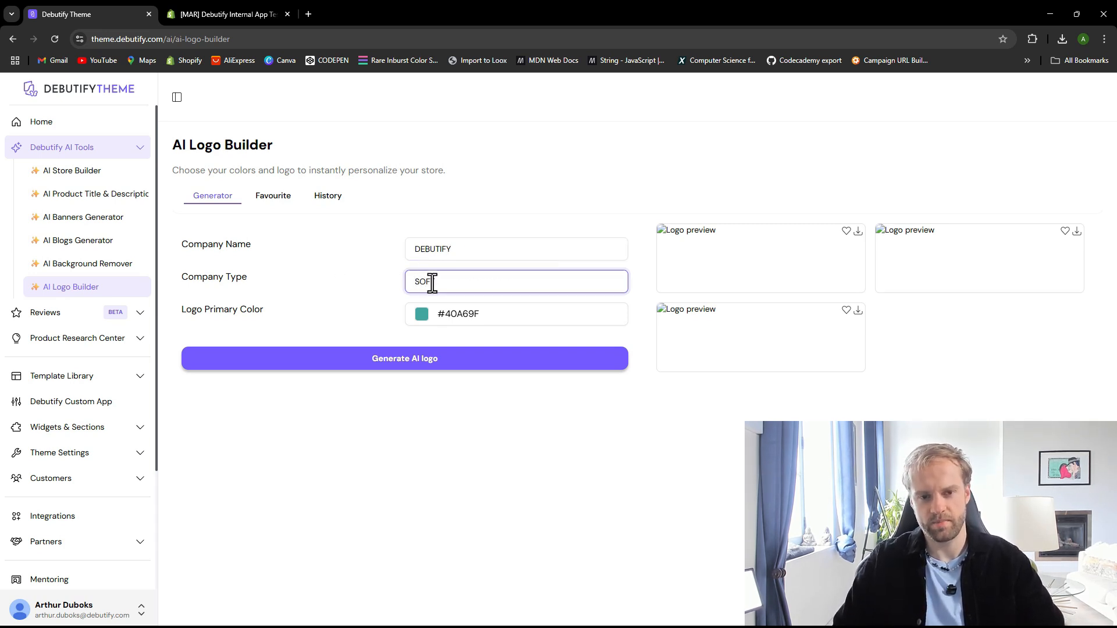
pyautogui.write('WAREW')
pyautogui.press('BackSpace')
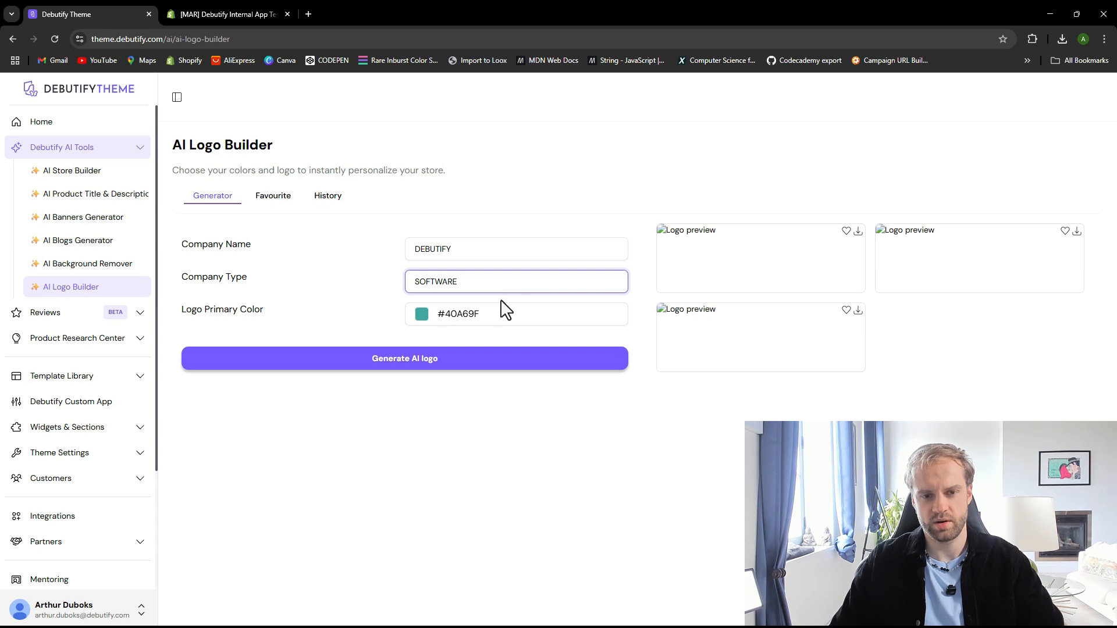
# Set the logo primary color to a purple, #984cd6
pyautogui.click(422, 316)
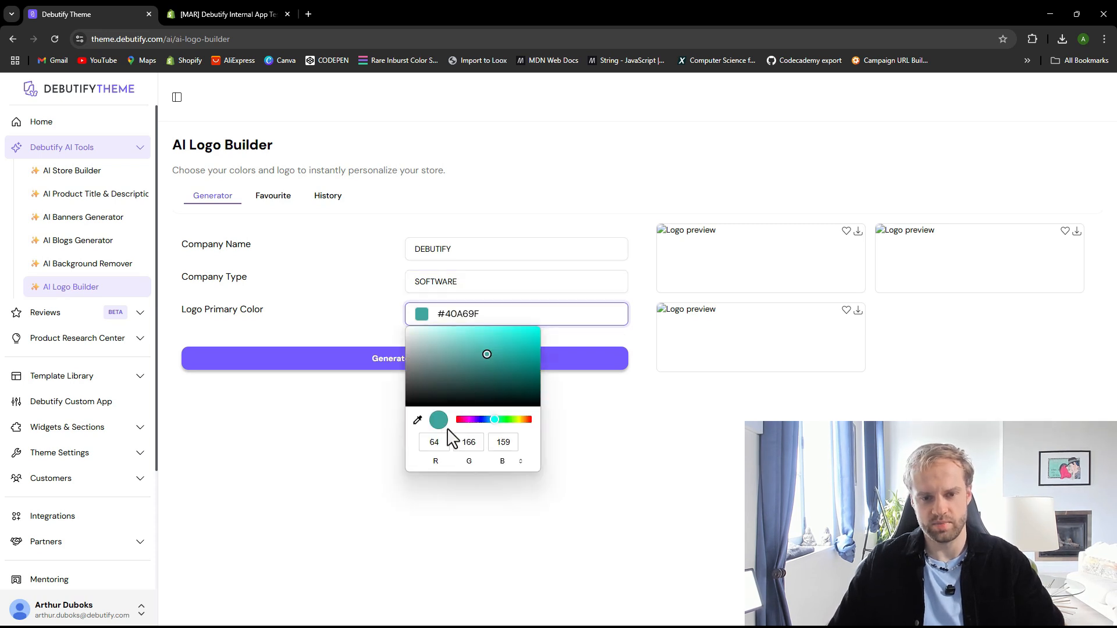
pyautogui.click(487, 420)
pyautogui.moveTo(487, 425)
pyautogui.mouseDown()
pyautogui.moveTo(501, 426)
pyautogui.moveTo(473, 421)
pyautogui.mouseUp()
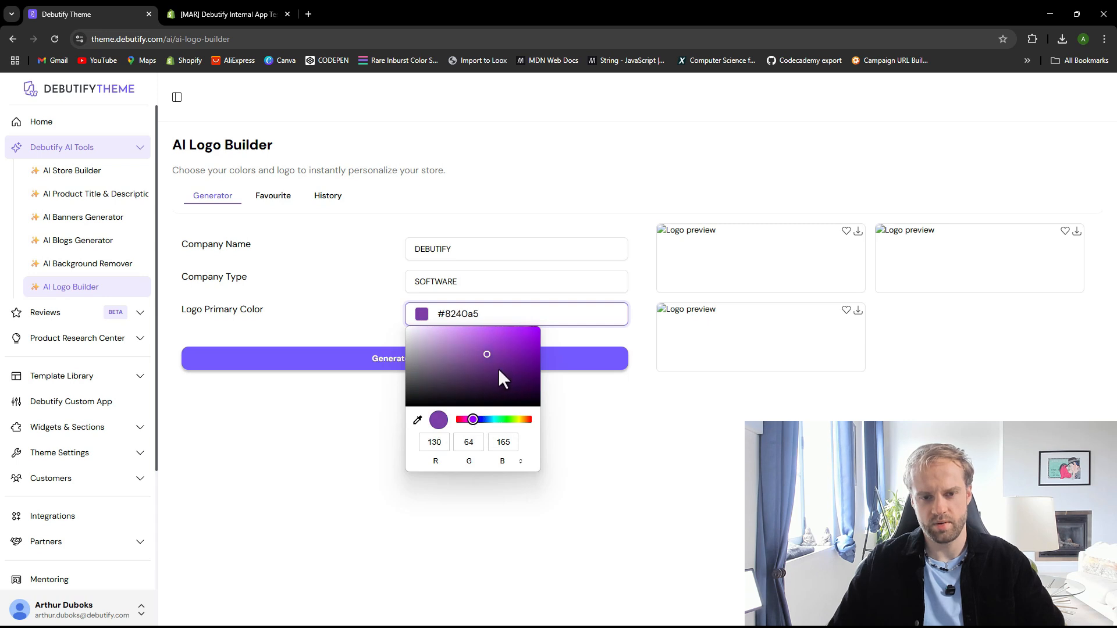
pyautogui.moveTo(498, 368); pyautogui.dragTo(486, 340)
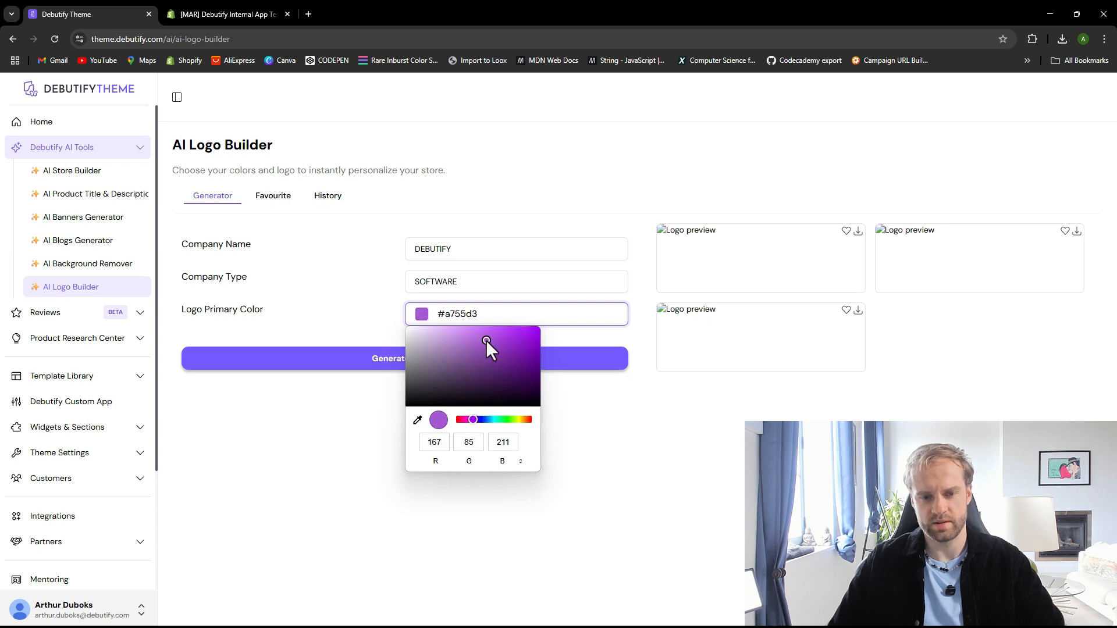
pyautogui.moveTo(475, 423); pyautogui.dragTo(474, 422)
pyautogui.moveTo(490, 342); pyautogui.dragTo(491, 340)
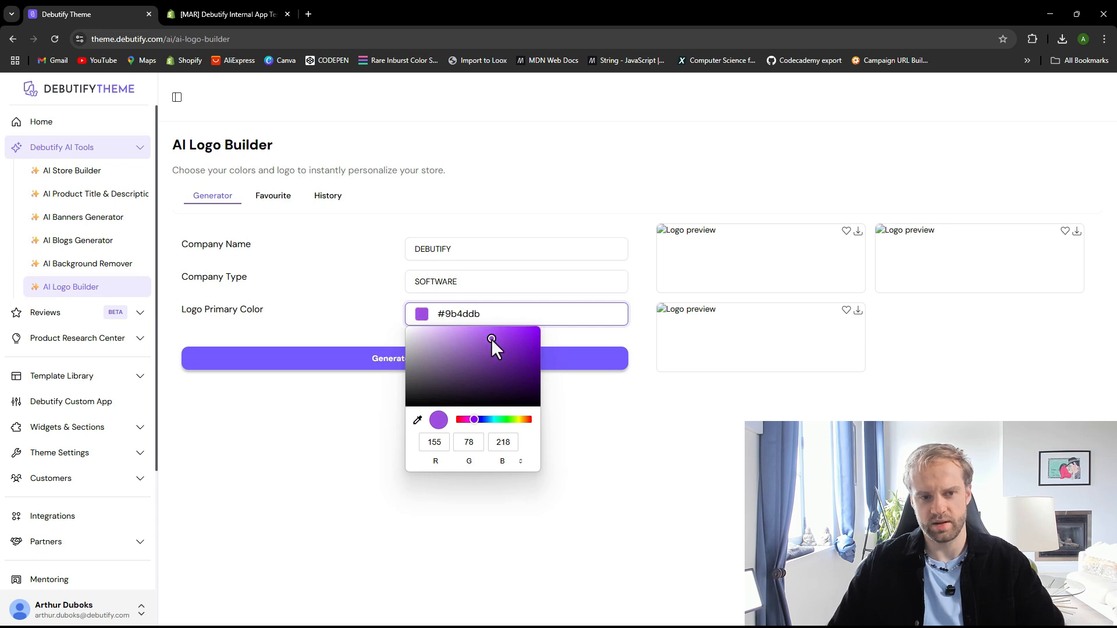
pyautogui.click(621, 442)
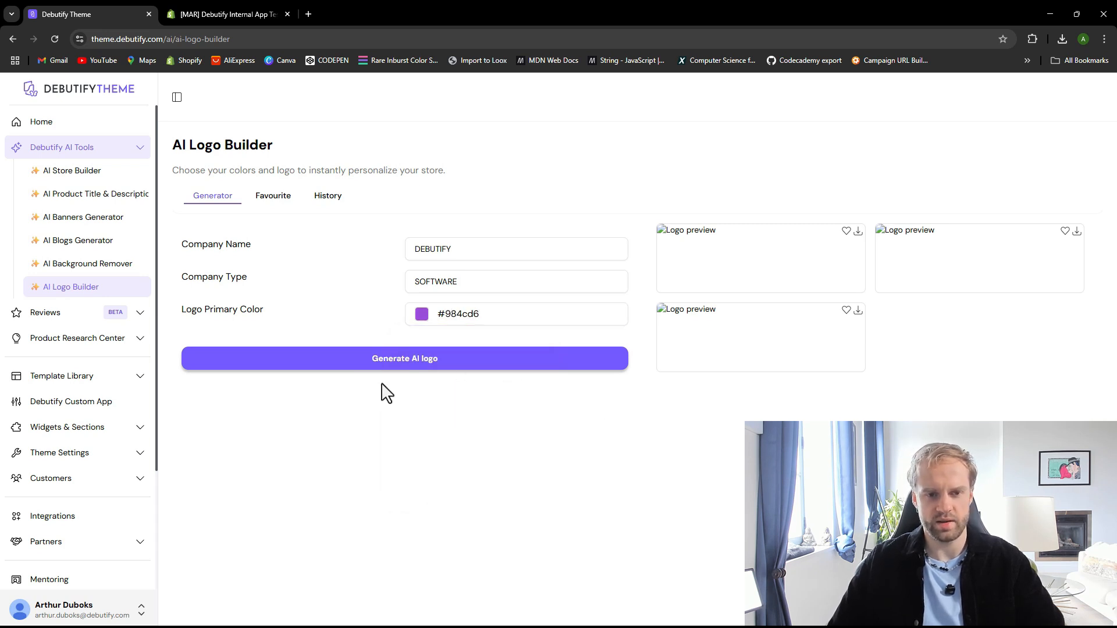
# Generate AI logos and download the fourth logo option
pyautogui.click(400, 363)
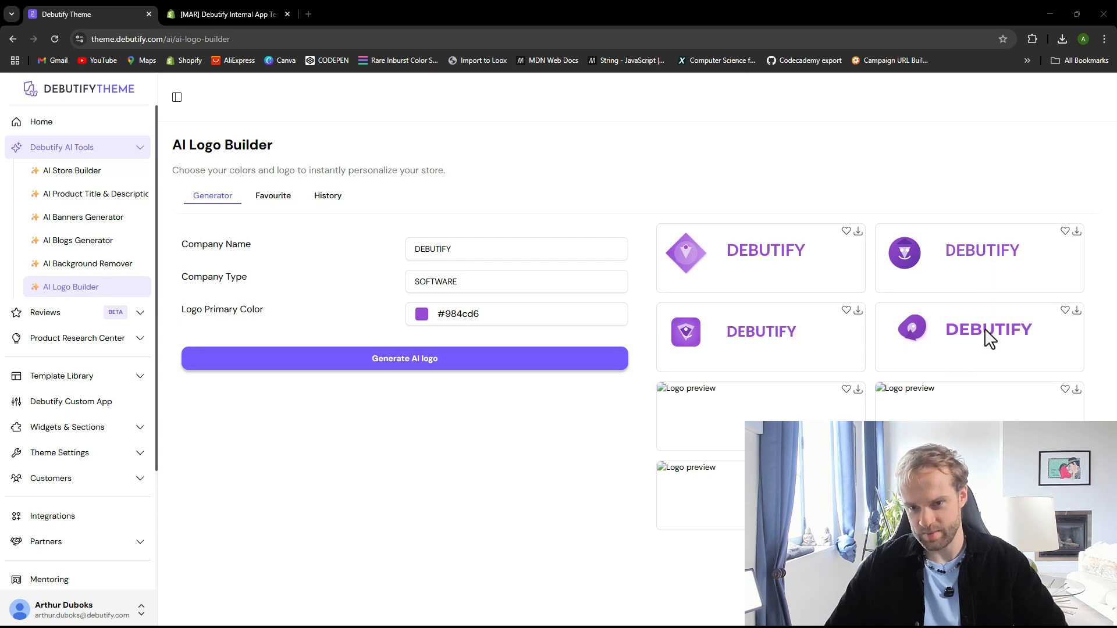
pyautogui.click(1077, 311)
# Open the theme settings in the editor and expand the Logo settings
pyautogui.click(224, 14)
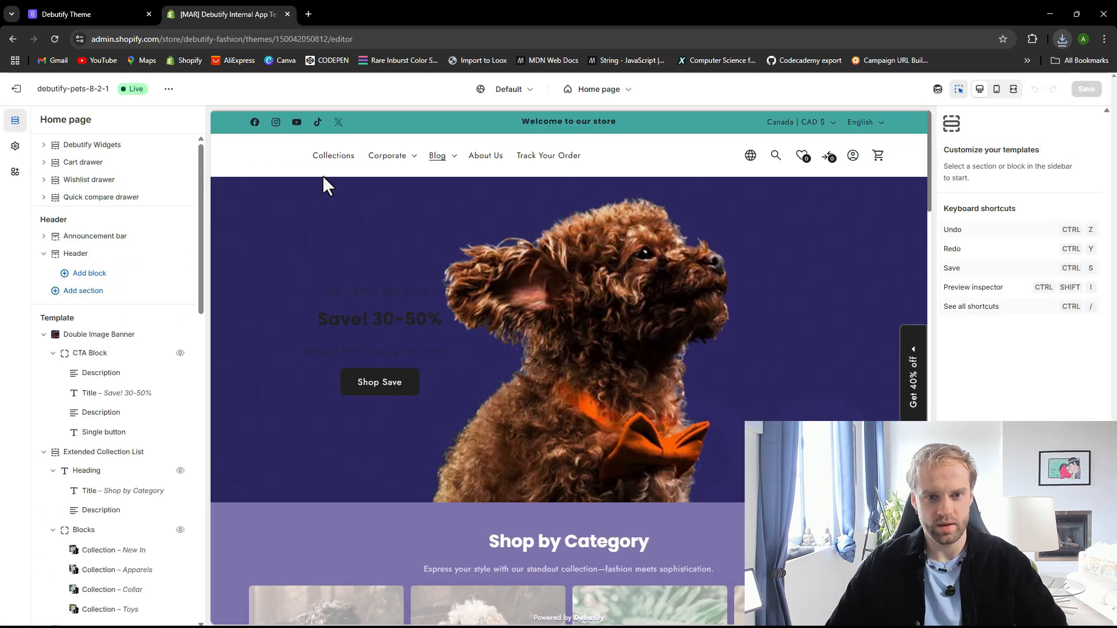
pyautogui.click(15, 146)
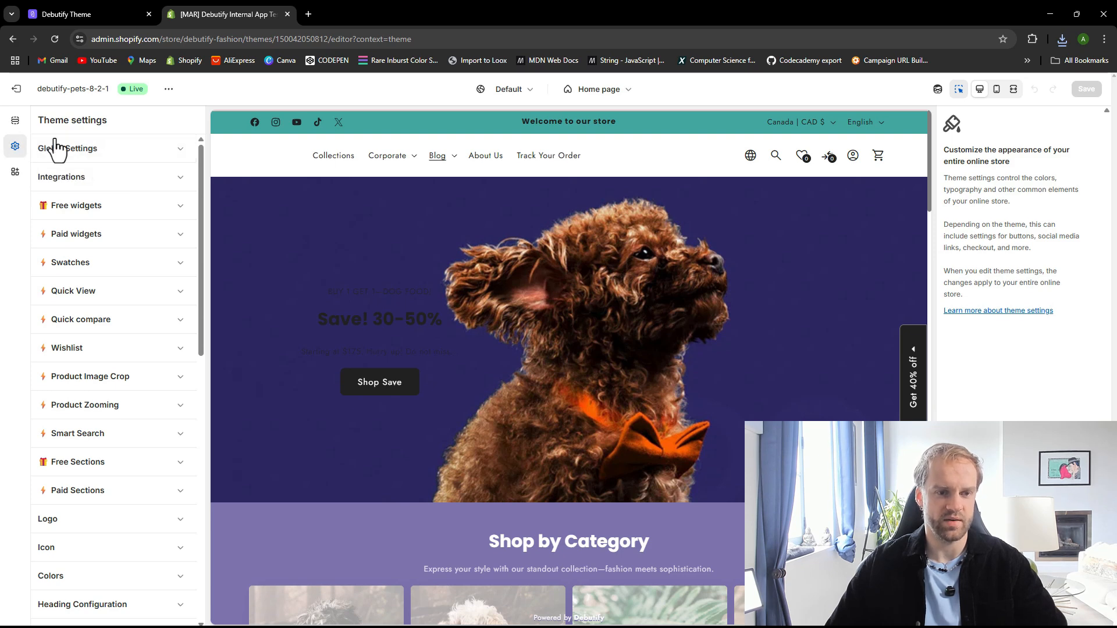
pyautogui.scroll(-1, 87, 442)
pyautogui.click(79, 469)
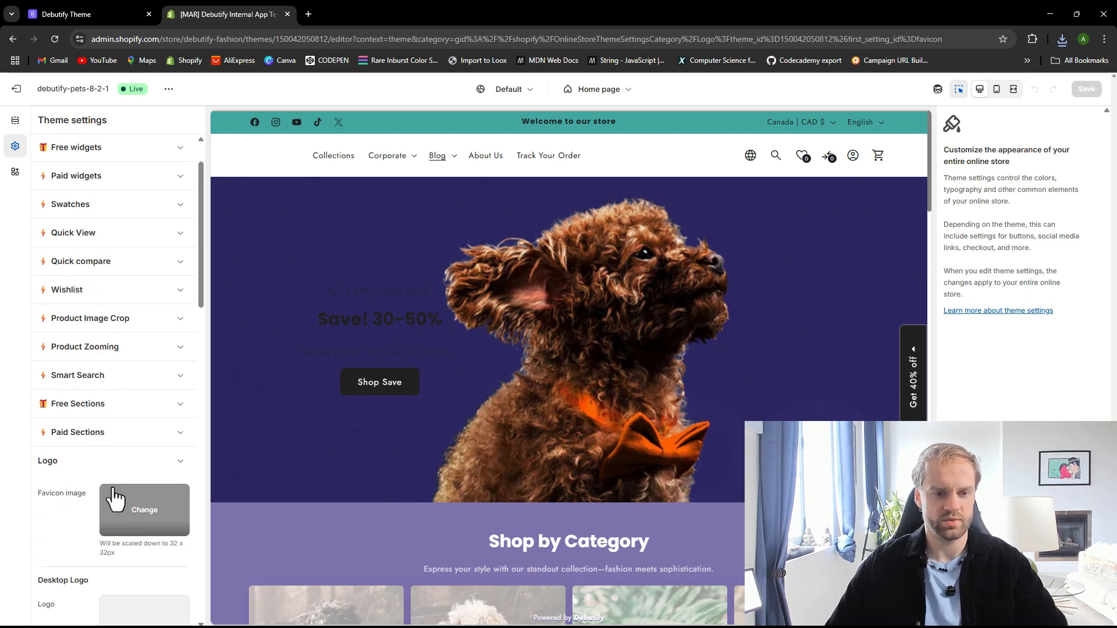
# Try to replace the favicon image from the file library, then reload the editor to discard it
pyautogui.scroll(-2, 166, 567)
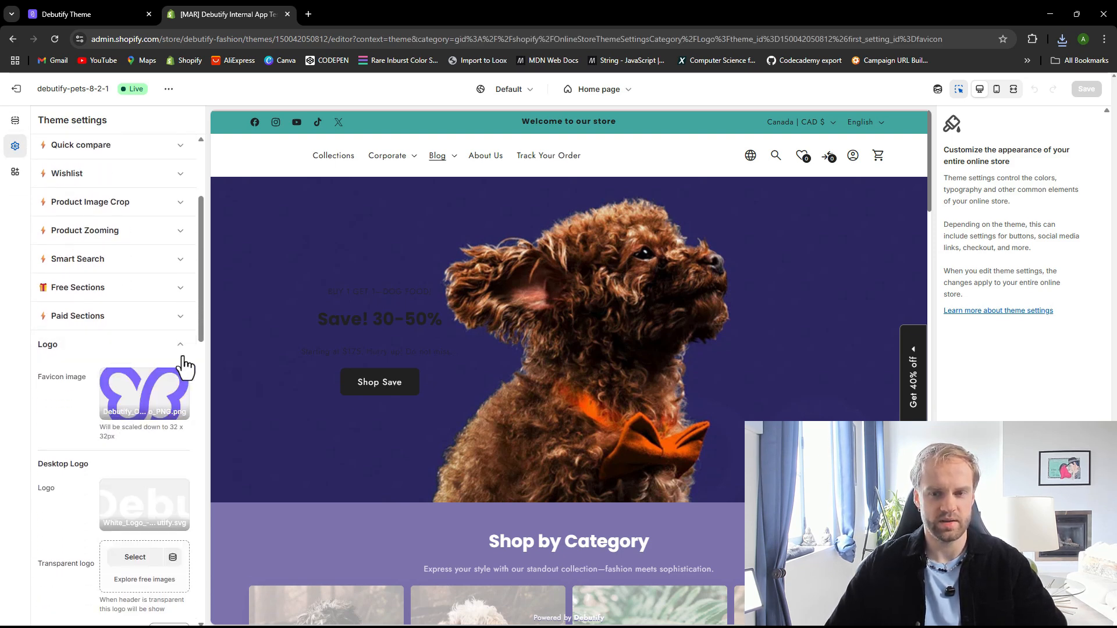
pyautogui.click(150, 407)
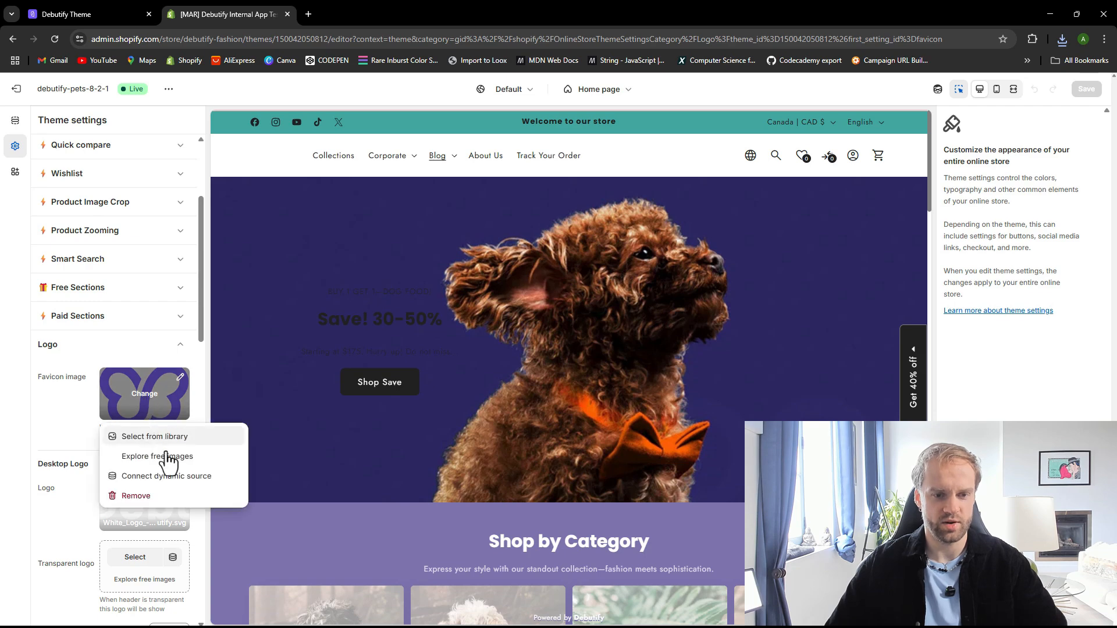
pyautogui.click(168, 498)
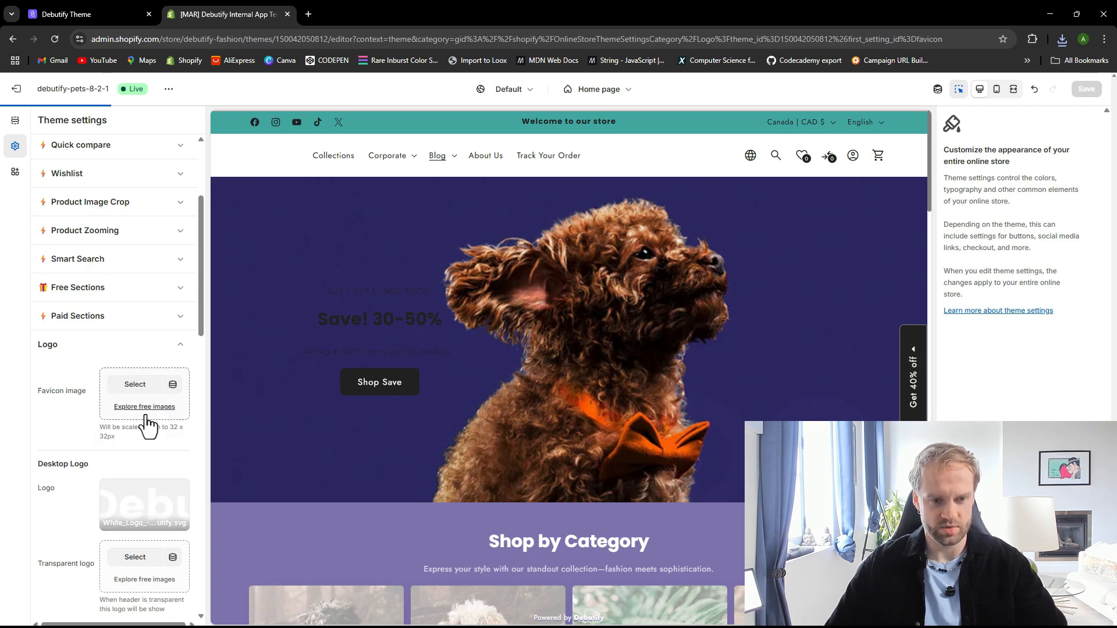
pyautogui.click(138, 386)
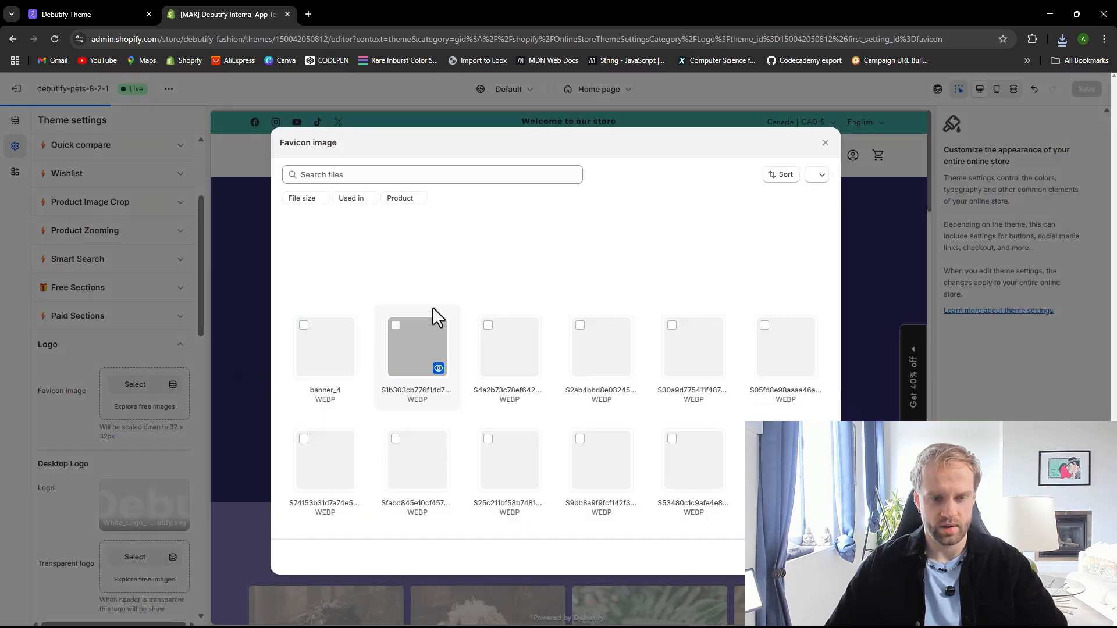
pyautogui.click(825, 145)
pyautogui.click(206, 39)
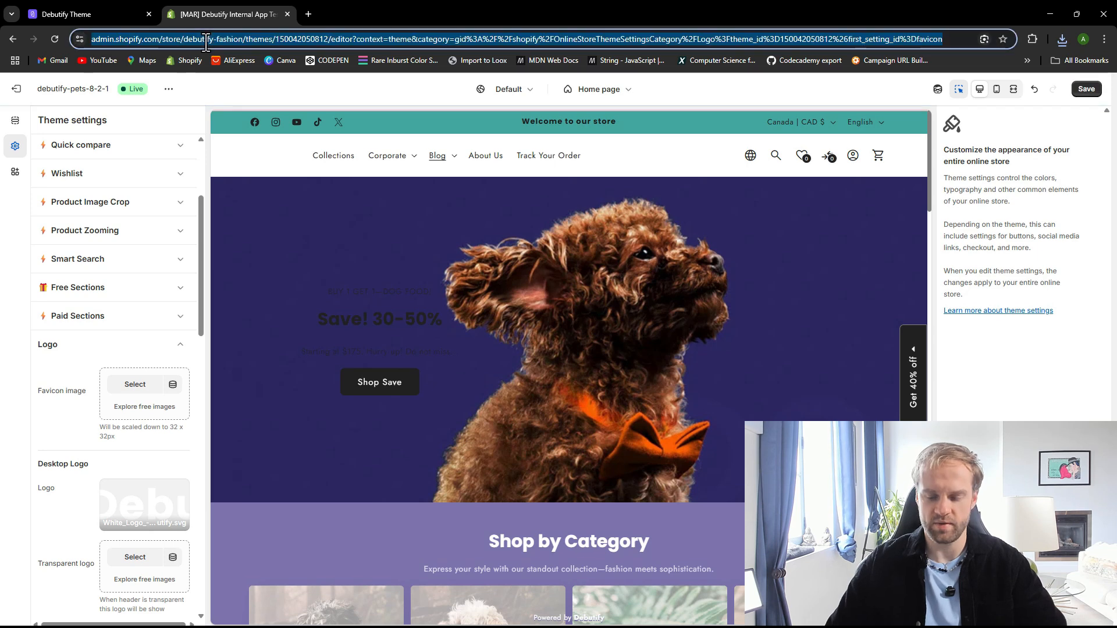
pyautogui.press('Return')
pyautogui.click(620, 116)
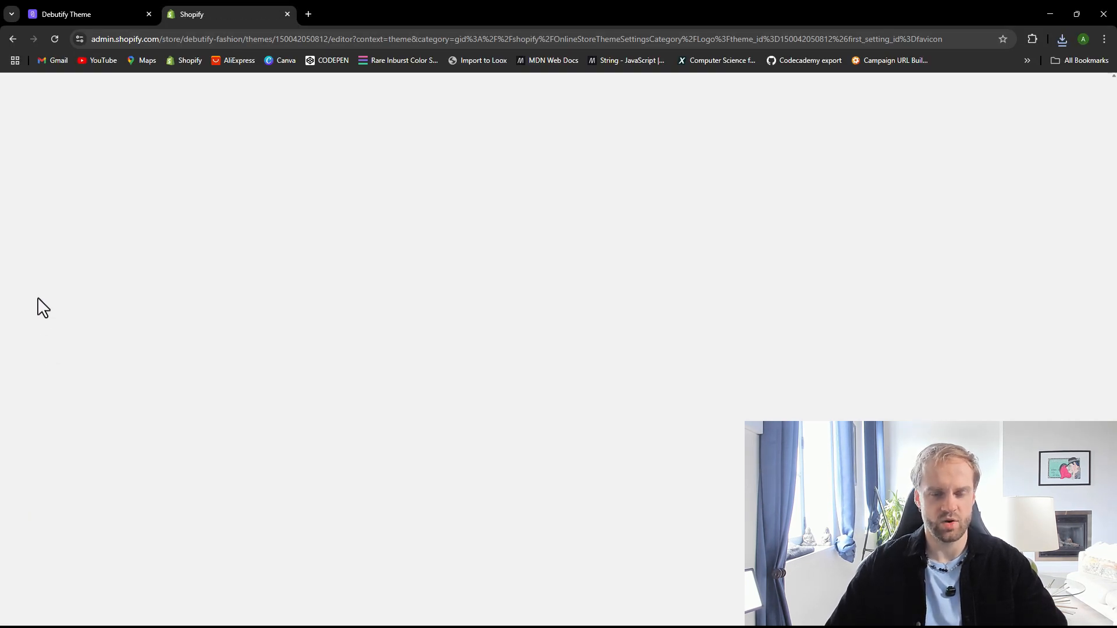
# Search Google for debutify in a new tab, then close the tab
pyautogui.click(308, 14)
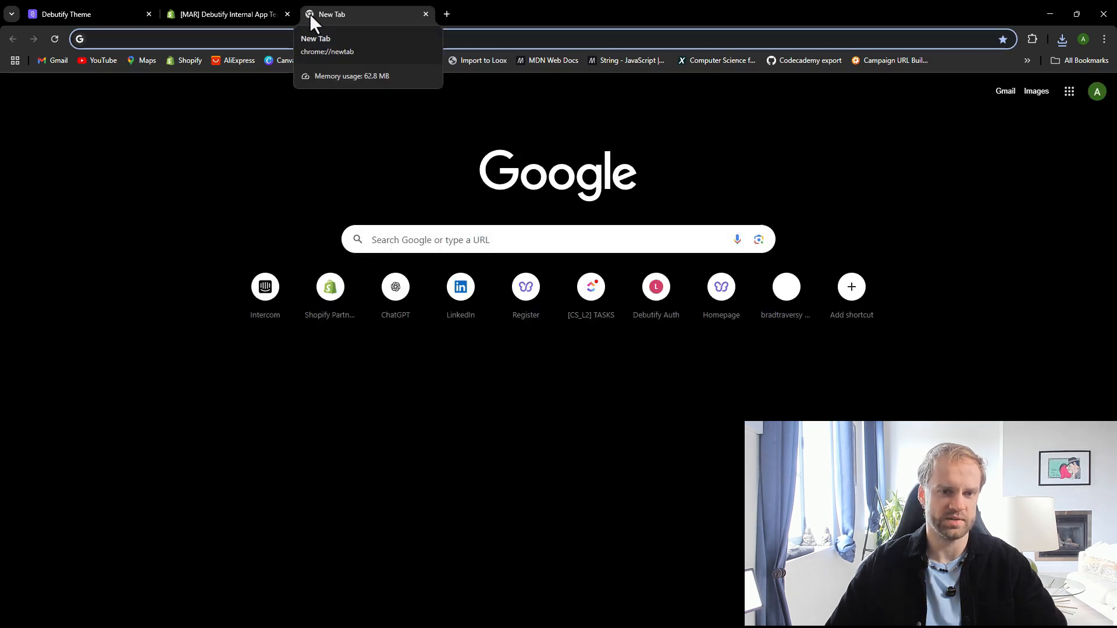
pyautogui.click(499, 245)
pyautogui.write('debutify')
pyautogui.press('Return')
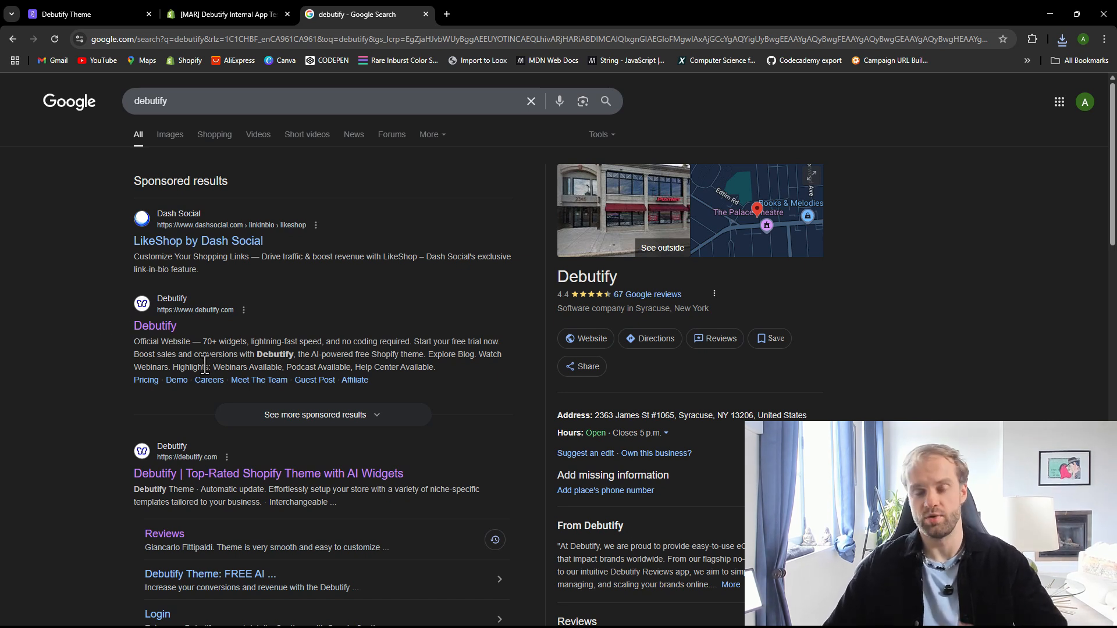
pyautogui.click(426, 14)
# Remove the current desktop logo image from the Logo settings
pyautogui.scroll(-1, 145, 437)
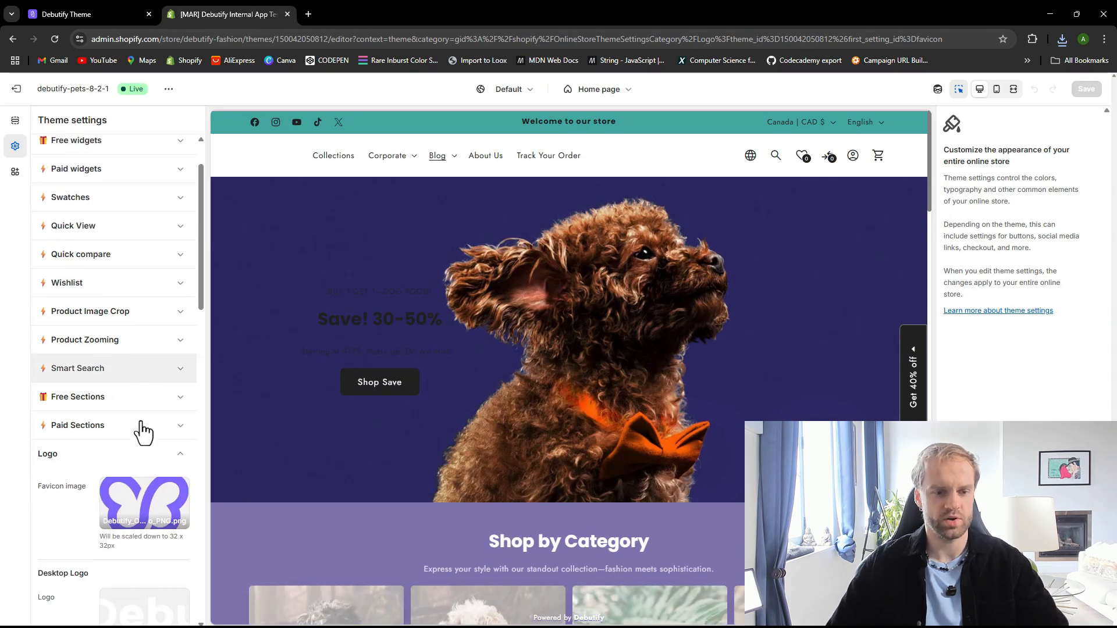
pyautogui.scroll(-2, 116, 410)
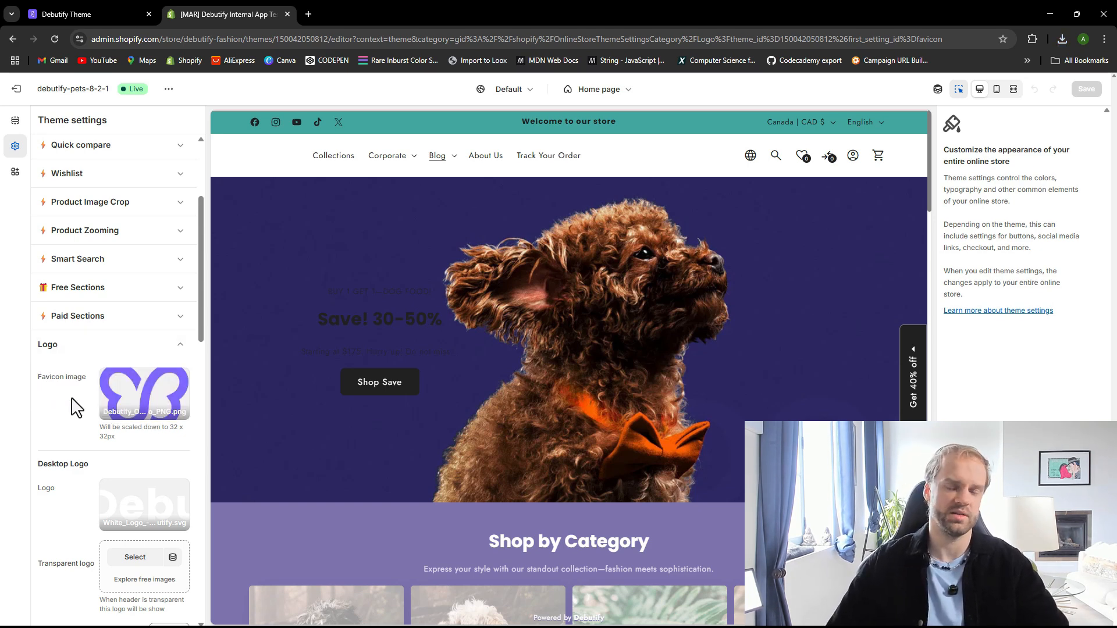
pyautogui.scroll(-3, 79, 416)
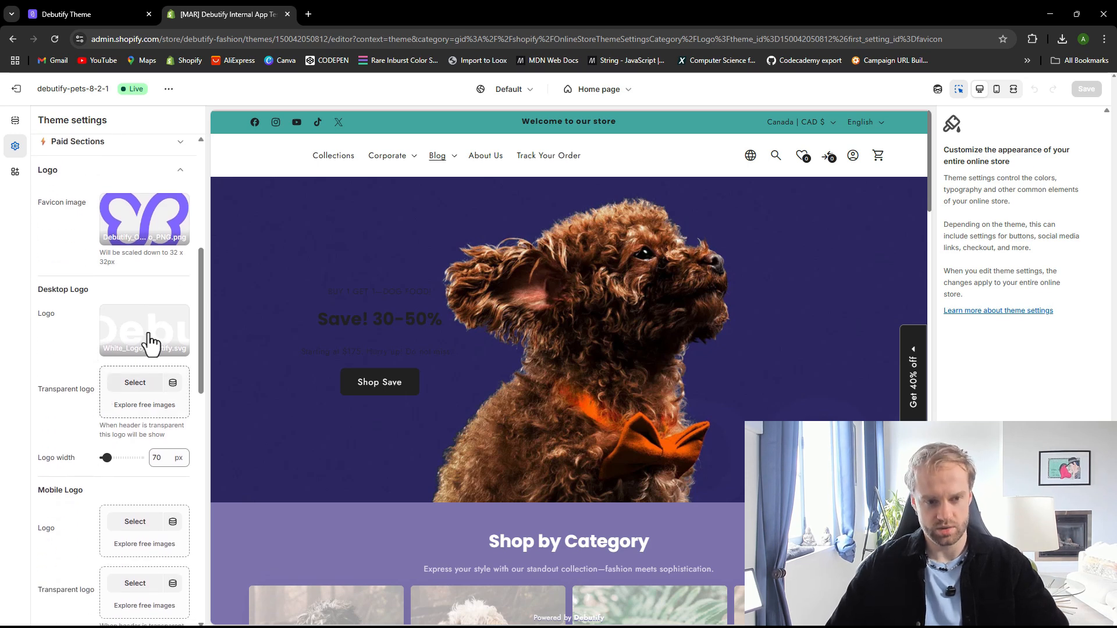
pyautogui.click(149, 341)
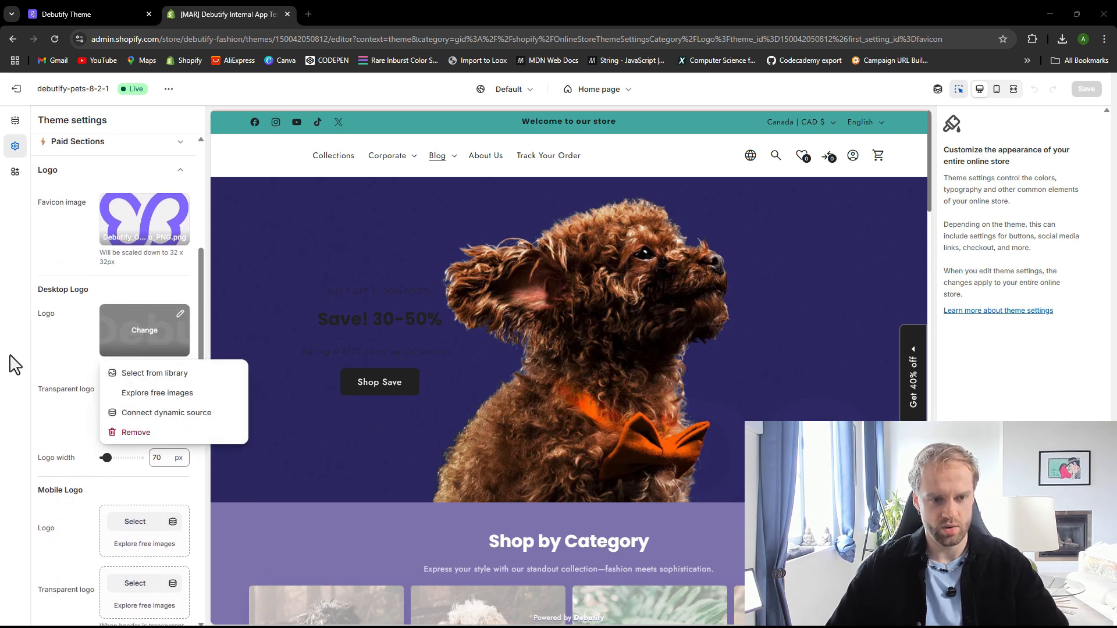
pyautogui.click(63, 359)
pyautogui.click(138, 336)
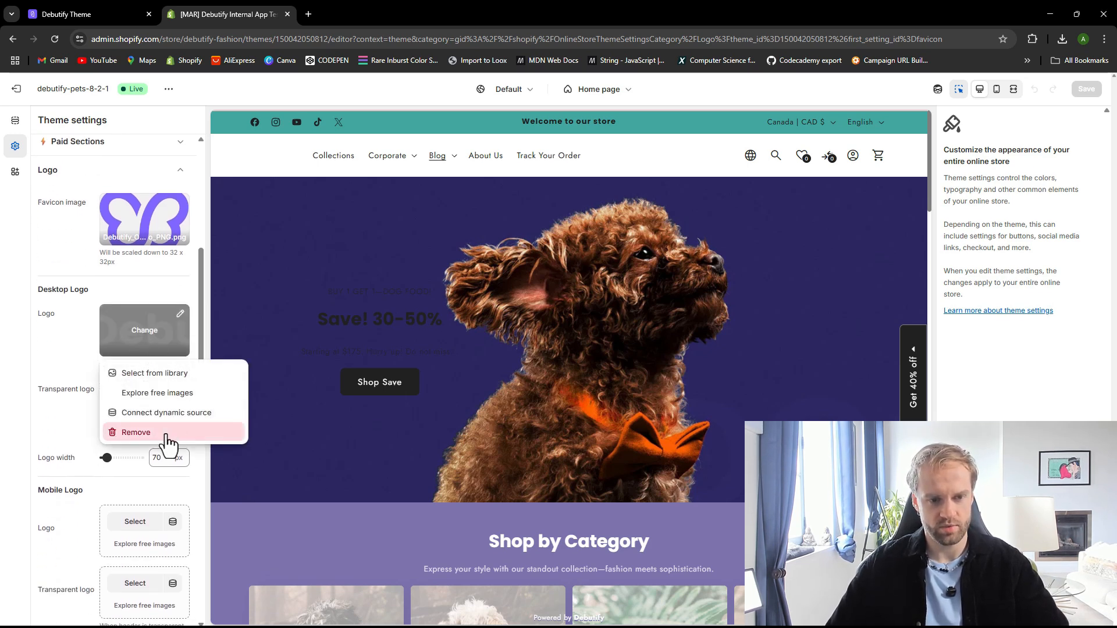
pyautogui.click(167, 435)
# Upload the AI-generated logo file as the desktop logo, select it, and save the theme
pyautogui.click(139, 324)
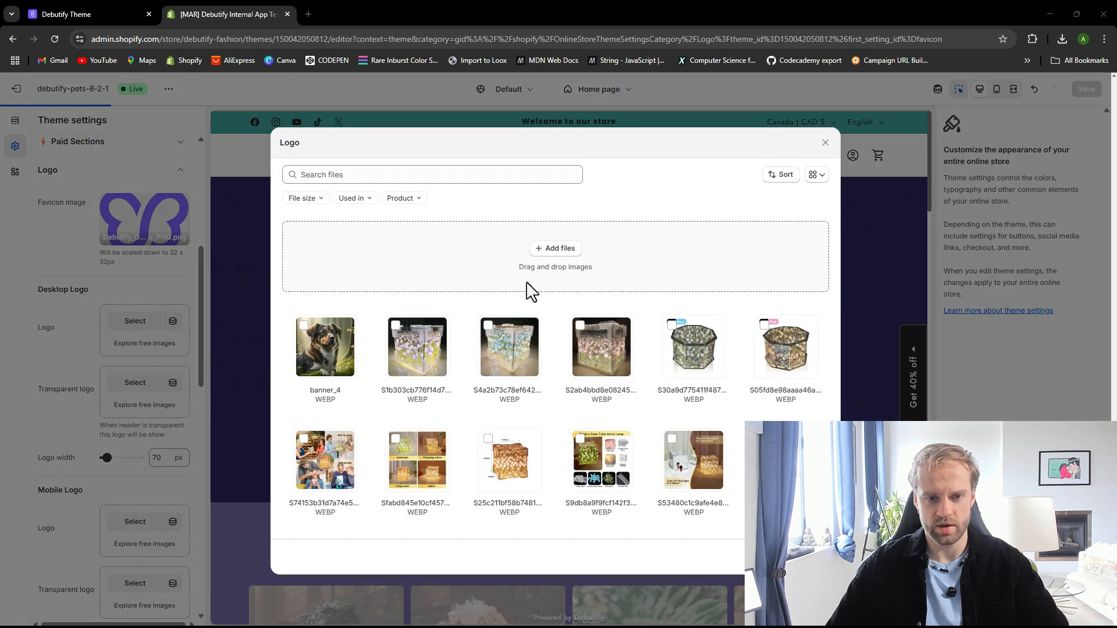
pyautogui.click(532, 291)
pyautogui.click(126, 113)
pyautogui.click(542, 287)
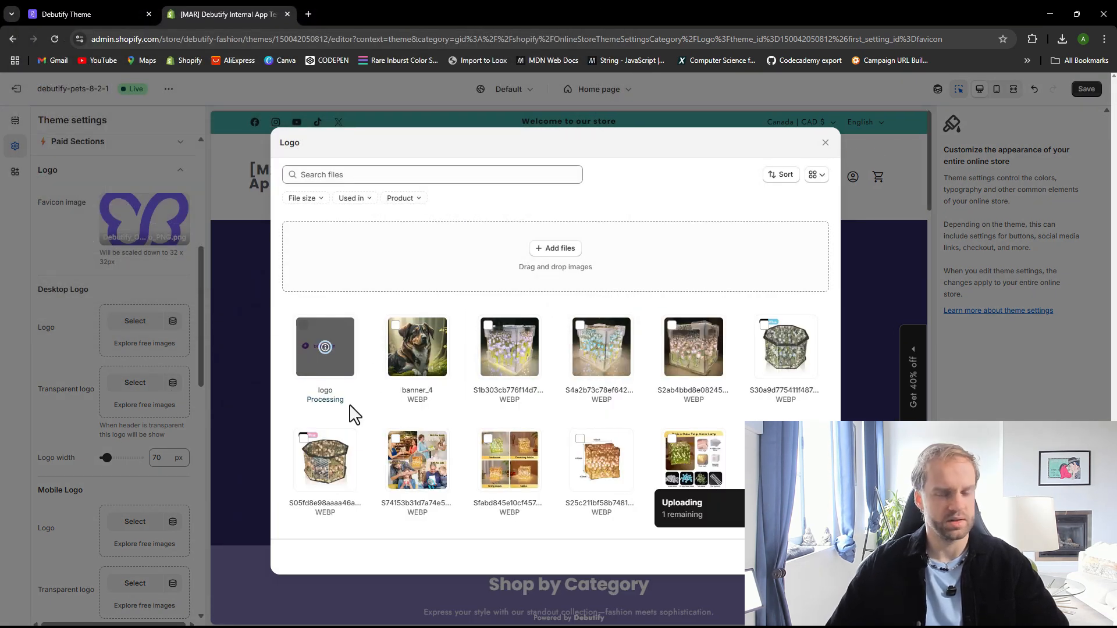
pyautogui.click(816, 557)
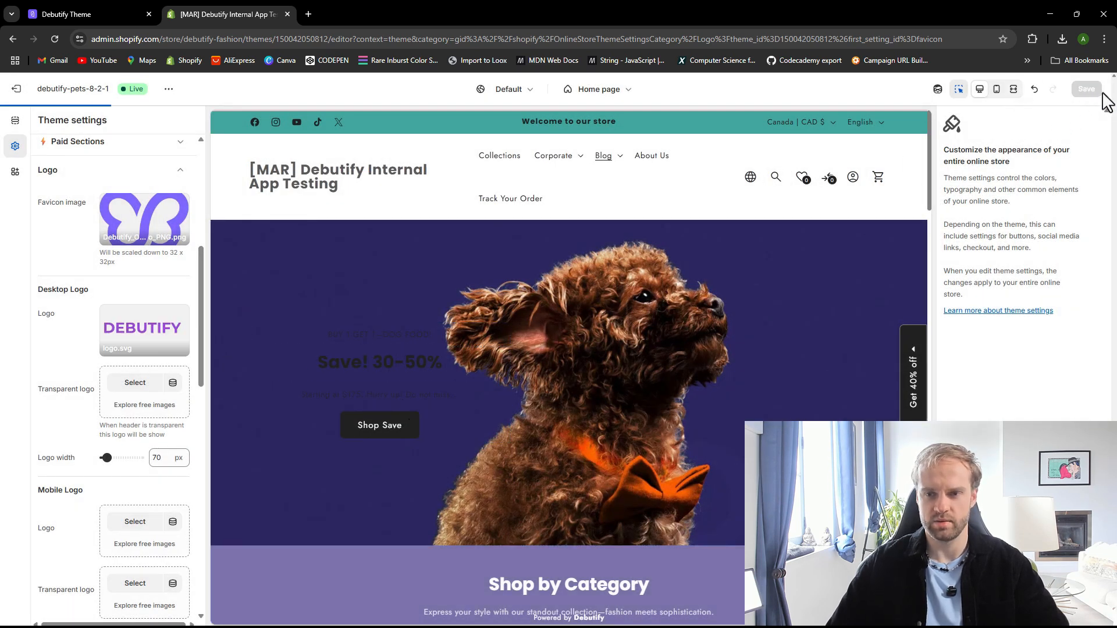
pyautogui.click(1087, 89)
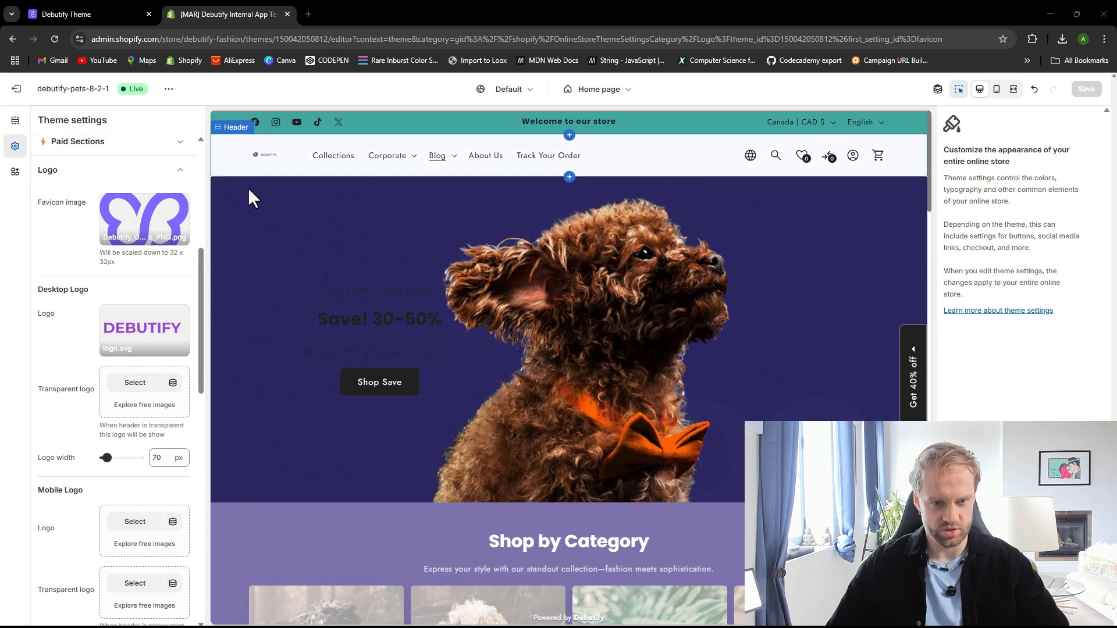
# Set the desktop logo width to 200 px and preview the store in mobile view
pyautogui.scroll(-1, 139, 457)
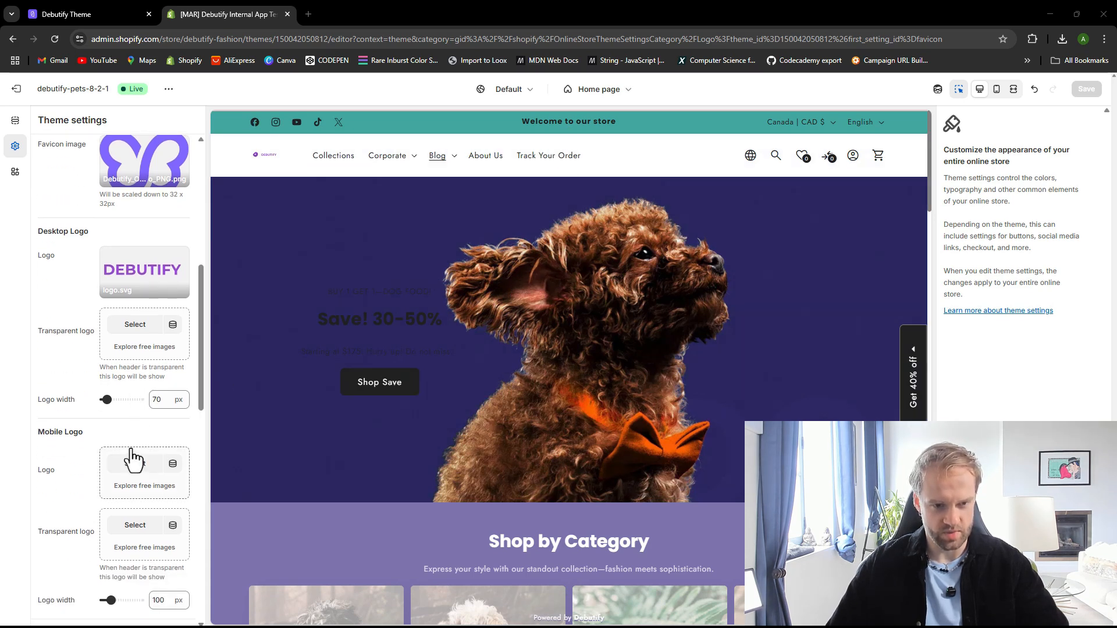
pyautogui.moveTo(106, 400); pyautogui.dragTo(115, 399)
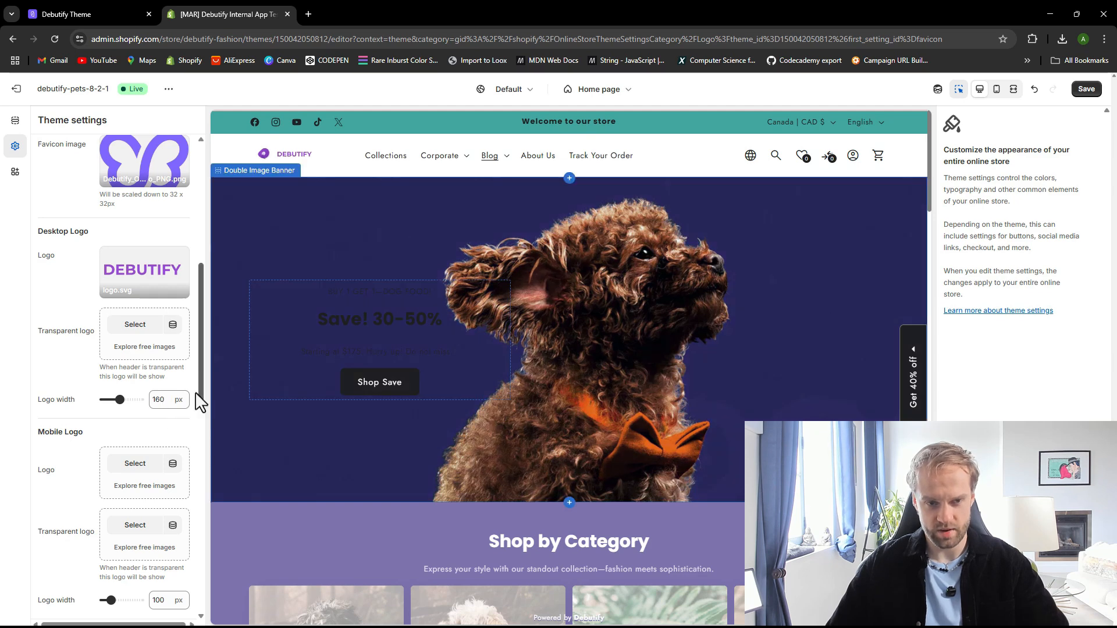
pyautogui.moveTo(120, 400); pyautogui.dragTo(126, 400)
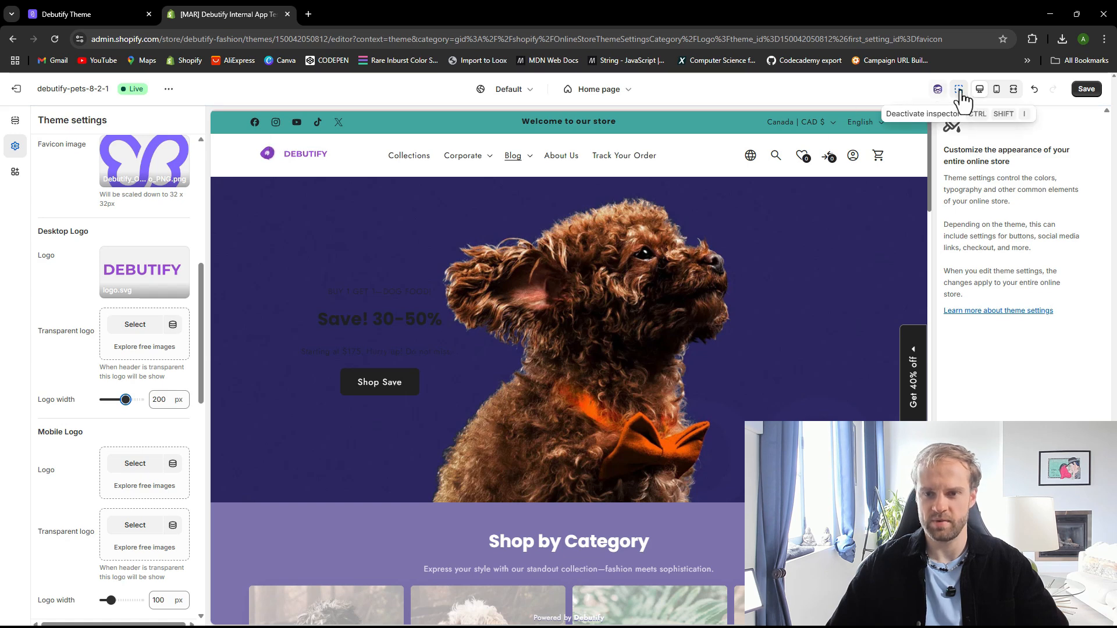
pyautogui.click(996, 91)
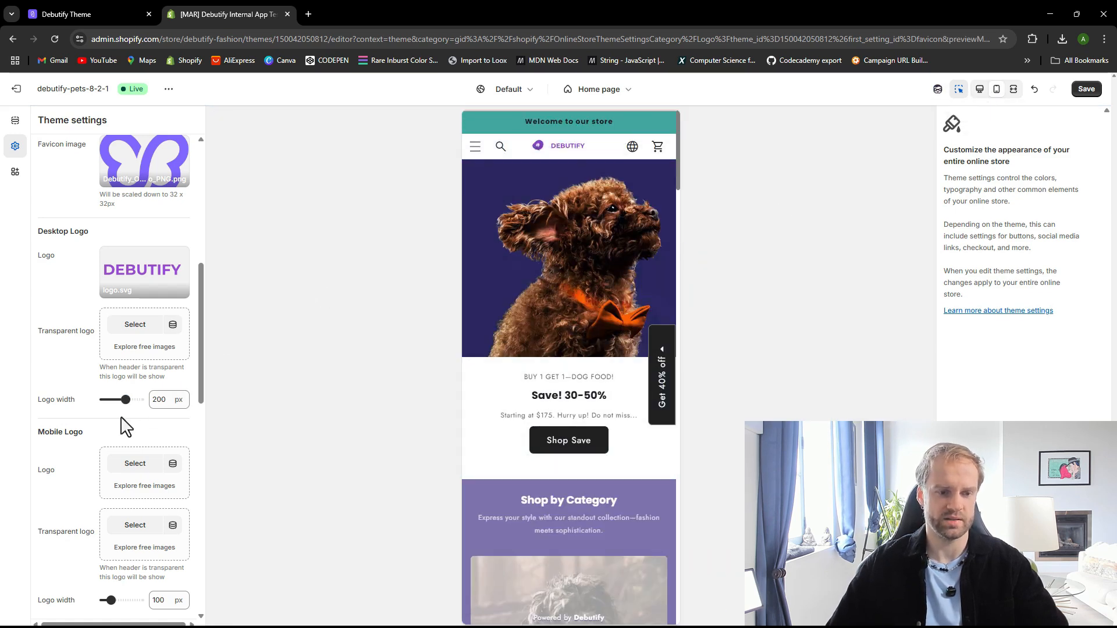
pyautogui.scroll(-1, 123, 428)
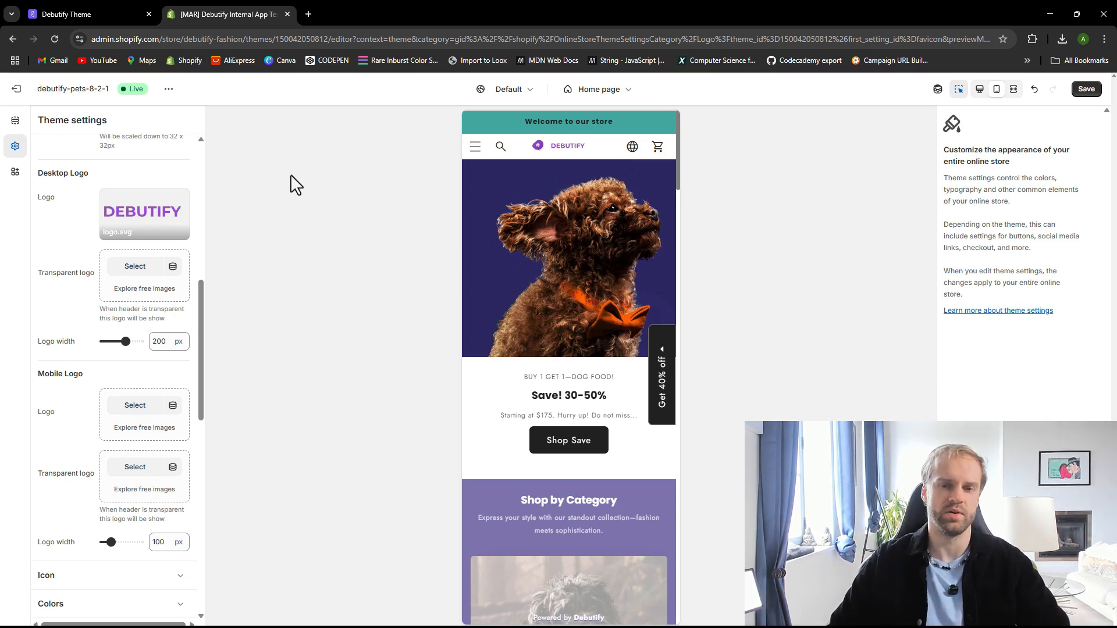
# Browse the available store templates in the Debutify template library
pyautogui.click(140, 12)
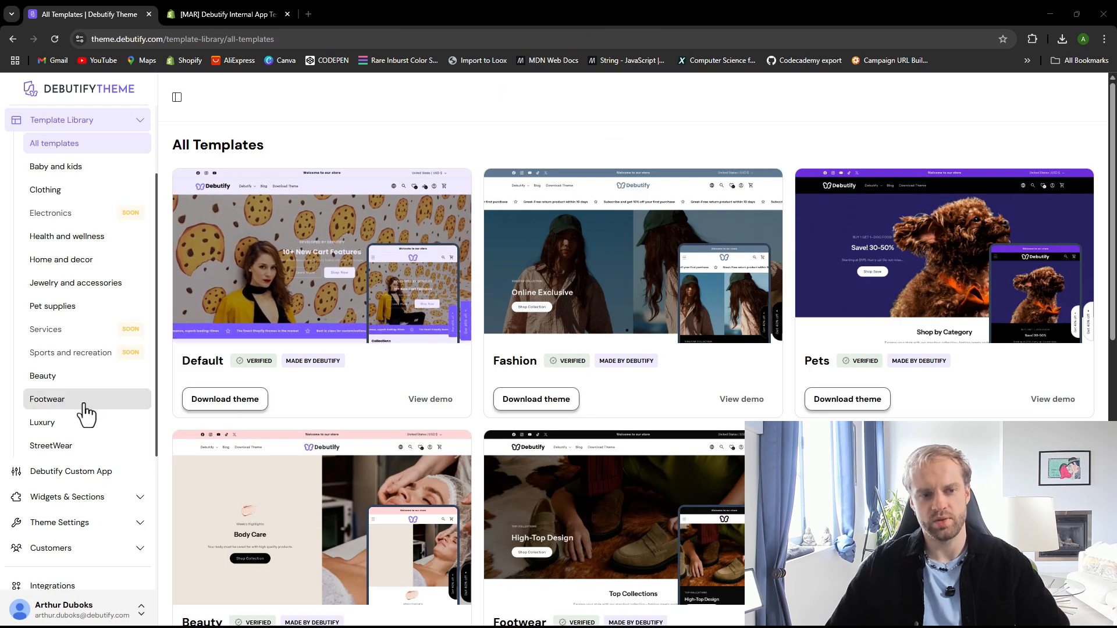
pyautogui.scroll(2, 93, 413)
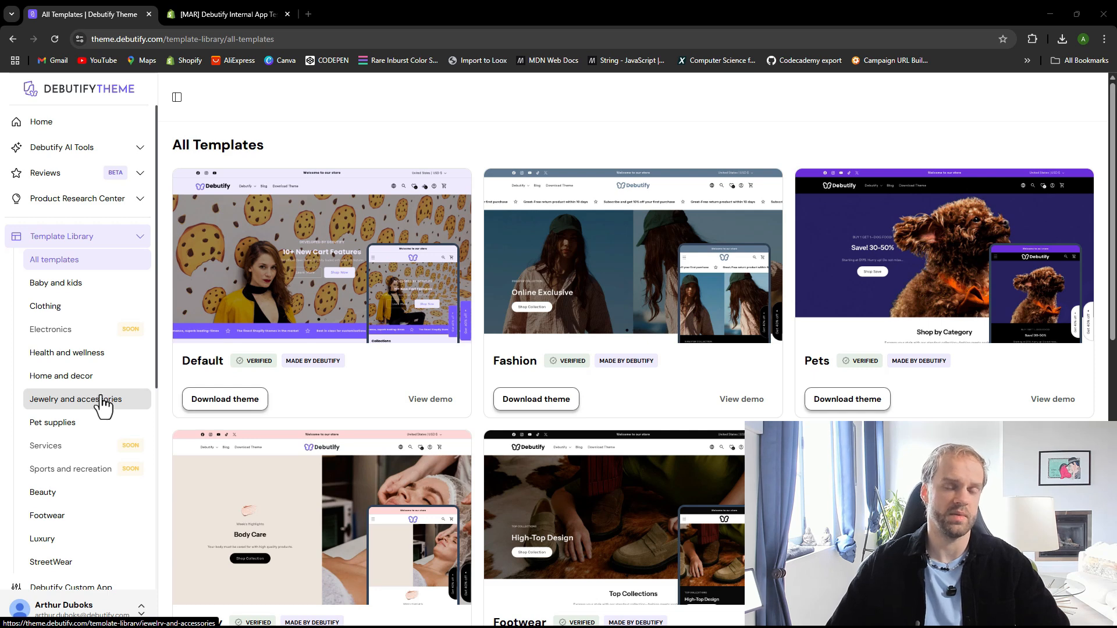
pyautogui.scroll(-1, 76, 379)
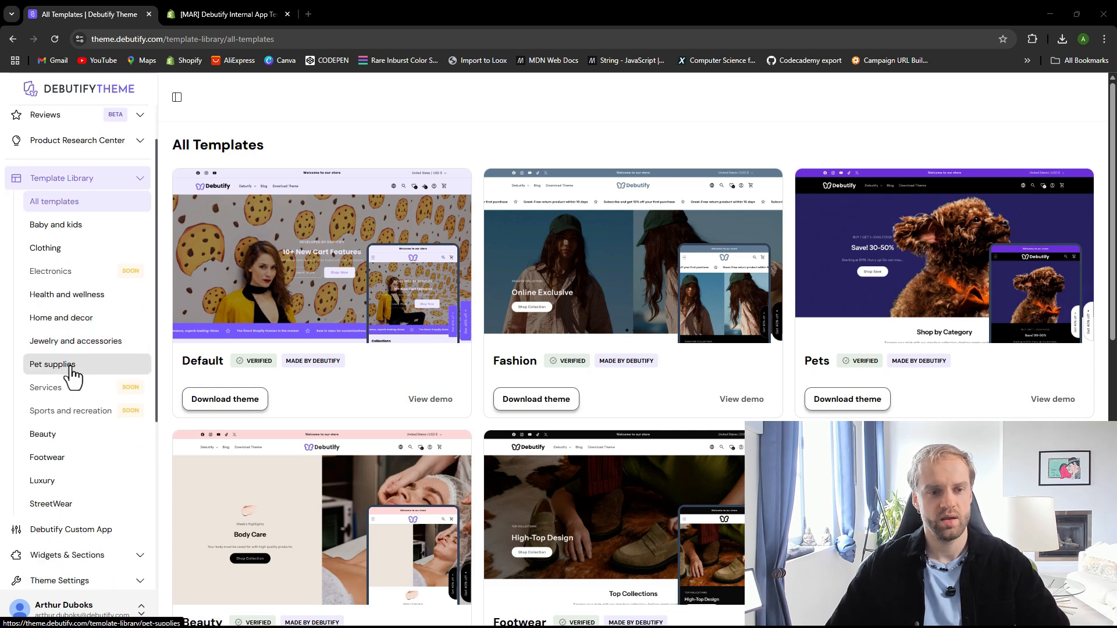
pyautogui.scroll(1, 72, 375)
pyautogui.scroll(-6, 70, 375)
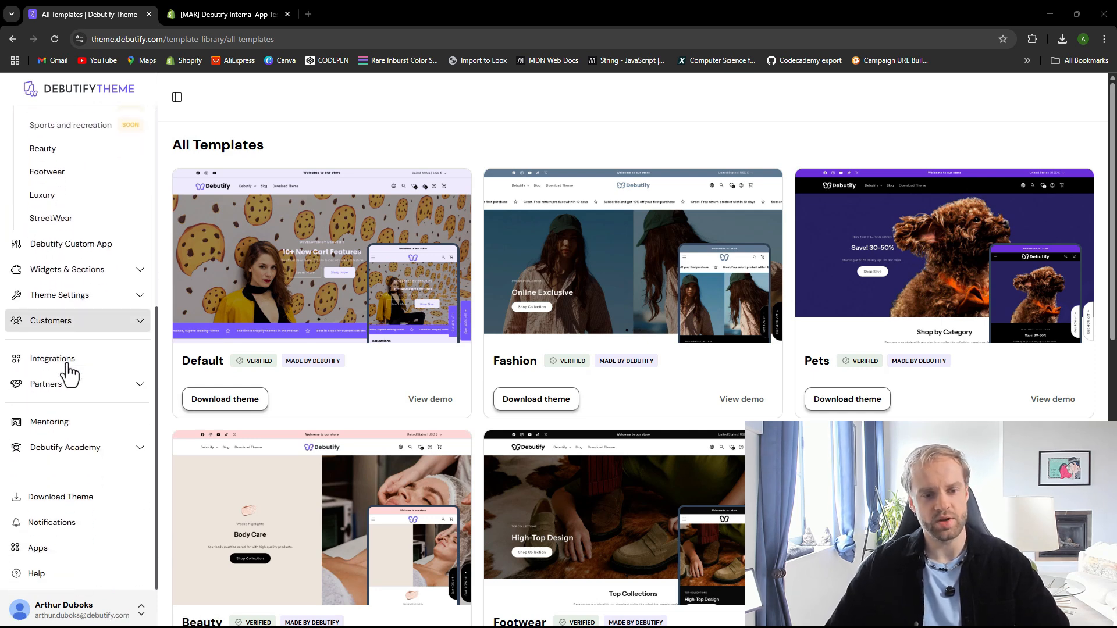
pyautogui.scroll(6, 70, 376)
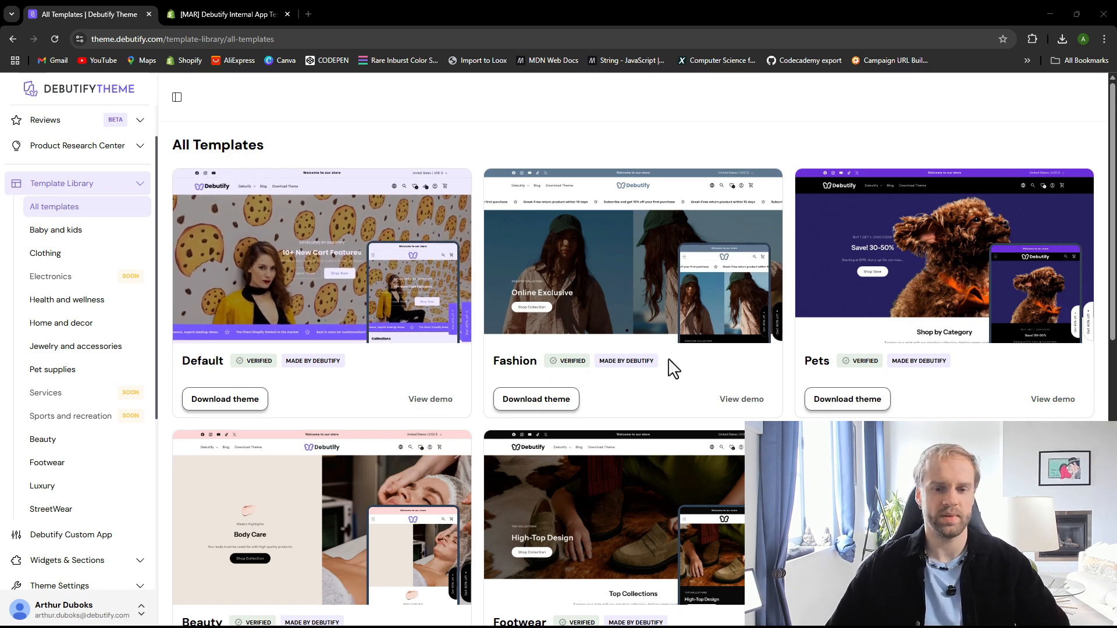
pyautogui.scroll(-5, 652, 372)
pyautogui.scroll(-5, 591, 352)
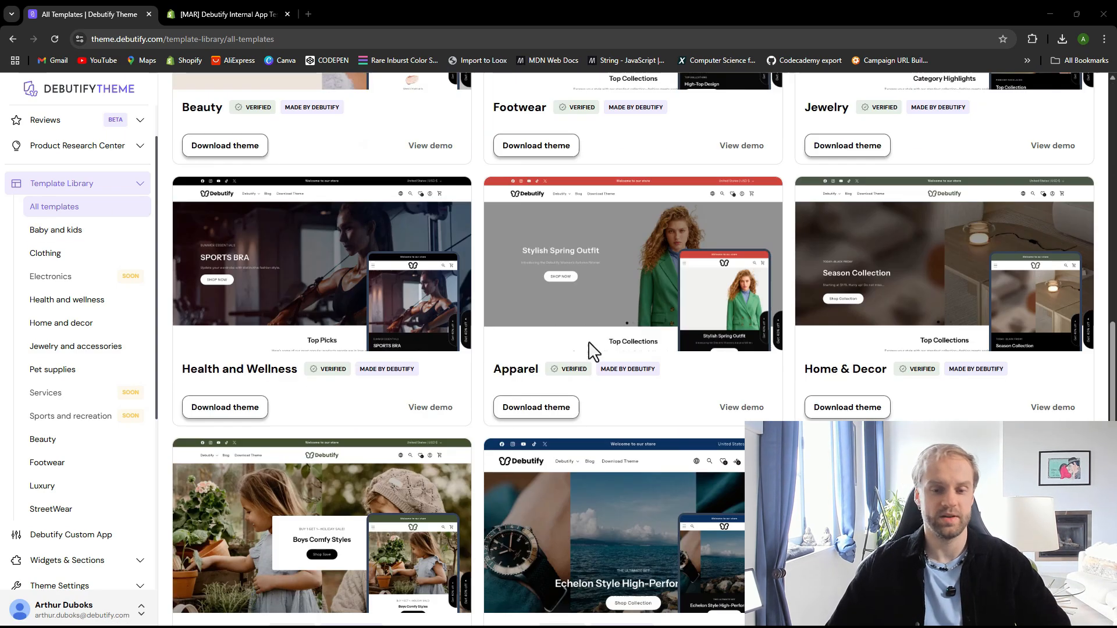
pyautogui.scroll(2, 555, 558)
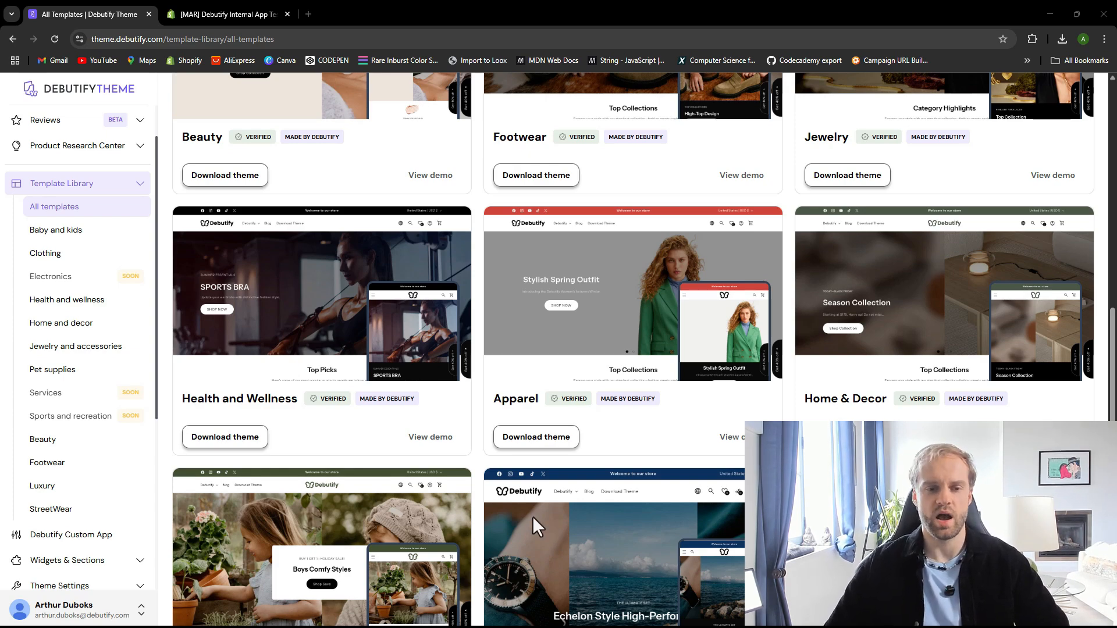
pyautogui.scroll(-2, 506, 483)
pyautogui.scroll(8, 396, 355)
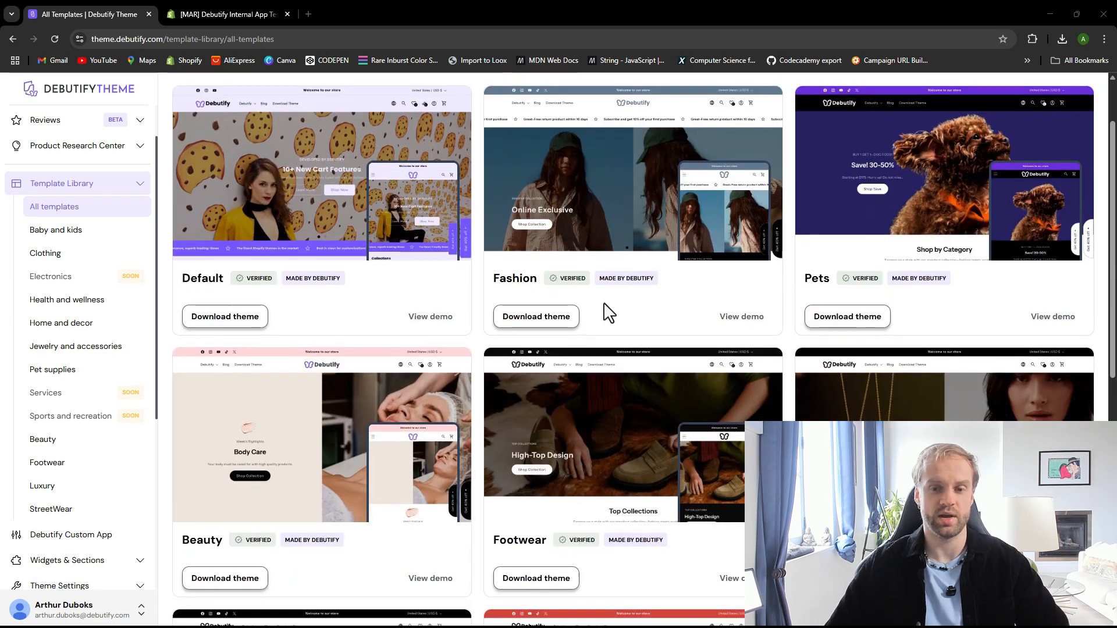
pyautogui.scroll(-8, 617, 402)
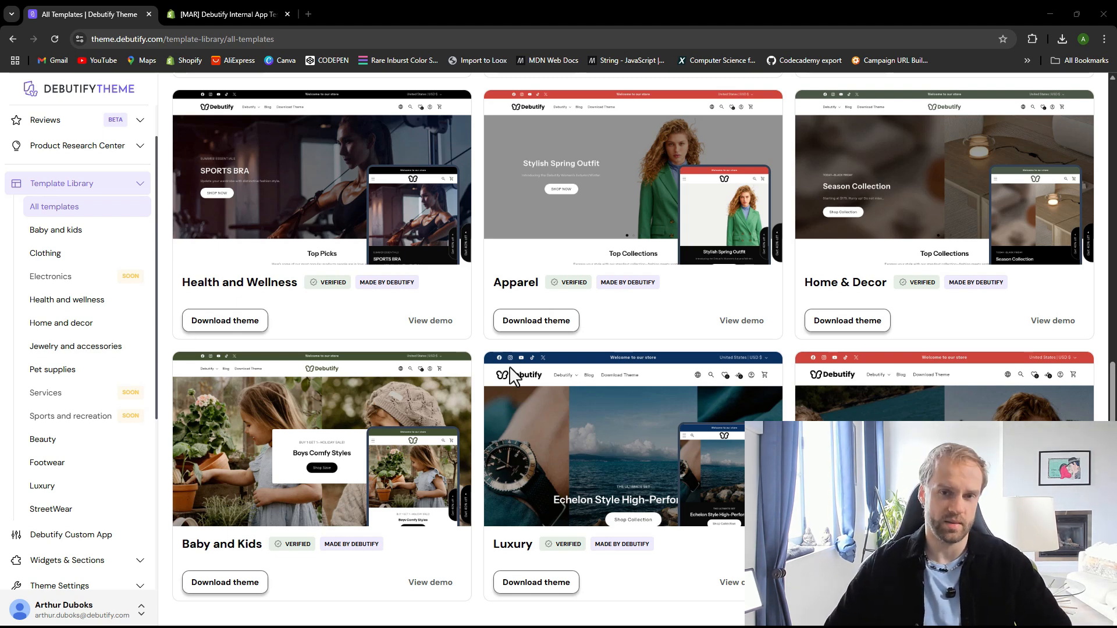
# Collapse the Template Library section and open the Mentoring page of the Debutify dashboard
pyautogui.click(137, 184)
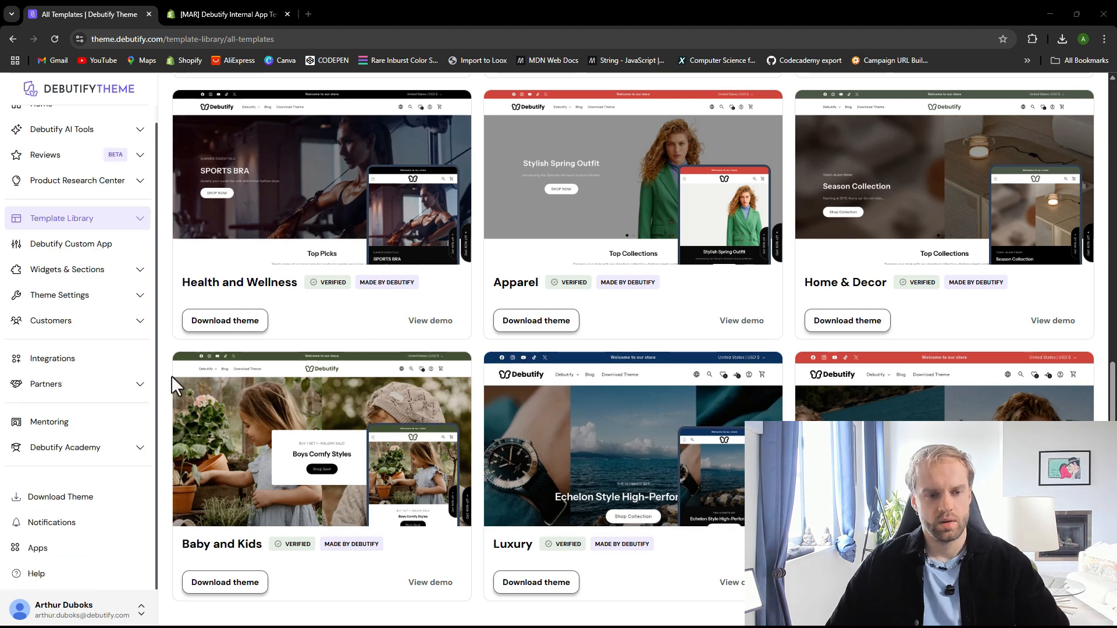
pyautogui.click(77, 431)
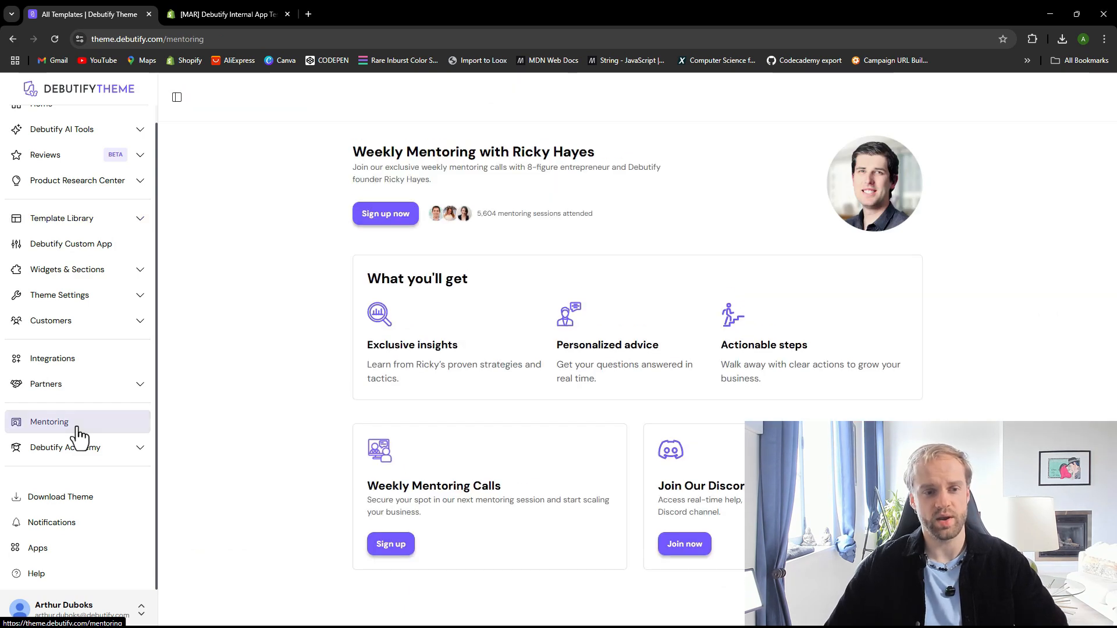
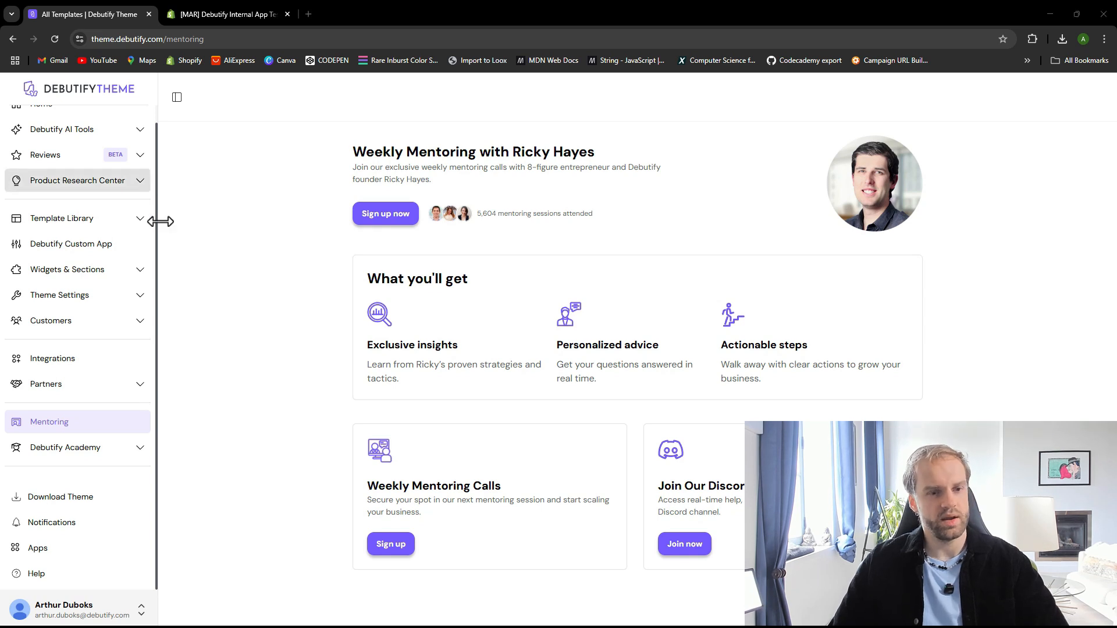
pyautogui.scroll(1, 85, 300)
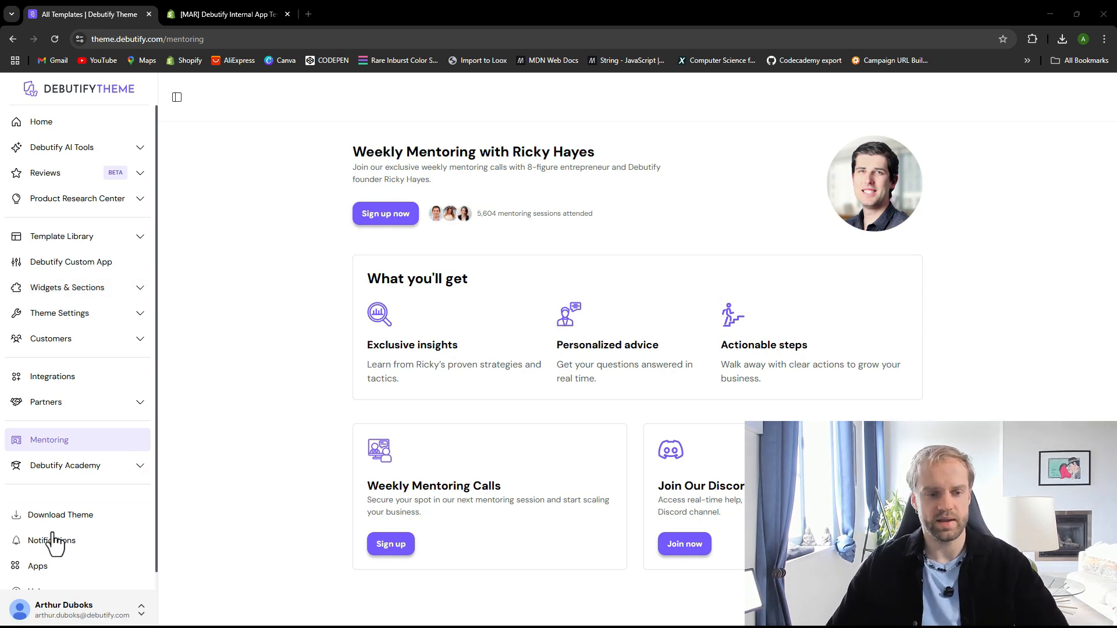
pyautogui.scroll(-1, 61, 538)
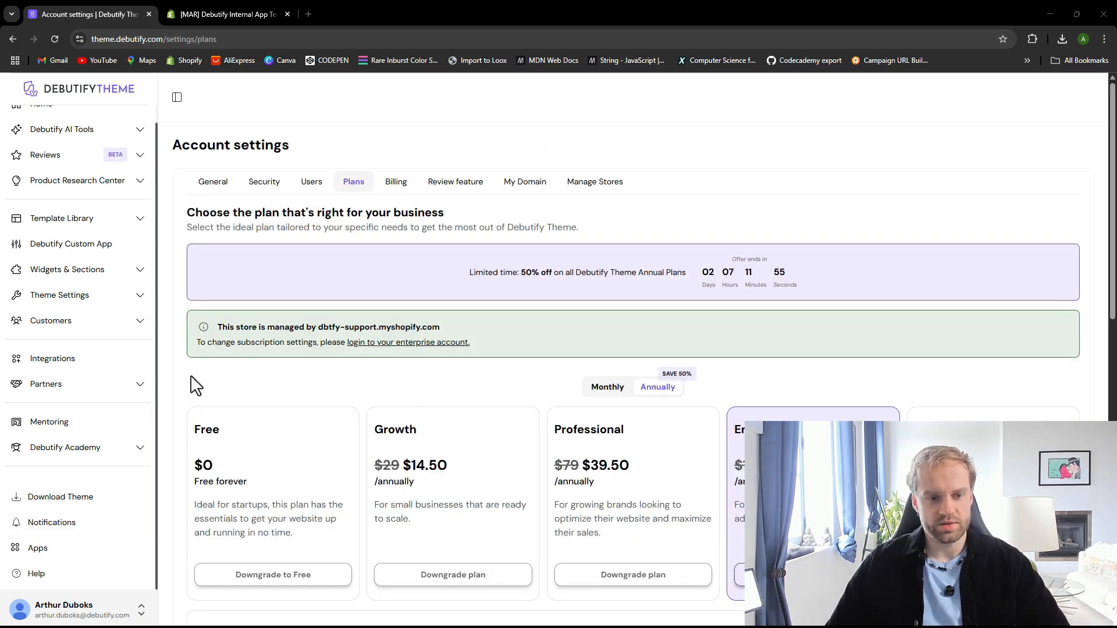
pyautogui.scroll(-4, 194, 384)
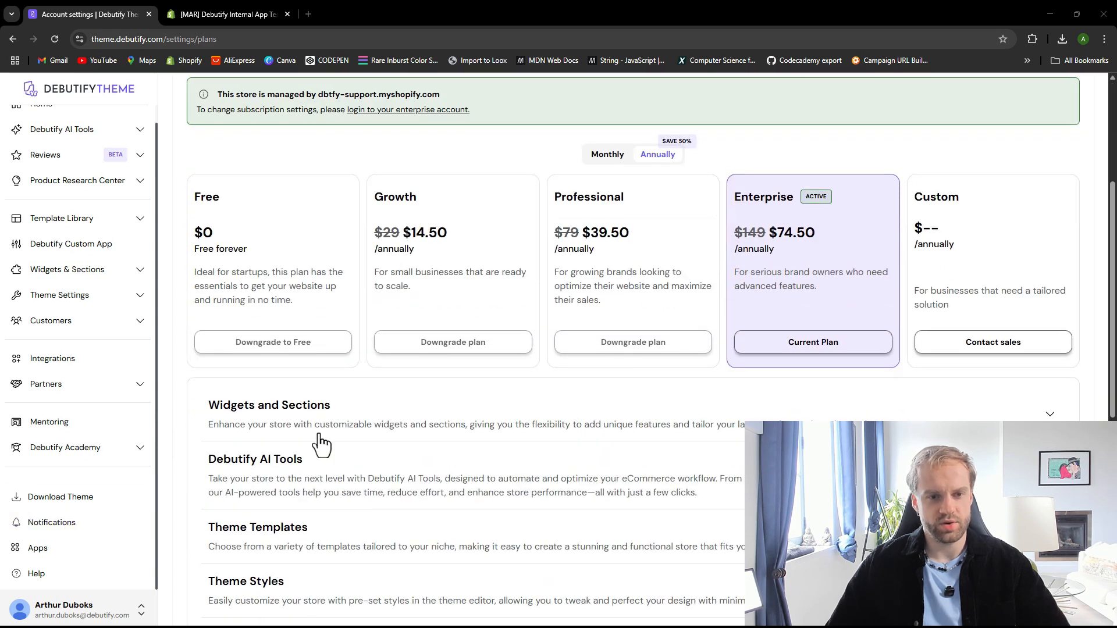
# Open the Plans section of the Debutify account settings from the account menu
pyautogui.scroll(5, 320, 444)
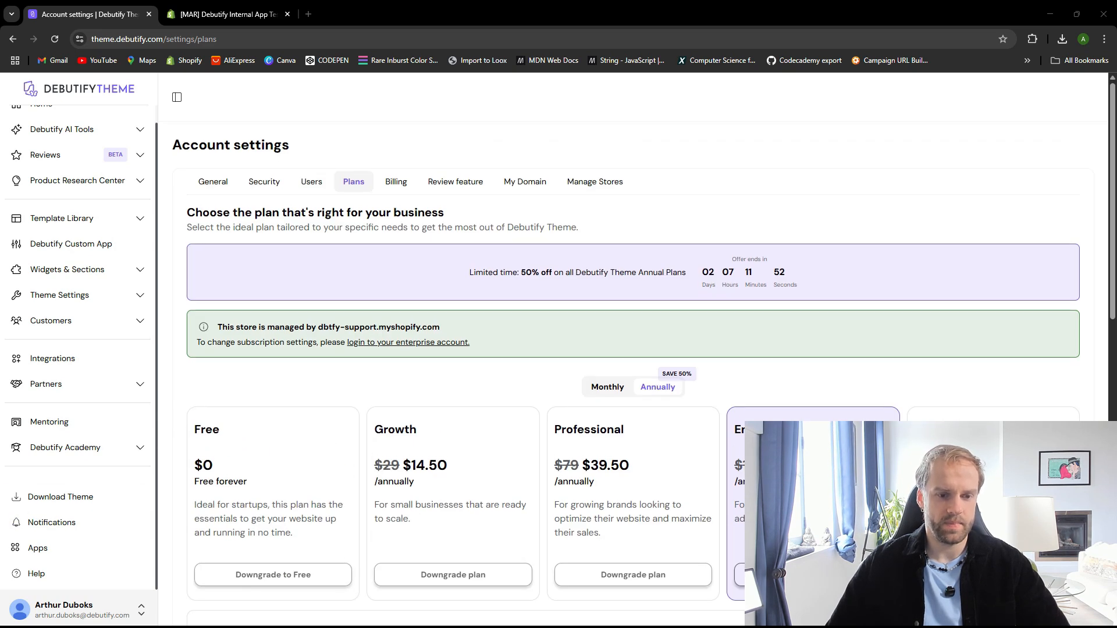
pyautogui.click(79, 614)
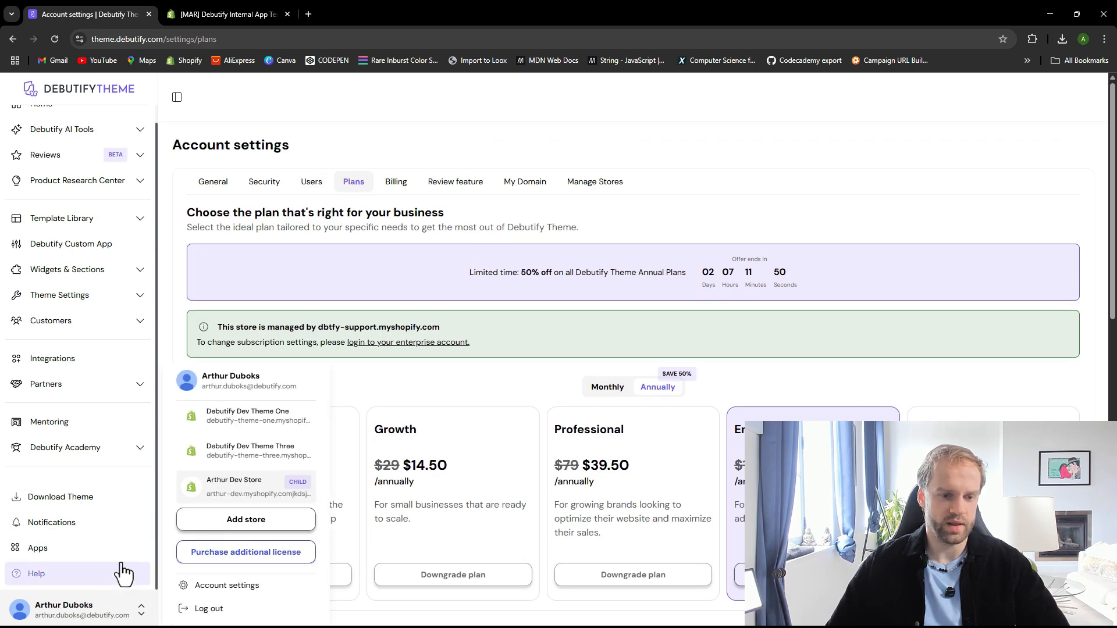
pyautogui.click(230, 587)
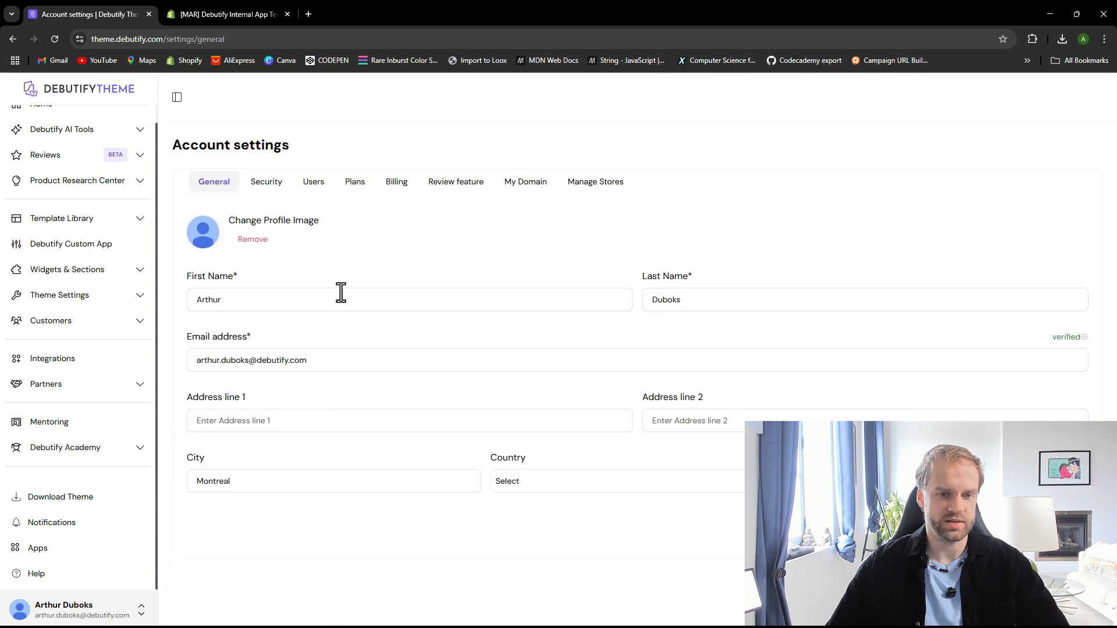
pyautogui.click(355, 182)
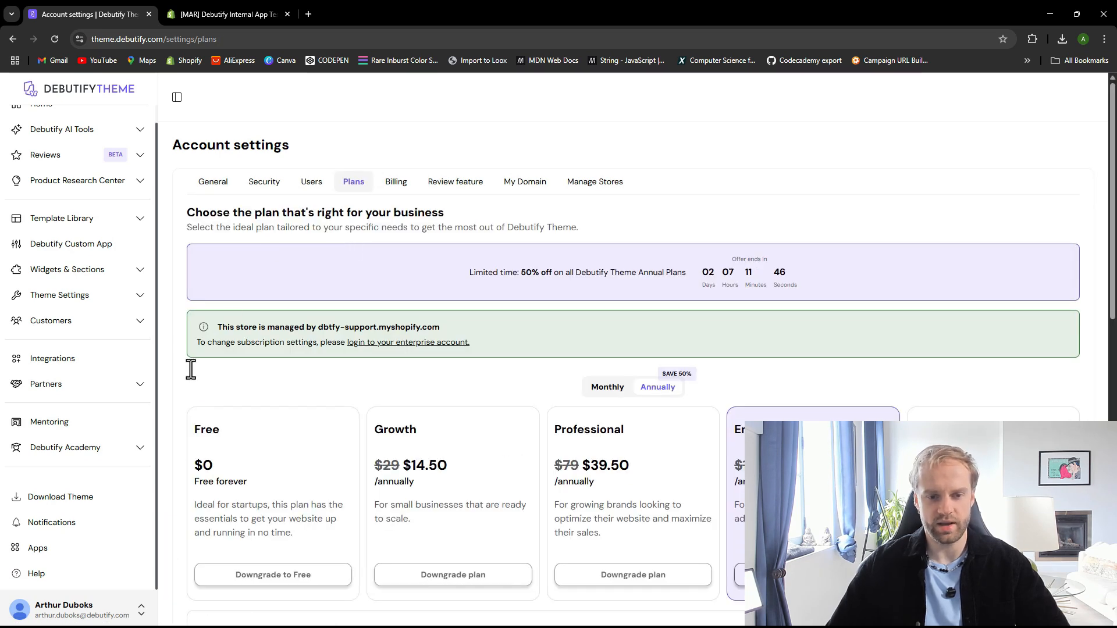
# Compare the prices and descriptions of the Free, Growth, Professional, Enterprise and Custom plans
pyautogui.scroll(-1, 174, 401)
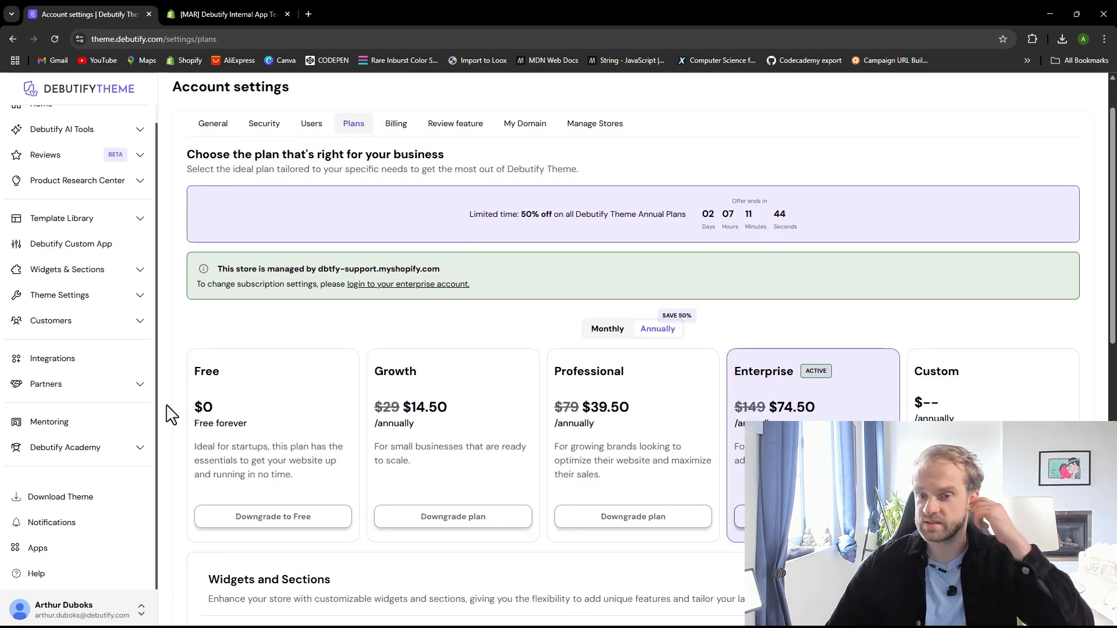
pyautogui.scroll(-2, 245, 407)
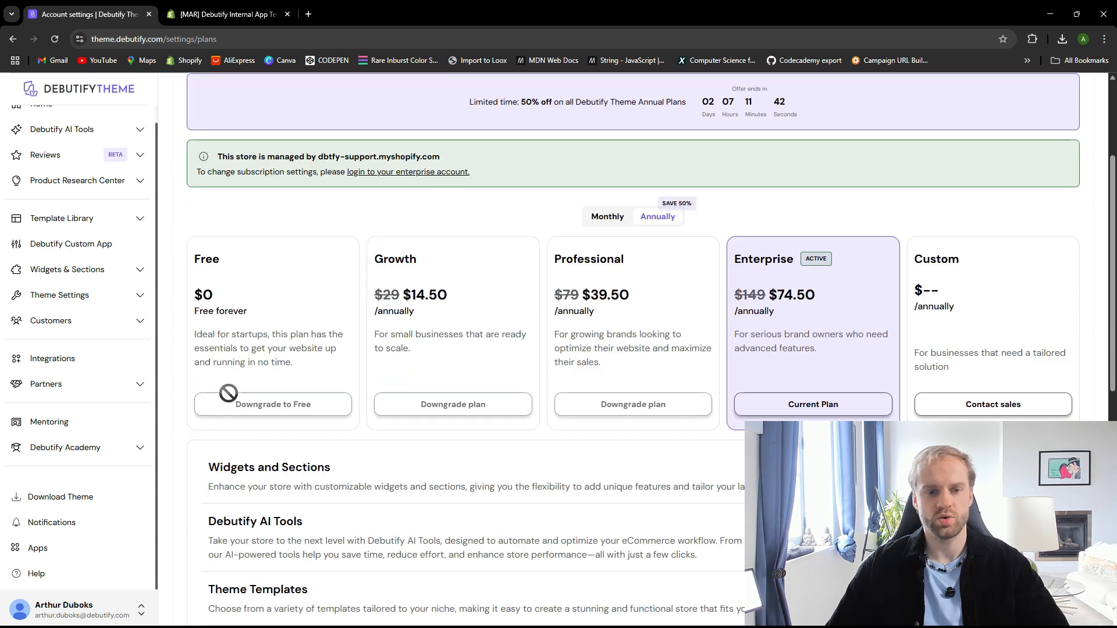
pyautogui.scroll(1, 207, 375)
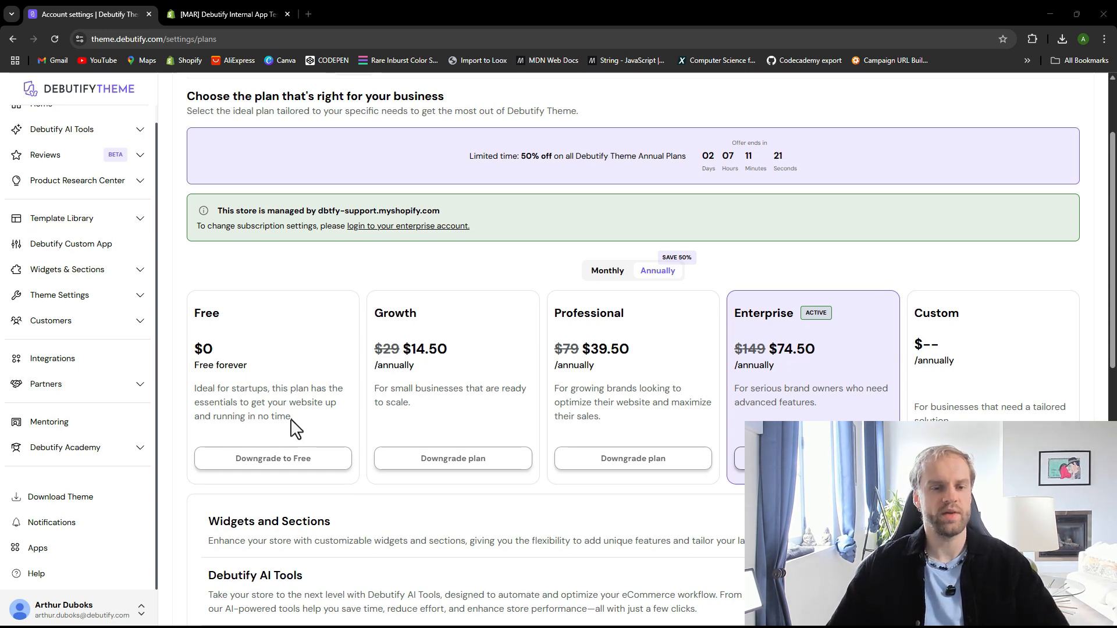
pyautogui.scroll(-2, 274, 436)
pyautogui.scroll(1, 271, 437)
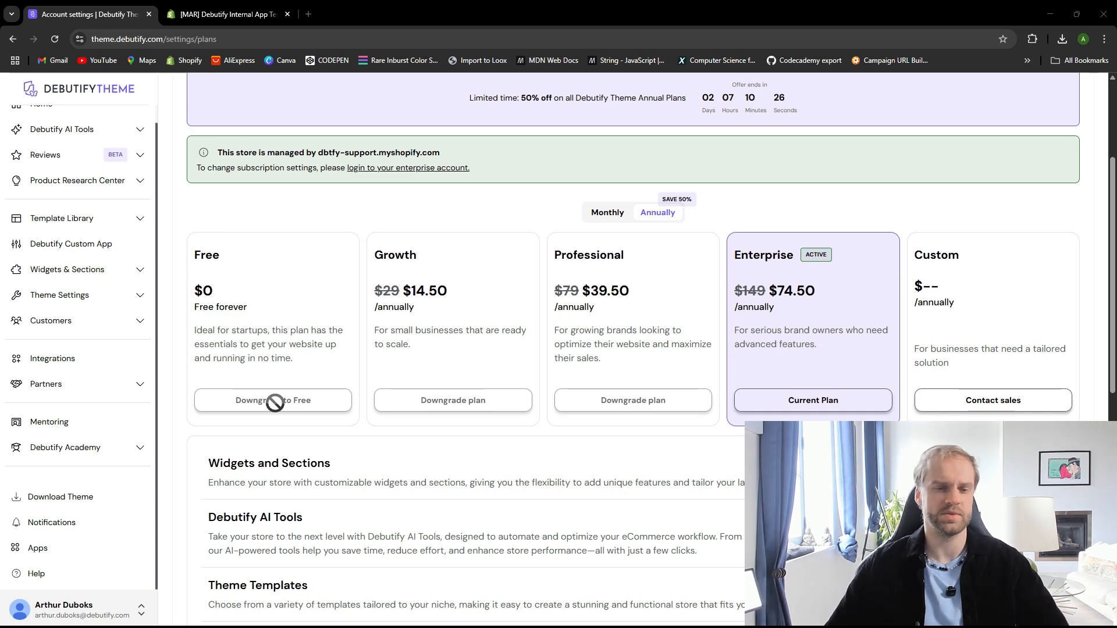
pyautogui.scroll(-2, 250, 477)
pyautogui.scroll(3, 242, 495)
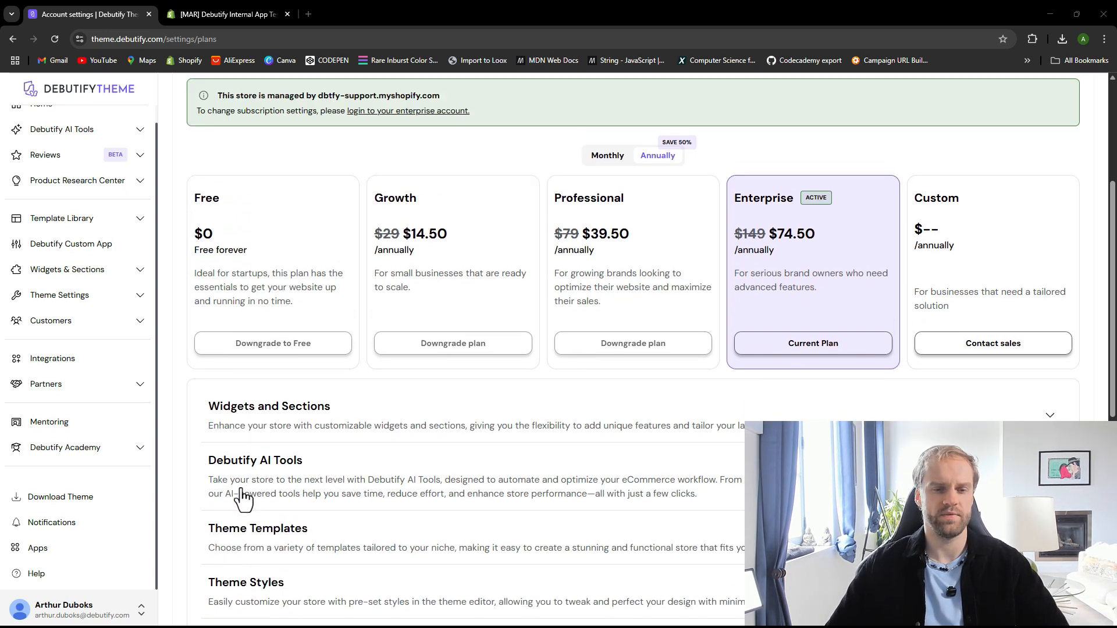
pyautogui.scroll(-2, 253, 457)
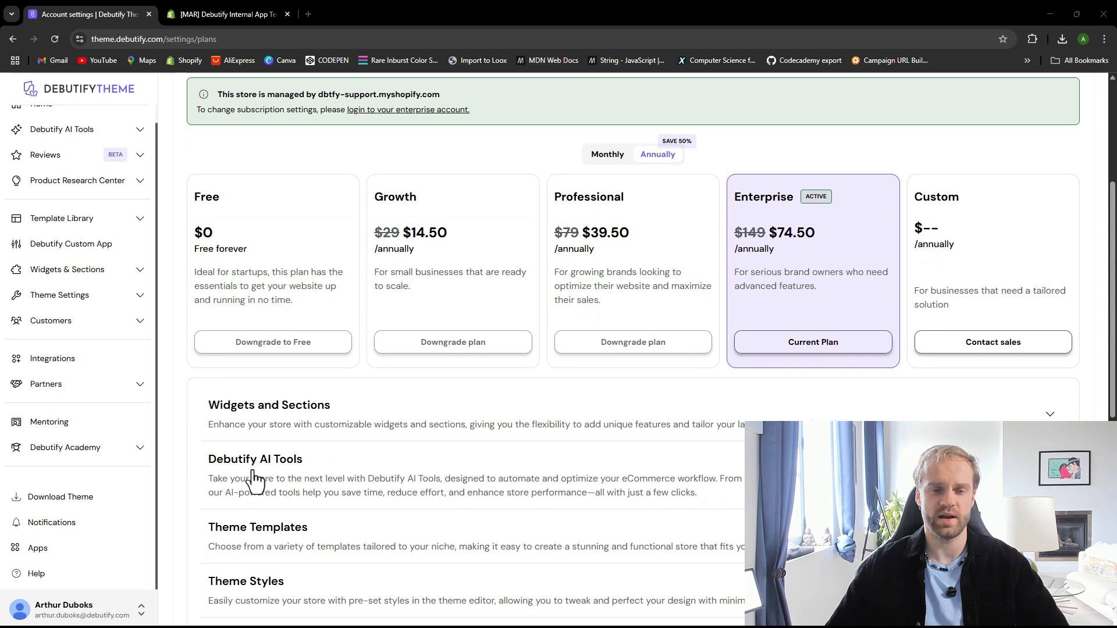
pyautogui.scroll(-3, 256, 471)
pyautogui.scroll(4, 259, 442)
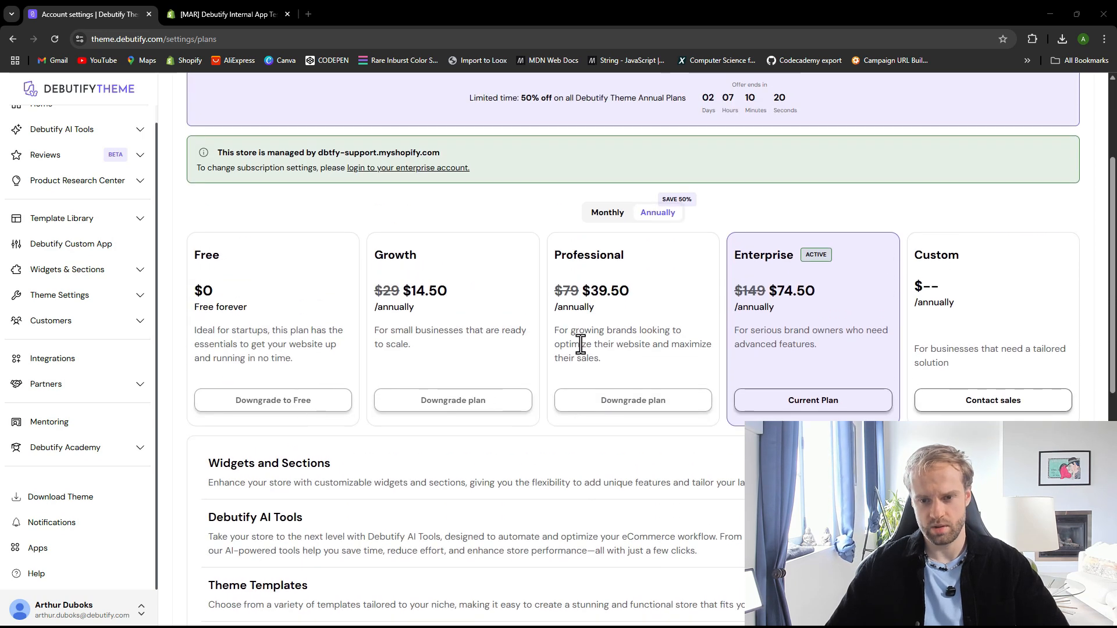
pyautogui.scroll(3, 623, 324)
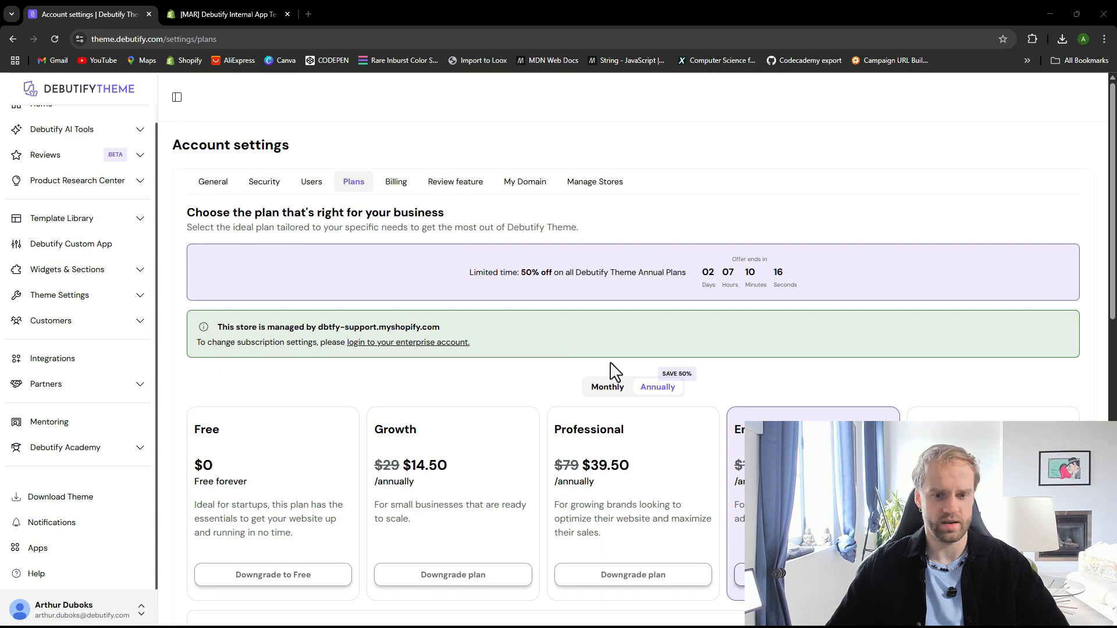
pyautogui.scroll(-4, 459, 335)
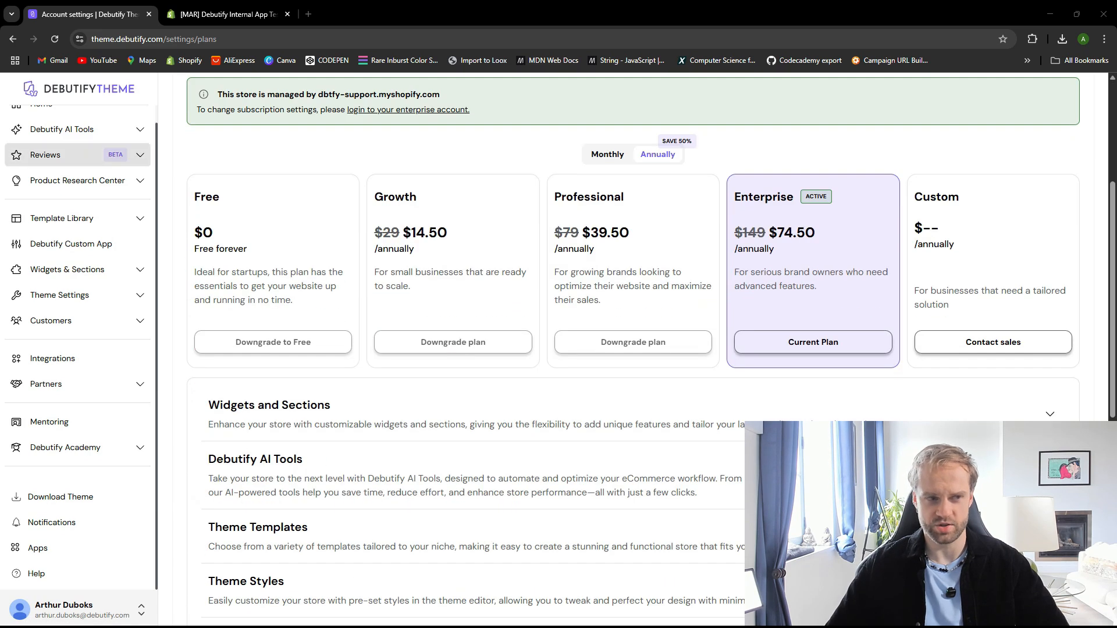
# Review which free and paid widgets and sections each plan includes in the comparison table
pyautogui.scroll(-4, 429, 361)
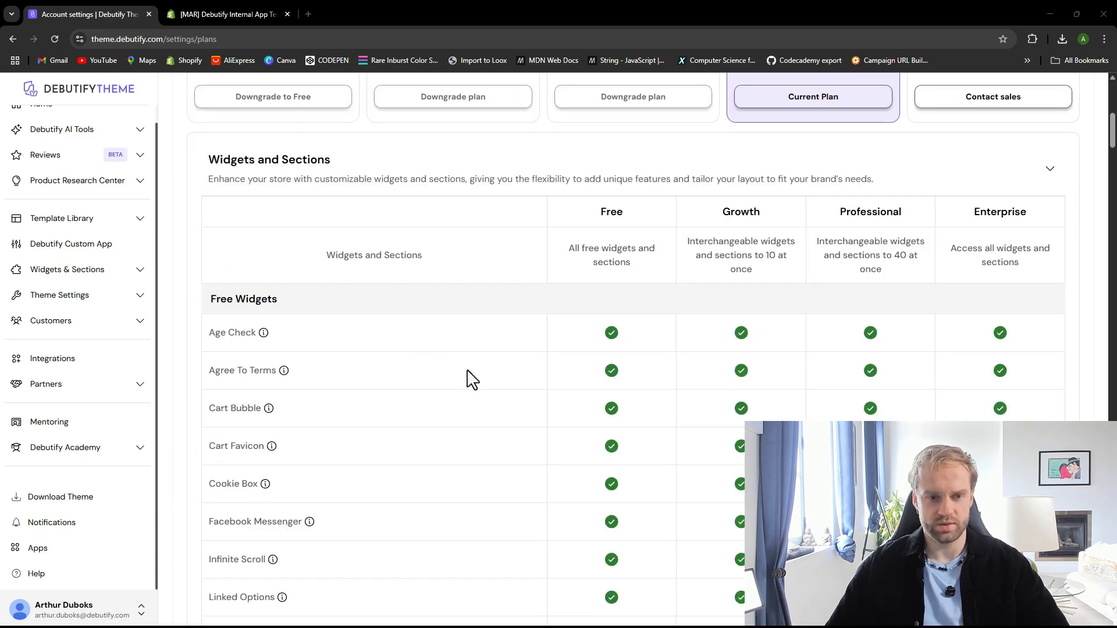
pyautogui.scroll(-1, 466, 378)
pyautogui.scroll(-5, 486, 379)
pyautogui.scroll(2, 476, 384)
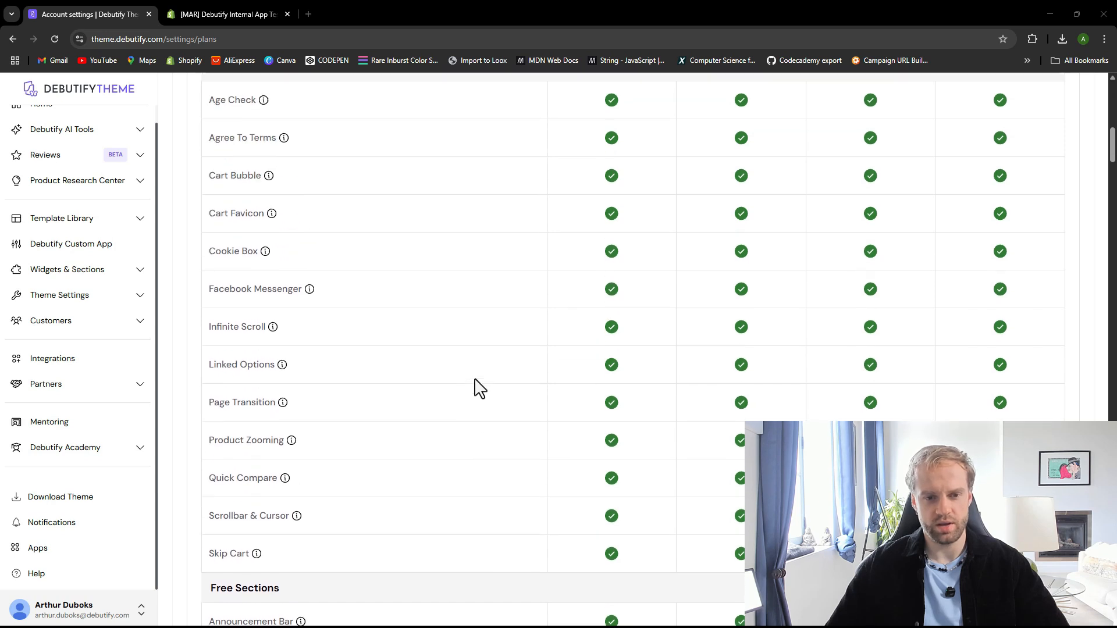
pyautogui.scroll(1, 480, 392)
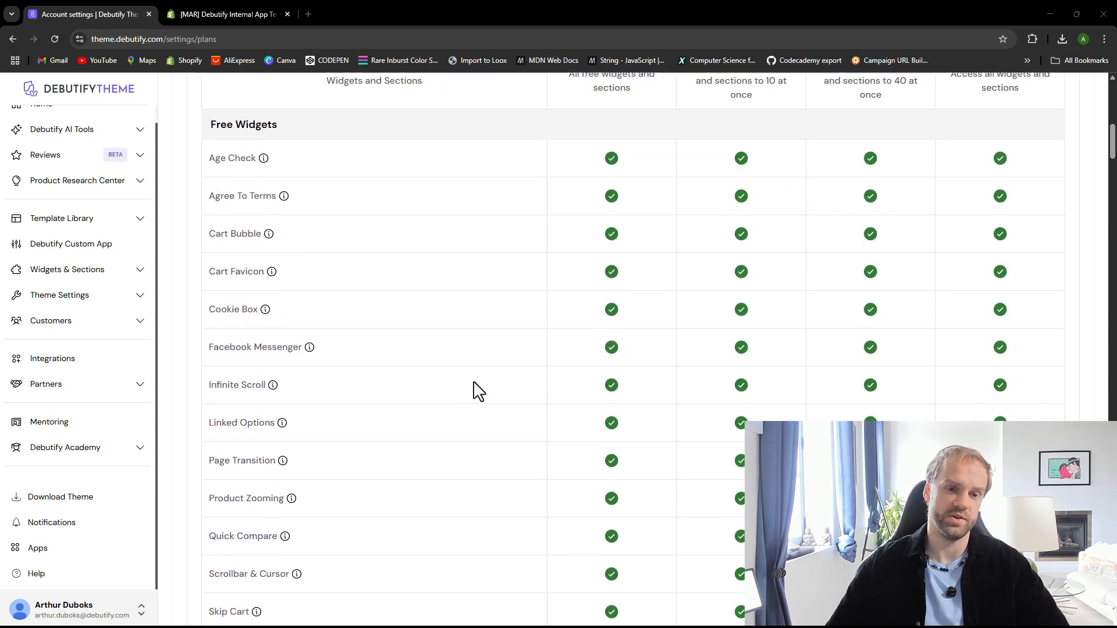
pyautogui.scroll(2, 442, 390)
pyautogui.scroll(-2, 407, 378)
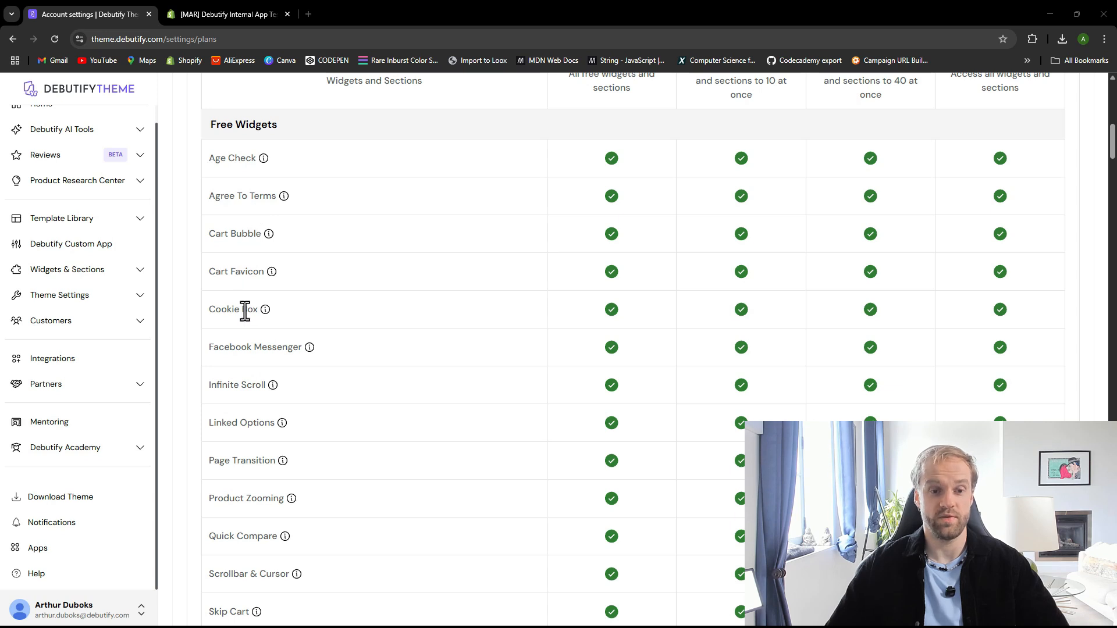
pyautogui.scroll(-1, 250, 497)
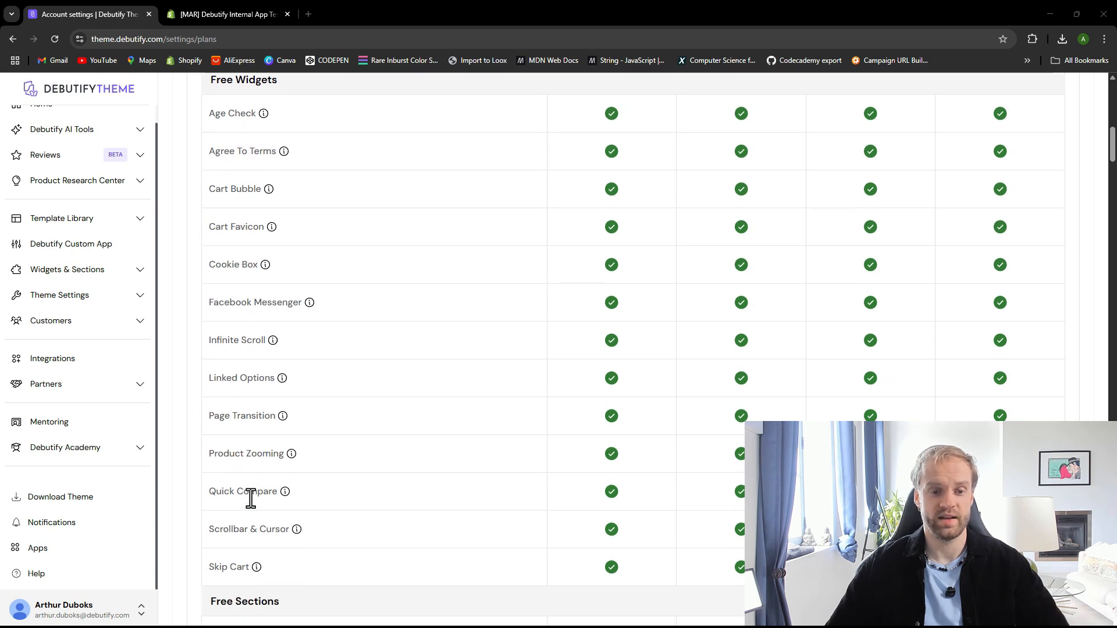
pyautogui.scroll(-1, 254, 518)
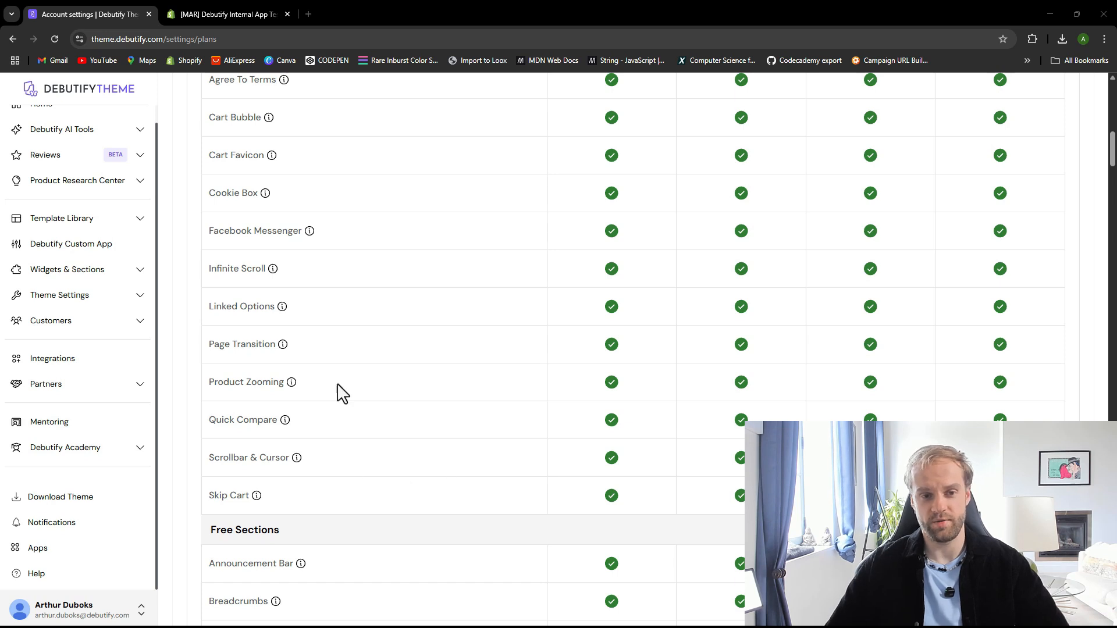
pyautogui.scroll(3, 329, 375)
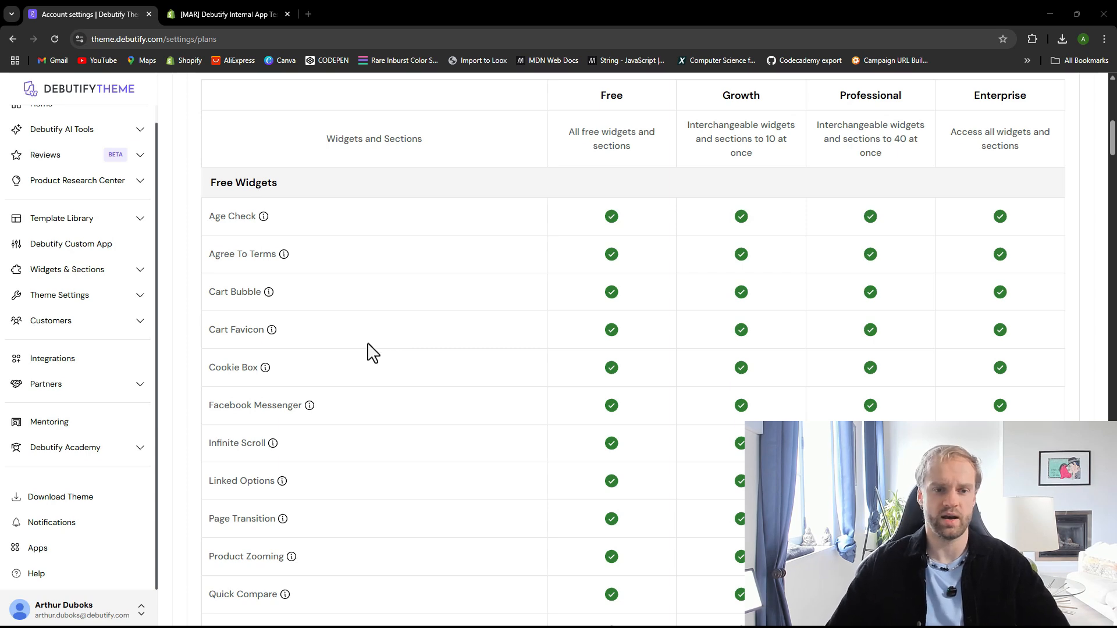
pyautogui.scroll(5, 337, 302)
pyautogui.scroll(-7, 389, 314)
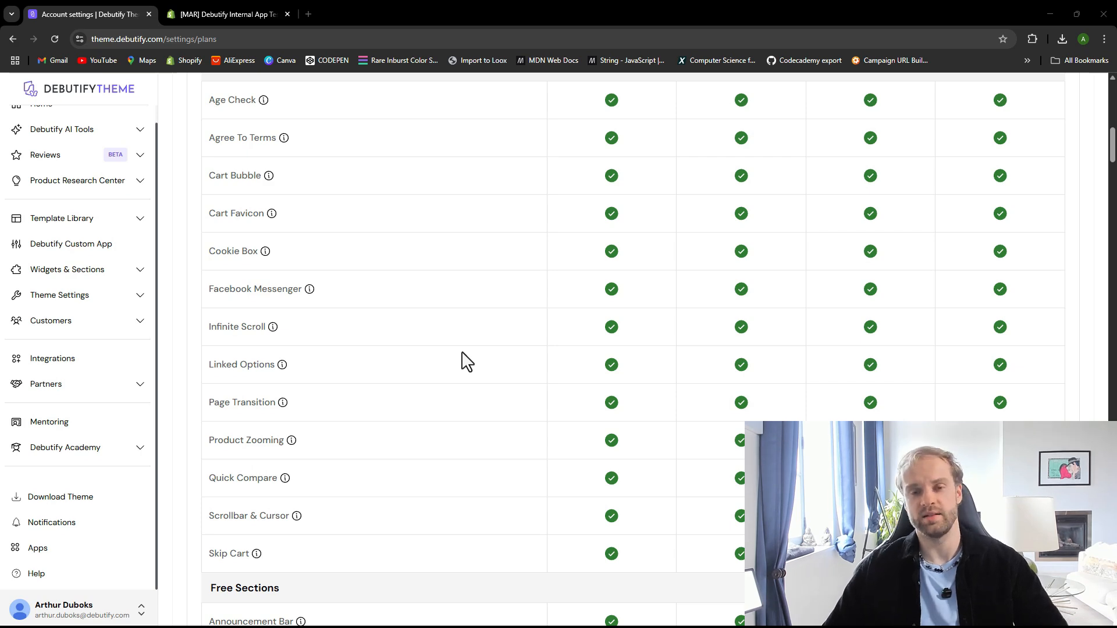
pyautogui.scroll(-6, 467, 362)
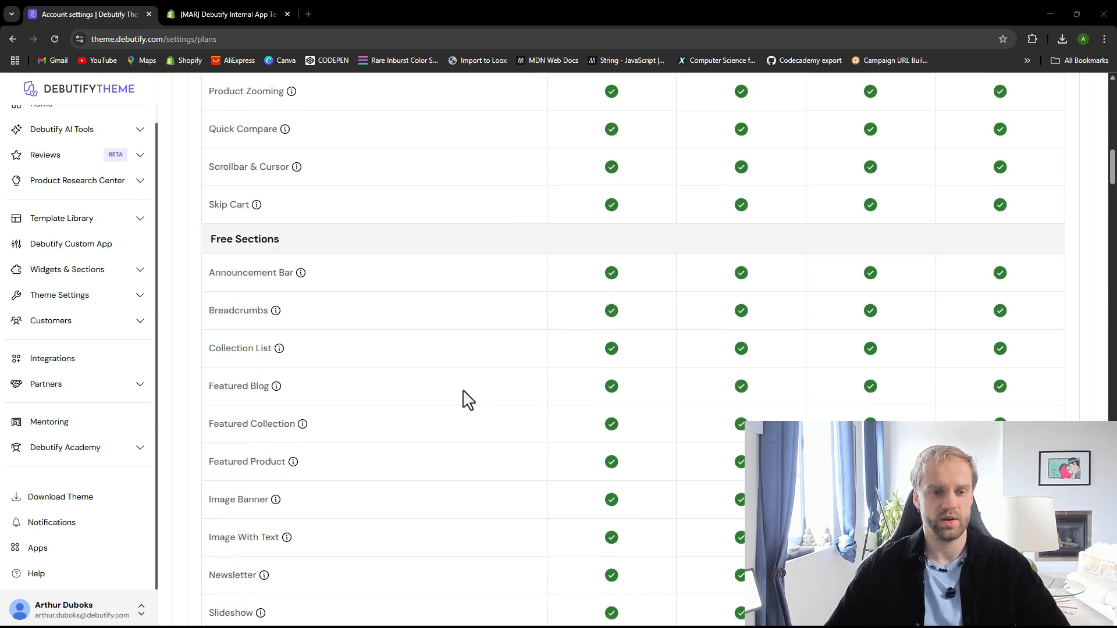
pyautogui.scroll(-5, 469, 396)
pyautogui.scroll(3, 471, 392)
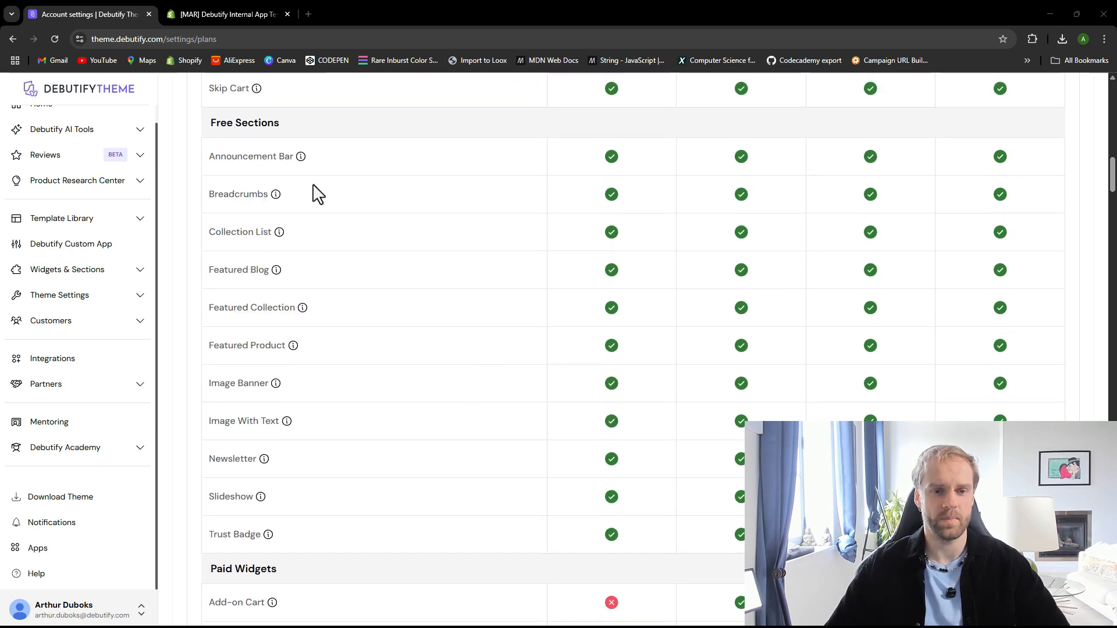
pyautogui.scroll(-8, 367, 294)
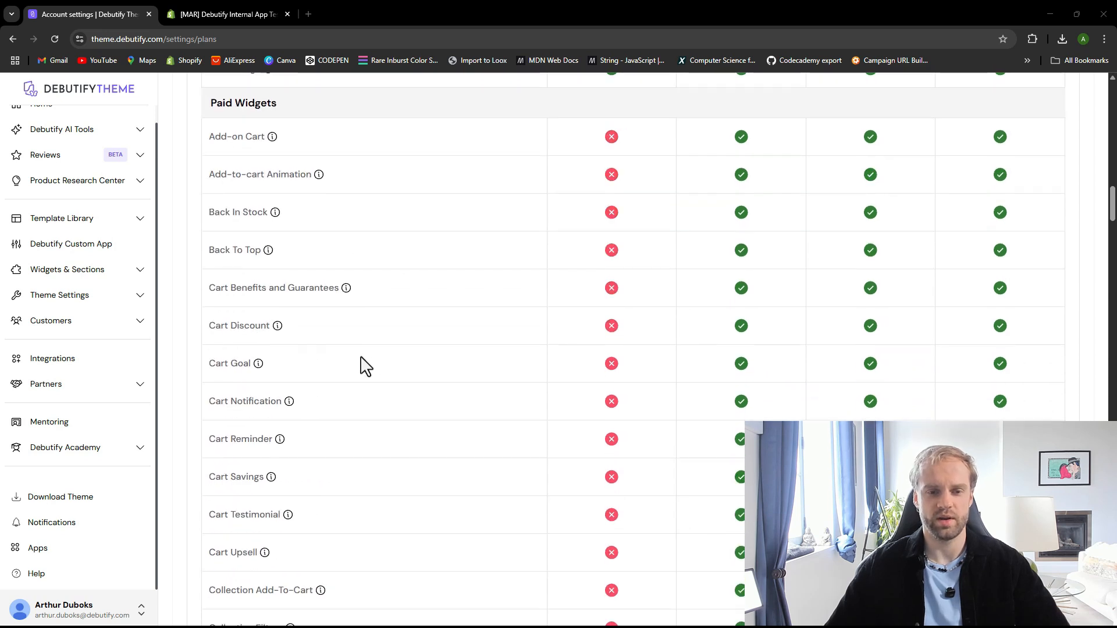
pyautogui.scroll(-3, 364, 367)
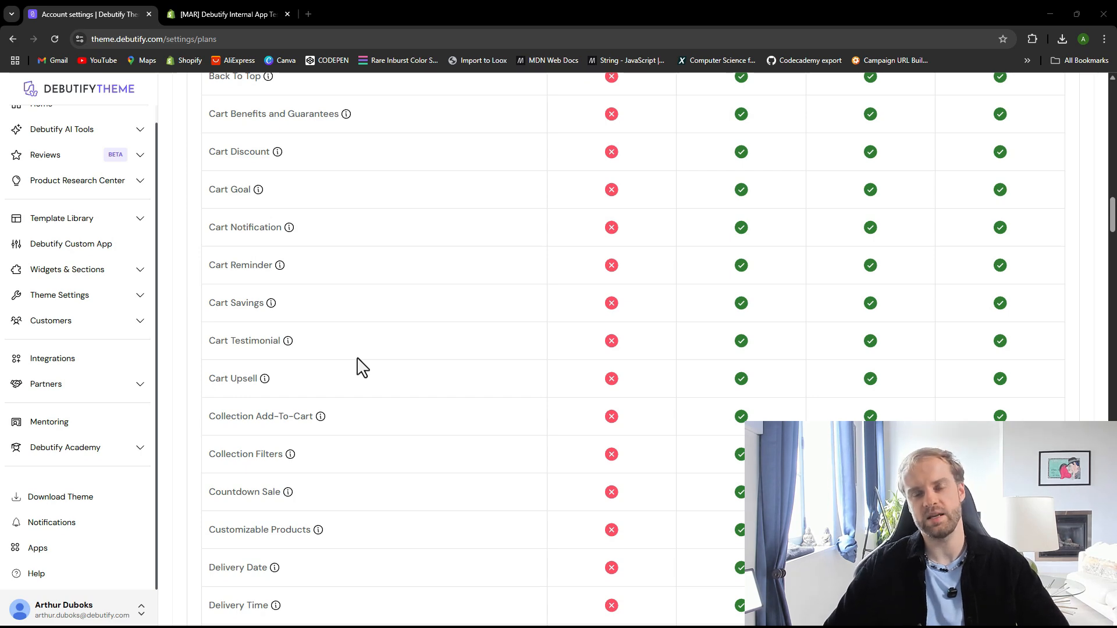
pyautogui.scroll(20, 362, 367)
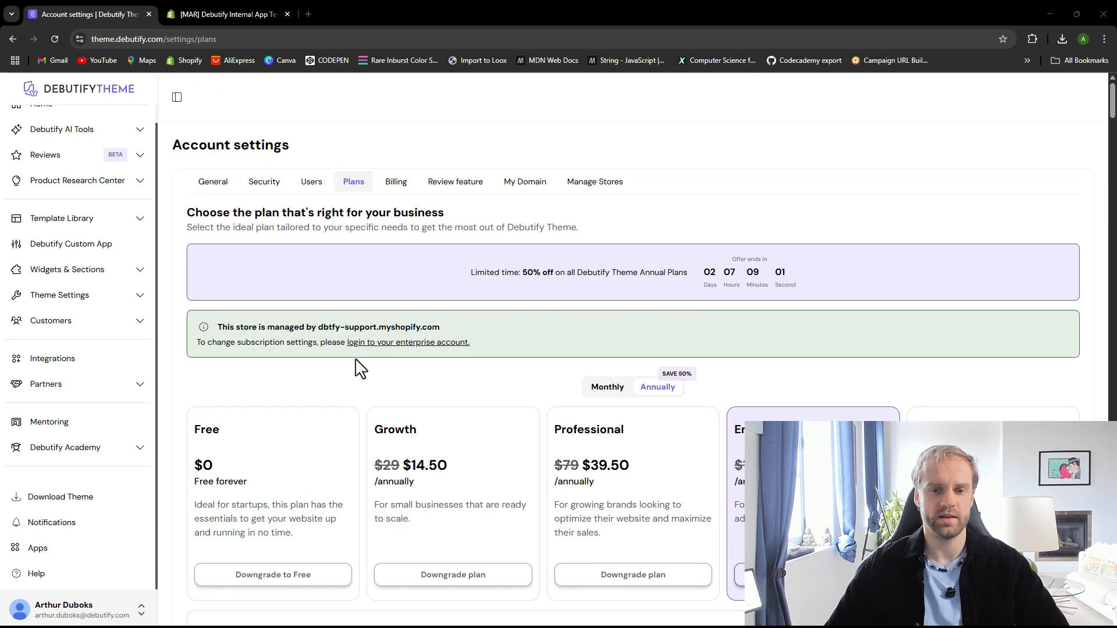
# Examine which theme templates and theme styles are available in each plan
pyautogui.scroll(-3, 360, 367)
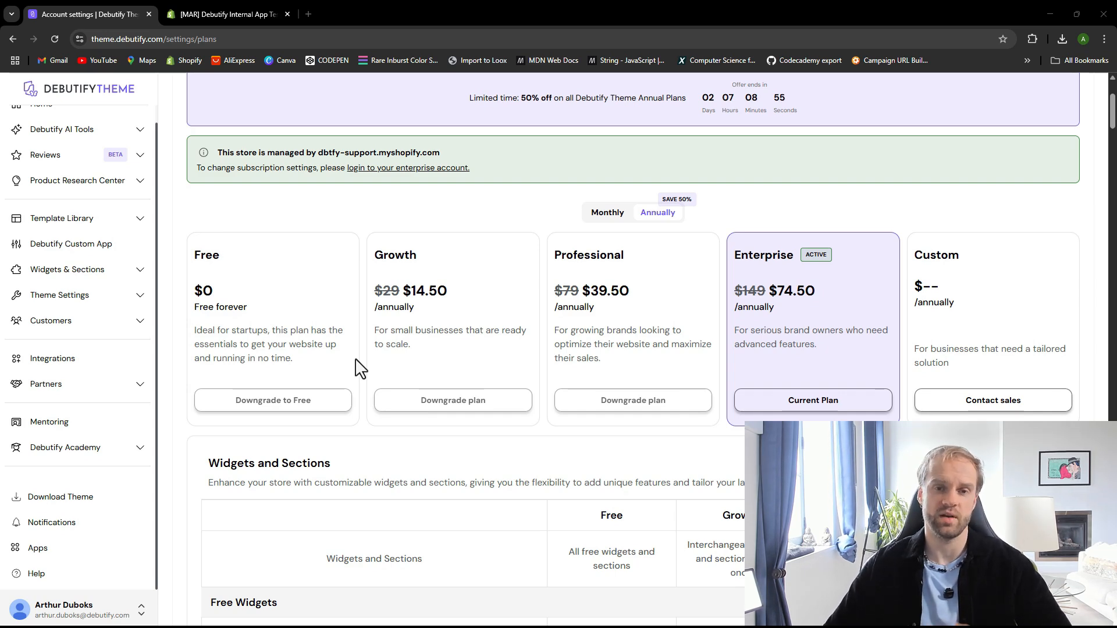
pyautogui.scroll(-3, 361, 367)
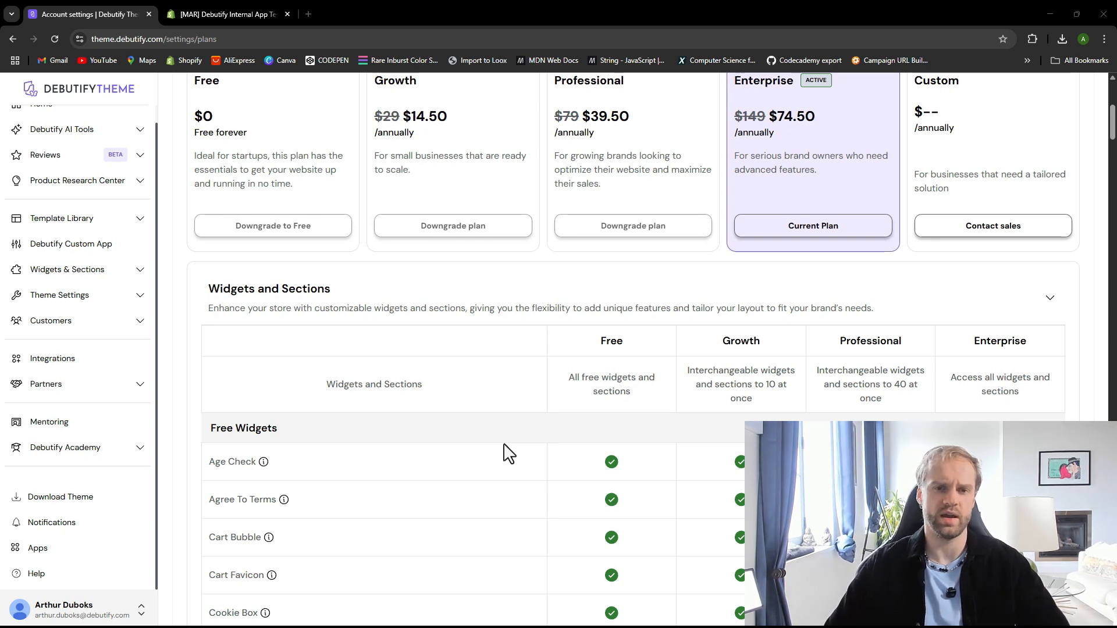
pyautogui.scroll(-3, 502, 453)
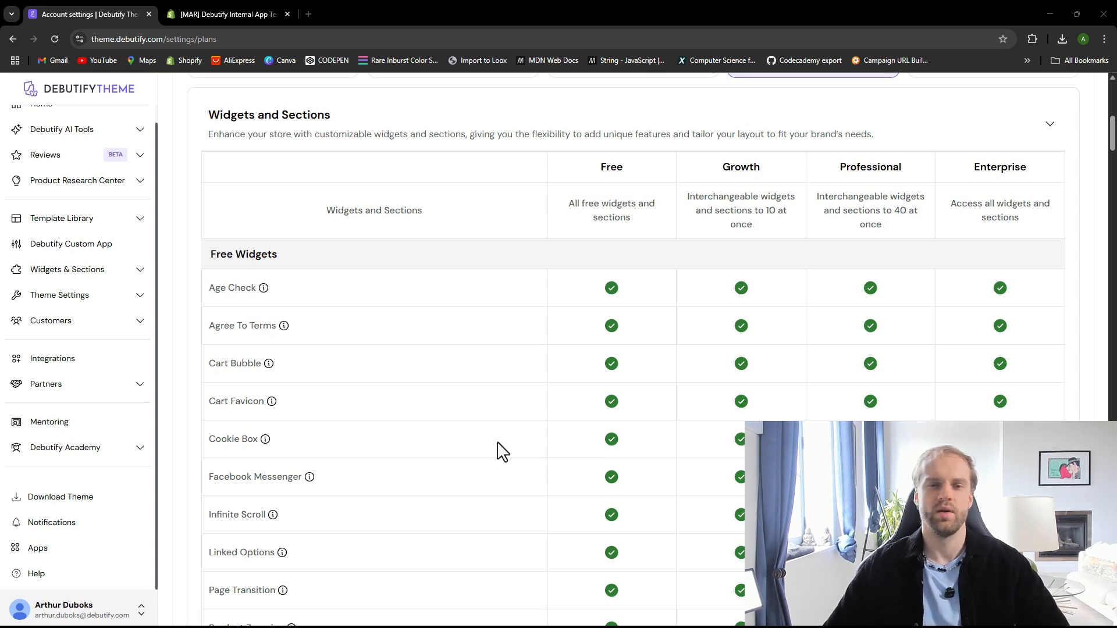
pyautogui.scroll(-20, 375, 416)
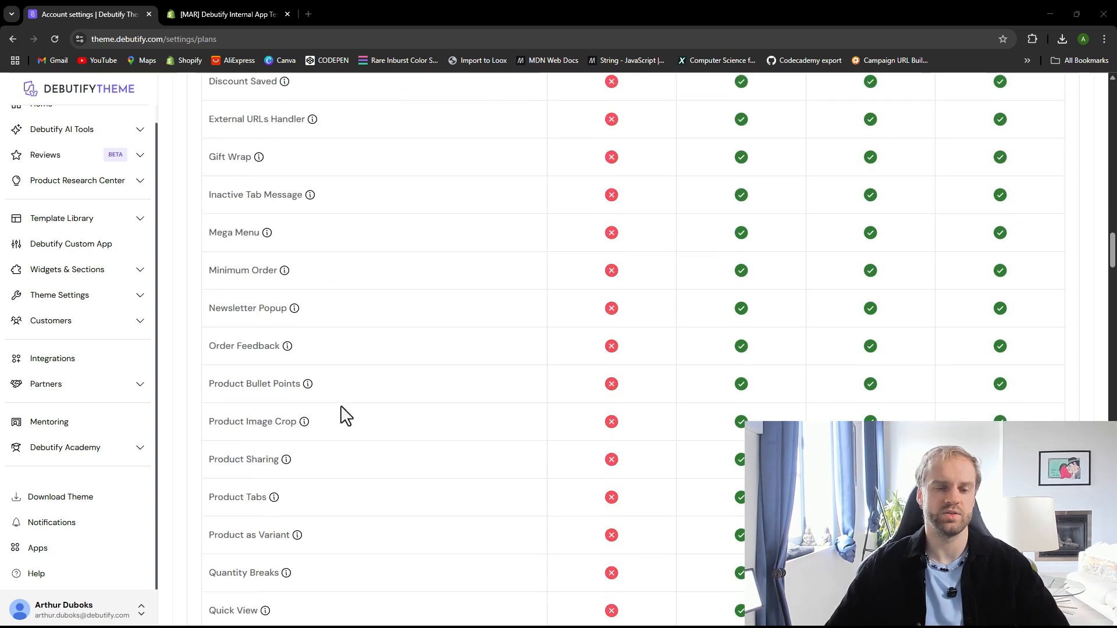
pyautogui.scroll(-4, 376, 418)
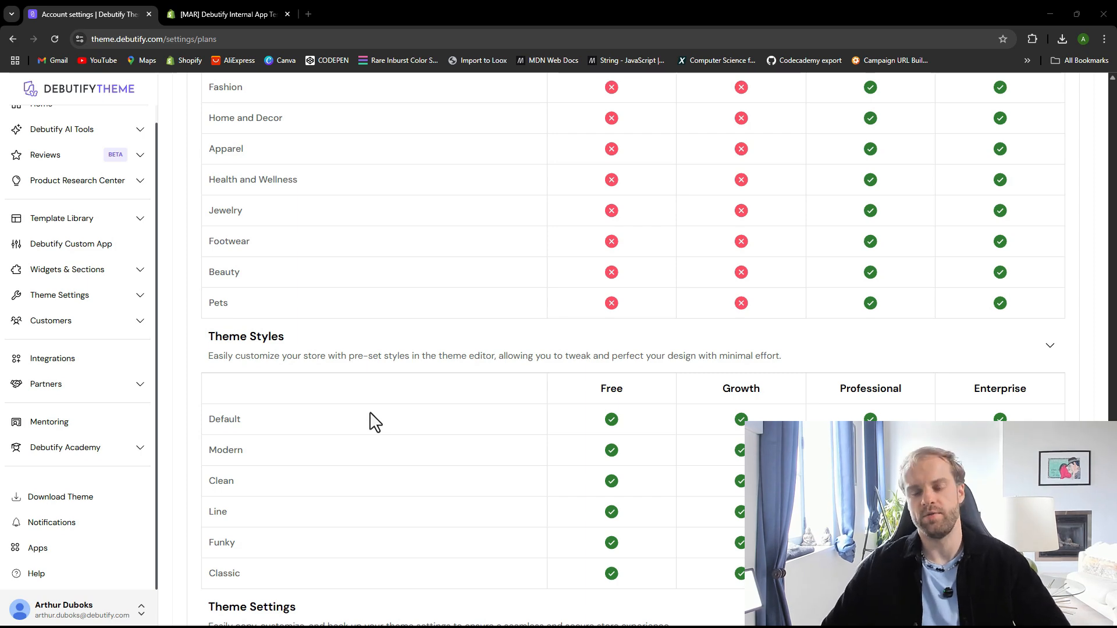
pyautogui.scroll(20, 396, 413)
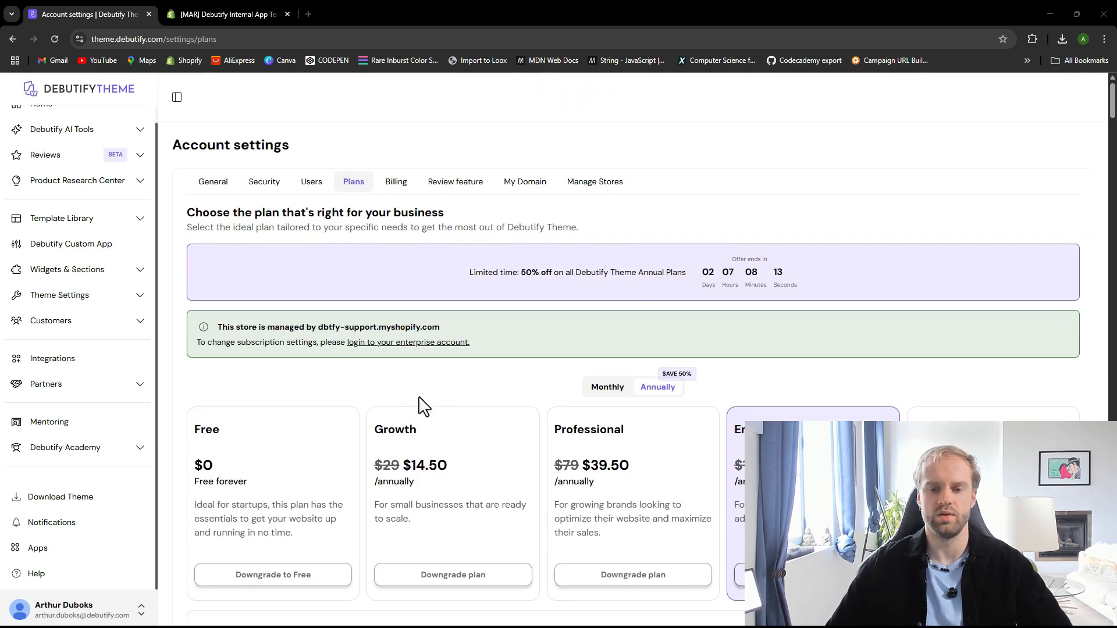
# Scroll through the remaining plan comparison categories, from widgets and AI tools to theme settings and support
pyautogui.scroll(-5, 419, 405)
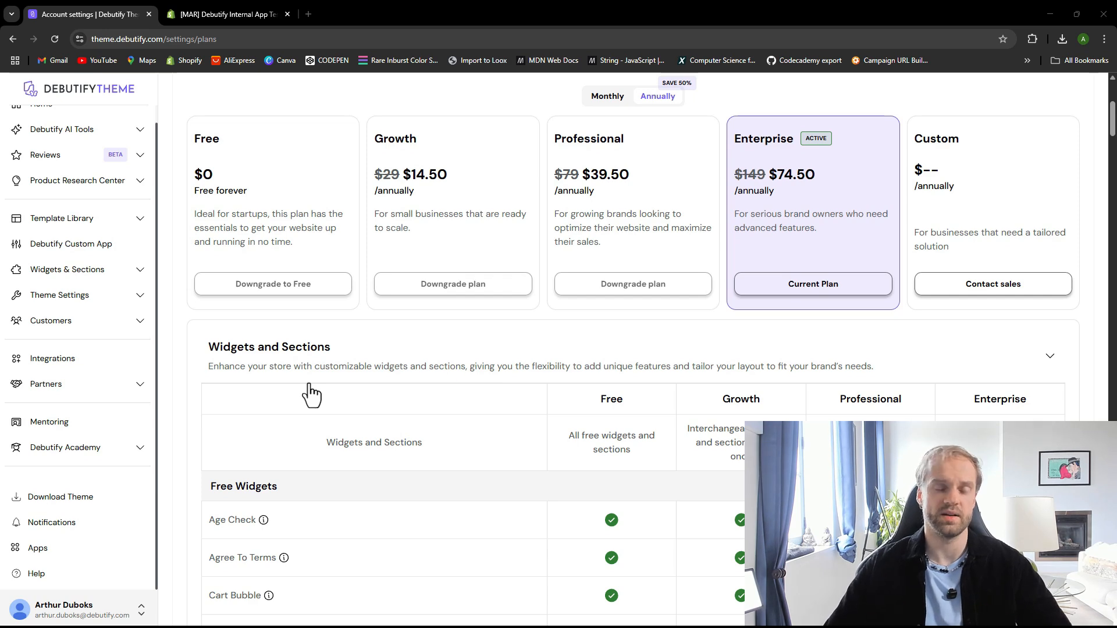
pyautogui.scroll(-12, 386, 382)
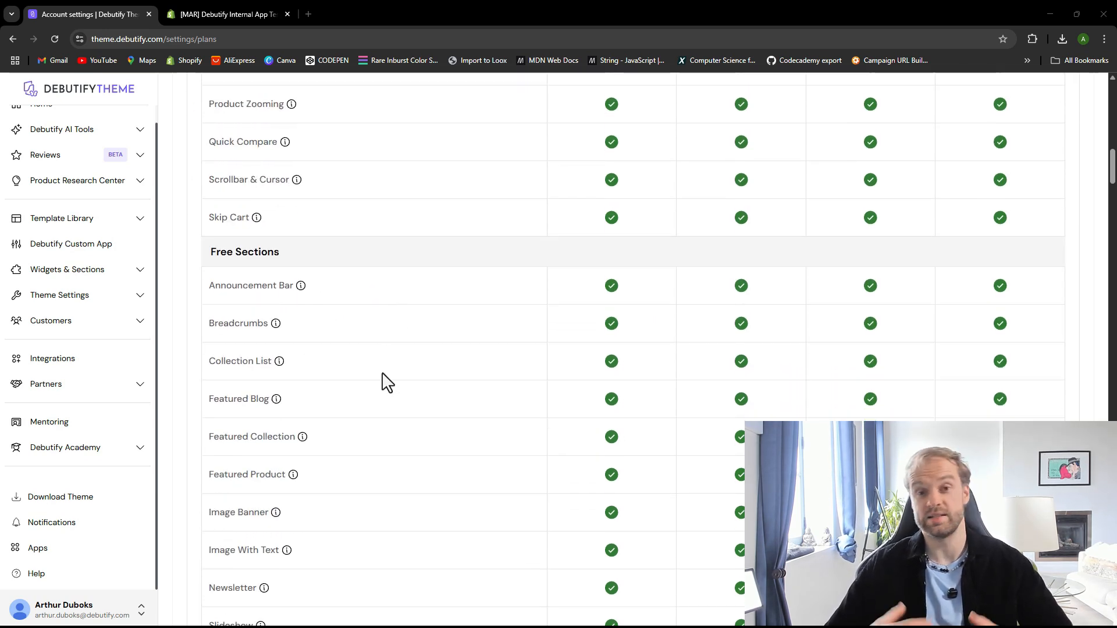
pyautogui.scroll(-15, 381, 381)
pyautogui.scroll(-10, 374, 408)
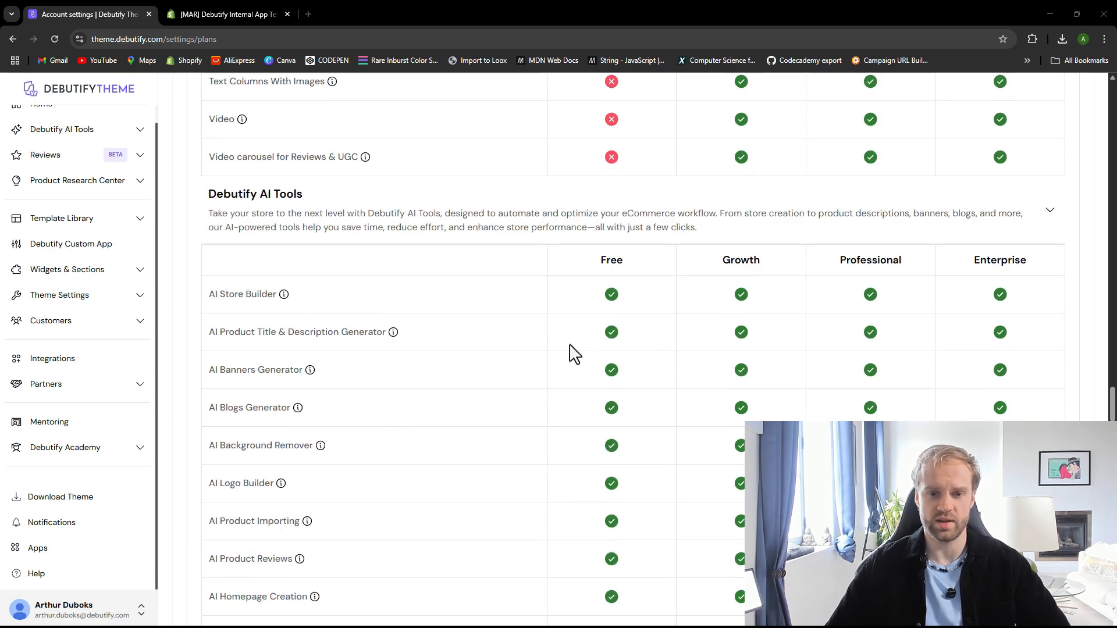
pyautogui.scroll(-15, 606, 372)
pyautogui.scroll(-5, 622, 385)
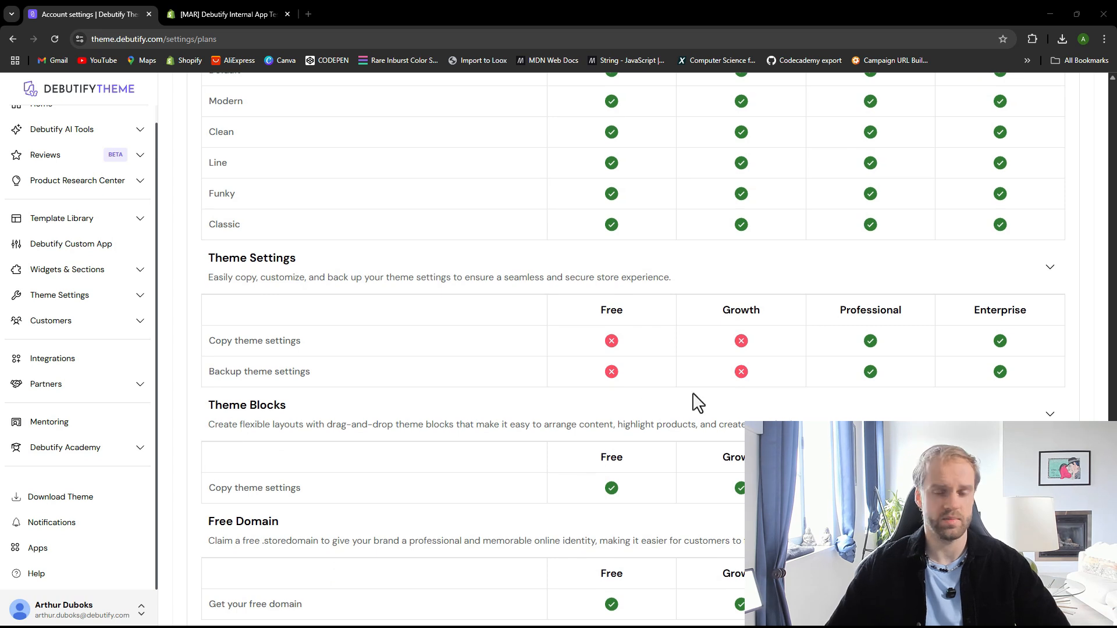
pyautogui.scroll(-10, 481, 394)
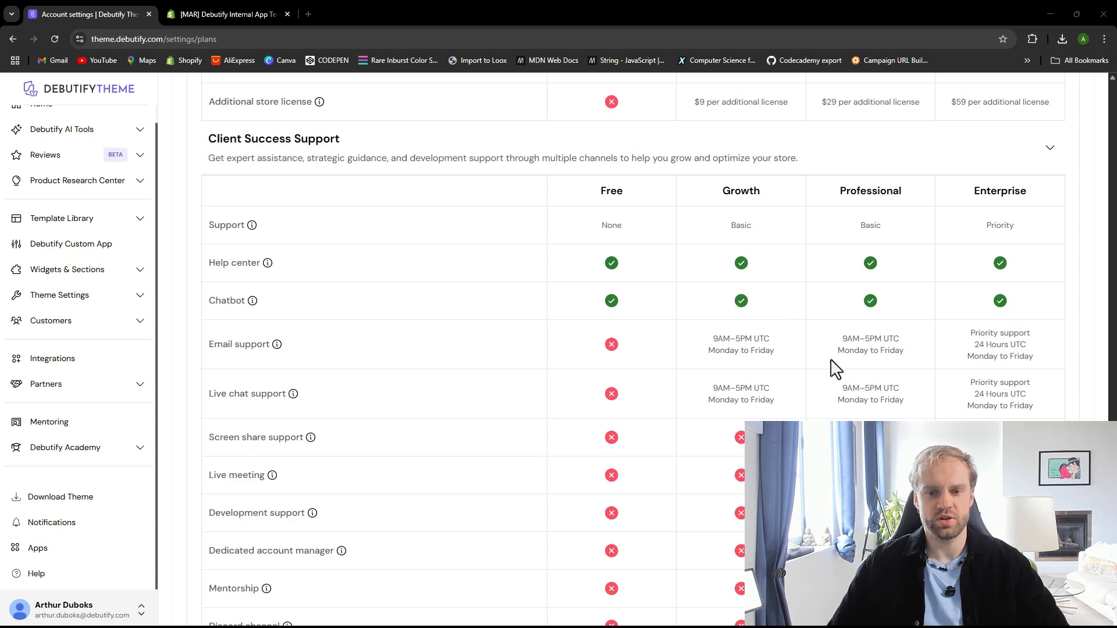
# Review the store license limits and client success support levels for each plan, then return to the plan cards
pyautogui.scroll(2, 818, 370)
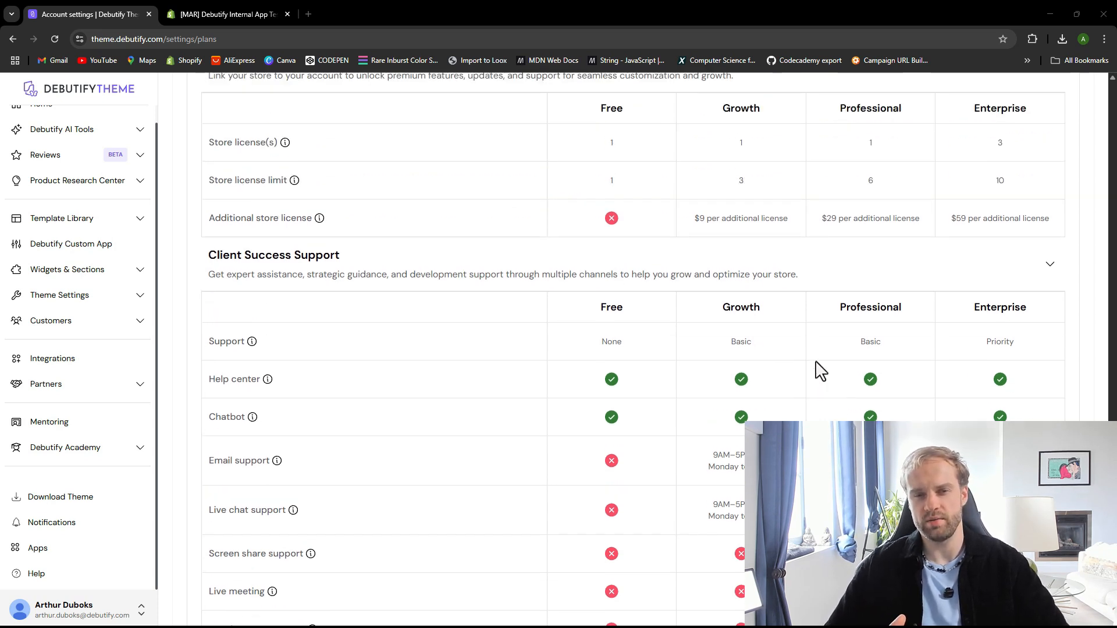
pyautogui.scroll(-2, 815, 369)
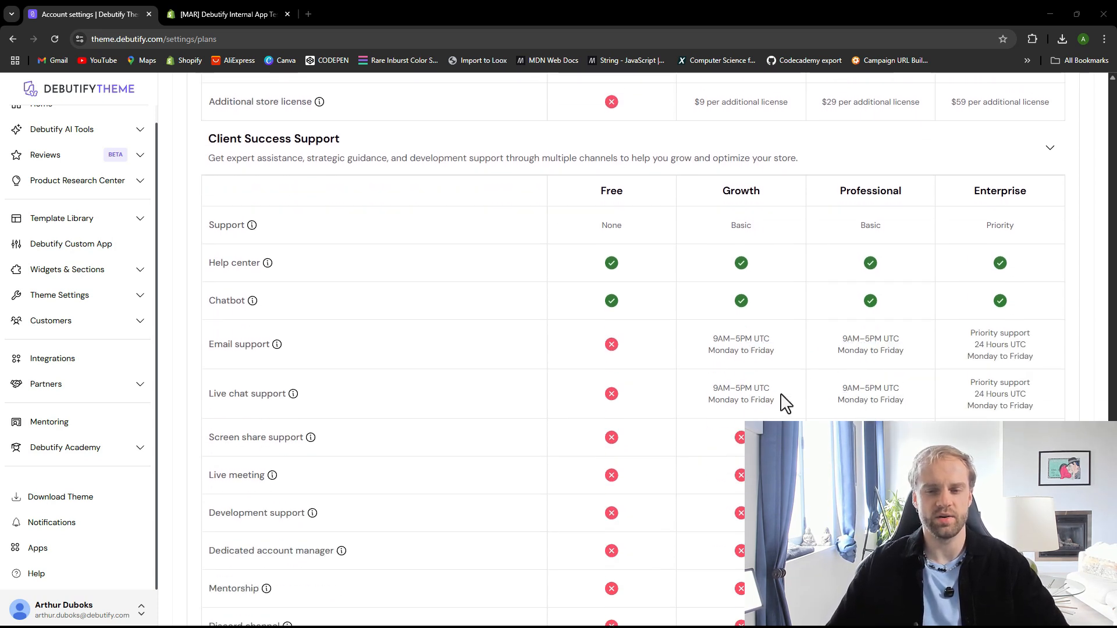
pyautogui.scroll(-2, 798, 399)
pyautogui.scroll(4, 800, 401)
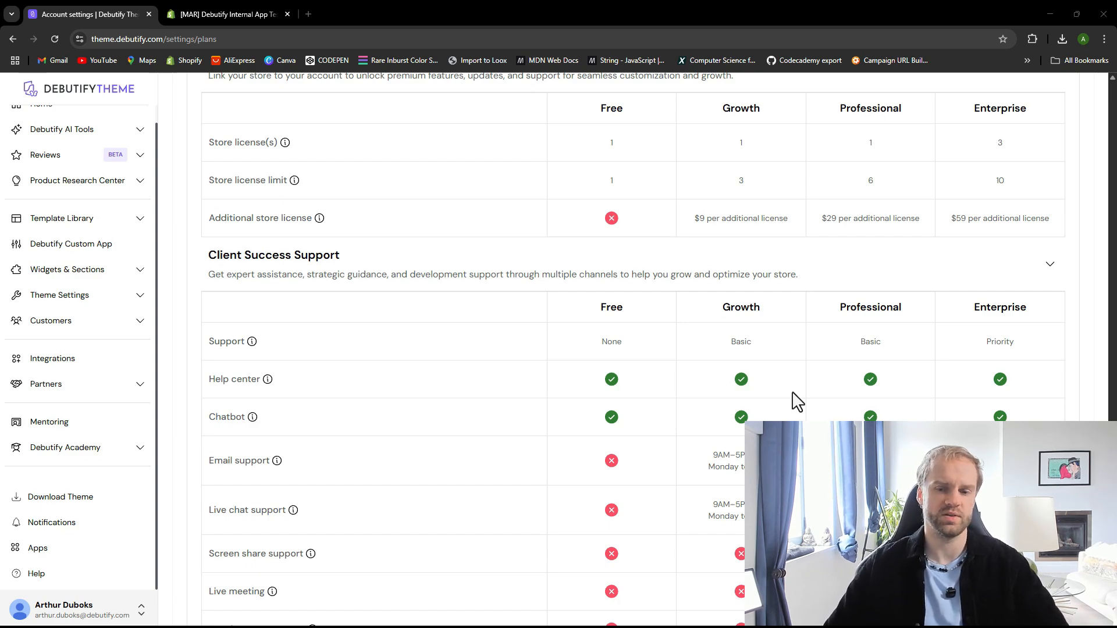
pyautogui.scroll(20, 794, 400)
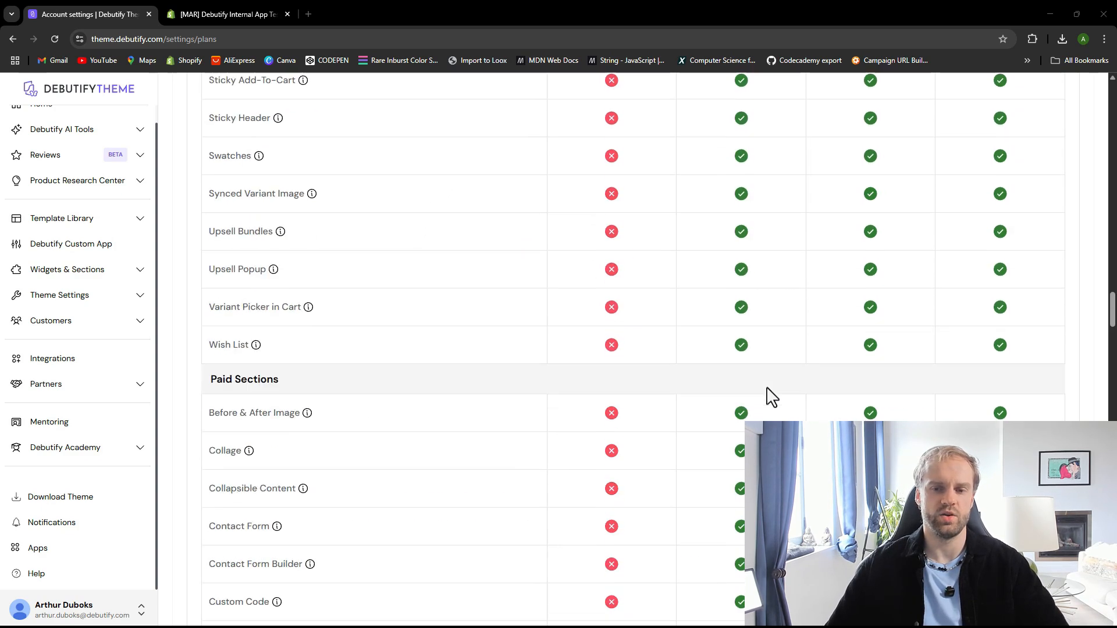
pyautogui.scroll(15, 768, 395)
pyautogui.scroll(-3, 757, 394)
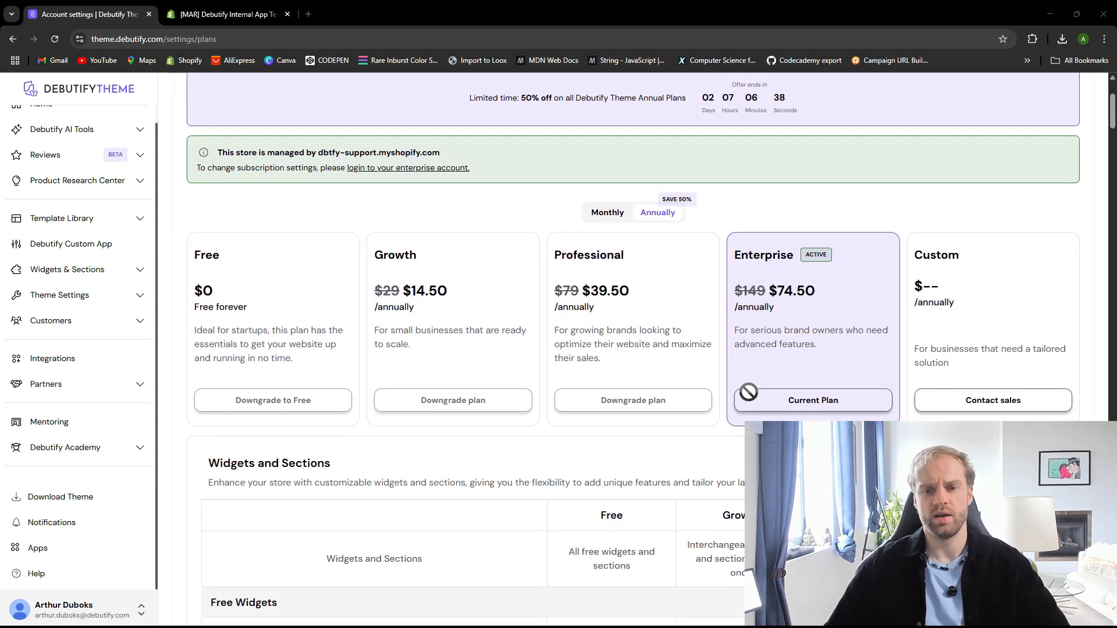
pyautogui.scroll(-1, 738, 356)
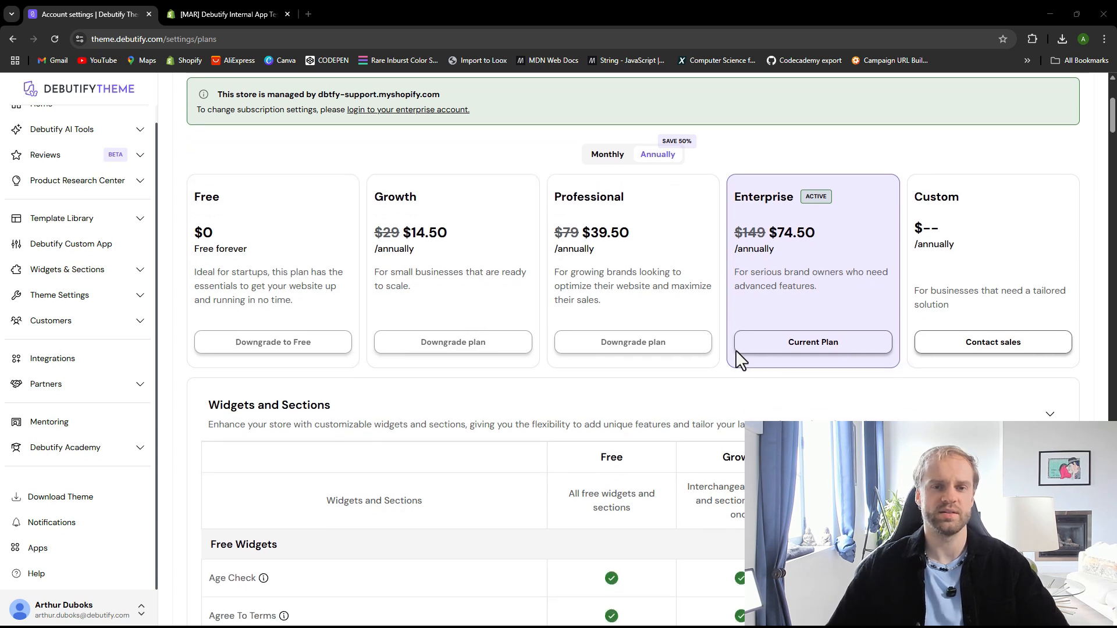
pyautogui.scroll(1, 738, 357)
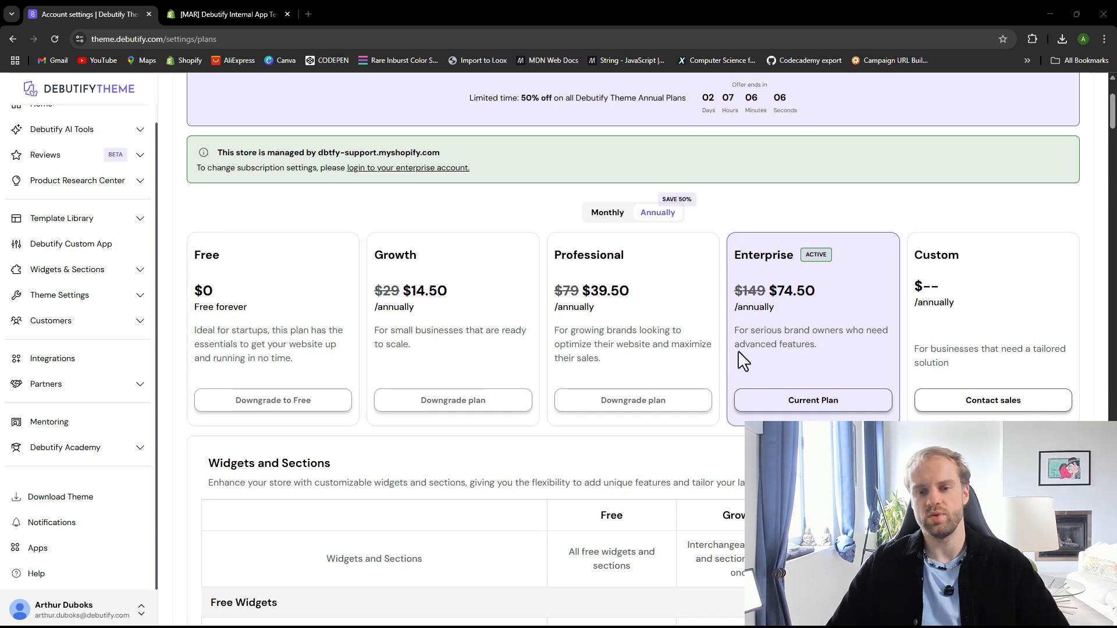
# Recheck the paid widgets and support rows, then compare plan prices under Monthly and Annually billing
pyautogui.scroll(-13, 738, 358)
pyautogui.scroll(-15, 739, 368)
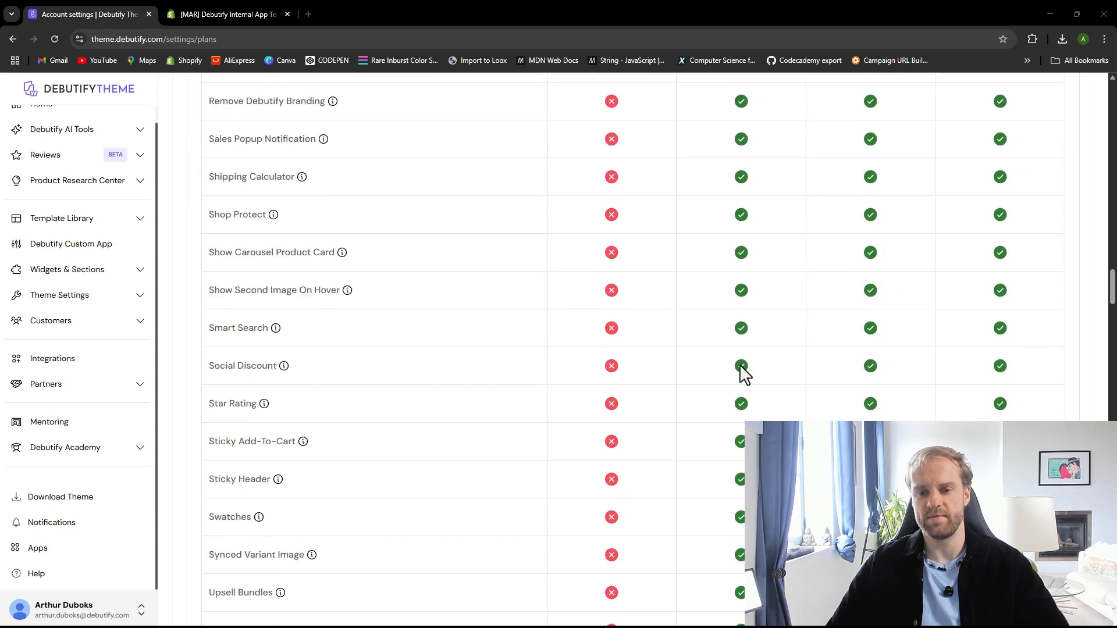
pyautogui.scroll(-12, 742, 375)
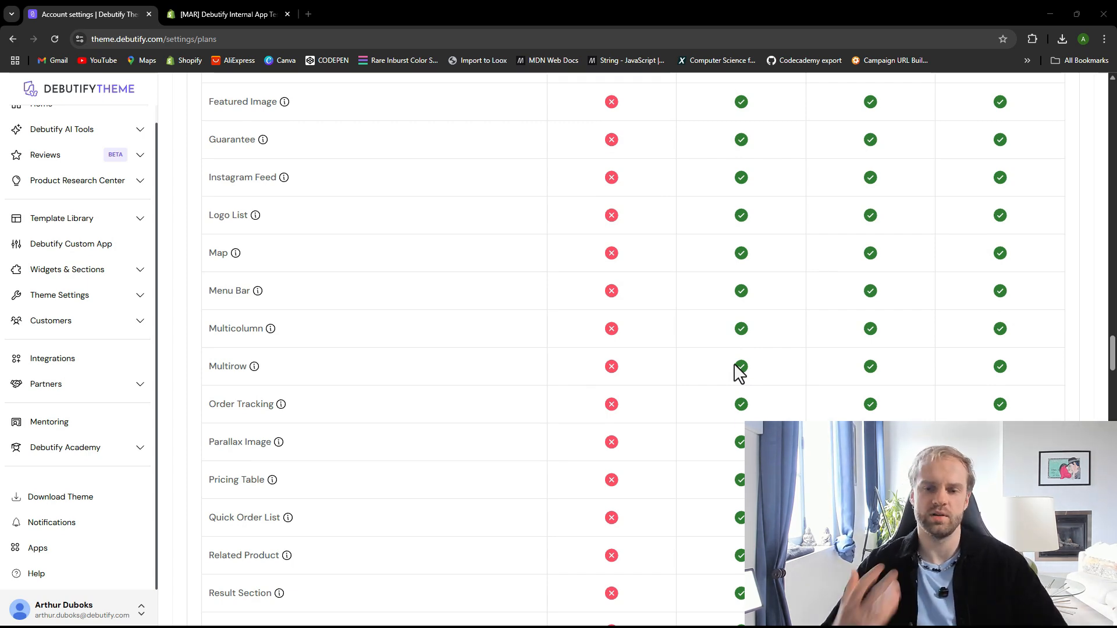
pyautogui.scroll(-20, 739, 373)
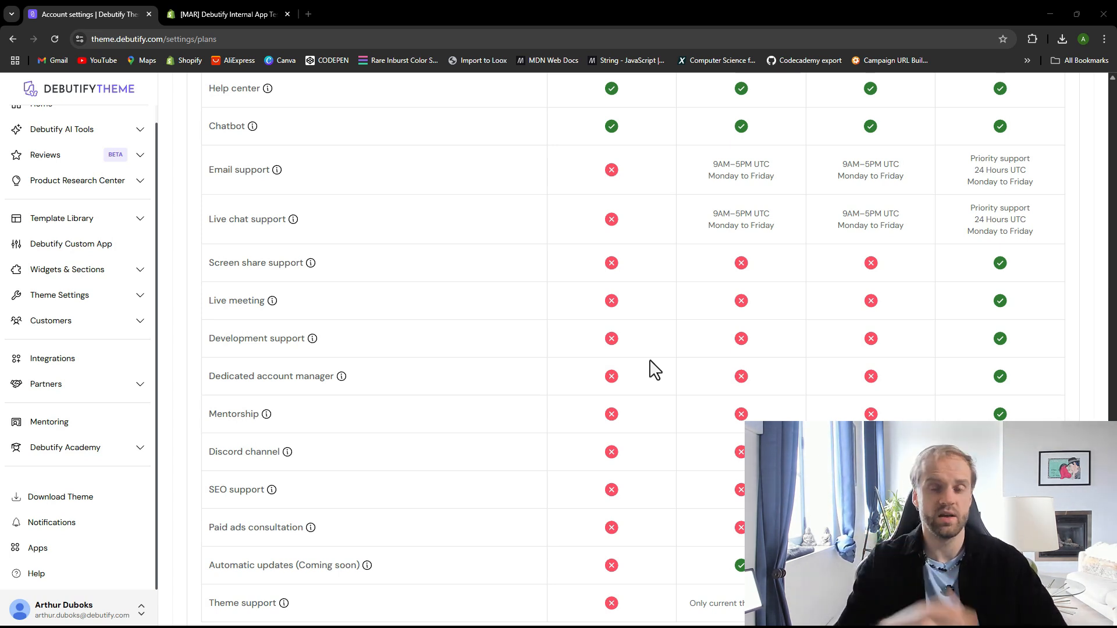
pyautogui.scroll(20, 658, 364)
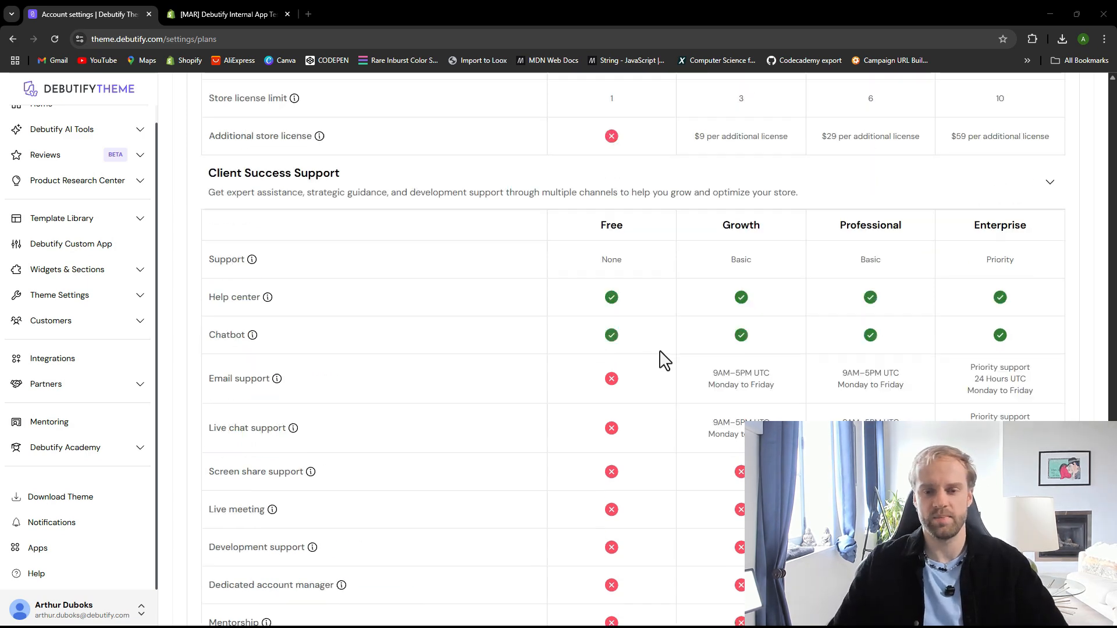
pyautogui.scroll(-2, 728, 381)
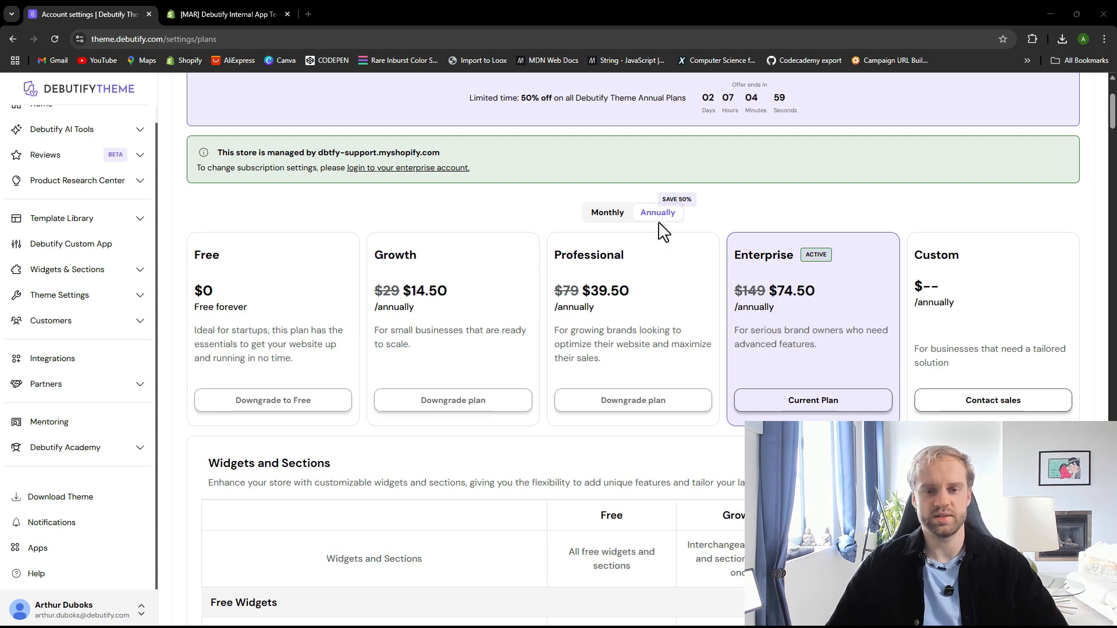
pyautogui.click(608, 214)
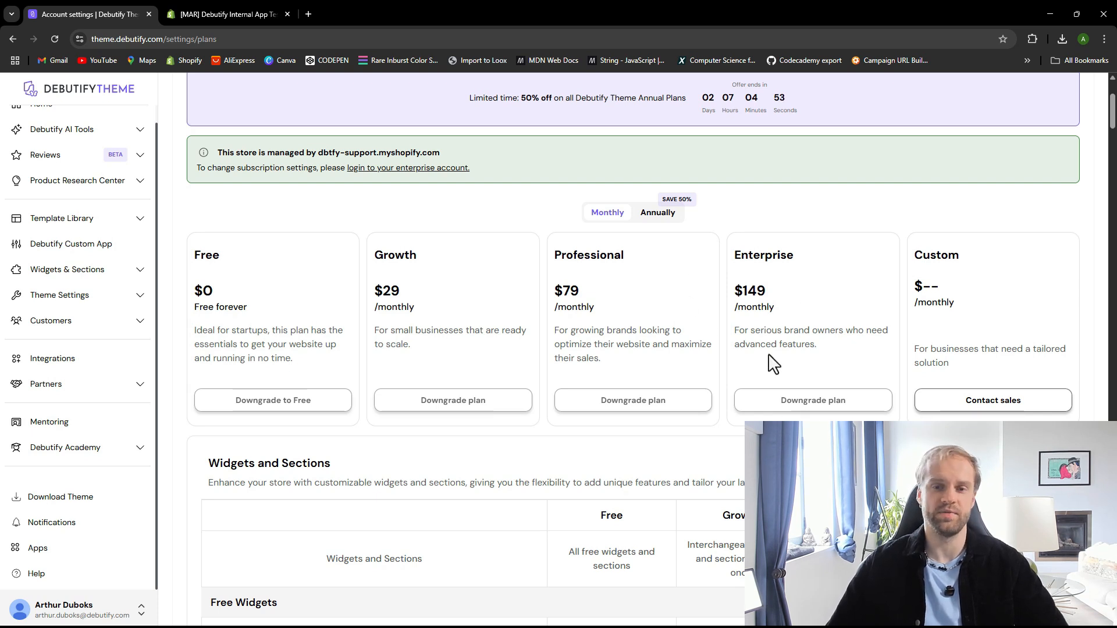
pyautogui.click(658, 214)
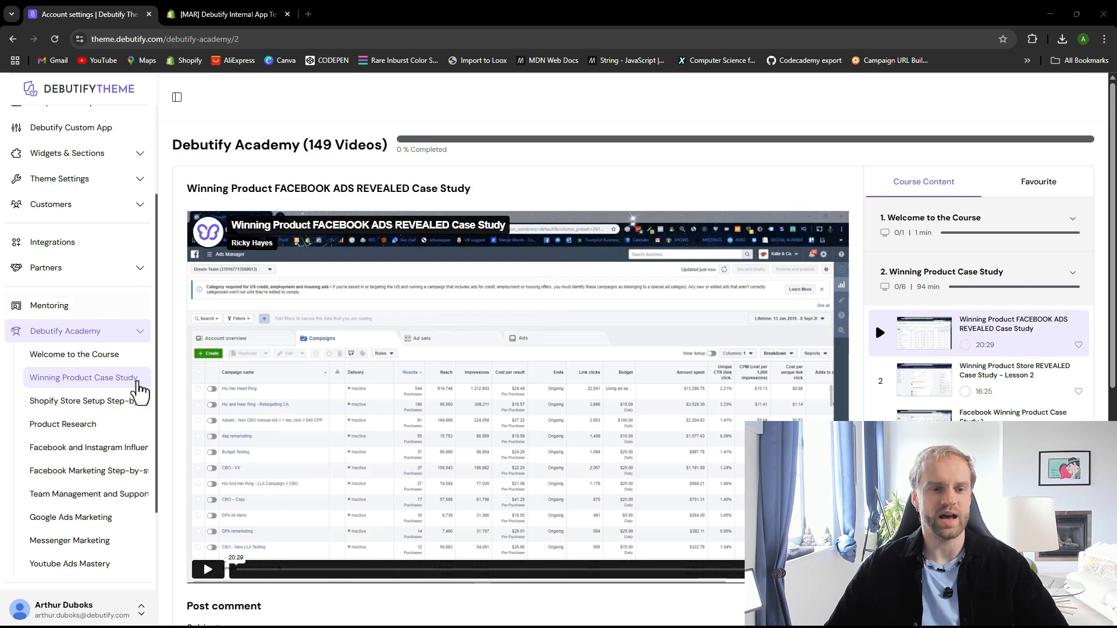
# Browse the Debutify Academy course list and return to the dashboard Home page
pyautogui.scroll(-1, 63, 419)
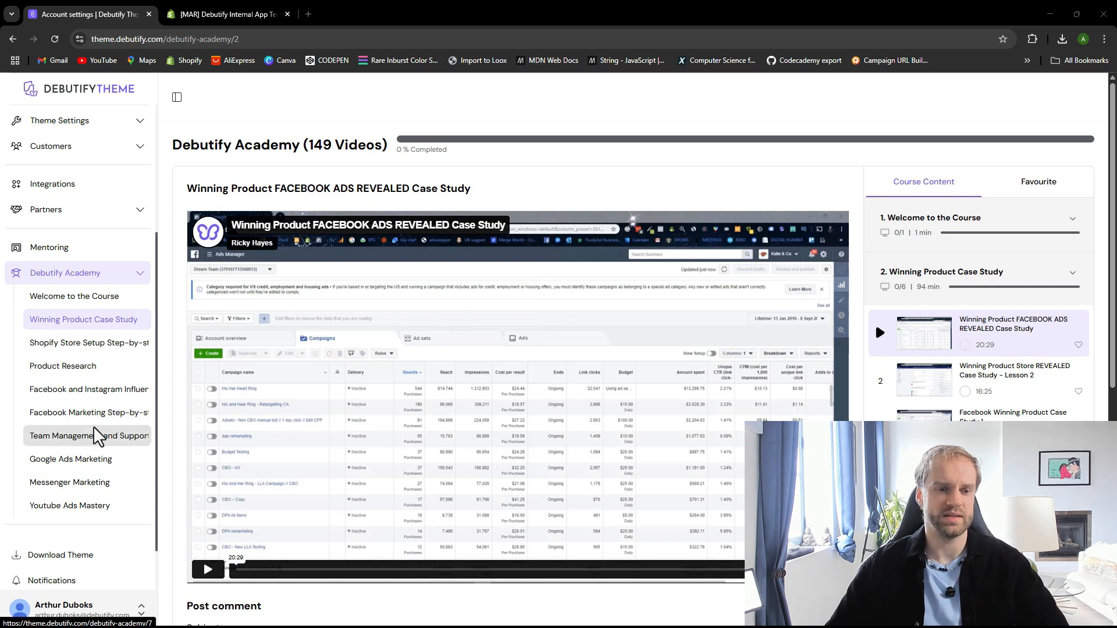
pyautogui.scroll(-1, 94, 437)
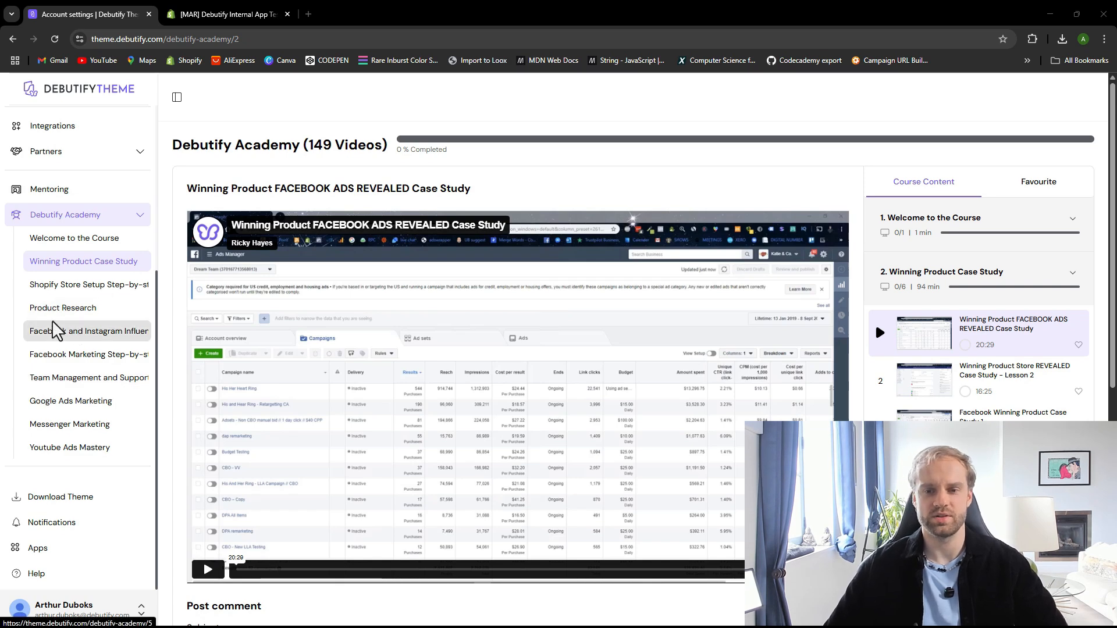
pyautogui.scroll(4, 18, 308)
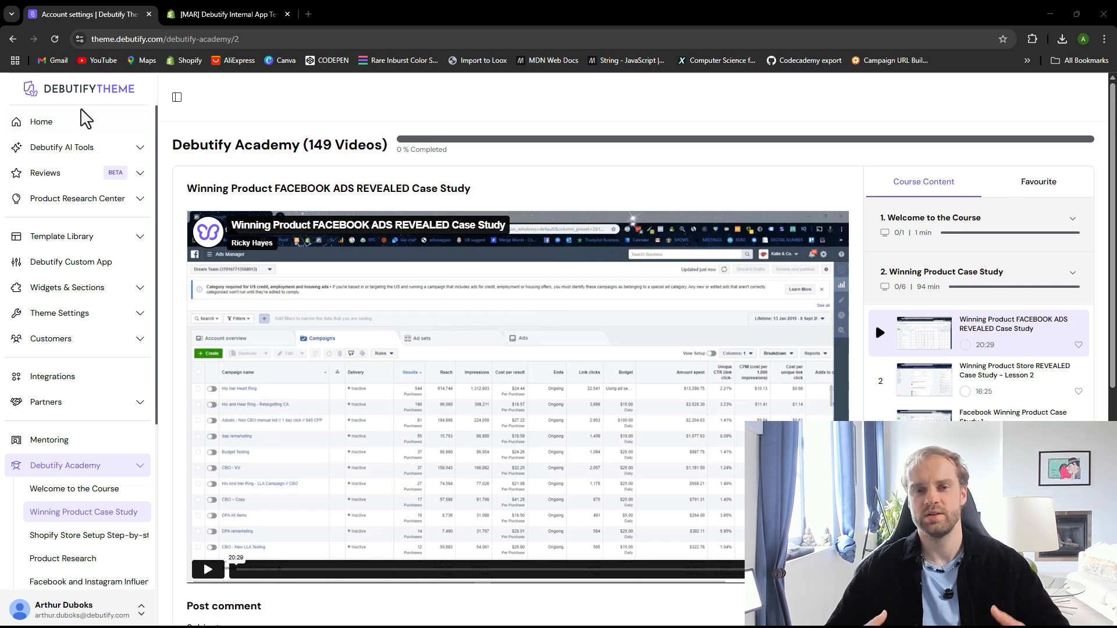
pyautogui.click(71, 120)
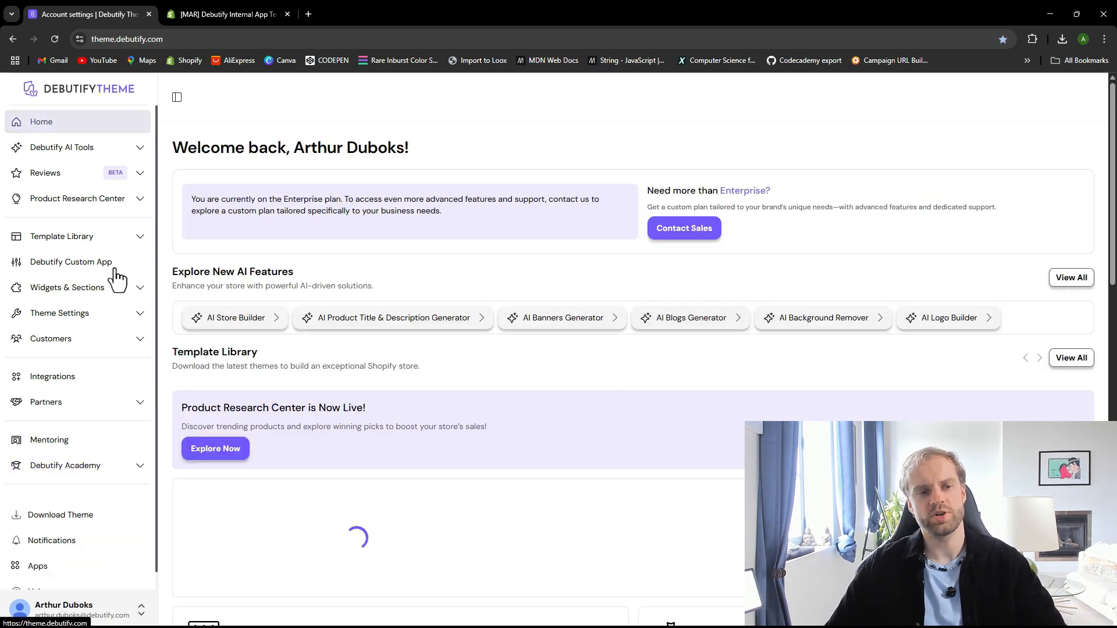
# Open the help chat widget, start the Ask a question conversation, and close the chat
pyautogui.scroll(-1, 76, 326)
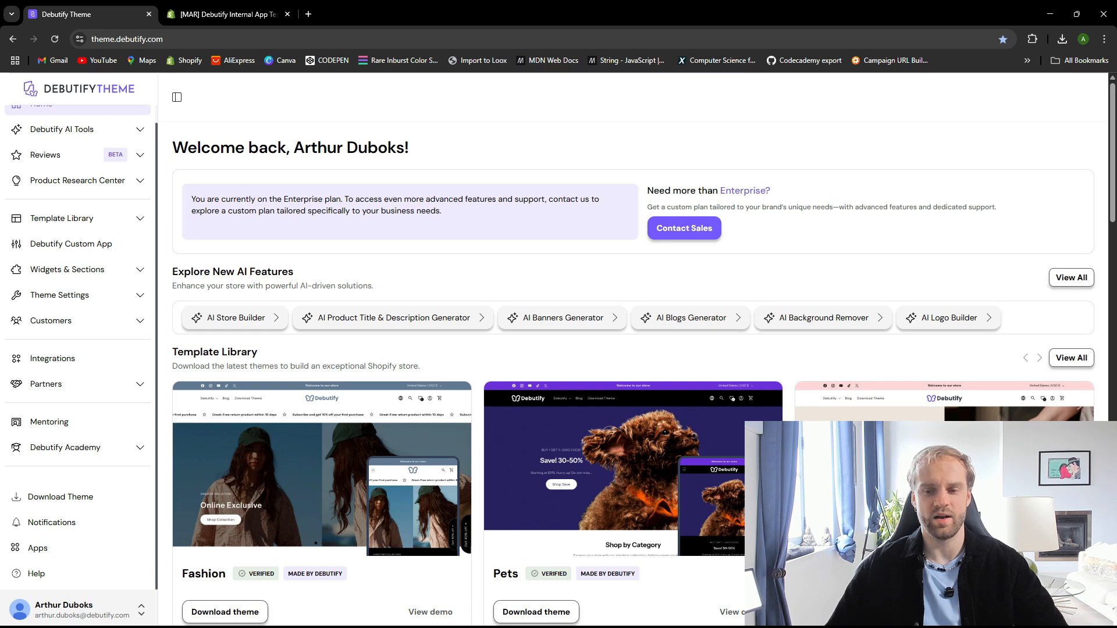
pyautogui.click(1084, 603)
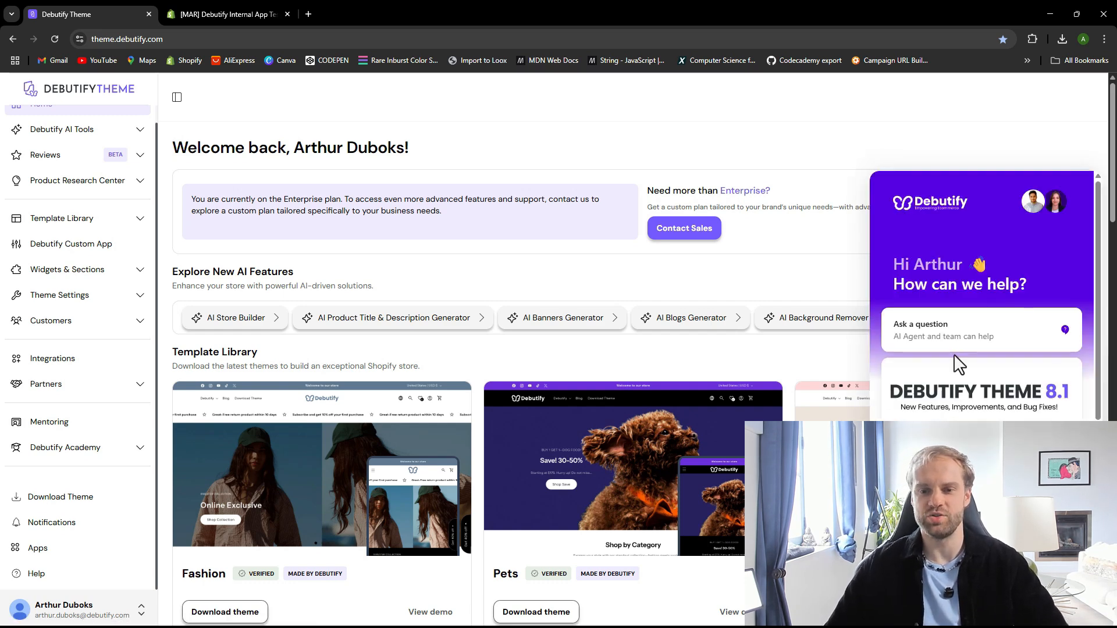
pyautogui.click(974, 358)
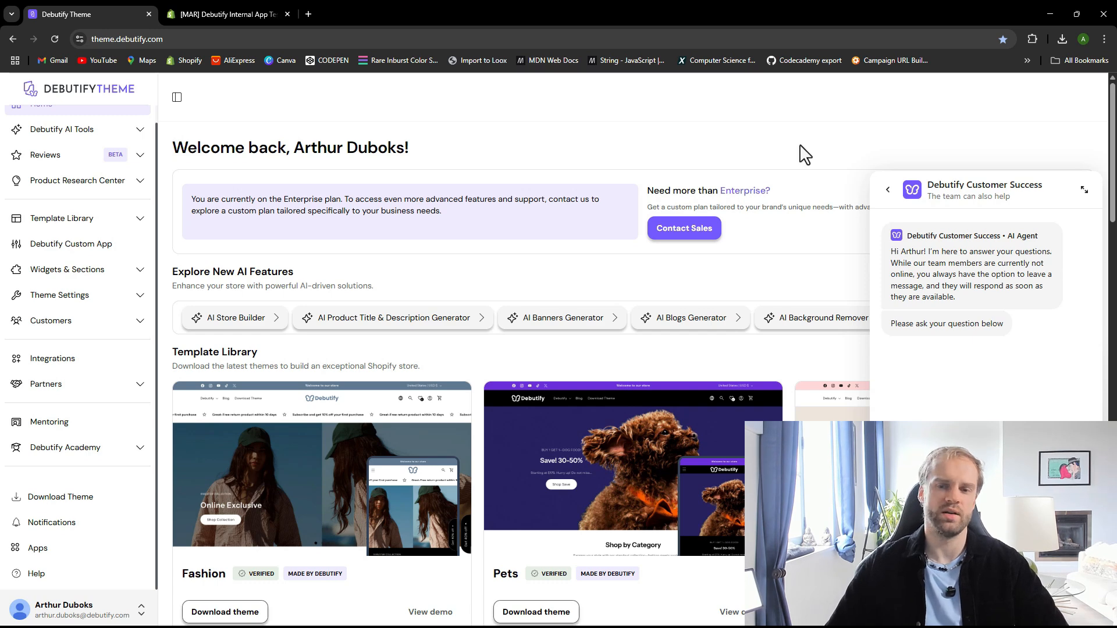
pyautogui.click(1088, 604)
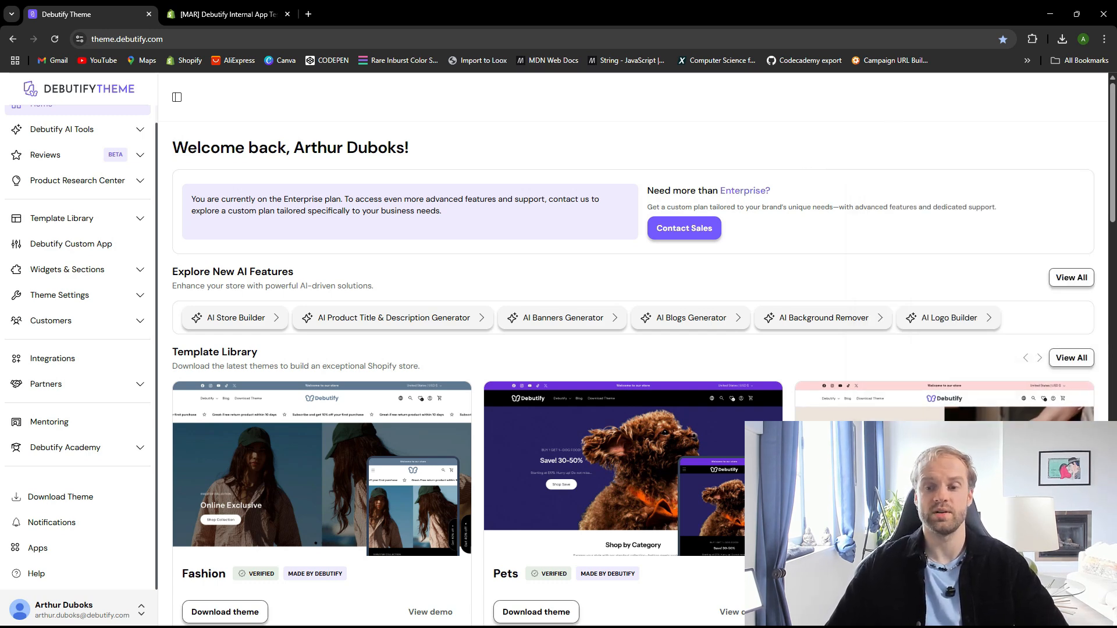
# Switch to the Shopify theme editor tab and select the Double Image Banner section in the home page sections list
pyautogui.click(262, 14)
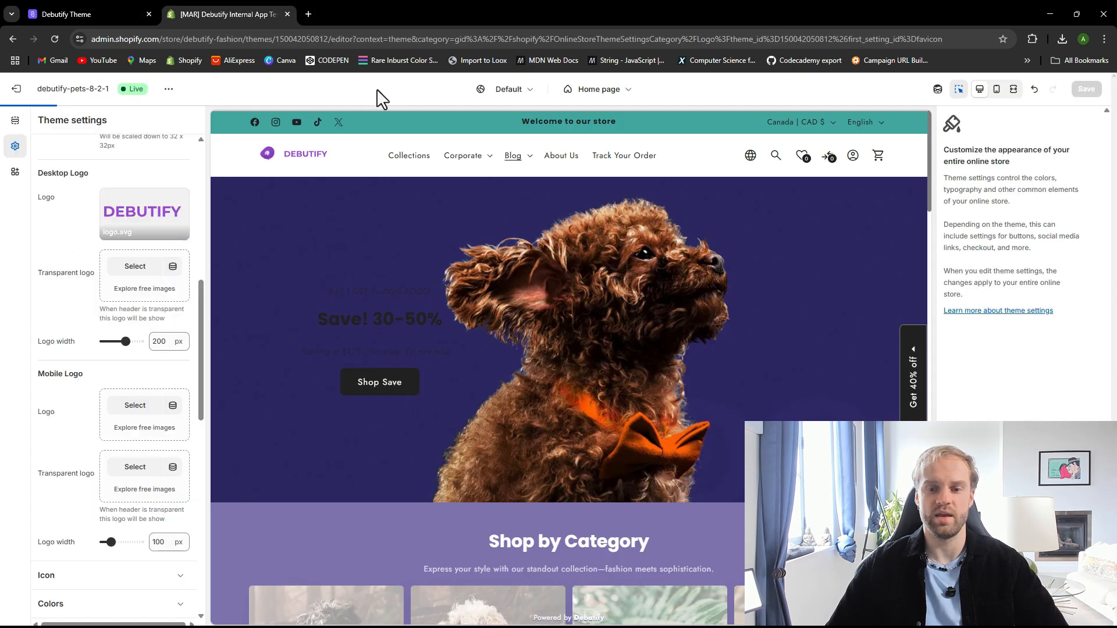
pyautogui.scroll(-3, 511, 281)
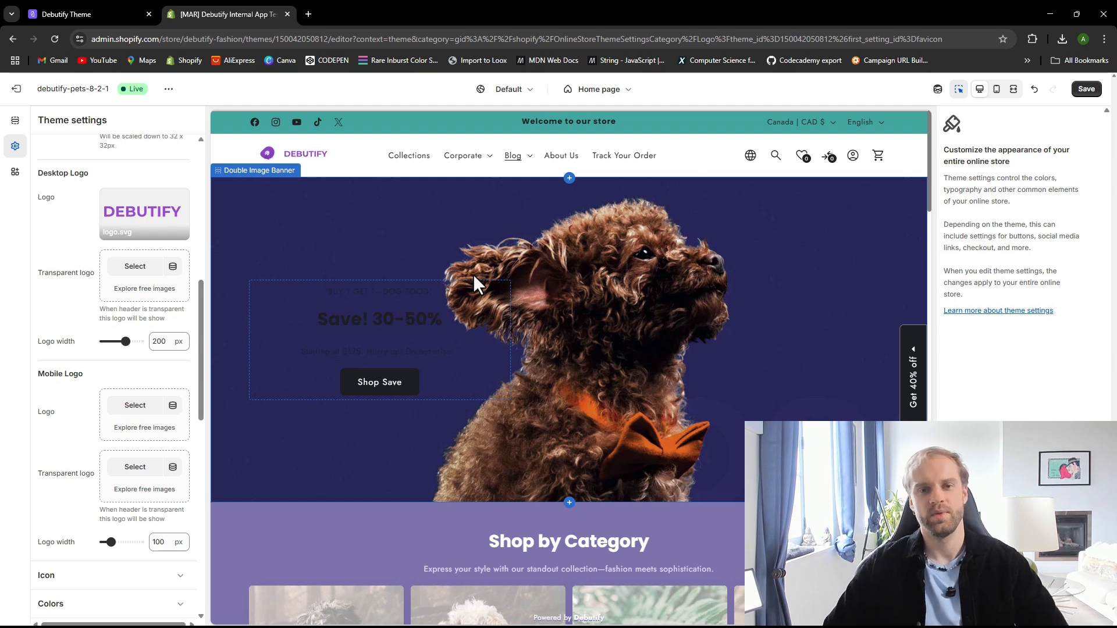
pyautogui.click(13, 120)
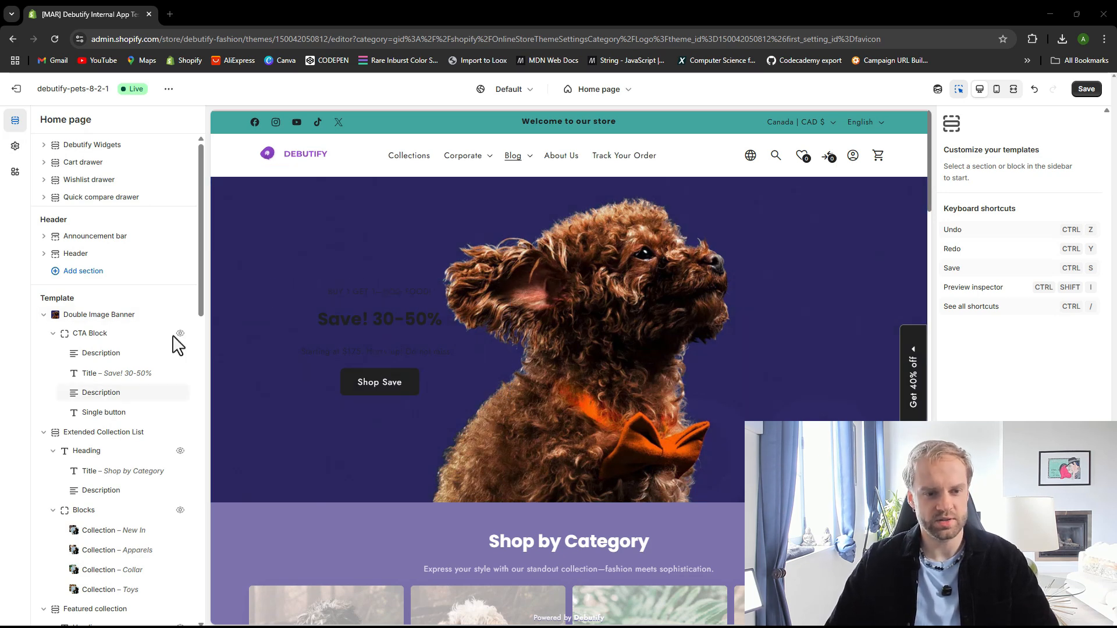
pyautogui.click(117, 321)
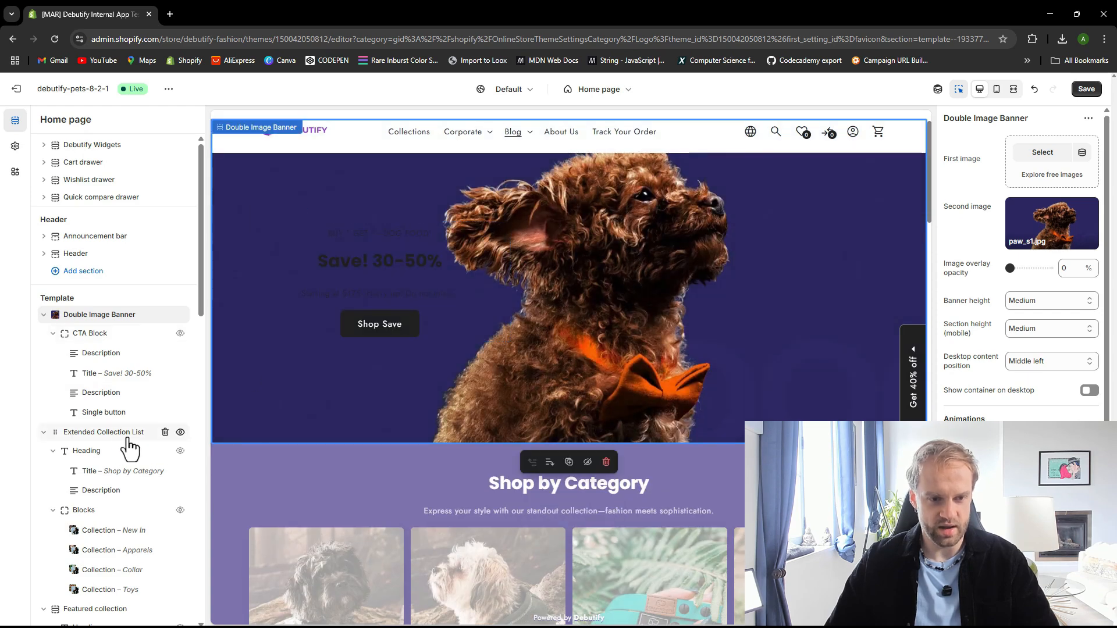
# Inspect the home page sections, selecting the Extended Collection List and expanding the Announcement bar and its Left bar block
pyautogui.click(114, 423)
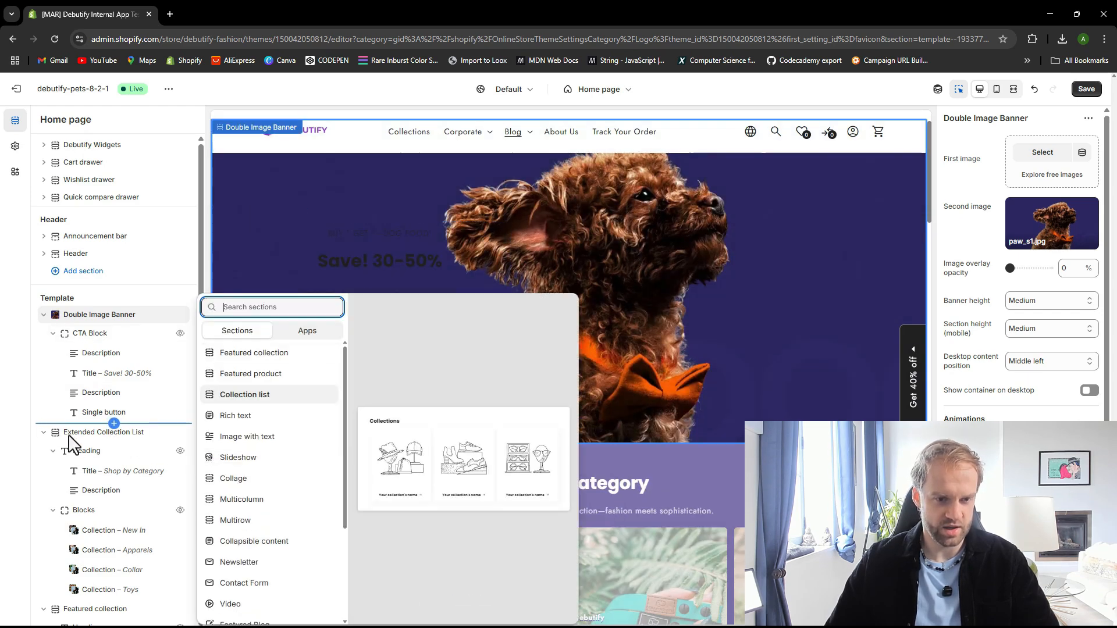
pyautogui.click(82, 446)
pyautogui.click(88, 445)
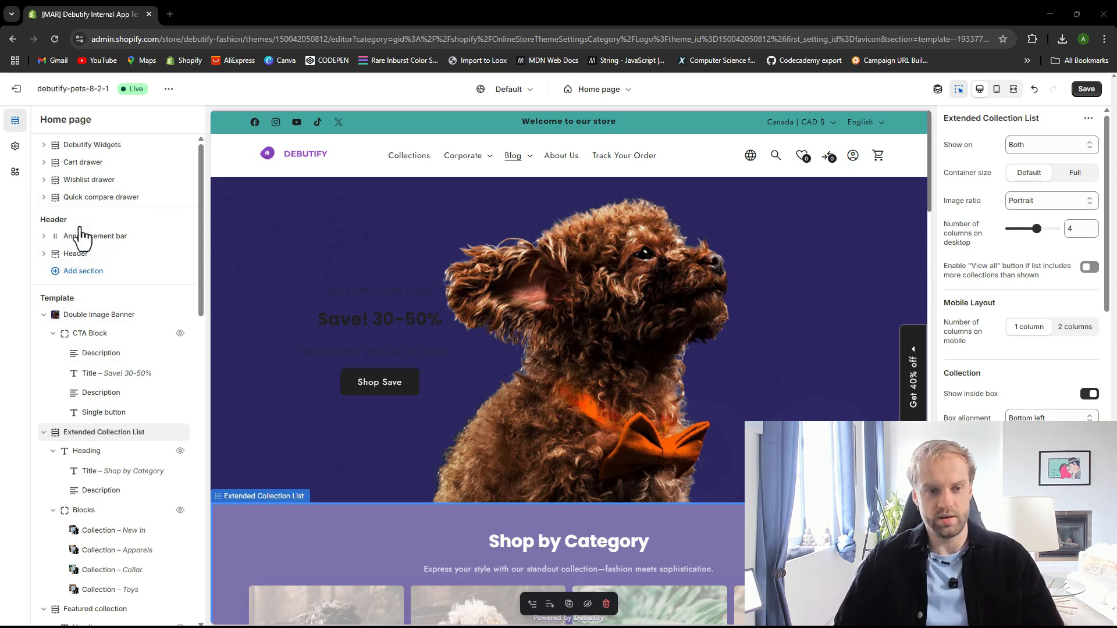
pyautogui.click(44, 237)
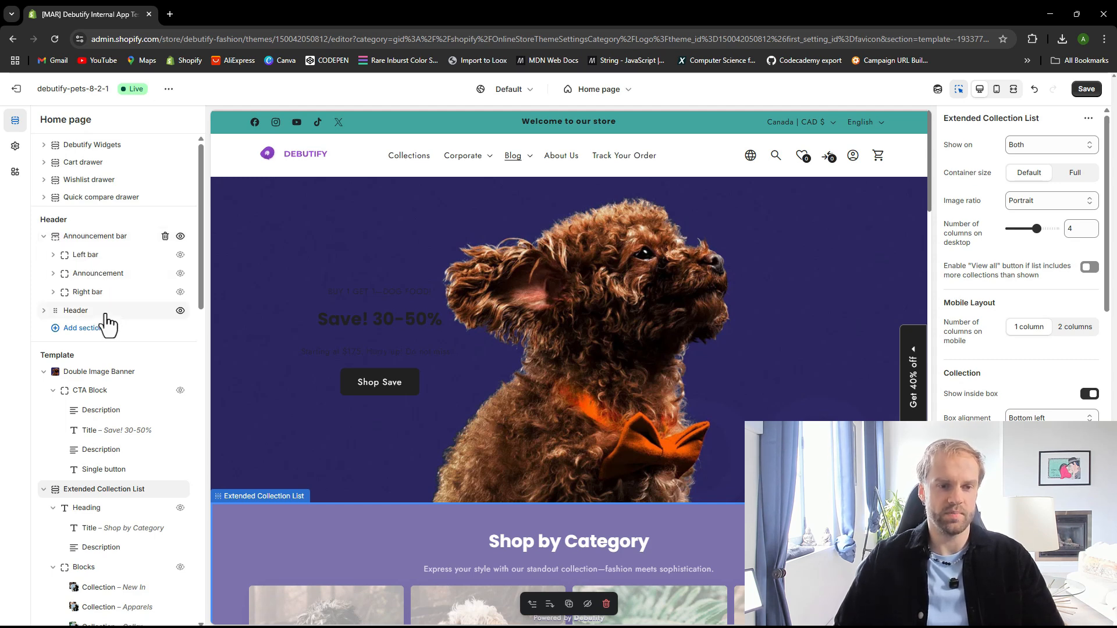
pyautogui.click(53, 255)
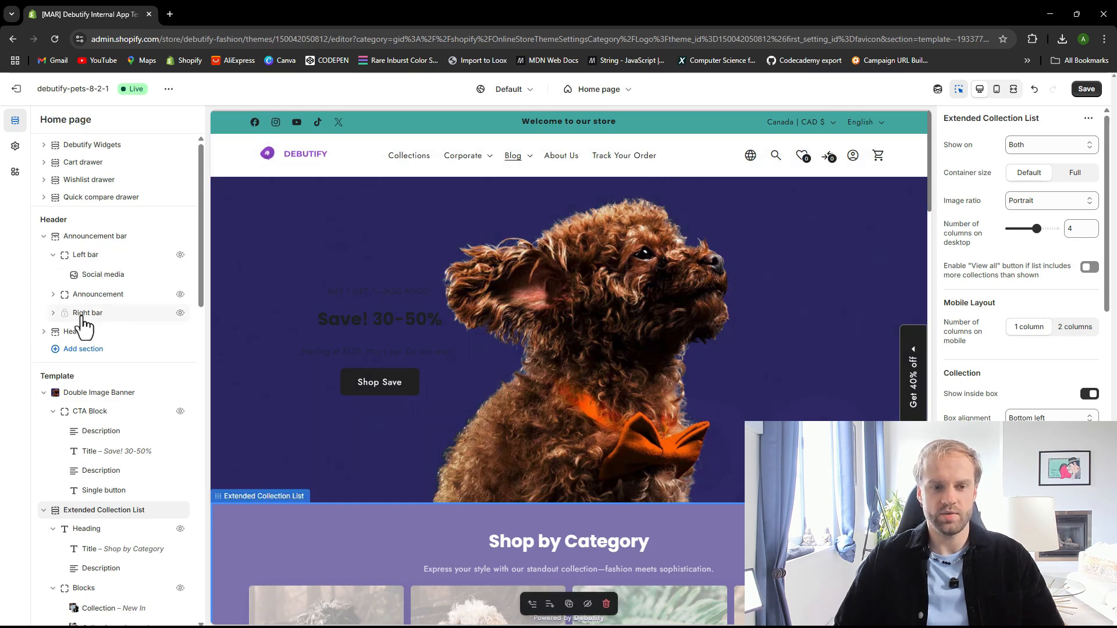
# Try different top and bottom section padding options for the Announcement bar, returning both to None, and save
pyautogui.click(53, 315)
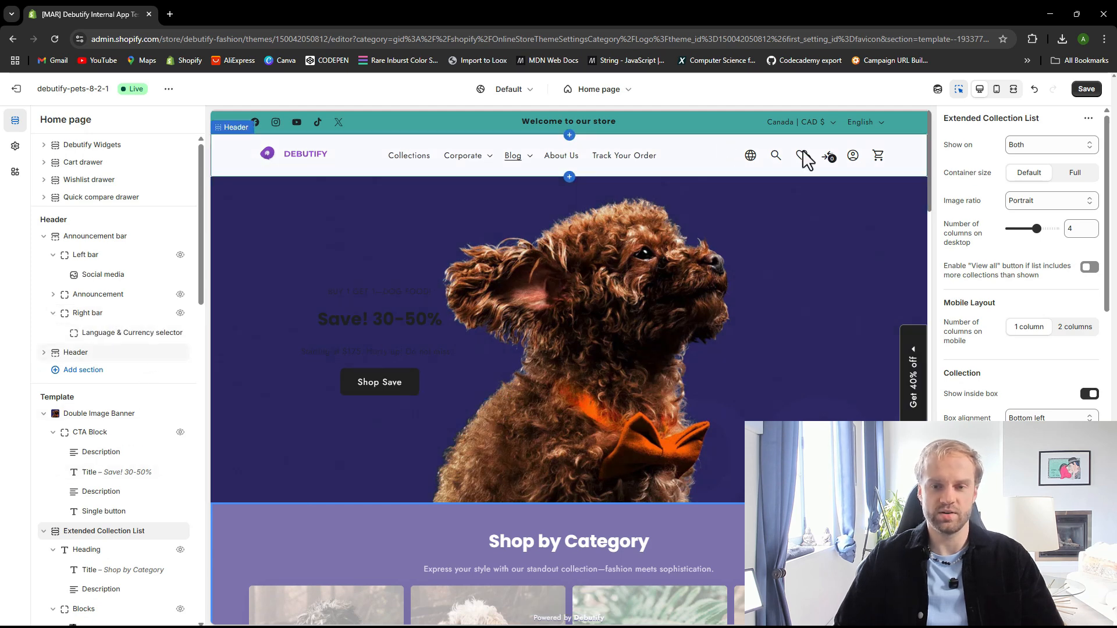
pyautogui.click(86, 256)
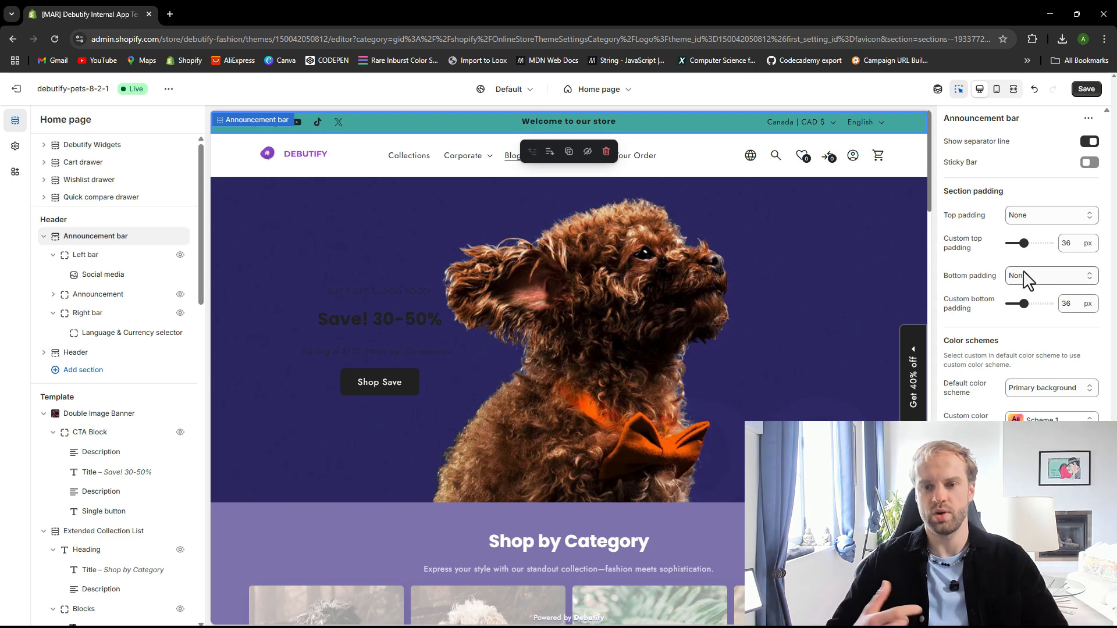
pyautogui.click(1031, 216)
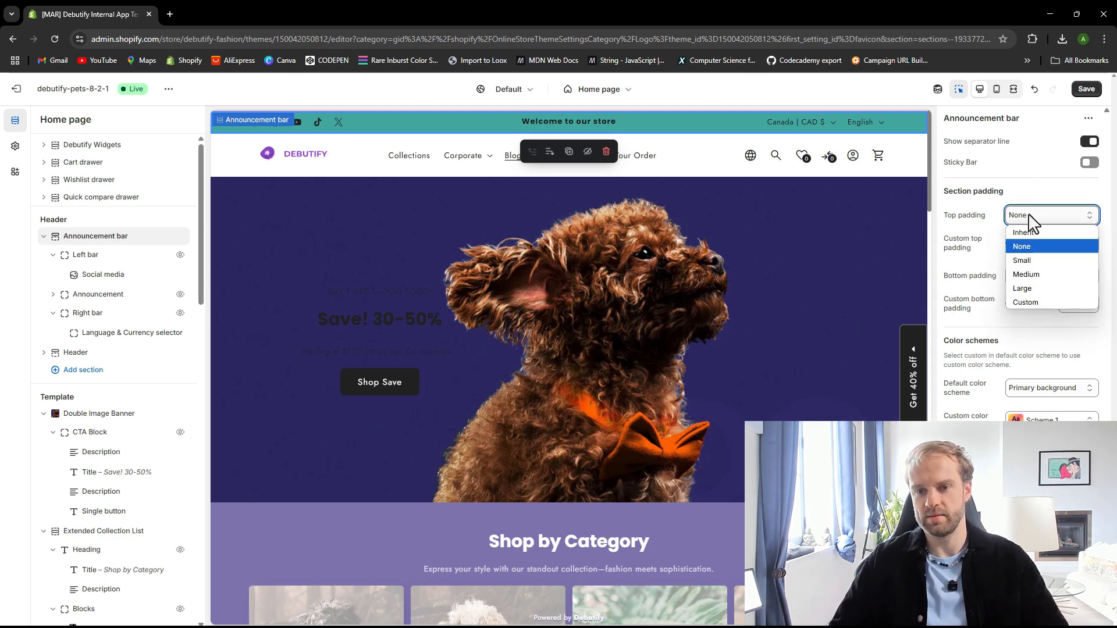
pyautogui.click(1028, 261)
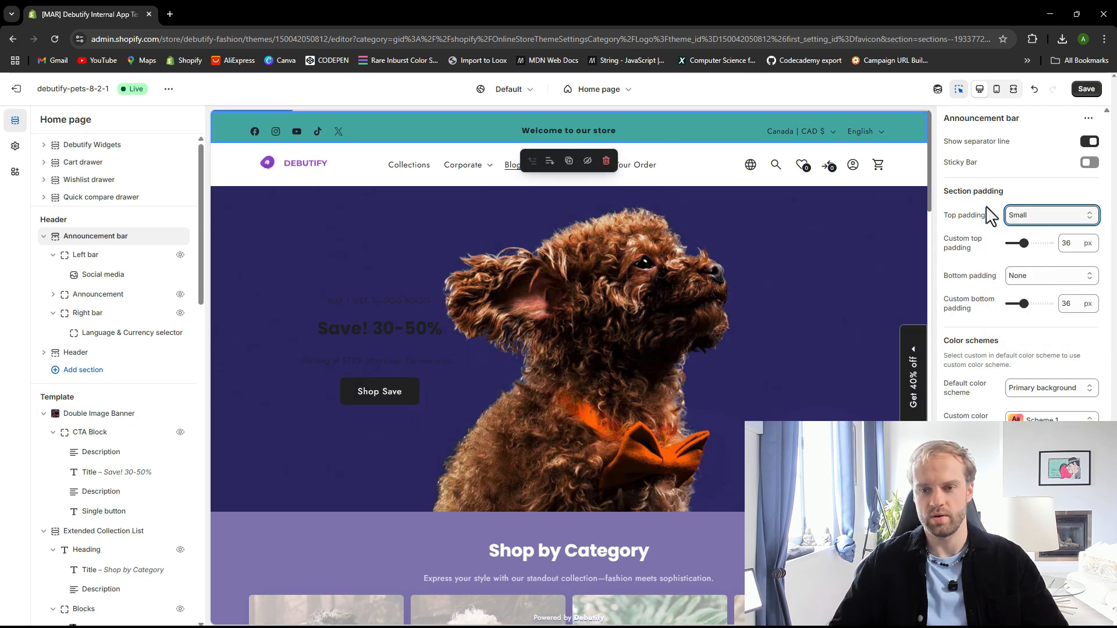
pyautogui.click(1026, 278)
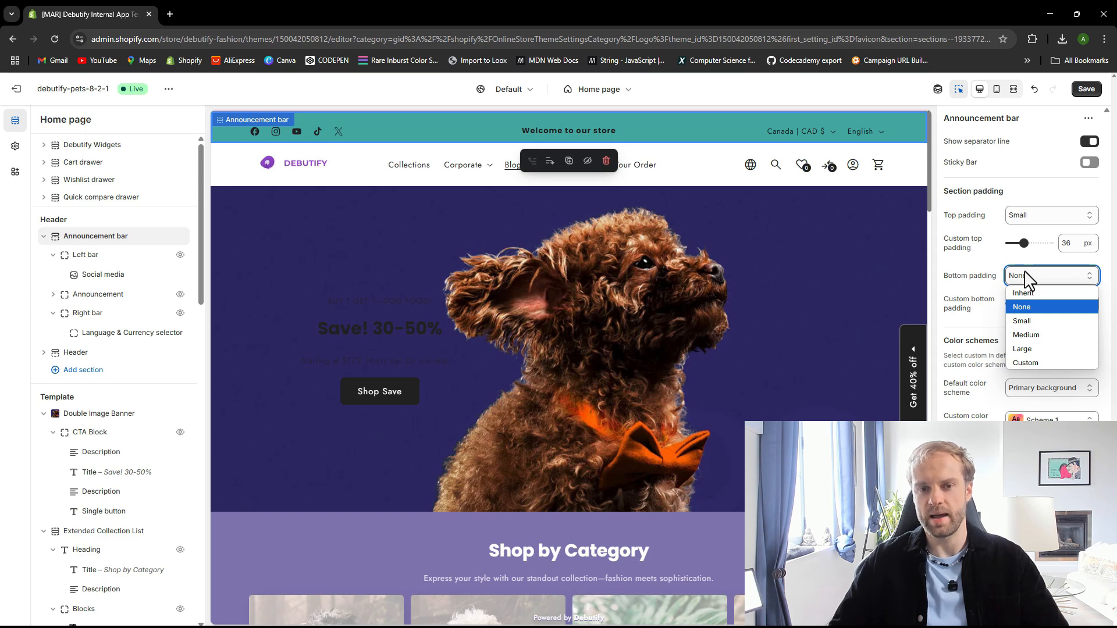
pyautogui.click(1025, 321)
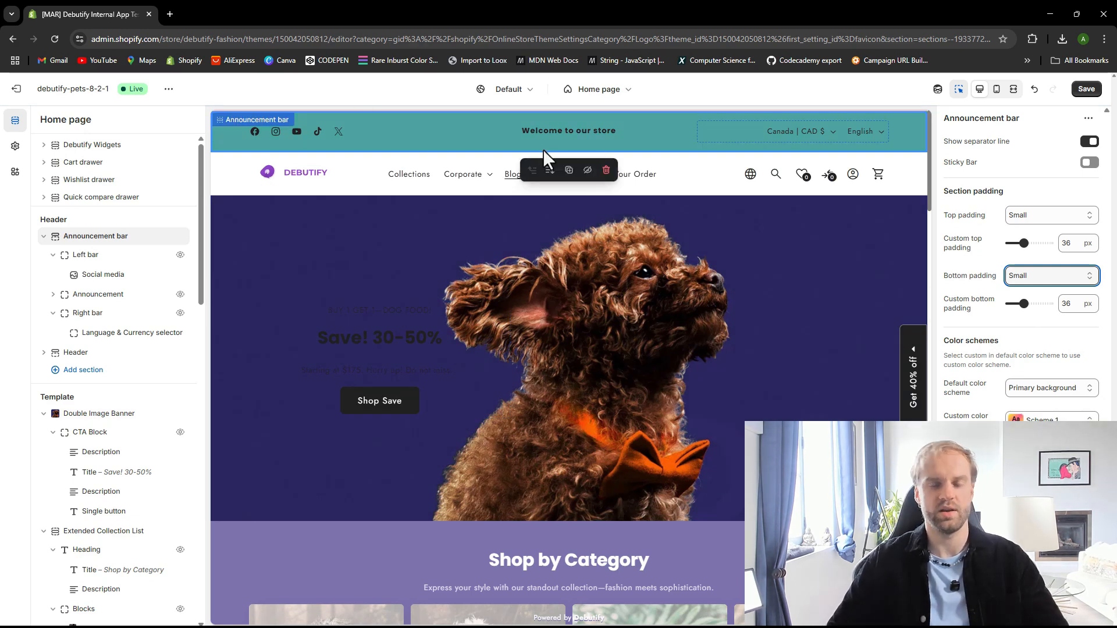
pyautogui.click(1022, 217)
pyautogui.click(1036, 247)
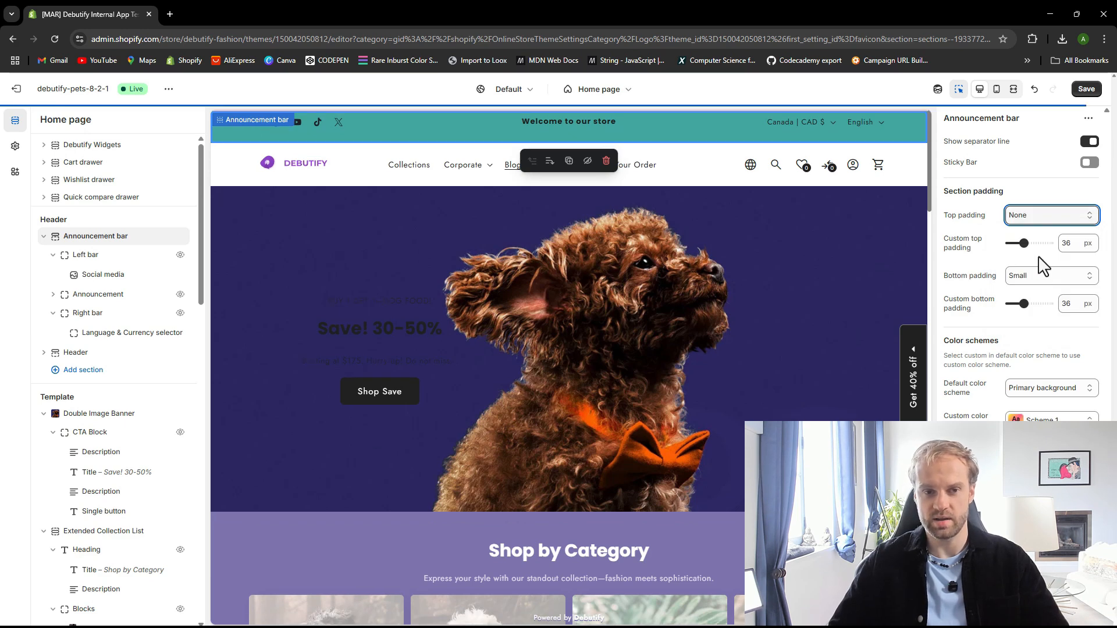
pyautogui.click(1038, 223)
pyautogui.click(1035, 246)
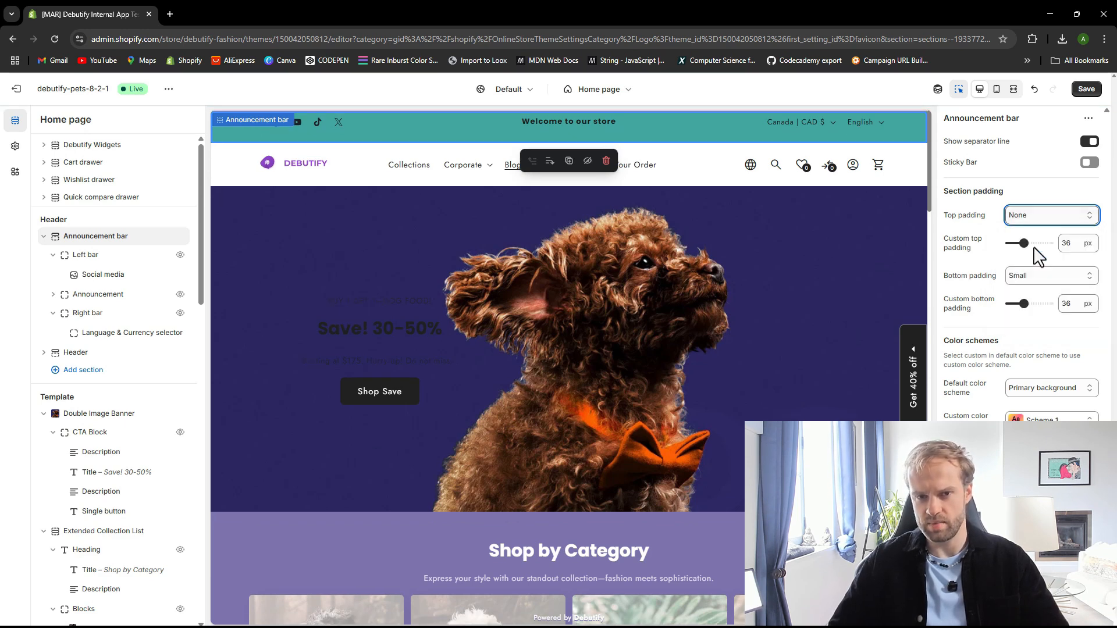
pyautogui.click(1037, 275)
pyautogui.click(1031, 292)
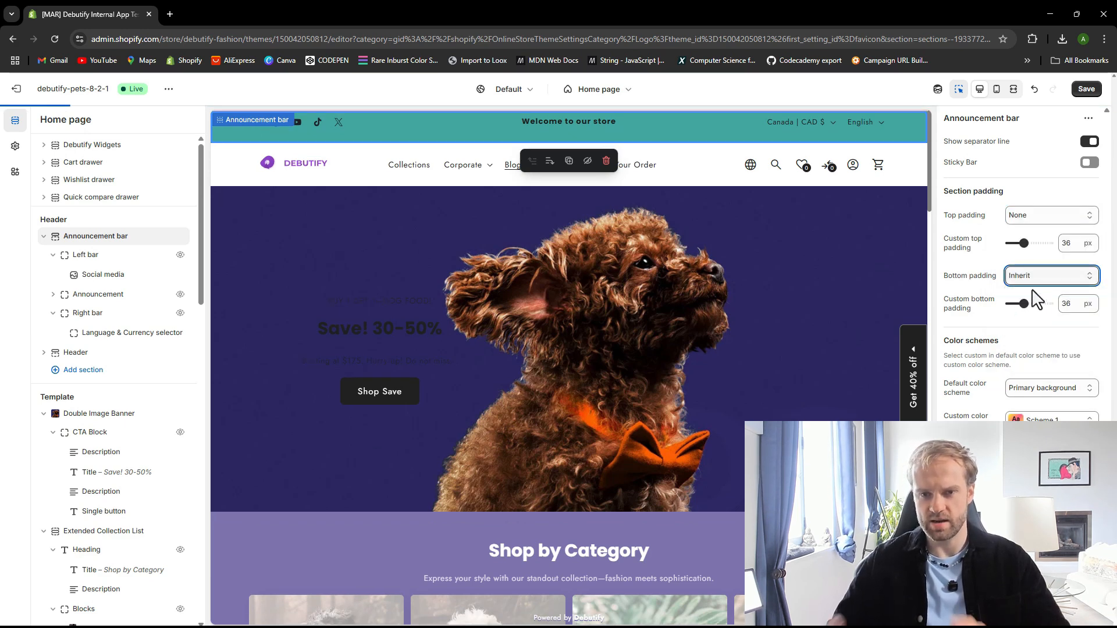
pyautogui.click(1026, 278)
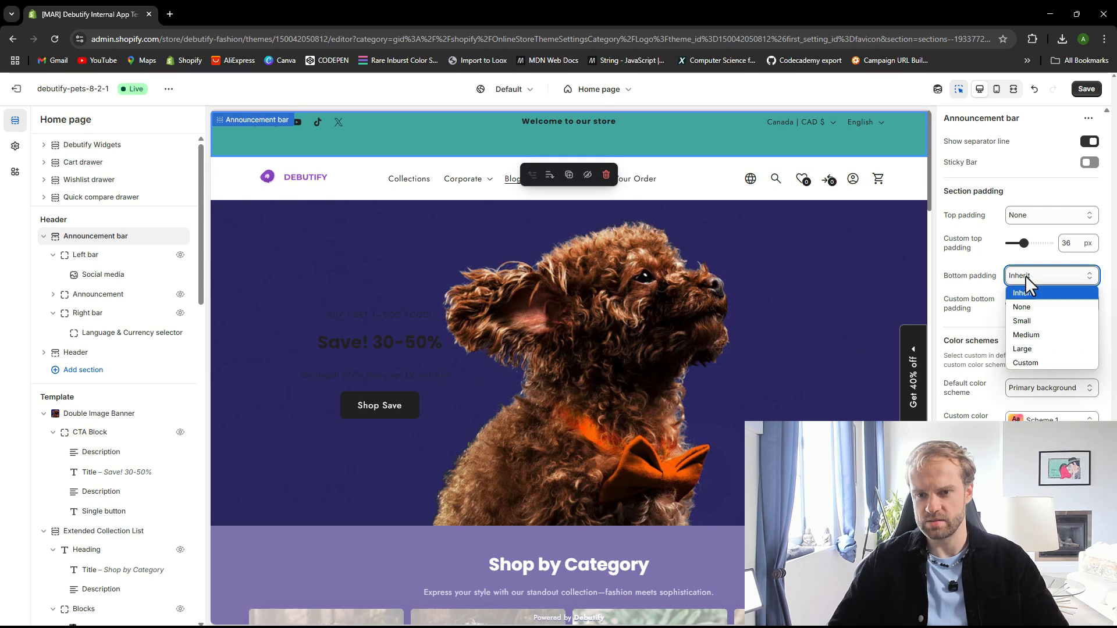
pyautogui.click(1022, 307)
pyautogui.click(1086, 88)
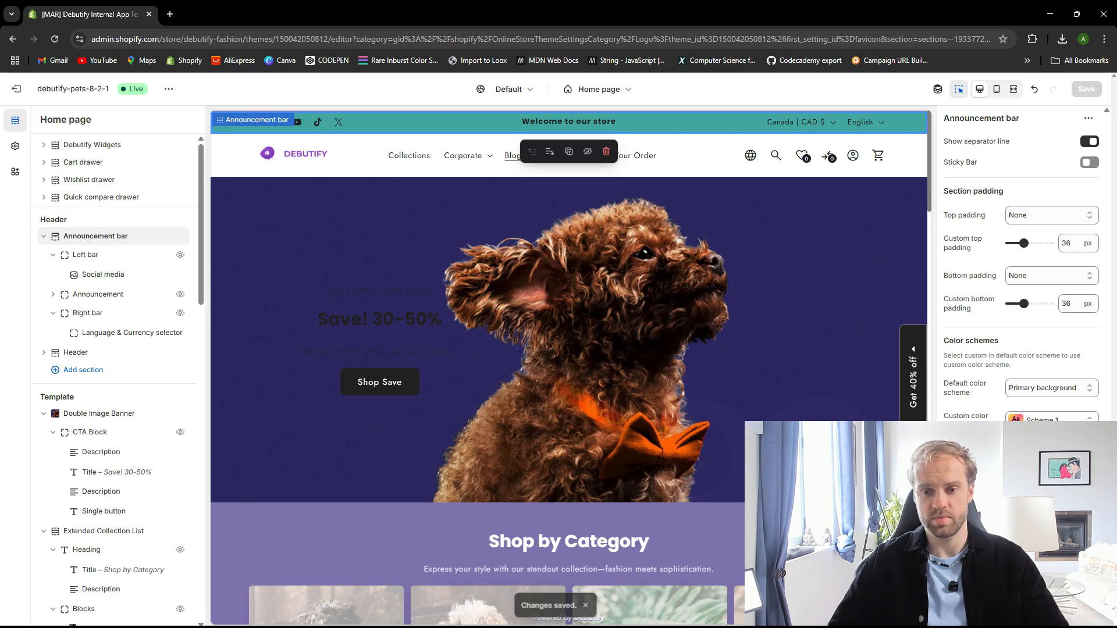
# Try several default color schemes for the Announcement bar, returning it to Primary background, and save the theme
pyautogui.click(1018, 438)
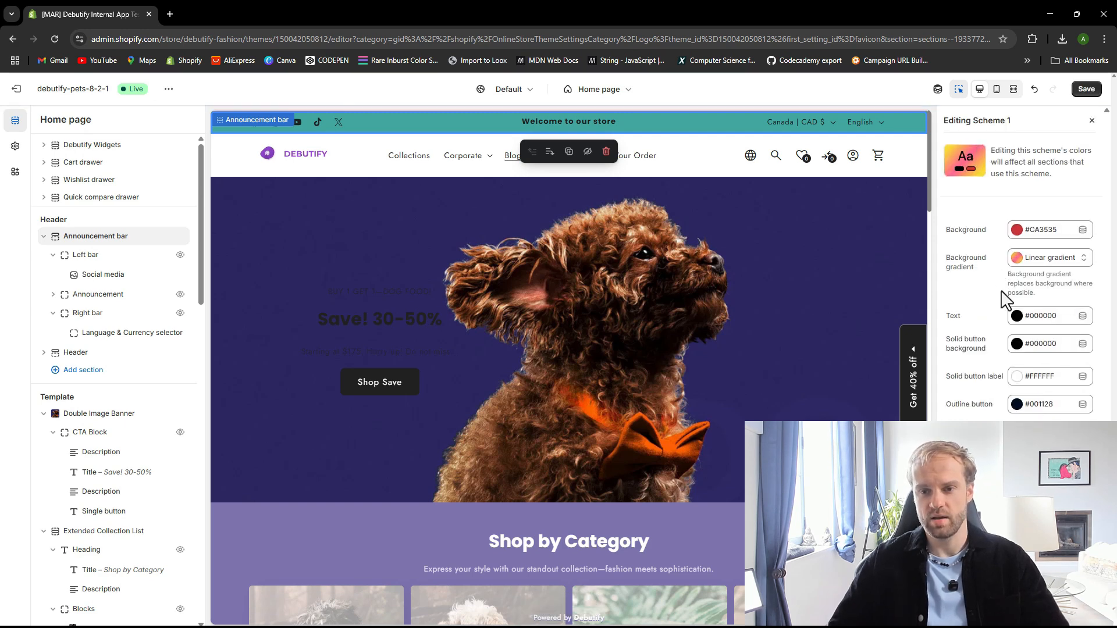
pyautogui.click(1092, 121)
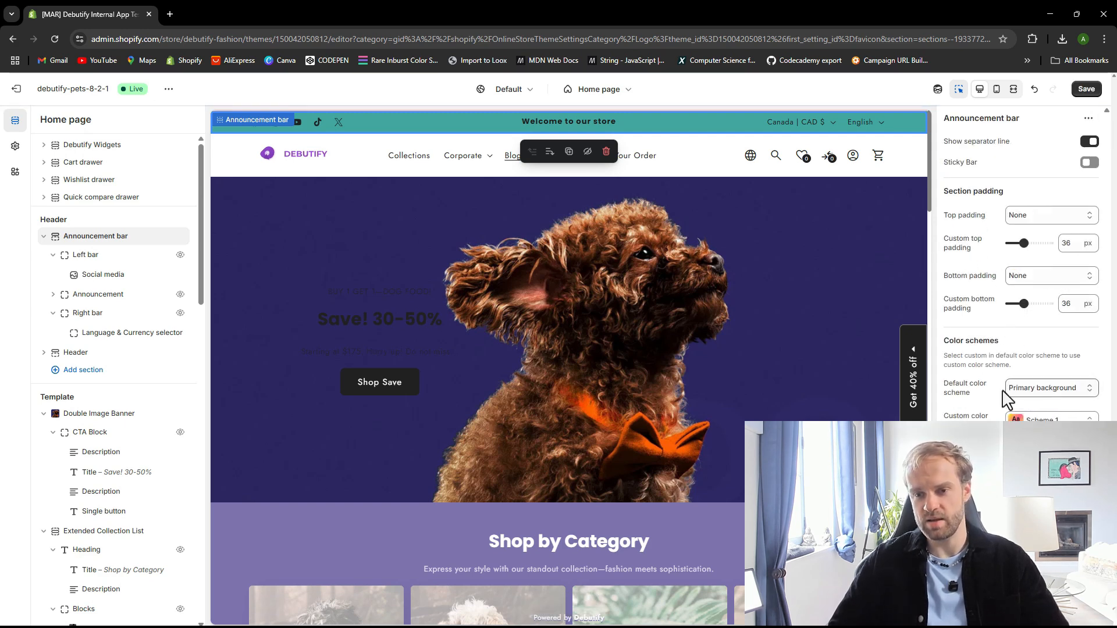
pyautogui.click(1045, 389)
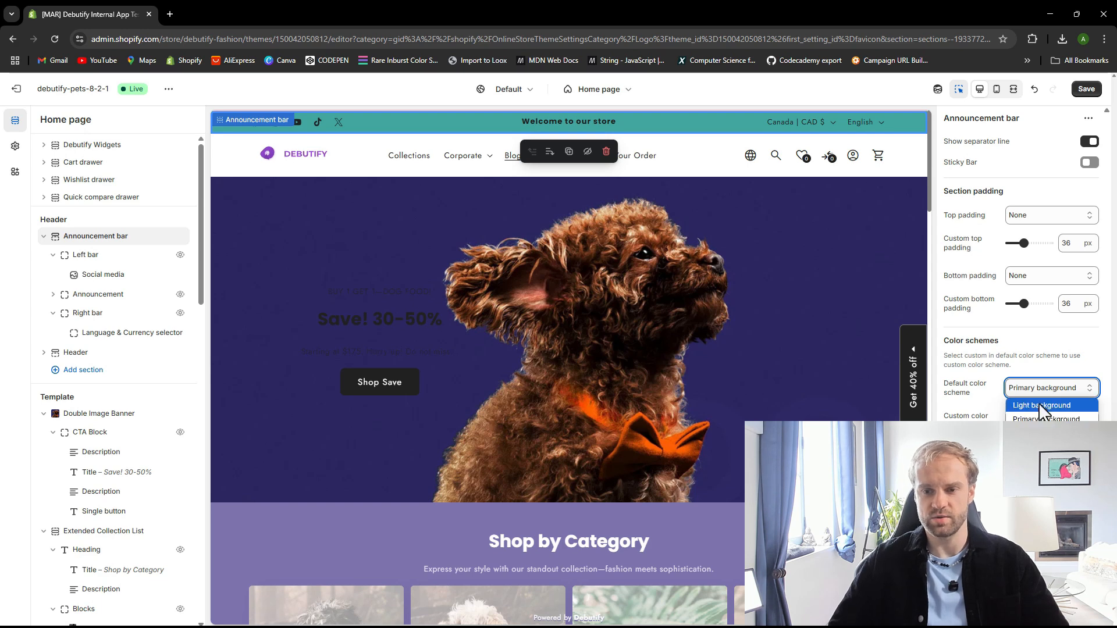
pyautogui.click(1038, 404)
pyautogui.click(1035, 389)
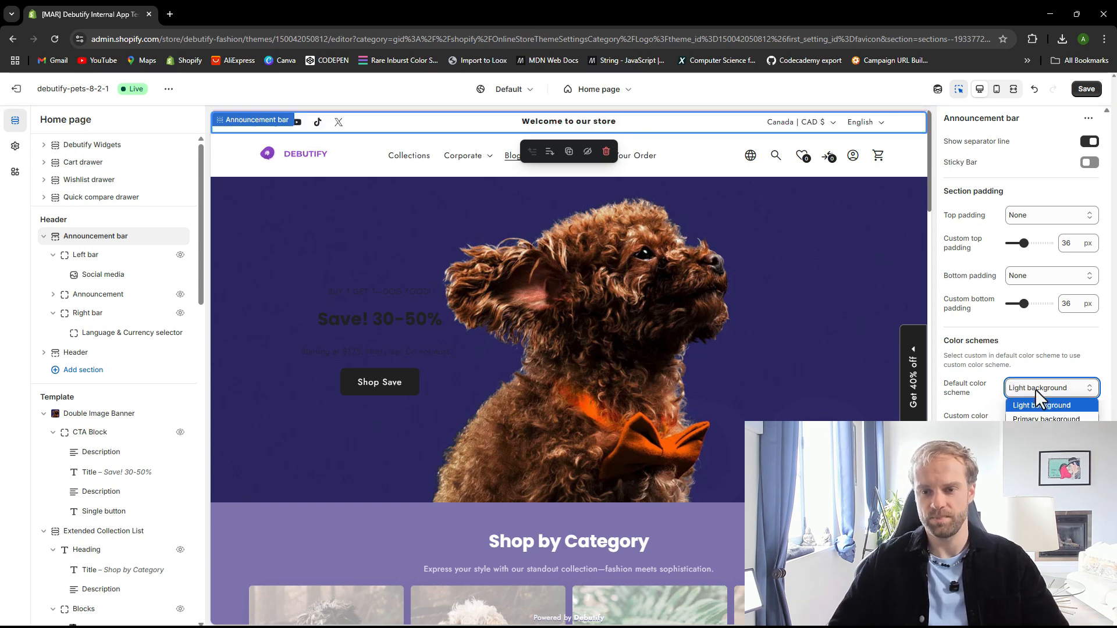
pyautogui.click(1042, 416)
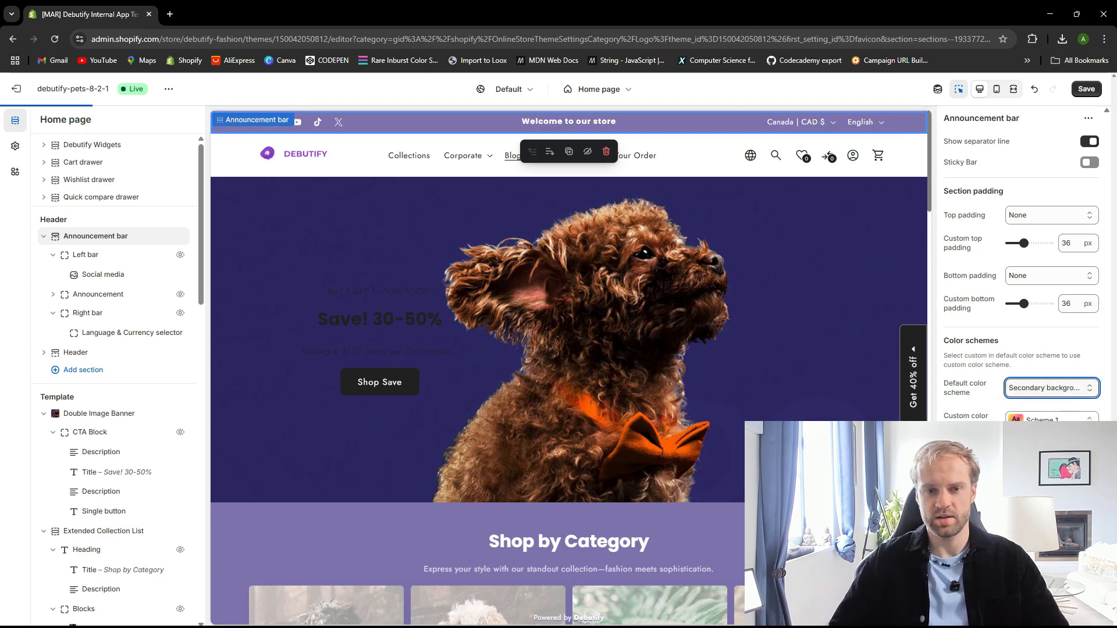
pyautogui.click(1039, 389)
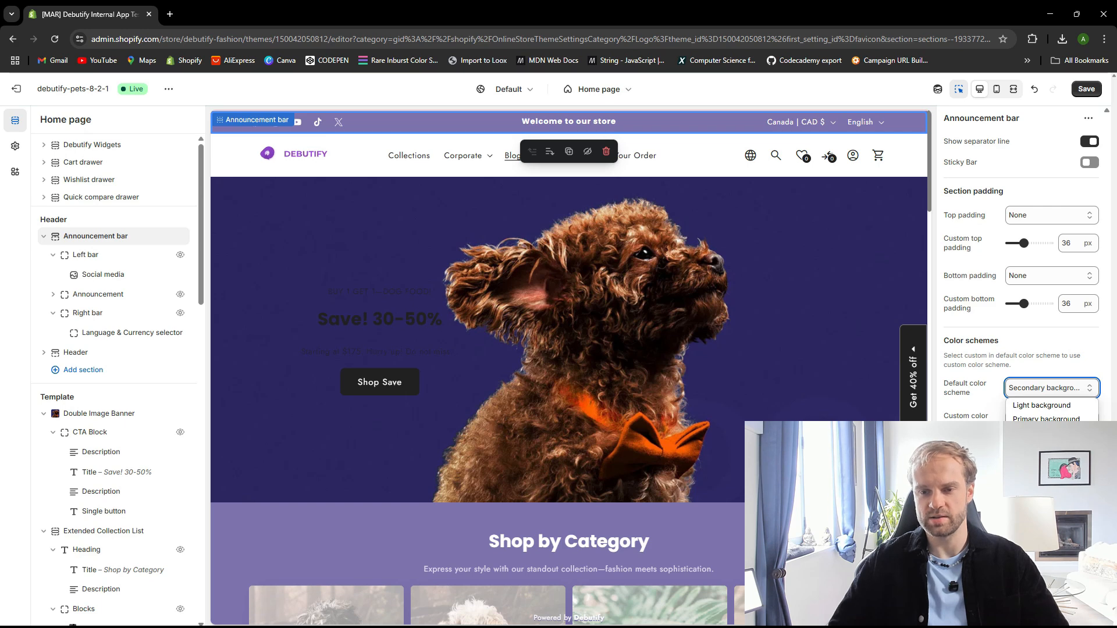
pyautogui.click(1039, 447)
pyautogui.click(1040, 419)
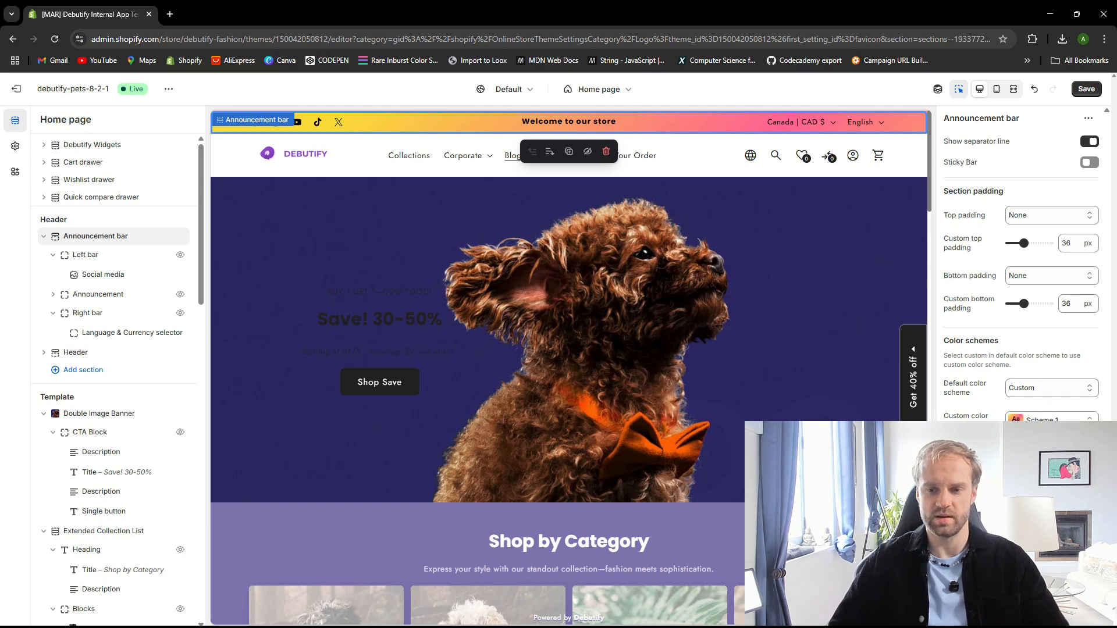
pyautogui.click(1048, 390)
pyautogui.click(1037, 416)
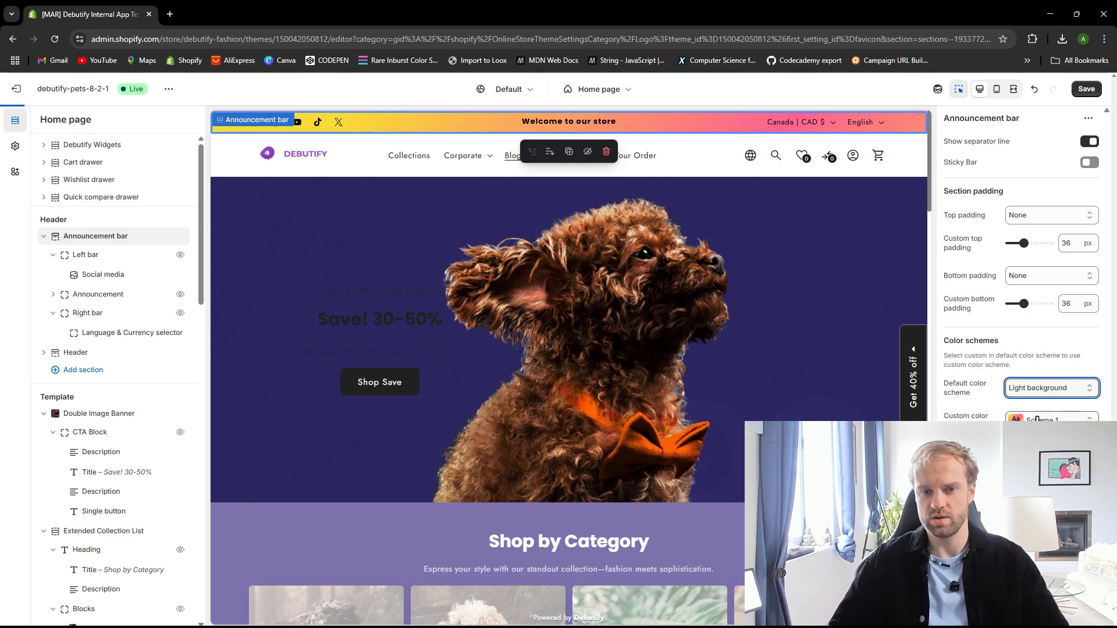
pyautogui.click(1048, 388)
pyautogui.click(1042, 407)
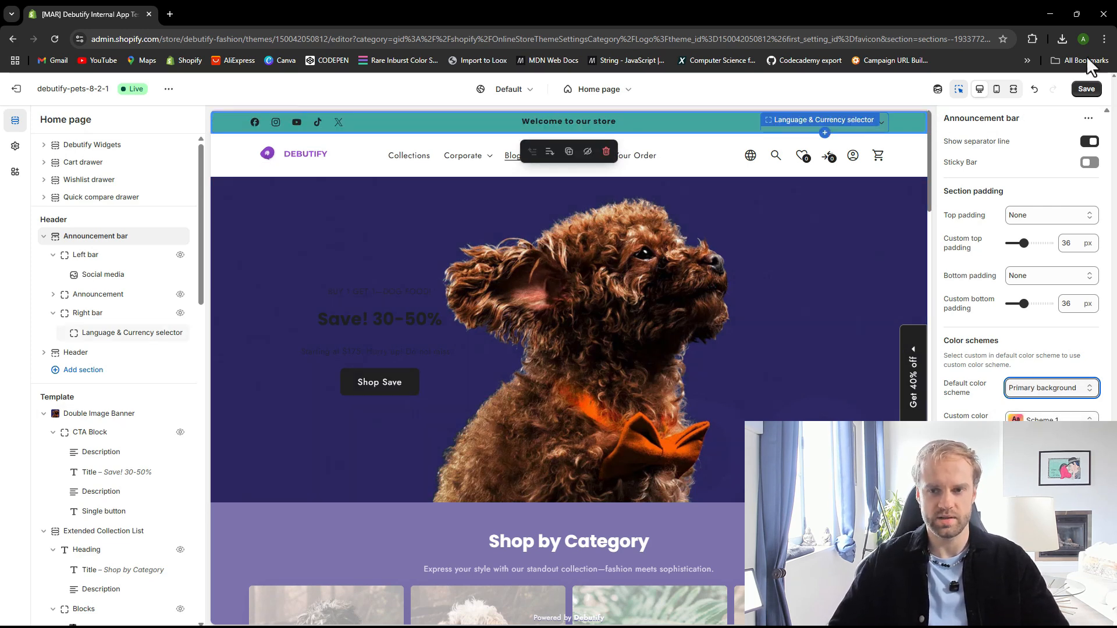
pyautogui.hotkey('ctrl', 's')
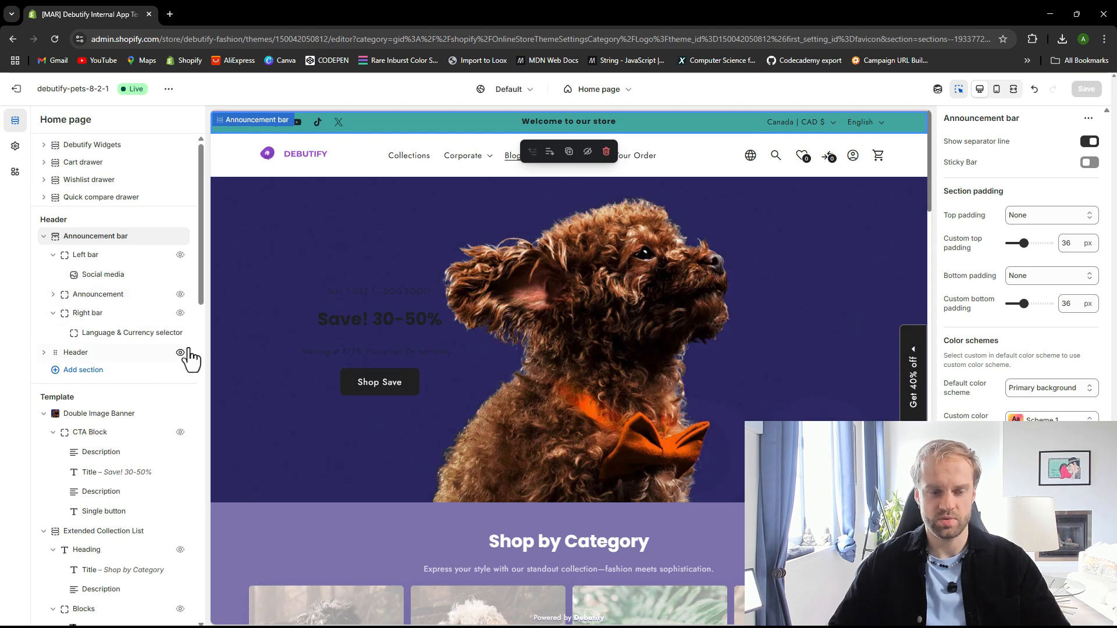
# Change the announcement bar's Message text to "Hi, Welcome To My Store!"
pyautogui.click(52, 294)
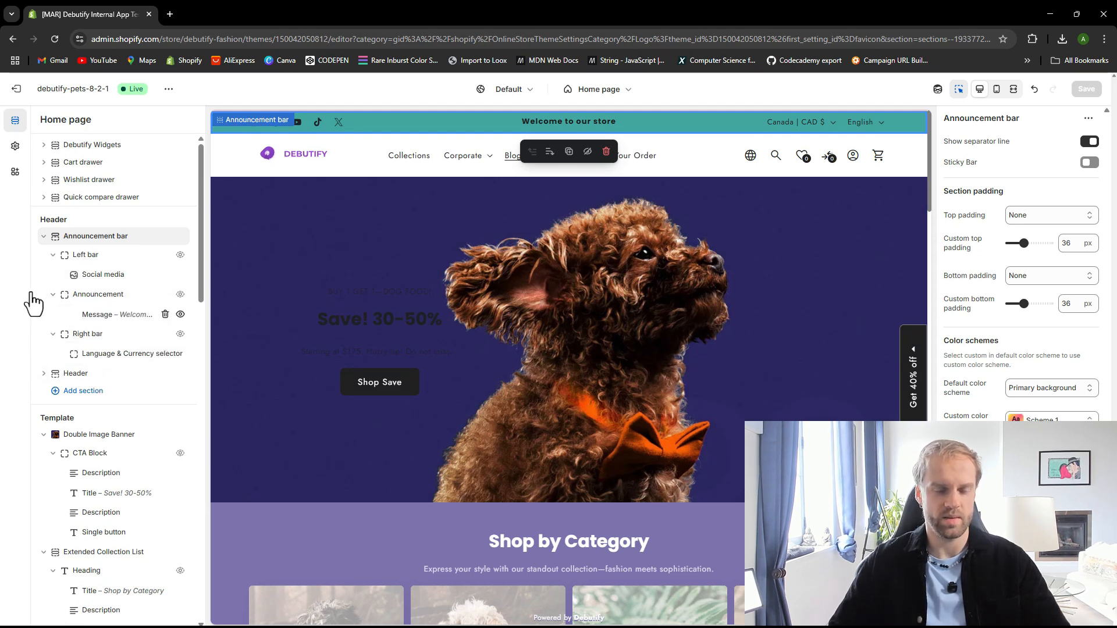
pyautogui.click(94, 297)
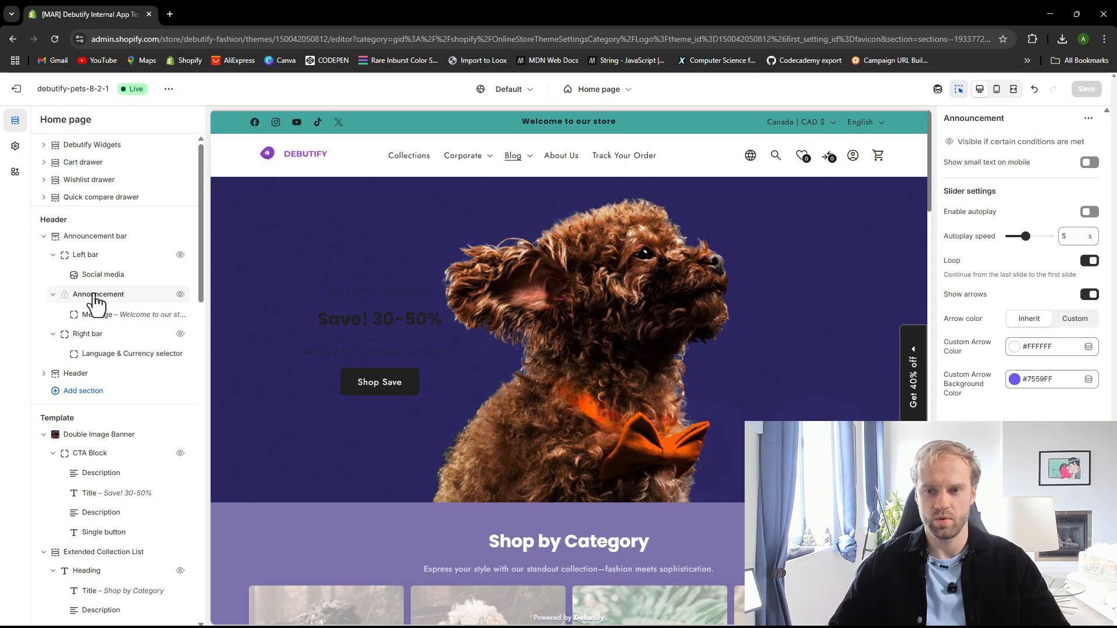
pyautogui.moveTo(124, 307)
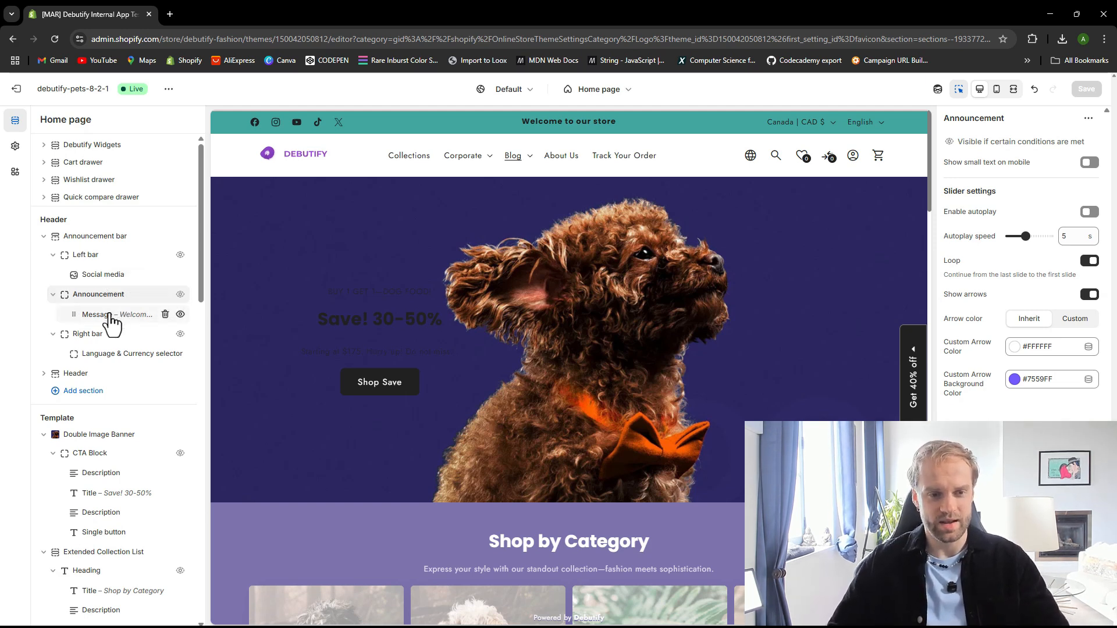
pyautogui.click(99, 315)
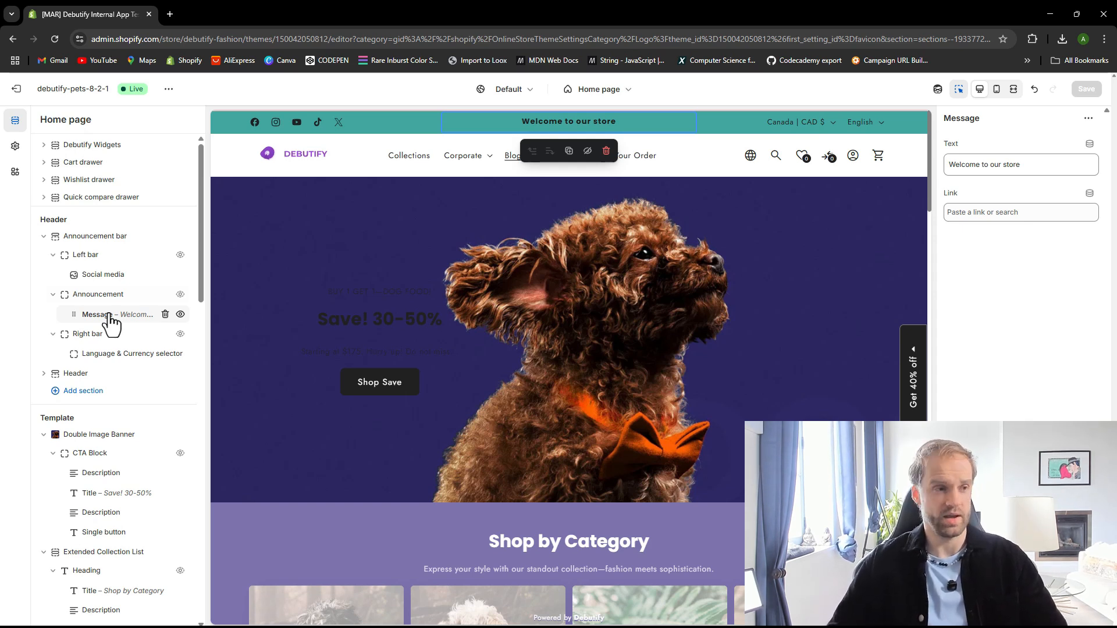
pyautogui.tripleClick(1040, 165)
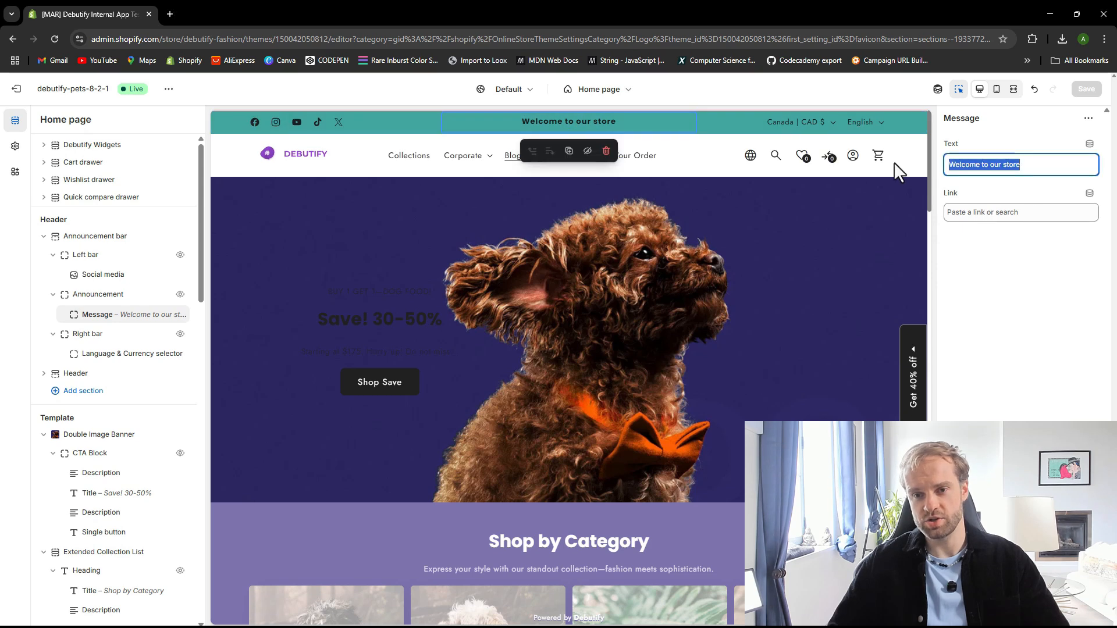
pyautogui.write('Hi')
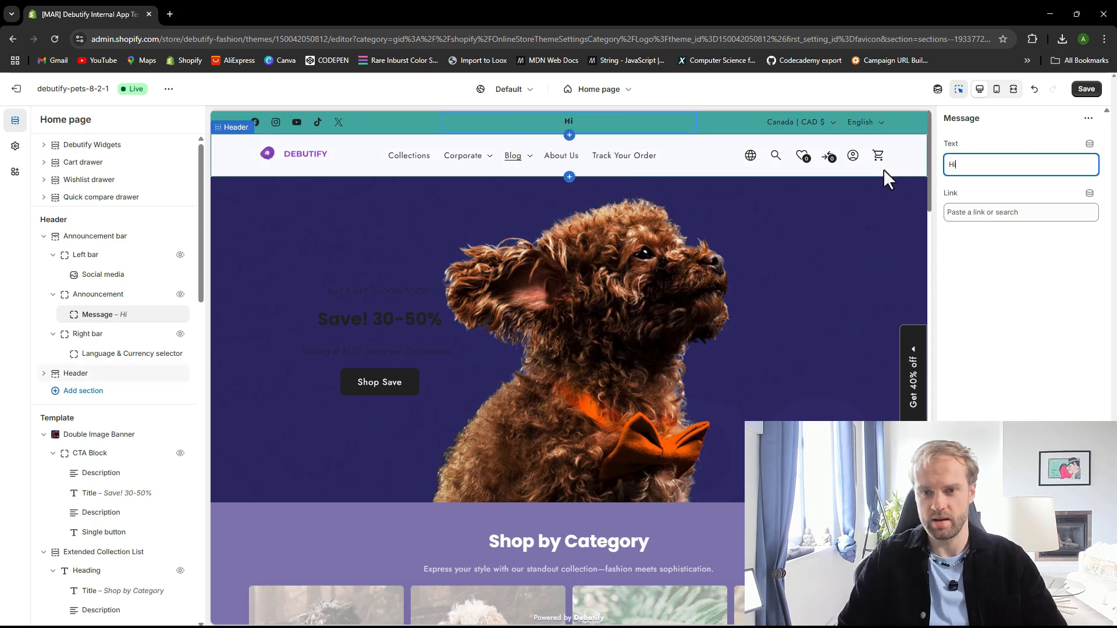
pyautogui.press('BackSpace')
pyautogui.press('BackSpace')
pyautogui.write('Hi')
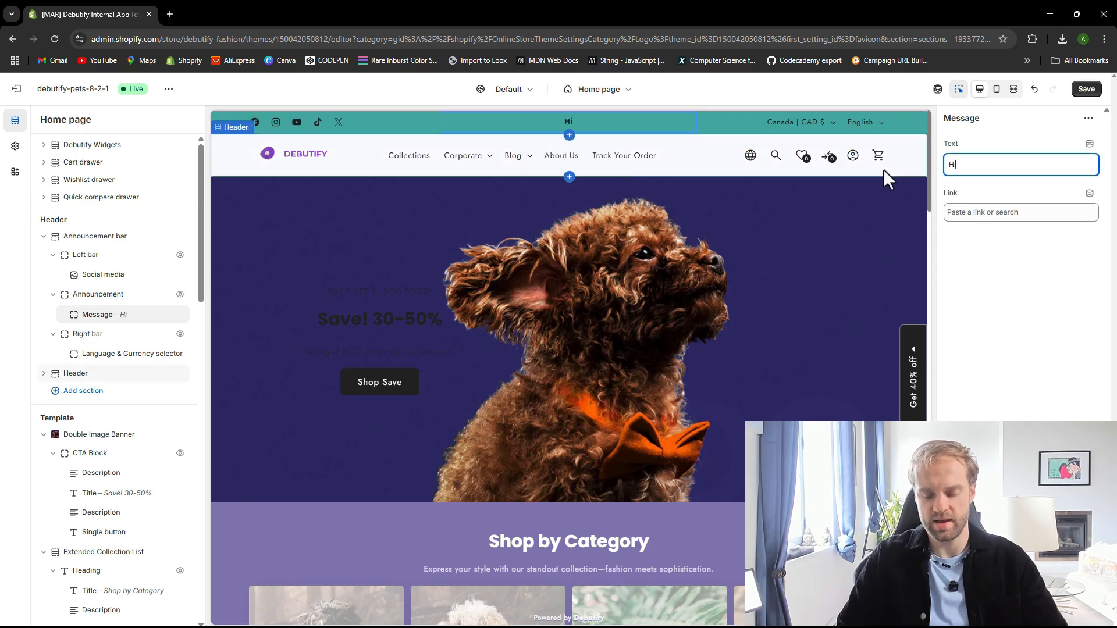
pyautogui.write(', Welcome')
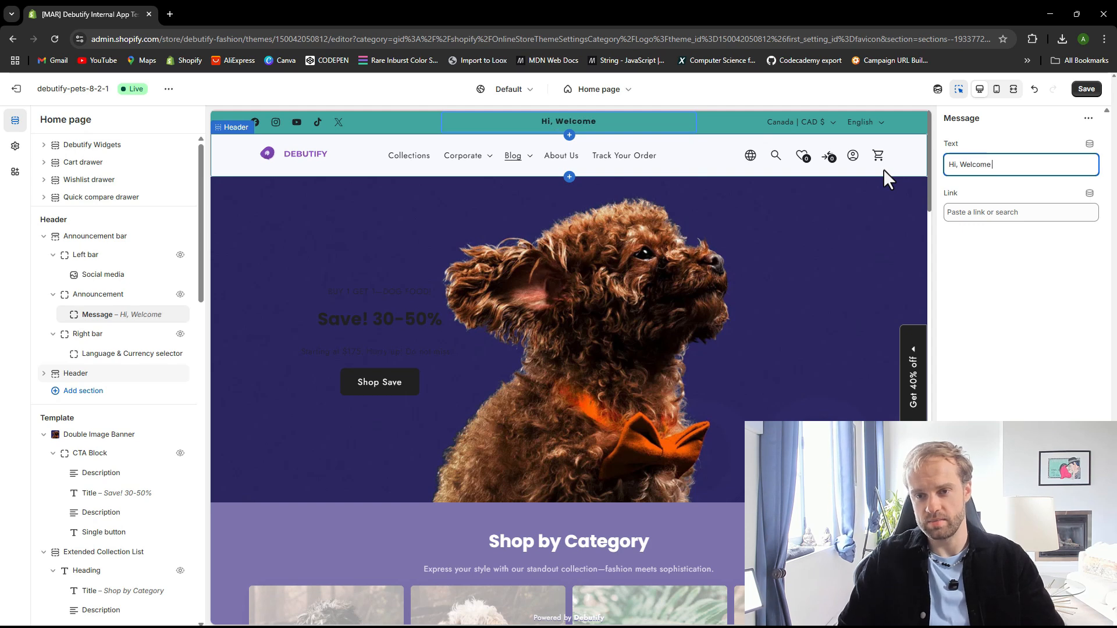
pyautogui.write(' To My Store!')
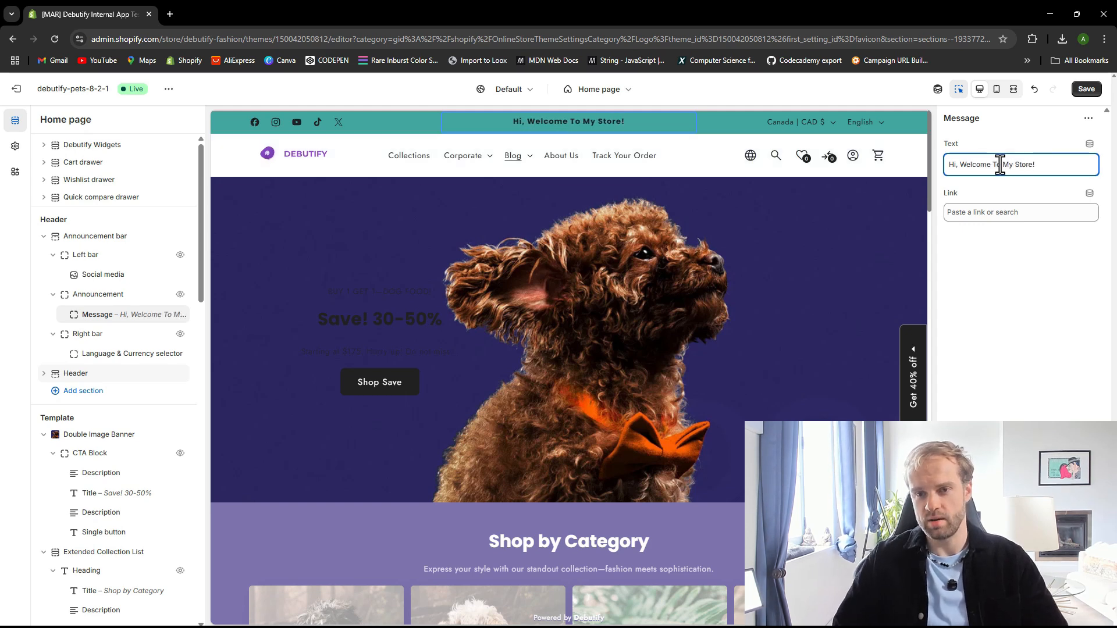
# Open the message's link options, dismiss them without choosing a link, and save the theme
pyautogui.click(1003, 215)
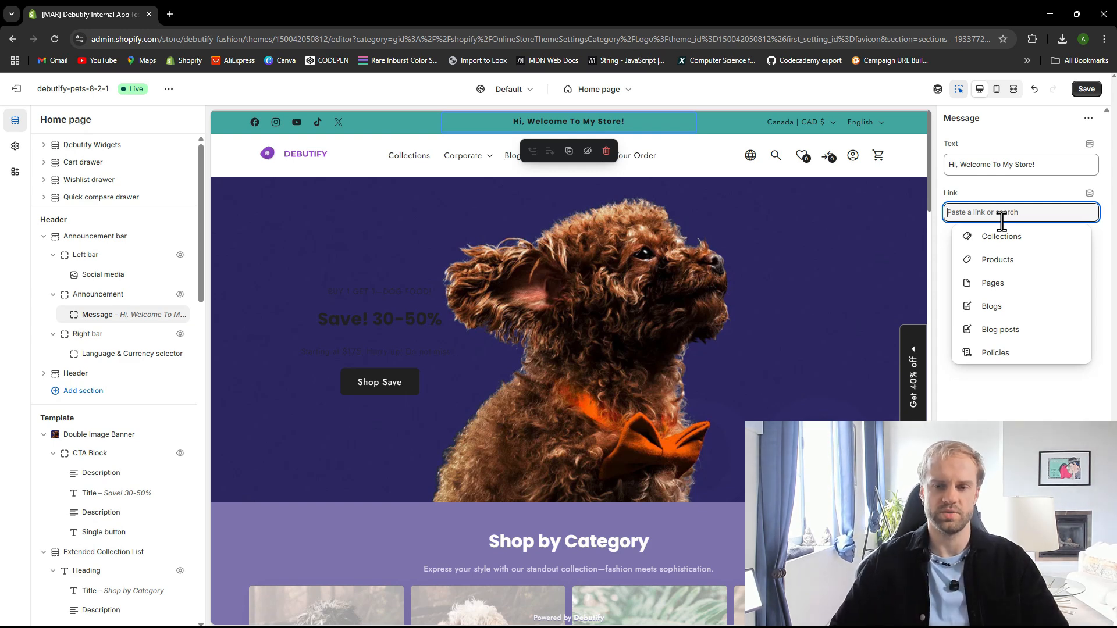
pyautogui.click(1001, 197)
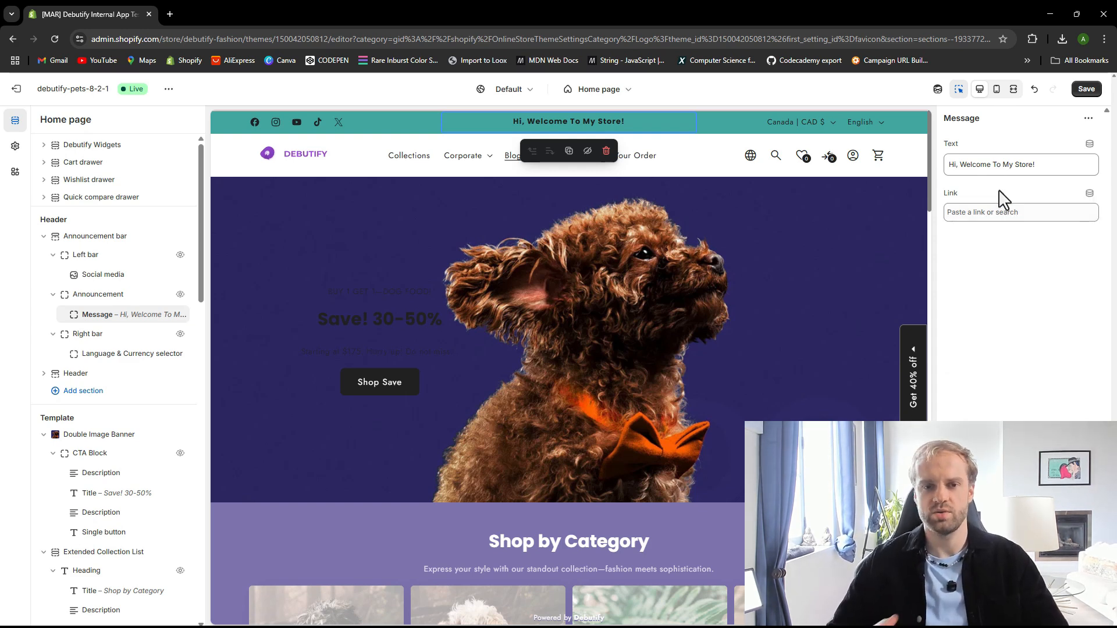
pyautogui.click(1085, 90)
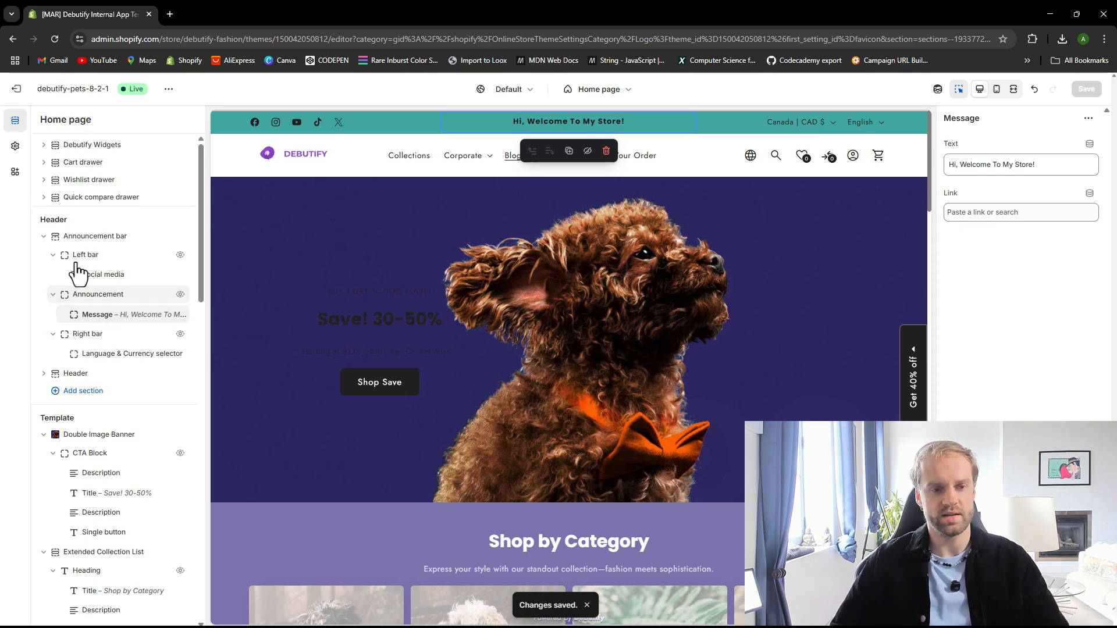
# Collapse the Announcement bar section and expand the Debutify Widgets list
pyautogui.click(43, 236)
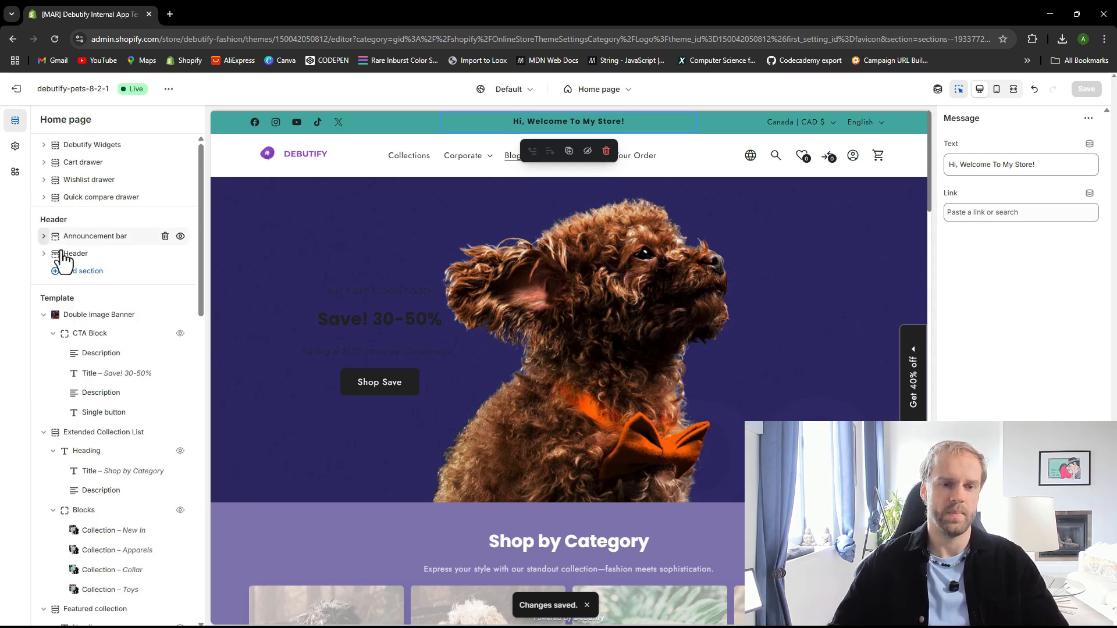
pyautogui.click(43, 145)
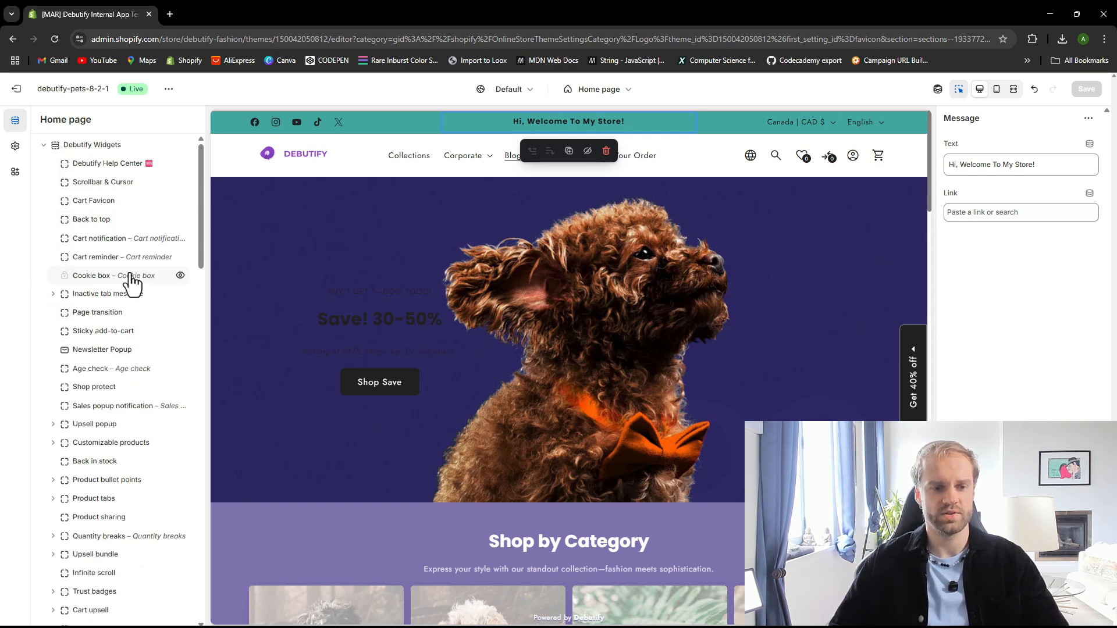
# Browse the Debutify Widgets list, then open theme settings and expand the Paid widgets group
pyautogui.scroll(-3, 113, 361)
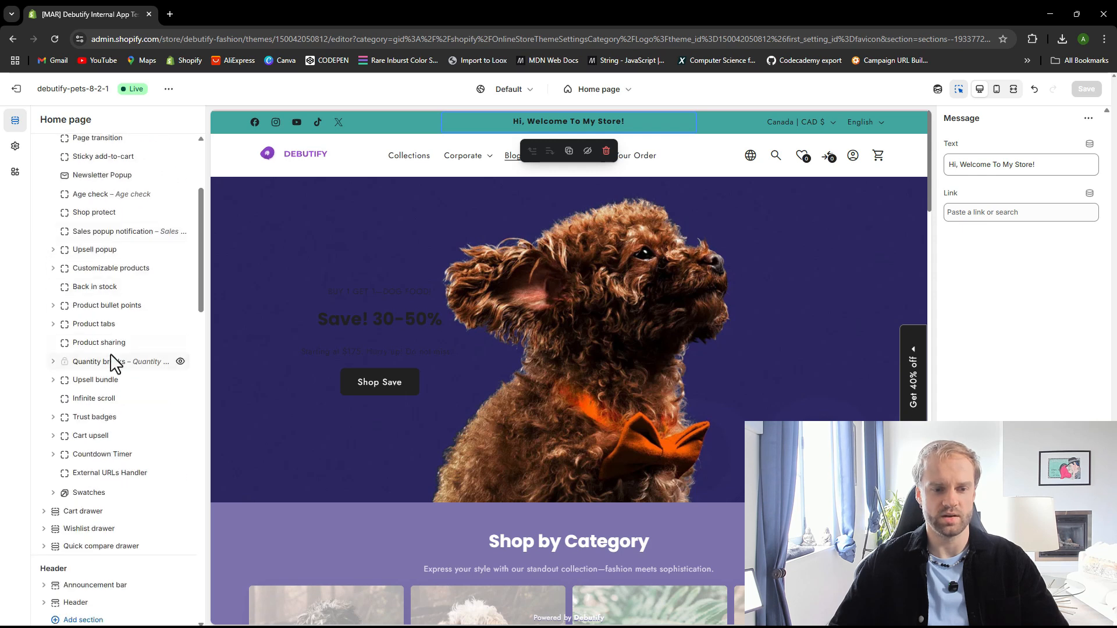
pyautogui.scroll(3, 111, 362)
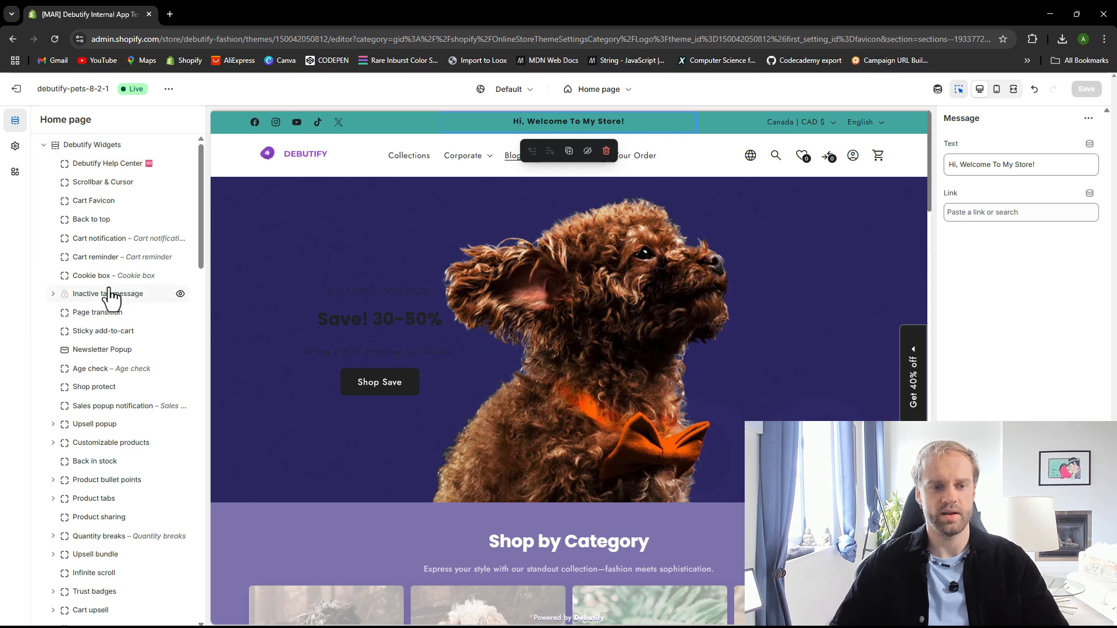
pyautogui.scroll(-1, 117, 361)
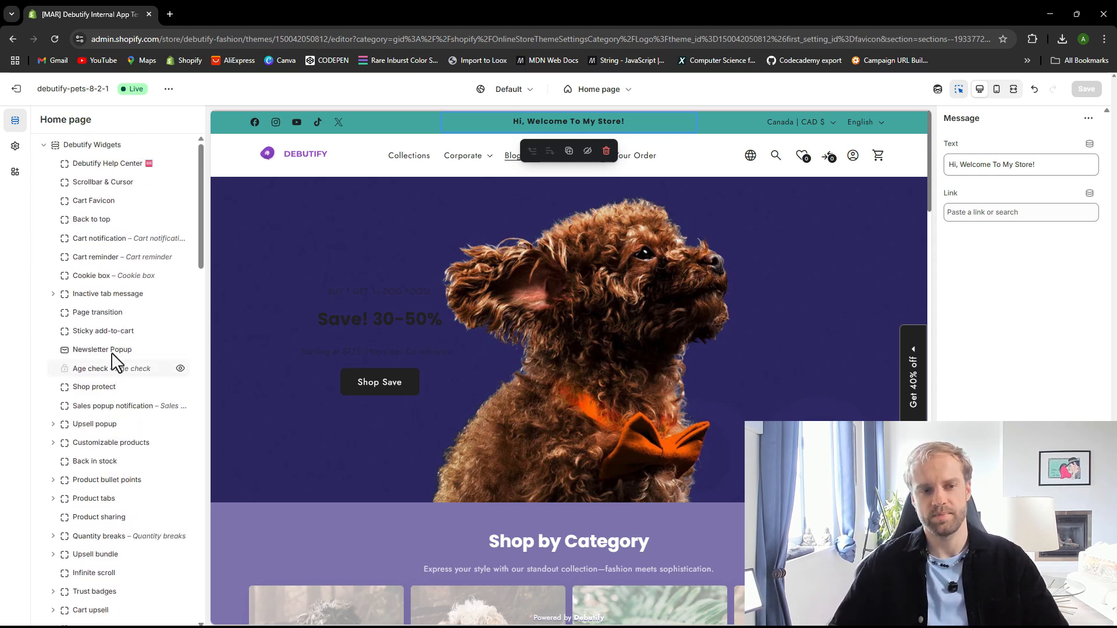
pyautogui.click(15, 146)
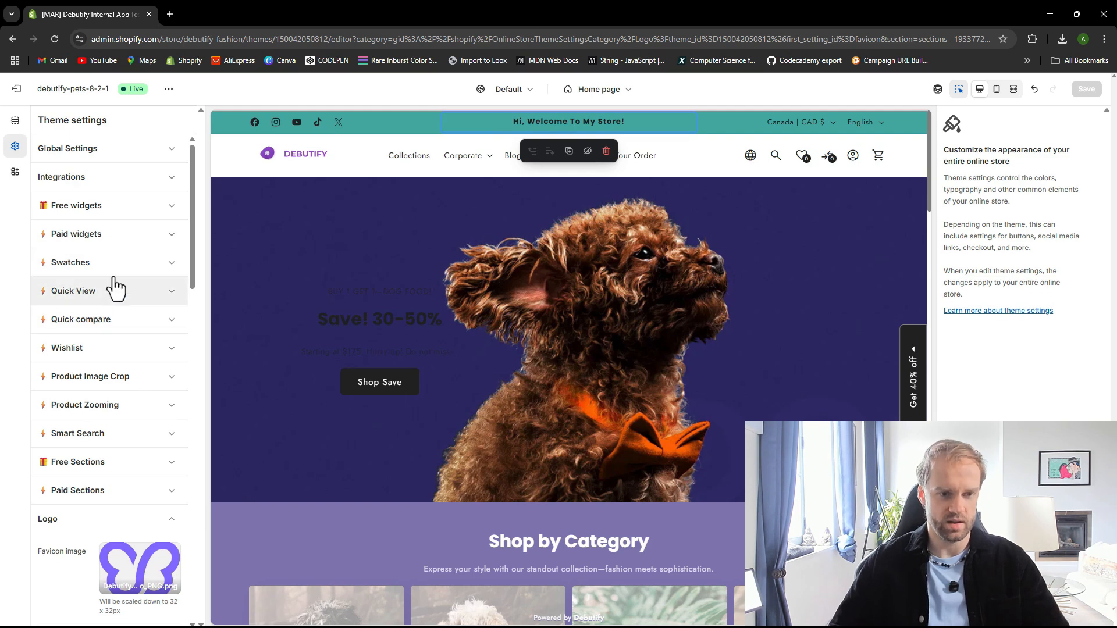
pyautogui.click(119, 240)
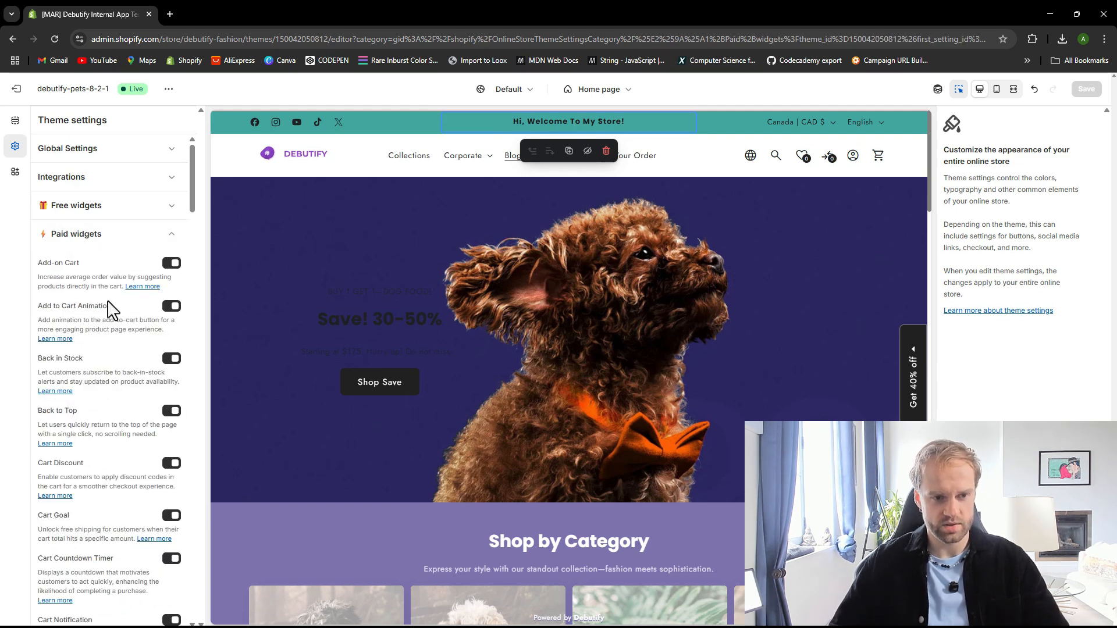
# Search the theme settings page for "ann" through the Paid widgets and Paid Sections groups
pyautogui.hotkey('ctrl', 'f')
pyautogui.write('ann')
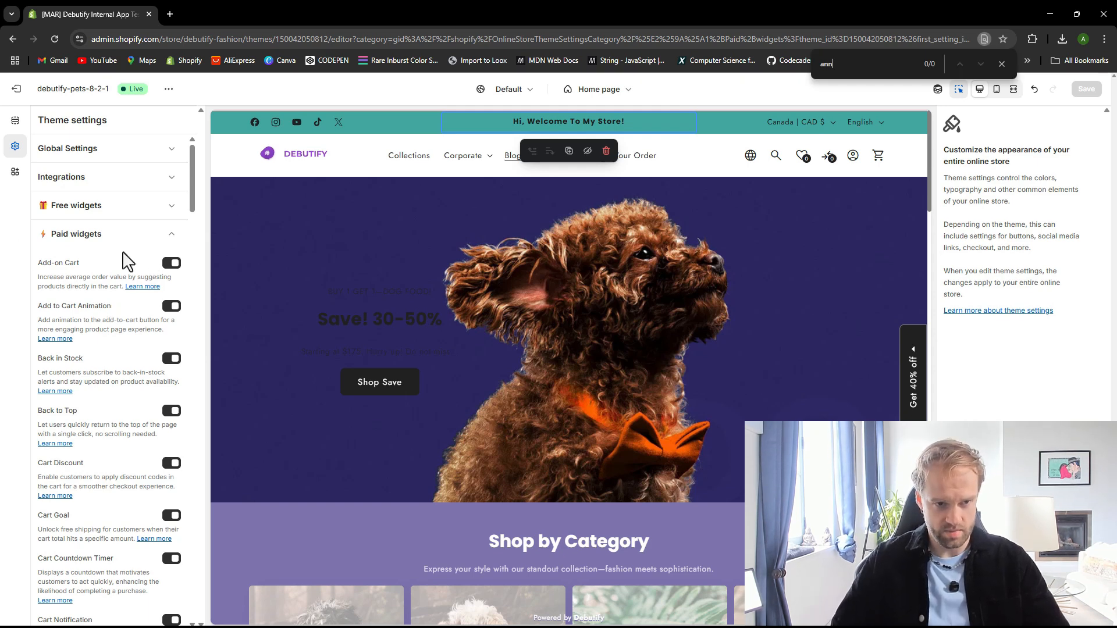
pyautogui.click(121, 235)
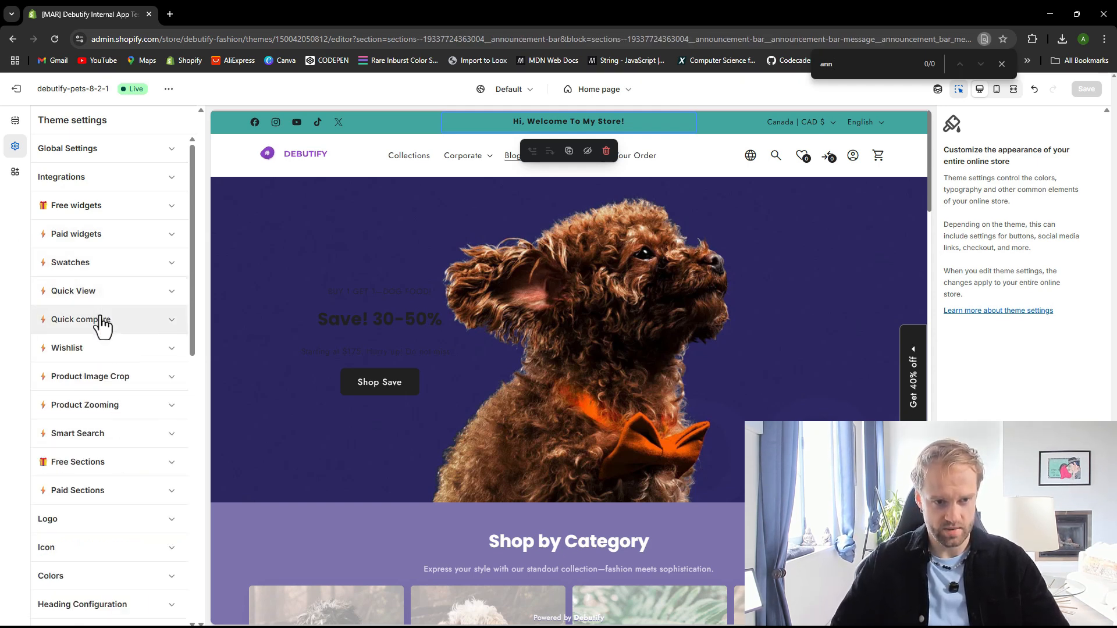
pyautogui.click(124, 495)
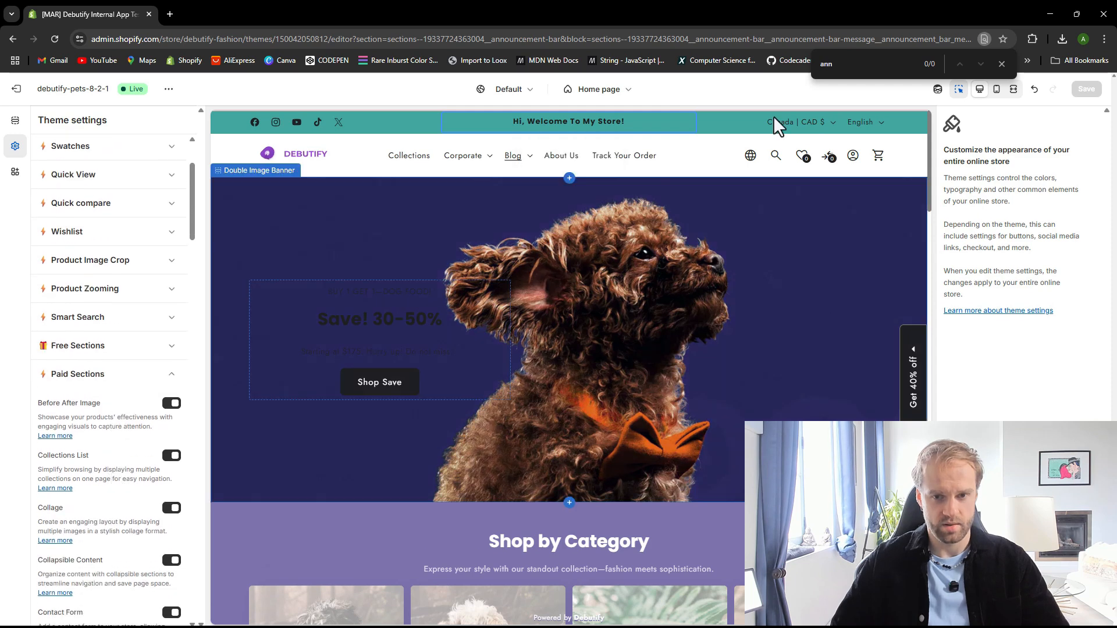
pyautogui.click(861, 65)
pyautogui.press('BackSpace')
pyautogui.write('n')
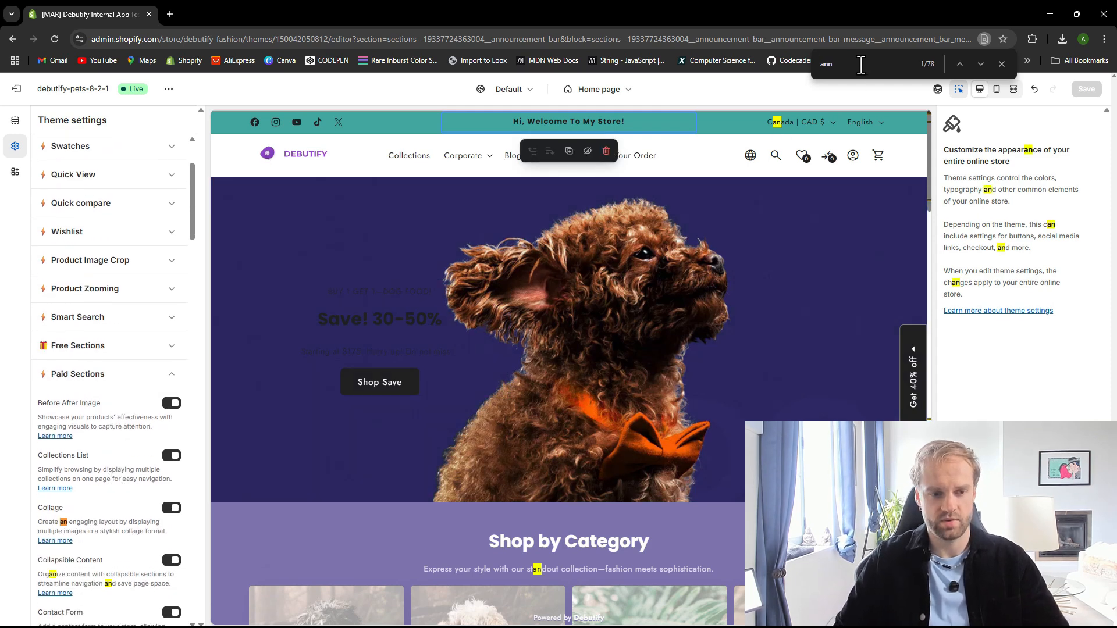
pyautogui.press('Return')
pyautogui.press('Return')
pyautogui.press('Return')
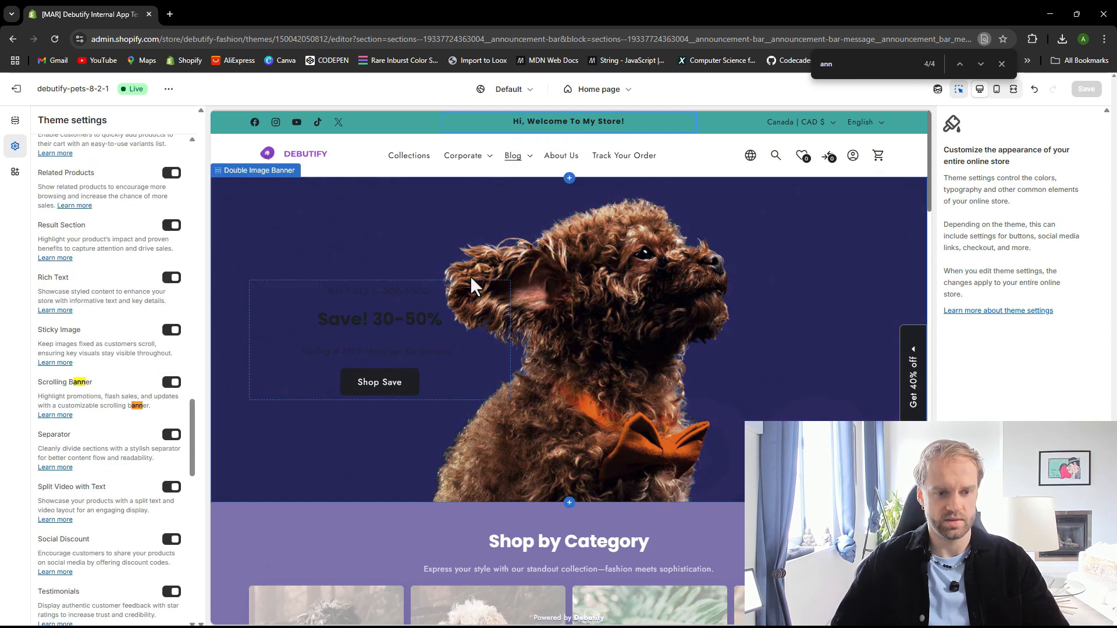
pyautogui.press('Escape')
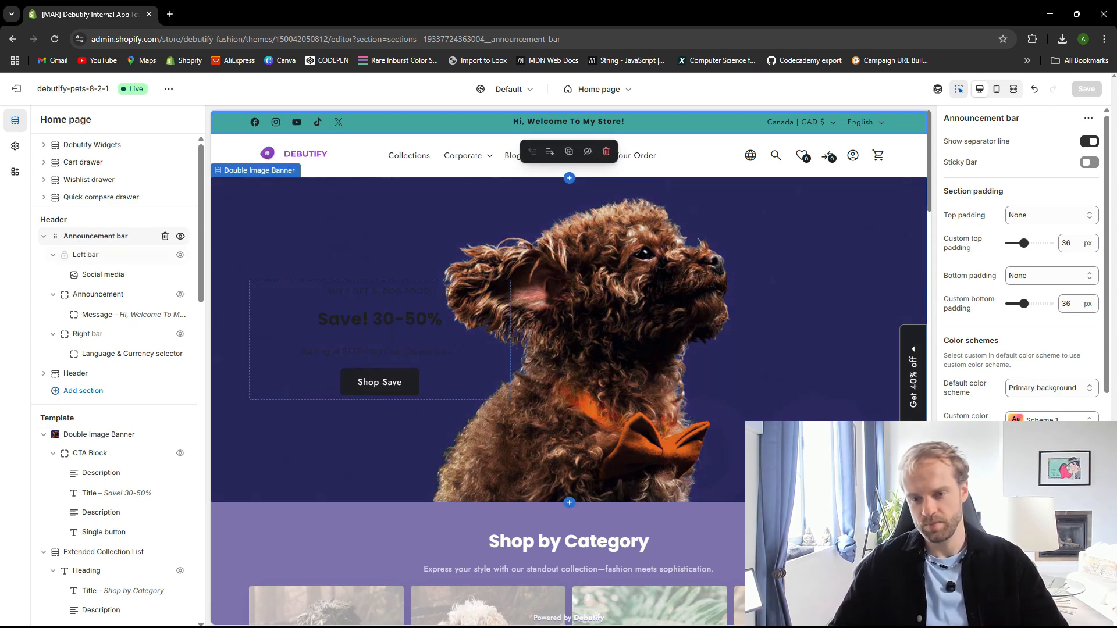
# Save the theme with the announcement bar changes
pyautogui.scroll(-7, 1049, 379)
pyautogui.scroll(5, 1052, 369)
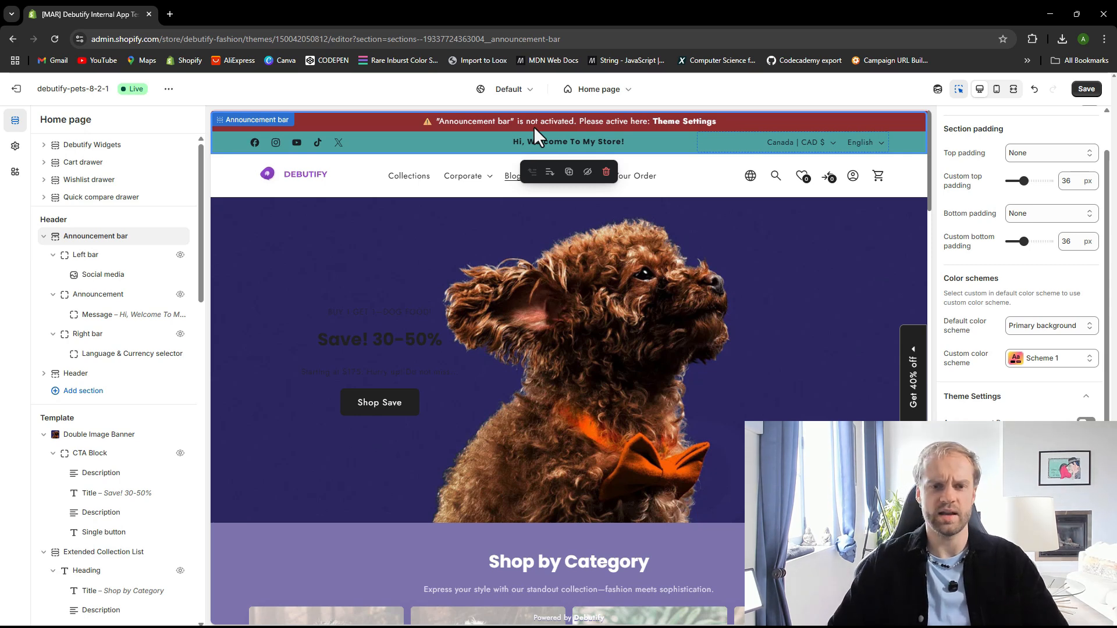
pyautogui.click(1085, 89)
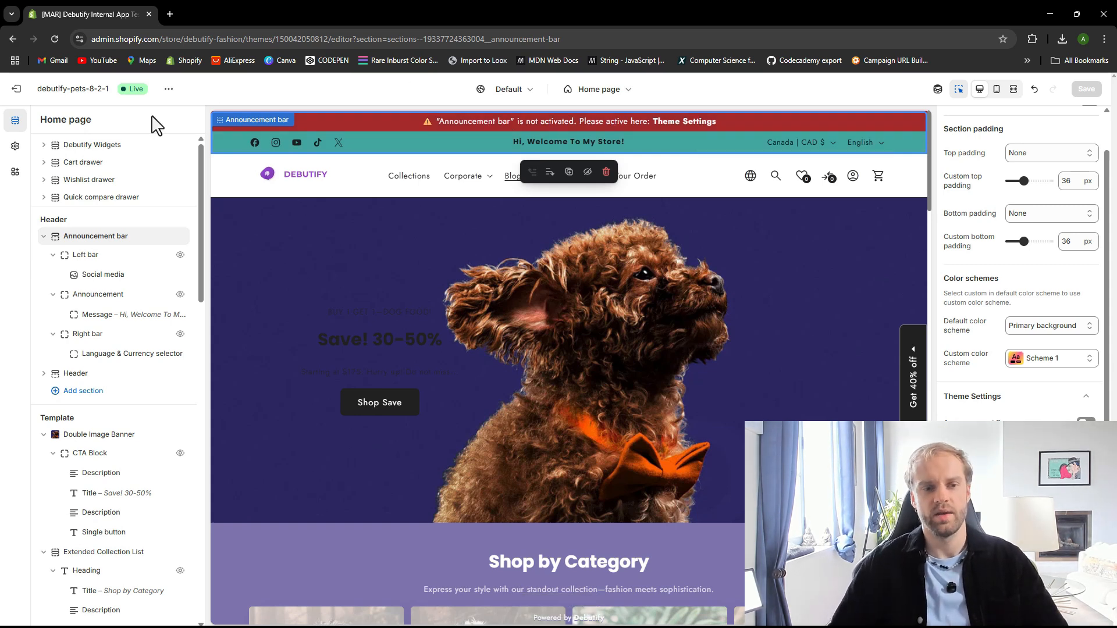
# Open the live store view in a new tab, then close it and return to the editor
pyautogui.click(173, 91)
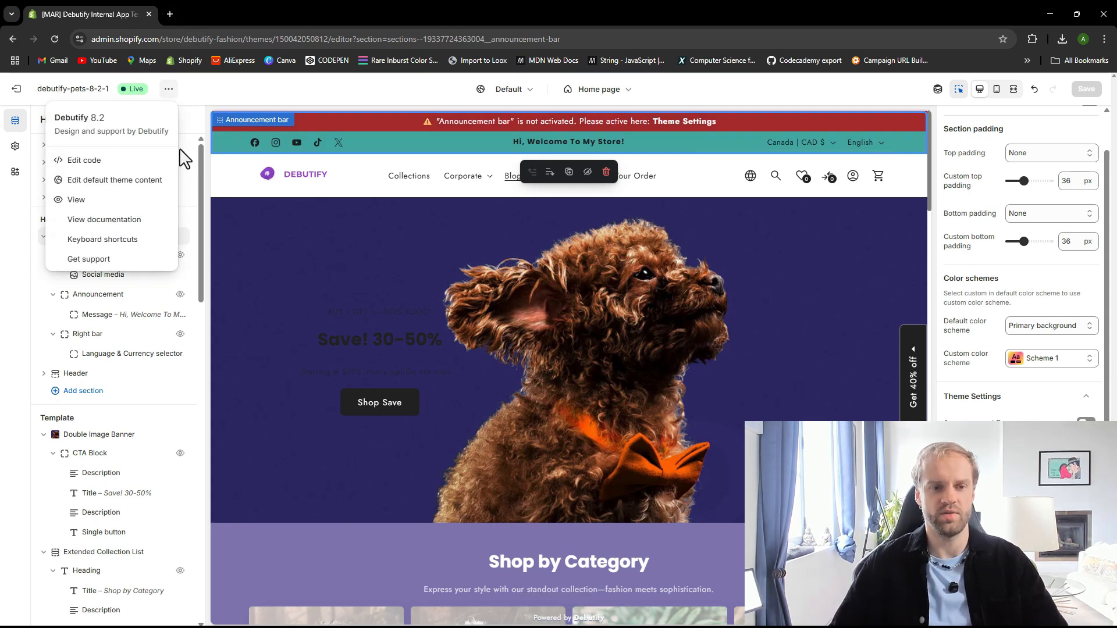
pyautogui.click(144, 205)
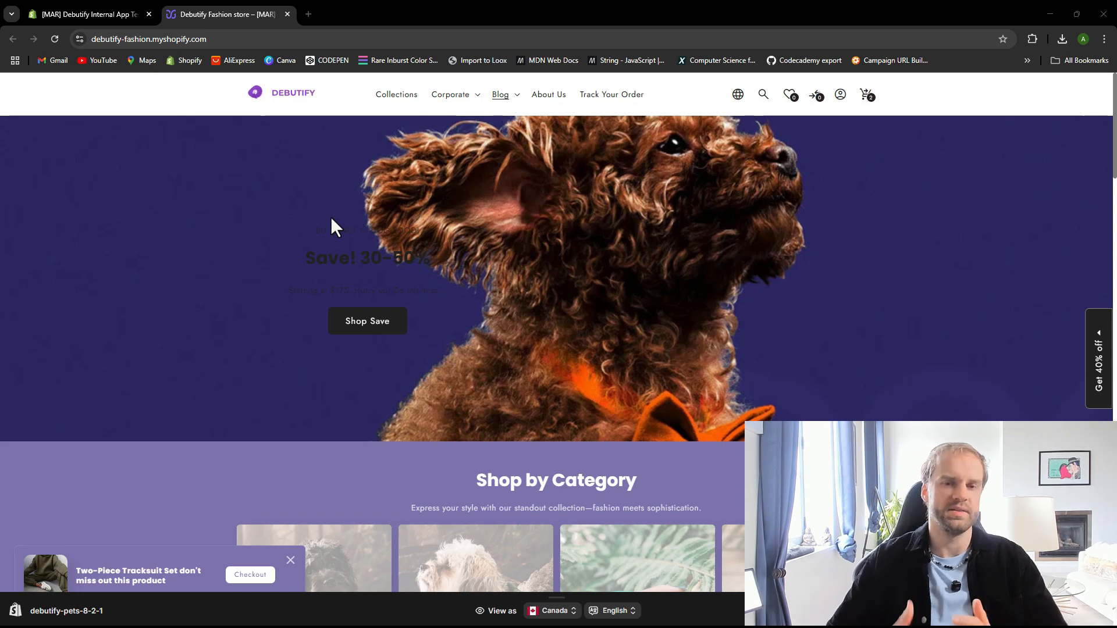
pyautogui.click(143, 3)
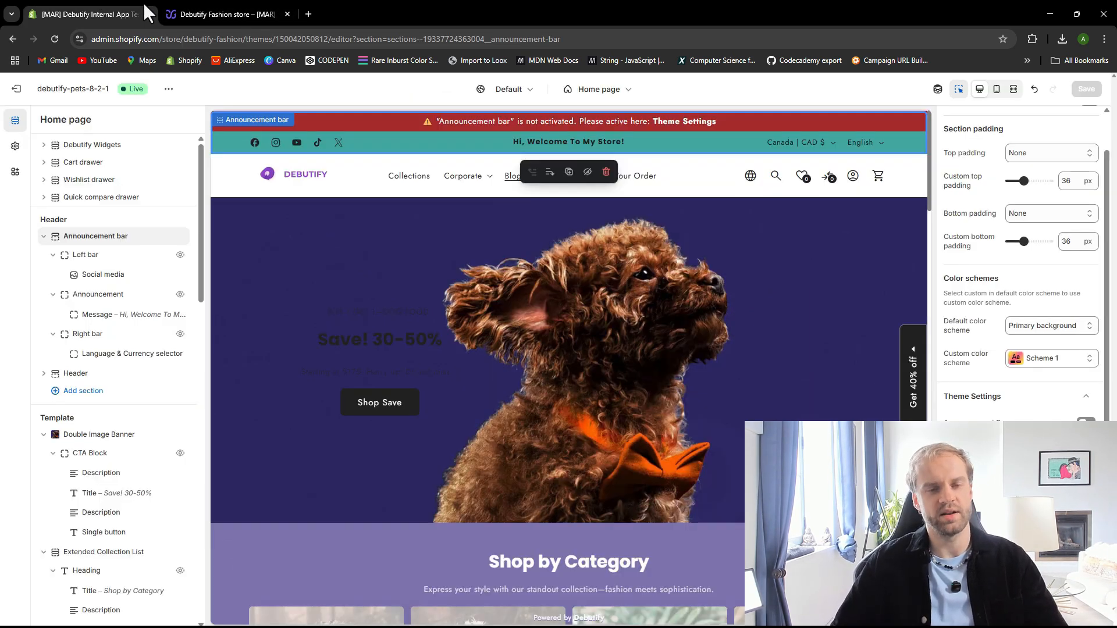
pyautogui.click(287, 14)
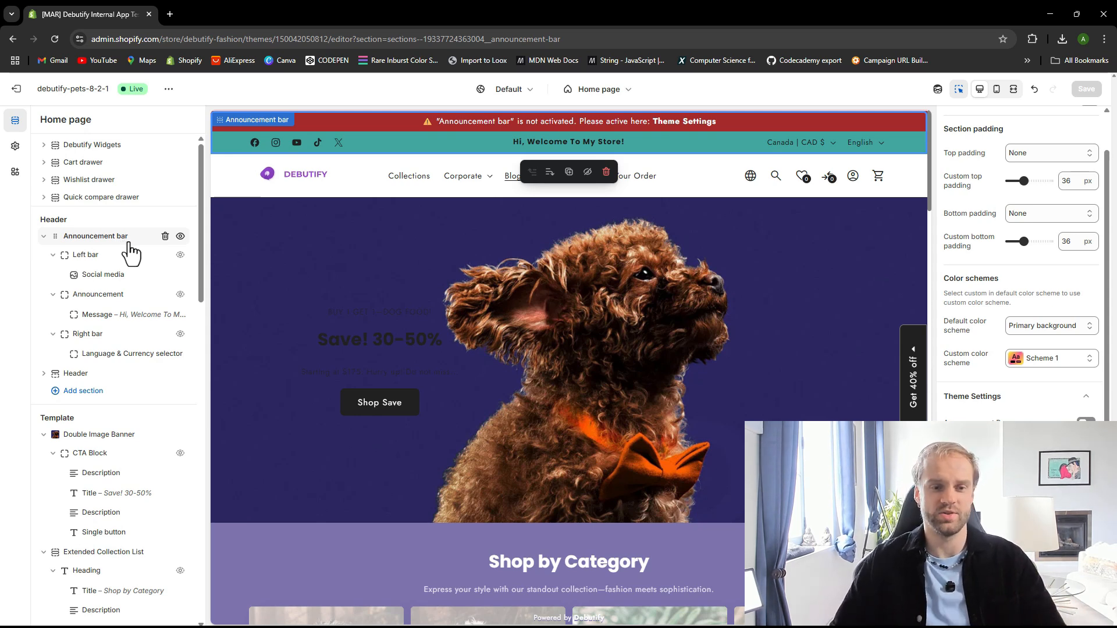
# Enable the Announcement bar activation toggle in its Theme Settings and save the theme
pyautogui.click(180, 235)
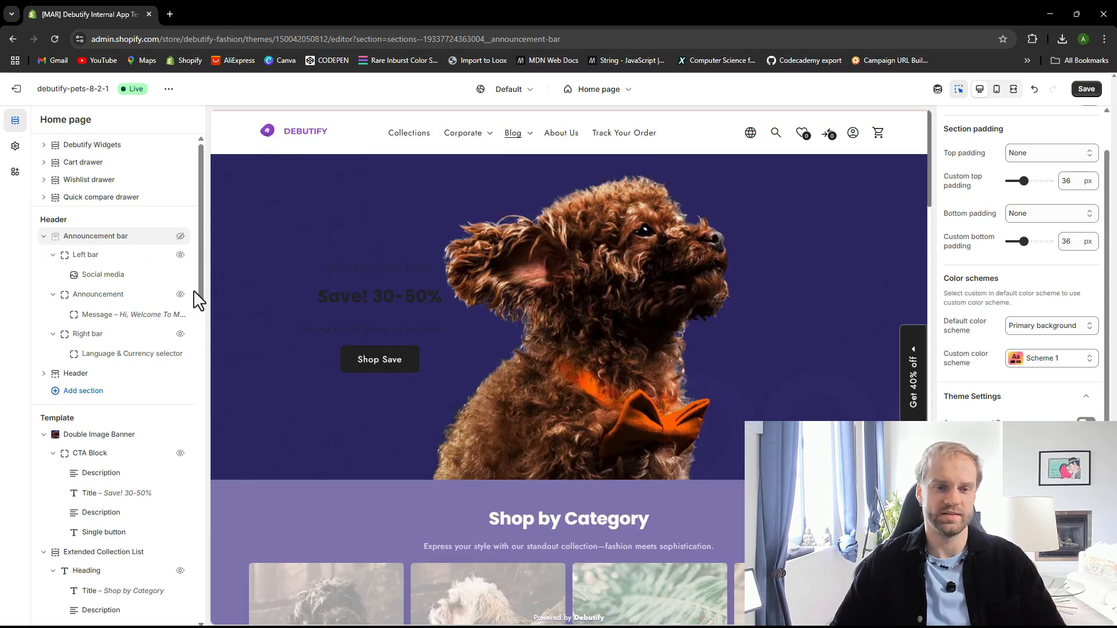
pyautogui.click(181, 237)
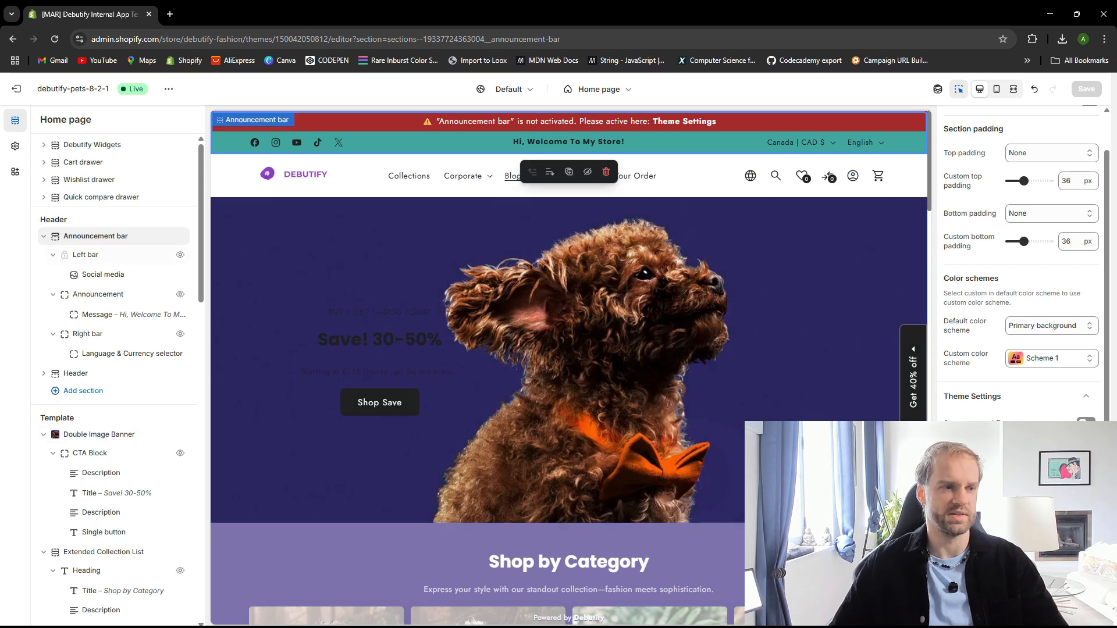
pyautogui.click(1086, 424)
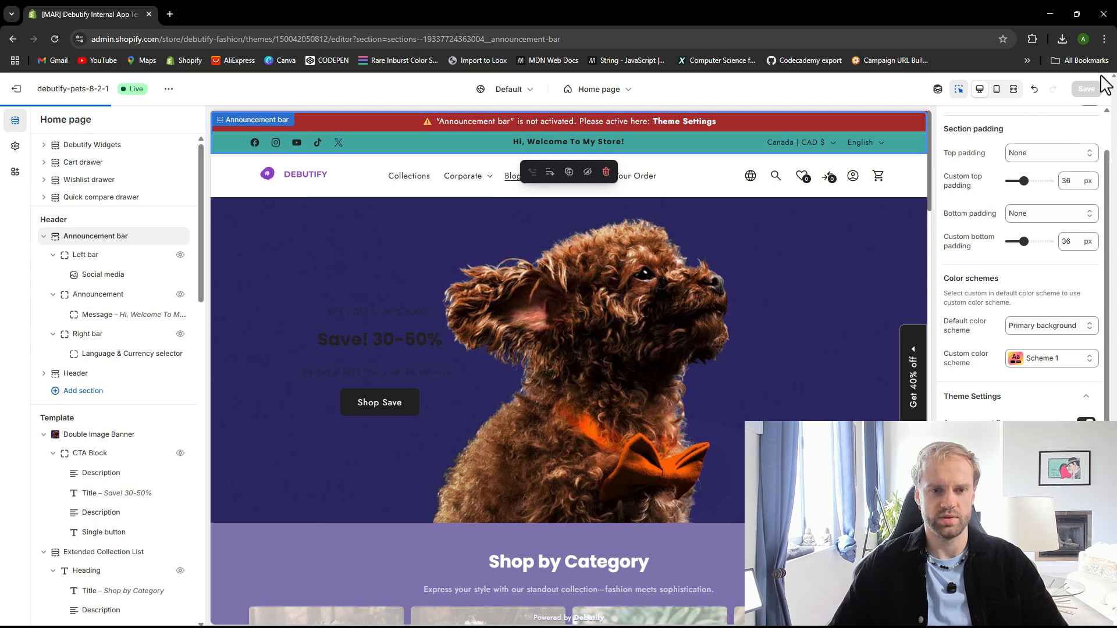
pyautogui.click(1085, 91)
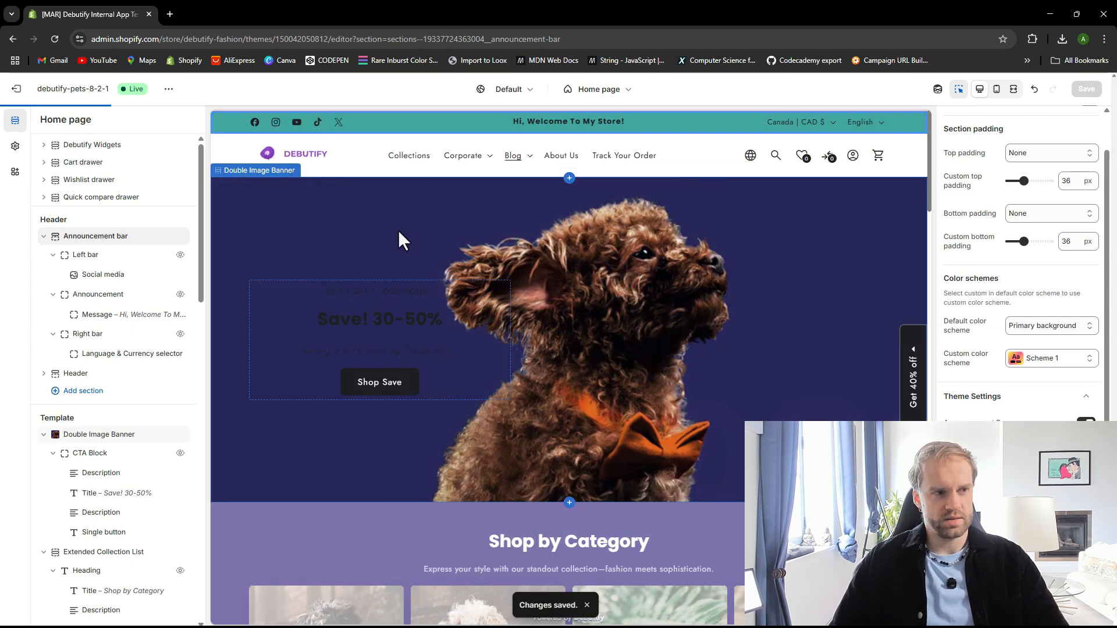
# Open the Header section settings and locate the Sticky Header option
pyautogui.scroll(-5, 391, 235)
pyautogui.scroll(5, 389, 236)
pyautogui.scroll(-1, 483, 186)
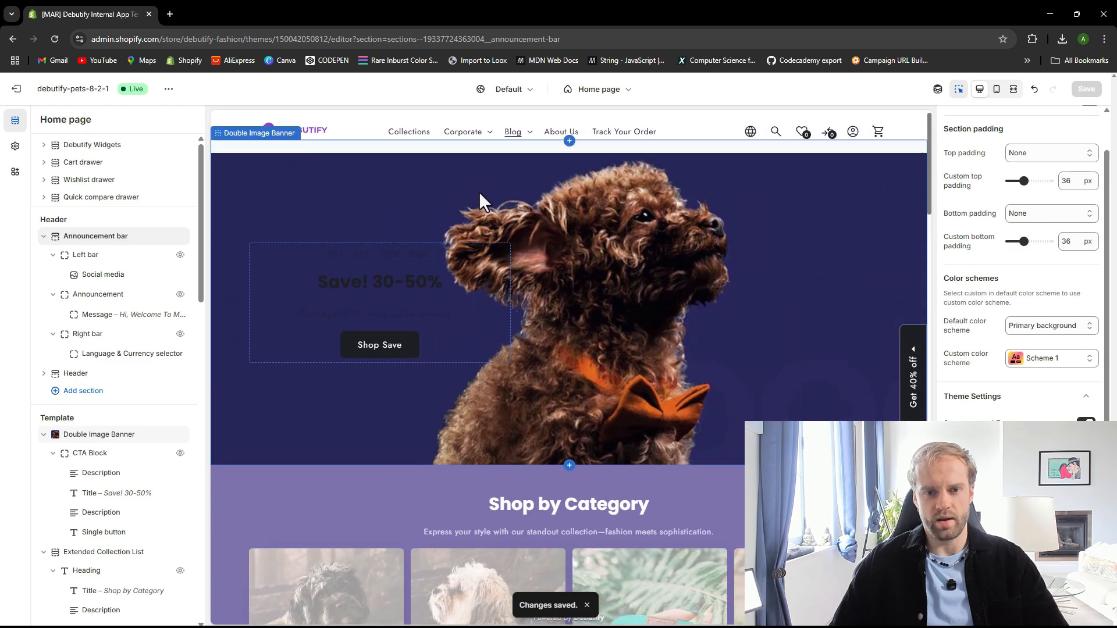
pyautogui.scroll(1, 483, 201)
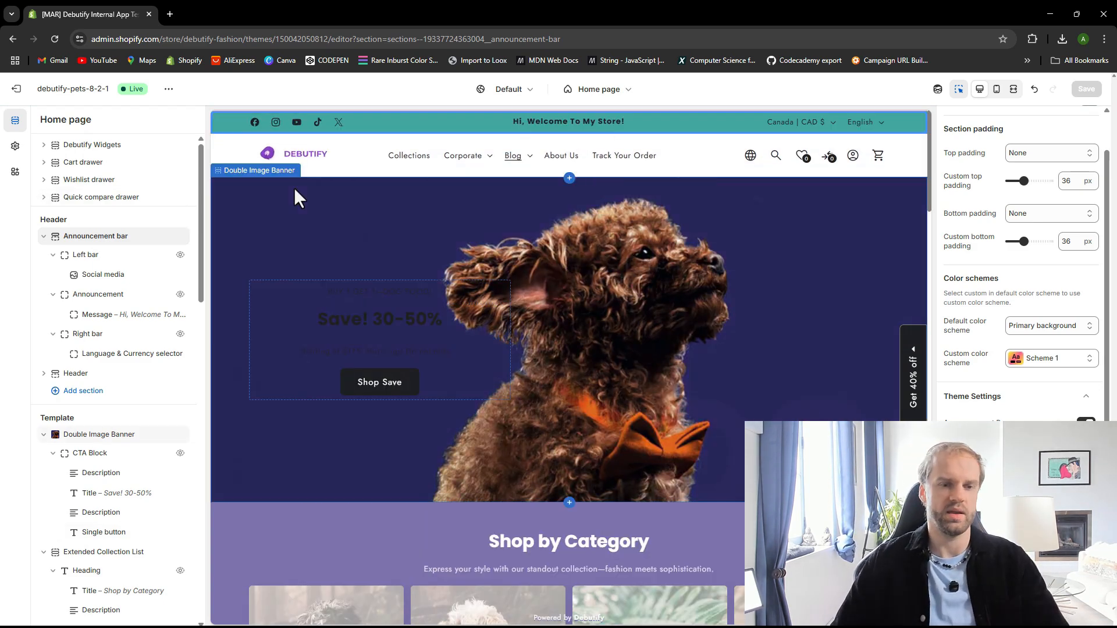
pyautogui.click(16, 146)
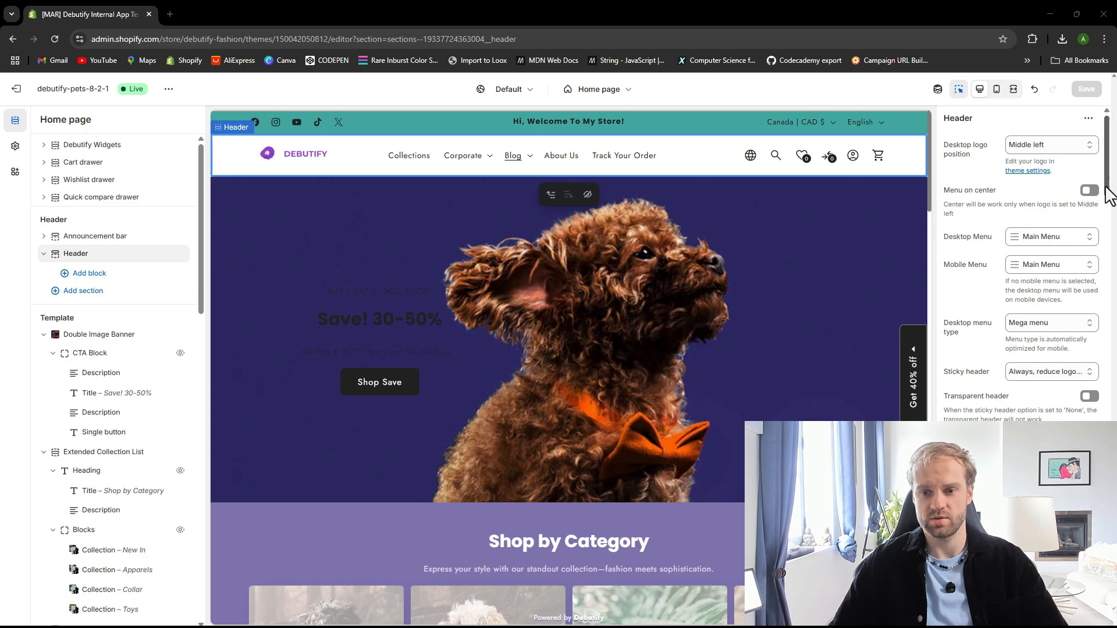
pyautogui.moveTo(1108, 194); pyautogui.dragTo(1108, 442)
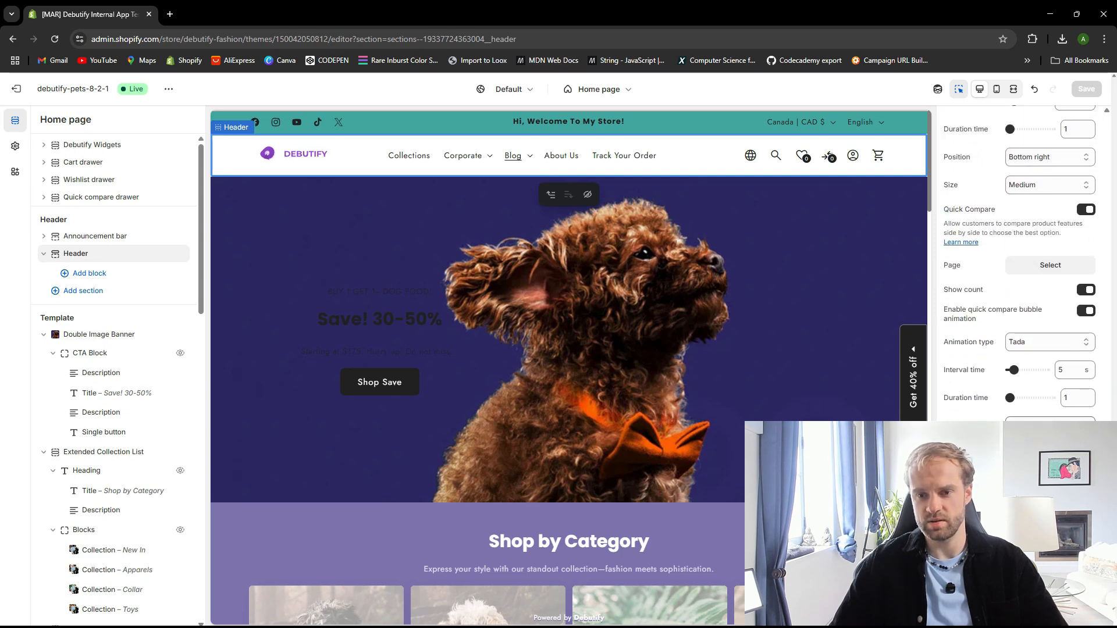
pyautogui.scroll(5, 1024, 379)
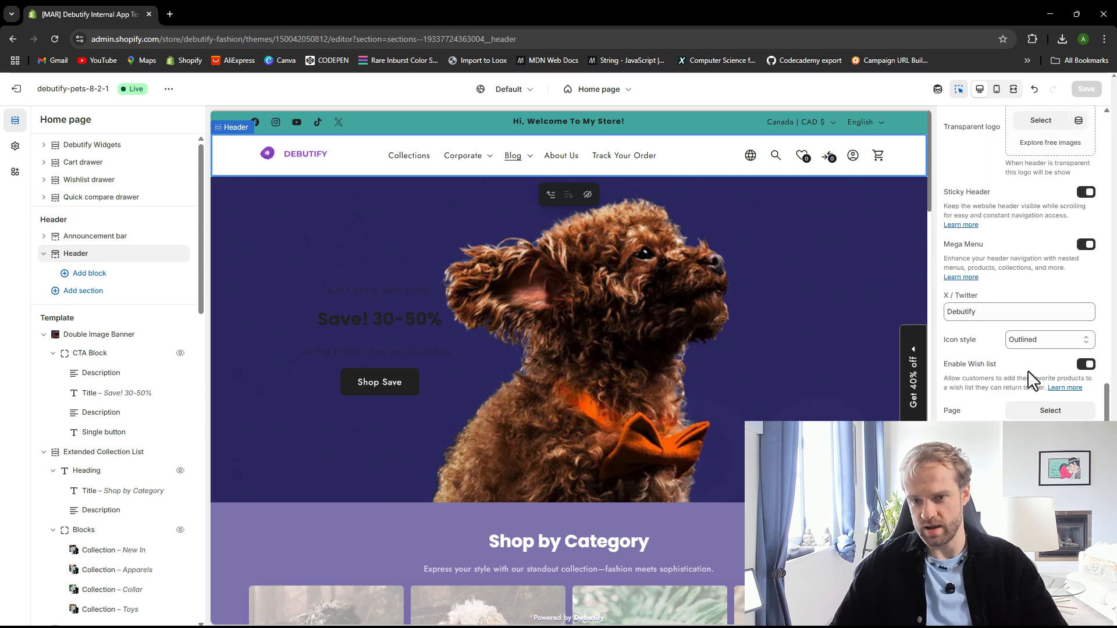
pyautogui.scroll(2, 1006, 317)
pyautogui.moveTo(946, 309); pyautogui.dragTo(996, 310)
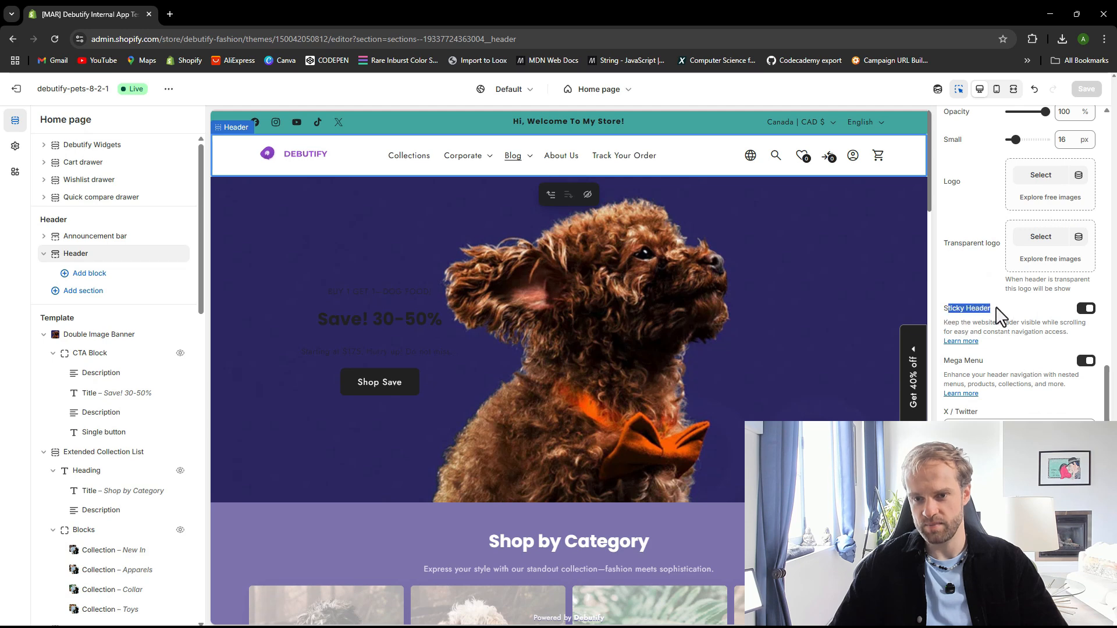
pyautogui.click(963, 309)
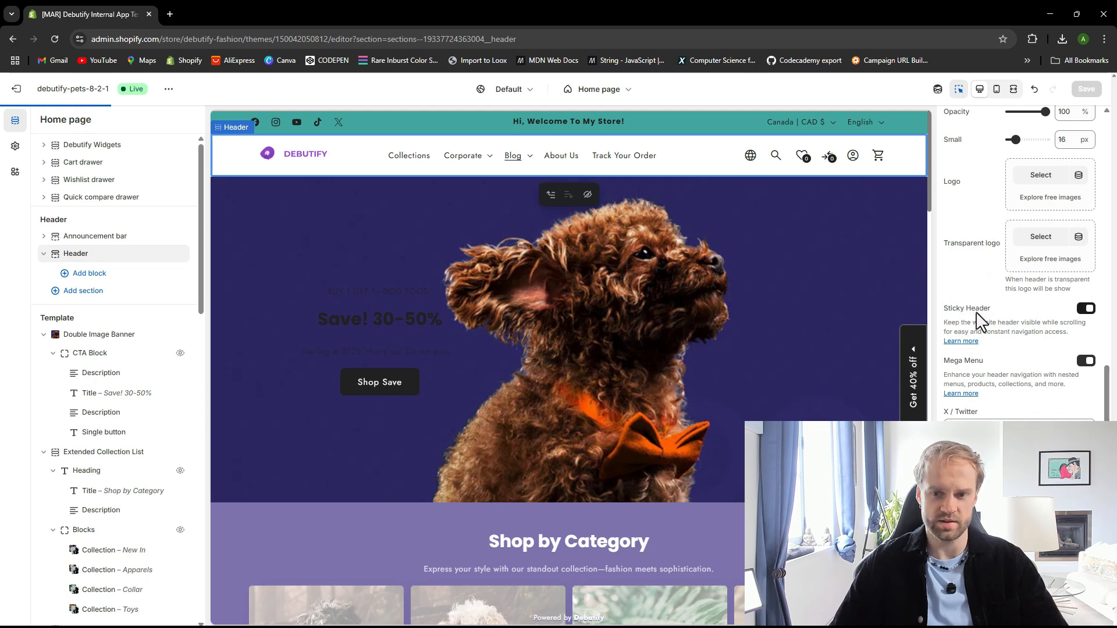
# Turn Sticky Header off, check the preview, and turn it back on
pyautogui.click(1086, 307)
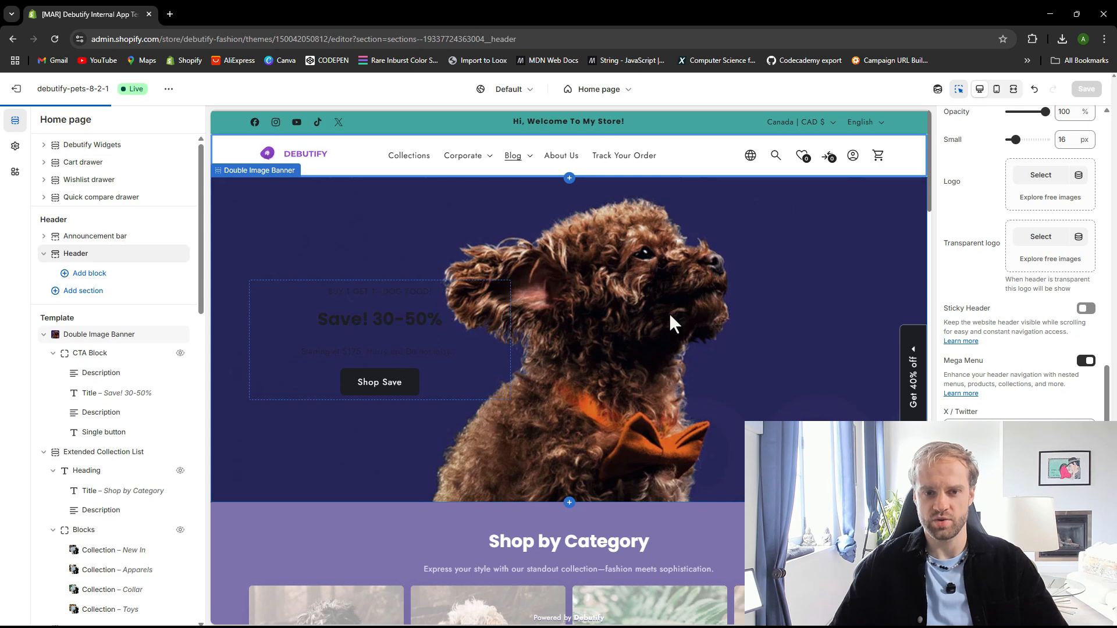
pyautogui.scroll(-8, 578, 284)
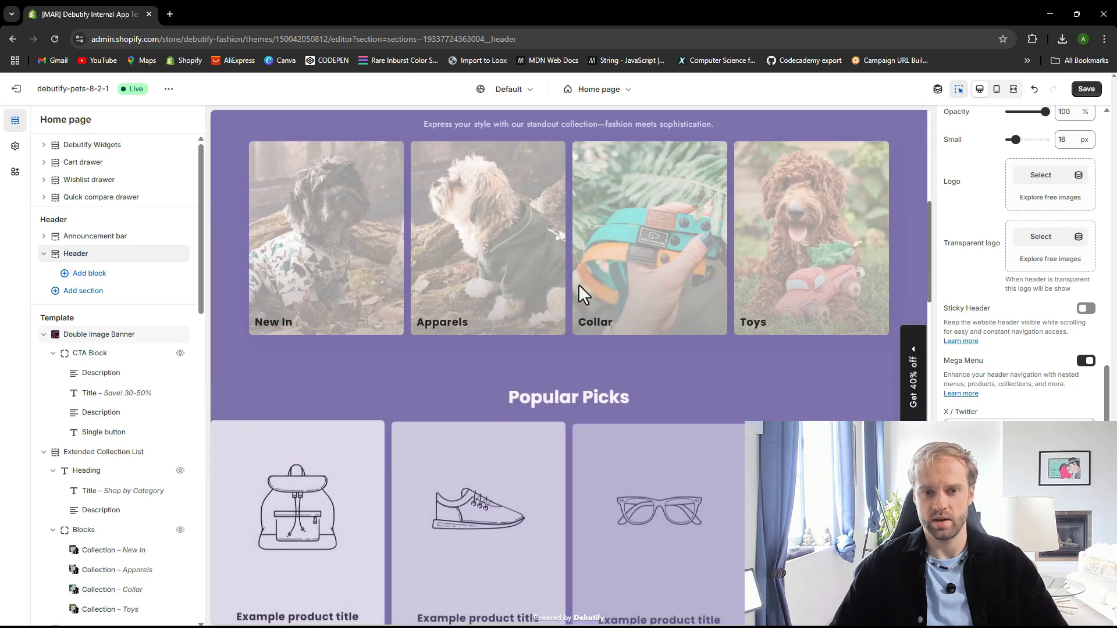
pyautogui.scroll(7, 576, 289)
pyautogui.scroll(3, 571, 285)
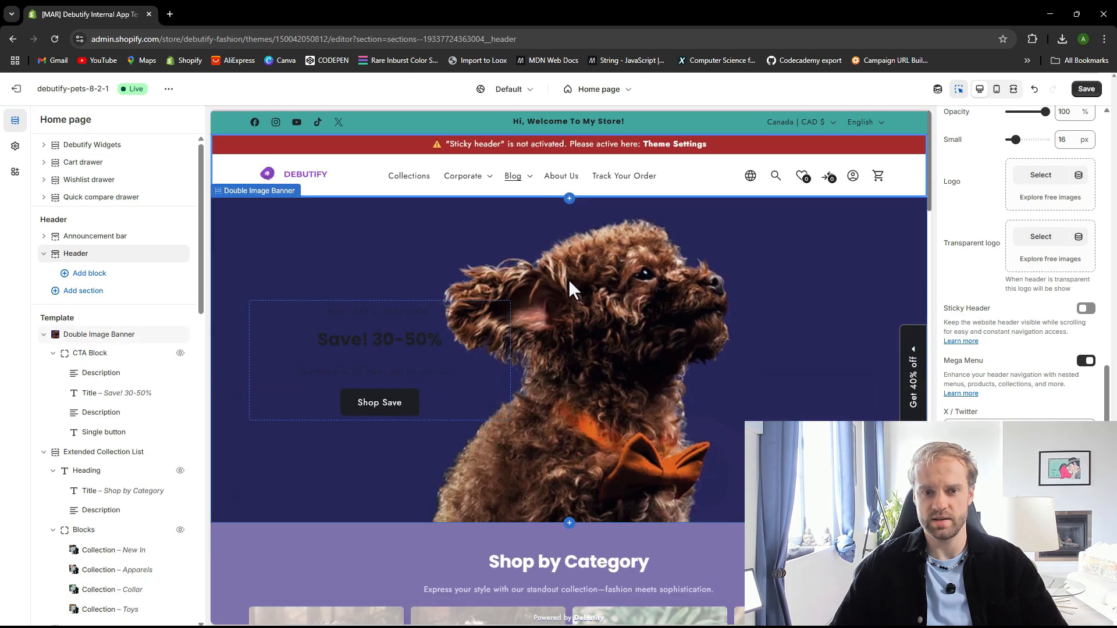
pyautogui.scroll(-3, 568, 285)
pyautogui.scroll(2, 568, 288)
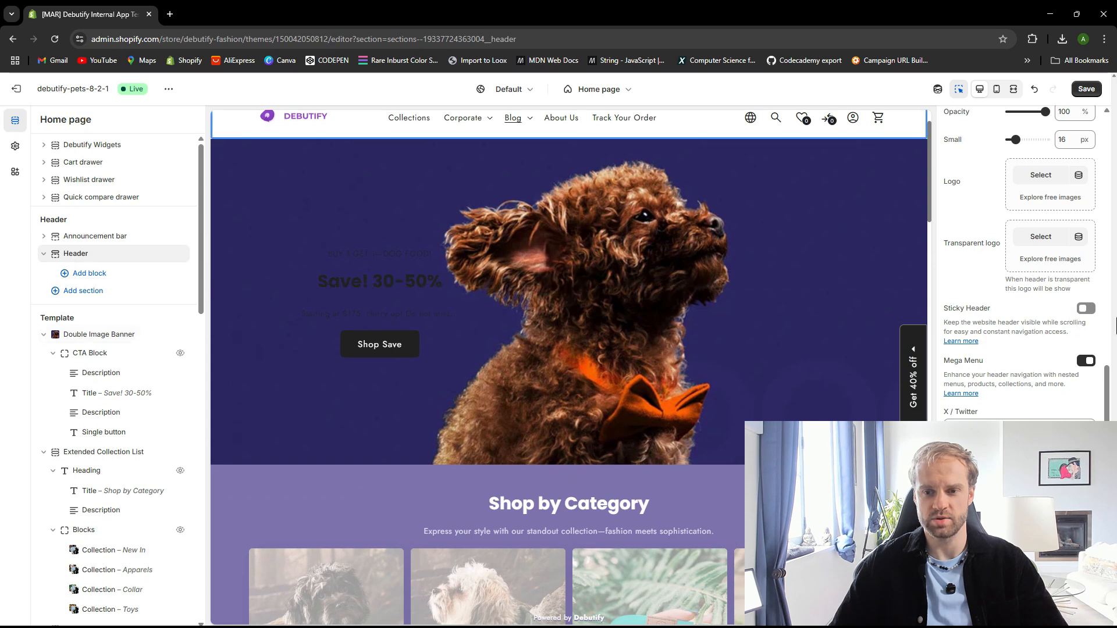
pyautogui.click(1085, 310)
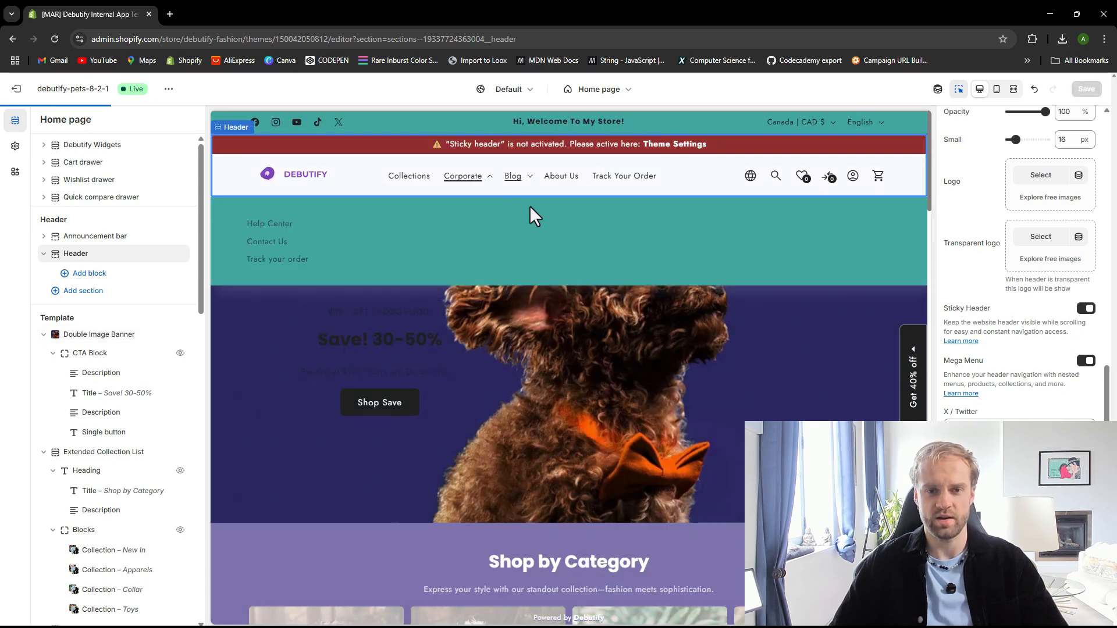
# Open theme settings and expand then collapse the Paid widgets group
pyautogui.click(15, 146)
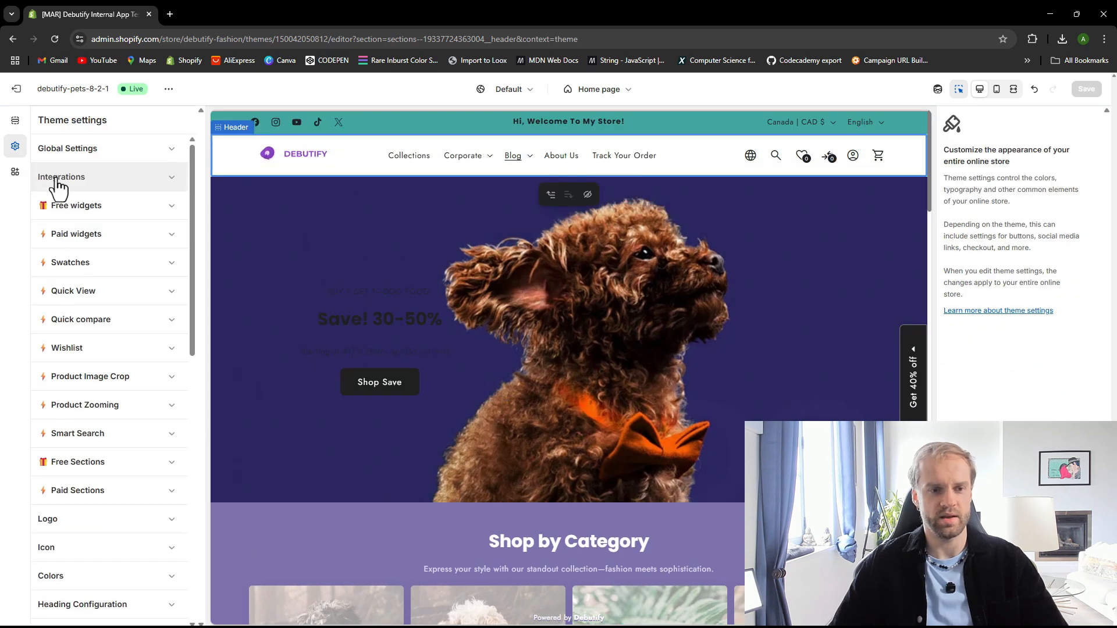
pyautogui.click(113, 240)
pyautogui.click(114, 243)
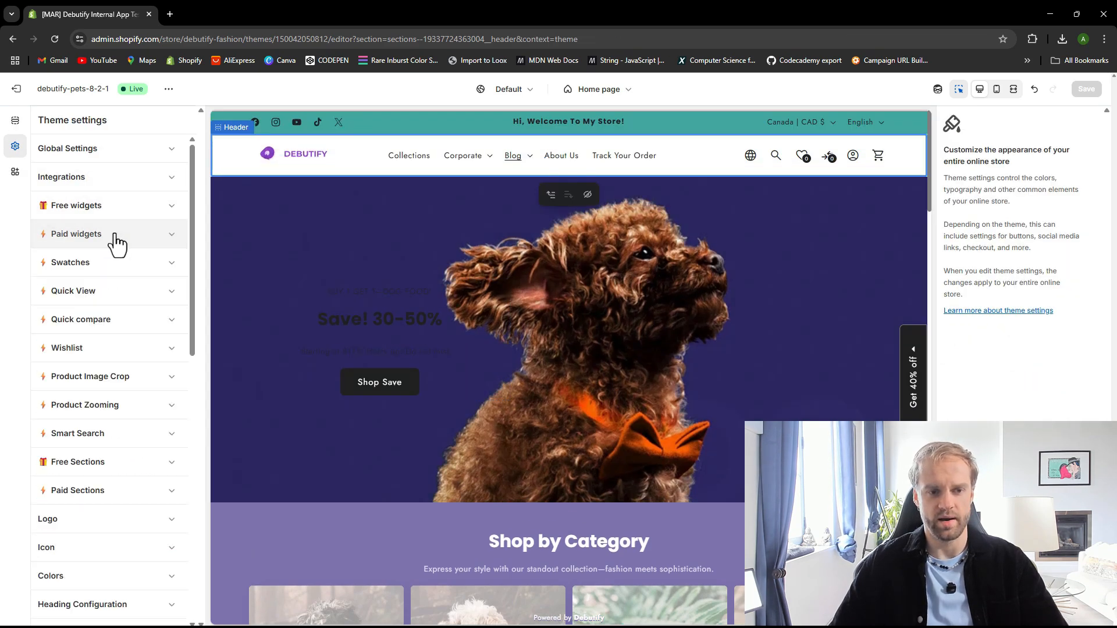
# Find the Transparent header option in the Header section settings and turn it on
pyautogui.click(117, 239)
pyautogui.scroll(-10, 126, 306)
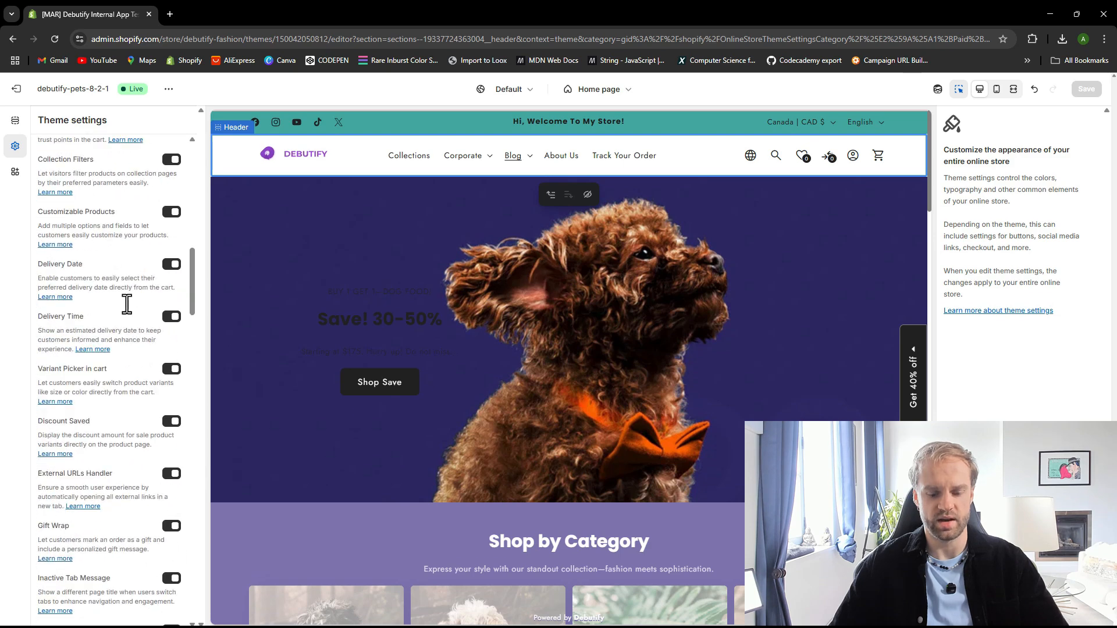
pyautogui.hotkey('ctrl', 'f')
pyautogui.write('trans')
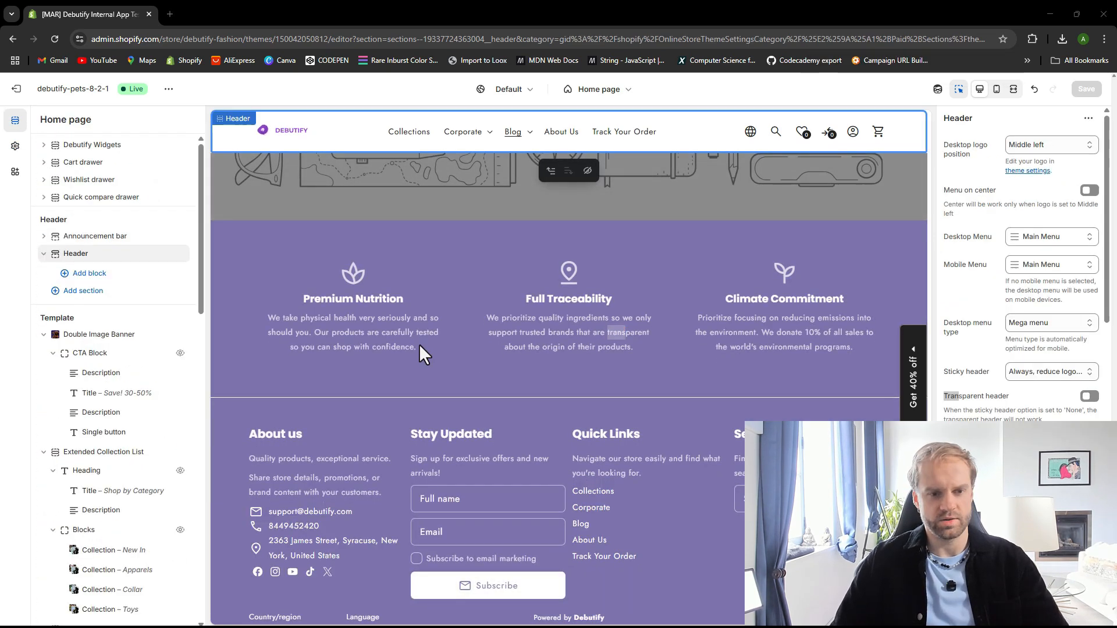
pyautogui.tripleClick(955, 399)
pyautogui.click(952, 400)
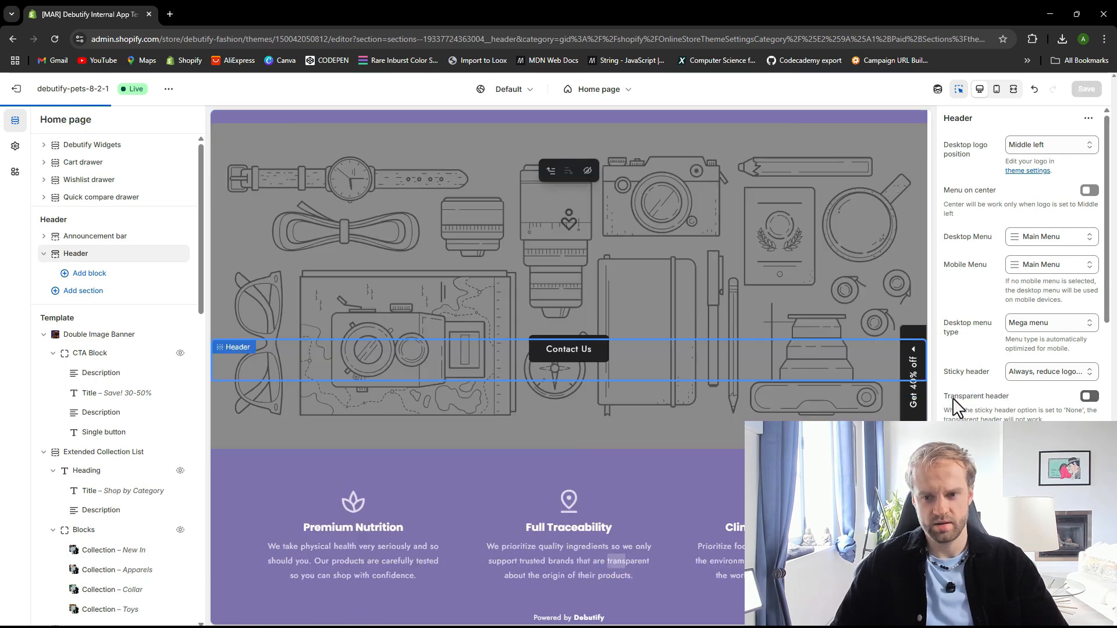
pyautogui.click(1090, 396)
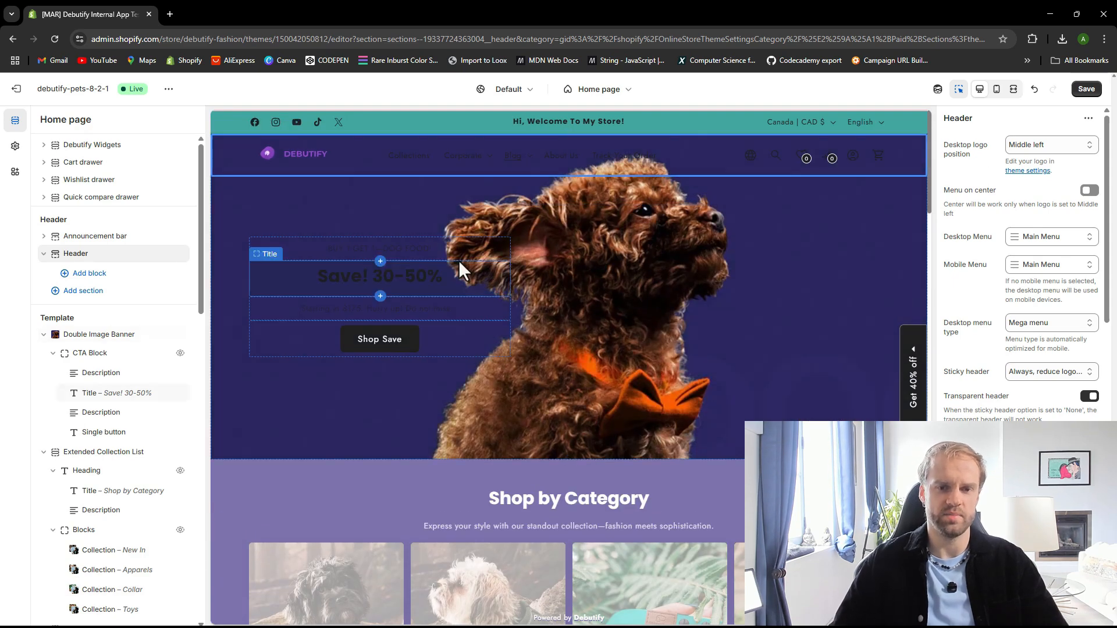
pyautogui.scroll(-3, 463, 253)
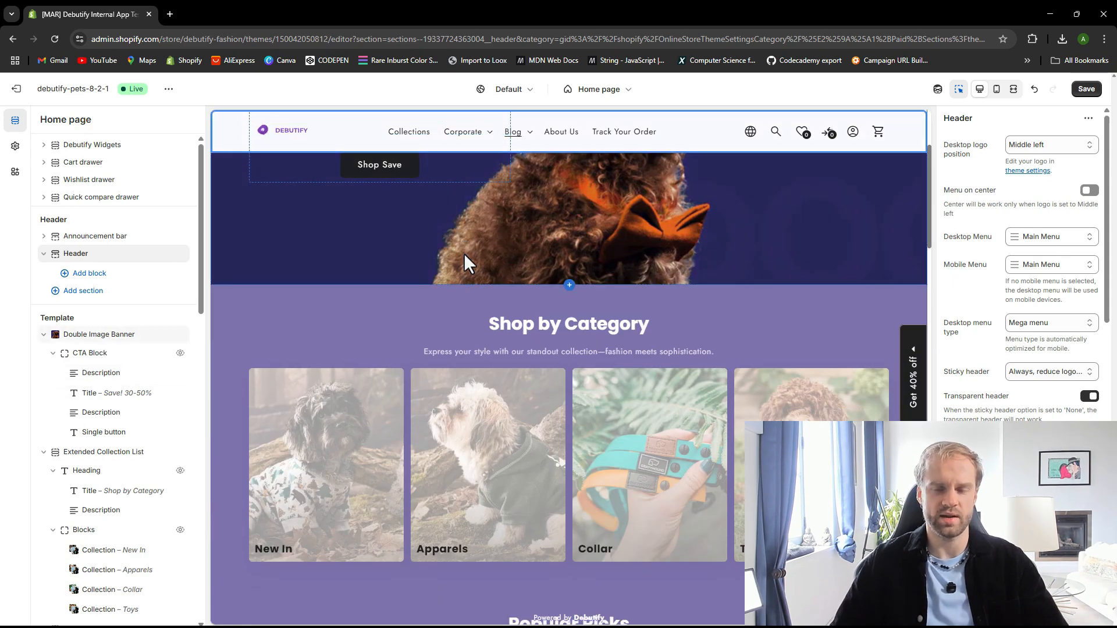
pyautogui.scroll(3, 479, 299)
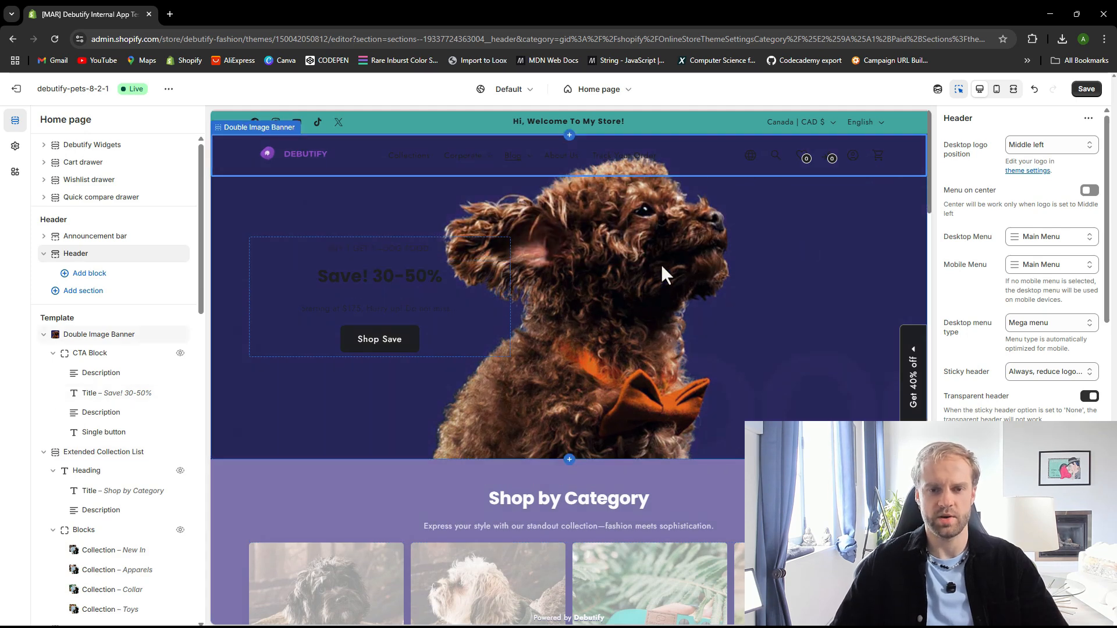
pyautogui.moveTo(415, 156)
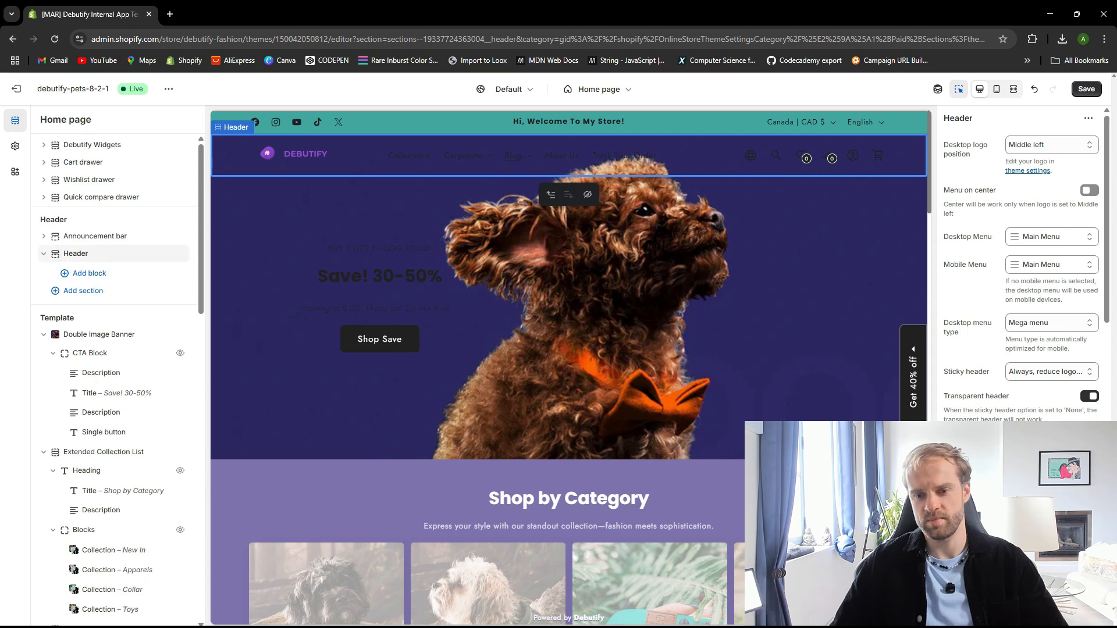
# Try the Primary background default color scheme for the header and switch it back to Light background
pyautogui.scroll(-1, 1022, 268)
pyautogui.scroll(-3, 1025, 321)
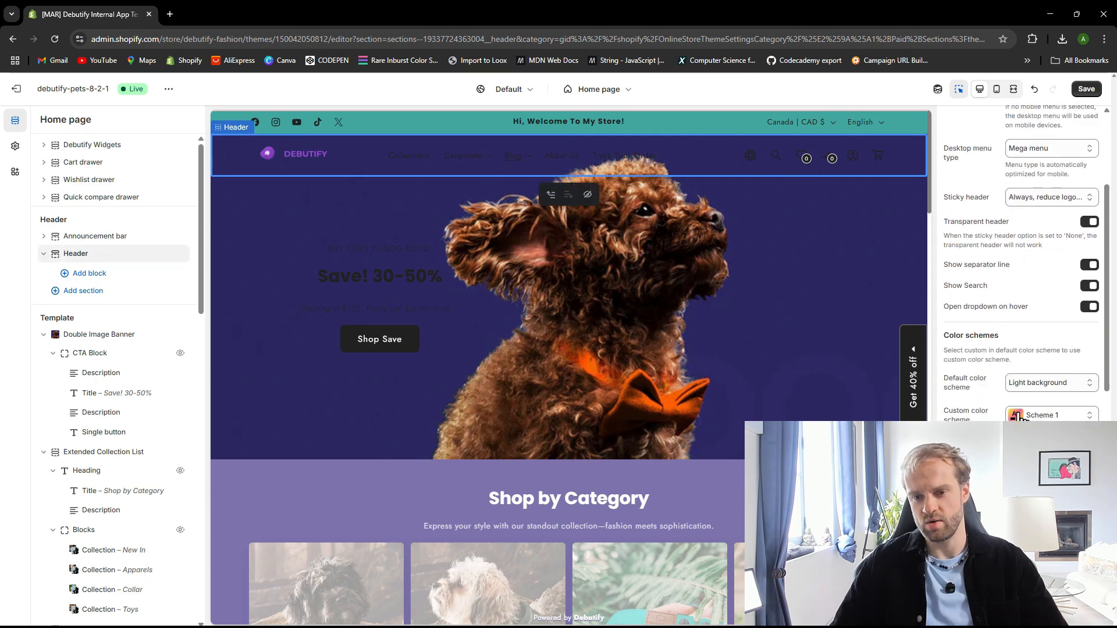
pyautogui.click(1025, 383)
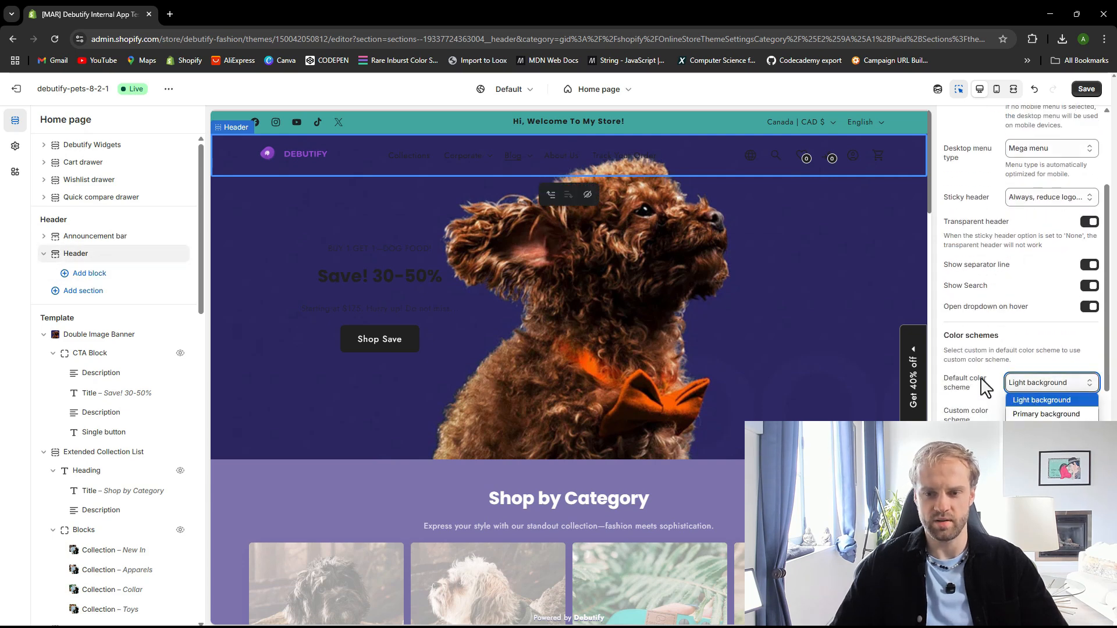
pyautogui.click(1051, 404)
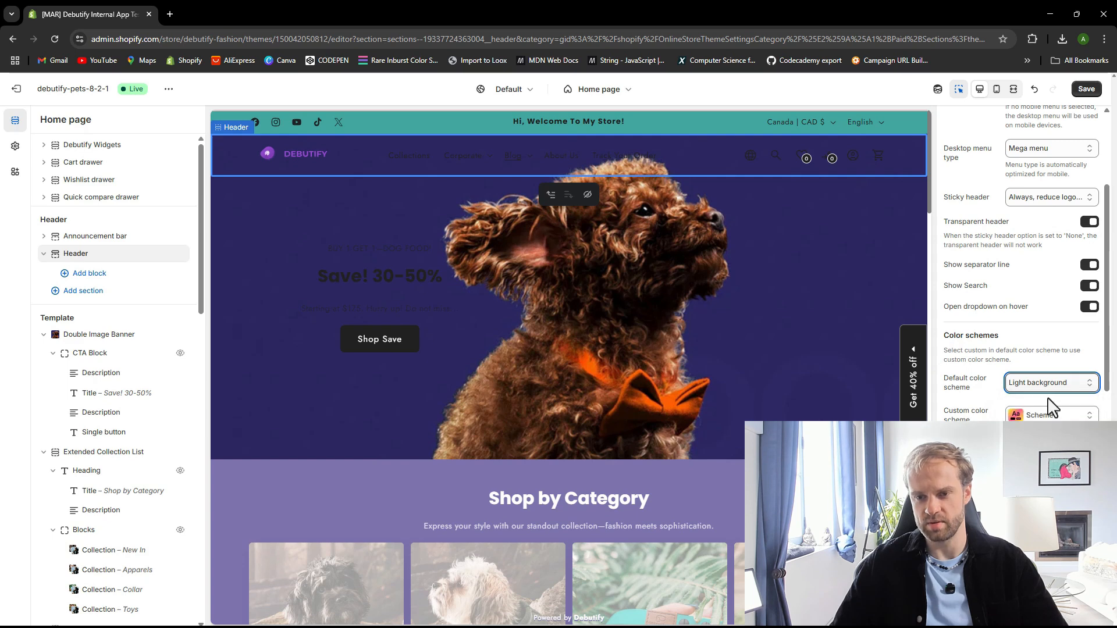
pyautogui.click(1051, 385)
pyautogui.click(1052, 407)
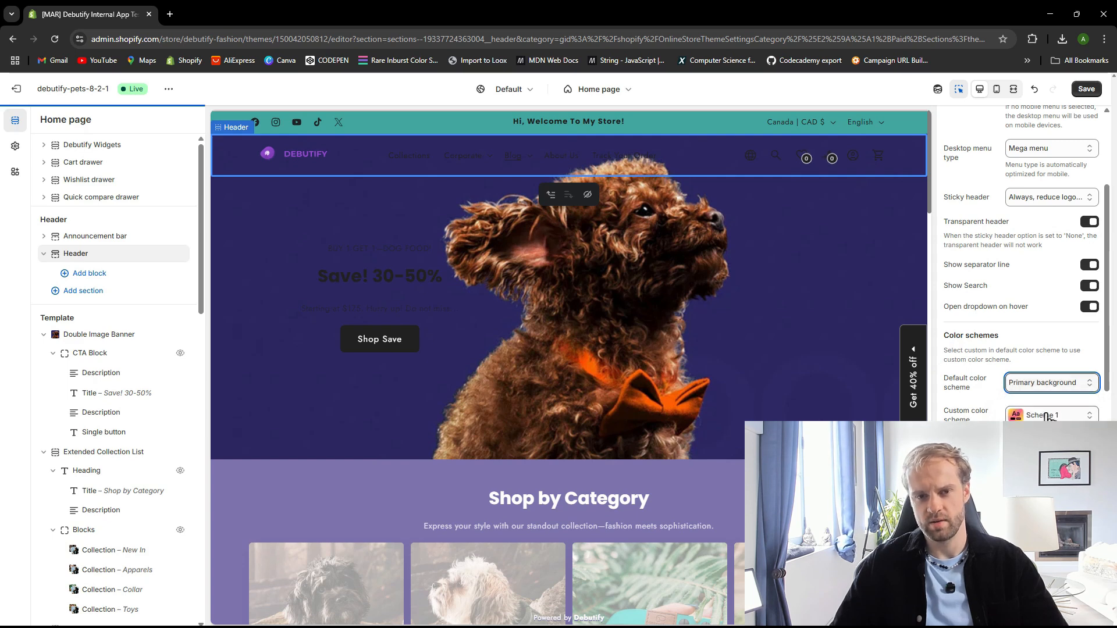
pyautogui.click(1047, 384)
pyautogui.click(1042, 418)
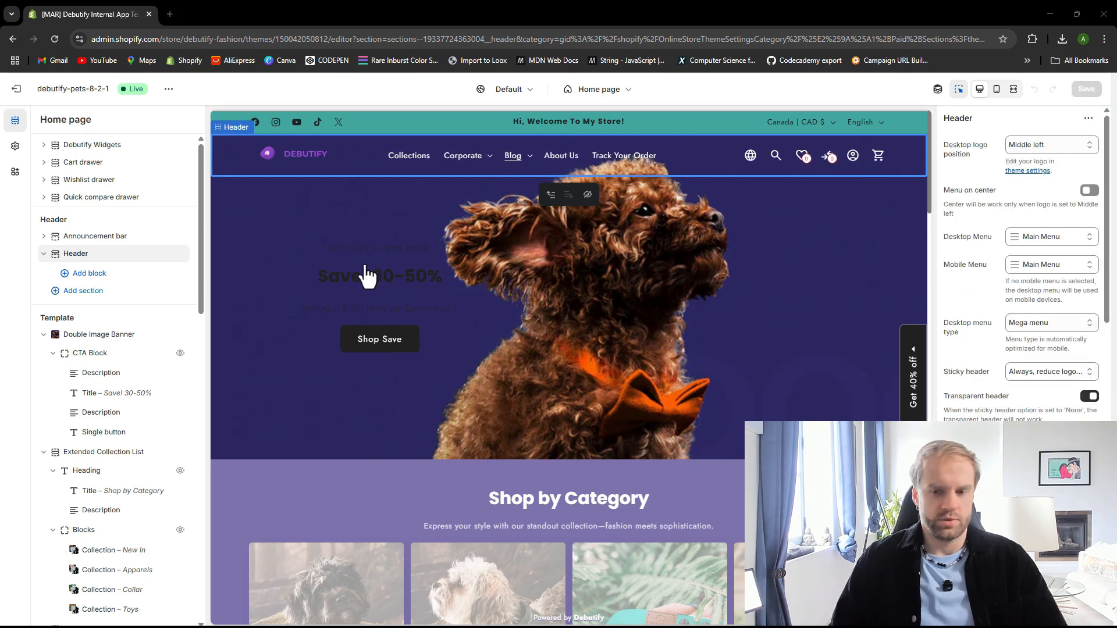
# Open the transparent header custom color scheme, Scheme 1, for editing and close it again
pyautogui.scroll(-4, 1024, 262)
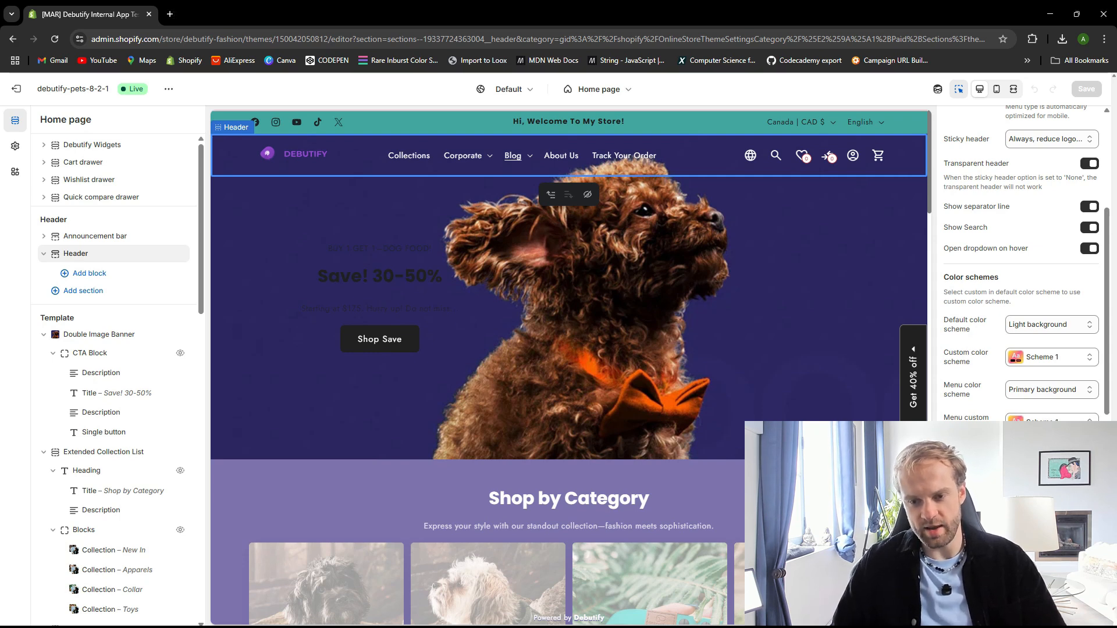
pyautogui.scroll(-2, 1042, 395)
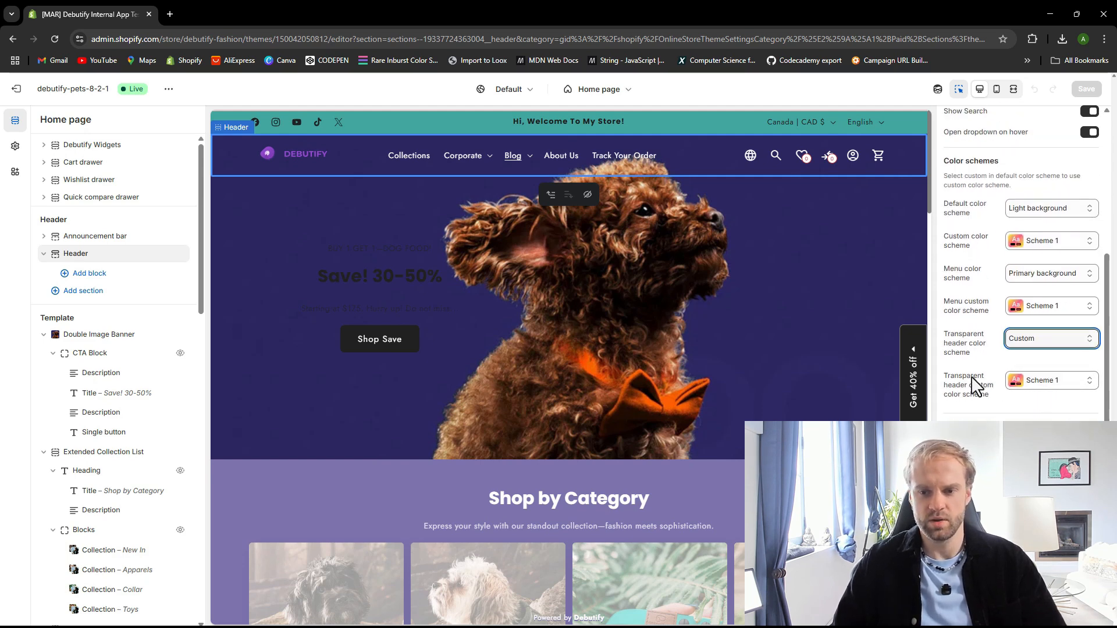
pyautogui.moveTo(944, 376); pyautogui.dragTo(992, 408)
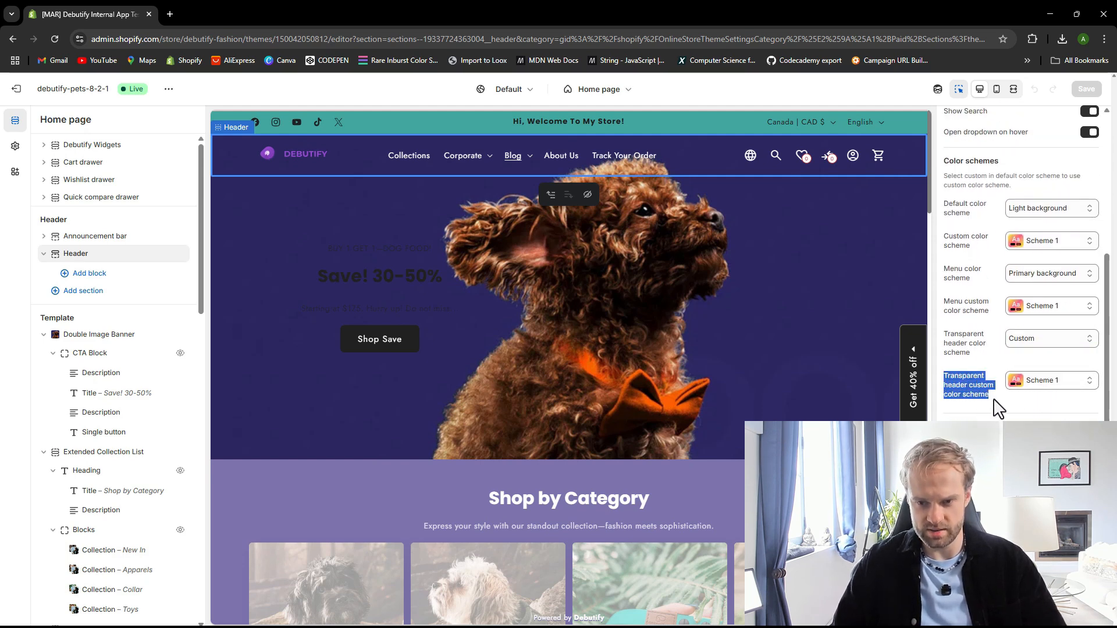
pyautogui.click(1040, 384)
pyautogui.click(1040, 385)
pyautogui.click(1040, 385)
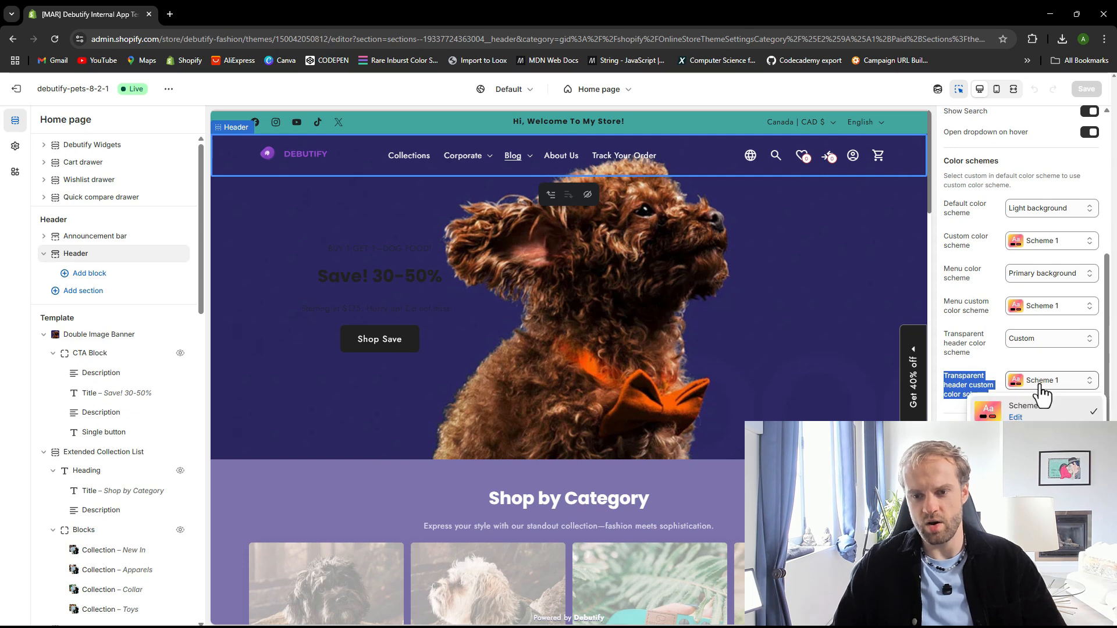
pyautogui.click(1015, 418)
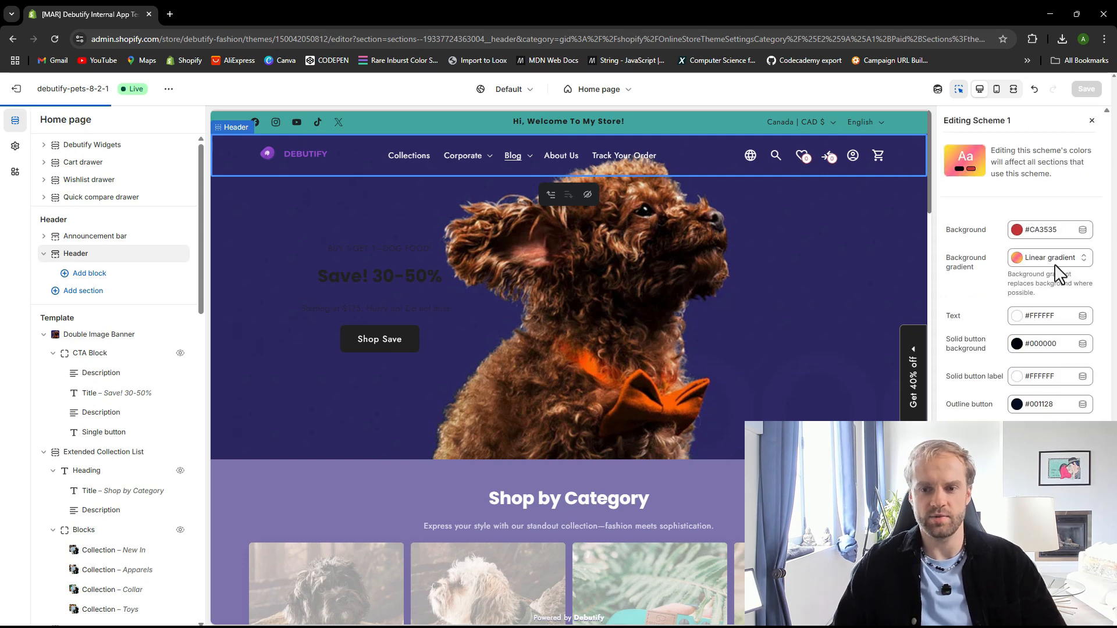
pyautogui.click(1092, 121)
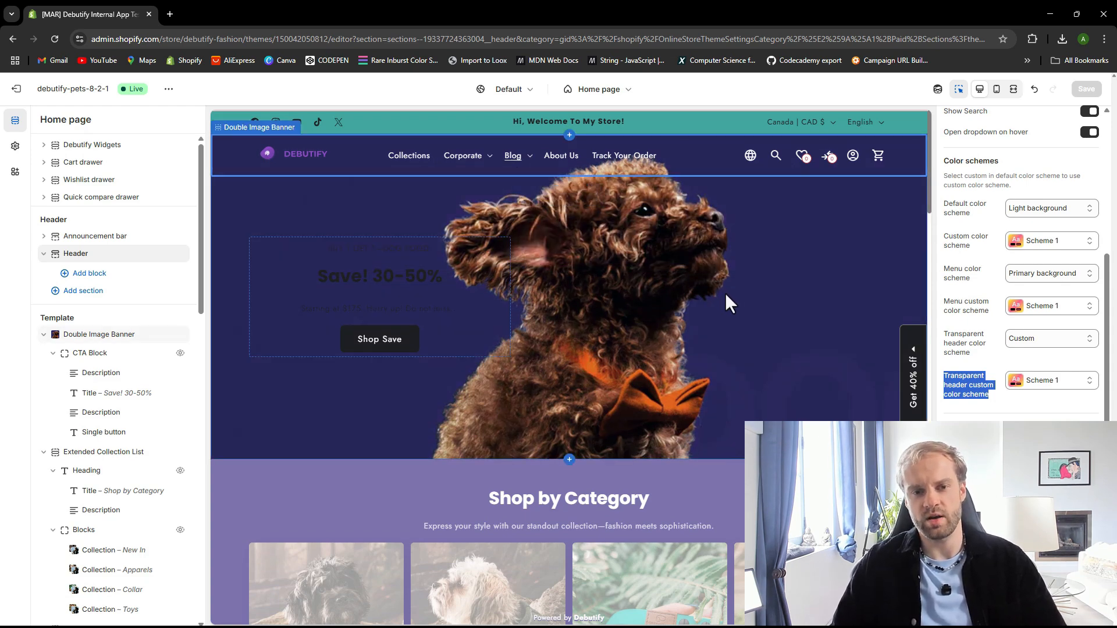
# Turn off Transparent header in the Header settings and save the theme
pyautogui.scroll(-4, 725, 292)
pyautogui.click(999, 355)
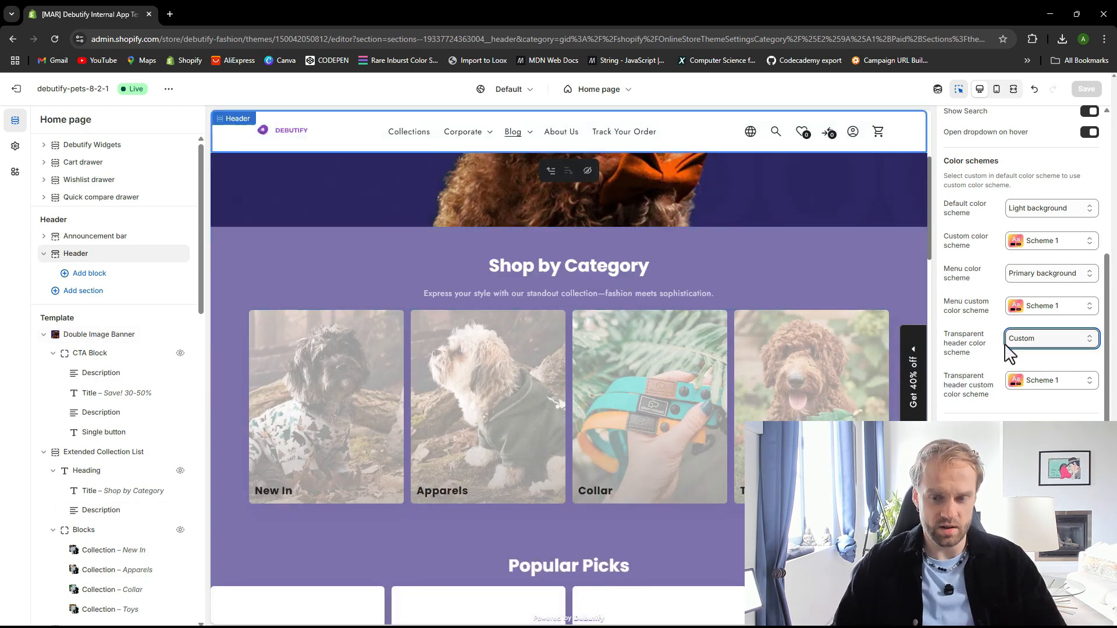
pyautogui.moveTo(458, 147)
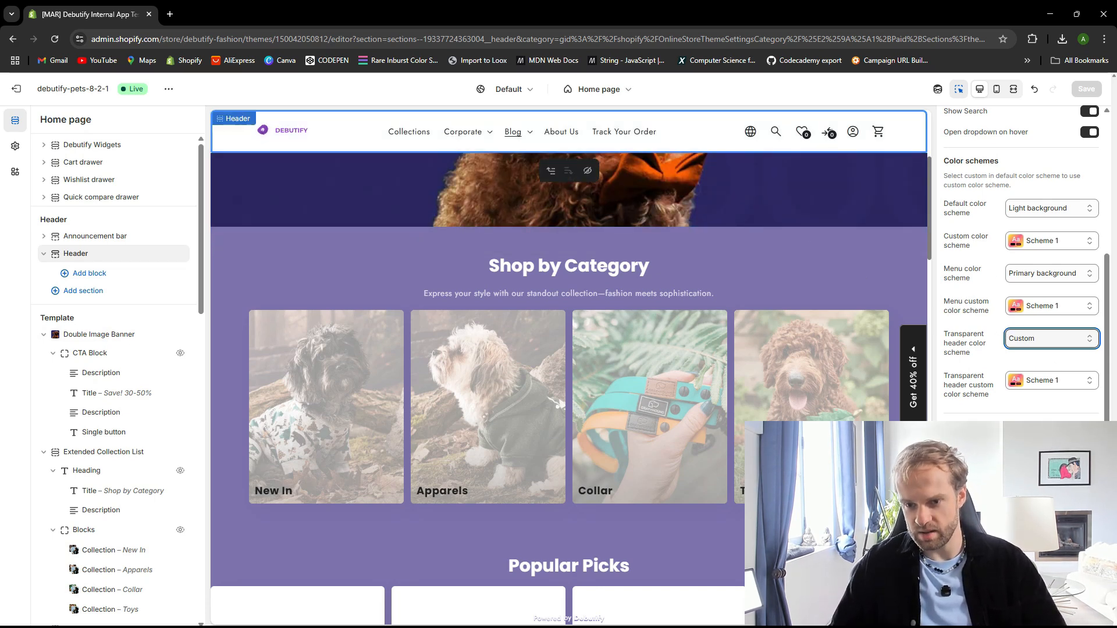
pyautogui.scroll(5, 1025, 262)
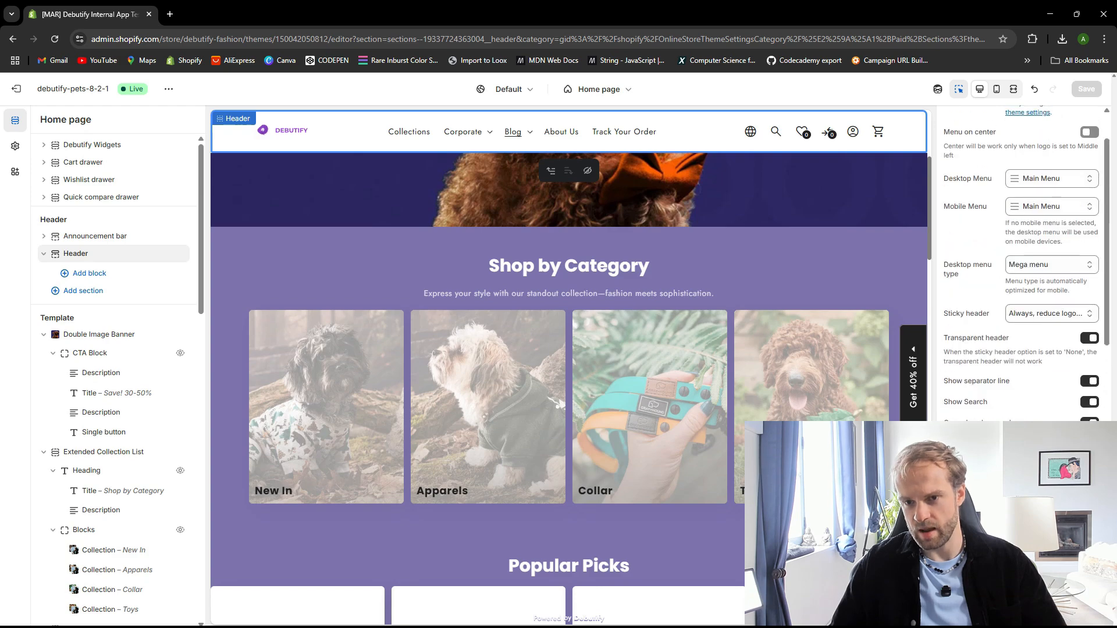
pyautogui.scroll(1, 1024, 262)
pyautogui.scroll(-8, 1025, 262)
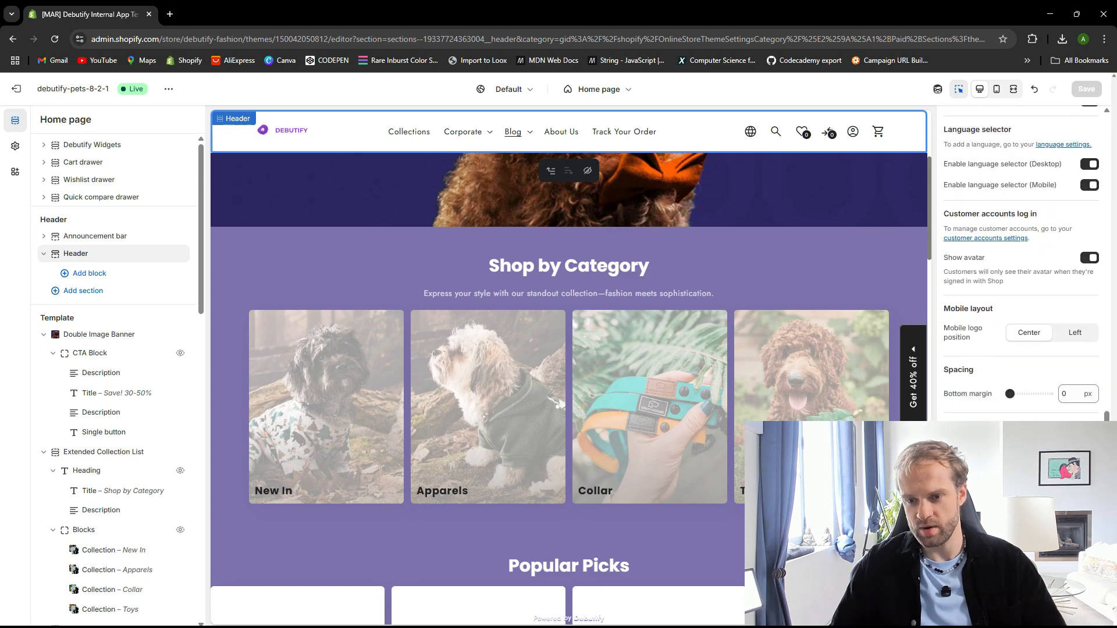
pyautogui.scroll(10, 1021, 262)
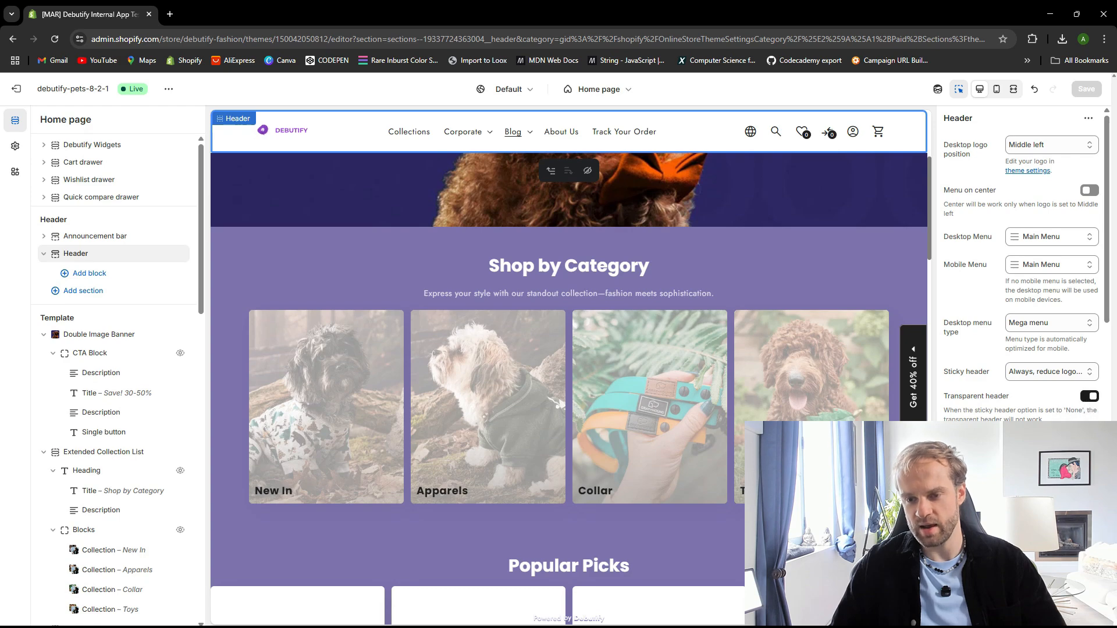
pyautogui.click(1090, 396)
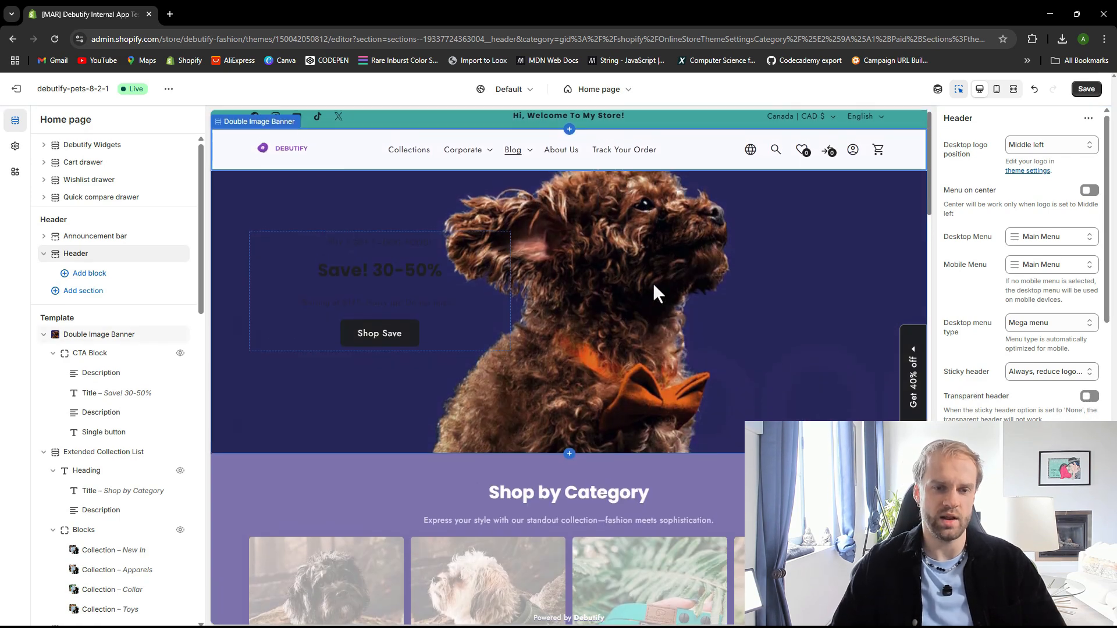
pyautogui.click(1087, 88)
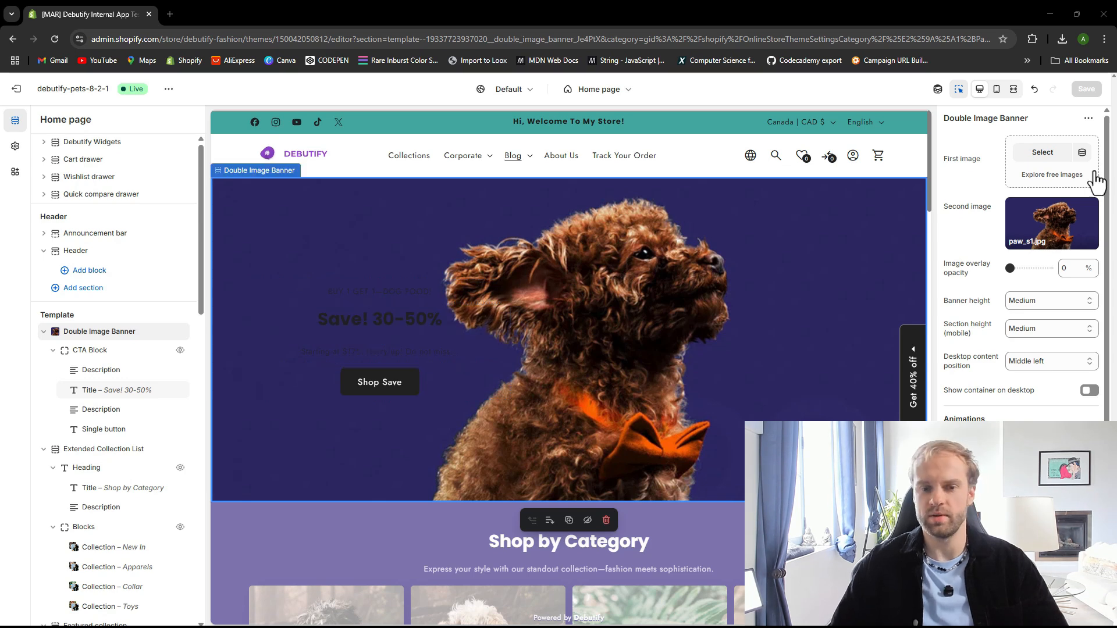
# Replace the hero banner title text with wdwdwd
pyautogui.click(386, 333)
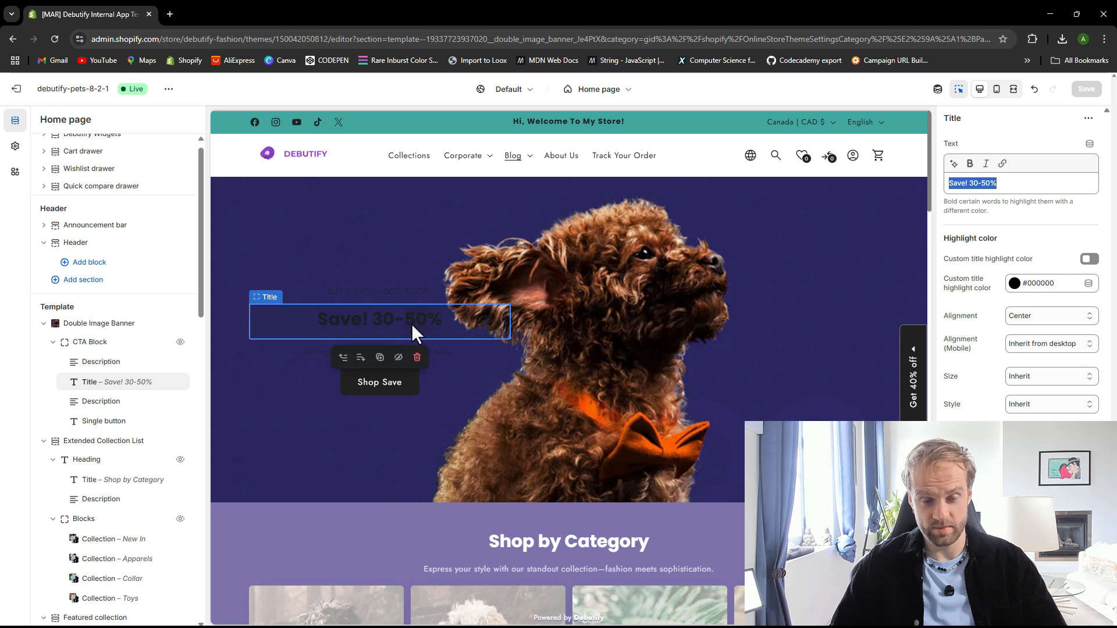
pyautogui.press('BackSpace')
pyautogui.write('w')
pyautogui.hotkey('ctrl', 'a')
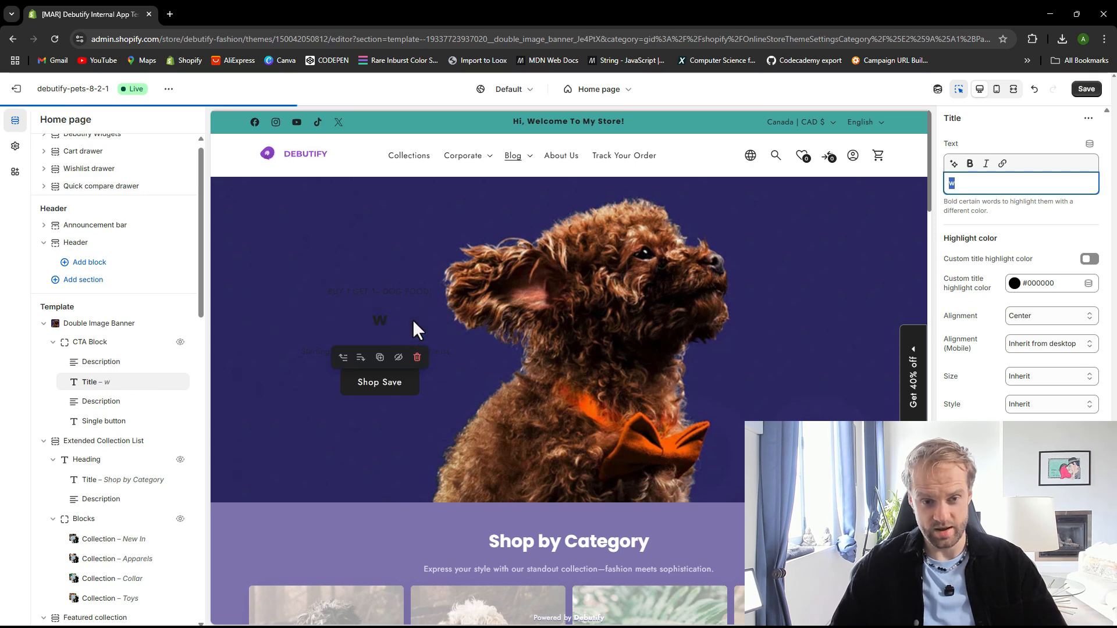
pyautogui.press('BackSpace')
pyautogui.write('wdwdwd')
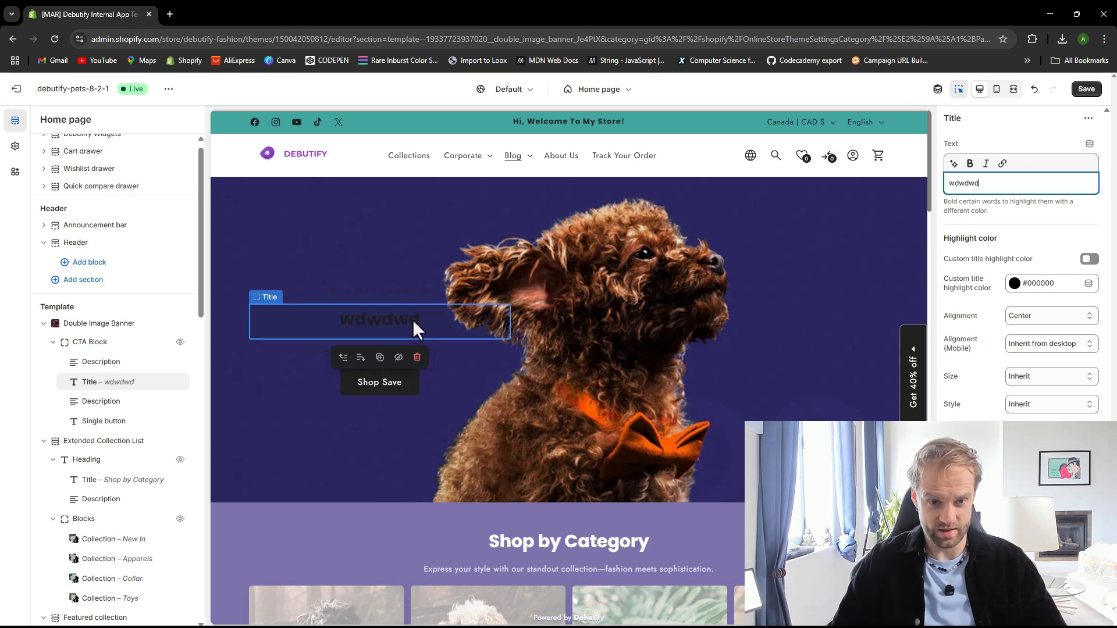
# Inspect the CTA block's button and description settings, then save the theme
pyautogui.click(464, 368)
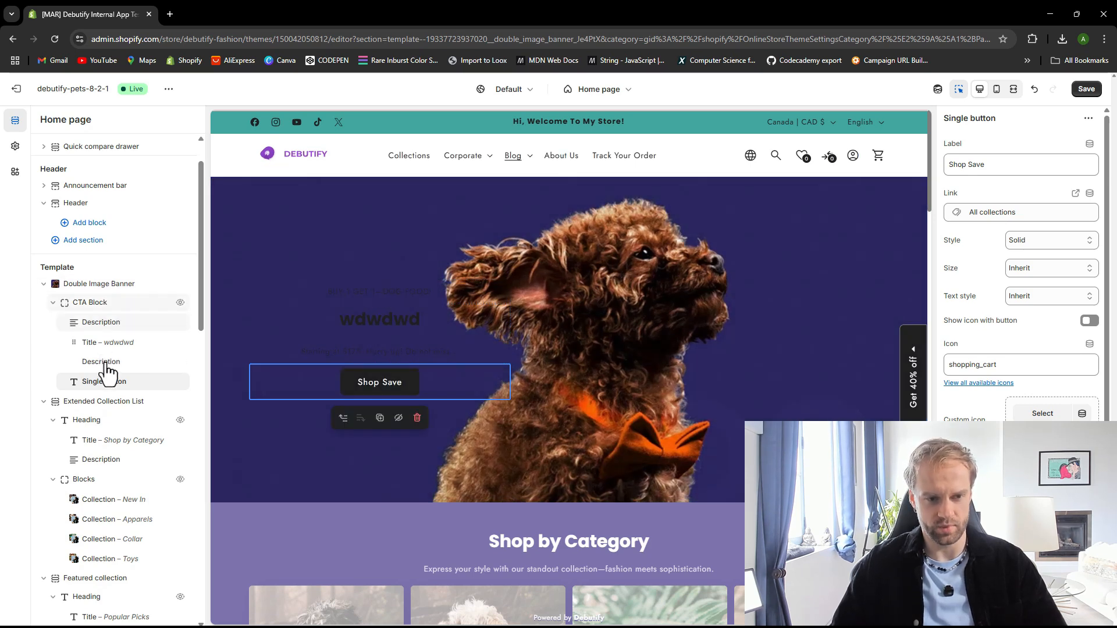
pyautogui.click(116, 302)
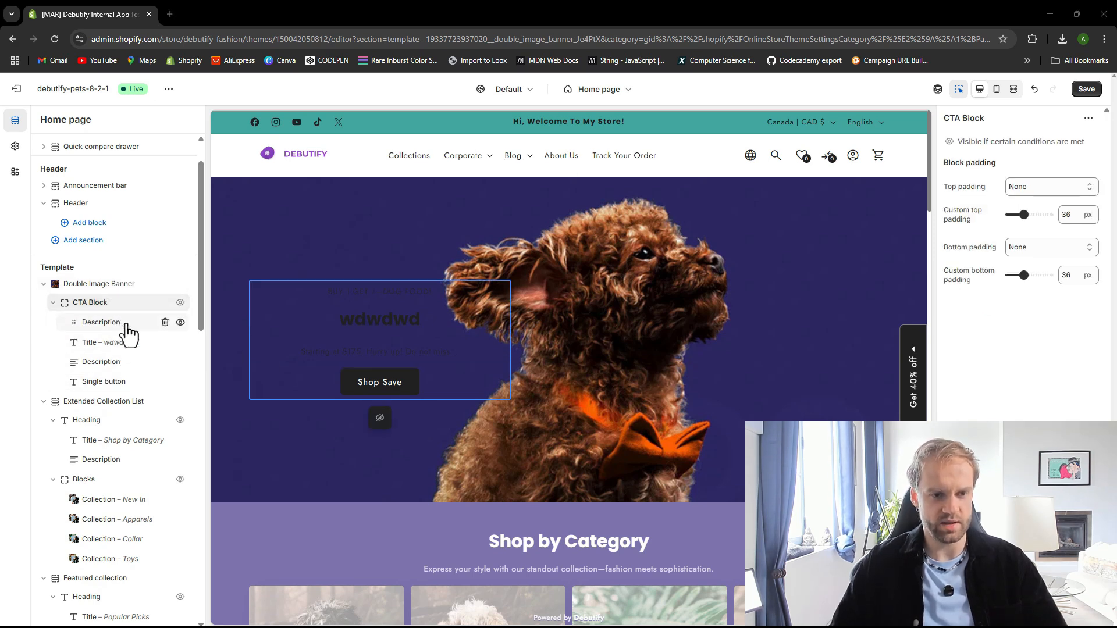
pyautogui.click(111, 336)
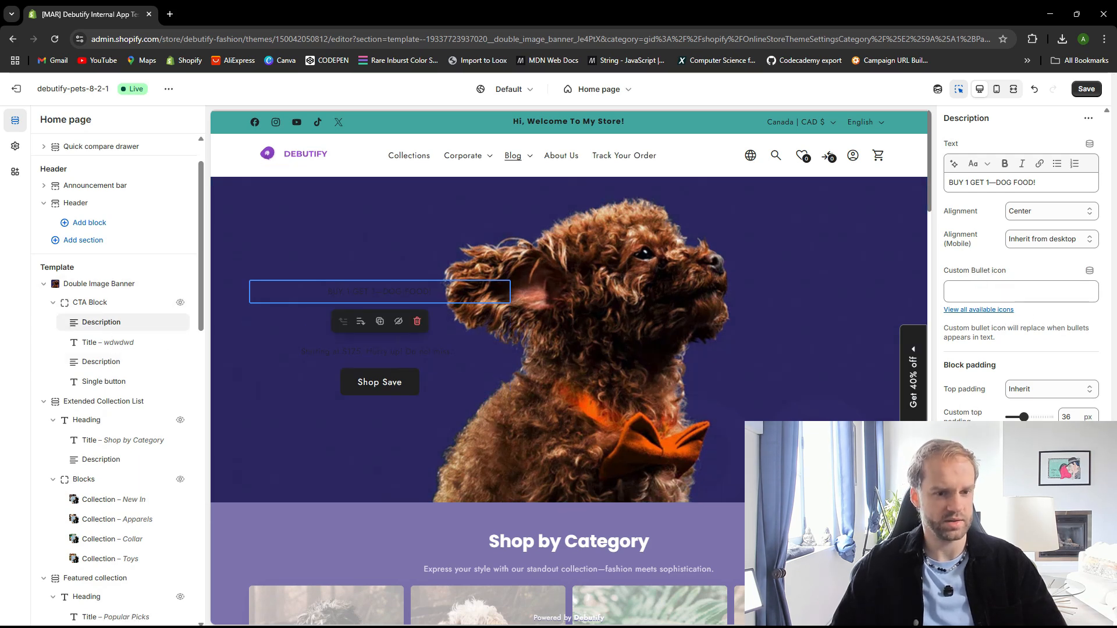
pyautogui.click(209, 284)
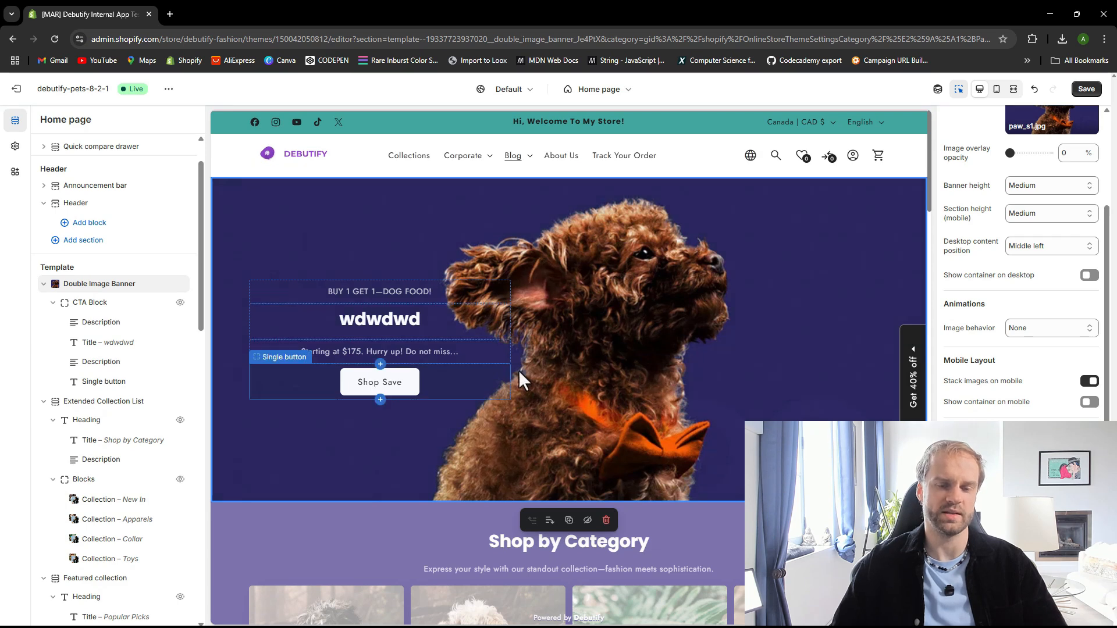
pyautogui.click(1086, 89)
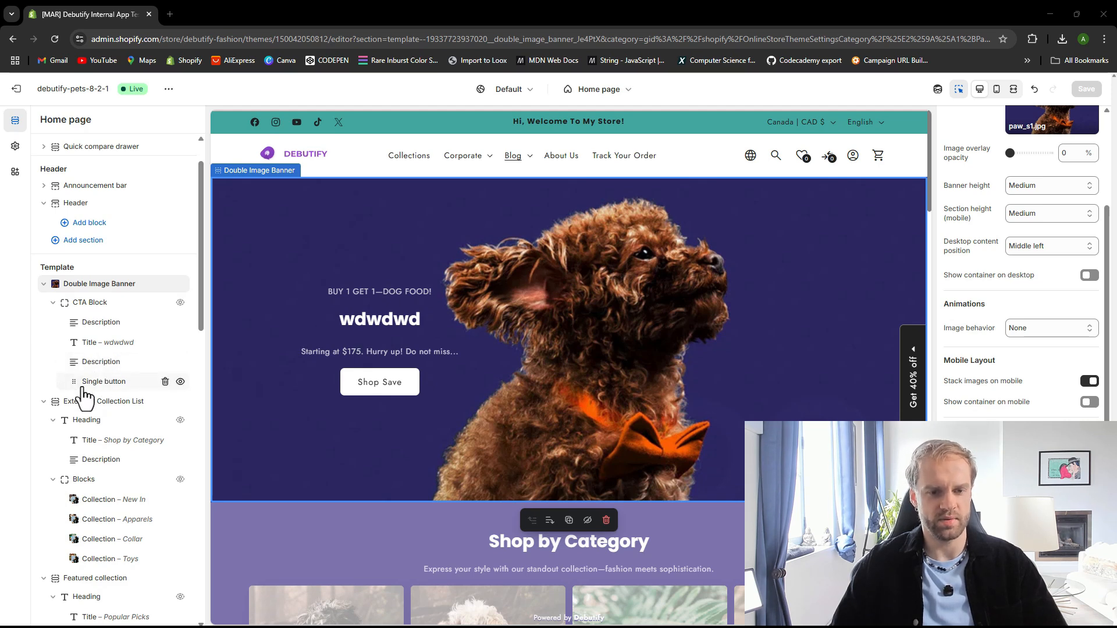
# Move the single button block to the top of the hero banner's CTA block, above the title
pyautogui.click(79, 347)
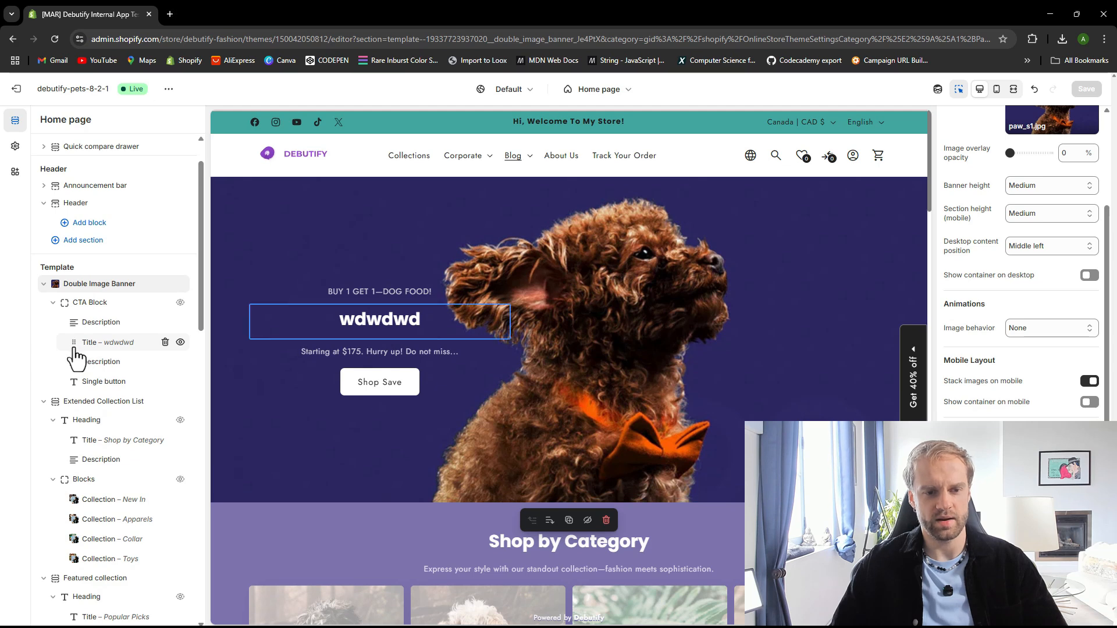
pyautogui.moveTo(74, 348); pyautogui.dragTo(78, 321)
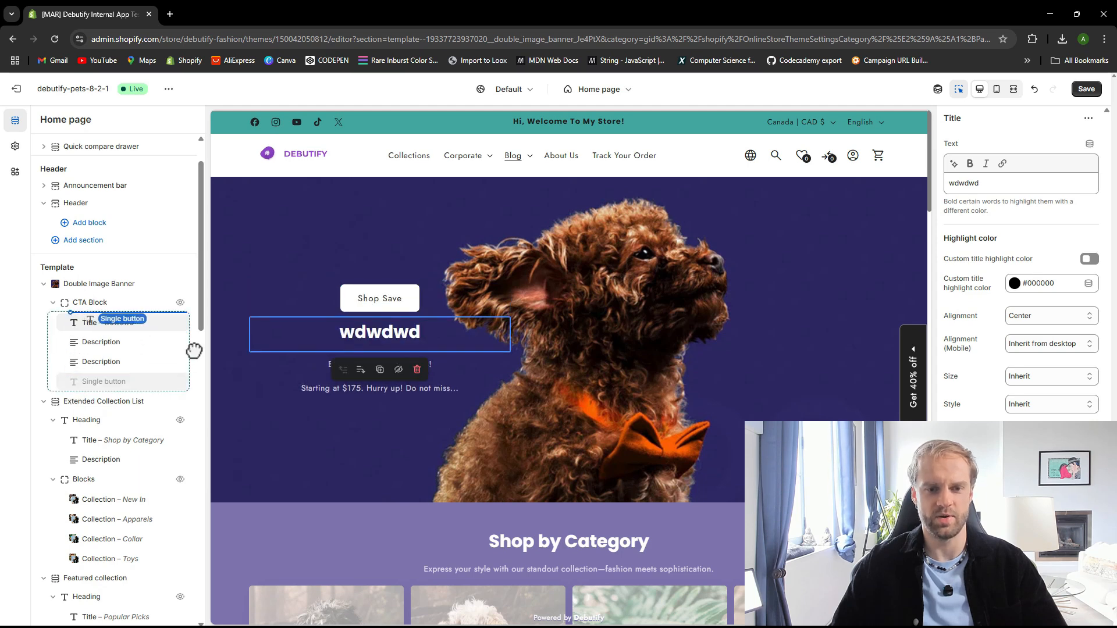
pyautogui.click(91, 304)
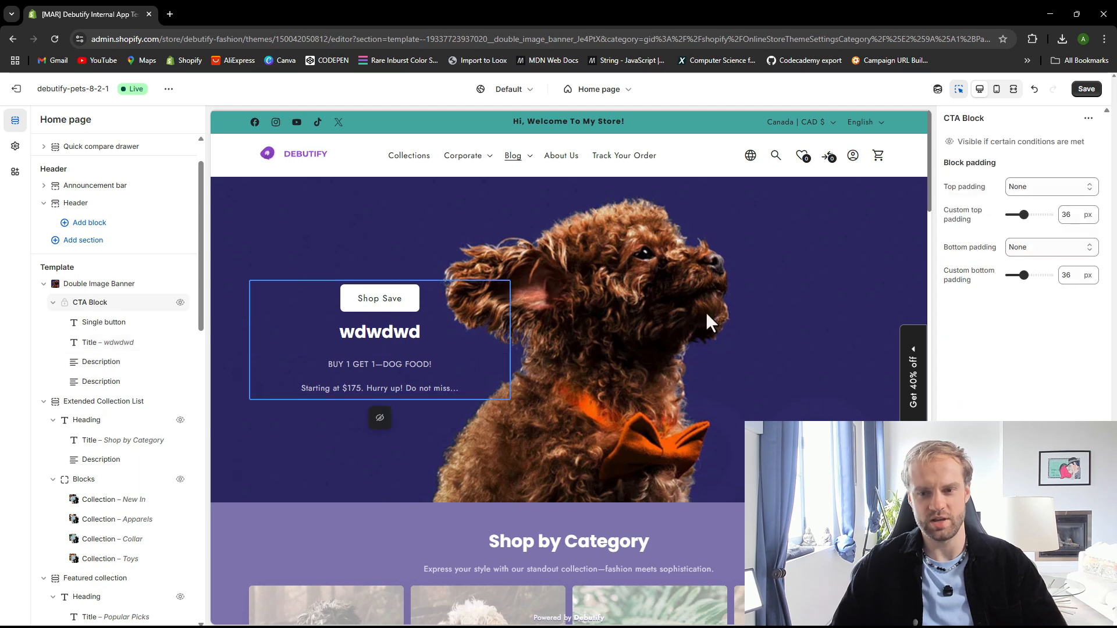
pyautogui.click(110, 285)
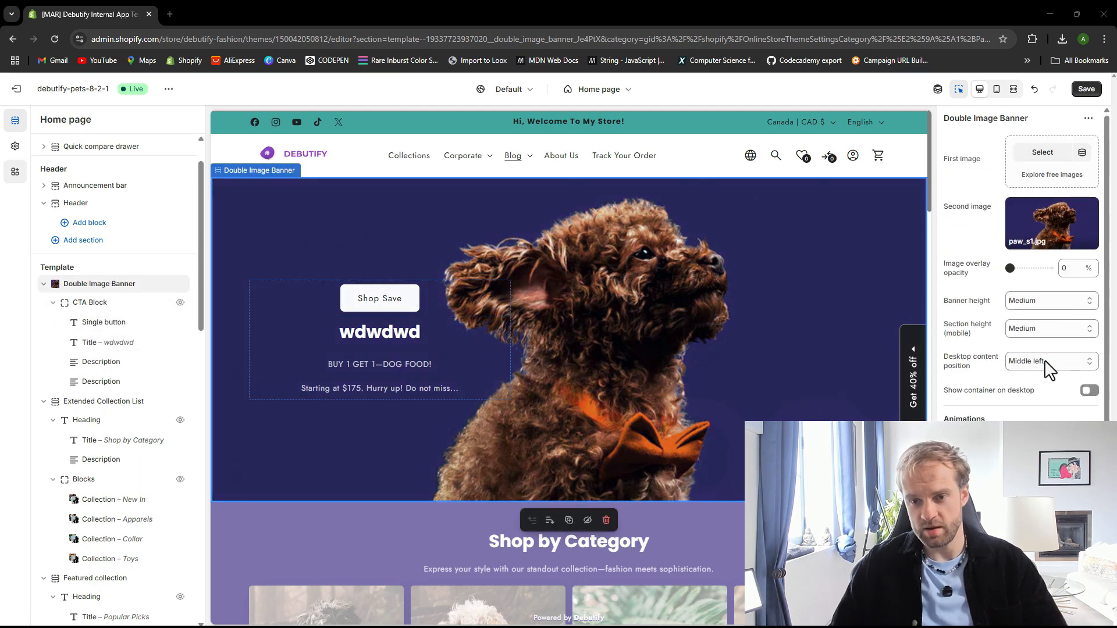
pyautogui.click(1062, 363)
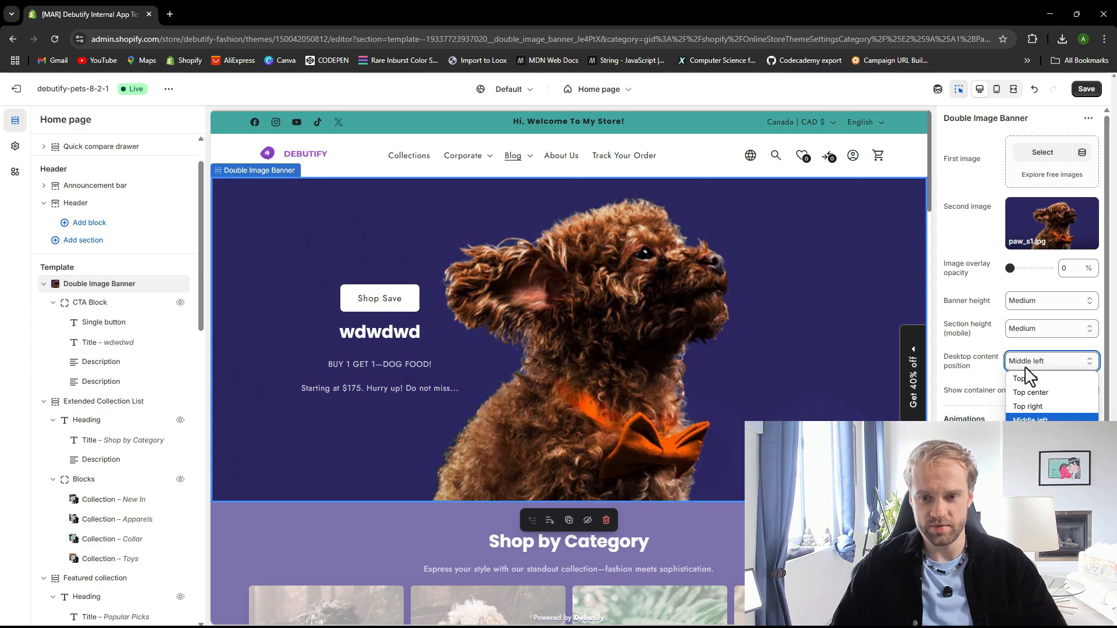
pyautogui.click(1054, 375)
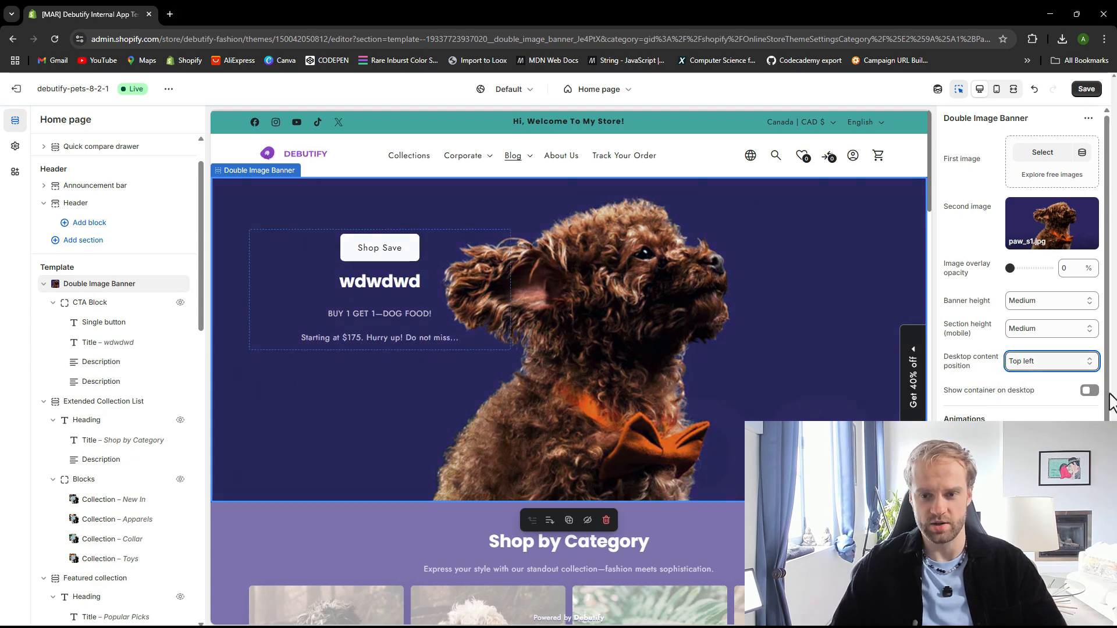
pyautogui.click(1042, 363)
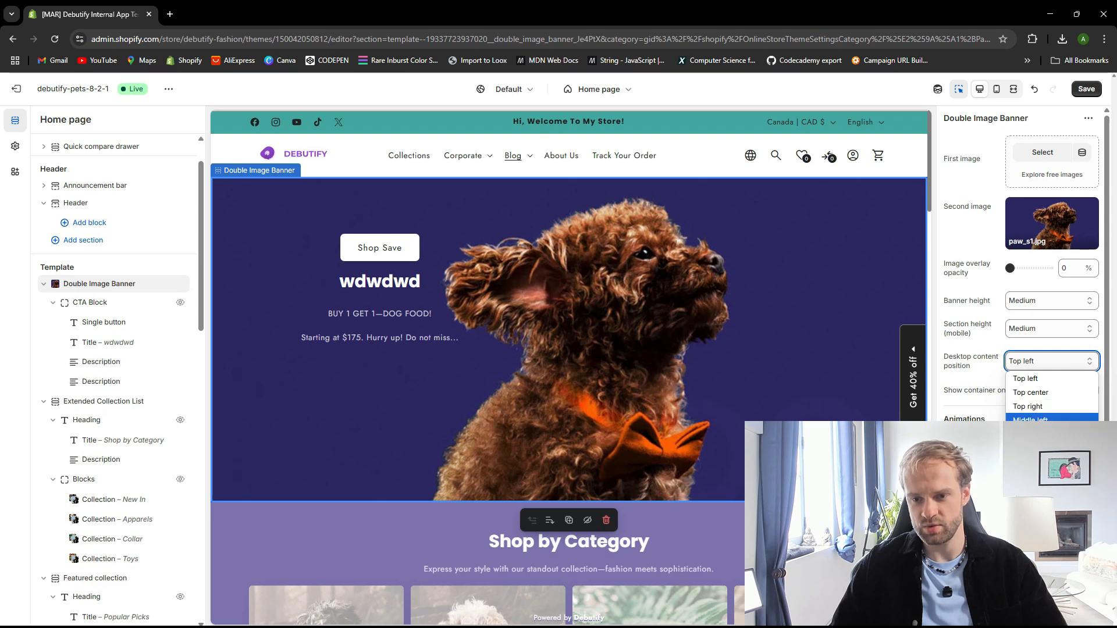
pyautogui.click(1041, 435)
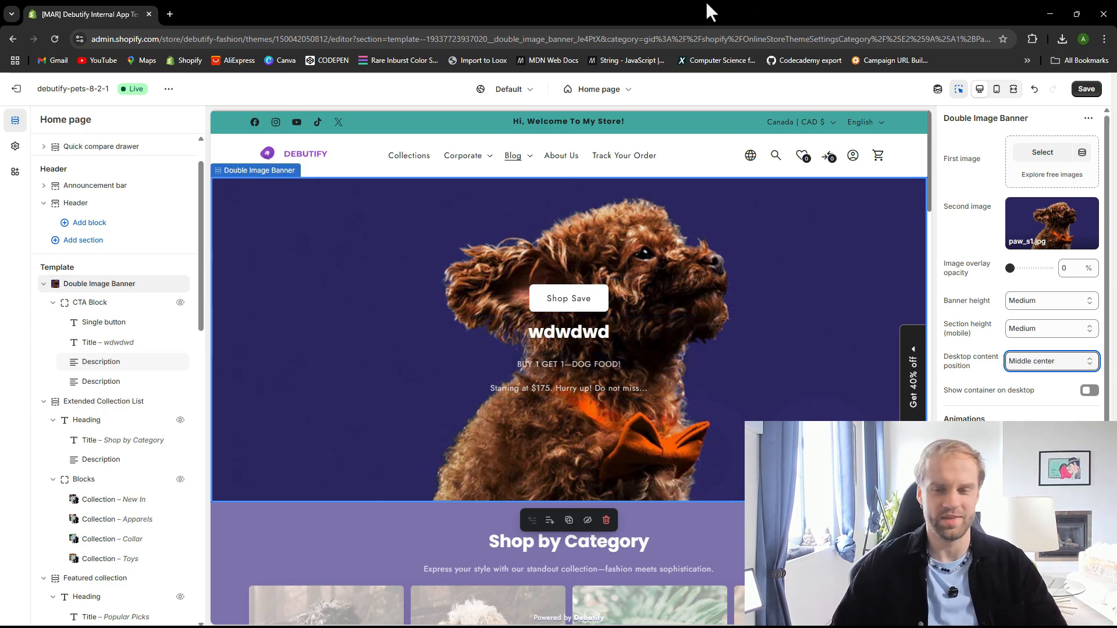
pyautogui.click(1088, 93)
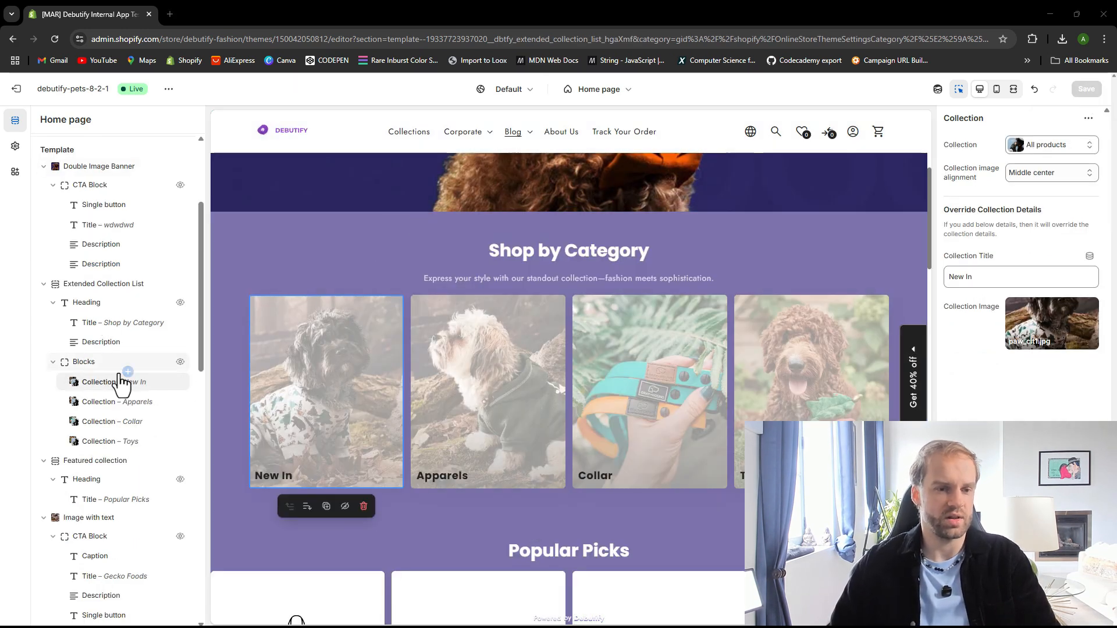
# Rename the first collection block in the Extended Collection List to Summer 2025
pyautogui.click(101, 286)
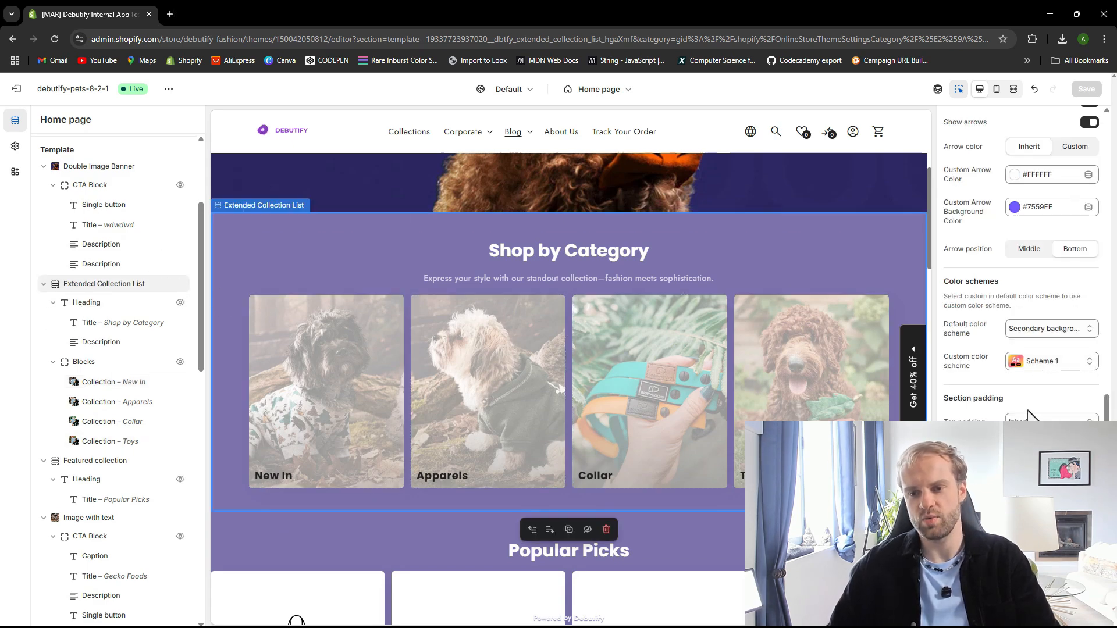
pyautogui.scroll(15, 1027, 414)
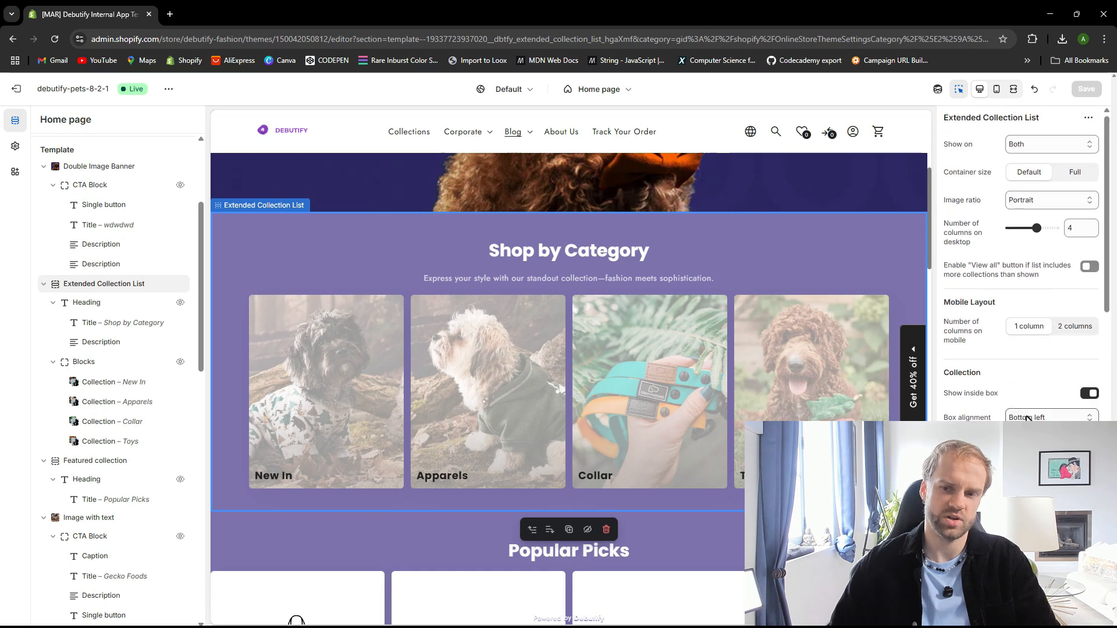
pyautogui.scroll(-10, 1027, 418)
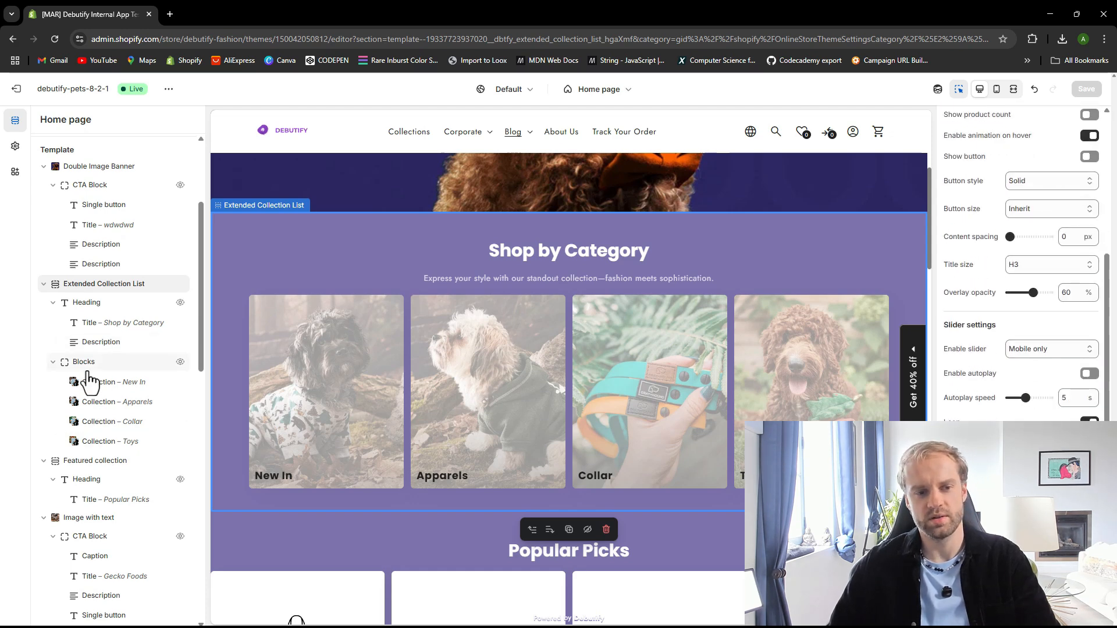
pyautogui.click(166, 366)
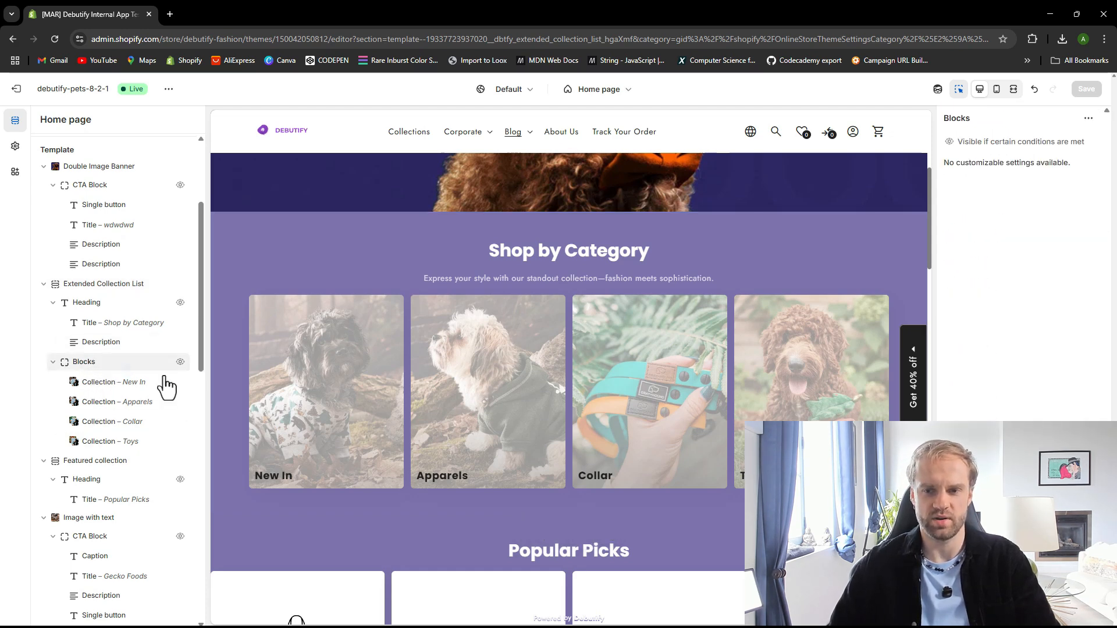
pyautogui.click(109, 388)
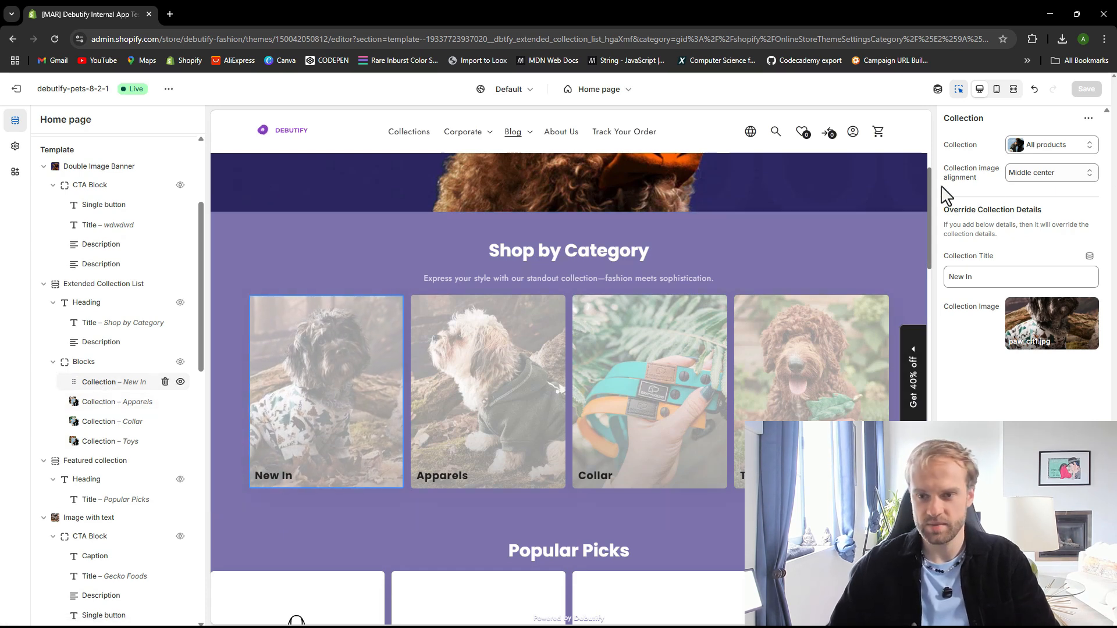
pyautogui.tripleClick(982, 283)
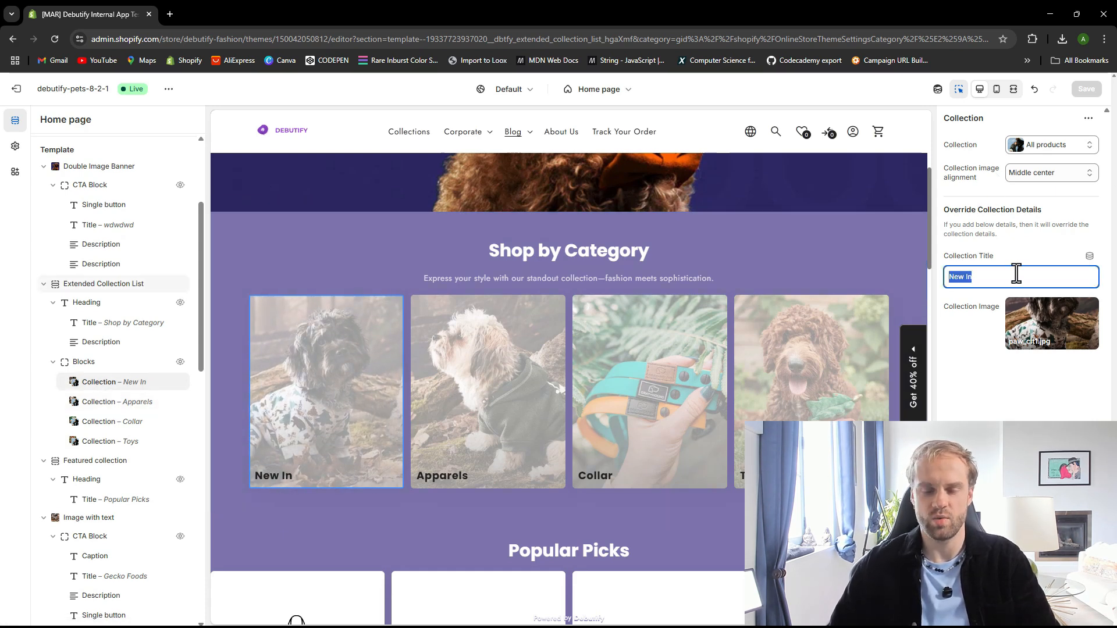
pyautogui.hotkey('ctrl', 'a')
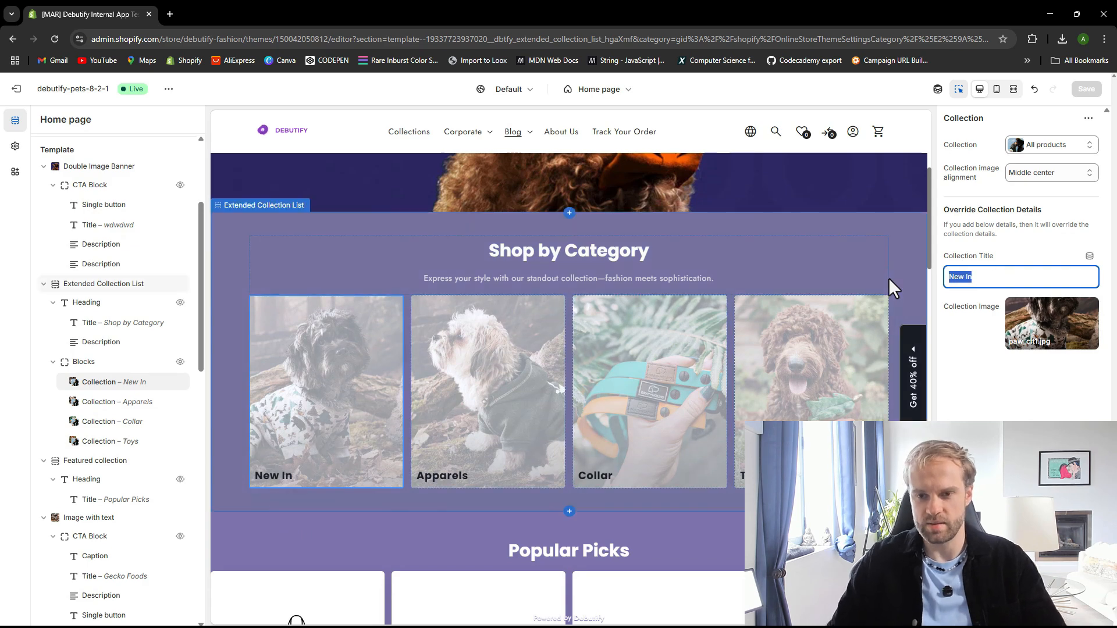
pyautogui.write('Summer 2025')
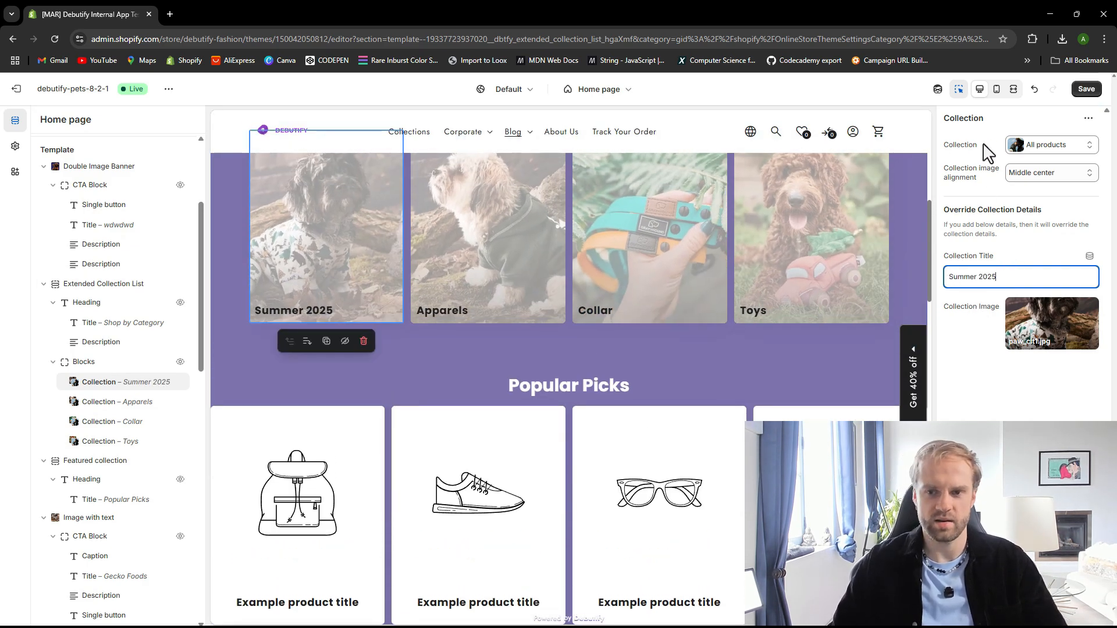
# Replace that block's collection with Tops & Shirts and save the theme
pyautogui.click(1056, 145)
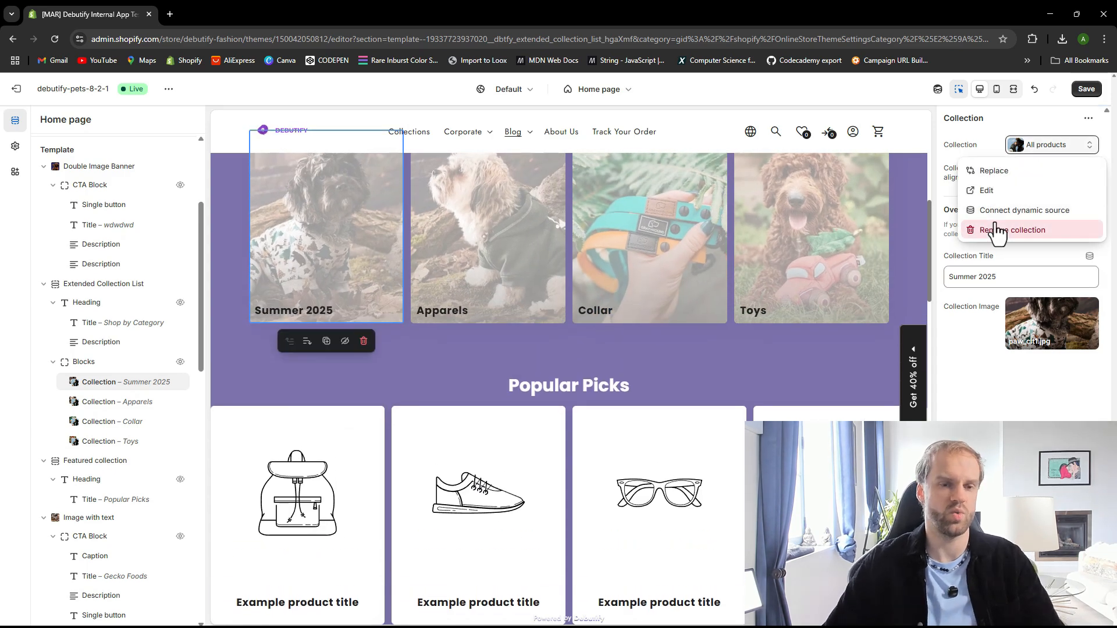
pyautogui.click(990, 175)
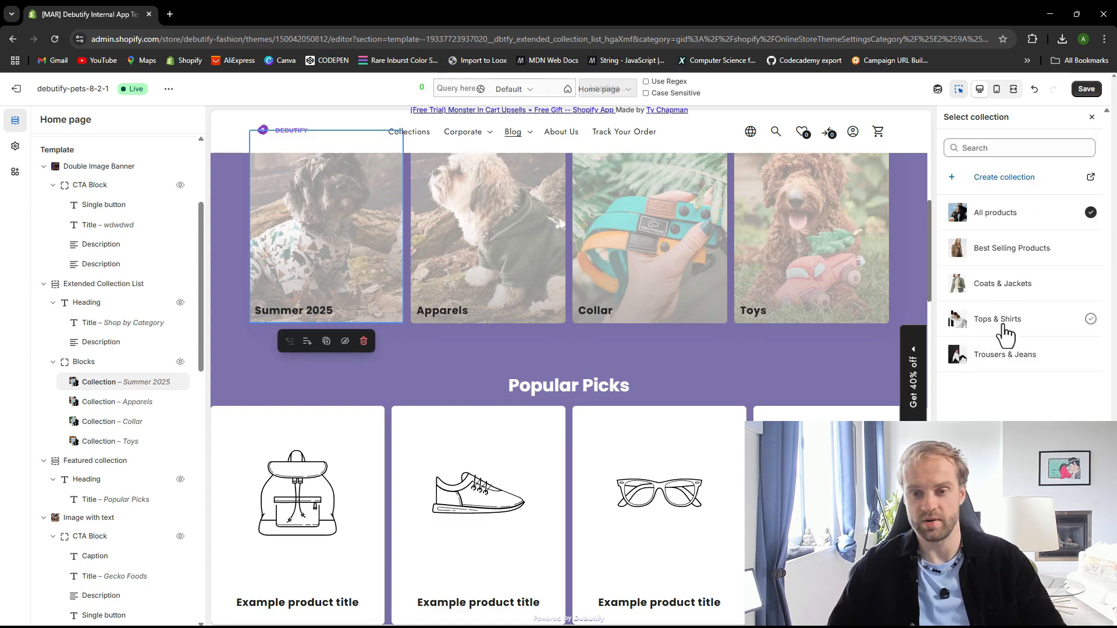
pyautogui.click(998, 319)
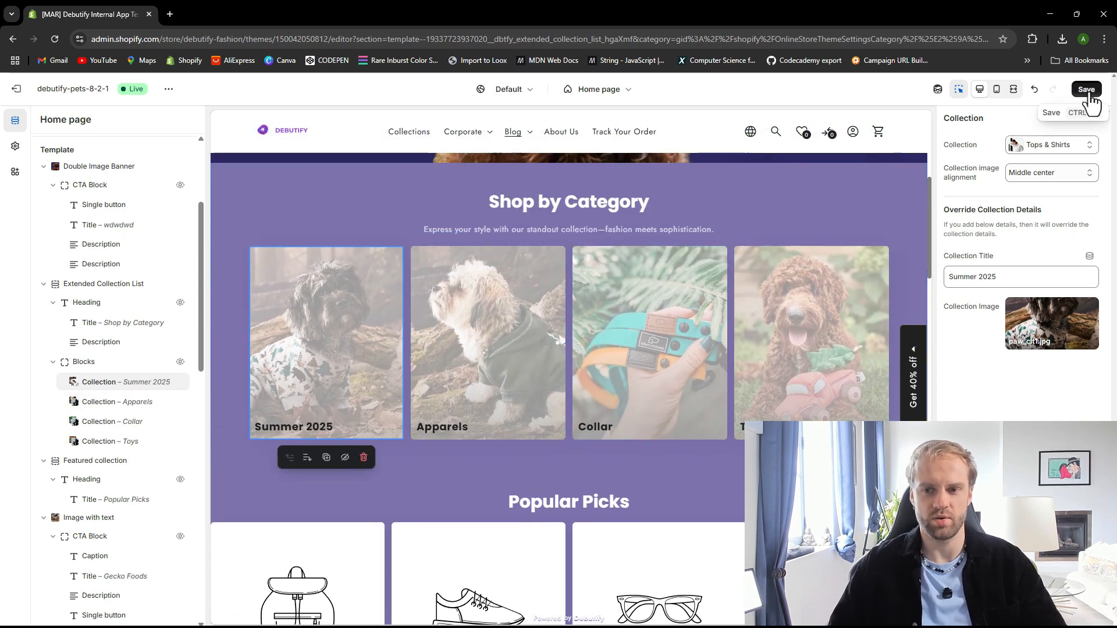
pyautogui.click(1086, 88)
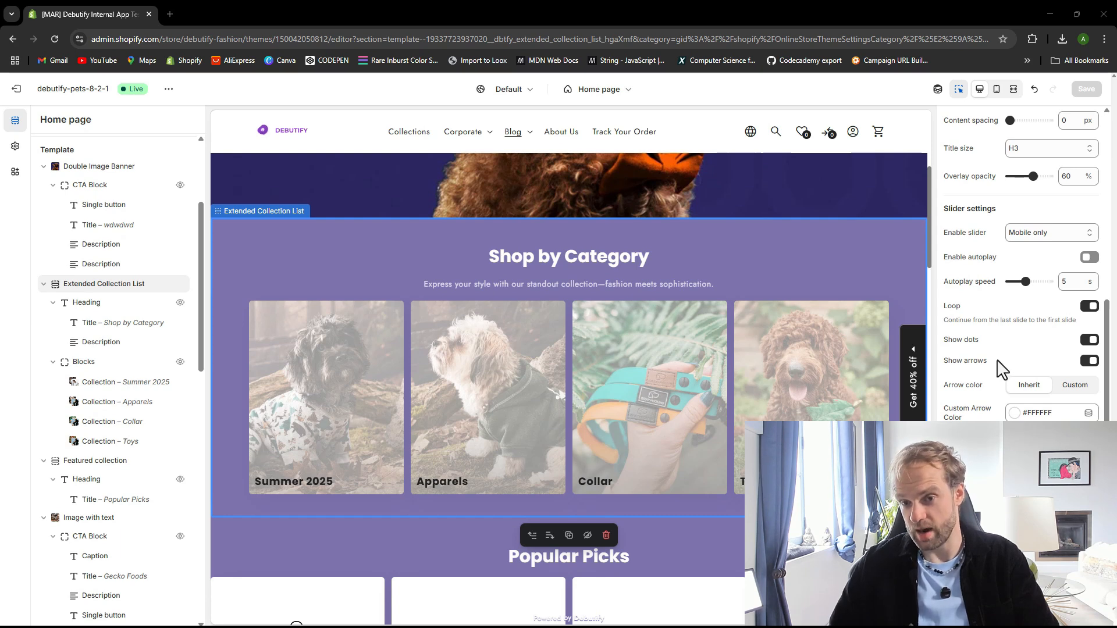
# Turn on Show button for the collection cards in the Extended Collection List
pyautogui.scroll(3, 1016, 379)
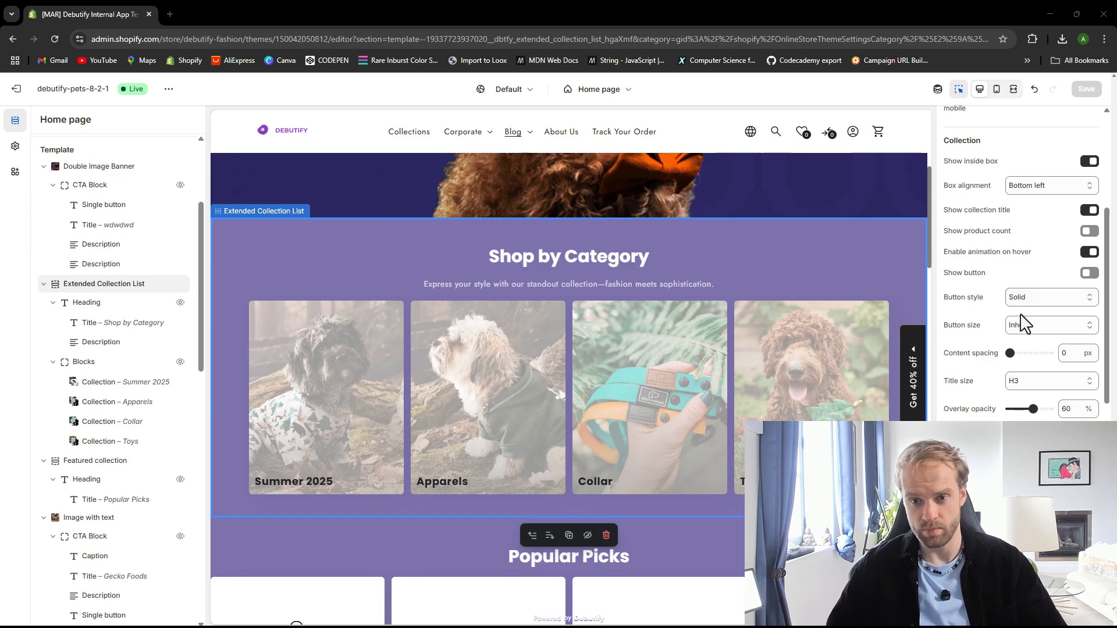
pyautogui.click(1089, 273)
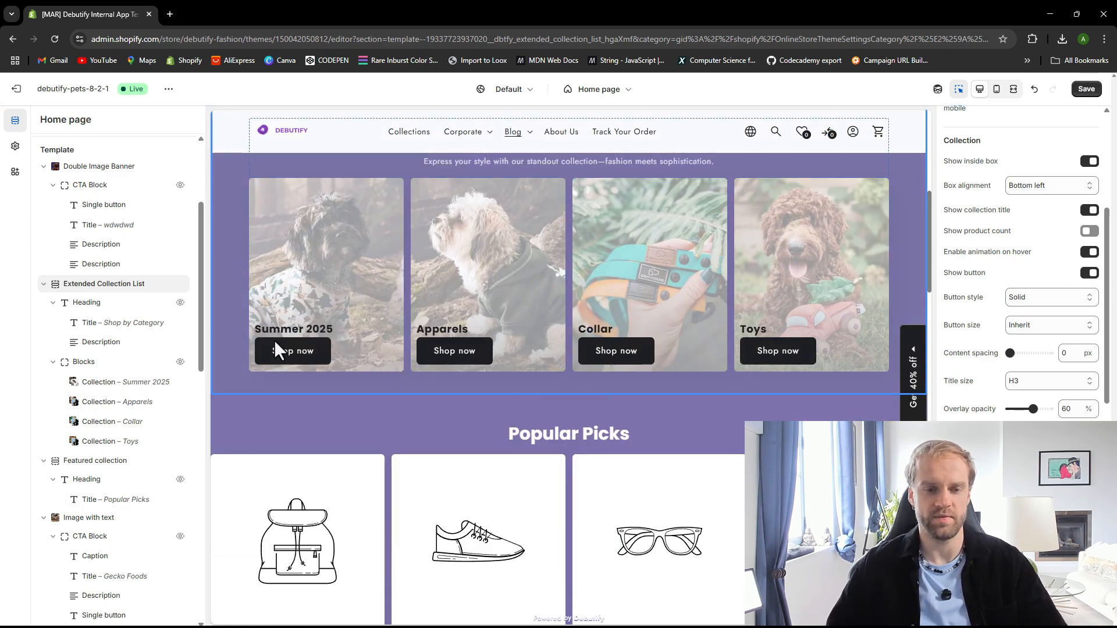
pyautogui.click(309, 352)
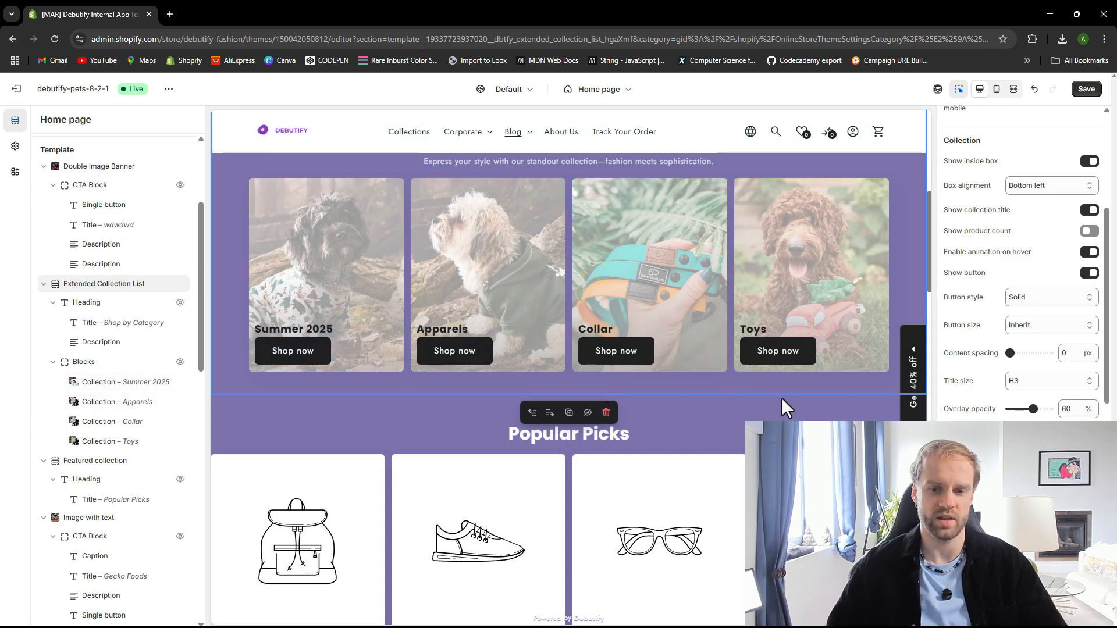
# Turn off the collection titles and the hover animation on the collection cards, leaving product count off
pyautogui.scroll(2, 1047, 355)
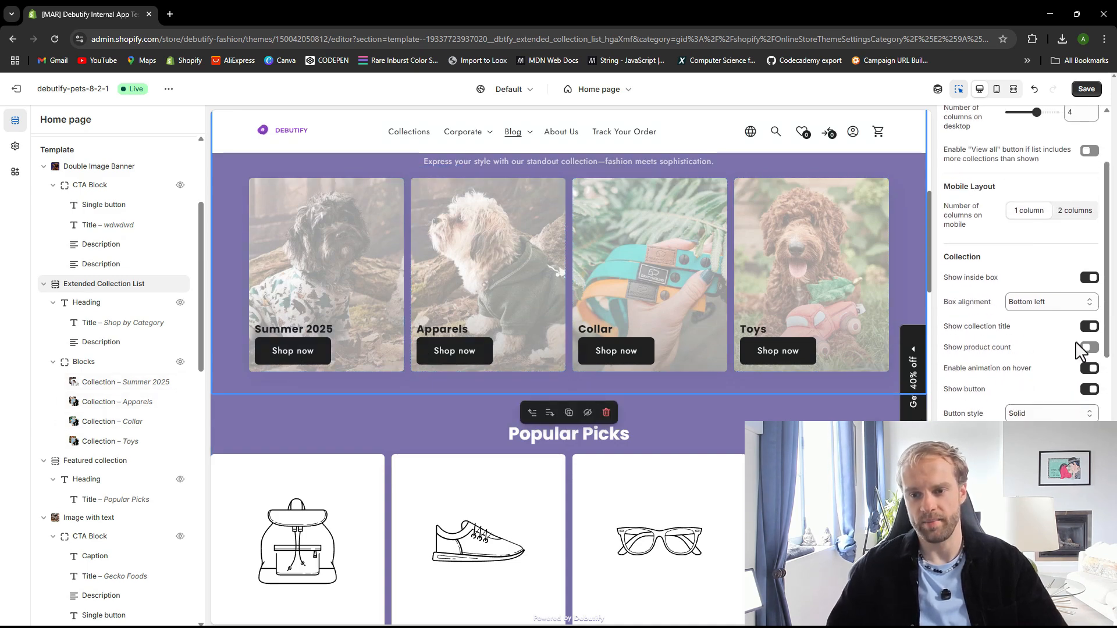
pyautogui.click(1089, 347)
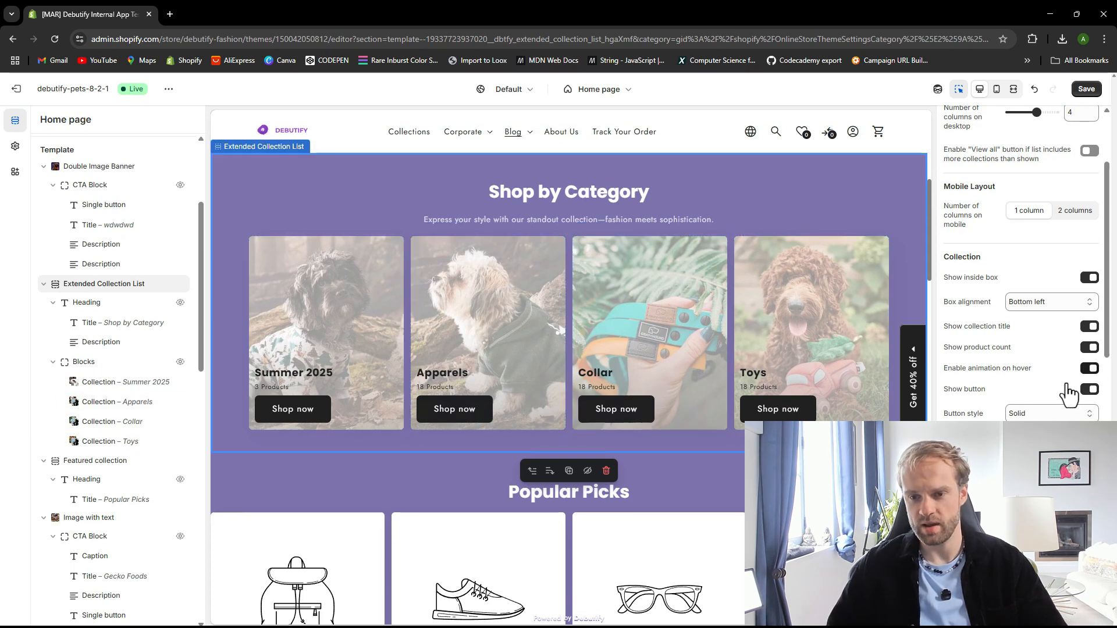
pyautogui.click(1088, 369)
pyautogui.click(1089, 327)
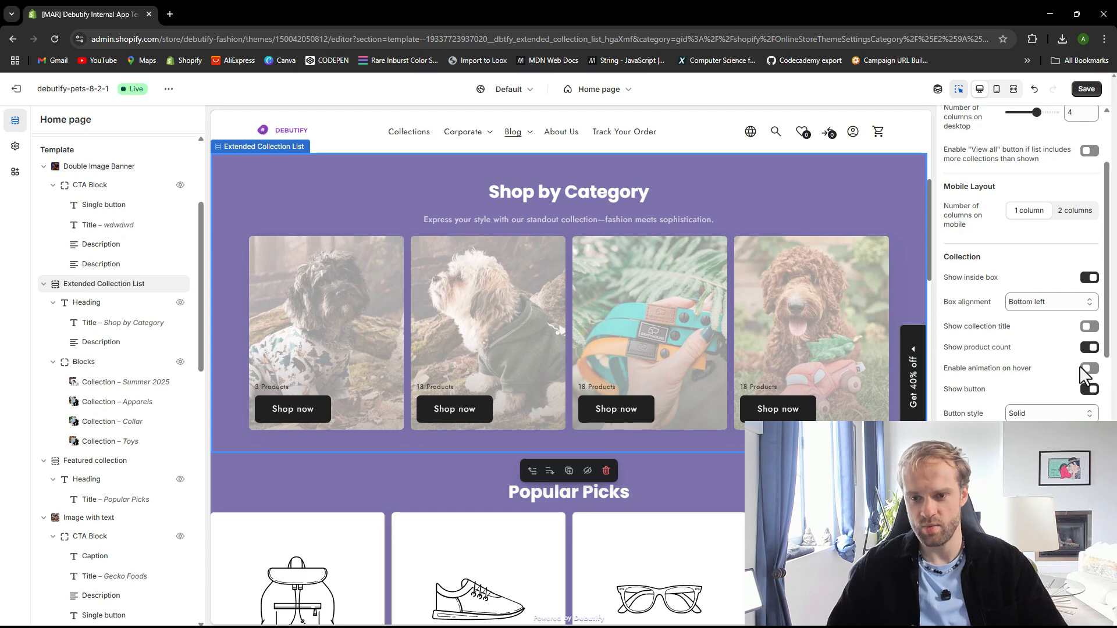
pyautogui.click(1087, 351)
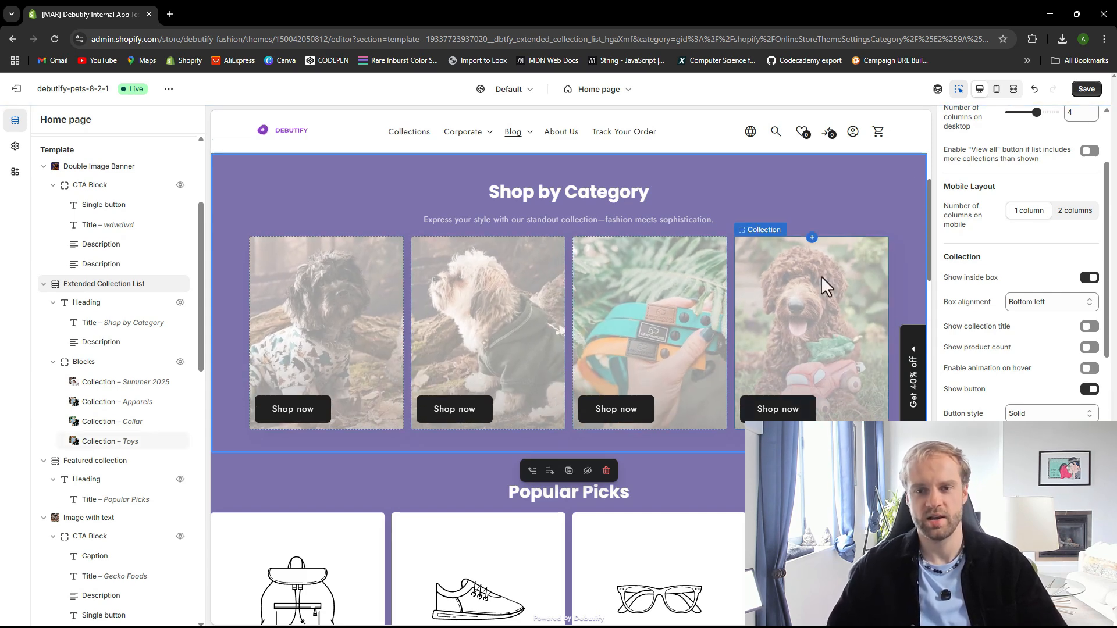
# In the mobile preview, turn on Show dots for the collection slider and save the theme
pyautogui.click(997, 90)
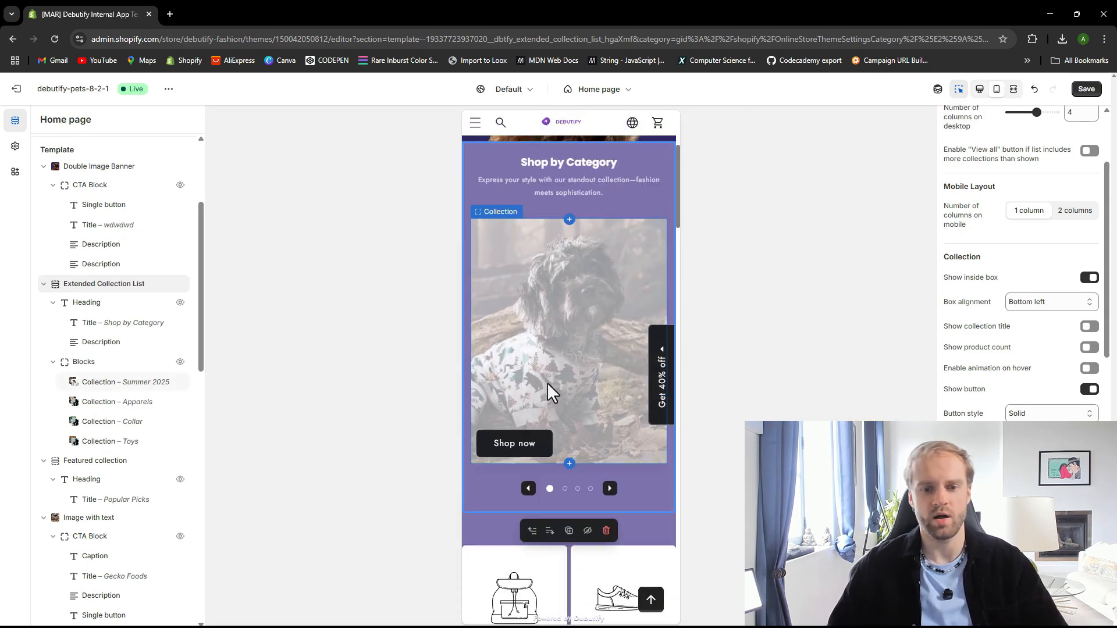
pyautogui.scroll(-1, 548, 385)
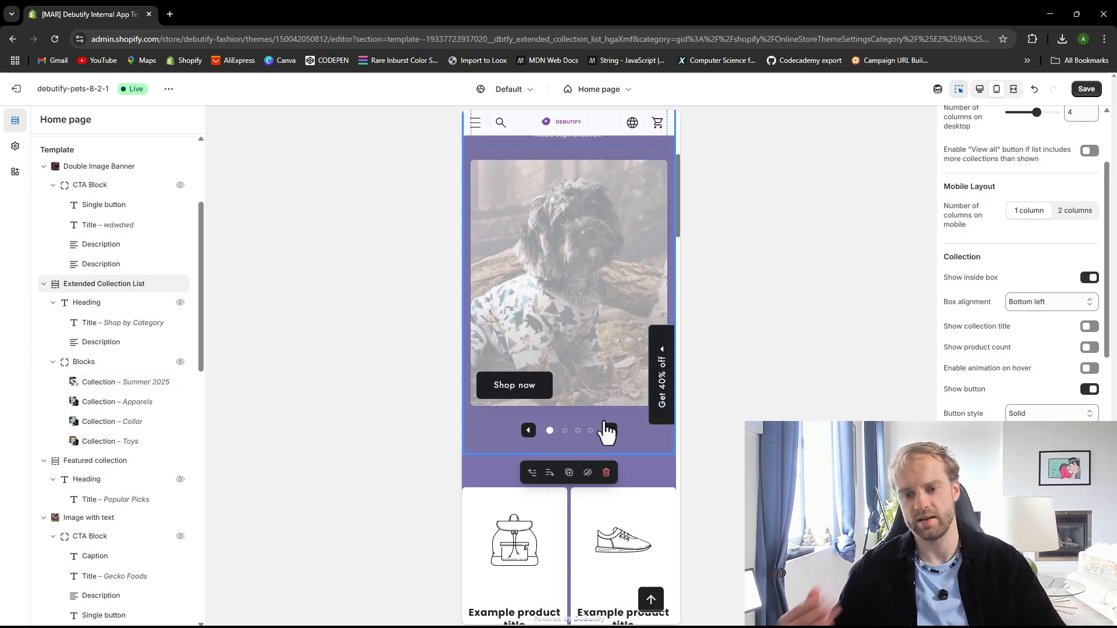
pyautogui.scroll(-4, 1019, 311)
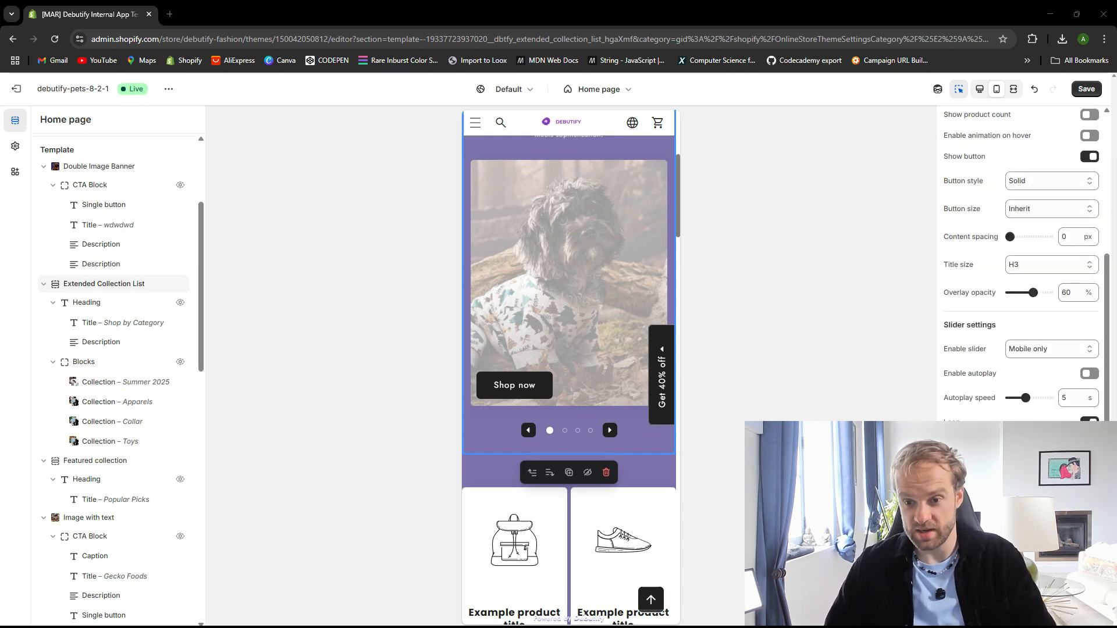
pyautogui.scroll(-1, 1070, 401)
pyautogui.click(1088, 400)
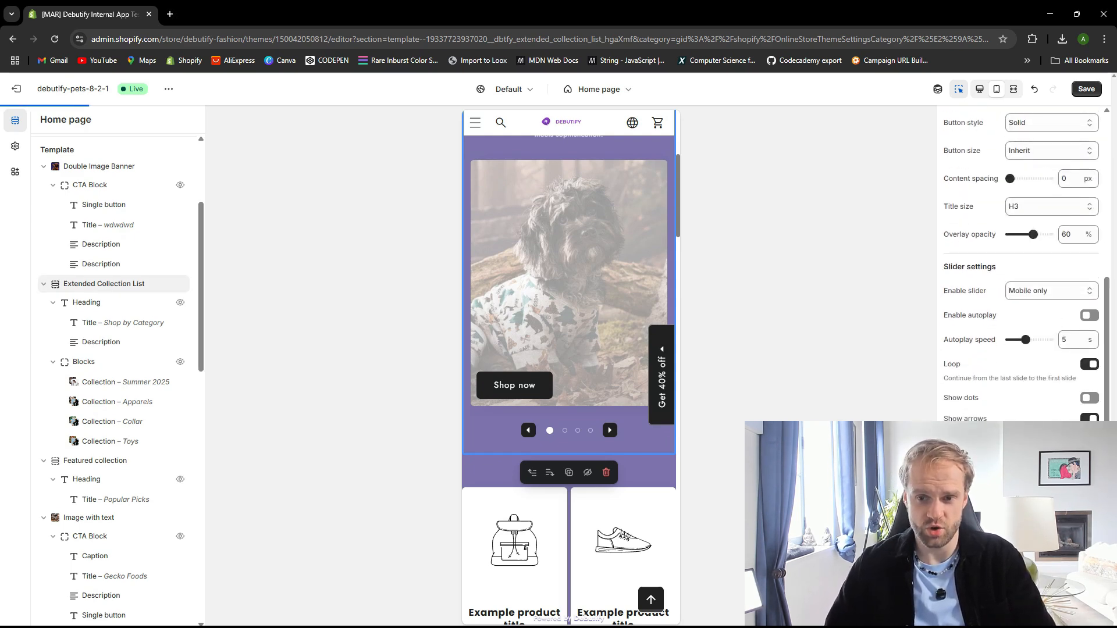
pyautogui.click(1087, 401)
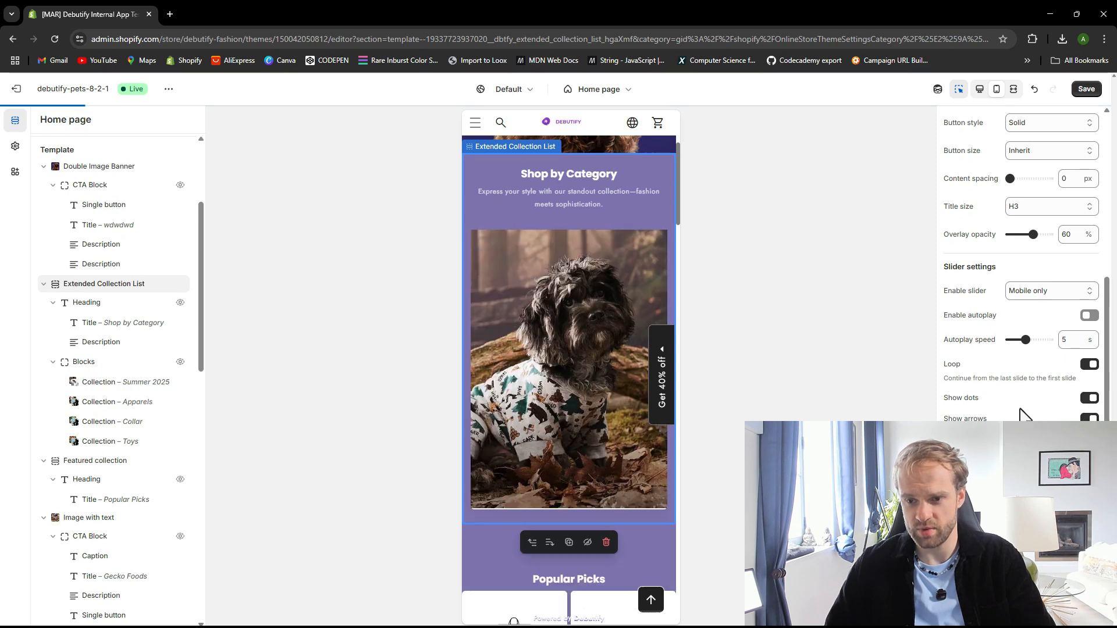
pyautogui.scroll(-1, 580, 468)
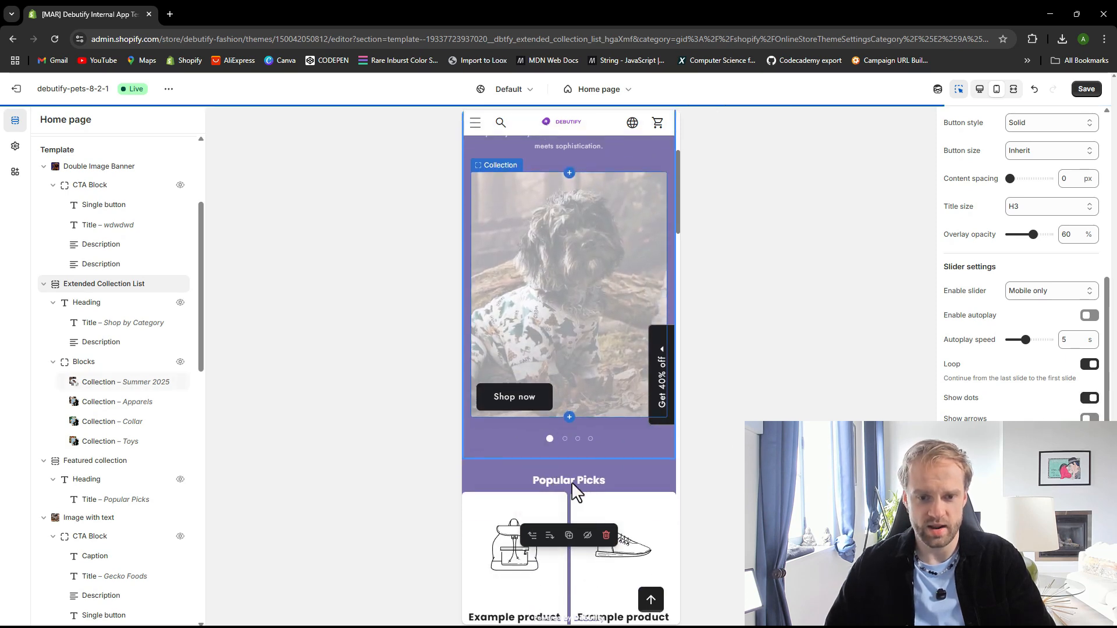
pyautogui.click(1087, 88)
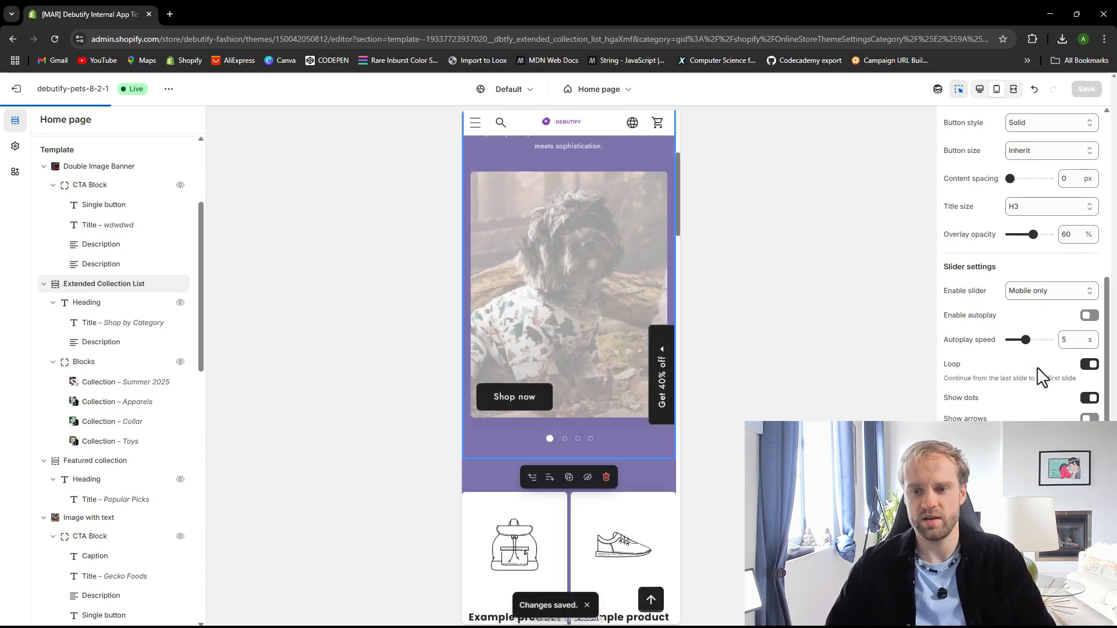
# Turn on autoplay for the collection slider and save the theme
pyautogui.click(1088, 315)
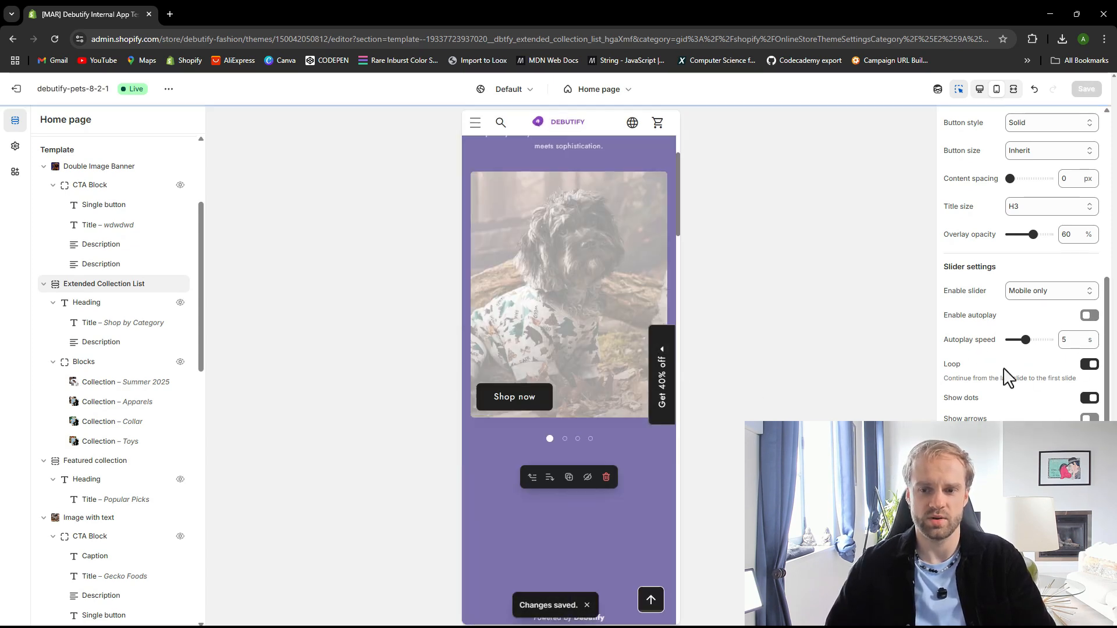
pyautogui.click(1089, 316)
pyautogui.click(1087, 92)
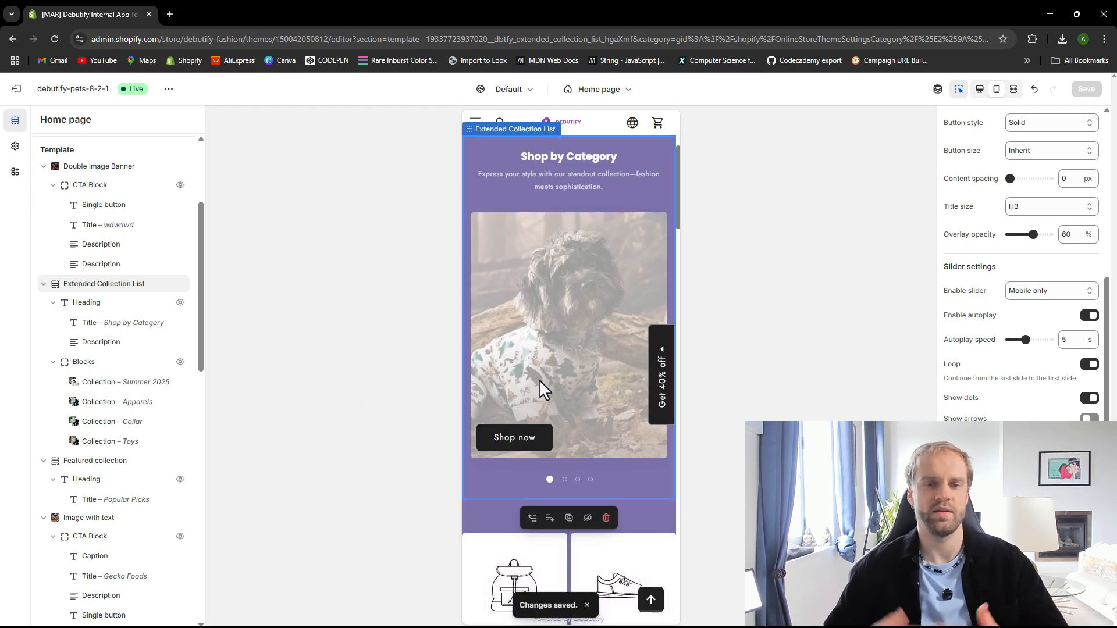
# Switch to the desktop preview and examine the Popular Picks featured collection section
pyautogui.click(981, 93)
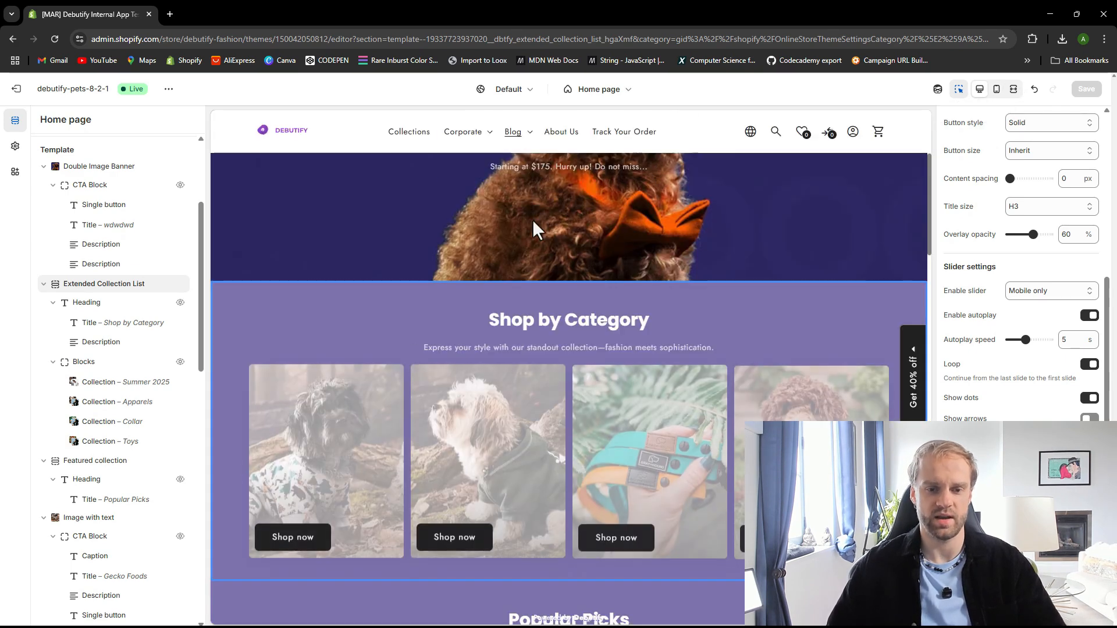
pyautogui.scroll(-5, 474, 259)
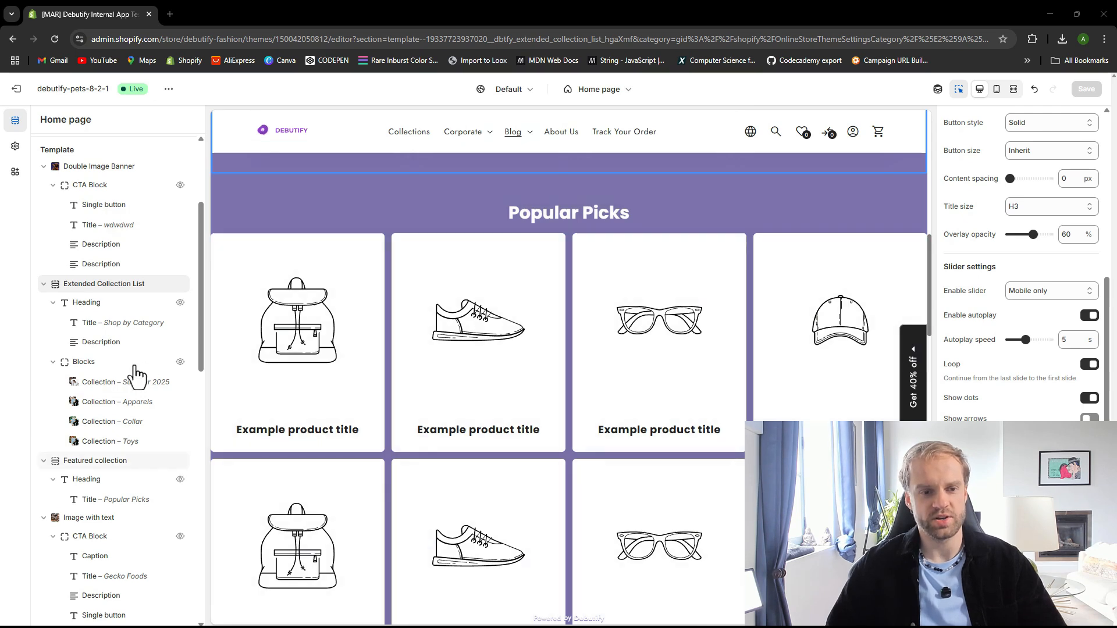
pyautogui.click(96, 467)
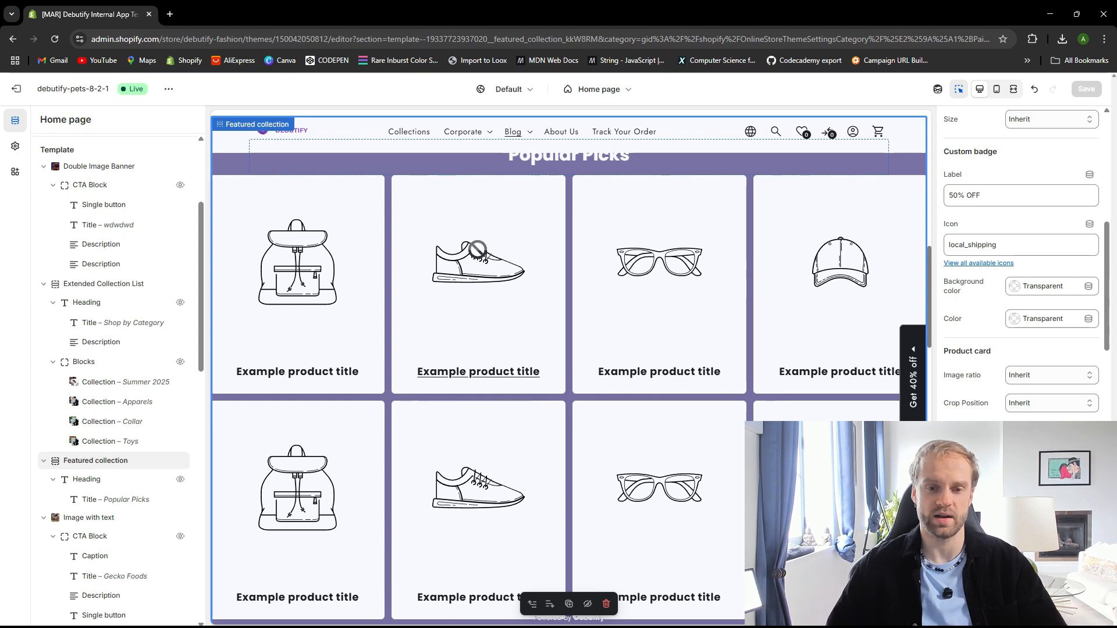
pyautogui.scroll(3, 531, 362)
pyautogui.scroll(-2, 524, 352)
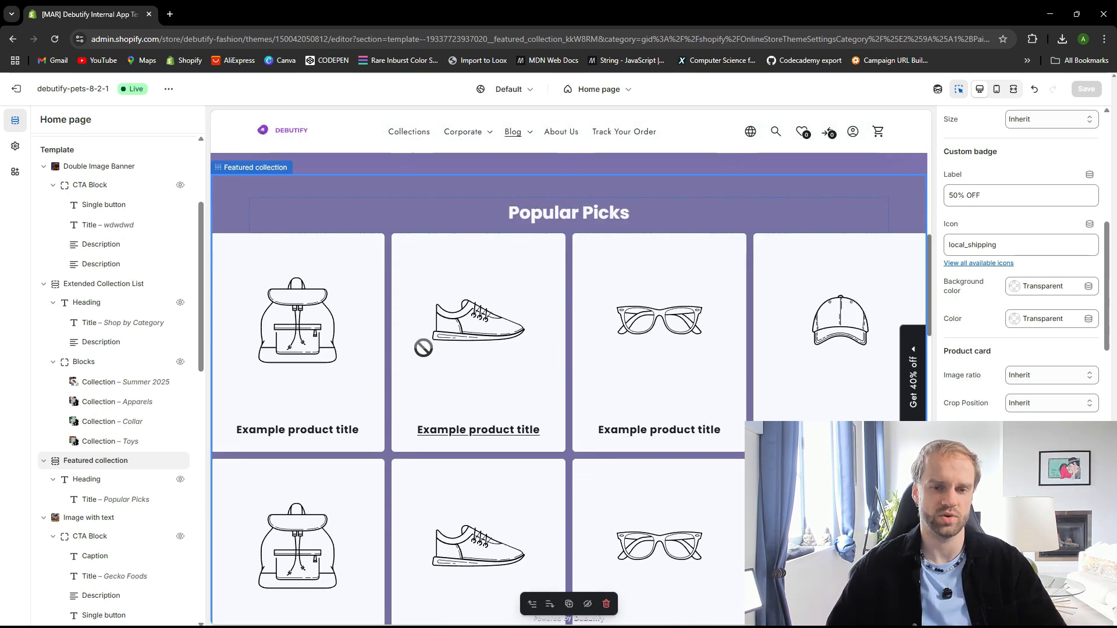
pyautogui.scroll(-1, 673, 494)
pyautogui.scroll(-1, 673, 494)
pyautogui.scroll(8, 392, 425)
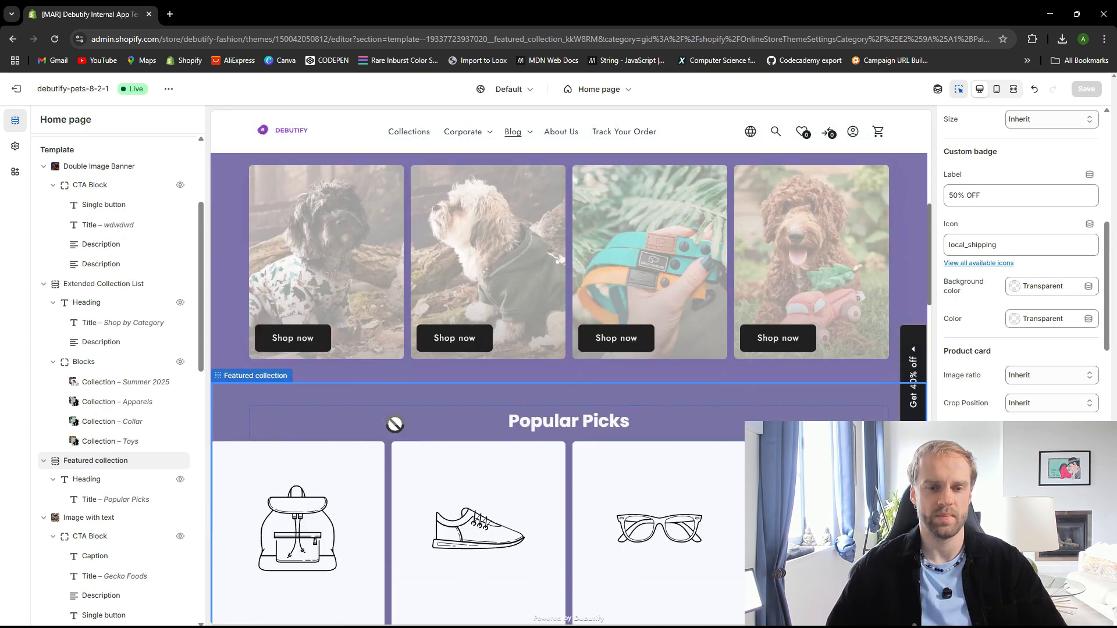
pyautogui.scroll(-2, 398, 374)
pyautogui.scroll(-4, 399, 374)
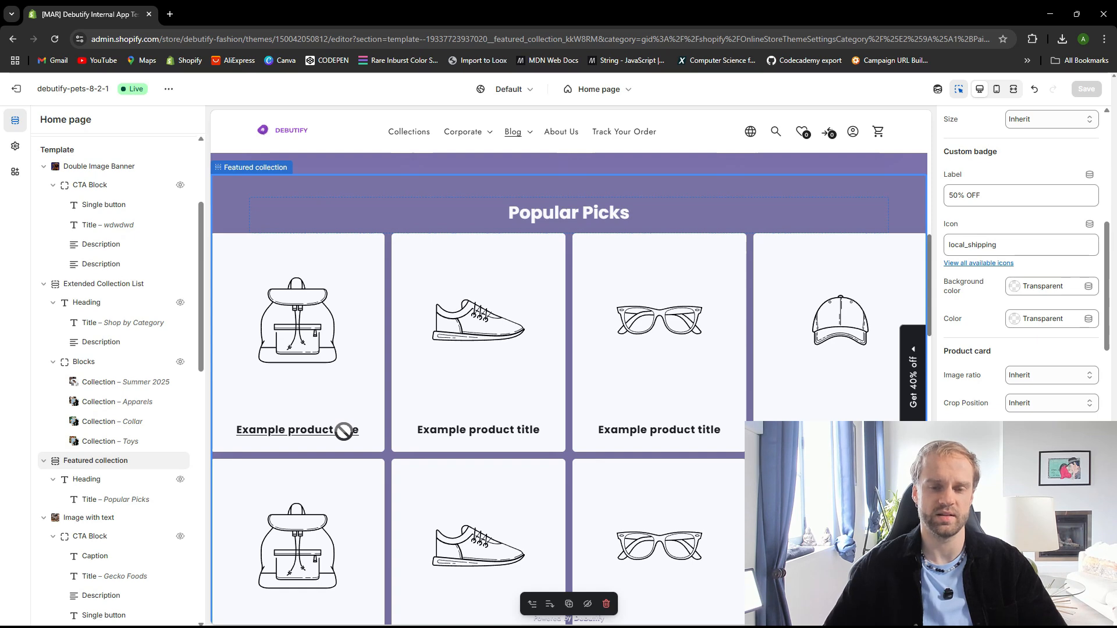
pyautogui.scroll(7, 343, 431)
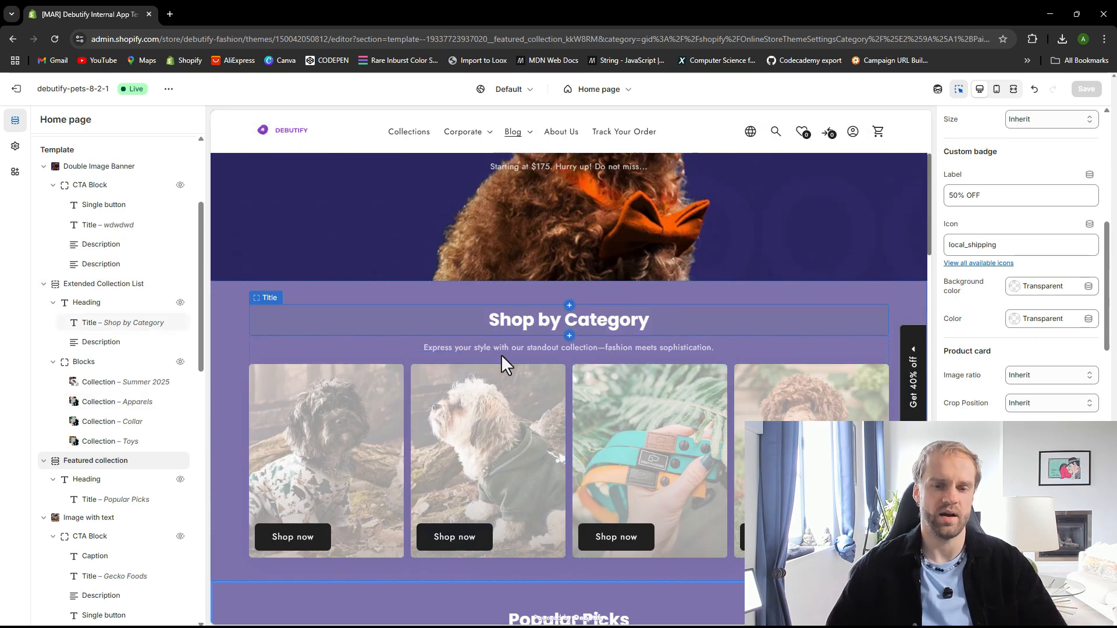
pyautogui.scroll(-6, 562, 300)
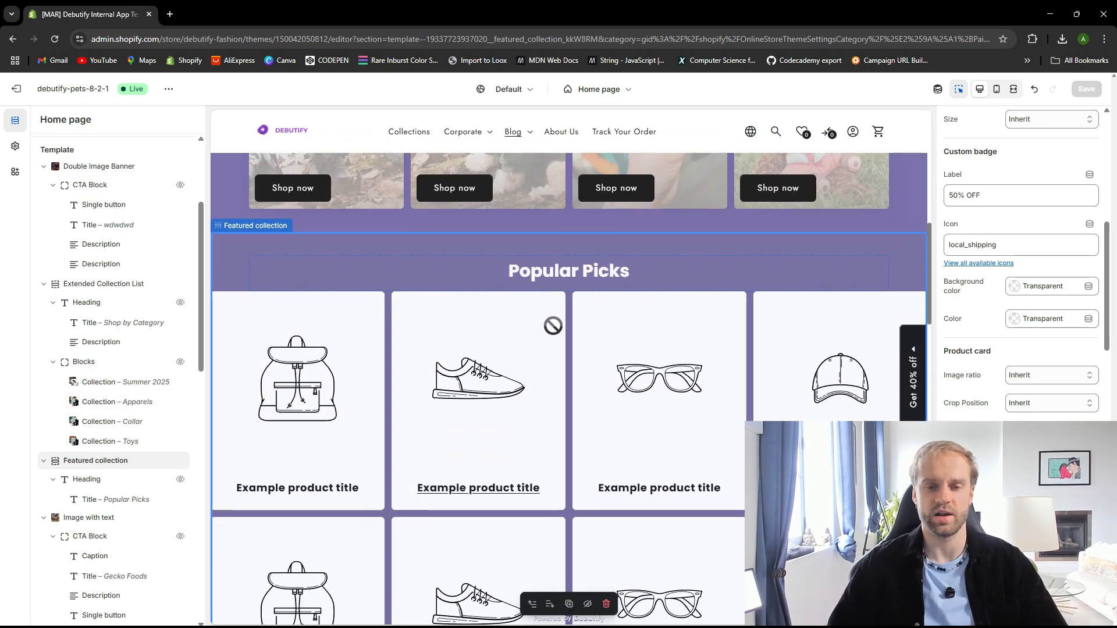
pyautogui.scroll(-1, 546, 323)
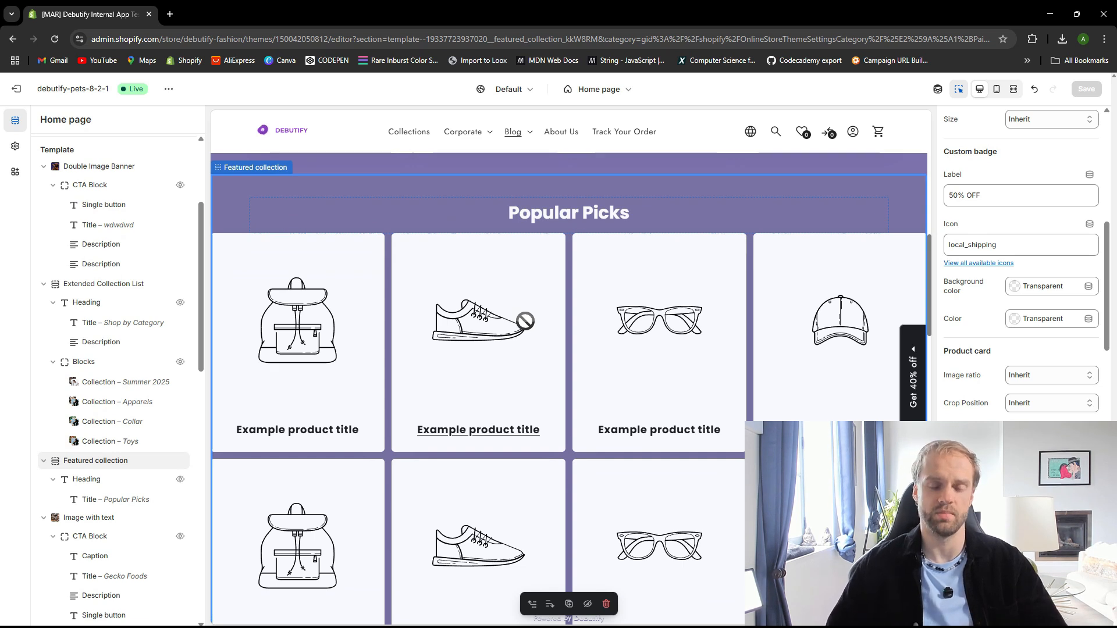
pyautogui.scroll(-1, 127, 457)
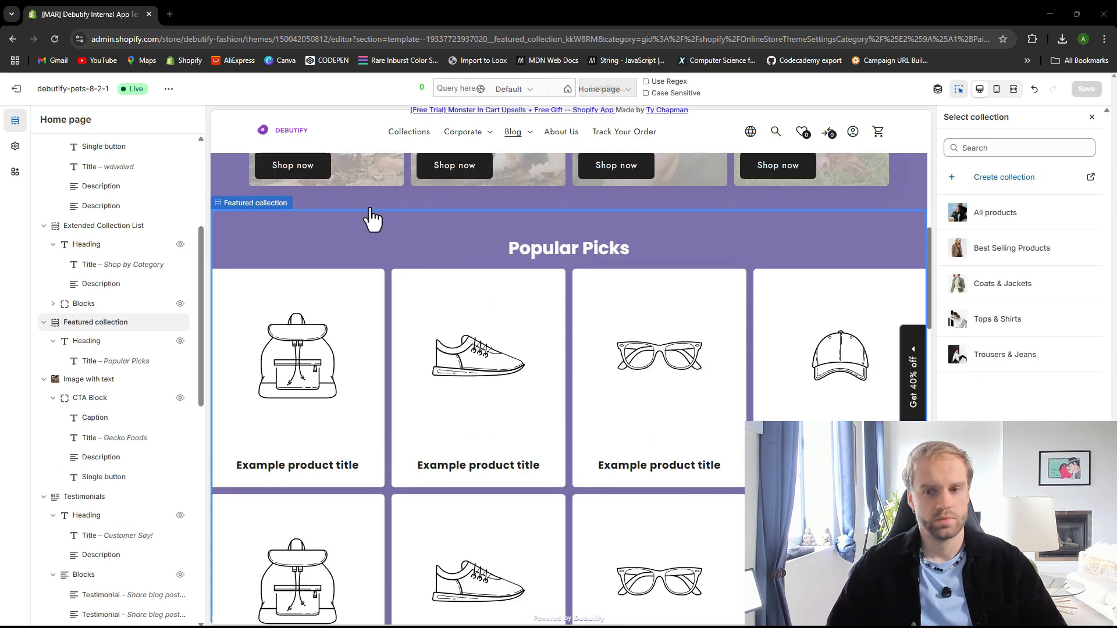
# Set the Popular Picks featured collection's collection to All products
pyautogui.click(1092, 118)
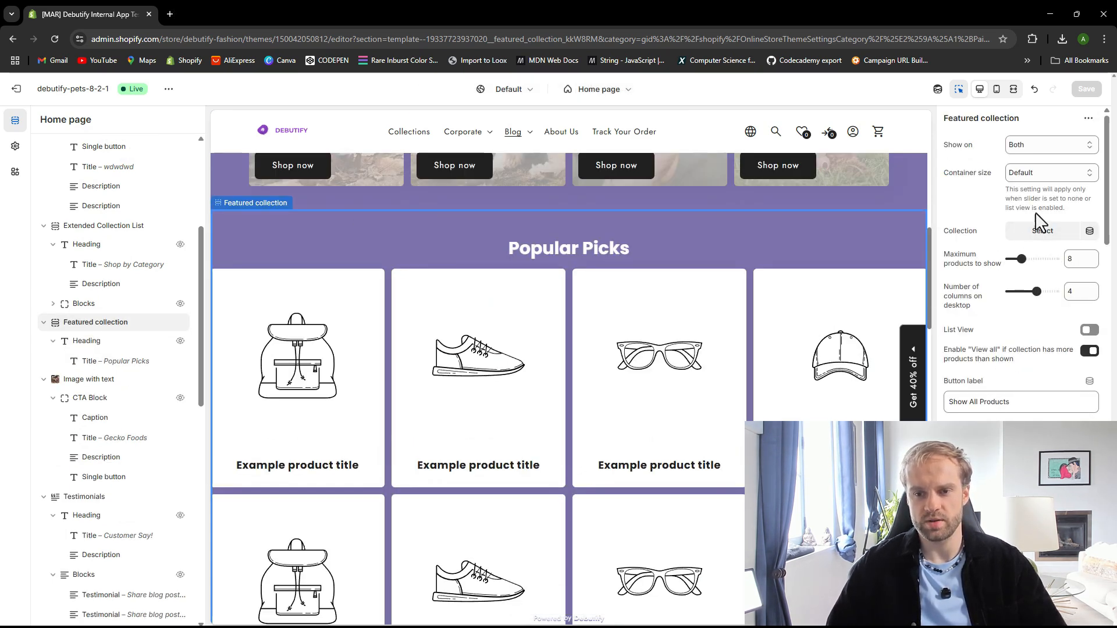
pyautogui.click(1042, 234)
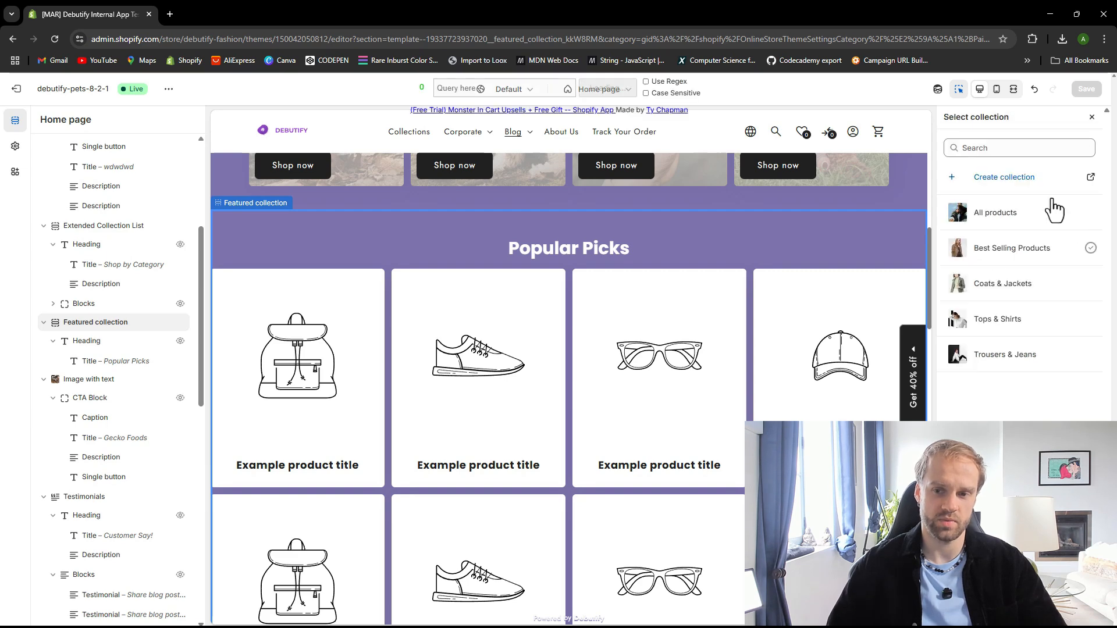
pyautogui.click(999, 216)
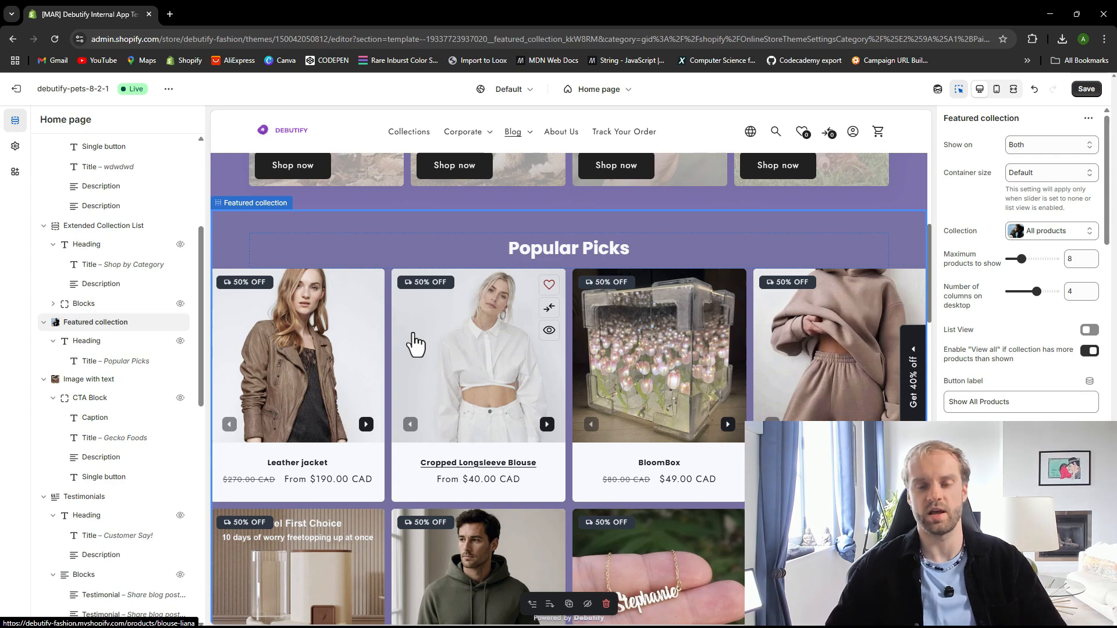
# Review the featured collection's products in the desktop and mobile previews
pyautogui.scroll(3, 412, 331)
pyautogui.scroll(2, 411, 323)
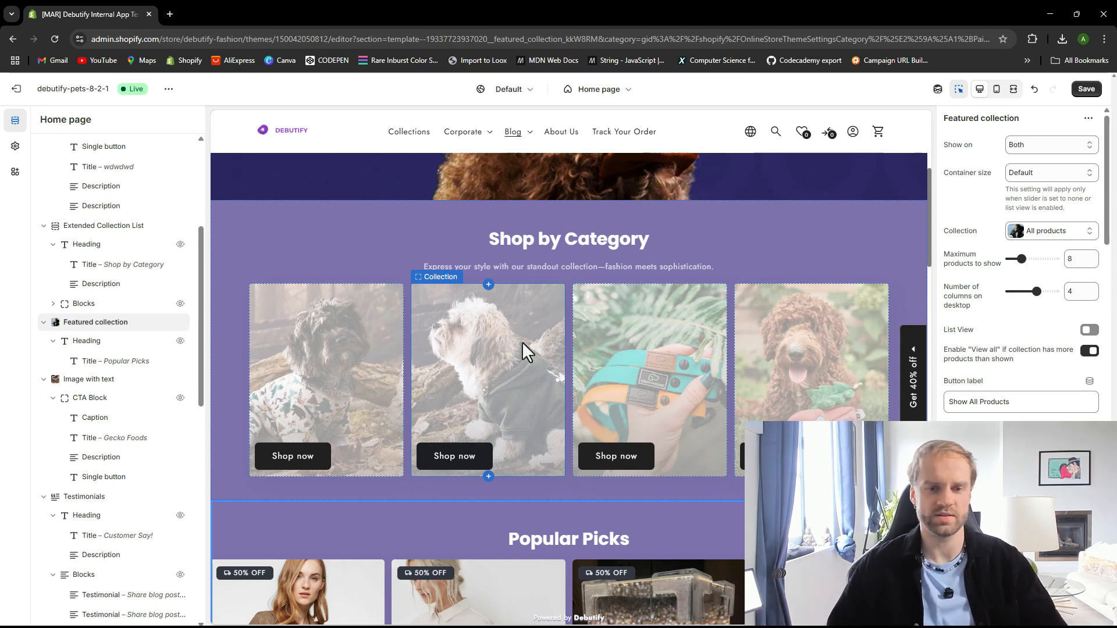
pyautogui.scroll(-1, 526, 344)
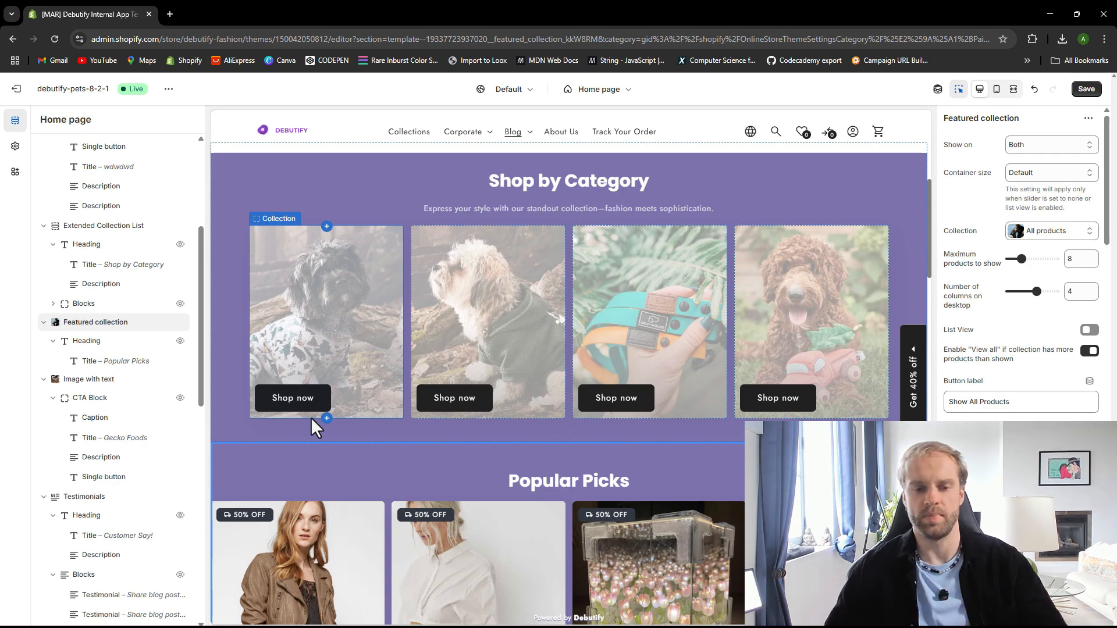
pyautogui.scroll(-5, 339, 386)
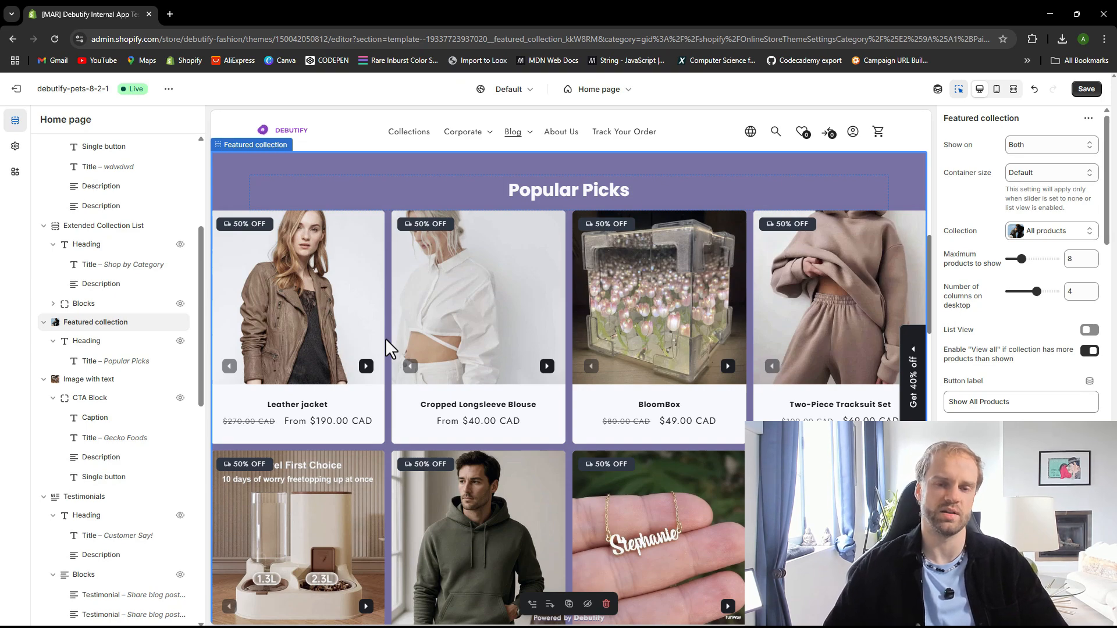
pyautogui.scroll(-2, 550, 323)
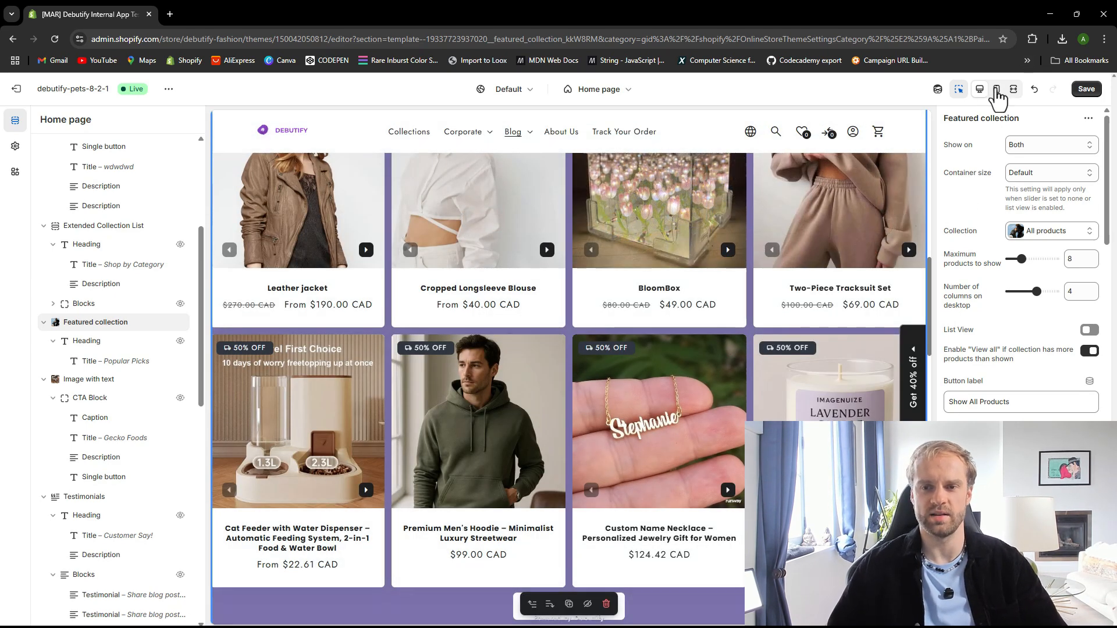
pyautogui.scroll(2, 580, 401)
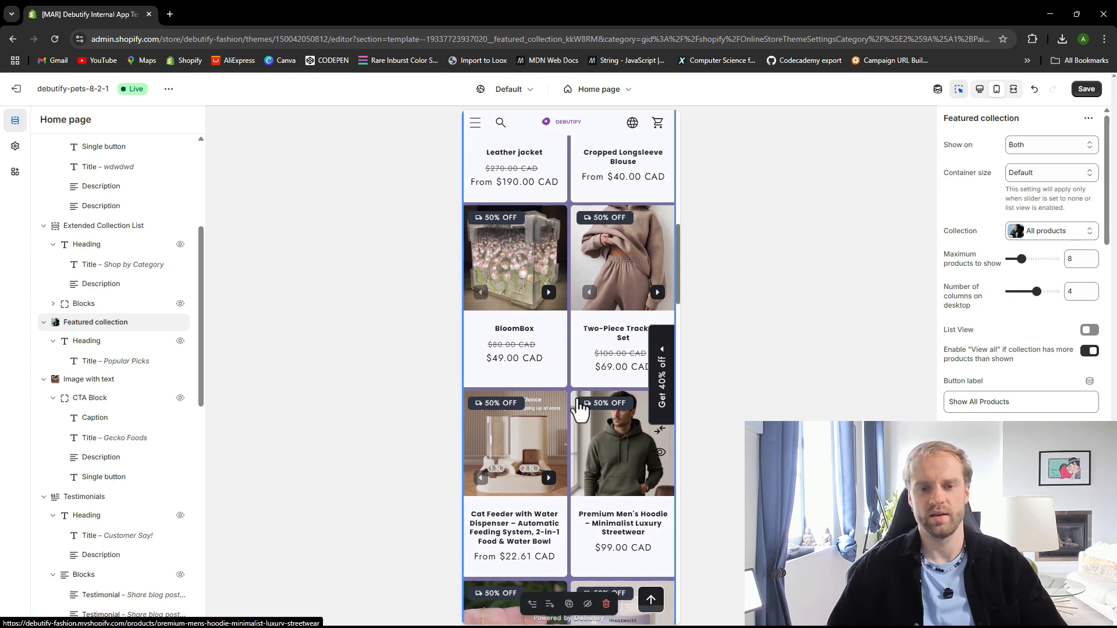
pyautogui.scroll(2, 594, 395)
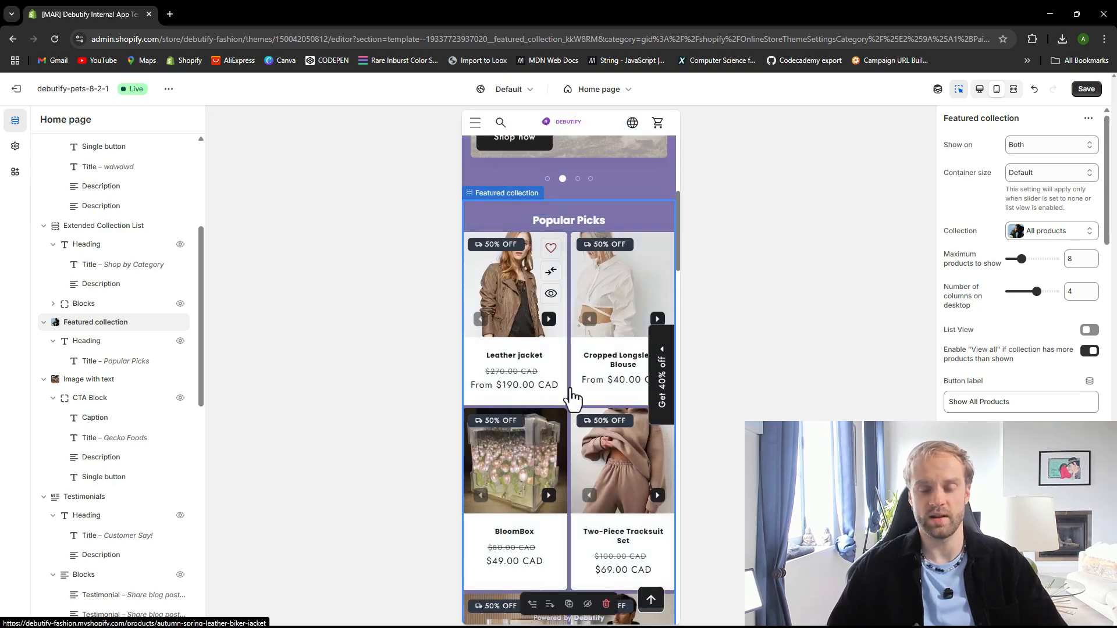
pyautogui.scroll(-3, 575, 401)
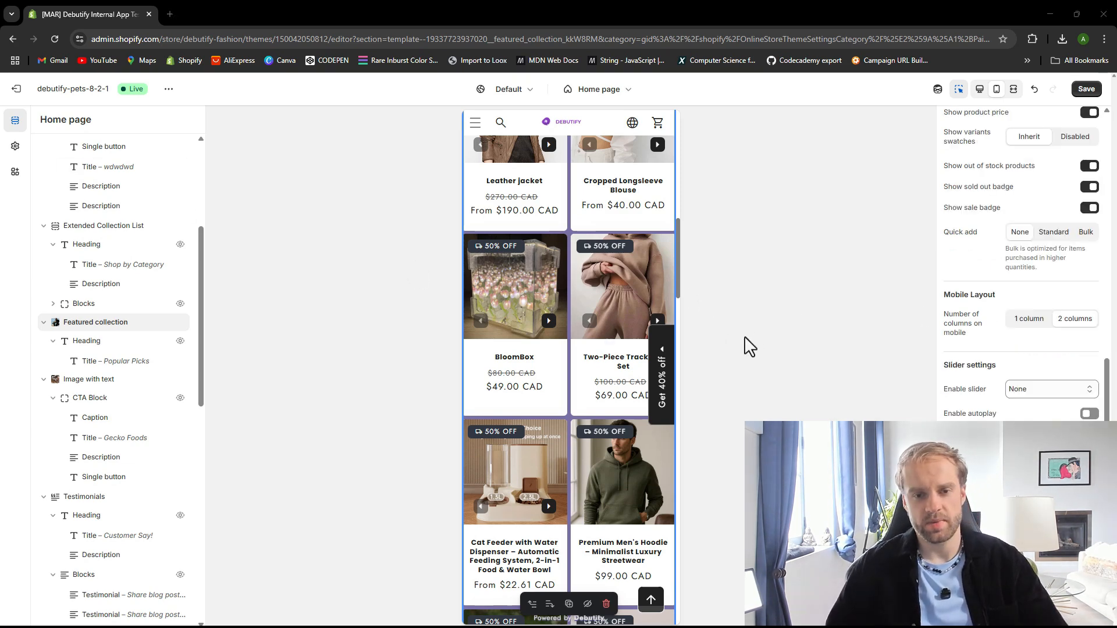
# Switch the featured collection's mobile layout to one column and back to two columns
pyautogui.click(1029, 319)
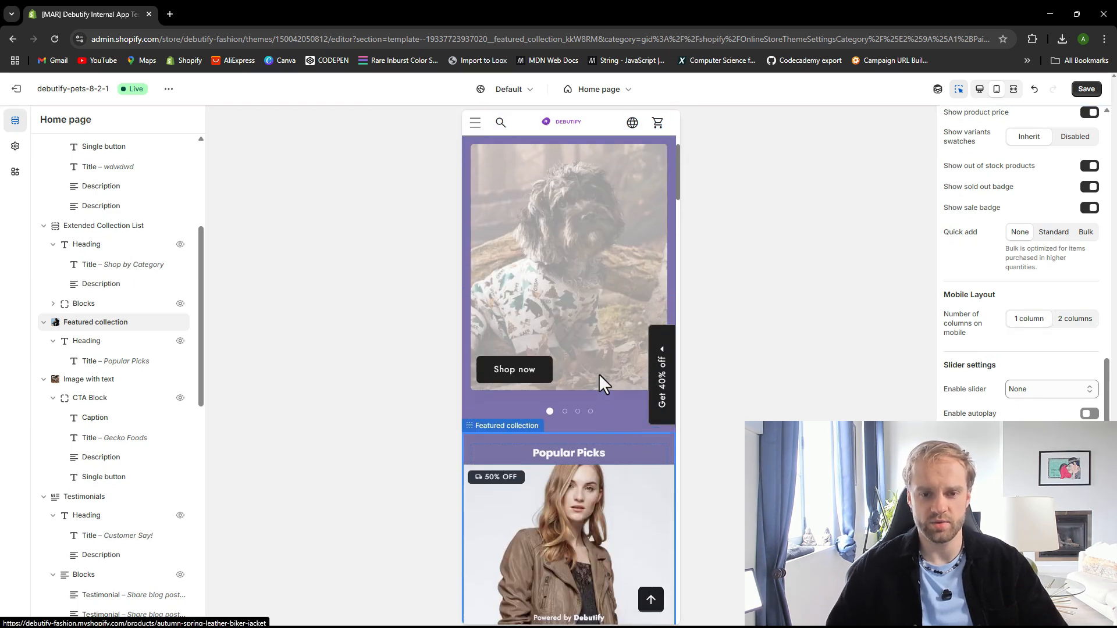
pyautogui.scroll(-2, 596, 397)
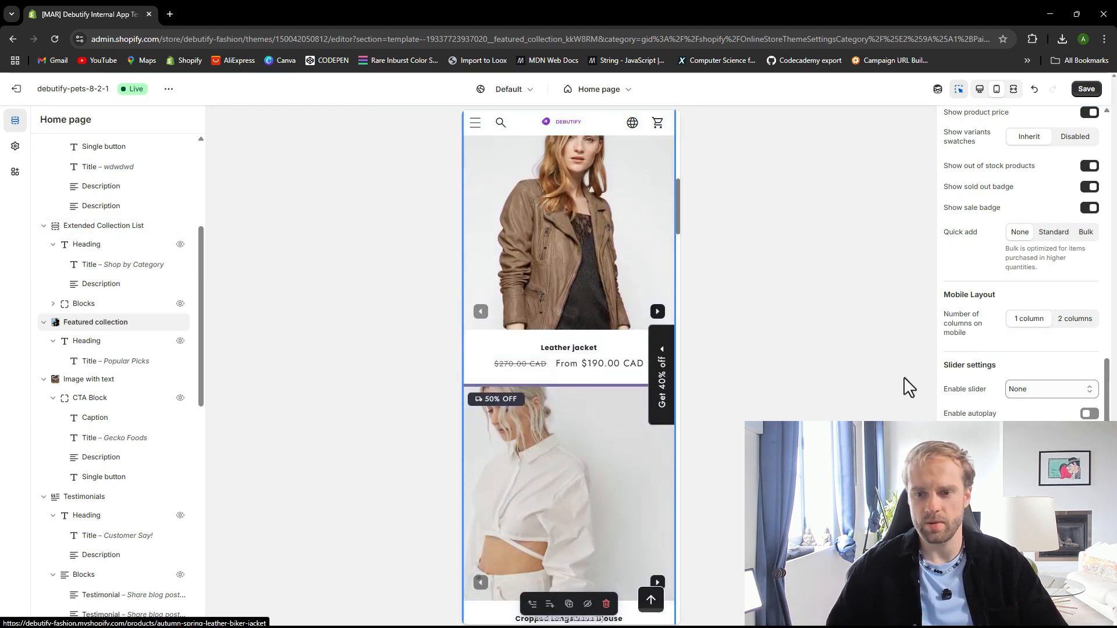
pyautogui.click(1075, 319)
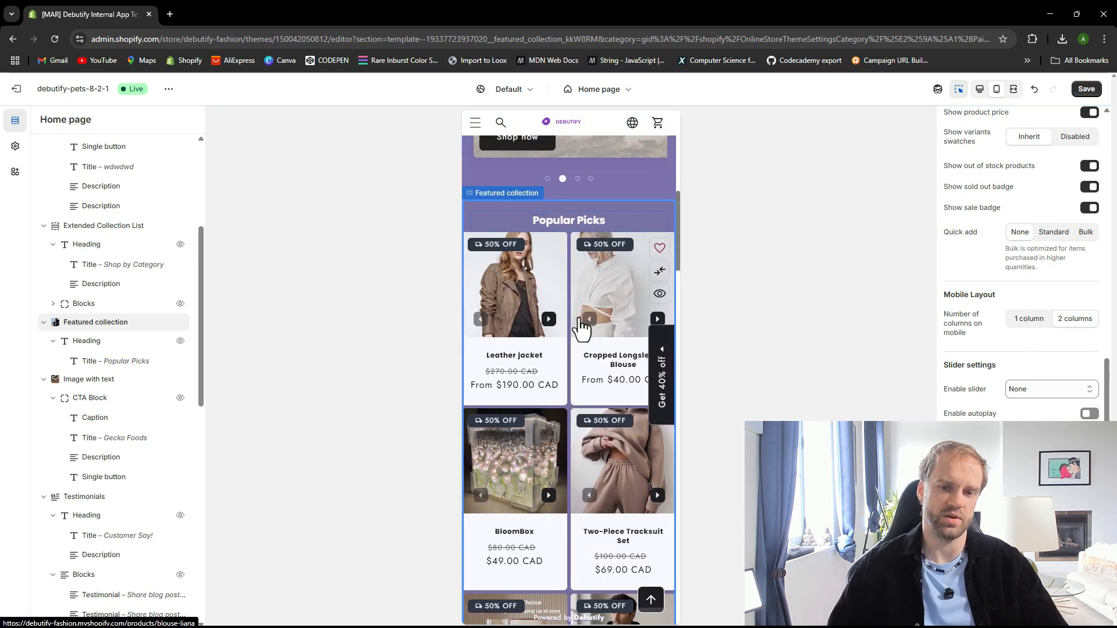
pyautogui.scroll(-2, 579, 338)
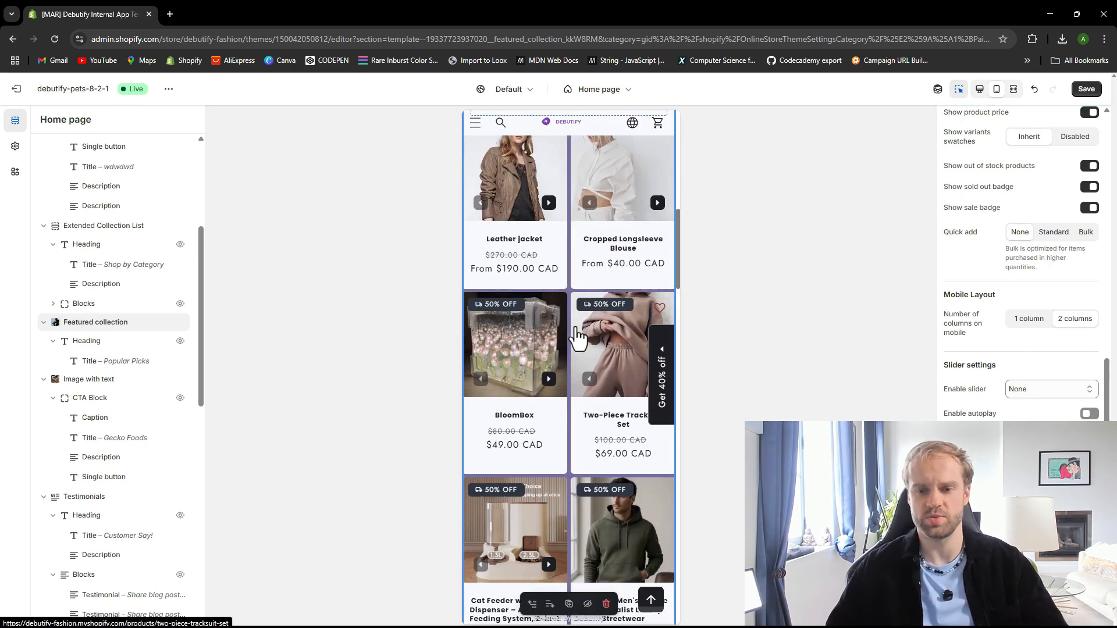
# Set the featured collection's slider to None
pyautogui.scroll(-1, 995, 404)
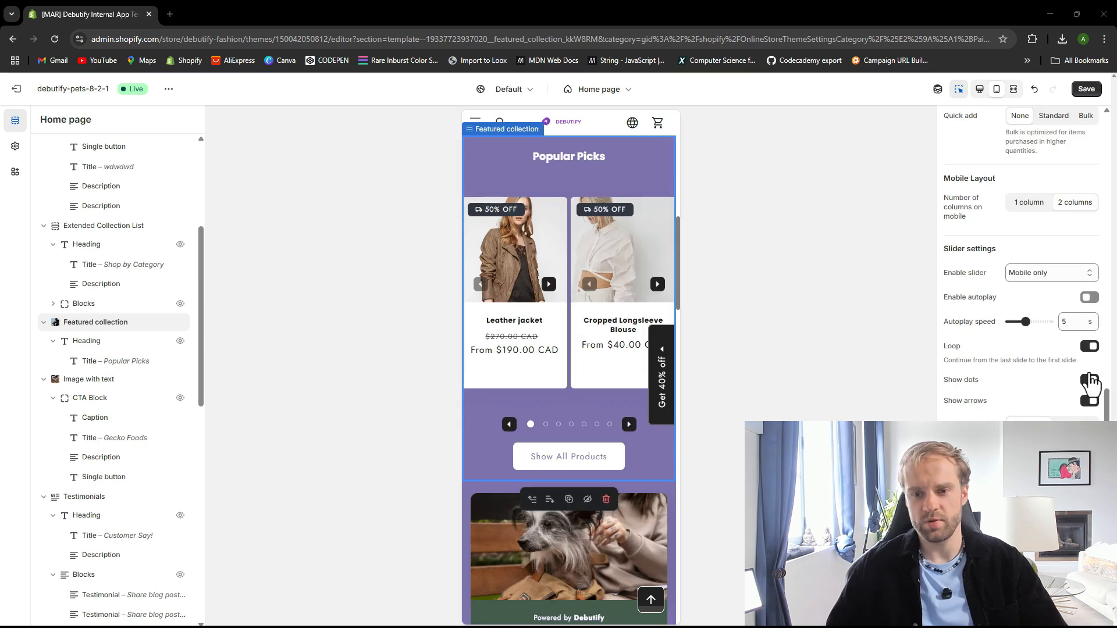
pyautogui.click(1048, 272)
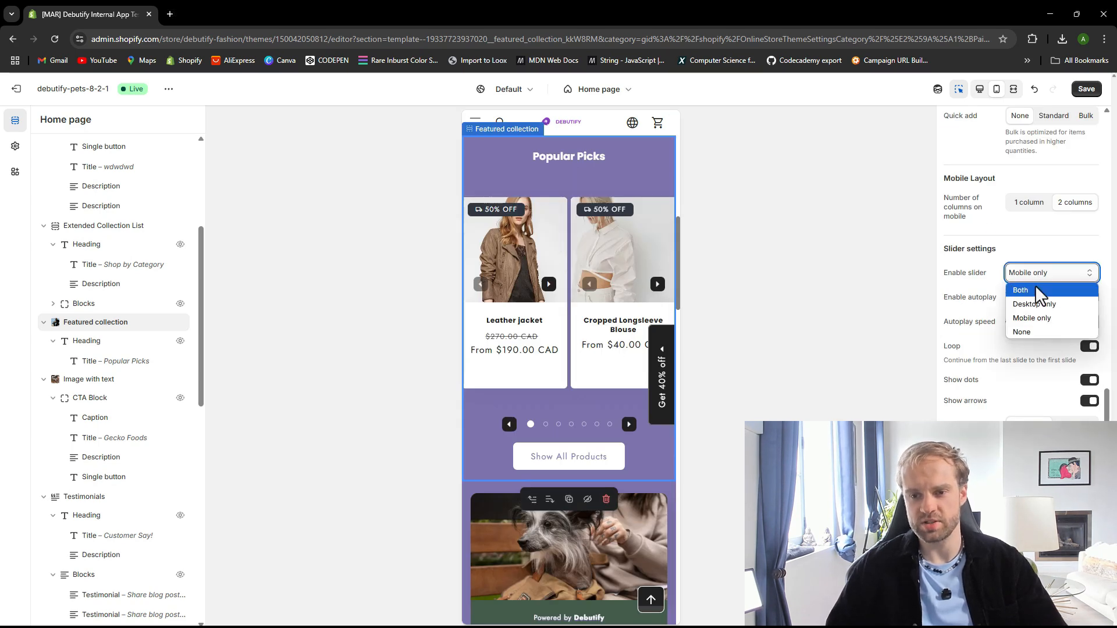
pyautogui.click(1037, 331)
pyautogui.scroll(-9, 550, 378)
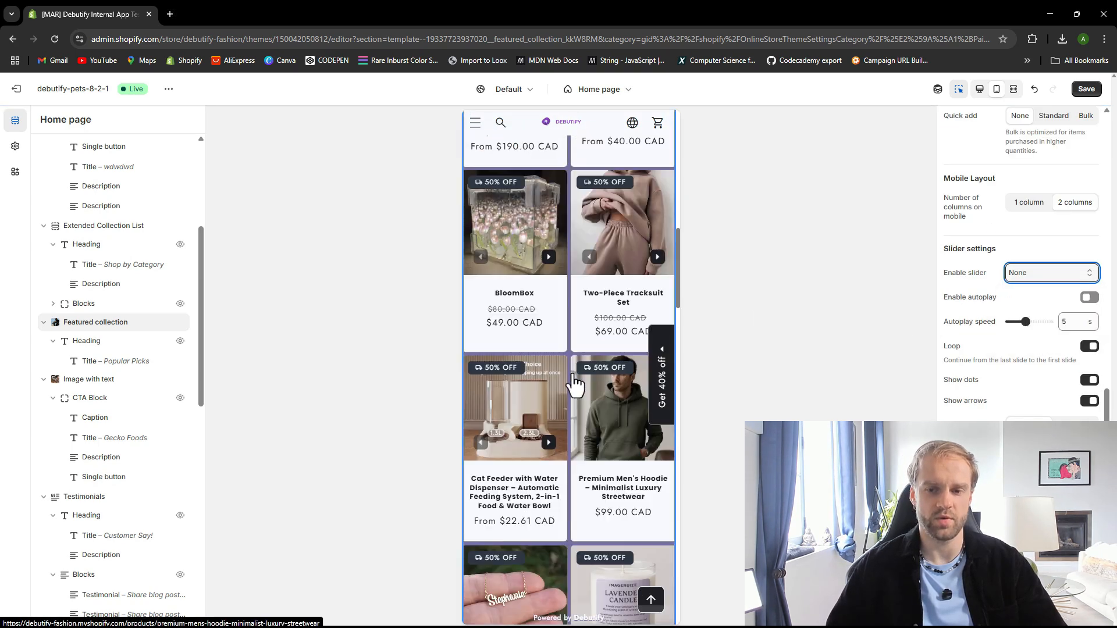
pyautogui.scroll(8, 573, 388)
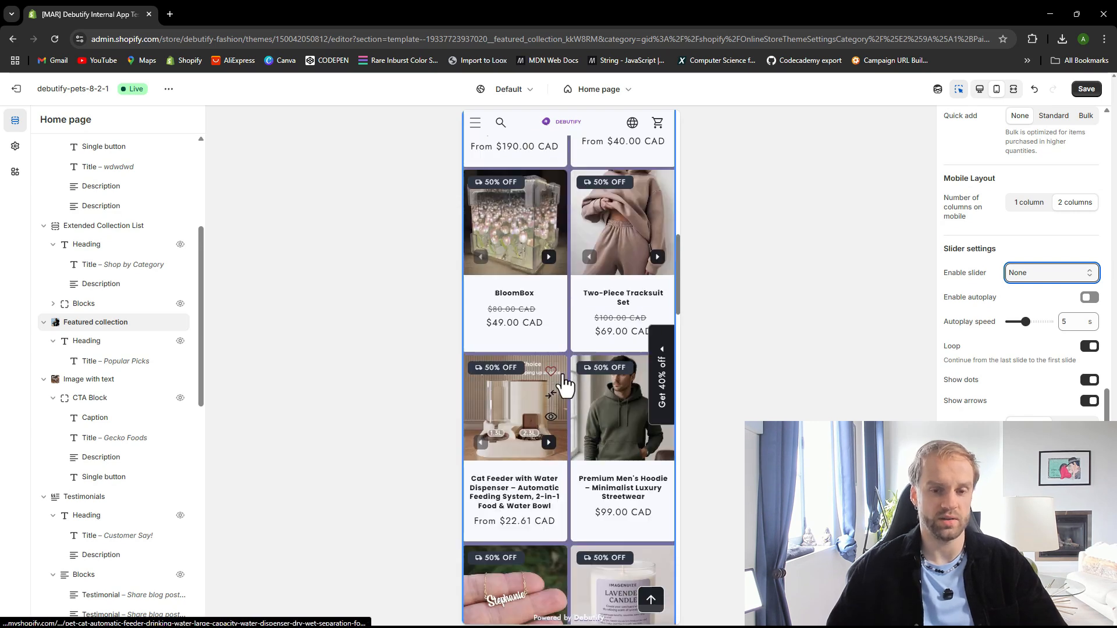
pyautogui.scroll(3, 563, 384)
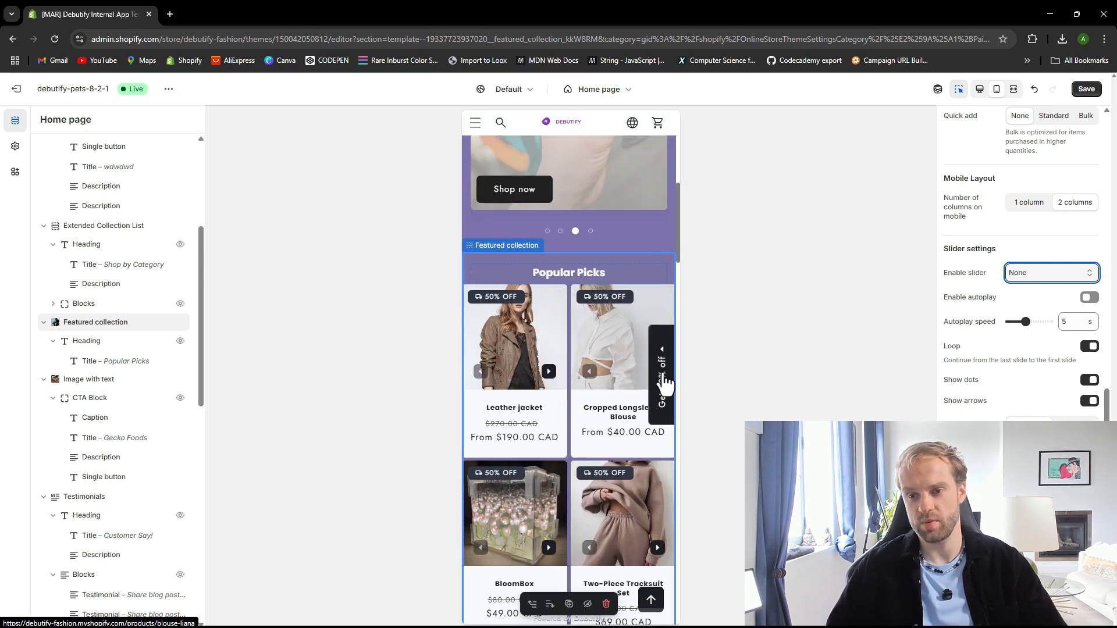
# Set the featured collection's slider back to Mobile only and turn off Show arrows
pyautogui.click(1057, 273)
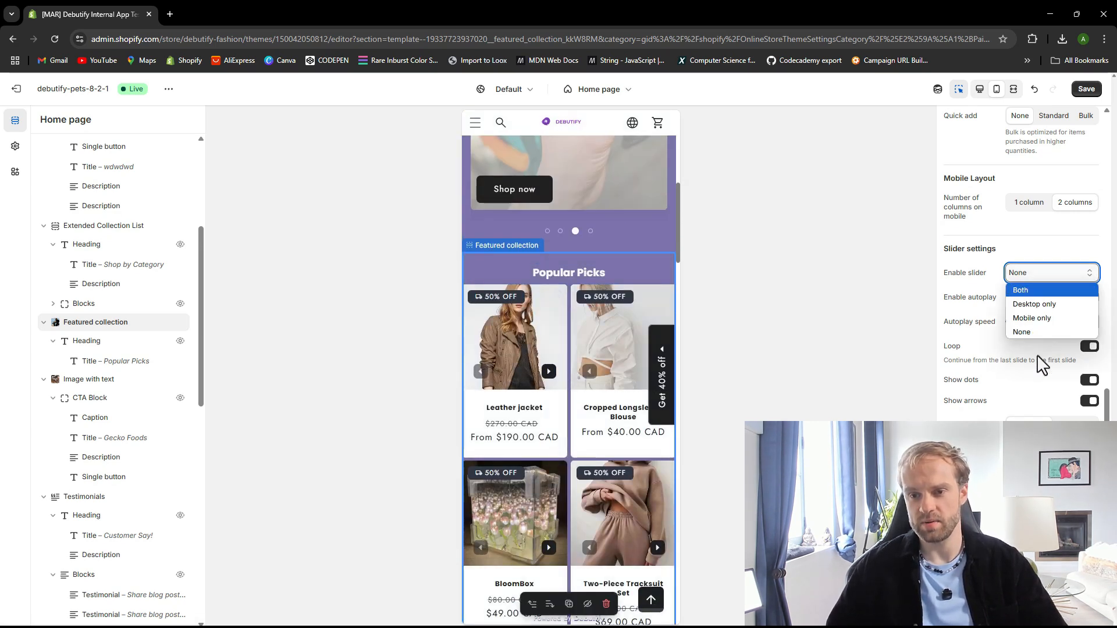
pyautogui.click(1039, 319)
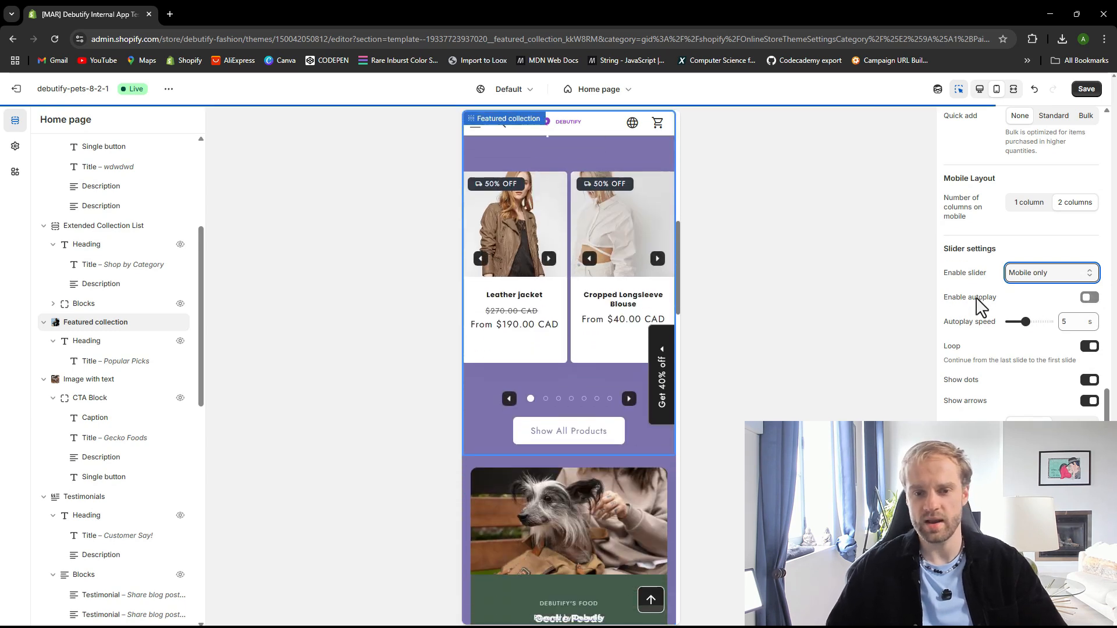
pyautogui.click(1089, 401)
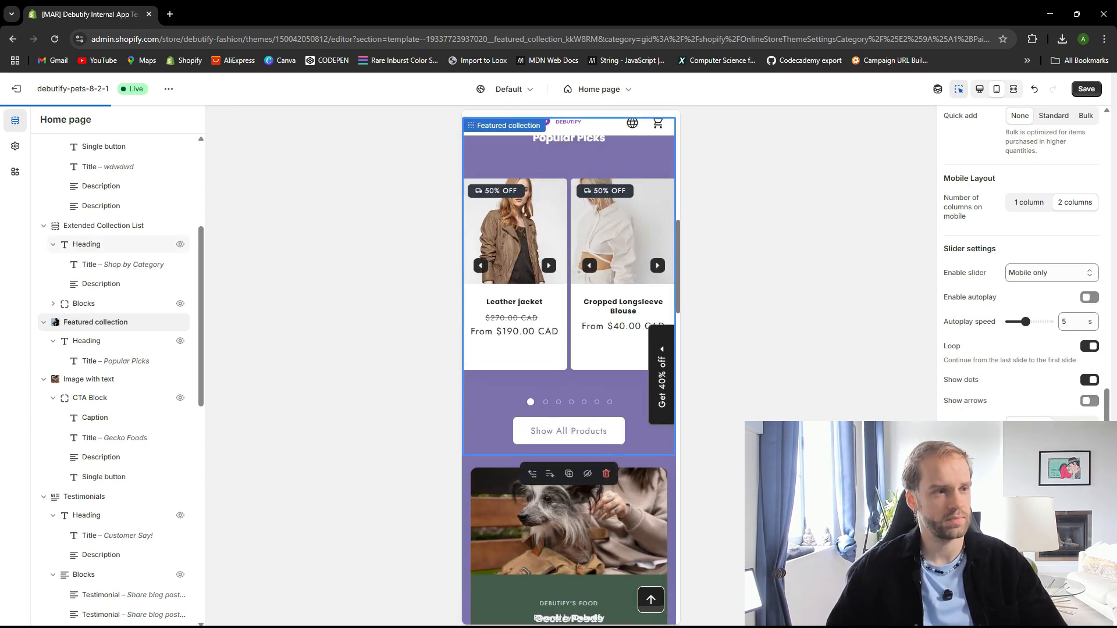
# Turn on autoplay for the featured collection slider and save the theme
pyautogui.click(556, 403)
pyautogui.click(571, 402)
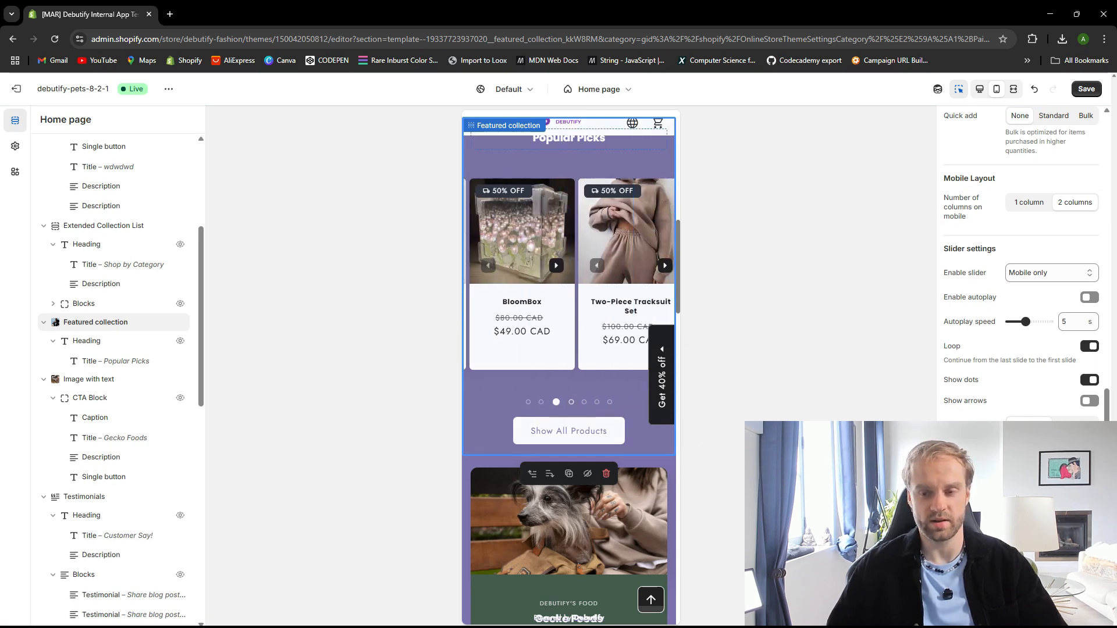
pyautogui.click(1090, 298)
pyautogui.click(1086, 89)
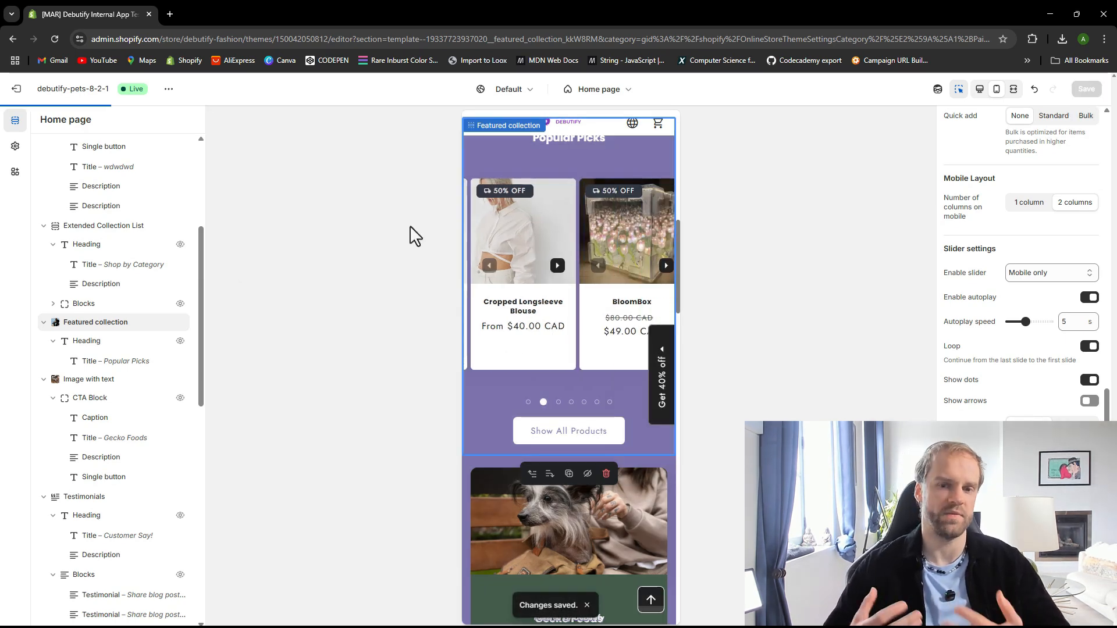
pyautogui.scroll(-6, 501, 318)
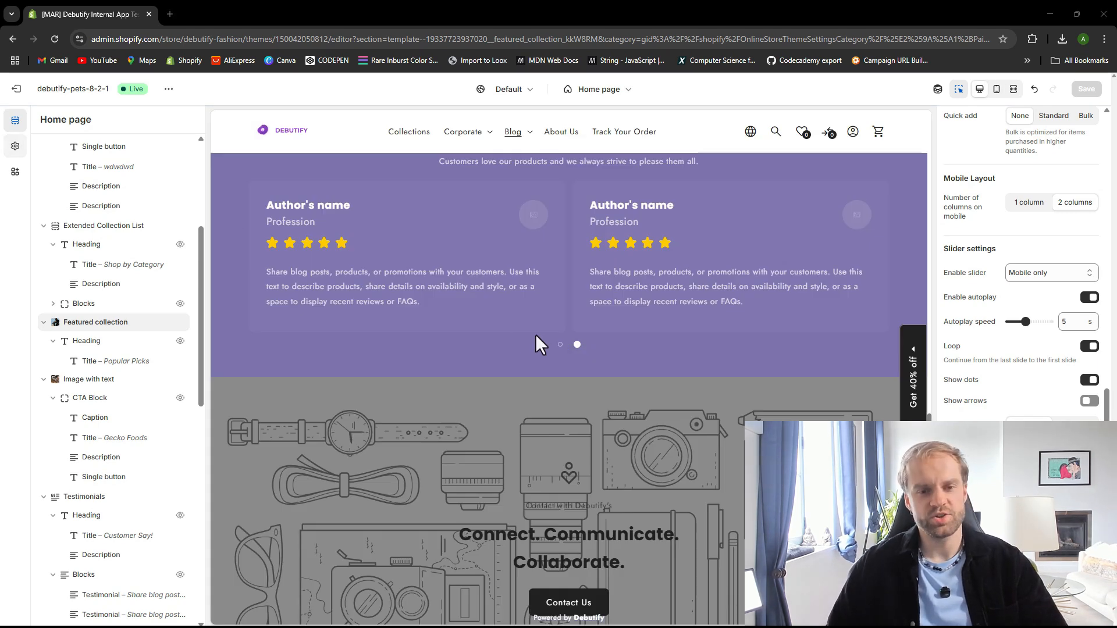
pyautogui.scroll(10, 523, 349)
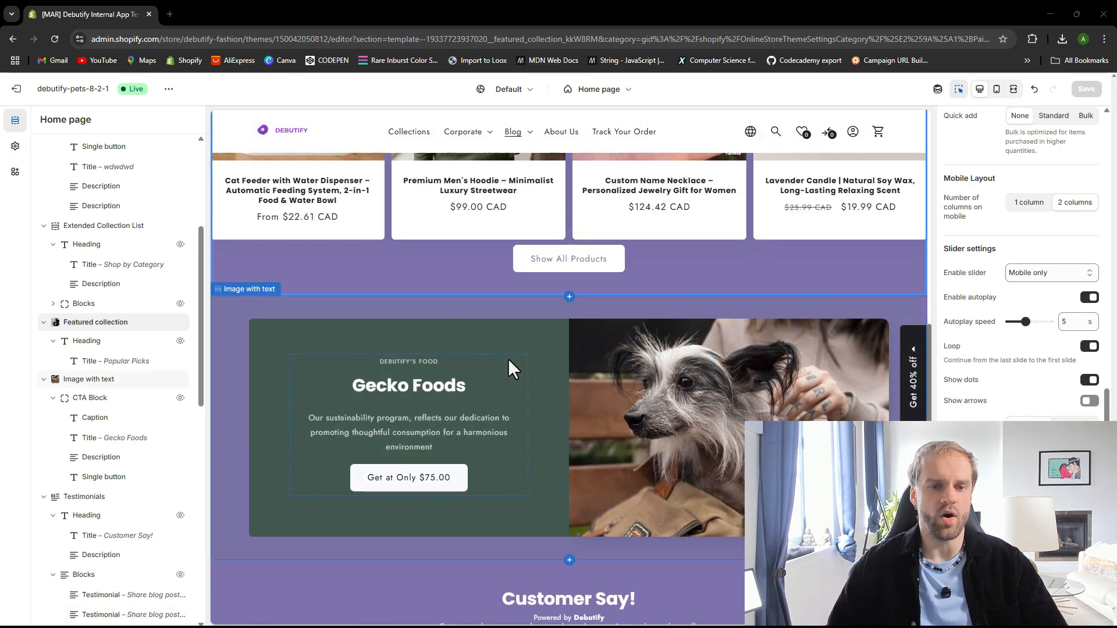
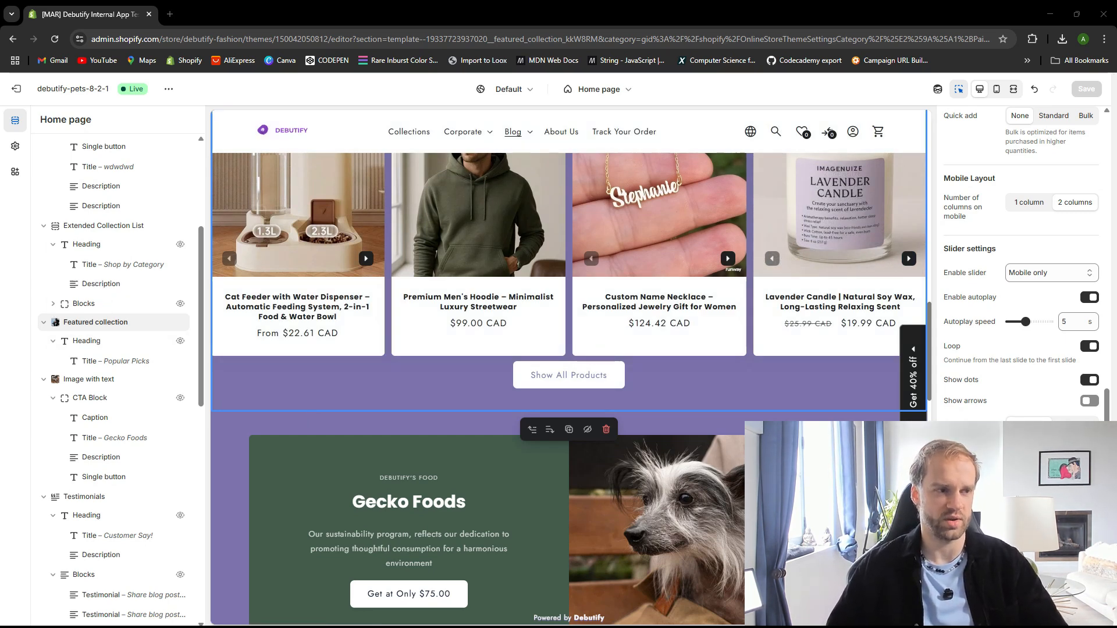
# Open the Extended Collection List section and review its layout, slider and theme spacing settings
pyautogui.click(103, 226)
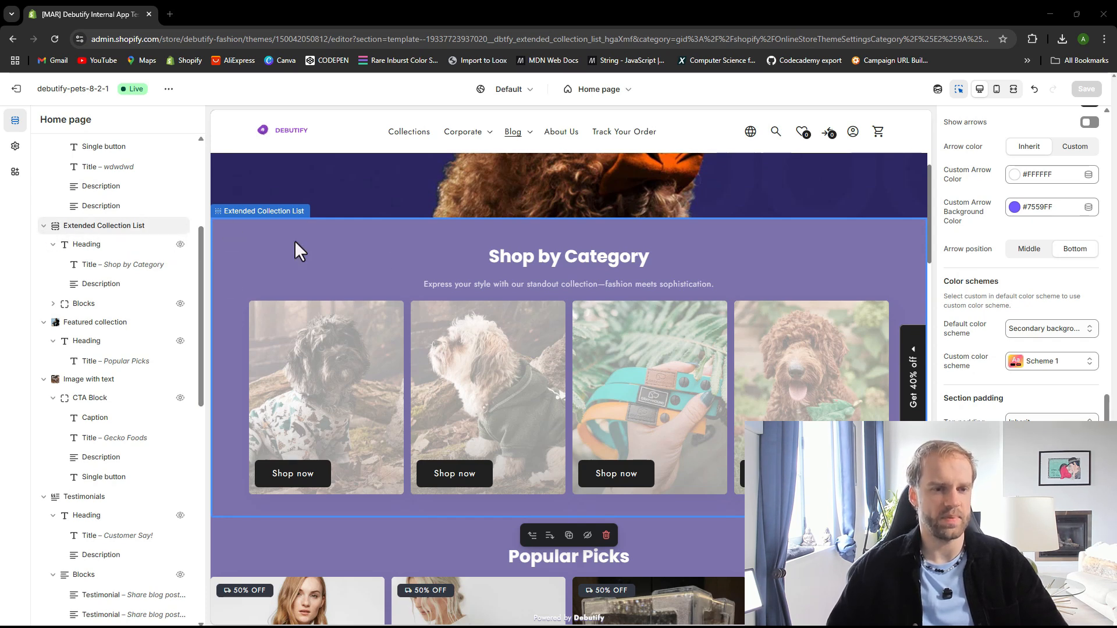
pyautogui.scroll(6, 1042, 303)
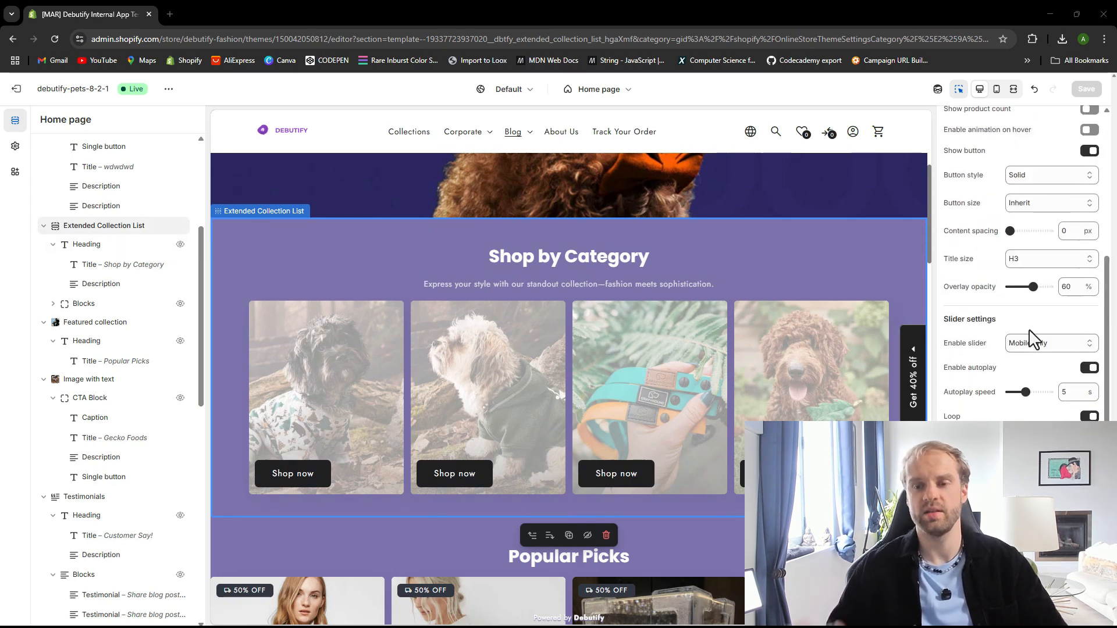
pyautogui.scroll(3, 1030, 338)
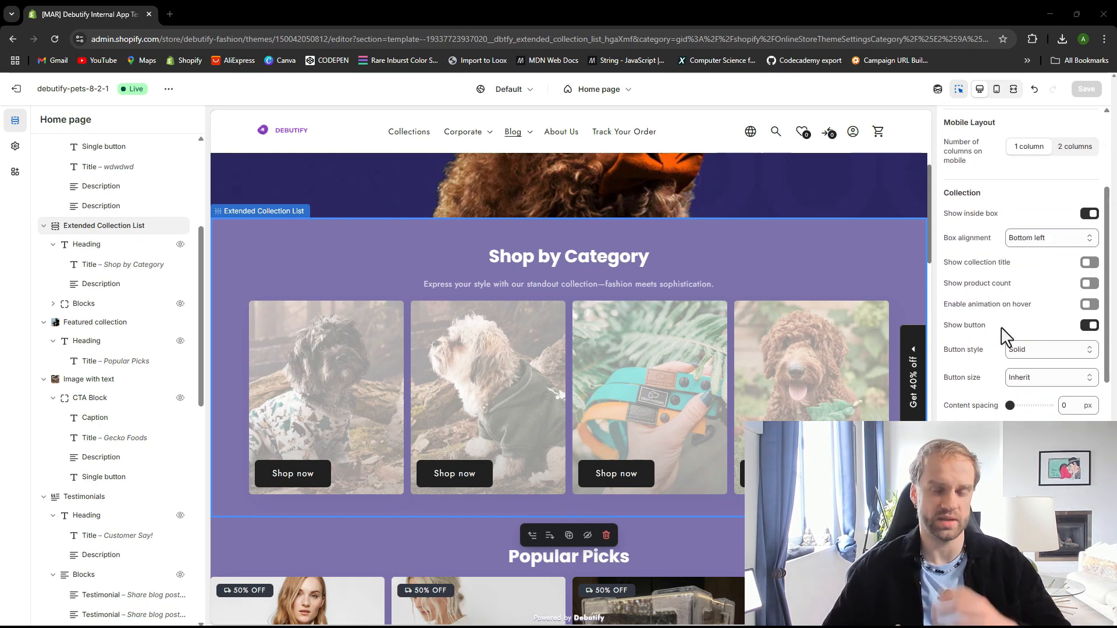
pyautogui.scroll(-3, 990, 340)
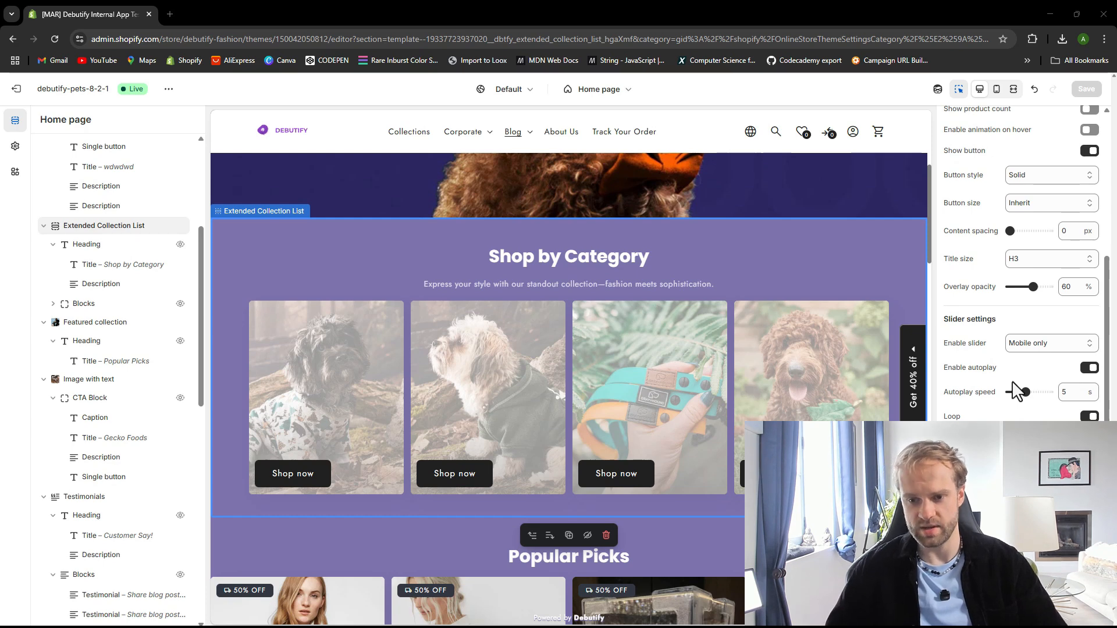
pyautogui.scroll(8, 1004, 367)
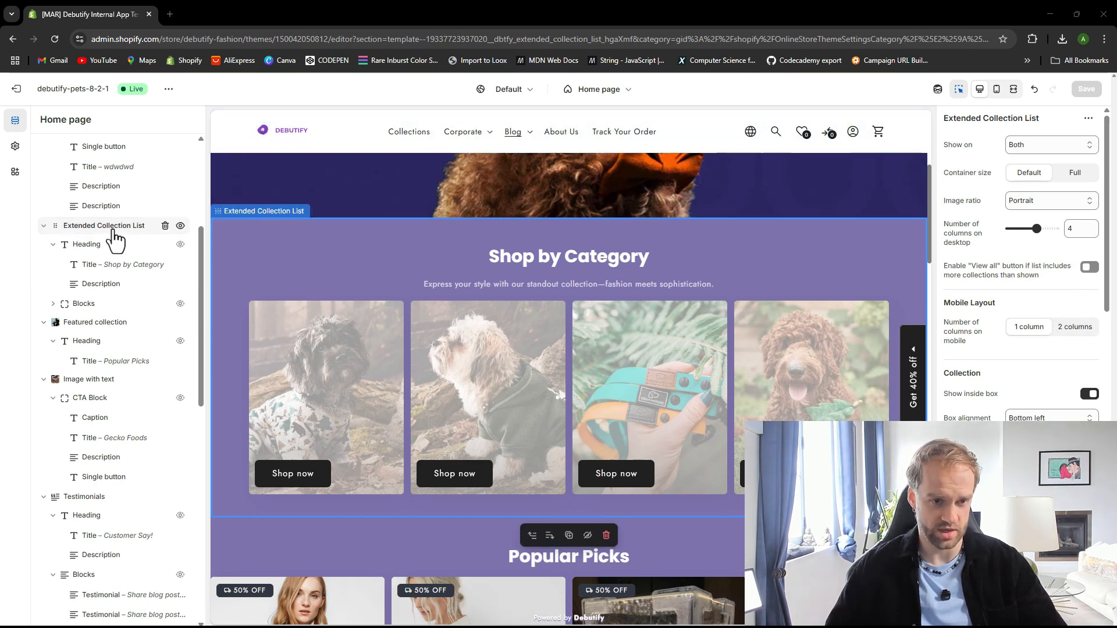
pyautogui.scroll(-10, 1018, 262)
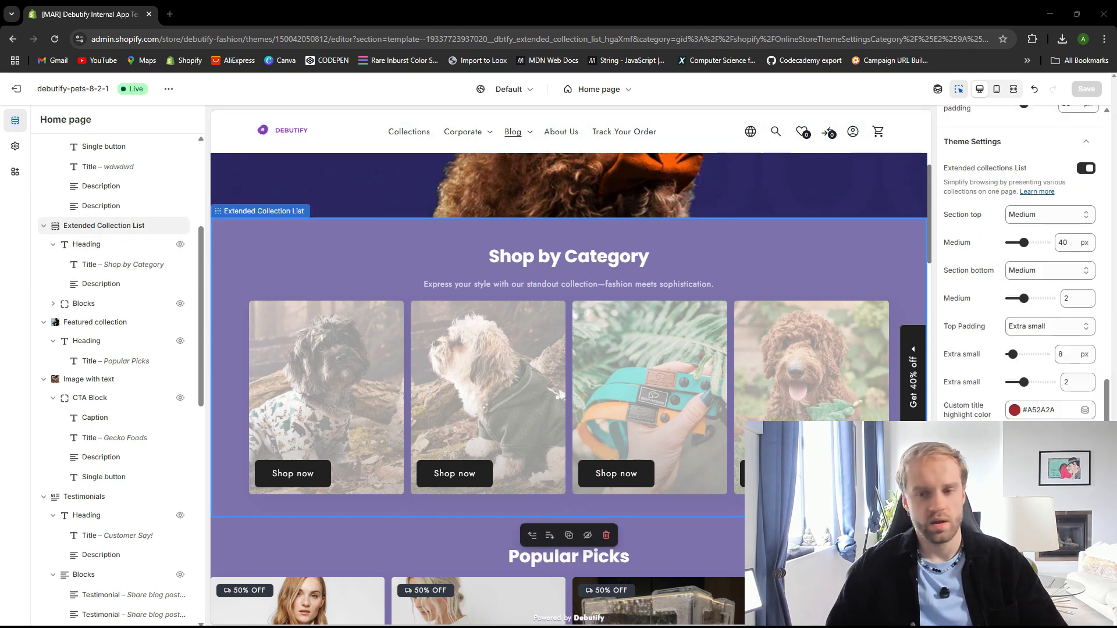
pyautogui.scroll(1, 990, 237)
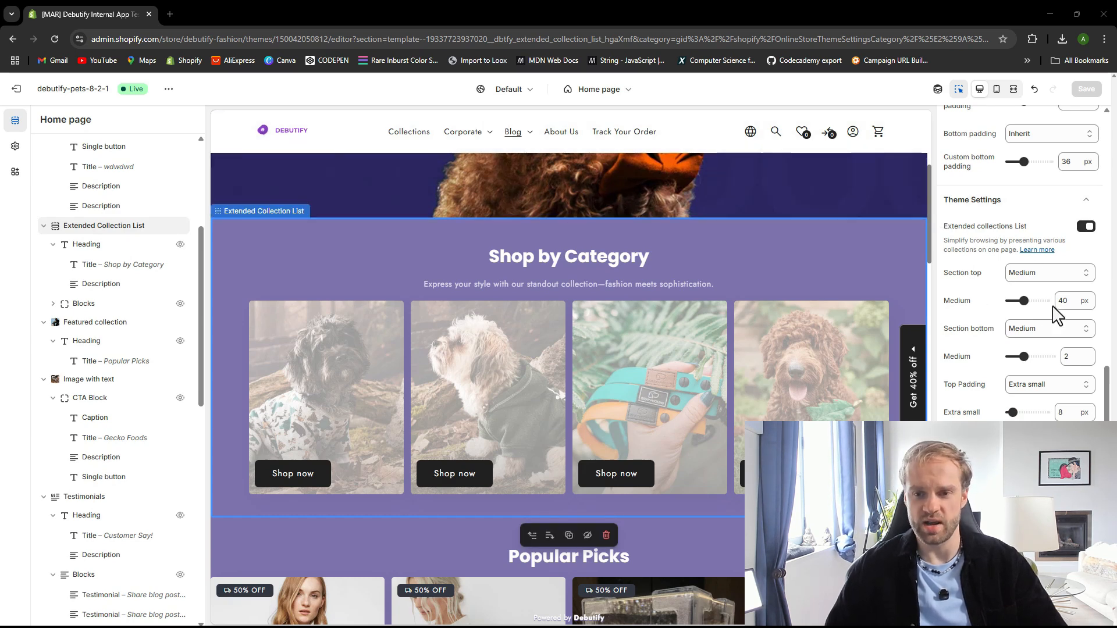
pyautogui.scroll(-1, 1065, 297)
# Try Small and Large section top spacing for the Extended Collection List, then set it back to Medium
pyautogui.click(1030, 226)
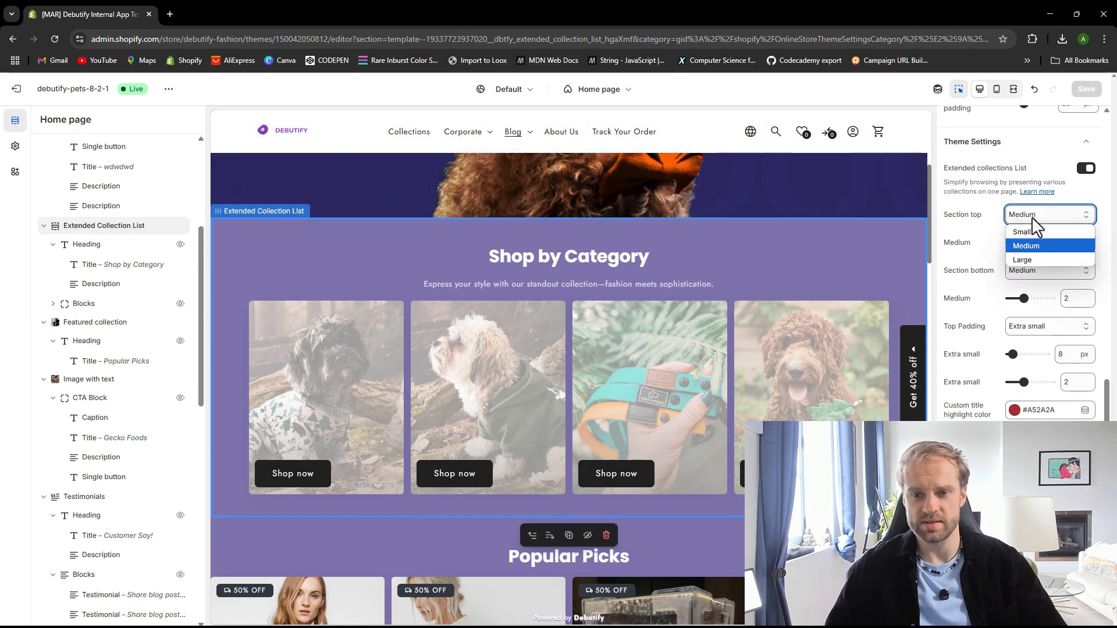
pyautogui.click(1030, 241)
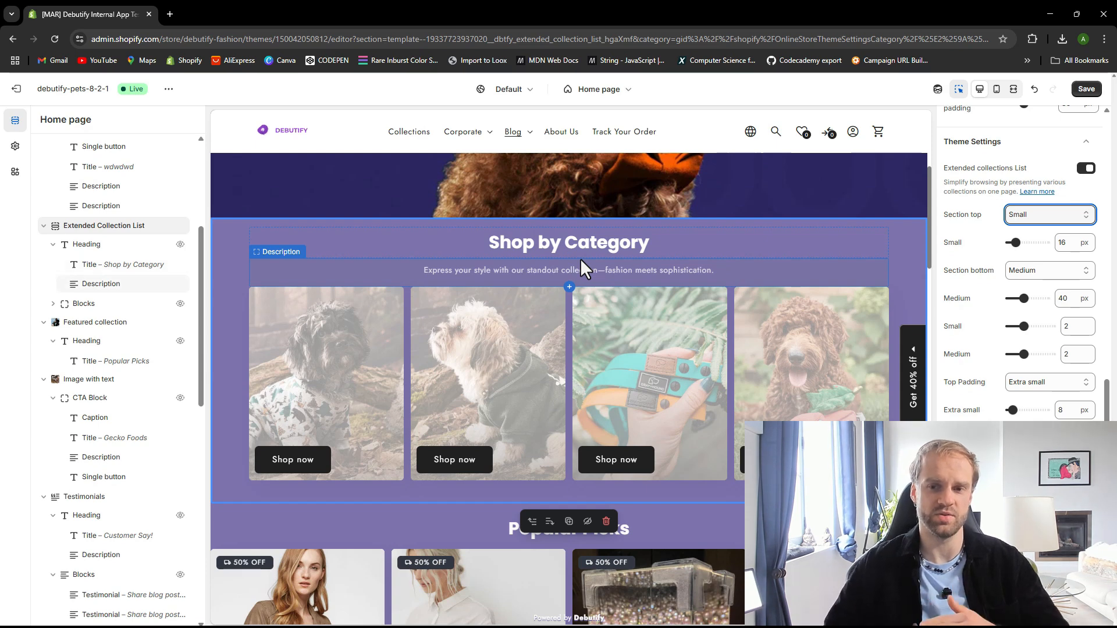
pyautogui.click(1044, 214)
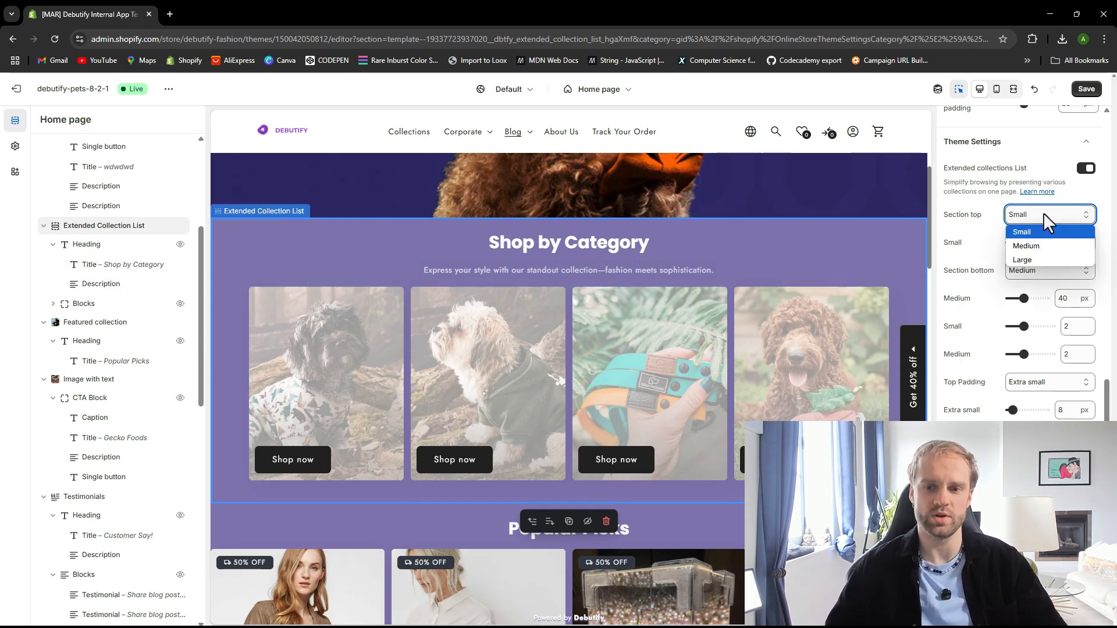
pyautogui.click(1030, 259)
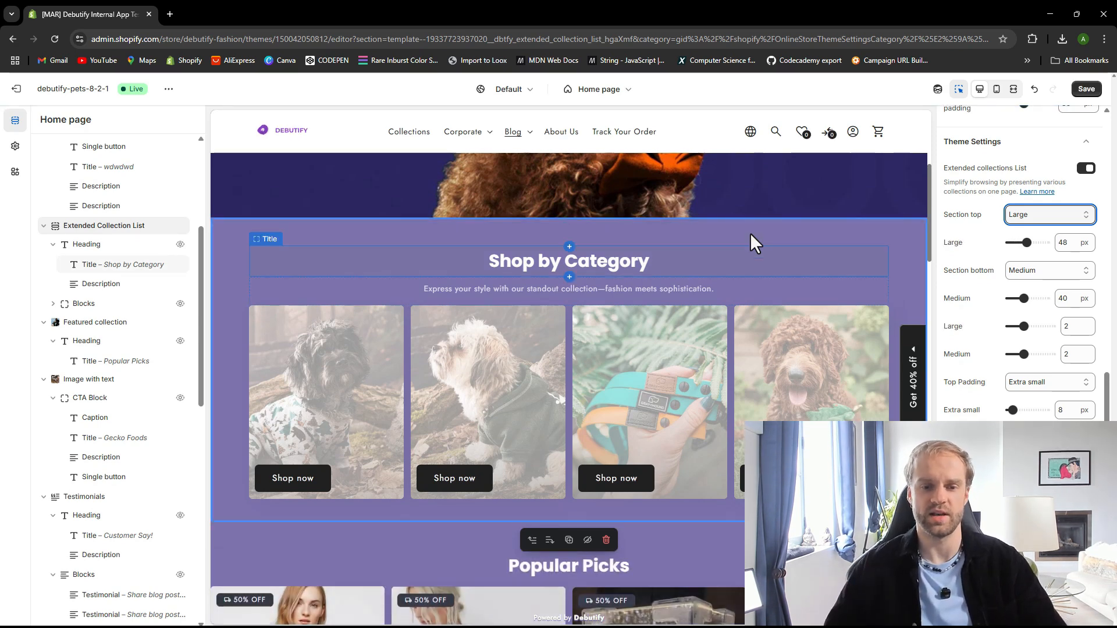
pyautogui.click(1041, 215)
pyautogui.click(1025, 251)
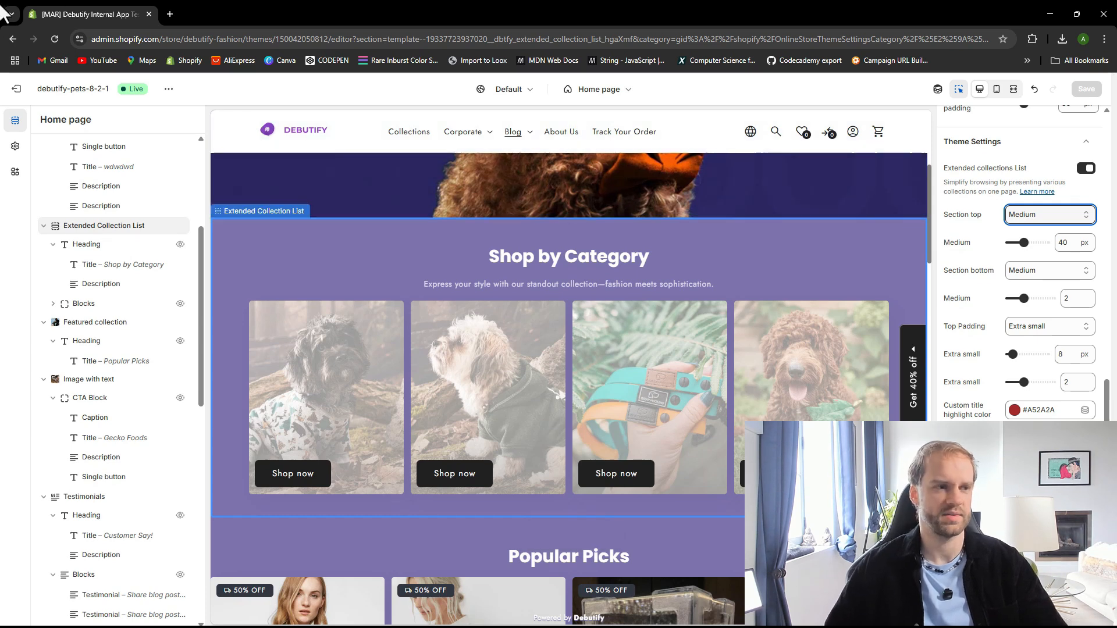
# Replace the footer Quick Links menu with the Footer menu and save the theme
pyautogui.scroll(-3, 989, 399)
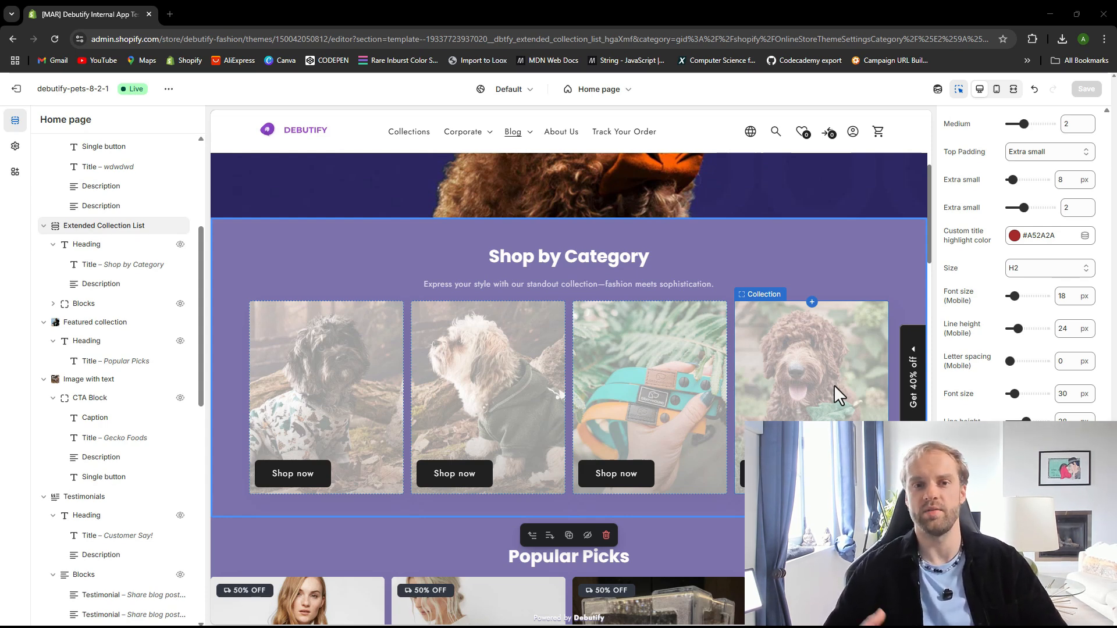
pyautogui.scroll(-15, 438, 335)
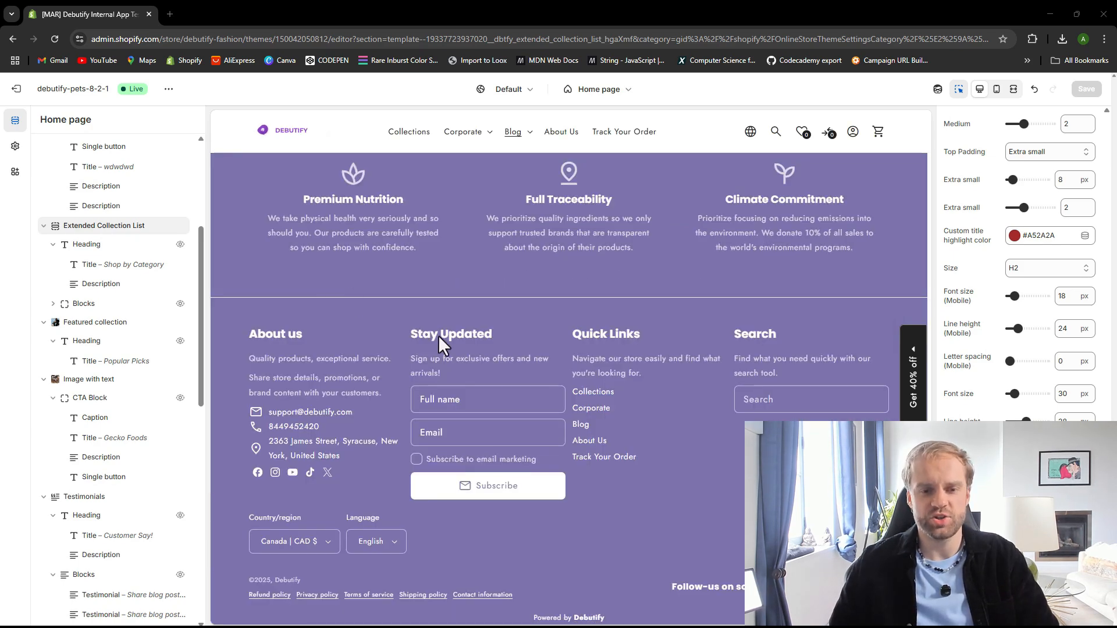
pyautogui.scroll(2, 371, 329)
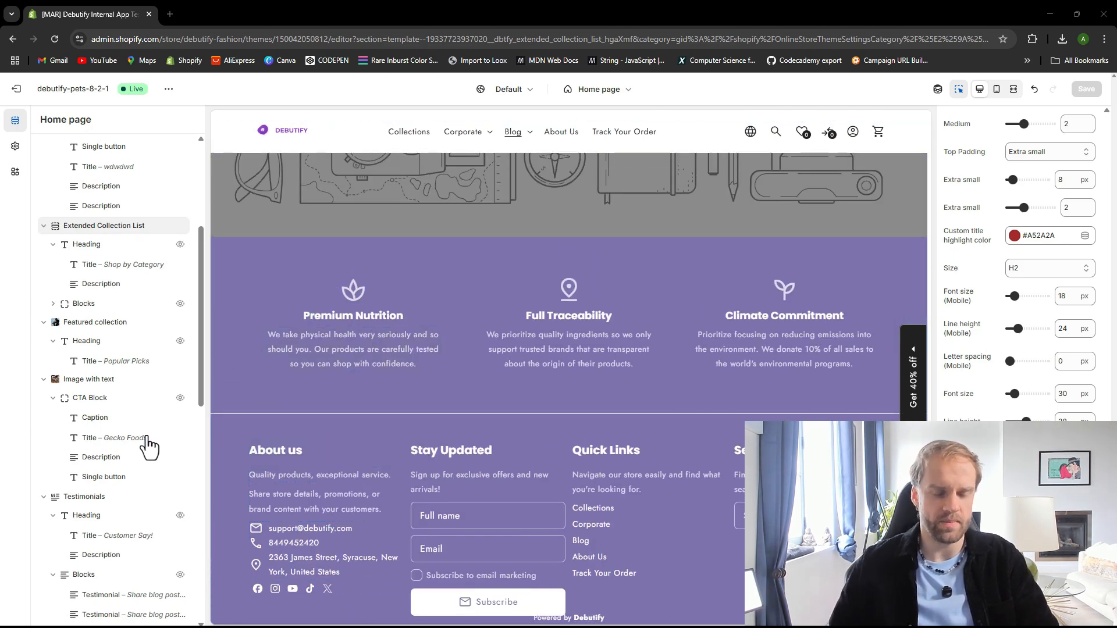
pyautogui.scroll(-10, 148, 445)
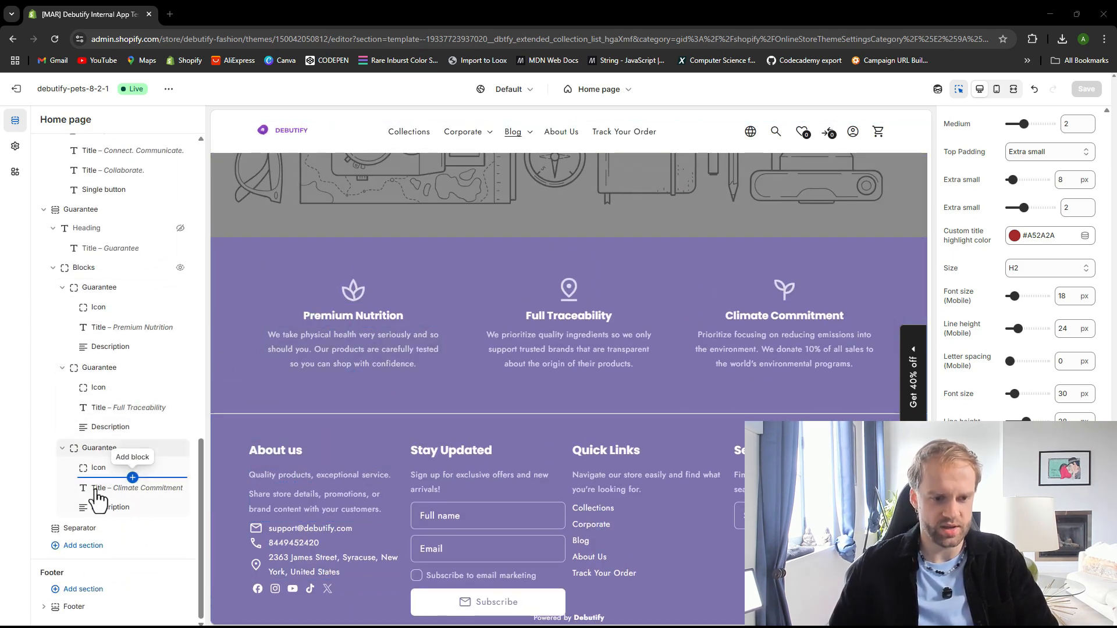
pyautogui.click(74, 606)
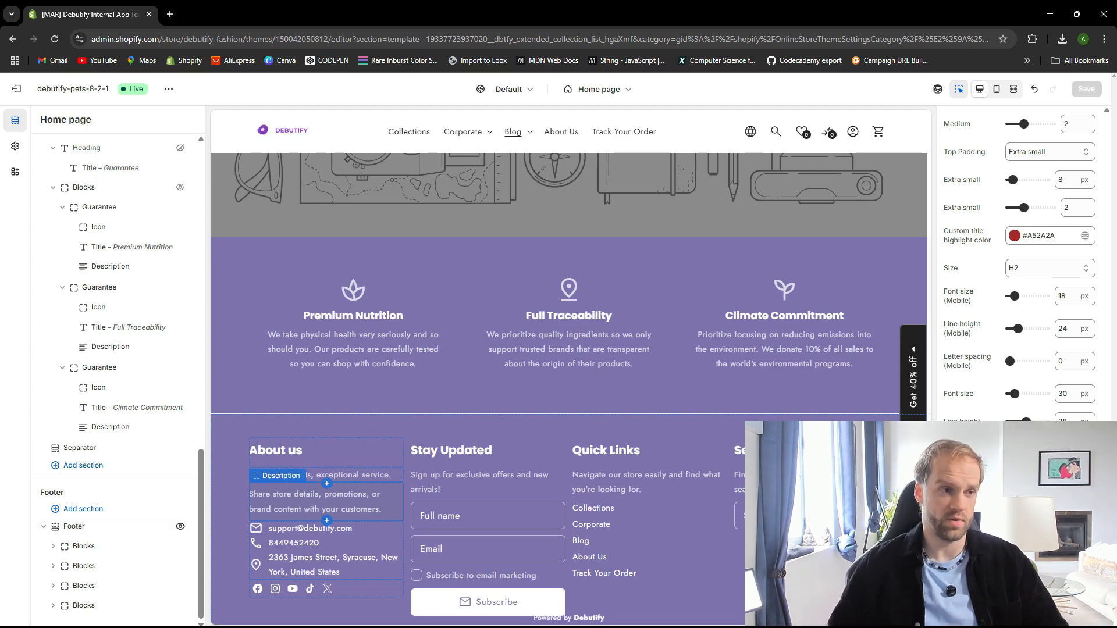
pyautogui.scroll(-1, 568, 452)
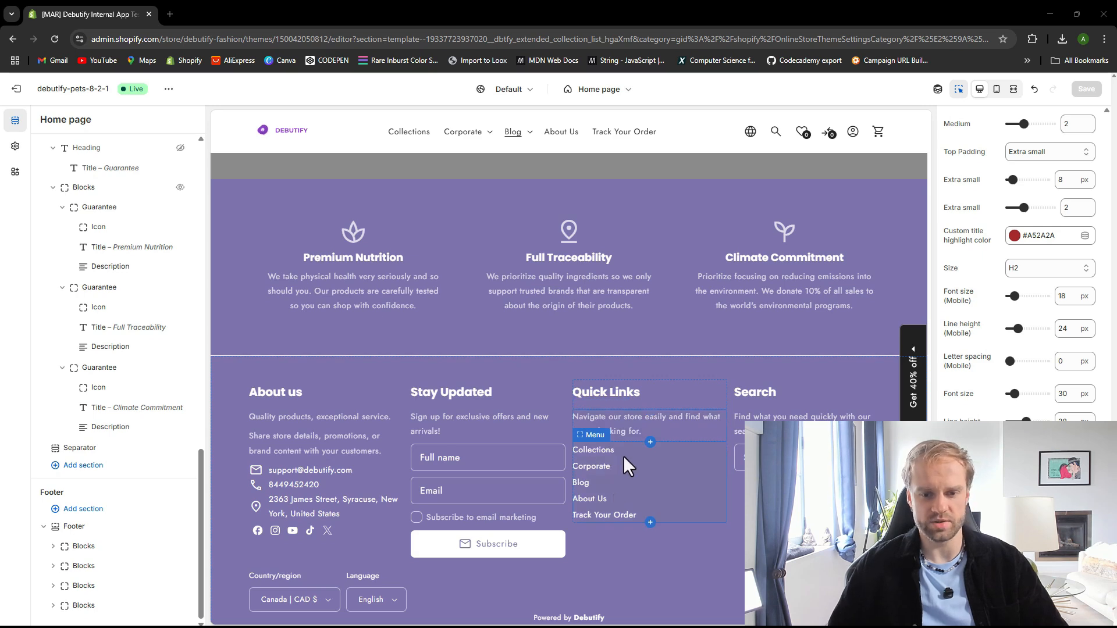
pyautogui.click(588, 445)
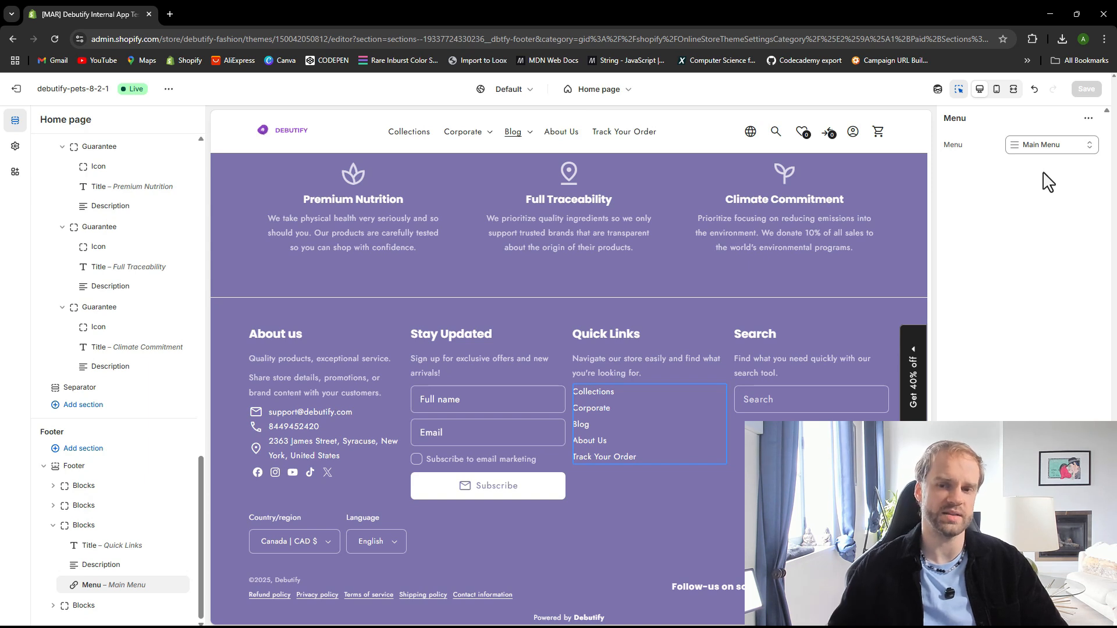
pyautogui.click(1028, 151)
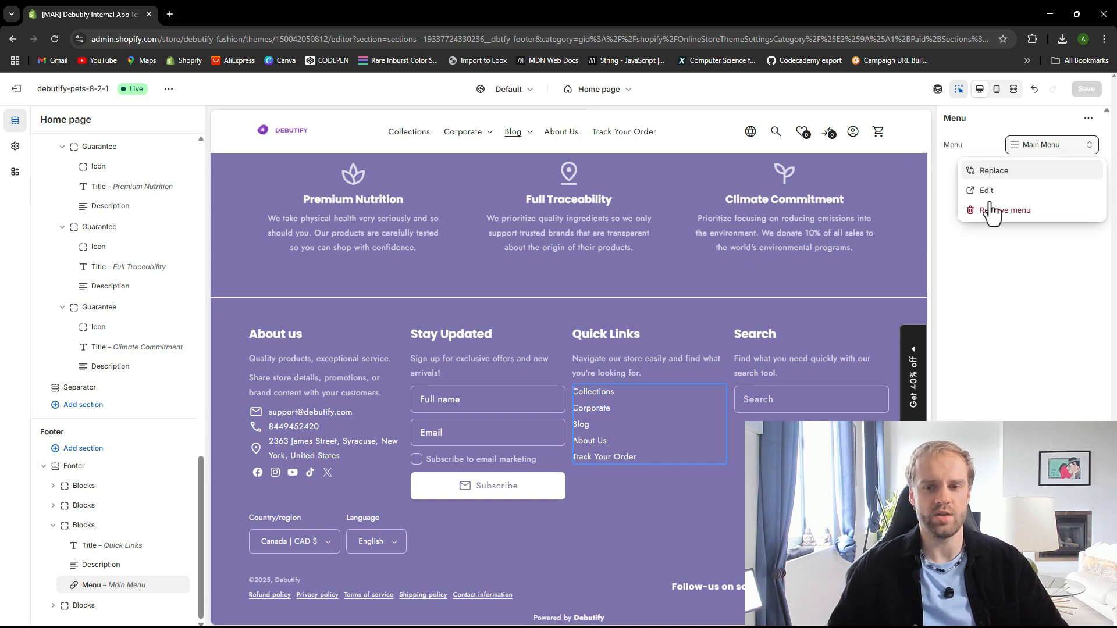
pyautogui.click(1025, 175)
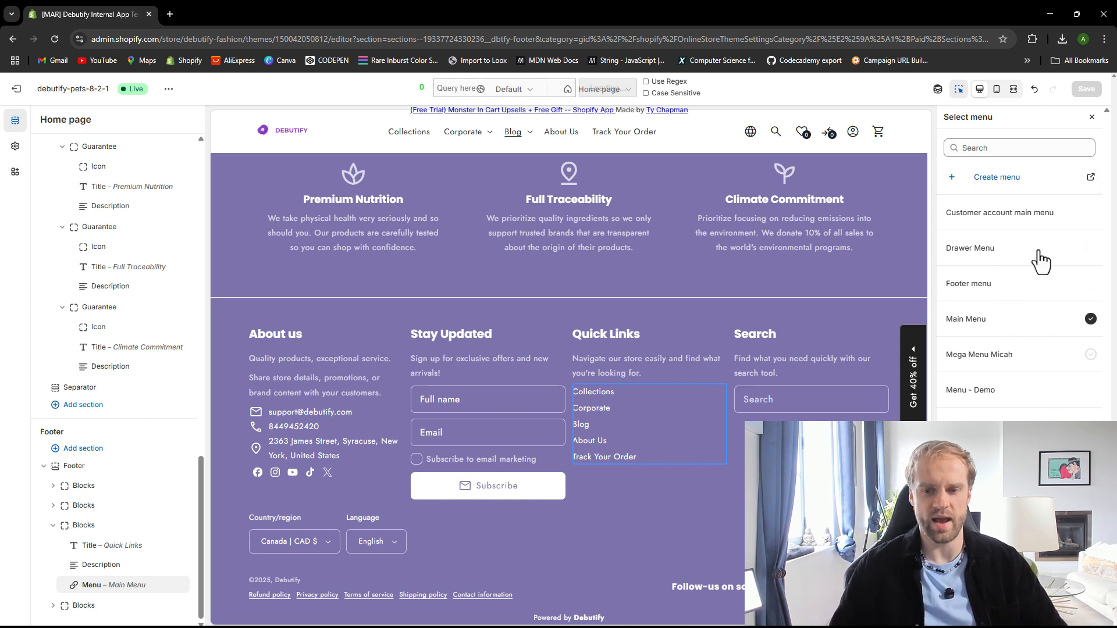
pyautogui.click(969, 284)
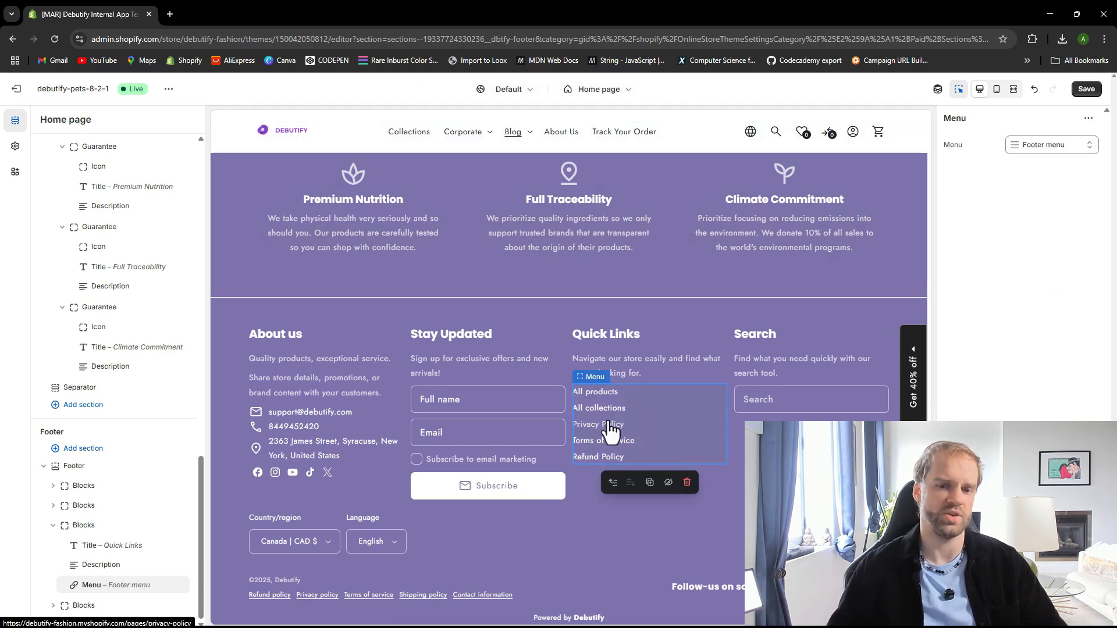
pyautogui.click(1087, 89)
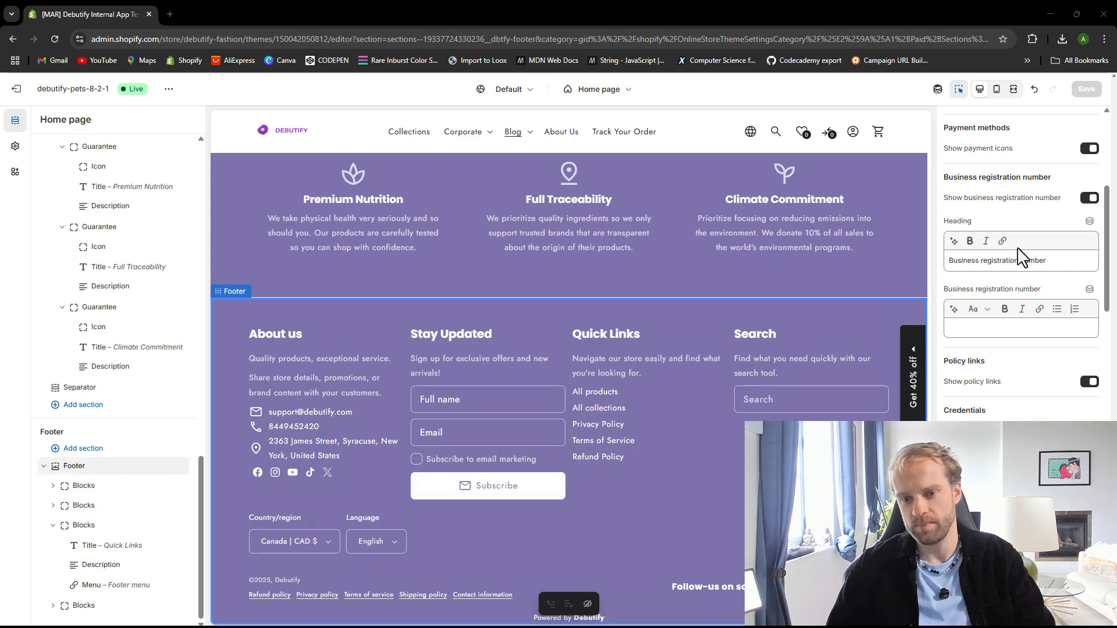
# Turn off Show credentials in the footer settings and save the theme
pyautogui.scroll(5, 1053, 314)
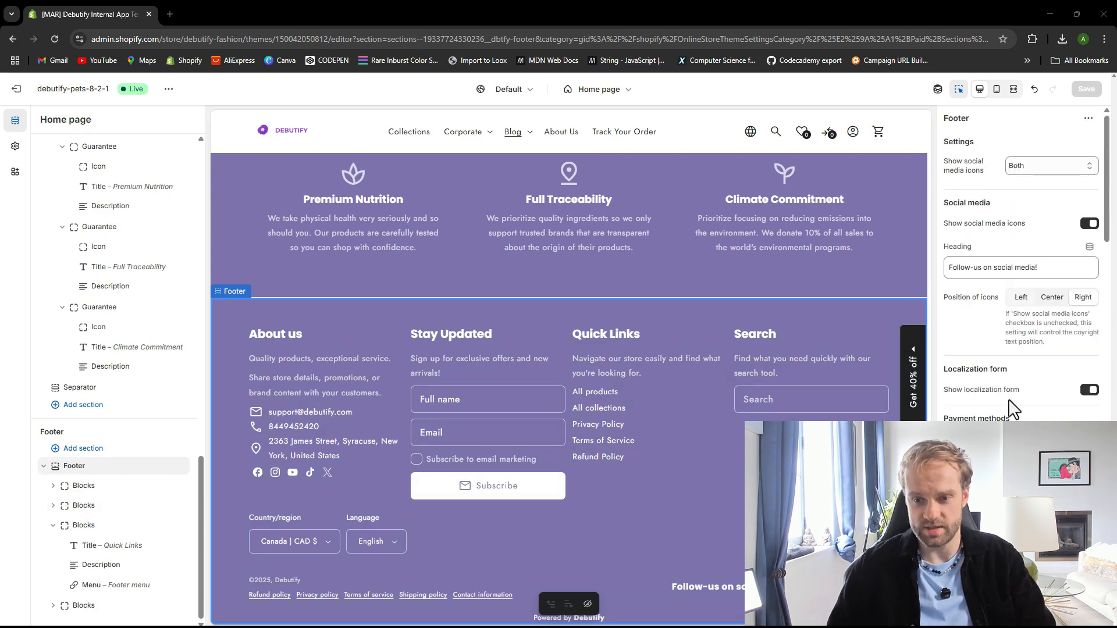
pyautogui.scroll(-8, 1015, 407)
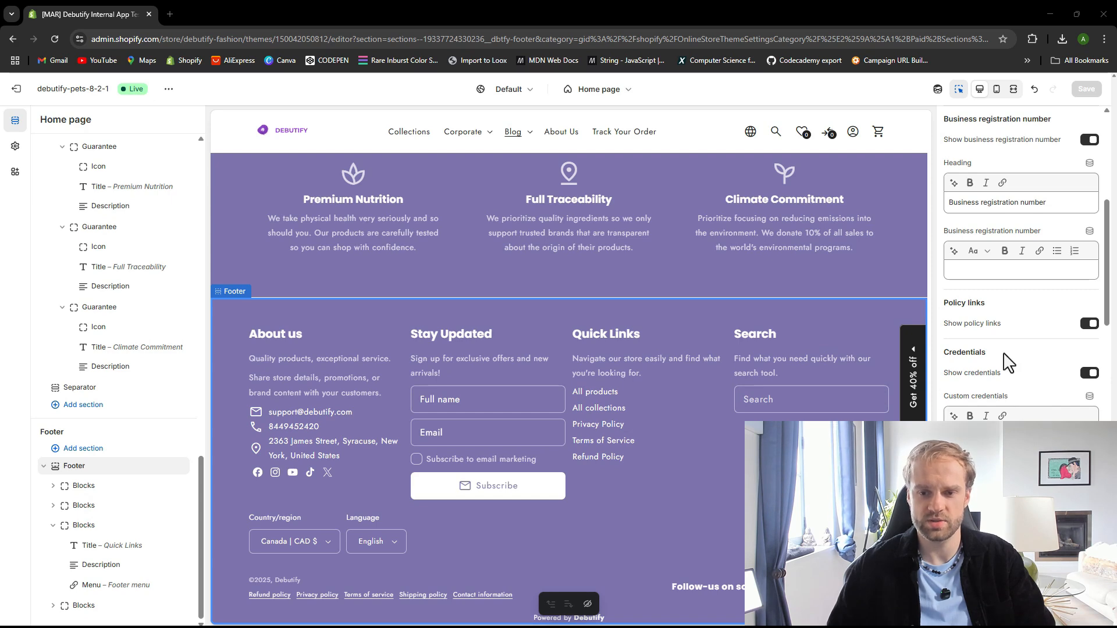
pyautogui.click(1090, 374)
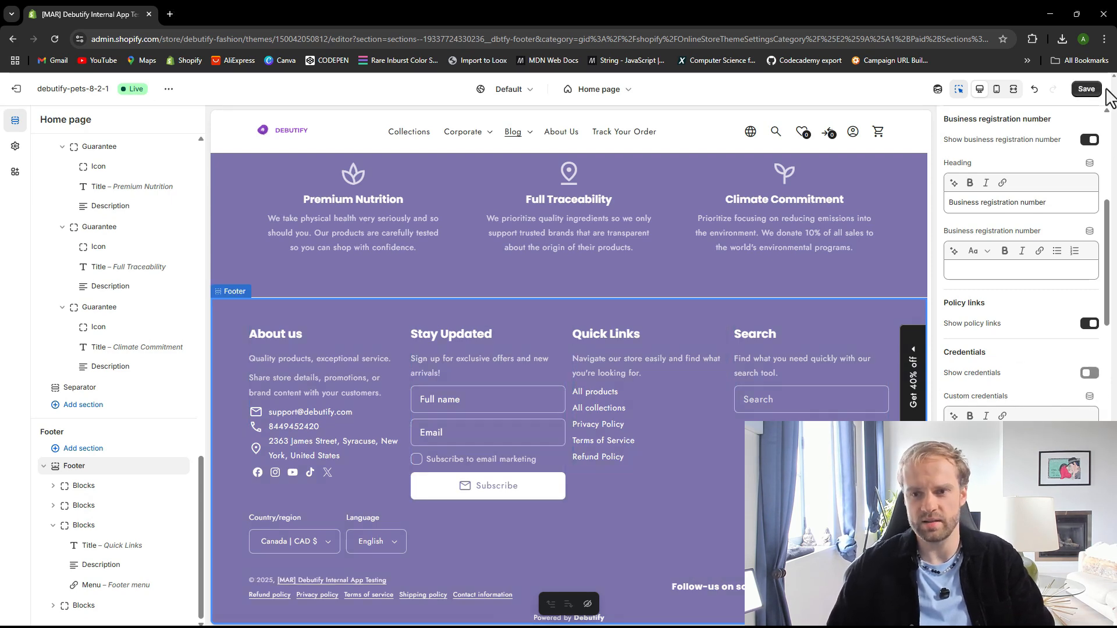
pyautogui.click(1086, 89)
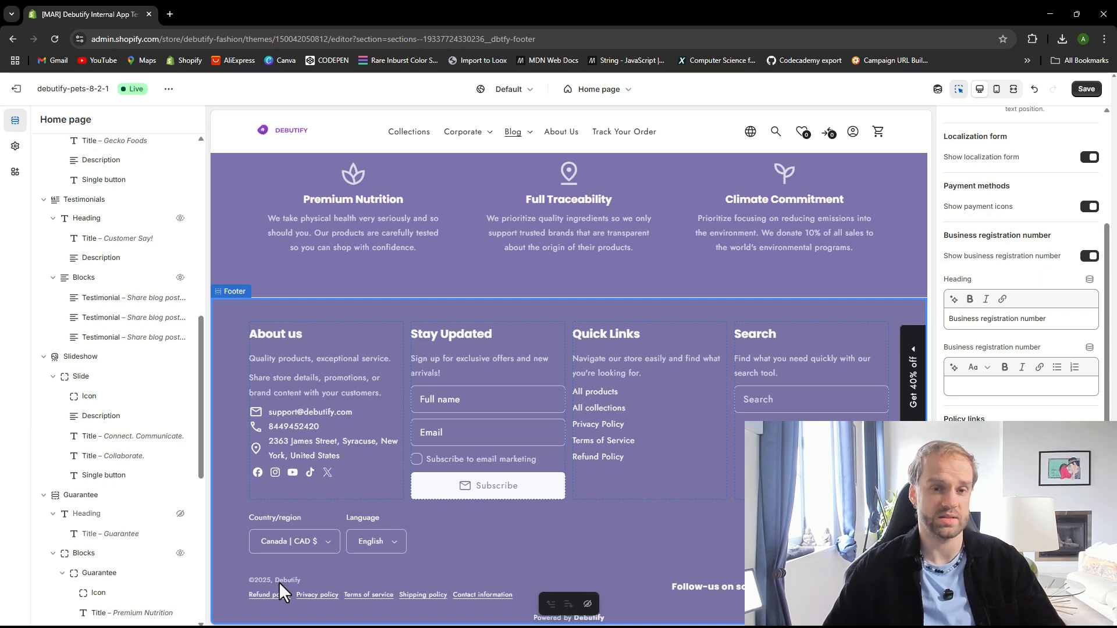
pyautogui.click(1086, 93)
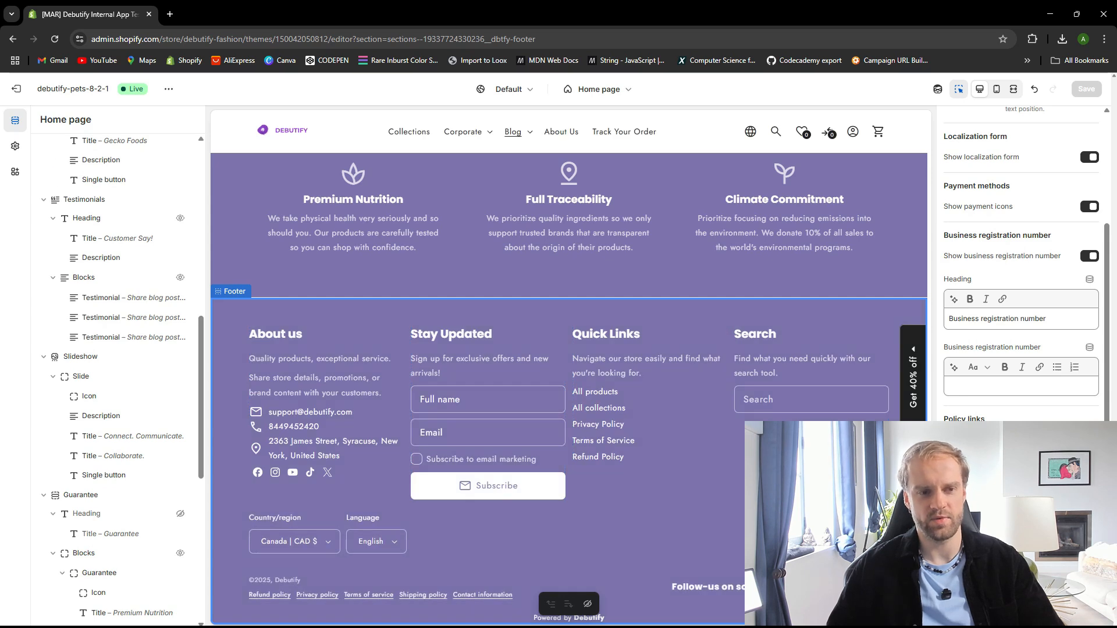
# Turn on the Remove Debutify Branding widget in theme settings and save the theme
pyautogui.click(16, 146)
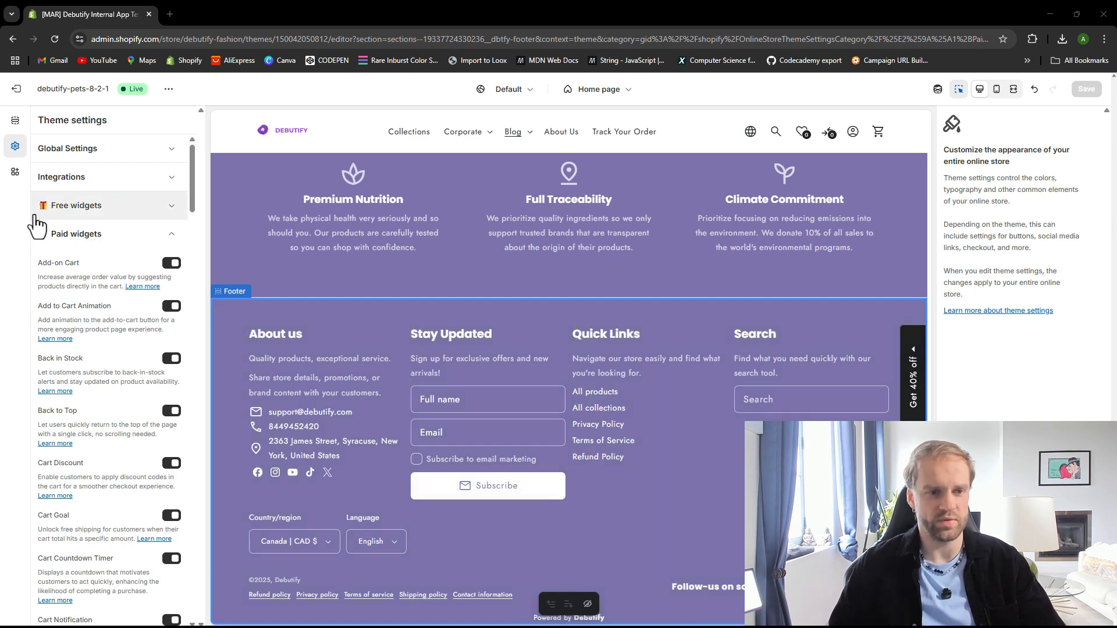
pyautogui.scroll(-3, 131, 396)
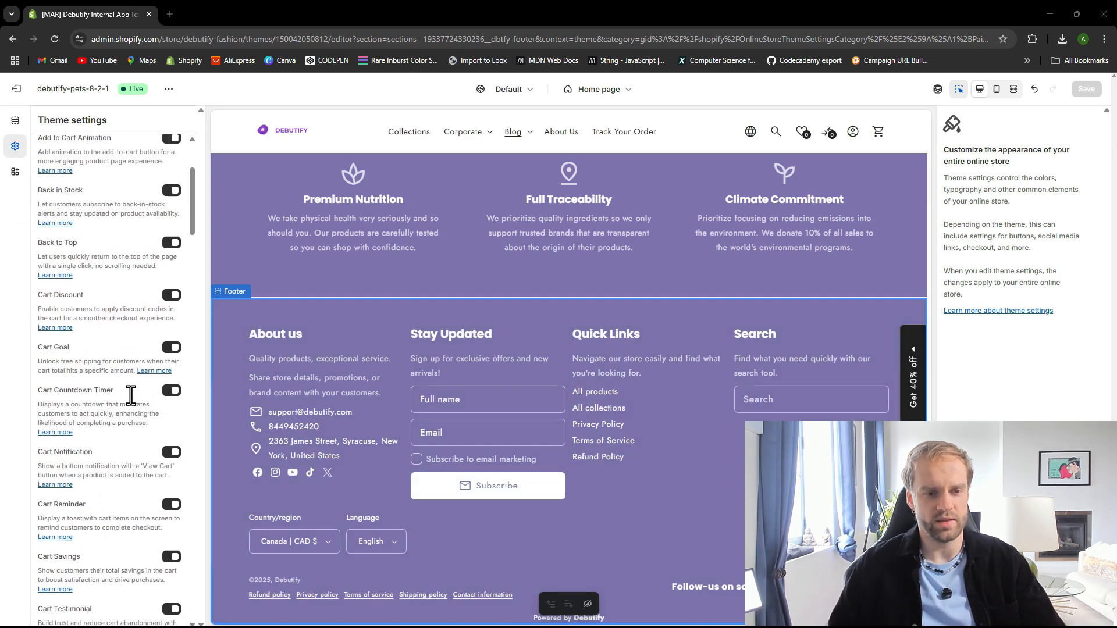
pyautogui.scroll(-15, 131, 401)
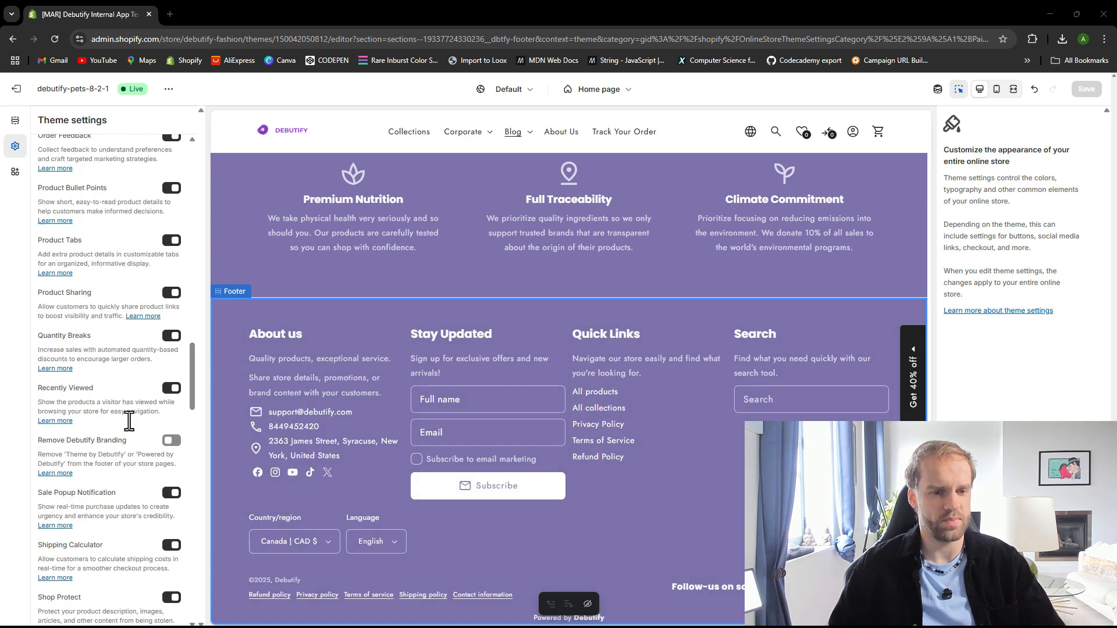
pyautogui.scroll(-1, 128, 421)
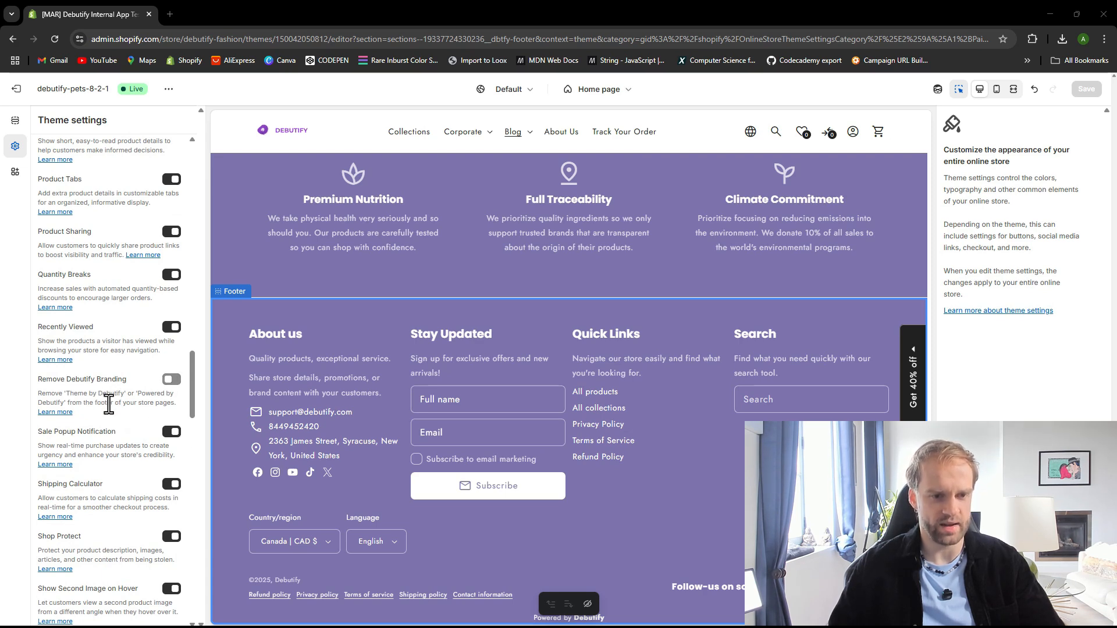
pyautogui.click(172, 380)
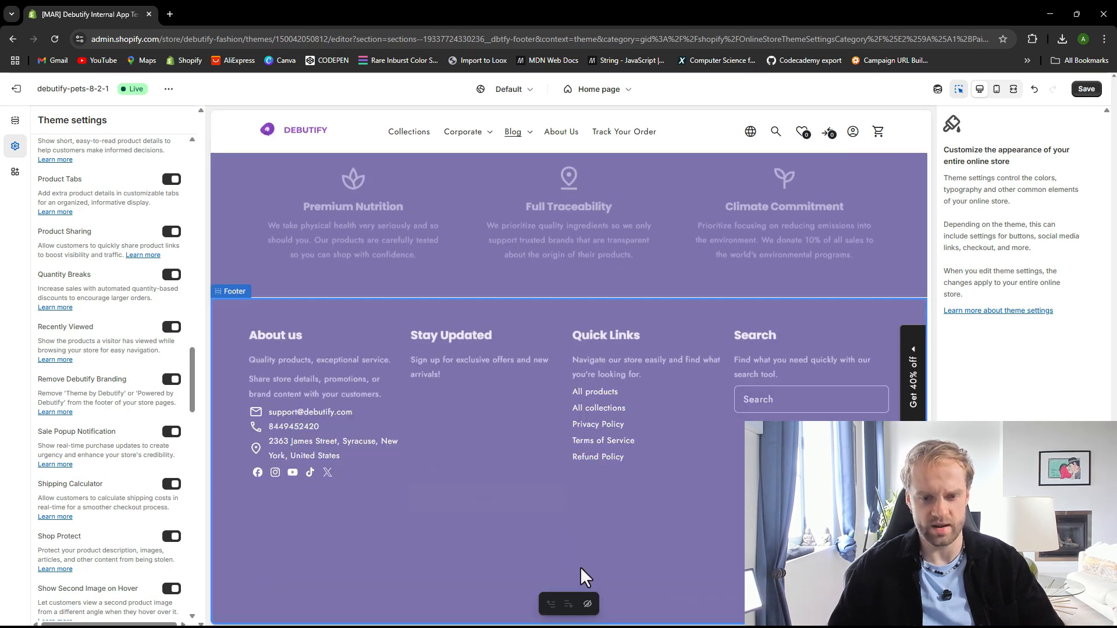
pyautogui.click(1086, 89)
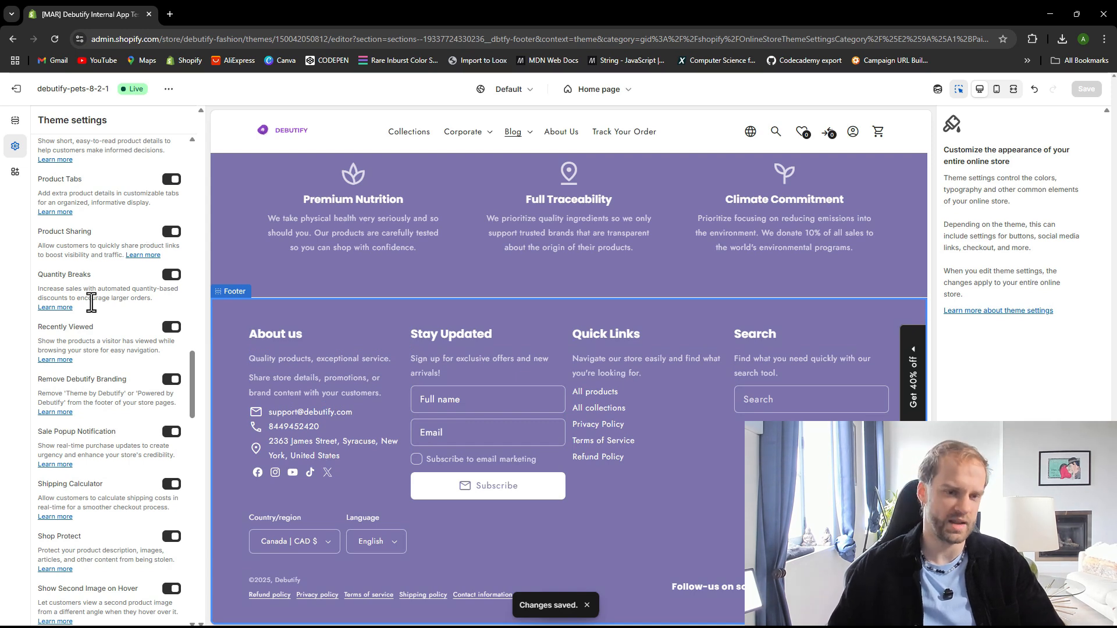
pyautogui.scroll(10, 91, 302)
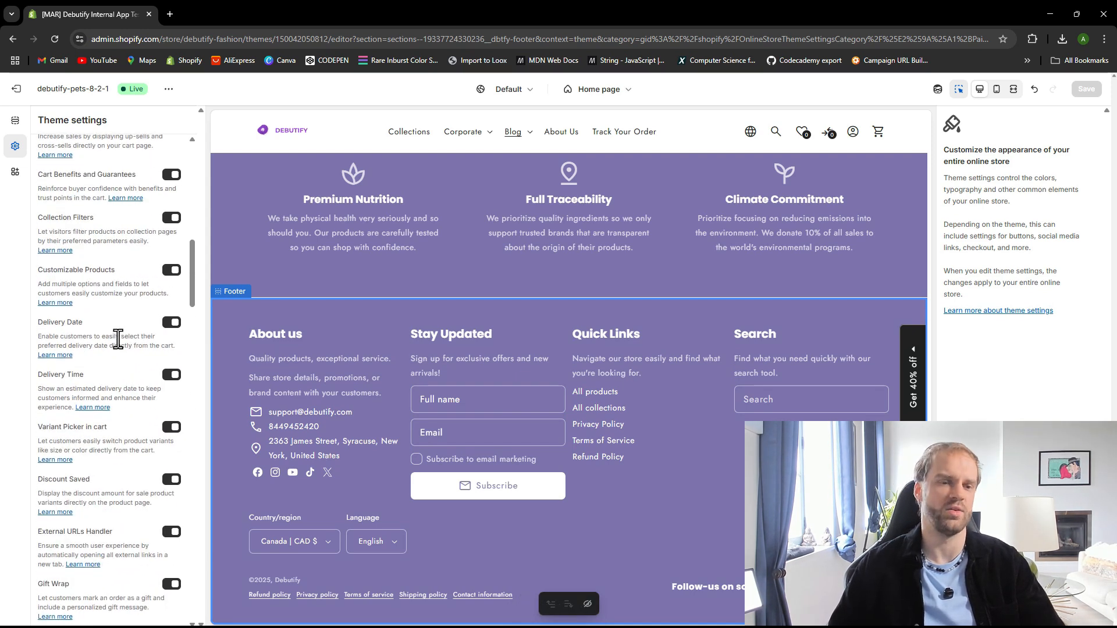
# Rename the footer's About us title to "About us hi 123" and save the theme
pyautogui.scroll(3, 118, 340)
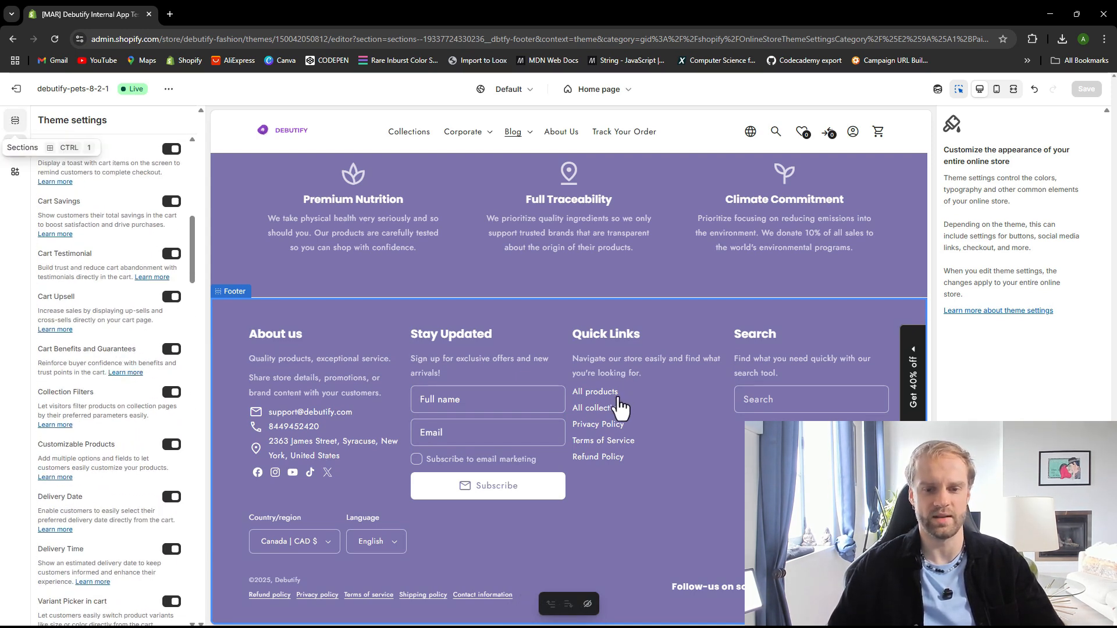
pyautogui.click(440, 463)
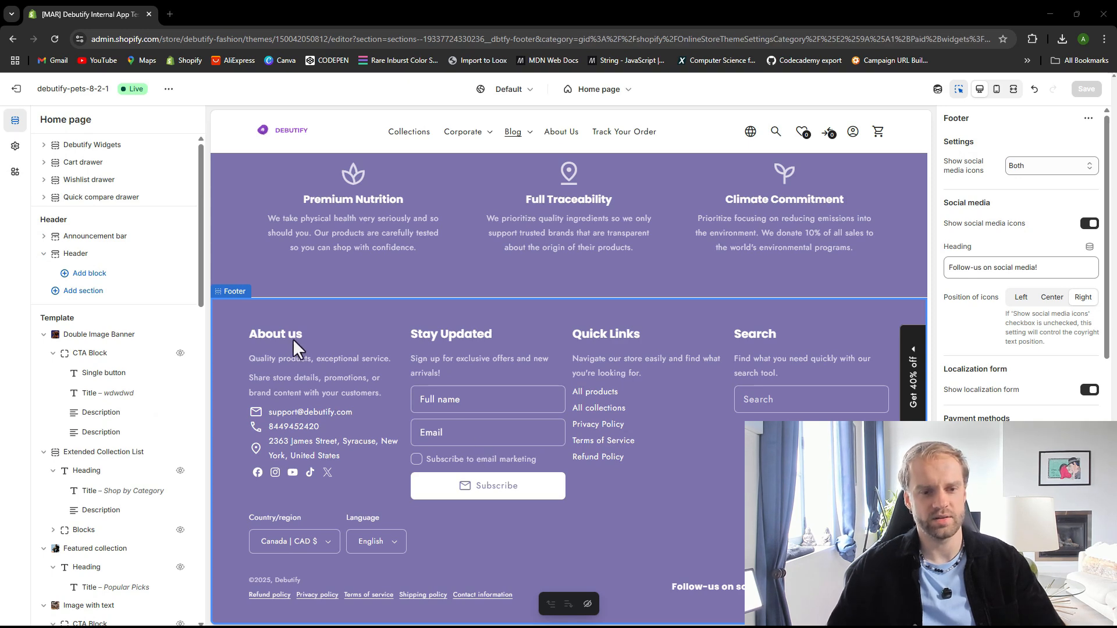
pyautogui.click(315, 331)
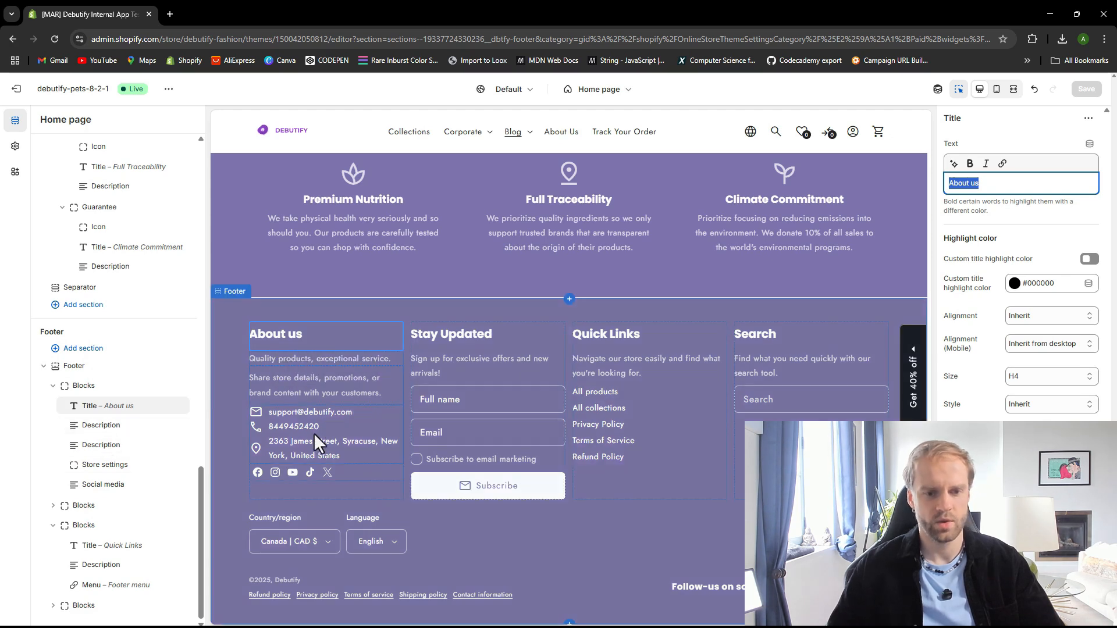
pyautogui.click(299, 516)
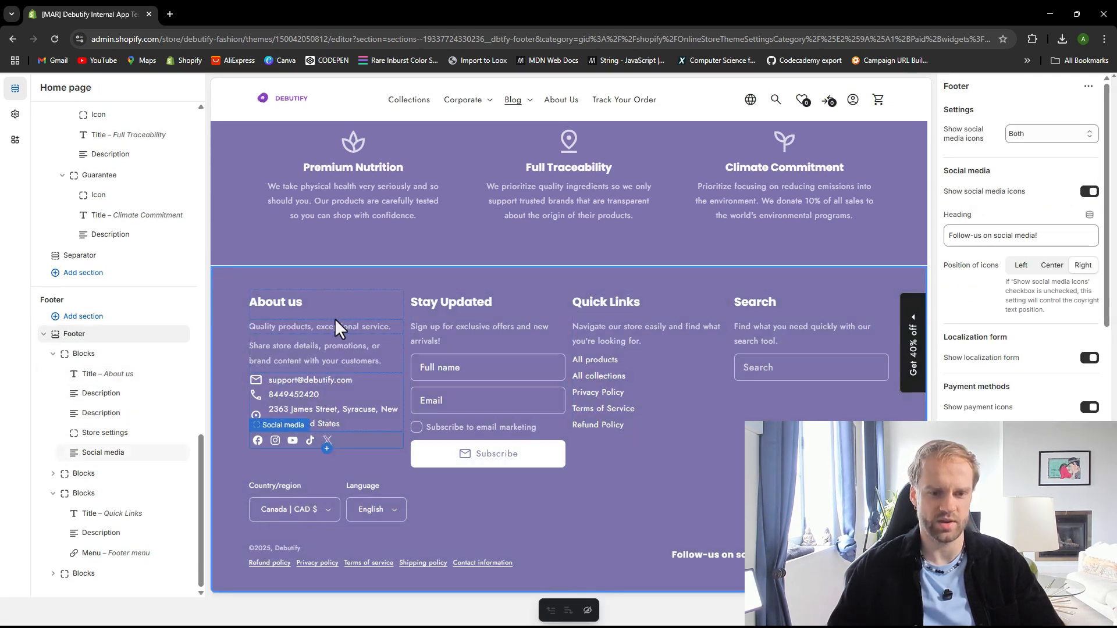
pyautogui.click(269, 298)
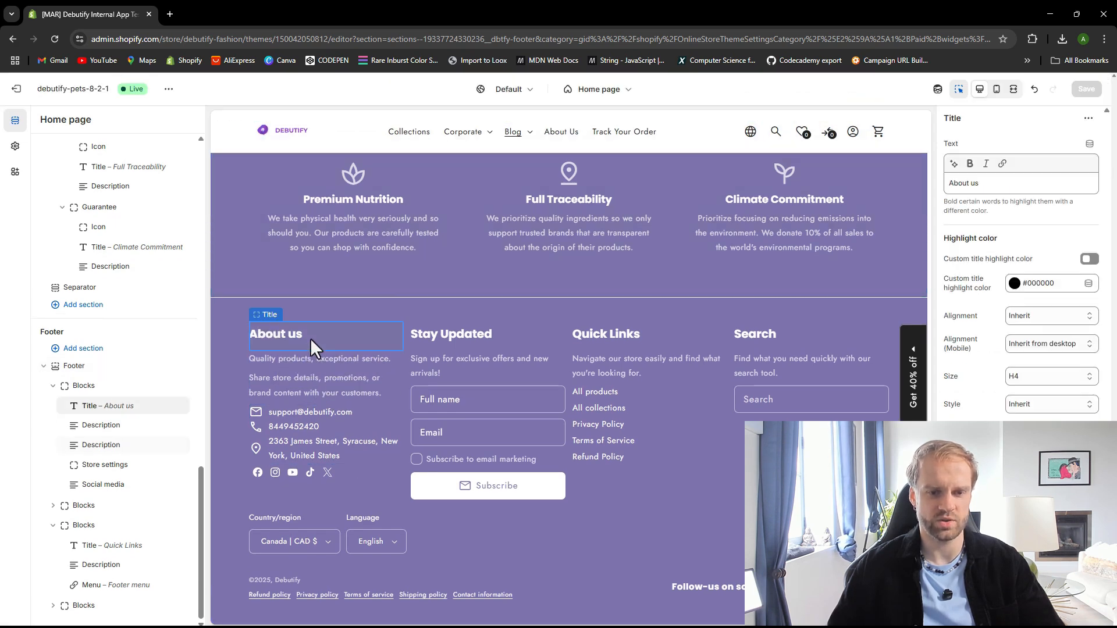
pyautogui.click(310, 338)
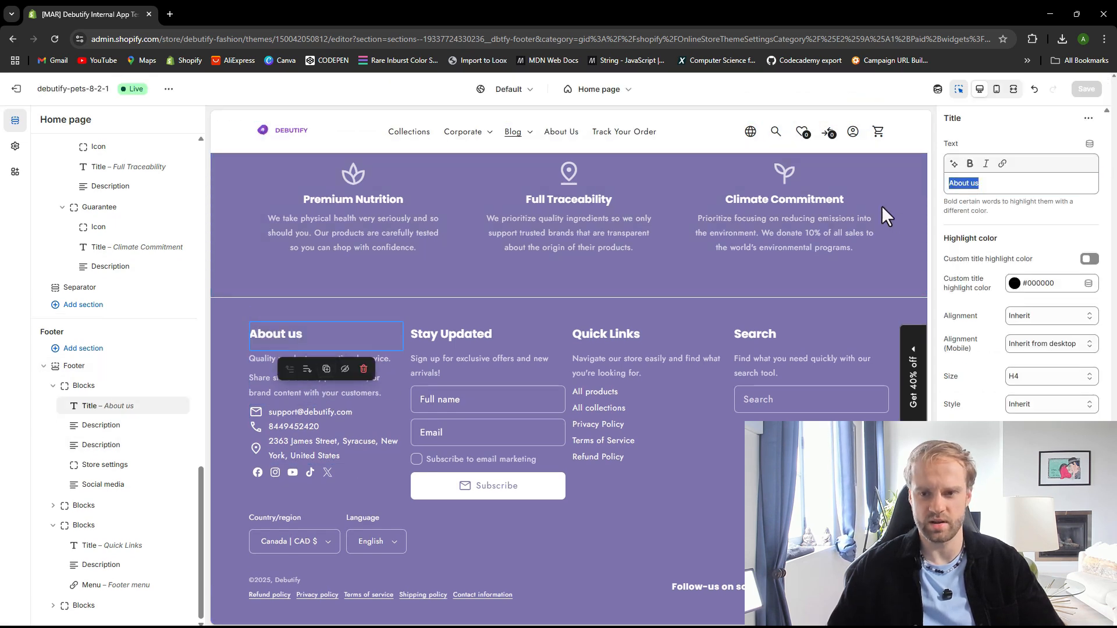
pyautogui.click(988, 184)
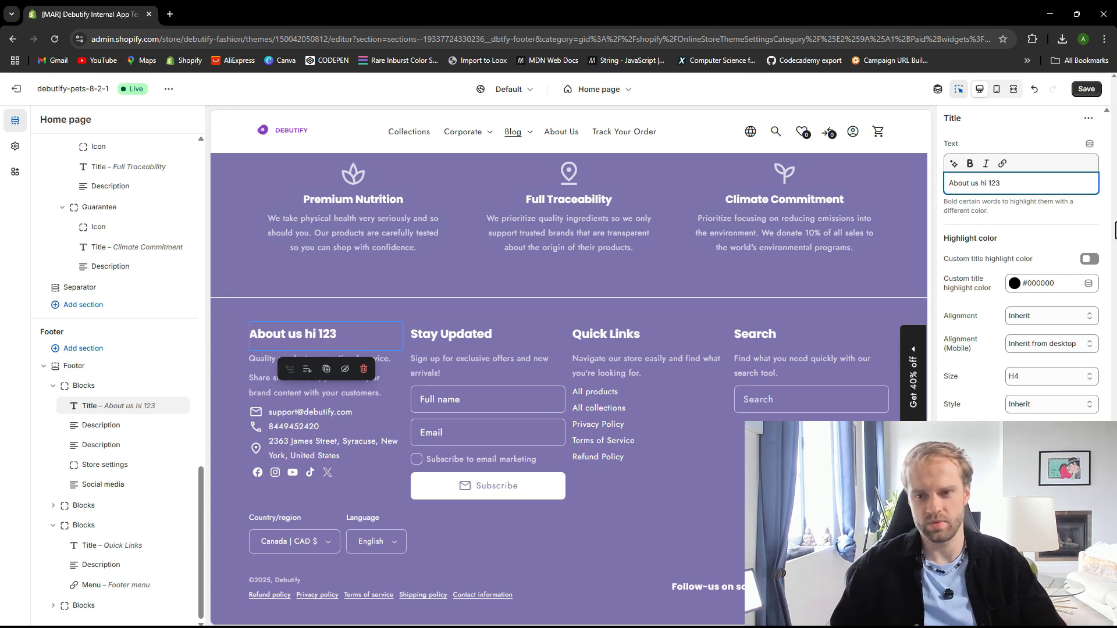
pyautogui.click(1087, 89)
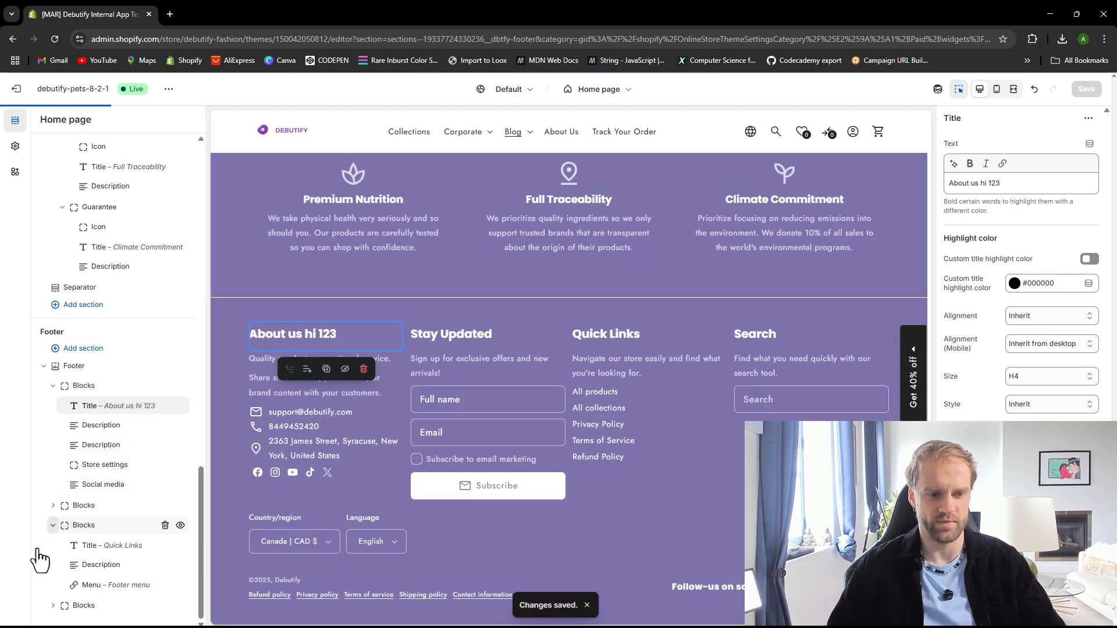
# Move the About us footer block after the Stay Updated block
pyautogui.click(53, 526)
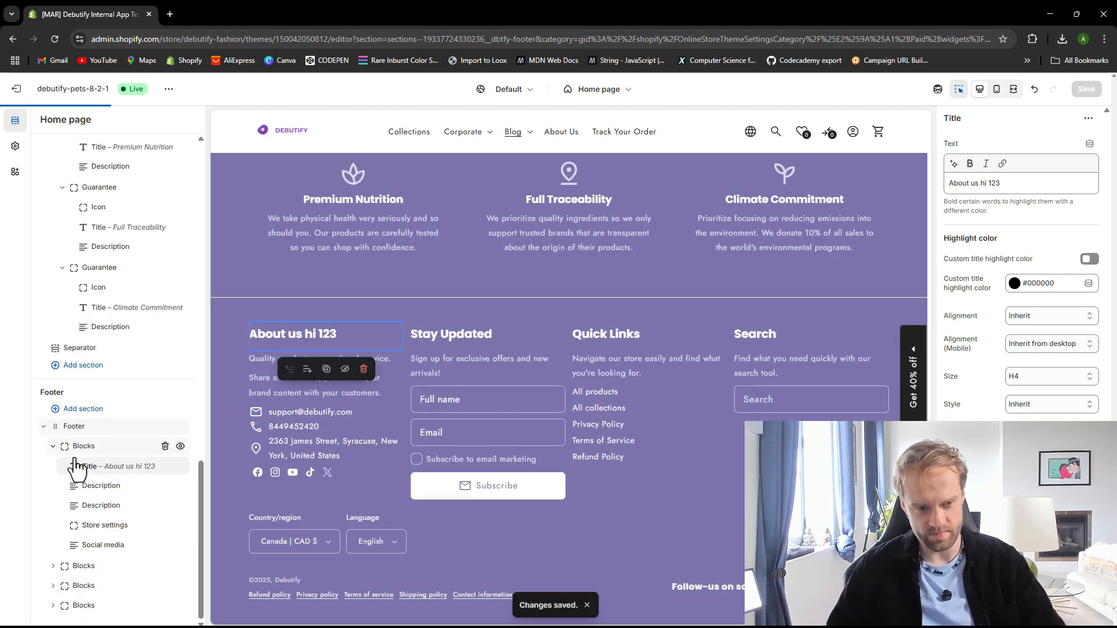
pyautogui.click(53, 445)
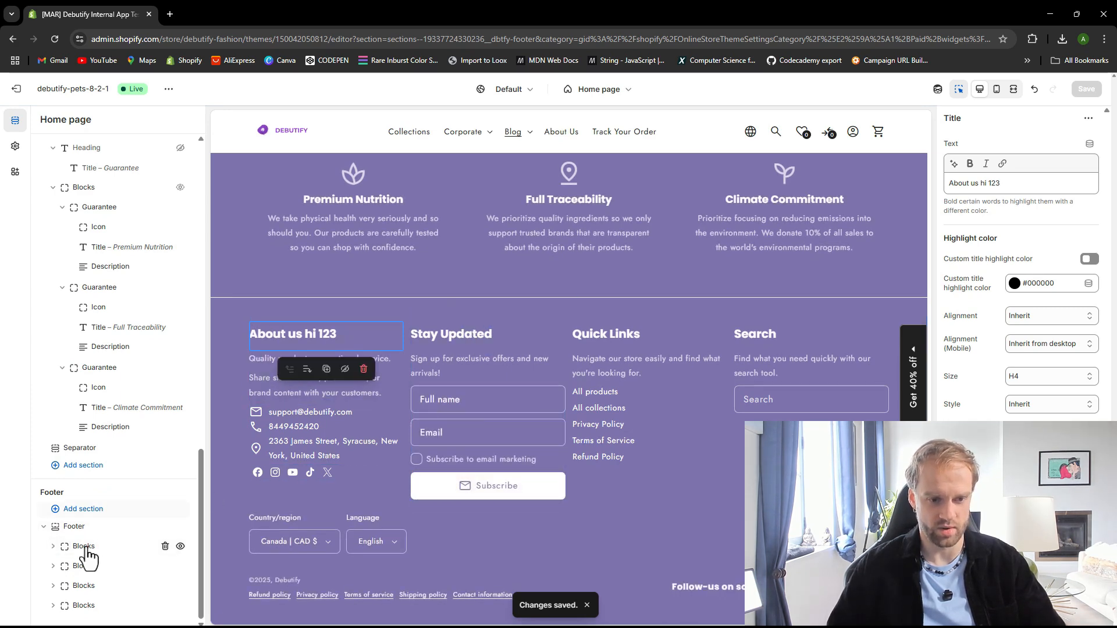
pyautogui.moveTo(68, 558); pyautogui.dragTo(68, 584)
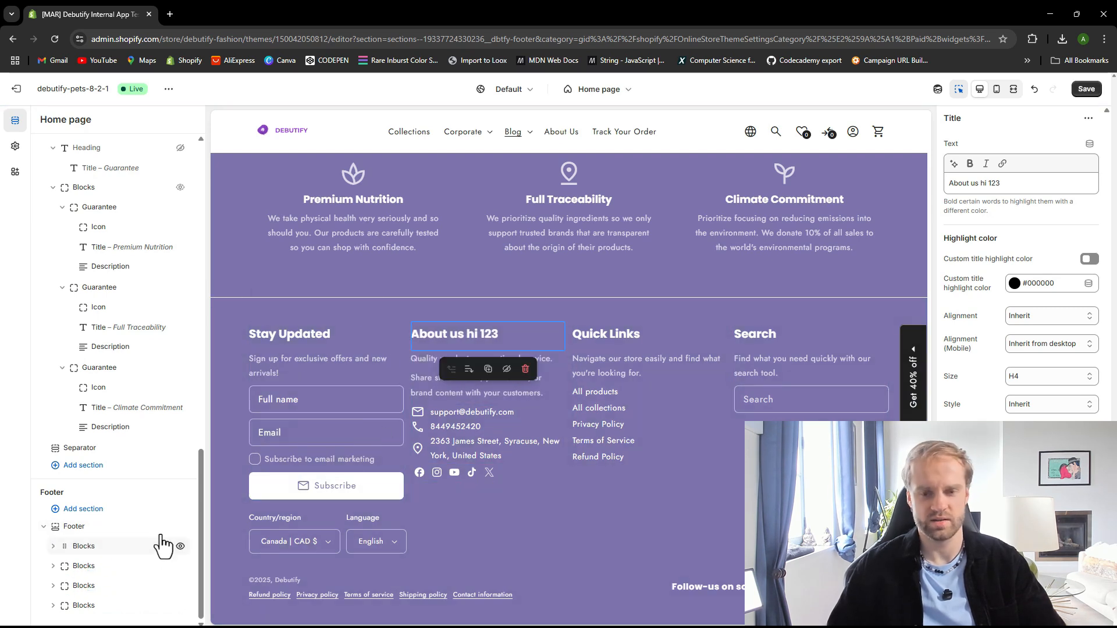
# Set the Stay Updated footer block's column width to 3 and save the theme
pyautogui.click(97, 549)
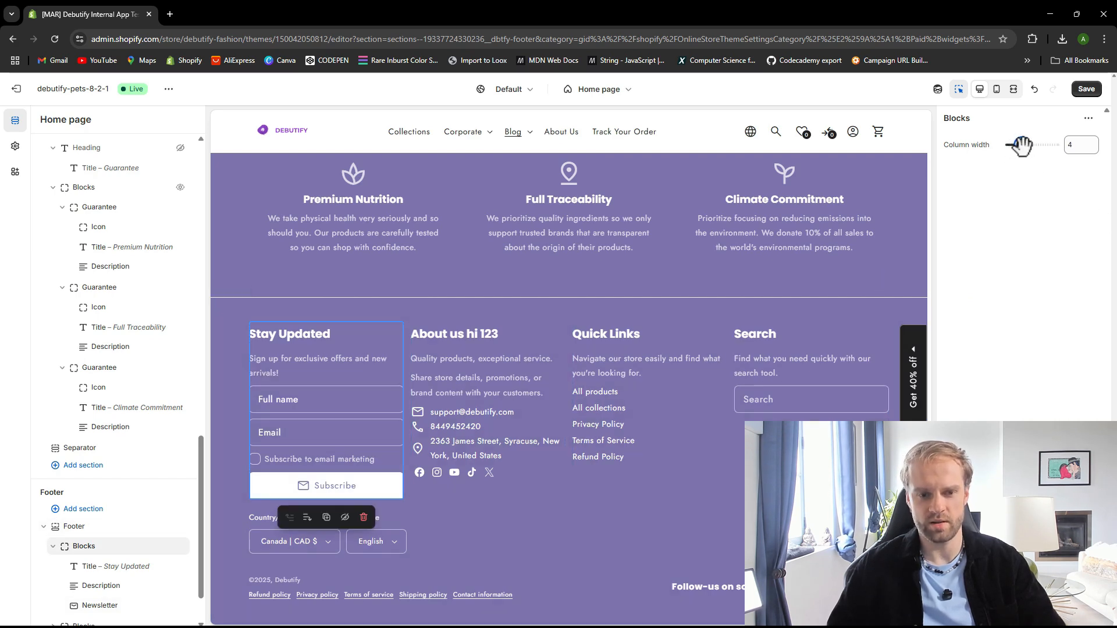
pyautogui.moveTo(1022, 145); pyautogui.dragTo(1017, 145)
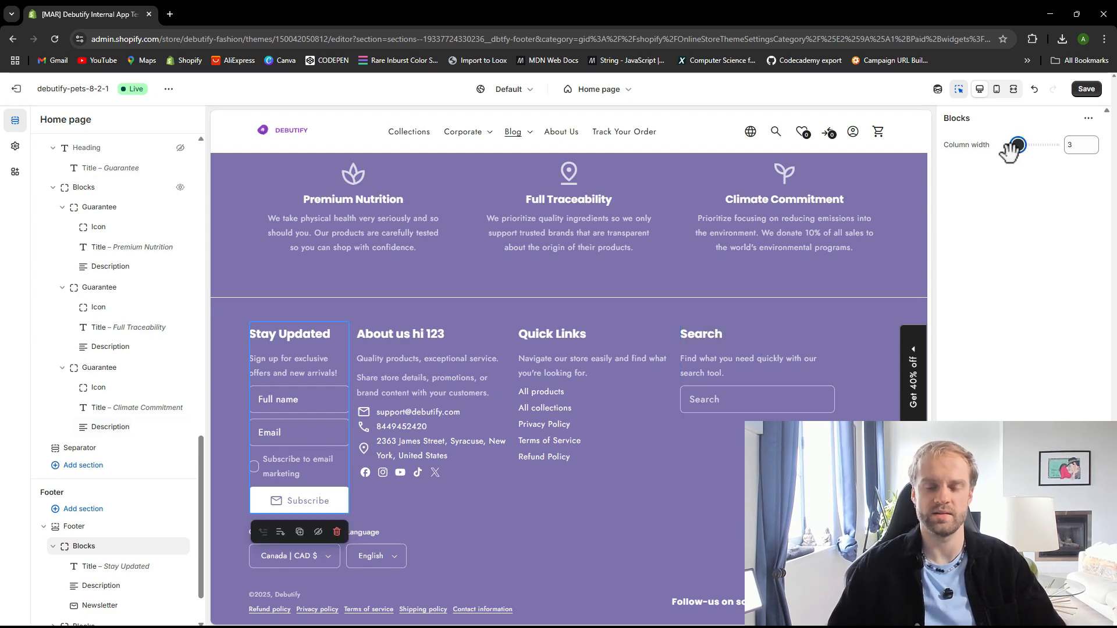
pyautogui.click(1086, 88)
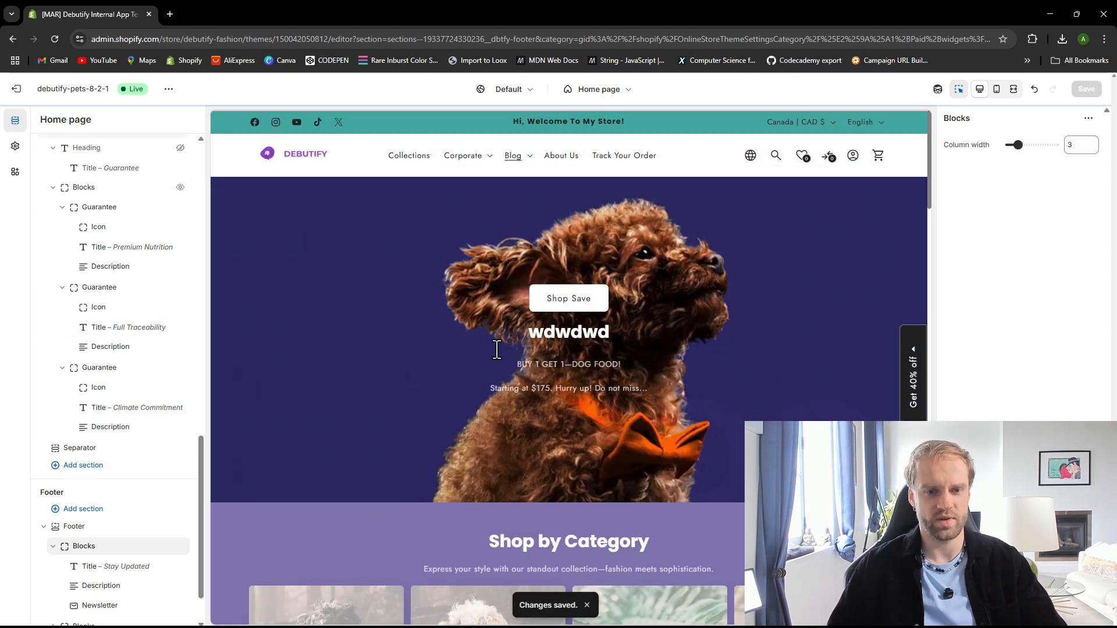
# Try moving the Price block above the title on the BloomBox product template, save, then move it back below the title
pyautogui.scroll(-15, 489, 347)
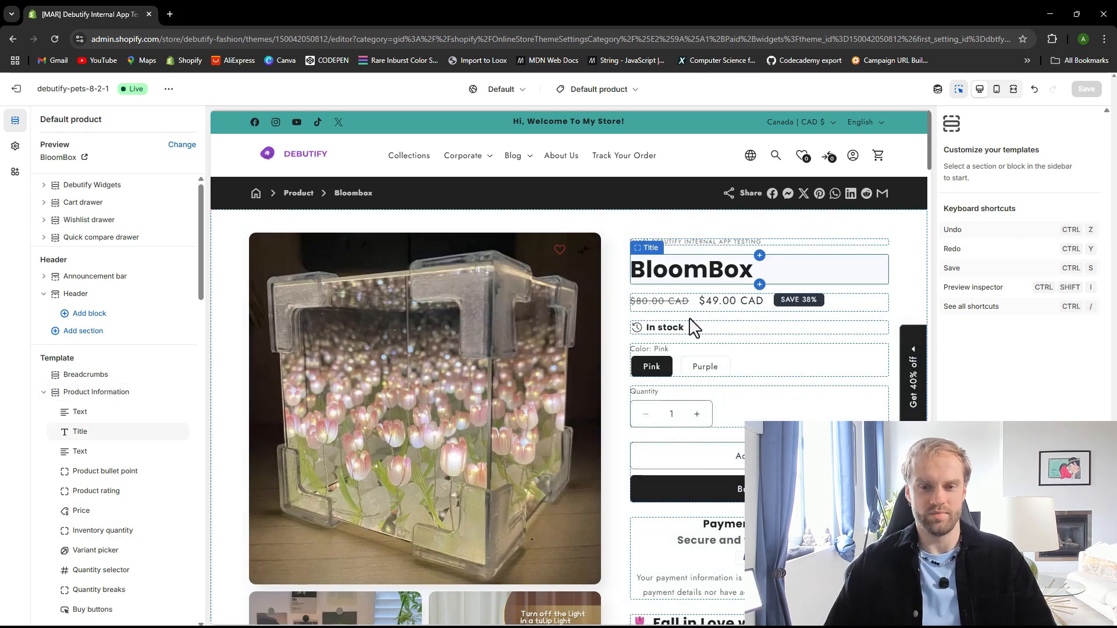
pyautogui.click(692, 274)
pyautogui.click(680, 304)
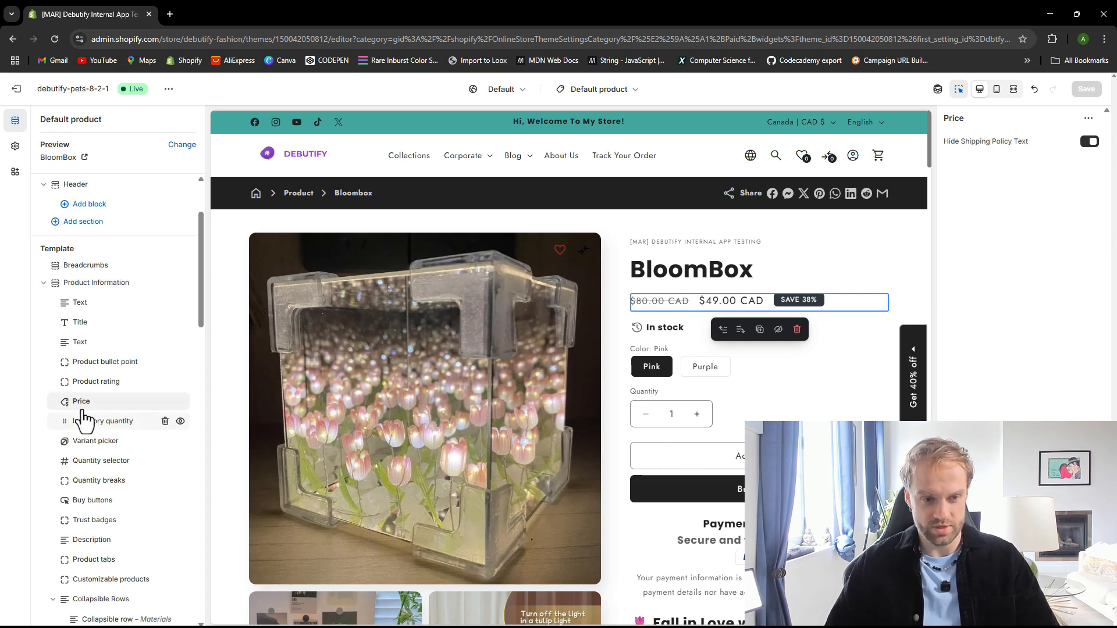
pyautogui.moveTo(67, 401); pyautogui.dragTo(77, 323)
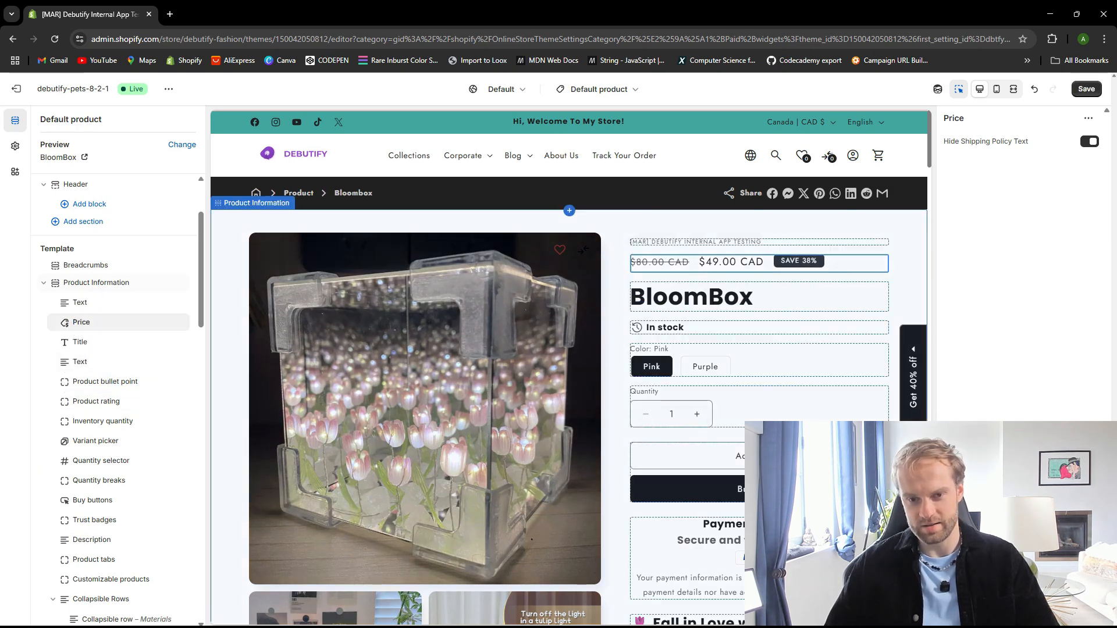
pyautogui.hotkey('ctrl', 's')
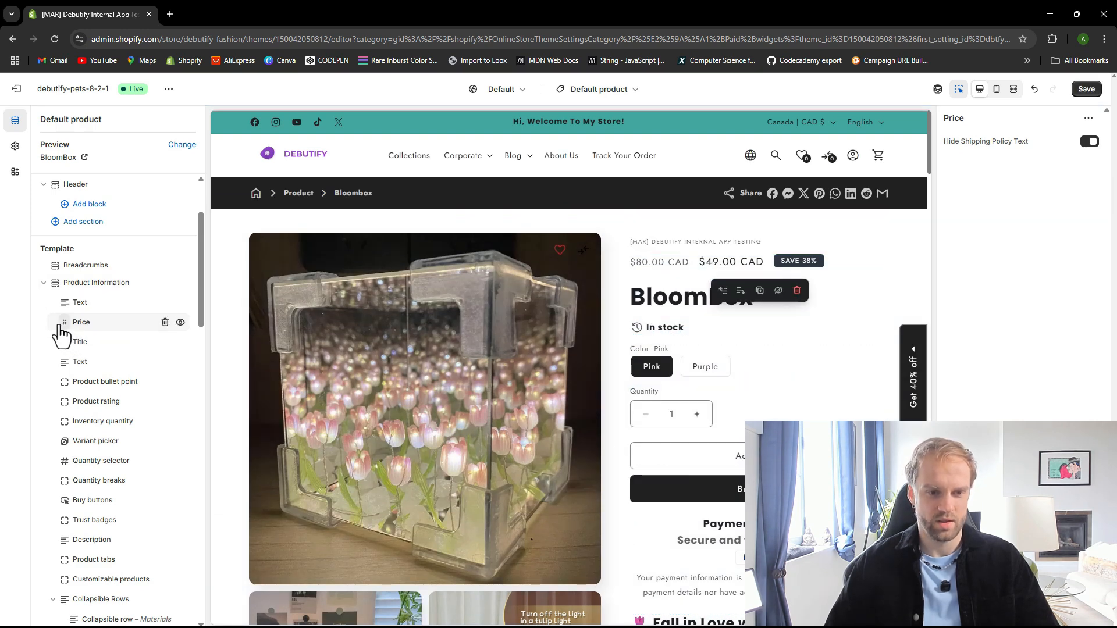
pyautogui.moveTo(69, 344)
pyautogui.mouseDown()
pyautogui.moveTo(75, 364)
pyautogui.moveTo(70, 353)
pyautogui.mouseUp()
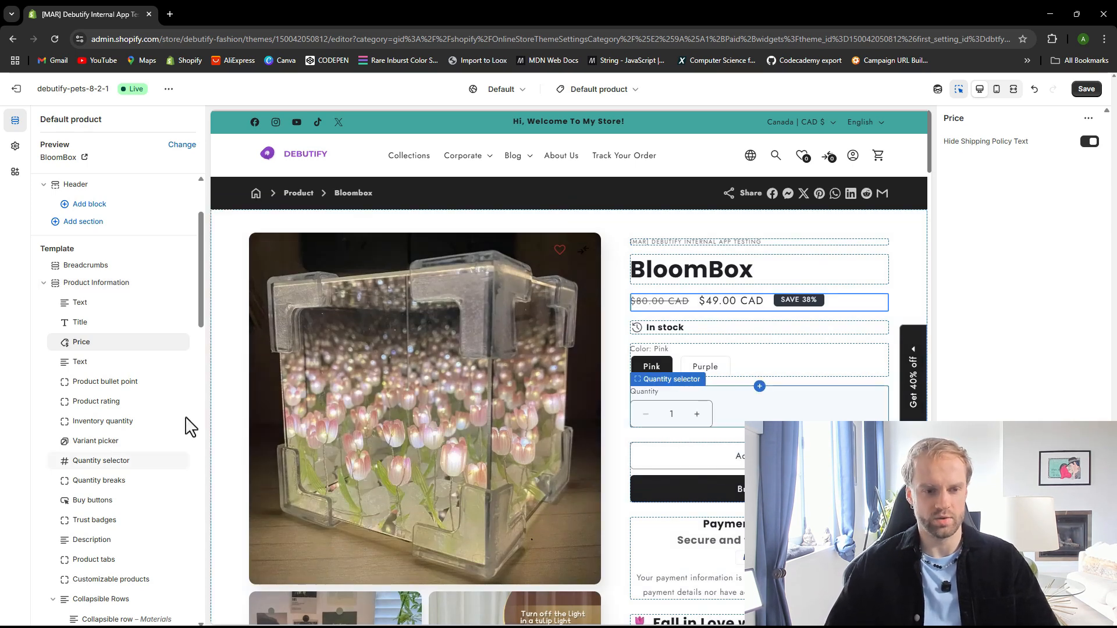
# Add a Star Rating block after the Product bullet point in the Product Information section
pyautogui.click(99, 385)
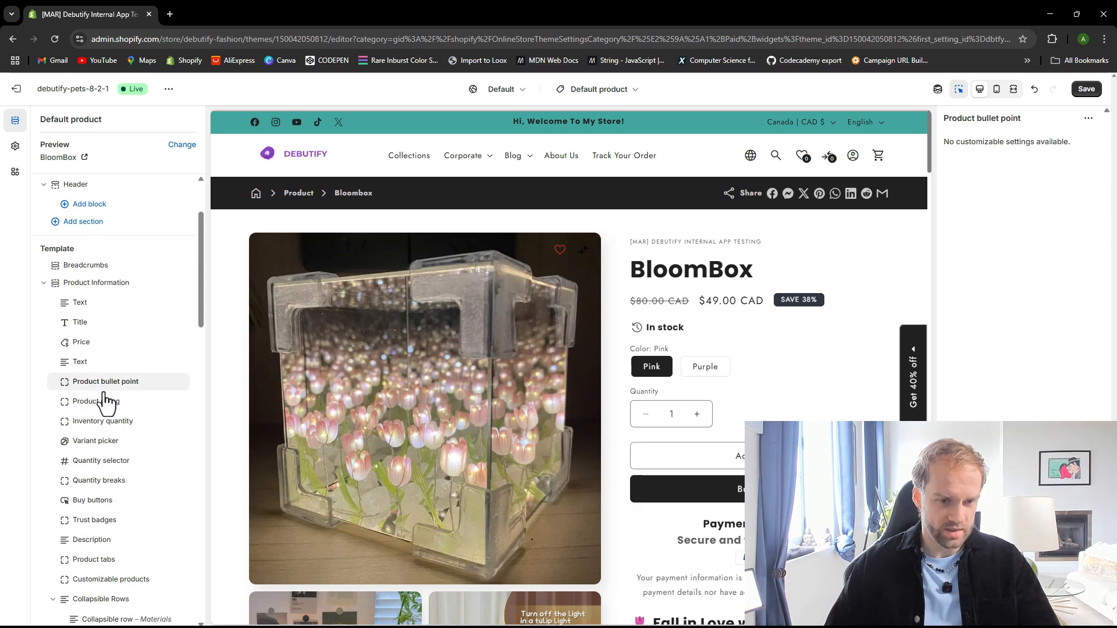
pyautogui.moveTo(121, 392)
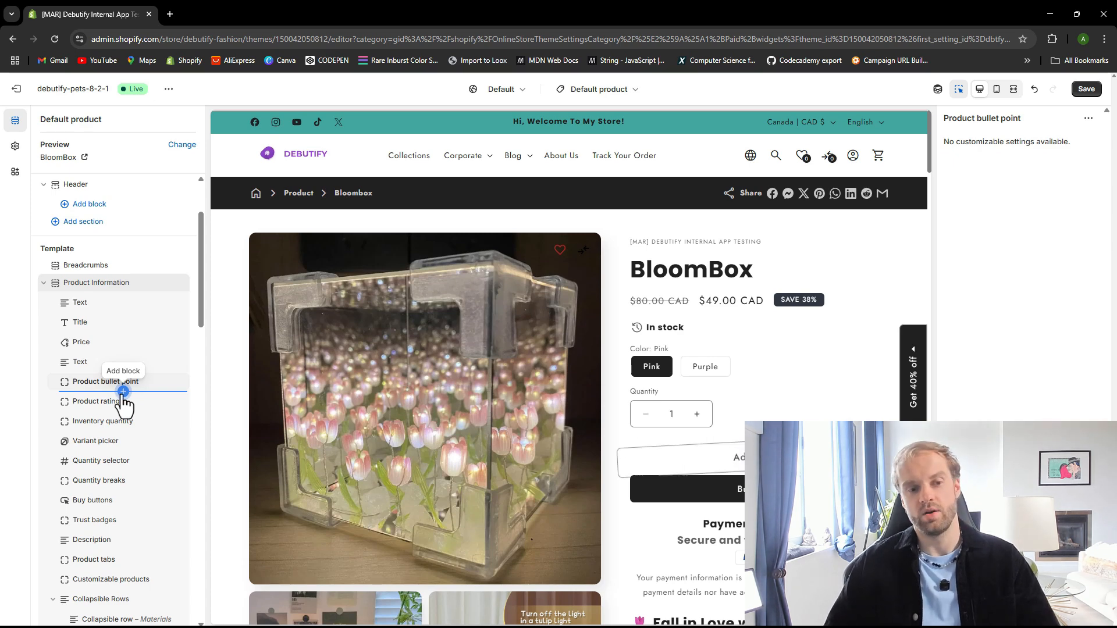
pyautogui.click(123, 392)
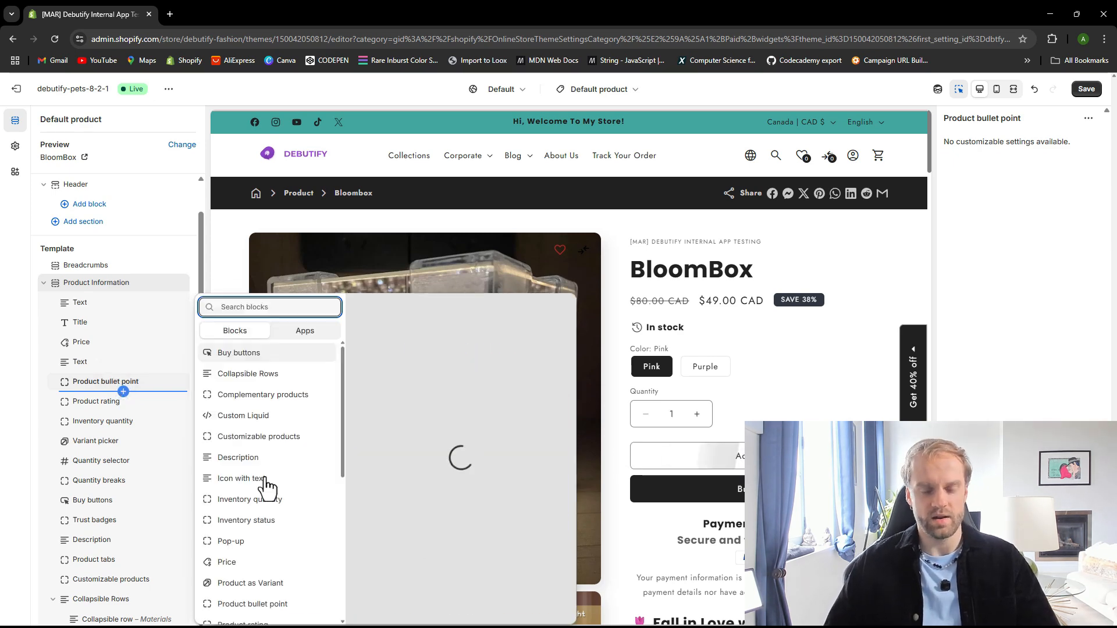
pyautogui.scroll(-6, 289, 419)
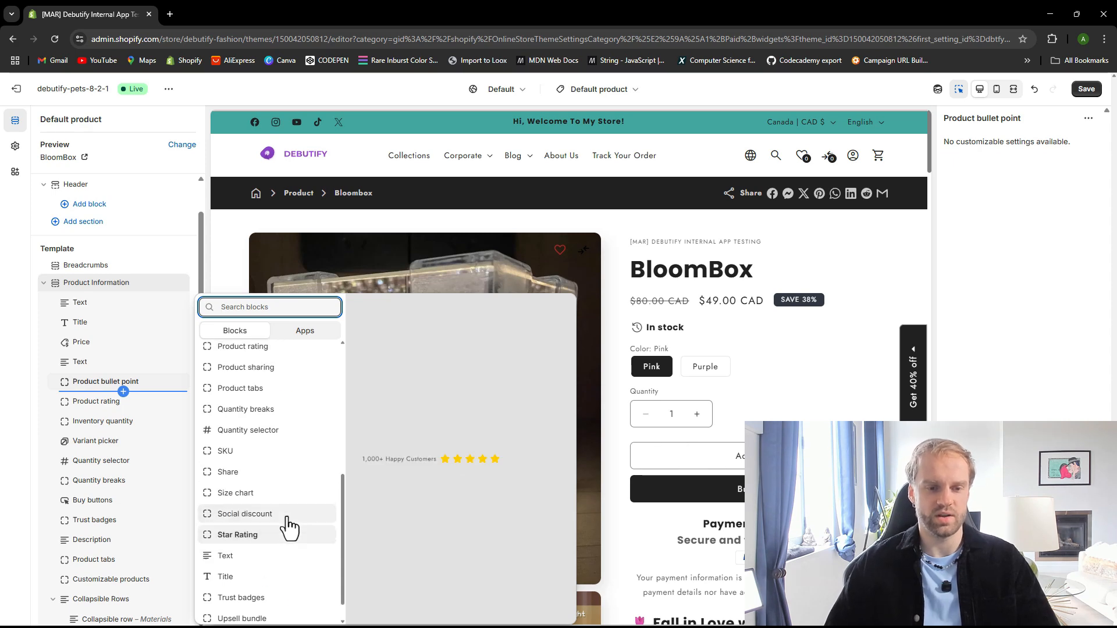
pyautogui.scroll(4, 289, 523)
pyautogui.scroll(-5, 285, 521)
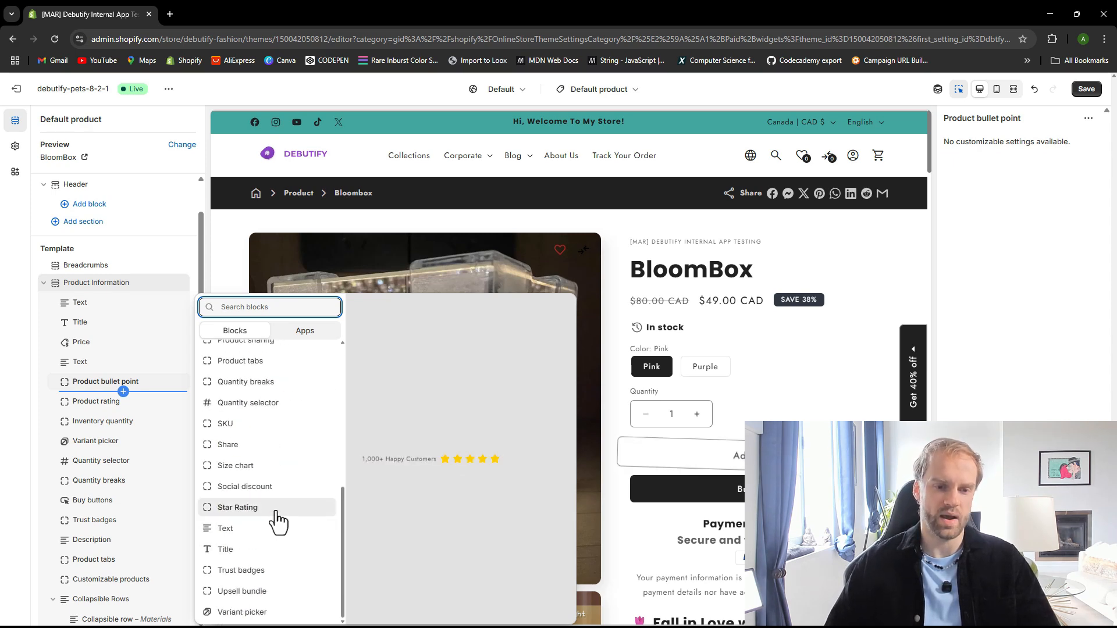
pyautogui.scroll(2, 276, 524)
pyautogui.scroll(-3, 271, 526)
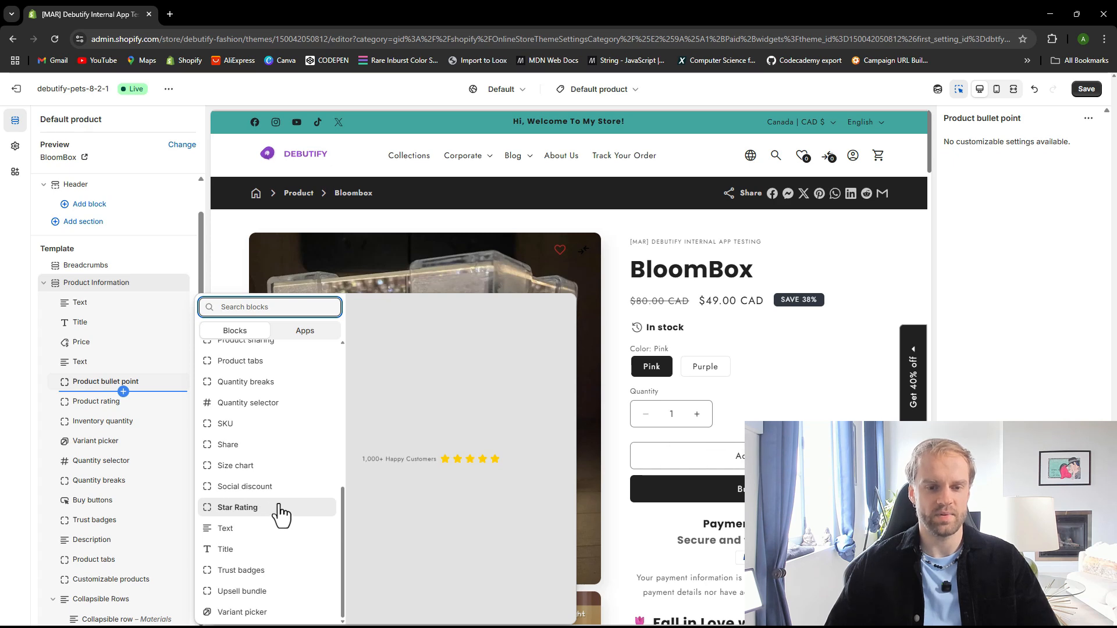
pyautogui.click(259, 509)
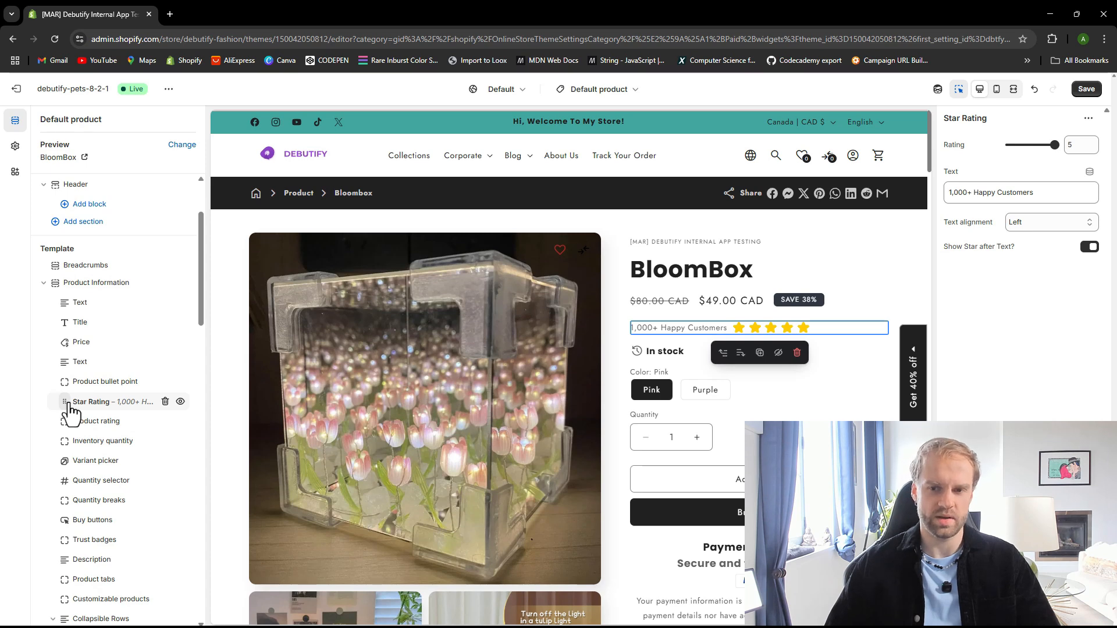
# Turn off Show Star after Text for the Star Rating block
pyautogui.click(1020, 222)
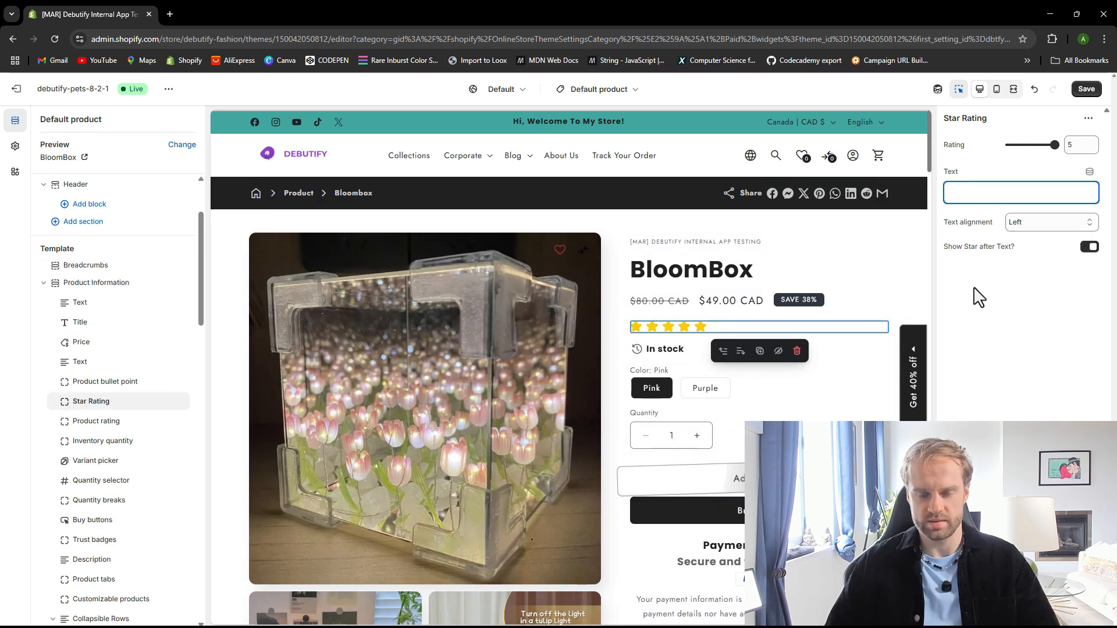
pyautogui.hotkey('ctrl', 'z')
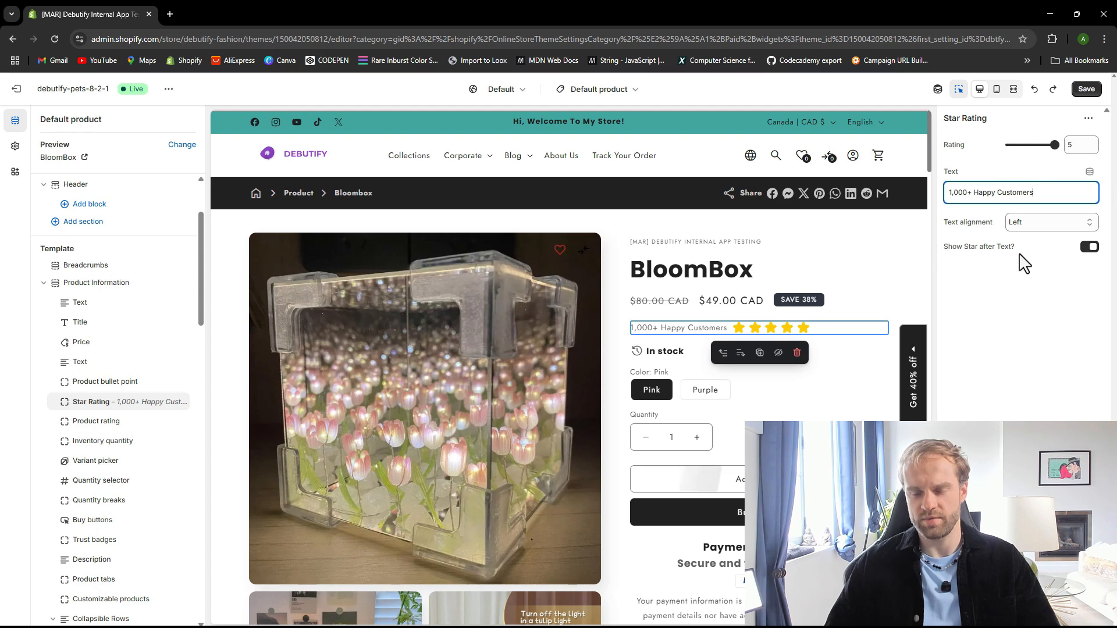
pyautogui.click(1089, 246)
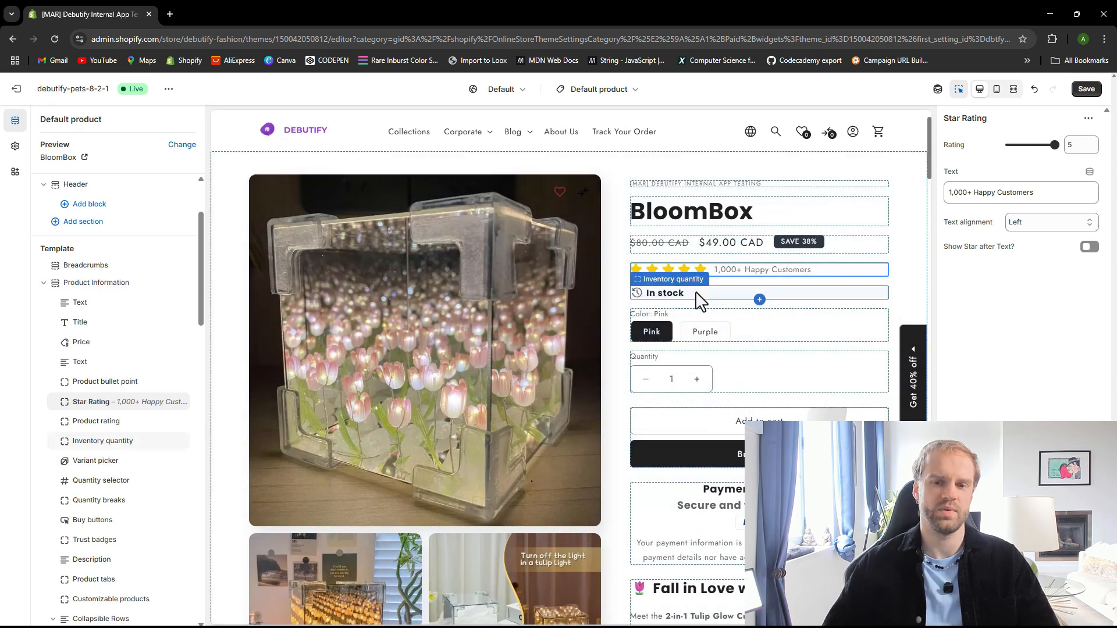
# Change the Star Rating text to "2000+ Orders" and save the theme
pyautogui.tripleClick(1048, 195)
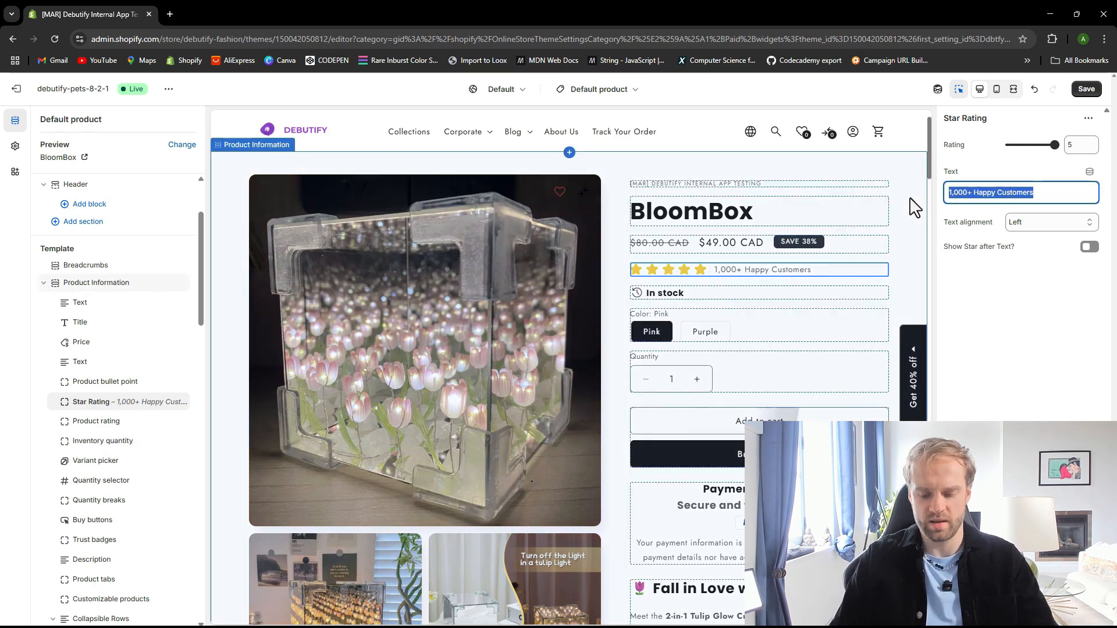
pyautogui.write('100+')
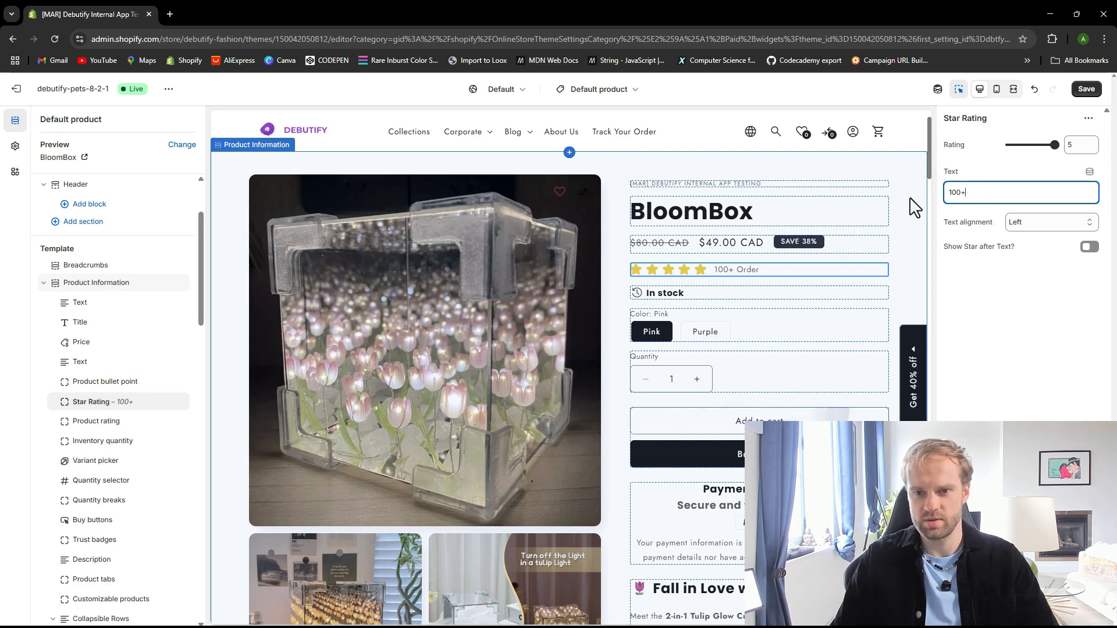
pyautogui.press('BackSpace')
pyautogui.press('BackSpace')
pyautogui.press('BackSpace')
pyautogui.press('BackSpace')
pyautogui.write('200')
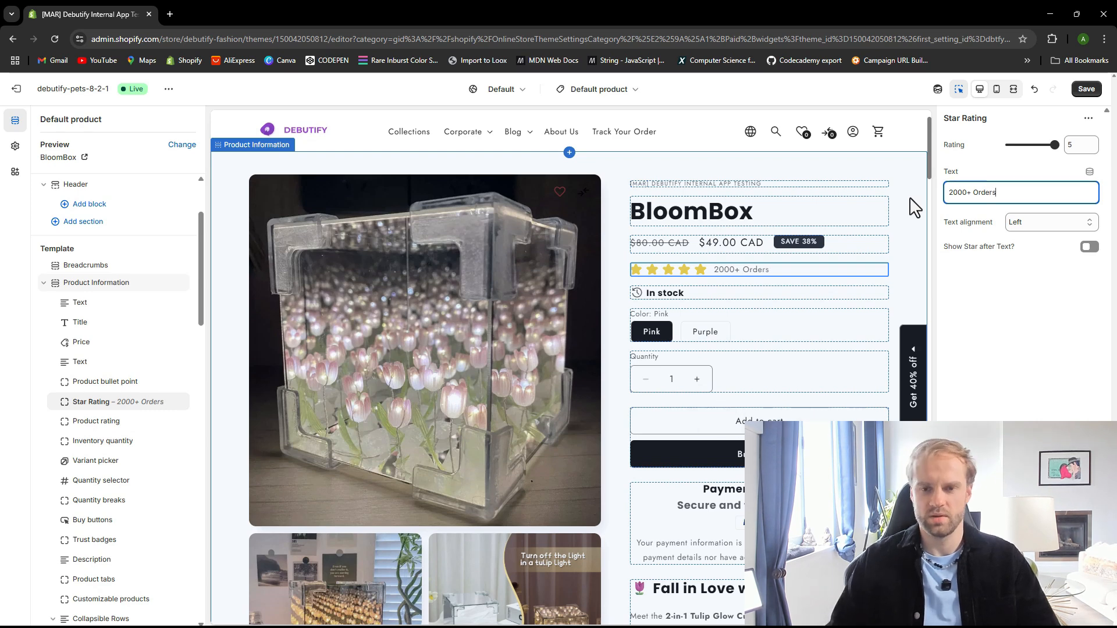
pyautogui.hotkey('ctrl', 's')
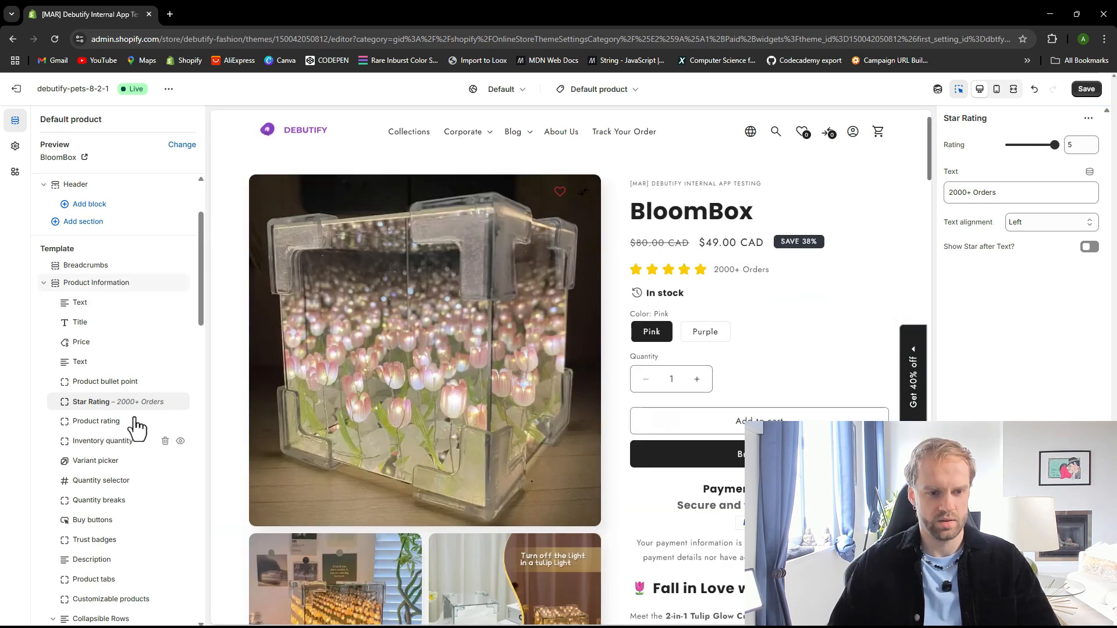
pyautogui.click(107, 389)
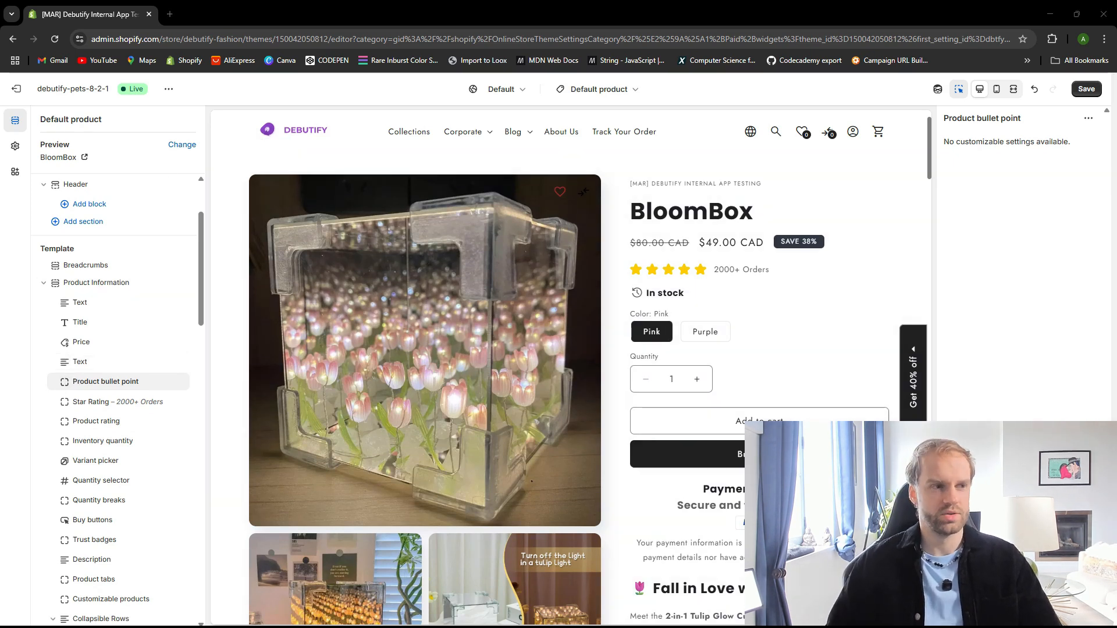
pyautogui.scroll(2, 90, 328)
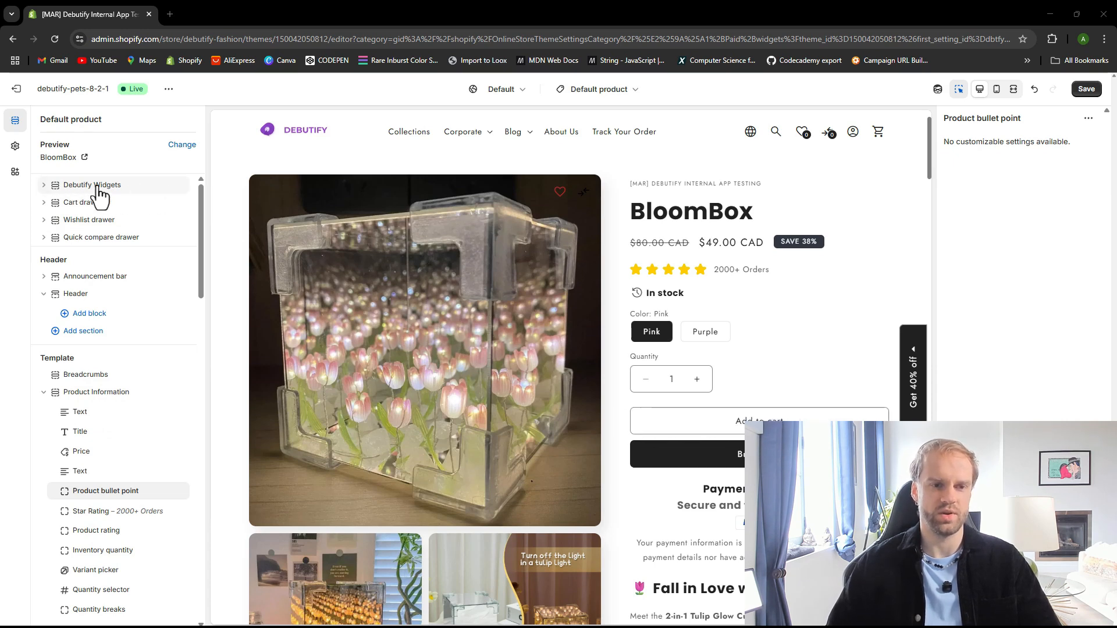
# Add a Point block to Product bullet points in Debutify Widgets with the content "Best Gift for Valentines Day"
pyautogui.click(44, 185)
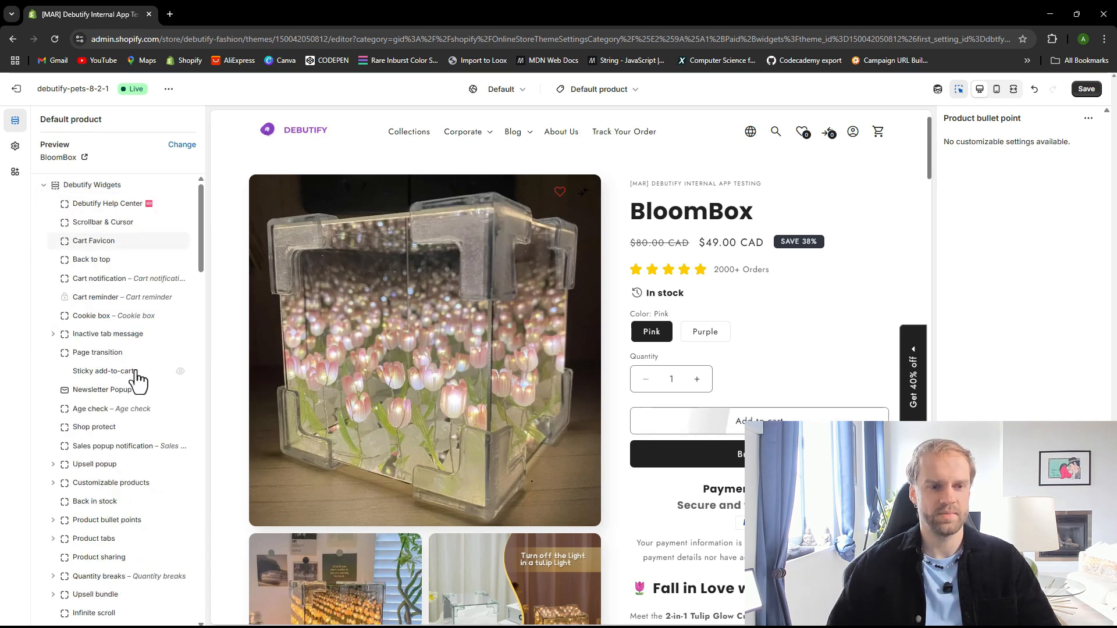
pyautogui.moveTo(199, 256); pyautogui.dragTo(208, 289)
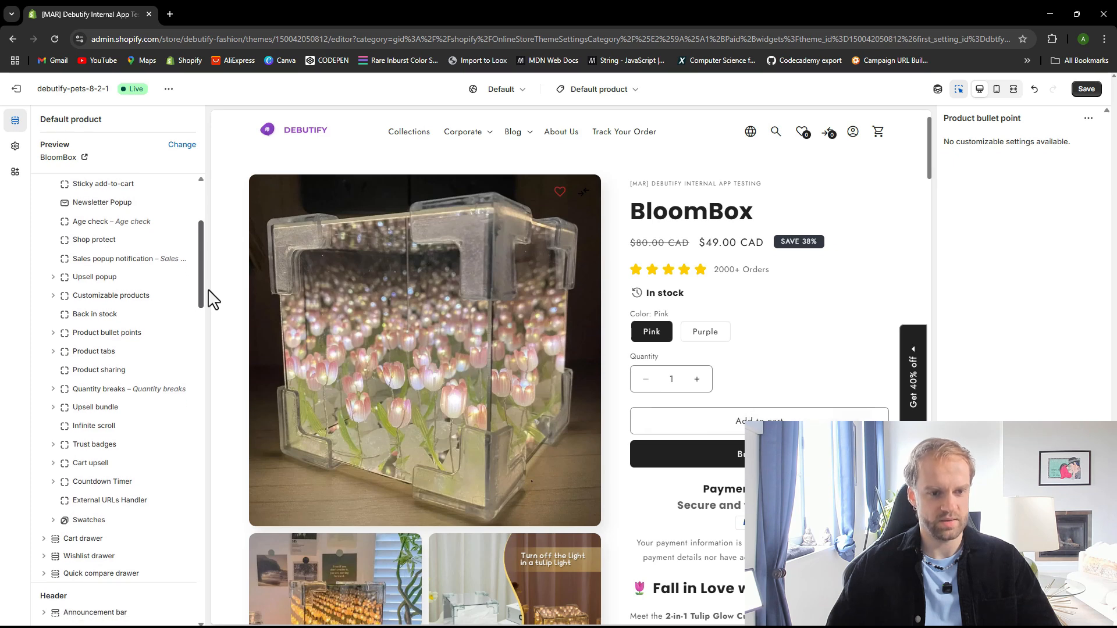
pyautogui.scroll(-1, 105, 319)
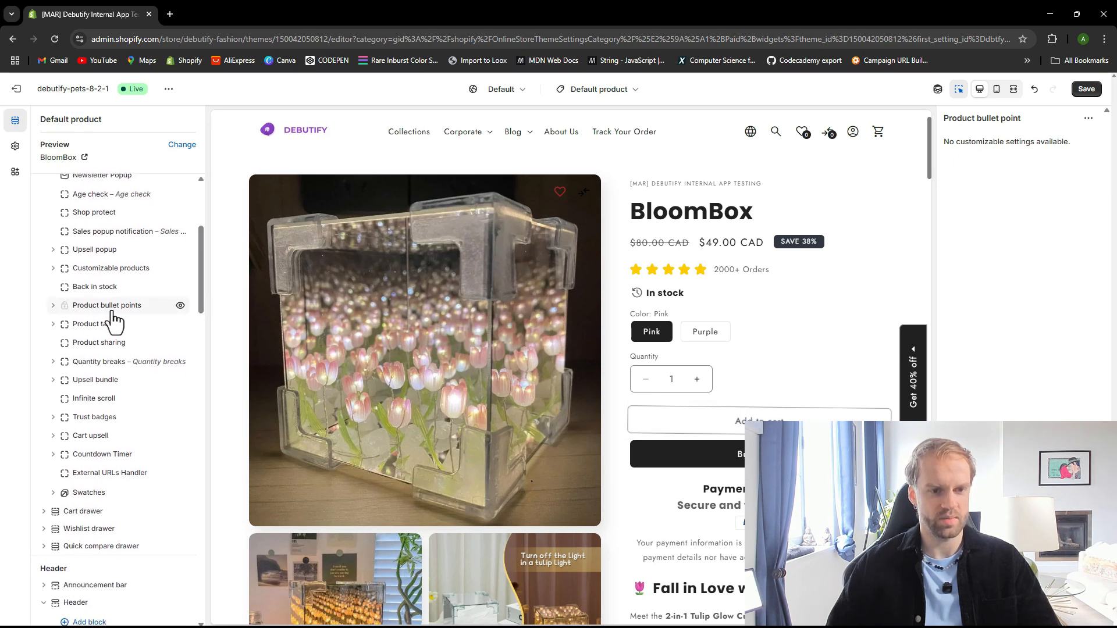
pyautogui.click(54, 309)
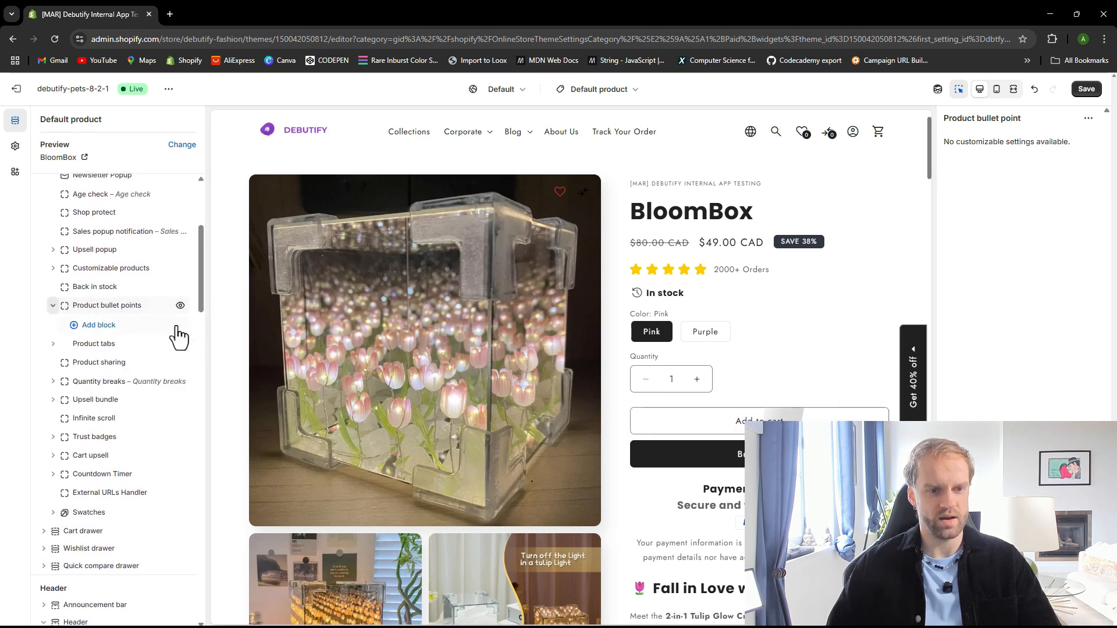
pyautogui.click(104, 329)
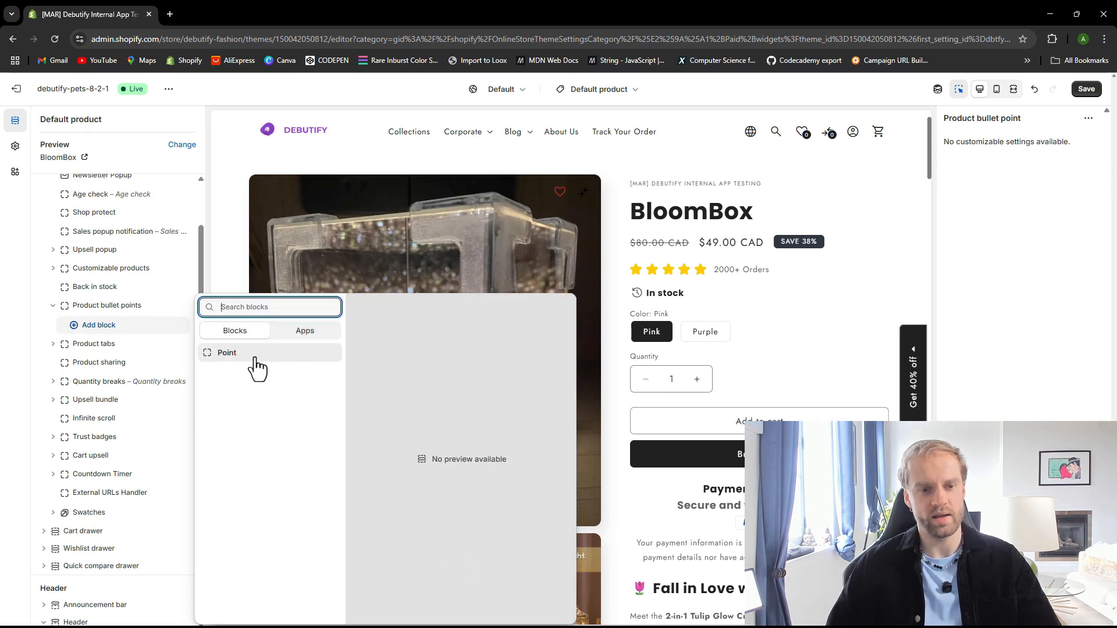
pyautogui.click(256, 366)
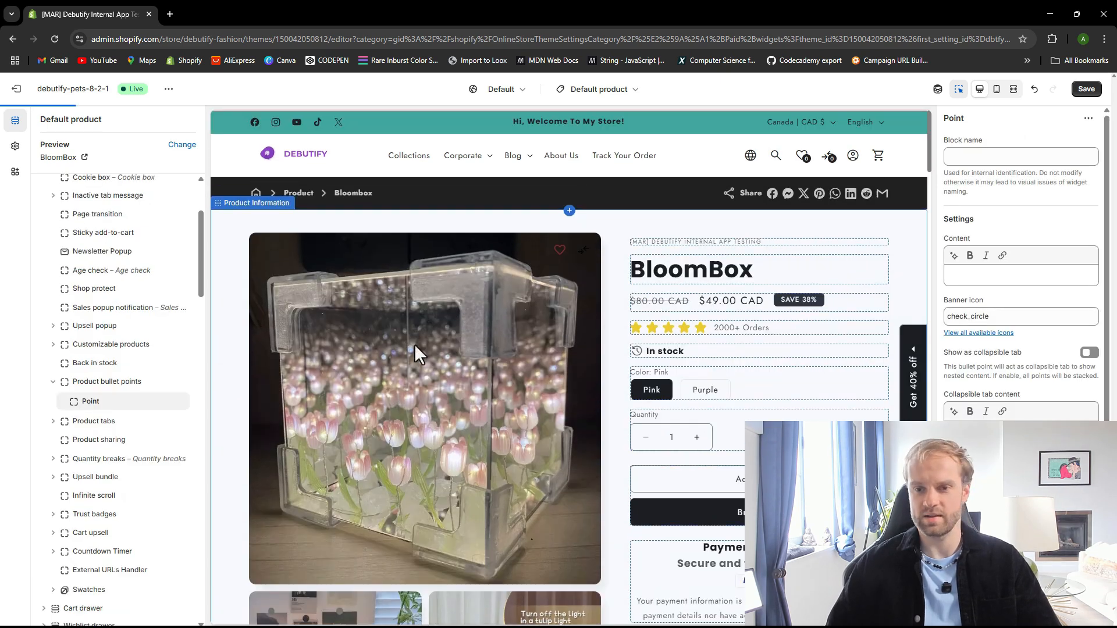
pyautogui.click(1026, 277)
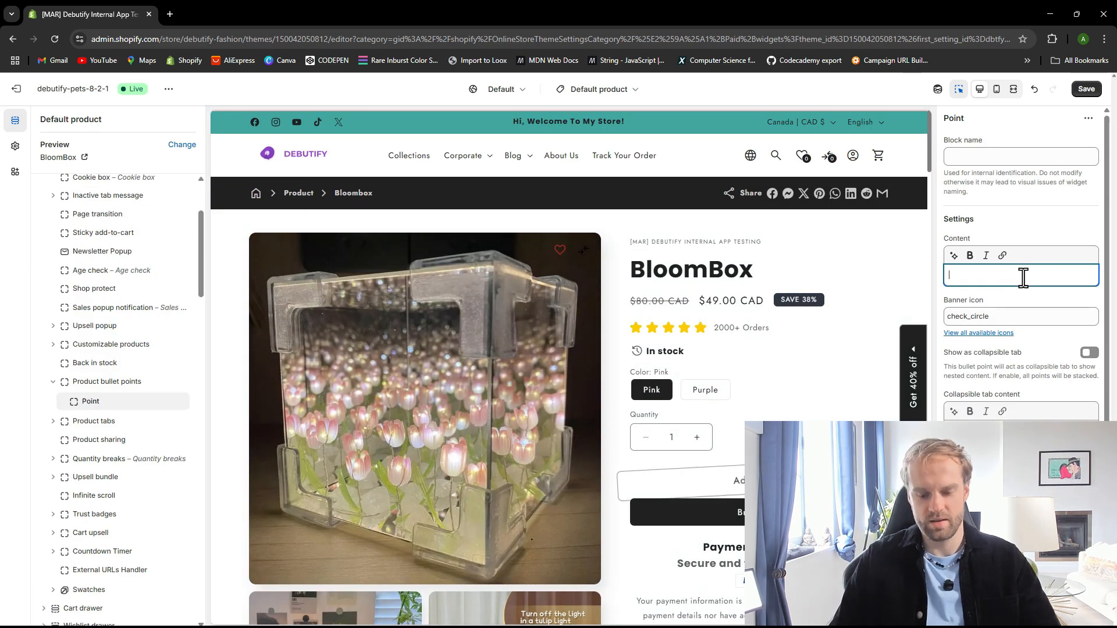
pyautogui.write('Be')
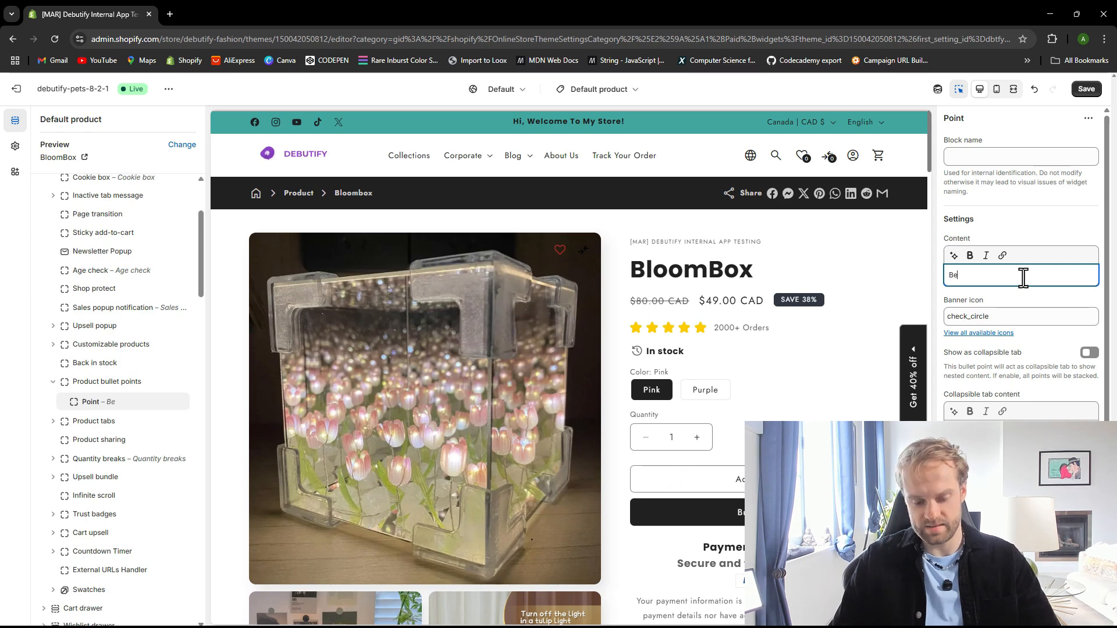
pyautogui.write('st G')
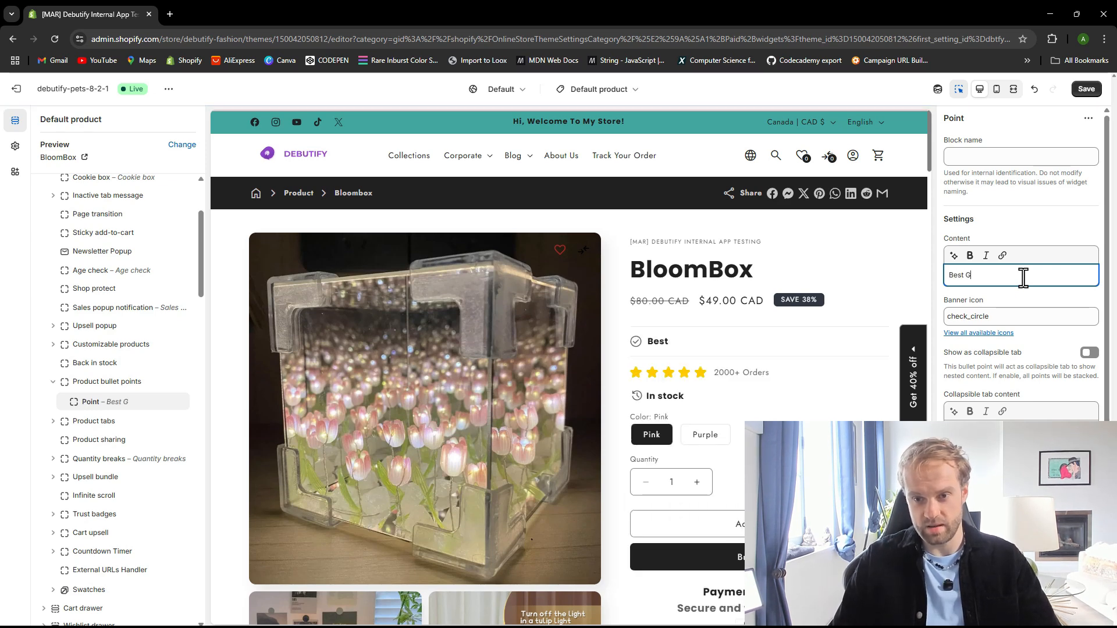
pyautogui.write('ift for Valentine')
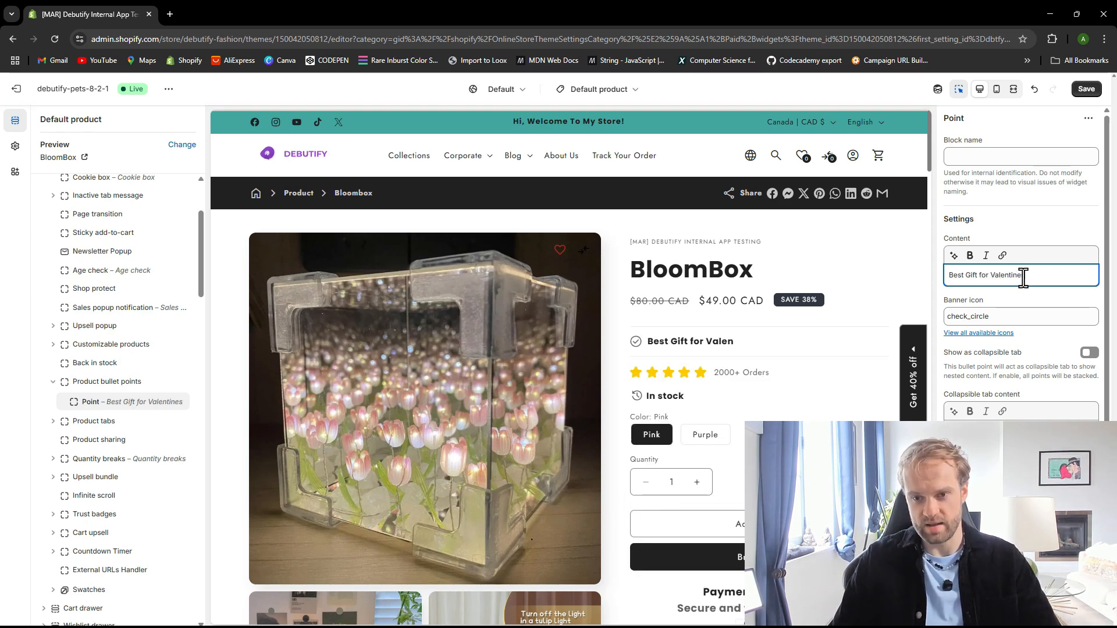
pyautogui.write('s Day')
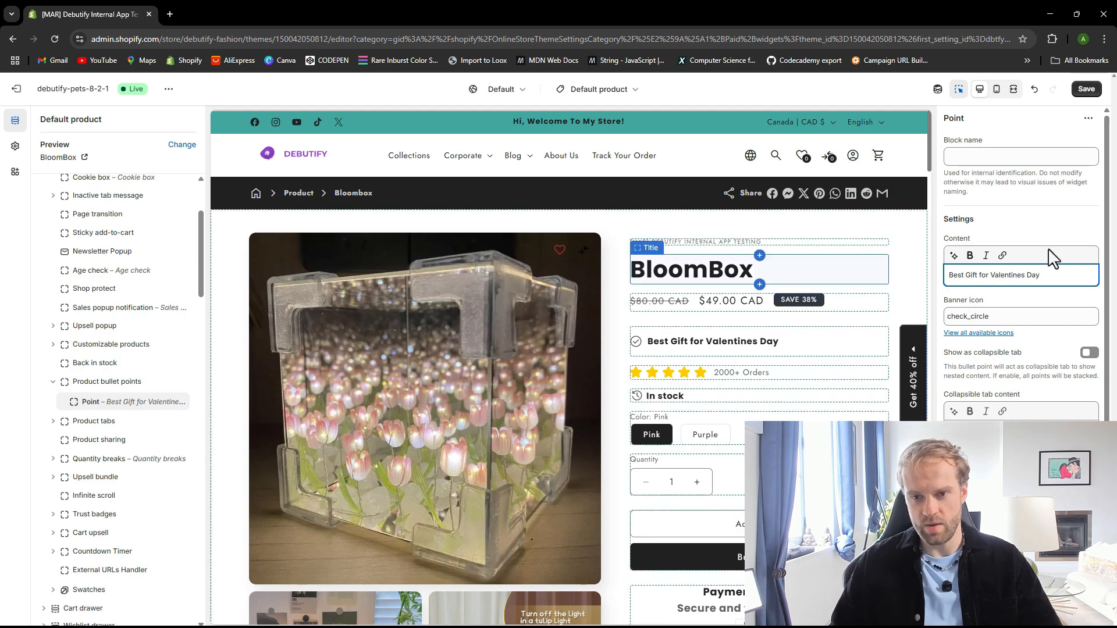
# In a new browser tab, search for a heart emoji, copy the red heart from Emojipedia, and paste it before the Point's content
pyautogui.click(170, 11)
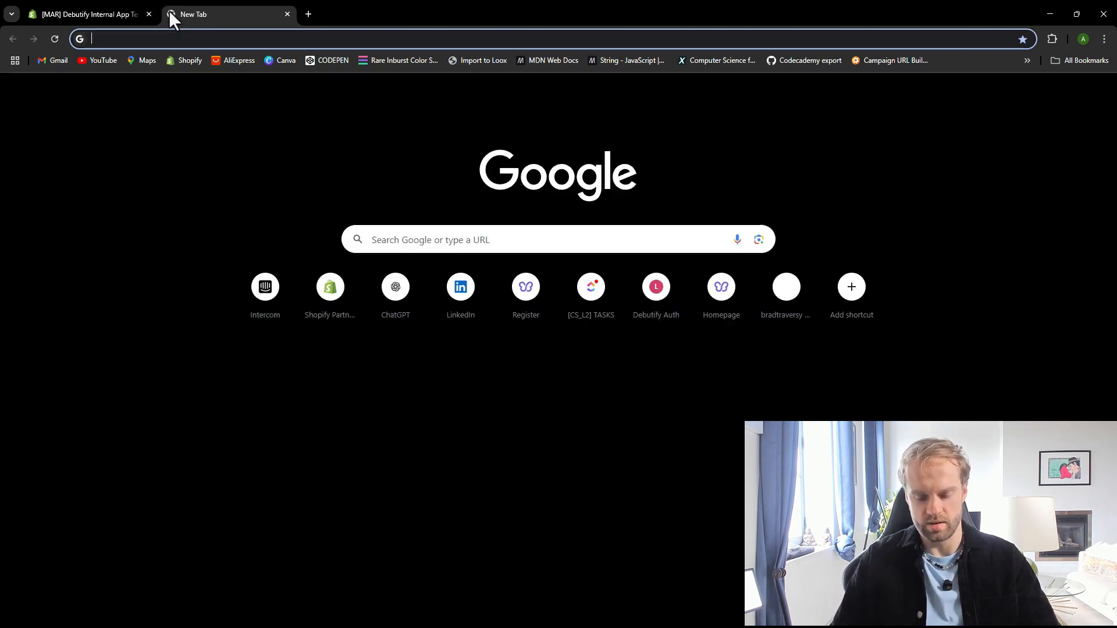
pyautogui.write('hear')
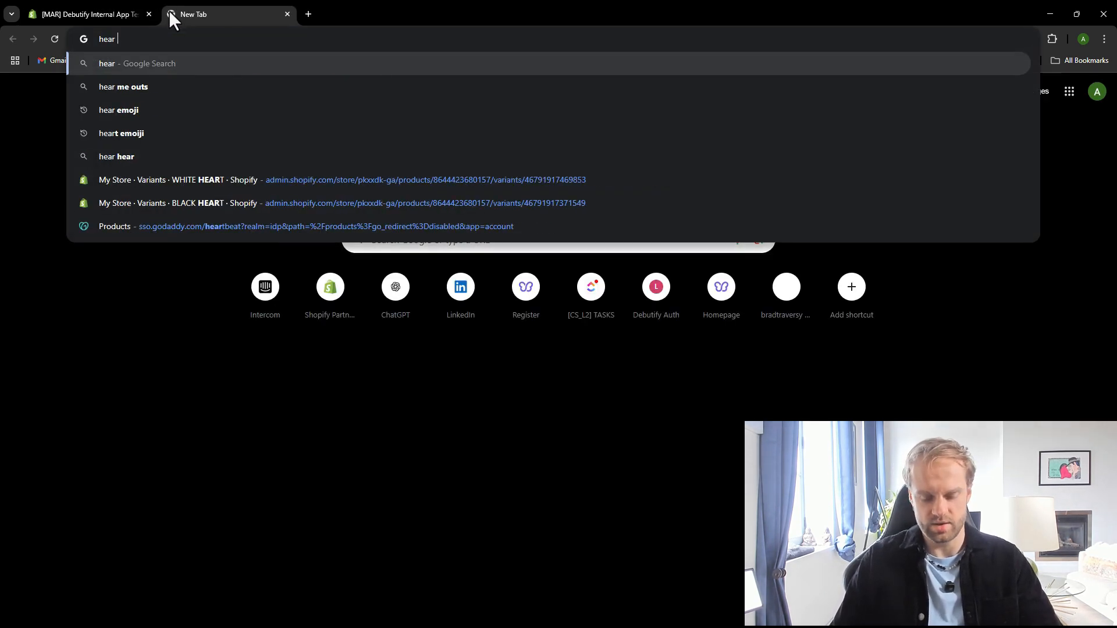
pyautogui.write('t emoji')
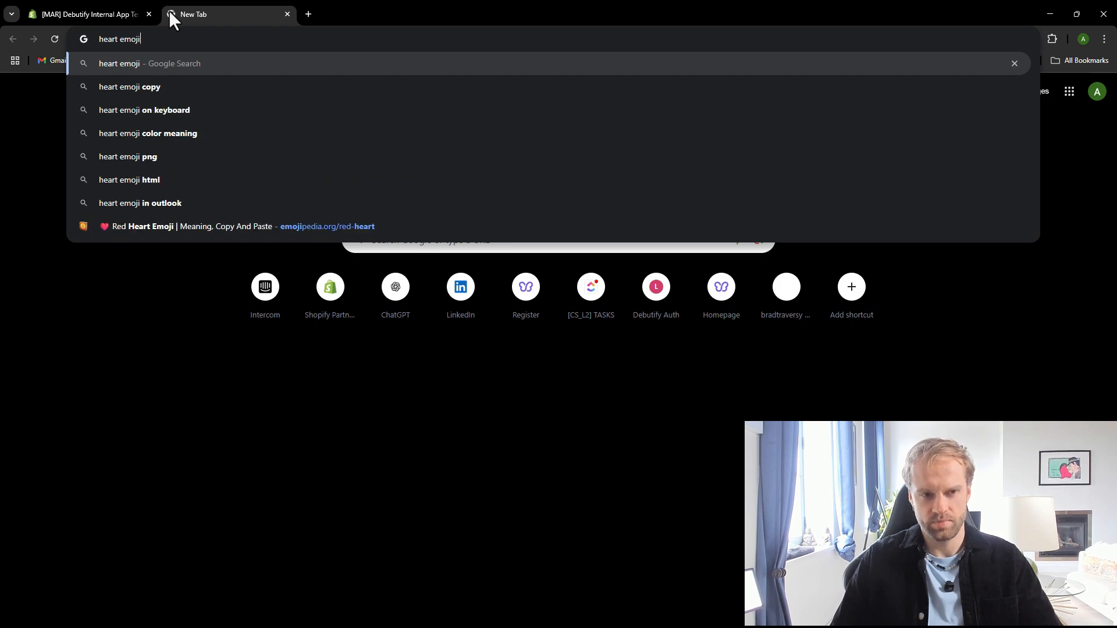
pyautogui.press('Return')
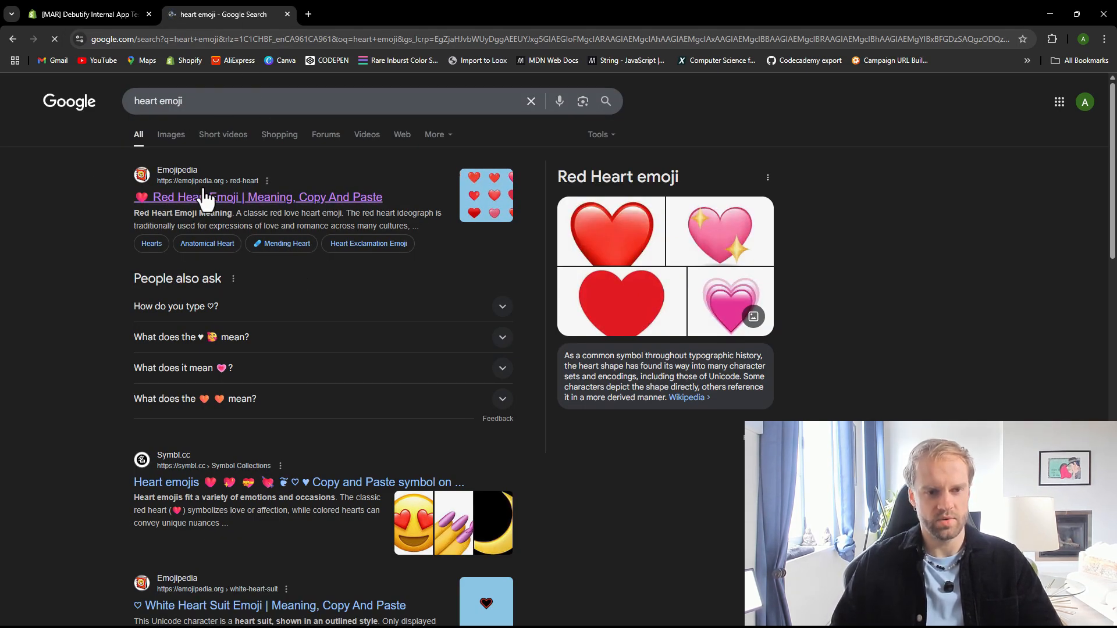
pyautogui.click(290, 309)
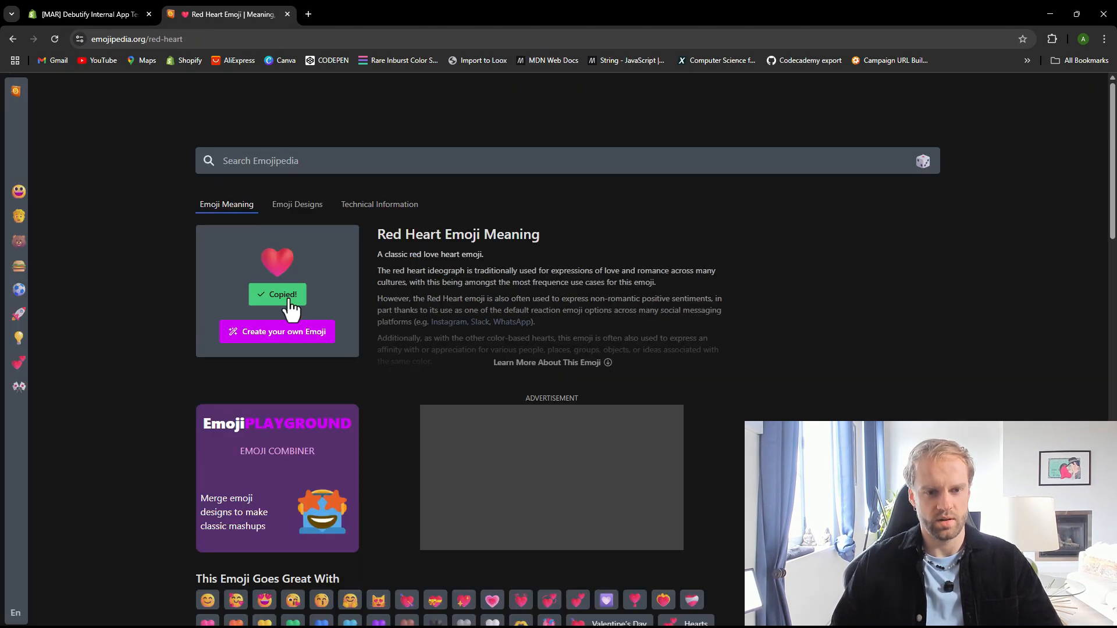
pyautogui.click(287, 14)
pyautogui.click(954, 277)
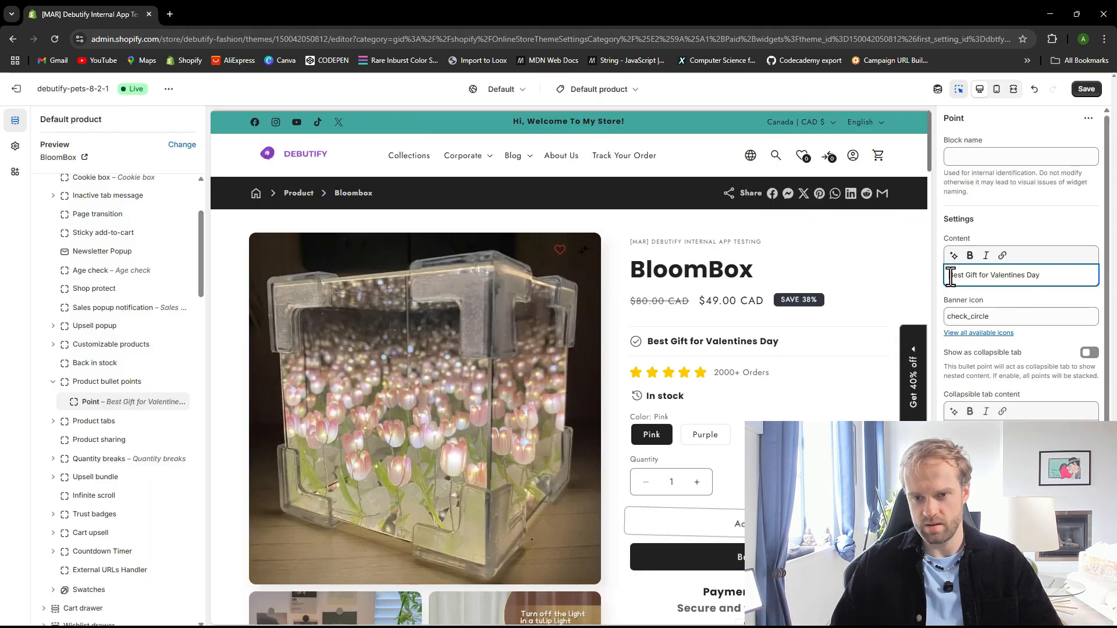
pyautogui.hotkey('ctrl', 'v')
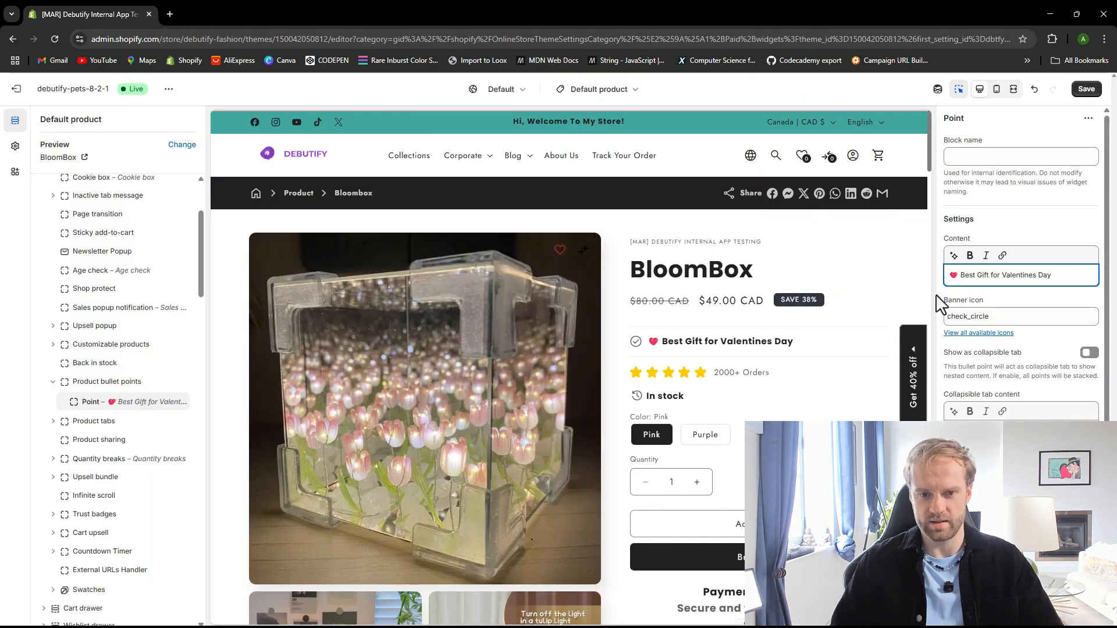
# Clear the Point block's banner icon, leaving it empty, and save the theme
pyautogui.tripleClick(1005, 319)
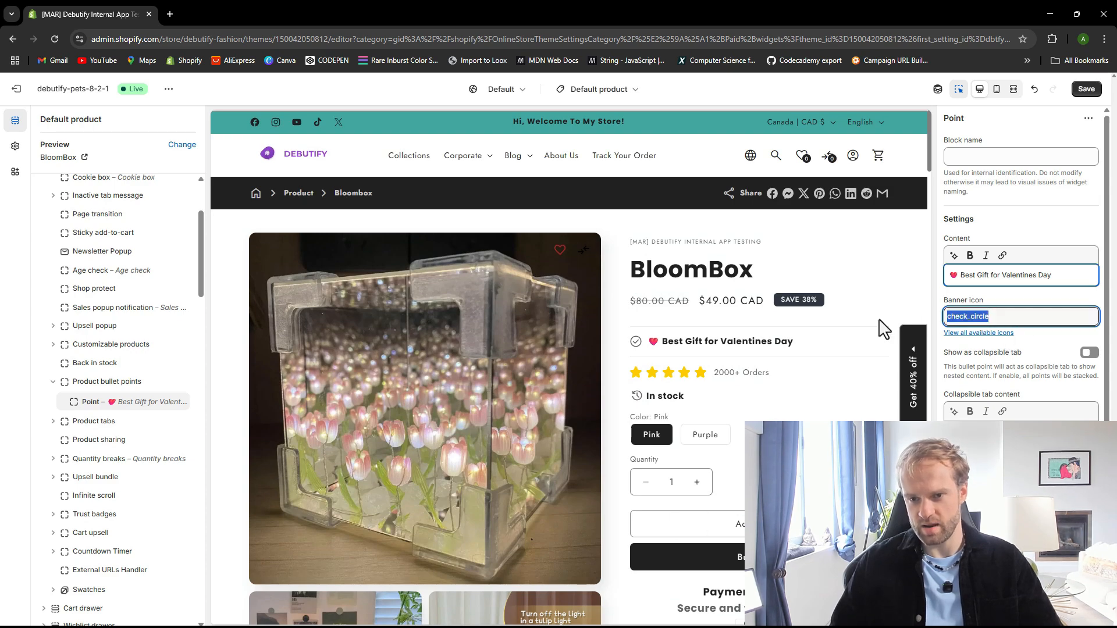
pyautogui.click(966, 333)
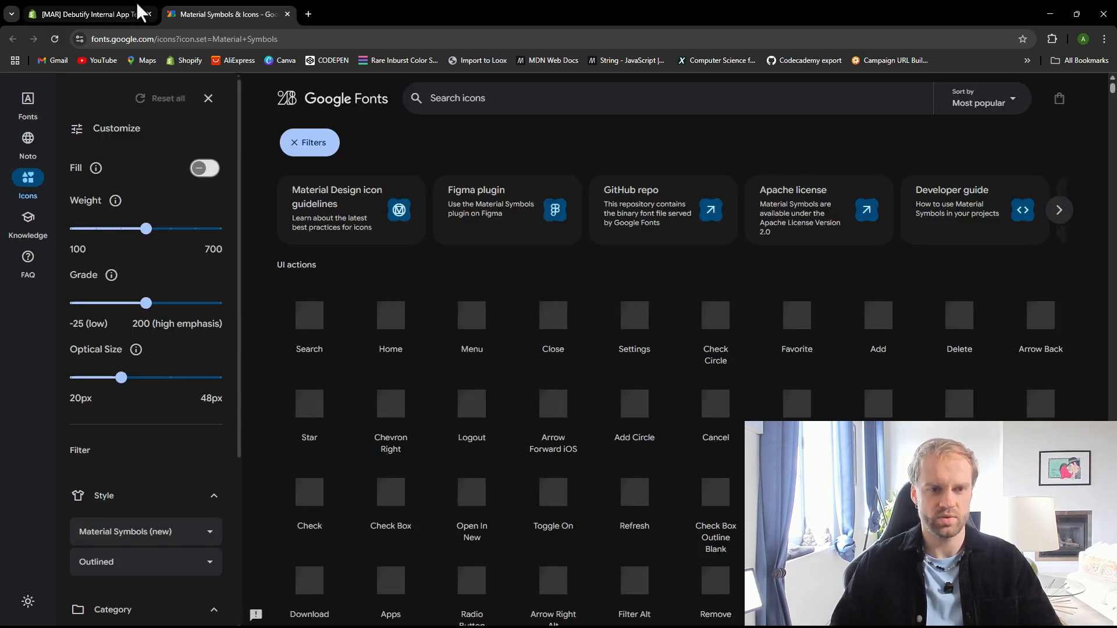
pyautogui.click(137, 12)
pyautogui.click(289, 15)
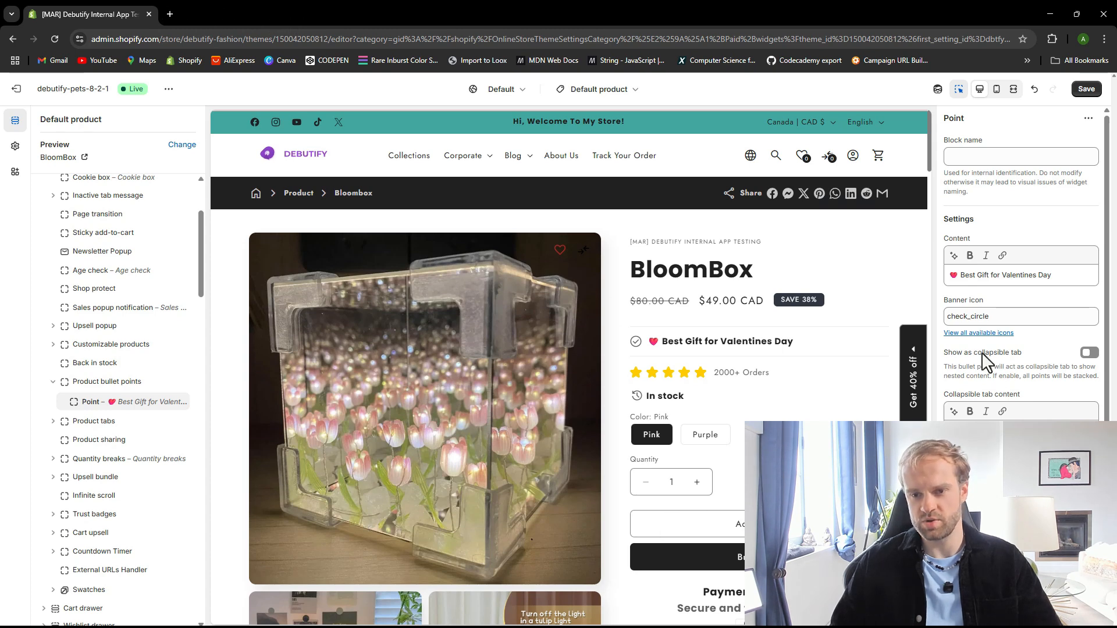
pyautogui.moveTo(1008, 317)
pyautogui.mouseDown()
pyautogui.moveTo(914, 311)
pyautogui.moveTo(1017, 318)
pyautogui.mouseUp()
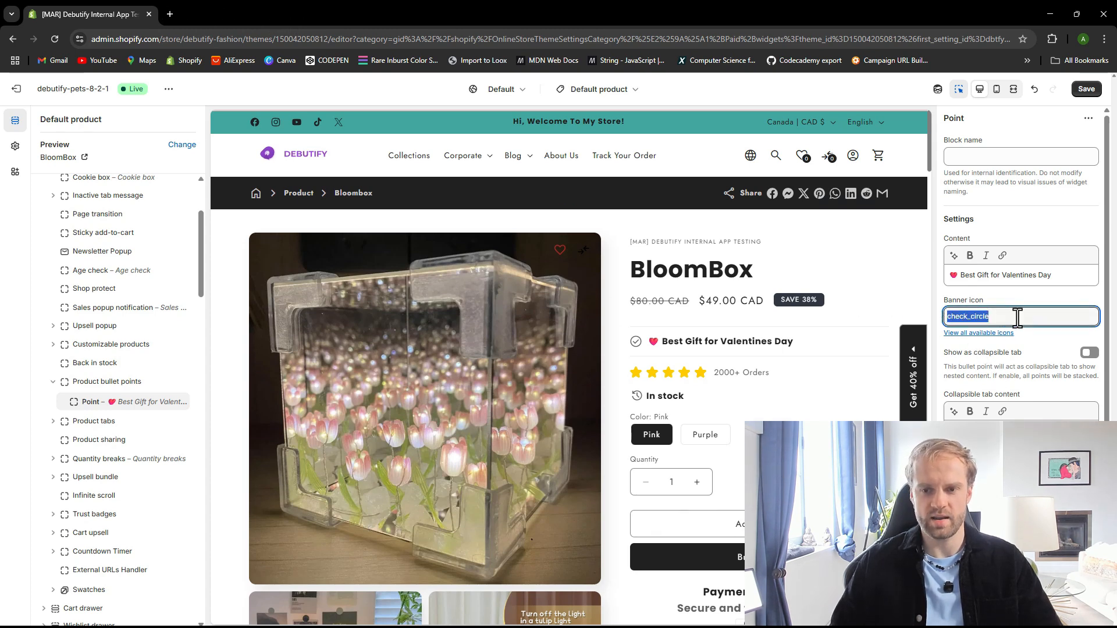
pyautogui.press('BackSpace')
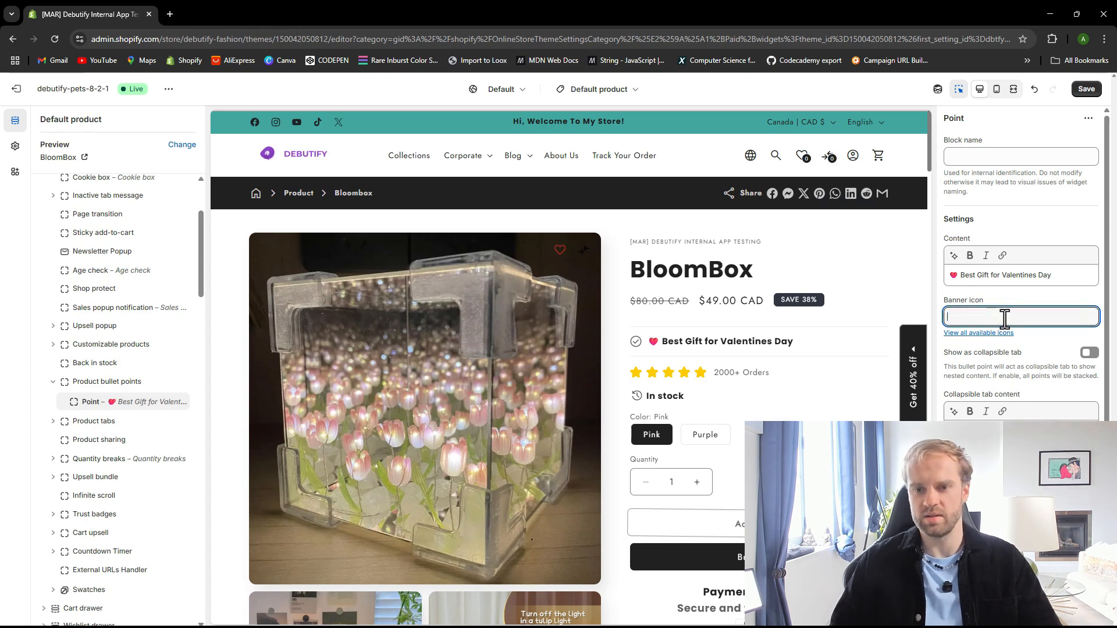
pyautogui.click(975, 301)
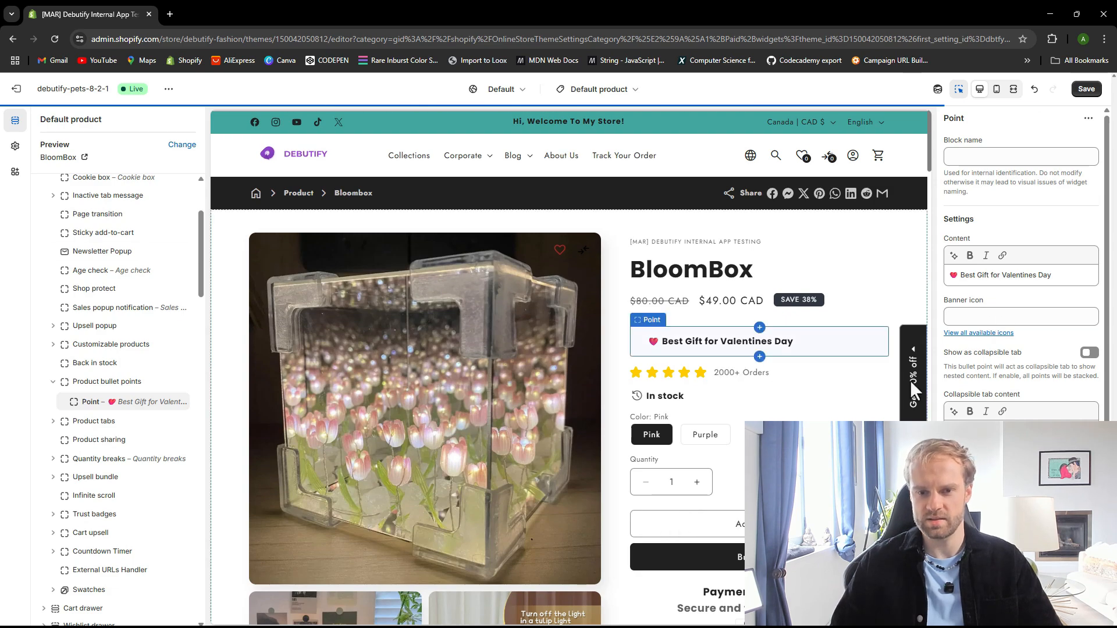
pyautogui.click(1085, 89)
# Set the Point's collapsible tab content to "Hello World!", turn on Show as collapsible tab, and save the theme
pyautogui.scroll(-1, 1035, 396)
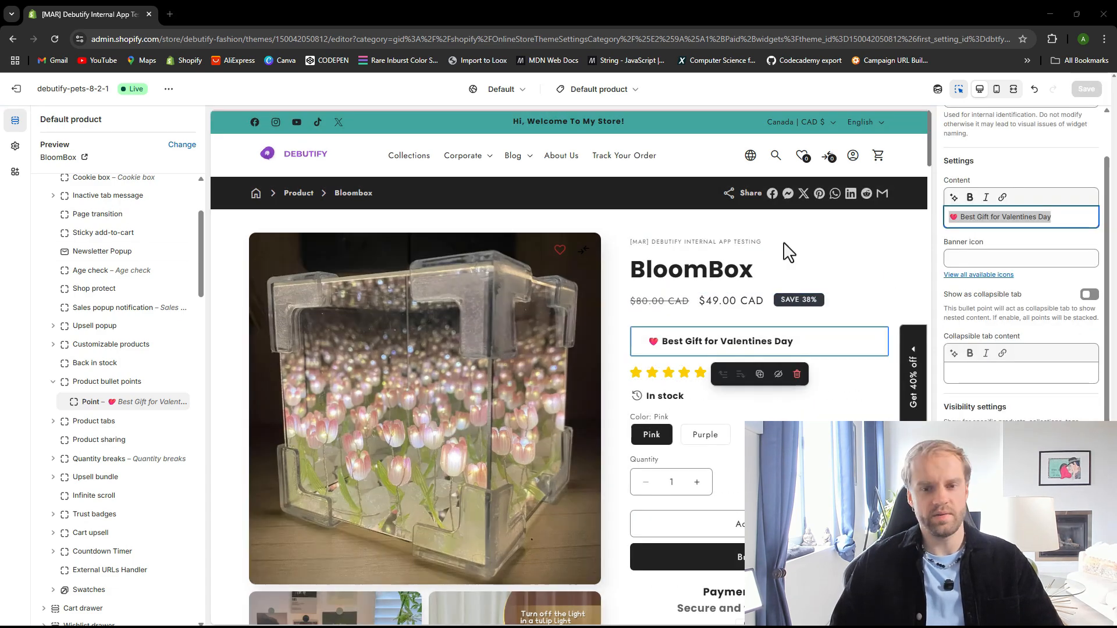
pyautogui.scroll(-1, 679, 310)
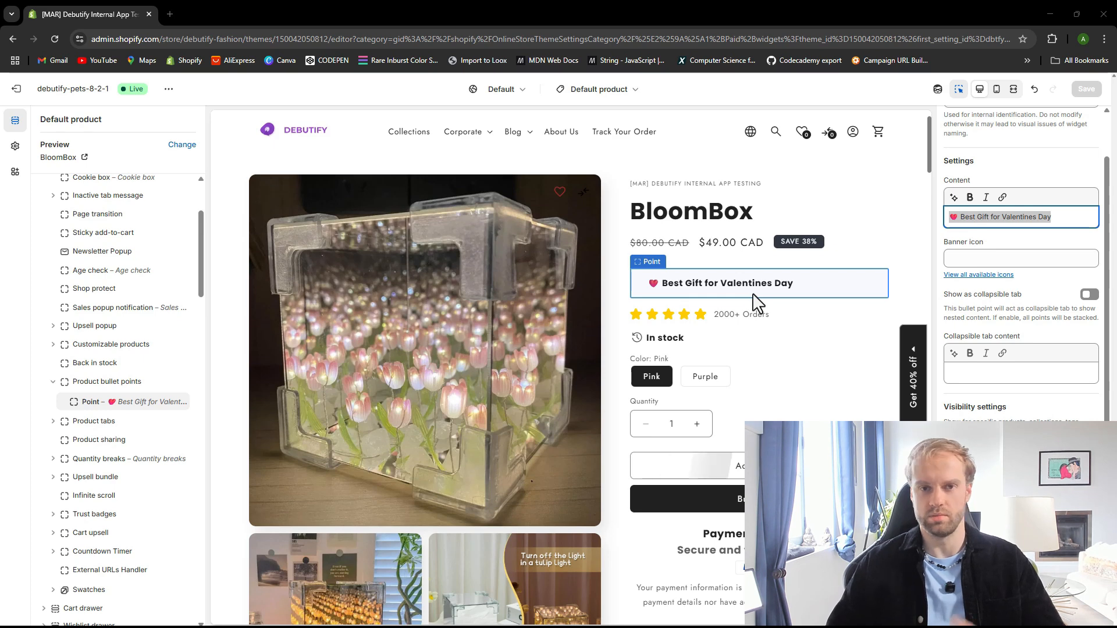
pyautogui.click(979, 376)
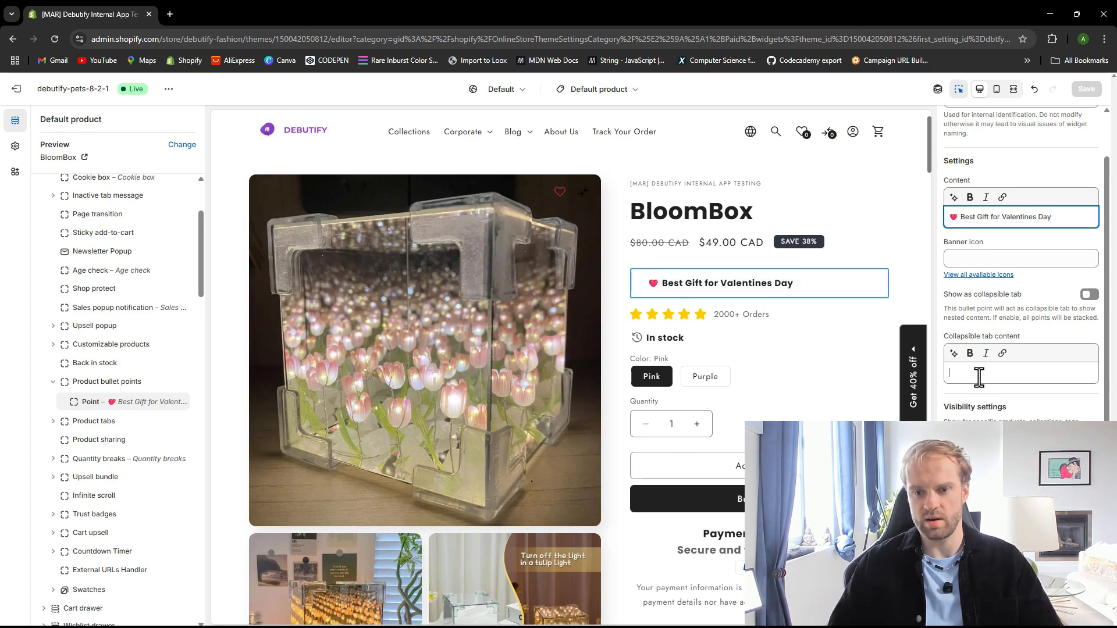
pyautogui.write('hell')
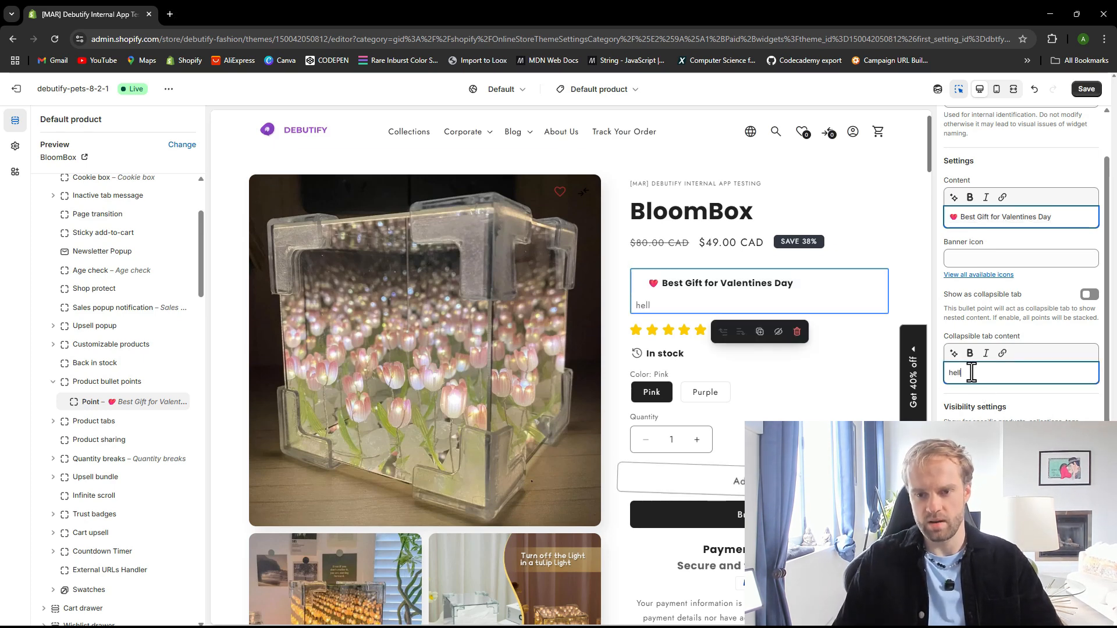
pyautogui.write('He')
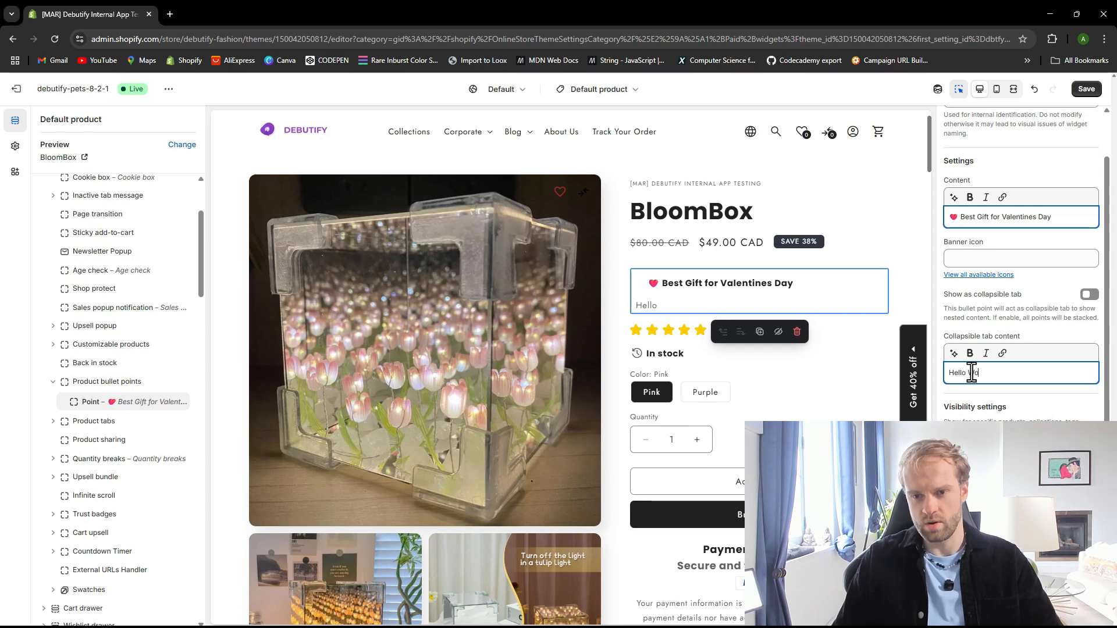
pyautogui.write('llo Workd')
pyautogui.press('BackSpace')
pyautogui.press('BackSpace')
pyautogui.write('ld!')
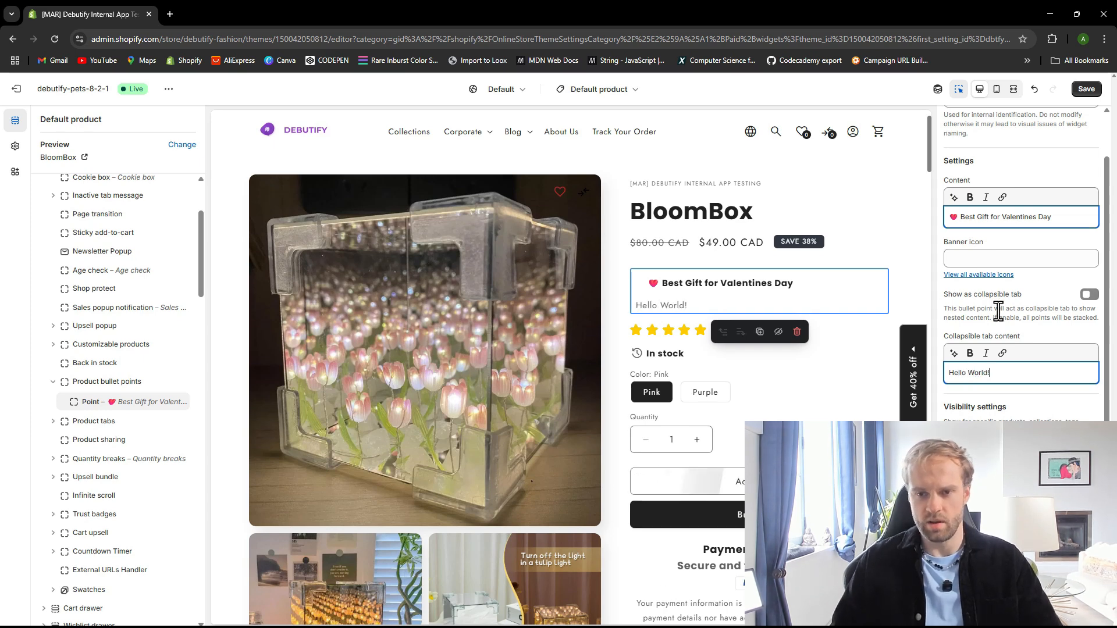
pyautogui.click(1089, 294)
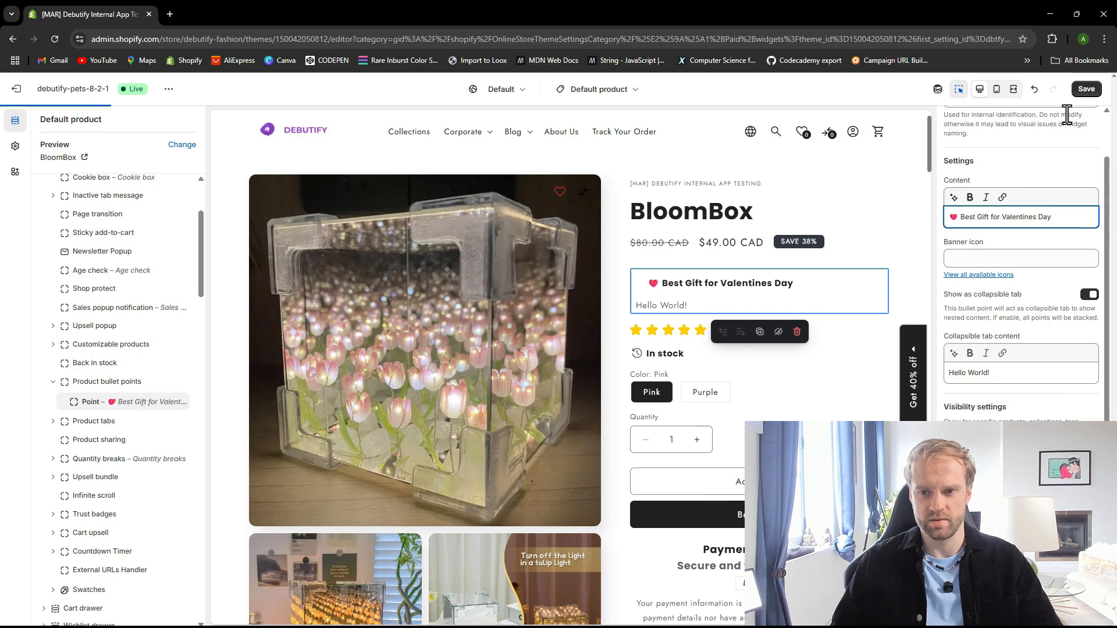
pyautogui.click(1086, 89)
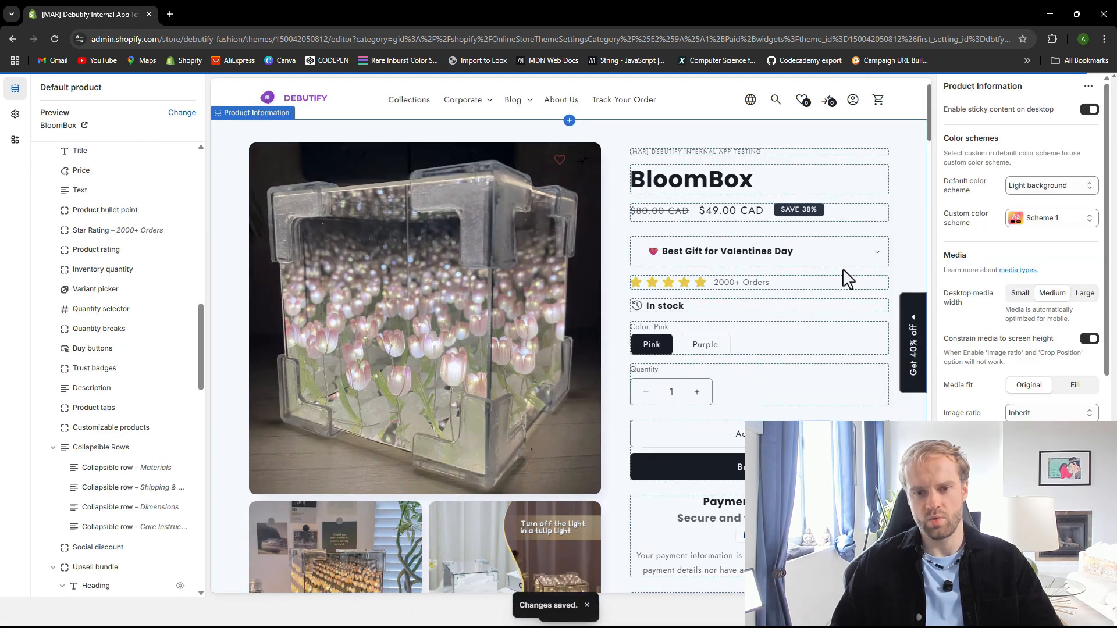
# Expand the "Best Gift for Valentines Day" bullet in the preview to check its collapsible content
pyautogui.click(822, 259)
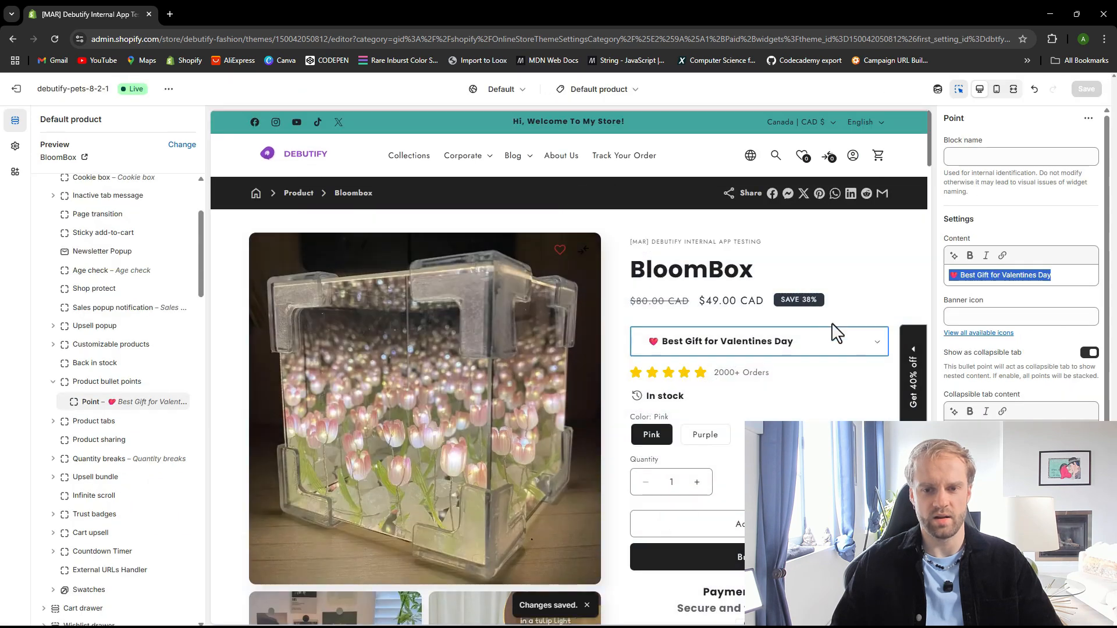
pyautogui.click(766, 348)
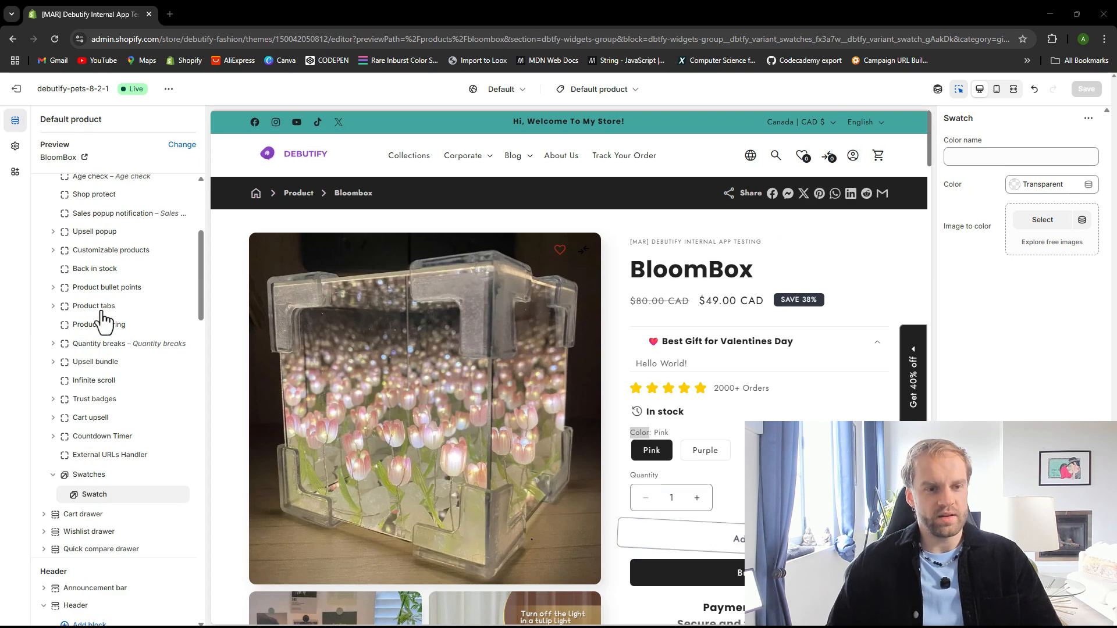
pyautogui.scroll(4, 104, 309)
pyautogui.scroll(-3, 117, 407)
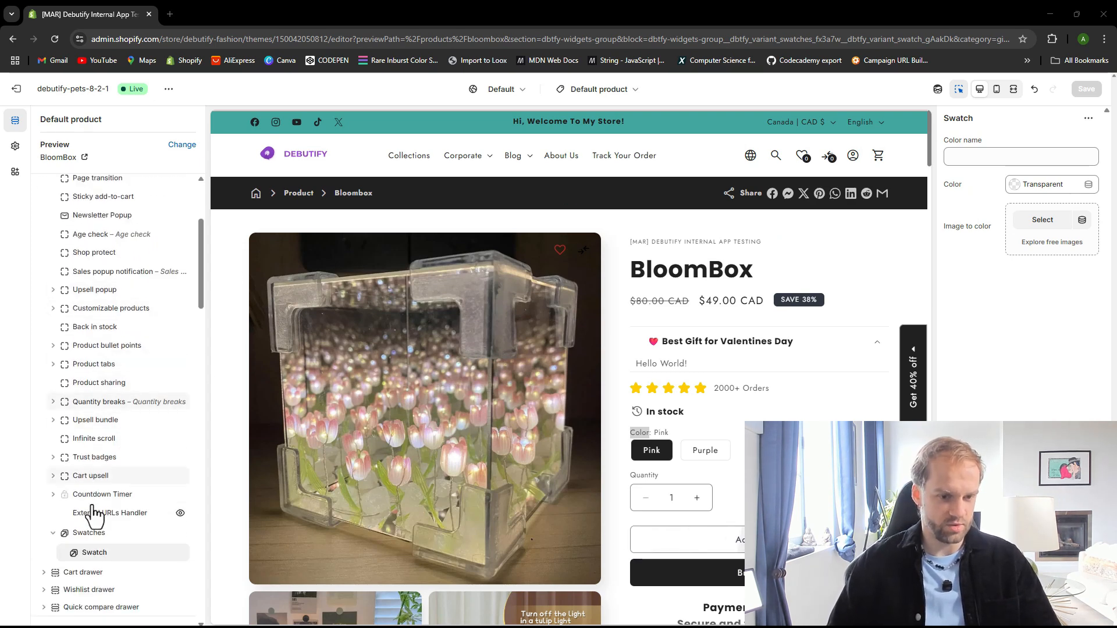
# Name the first Swatch block Pink, set its color to #FF7BD4, and save the theme
pyautogui.scroll(-1, 93, 483)
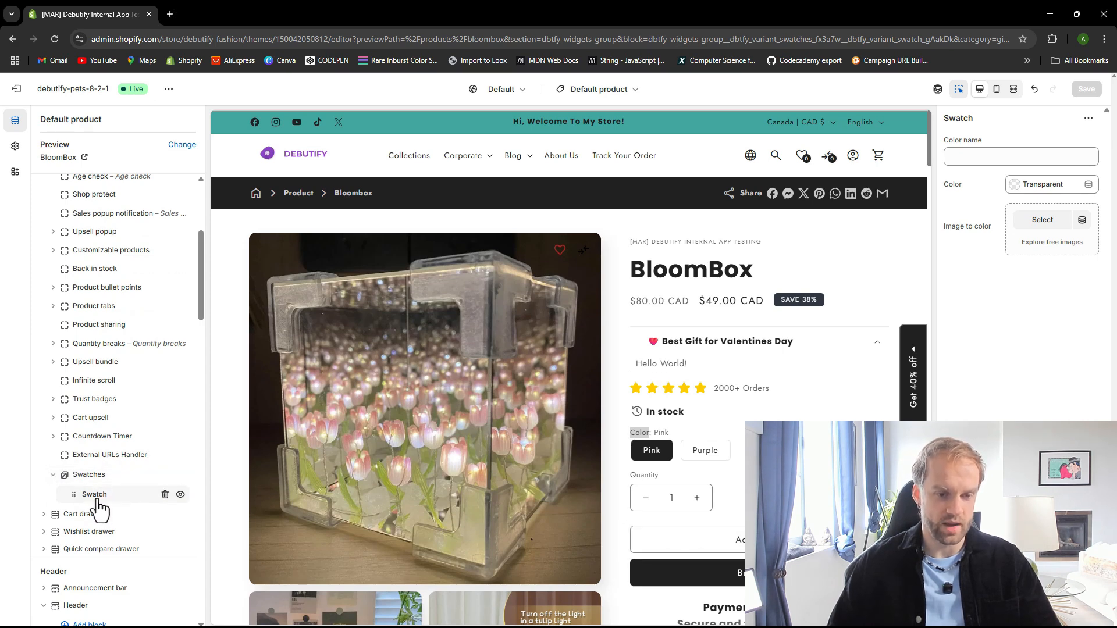
pyautogui.click(987, 157)
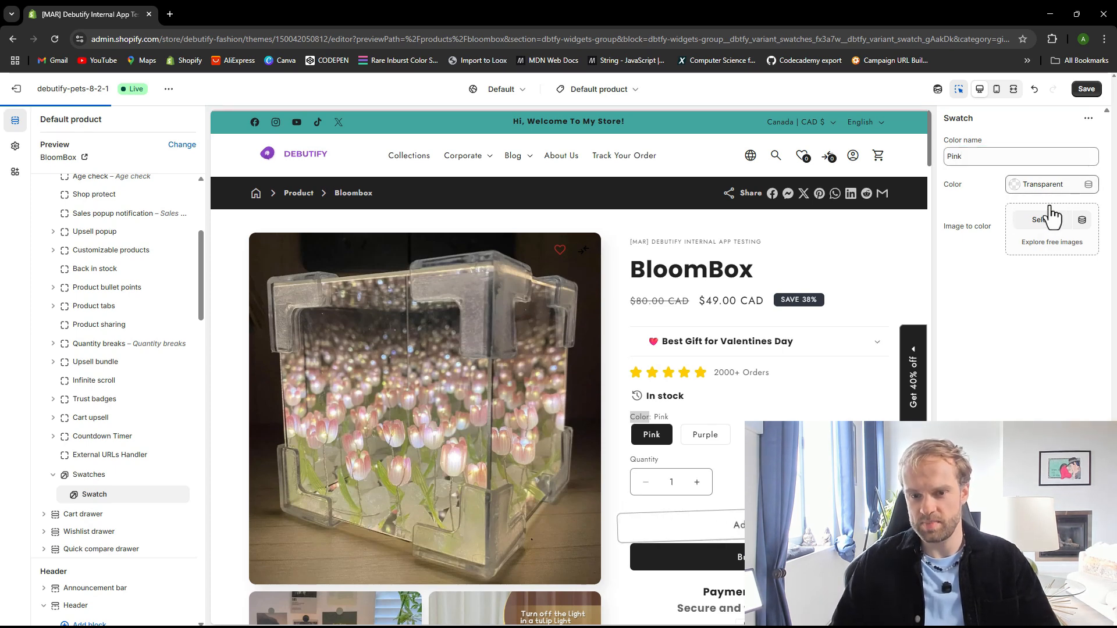
pyautogui.click(1052, 187)
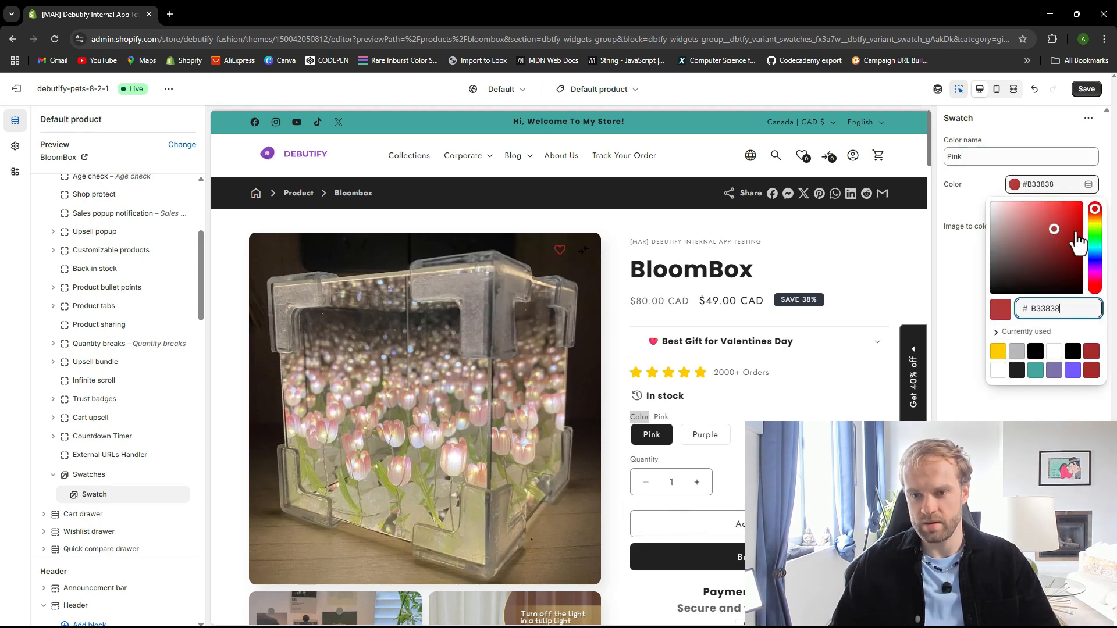
pyautogui.moveTo(1094, 217); pyautogui.dragTo(1098, 279)
pyautogui.moveTo(1060, 224); pyautogui.dragTo(1038, 199)
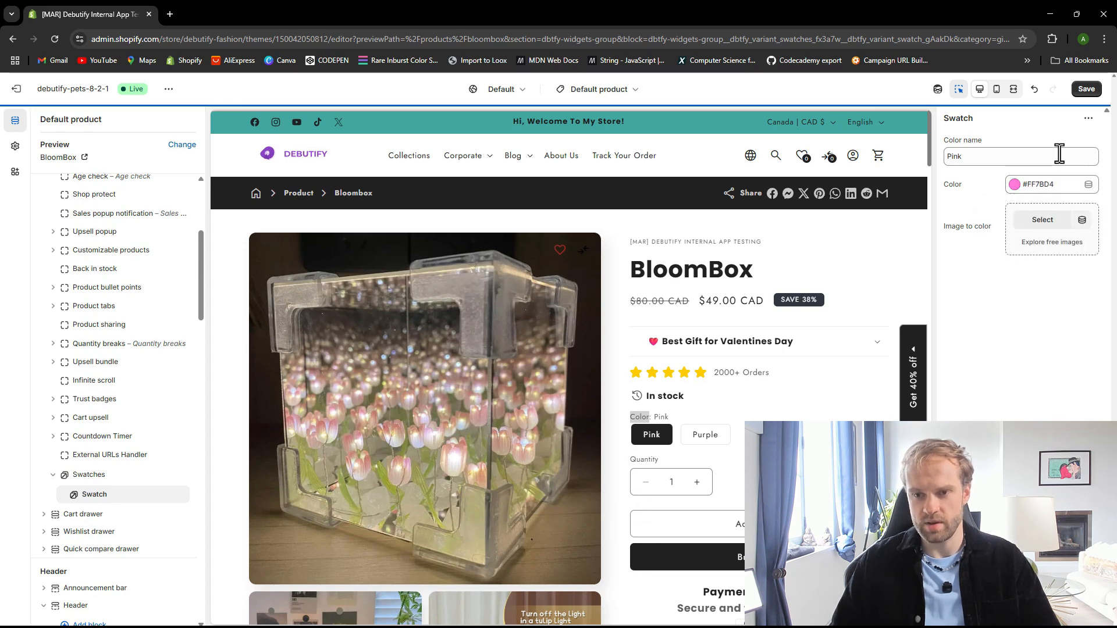
pyautogui.click(1086, 89)
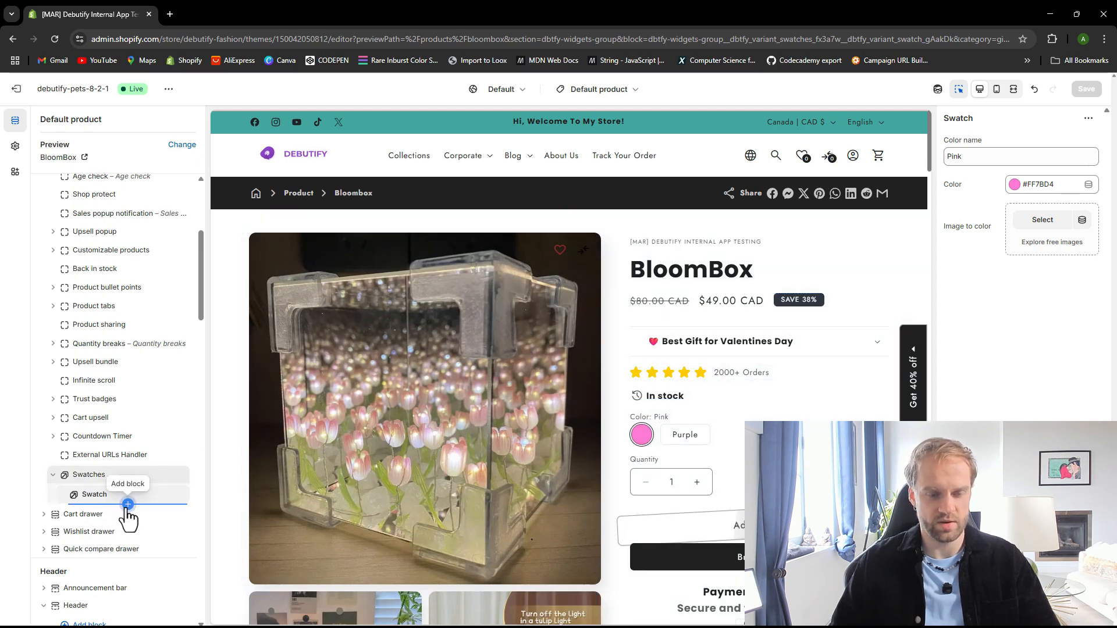
# Add a second Swatch block under Swatches and name it Purple
pyautogui.click(128, 505)
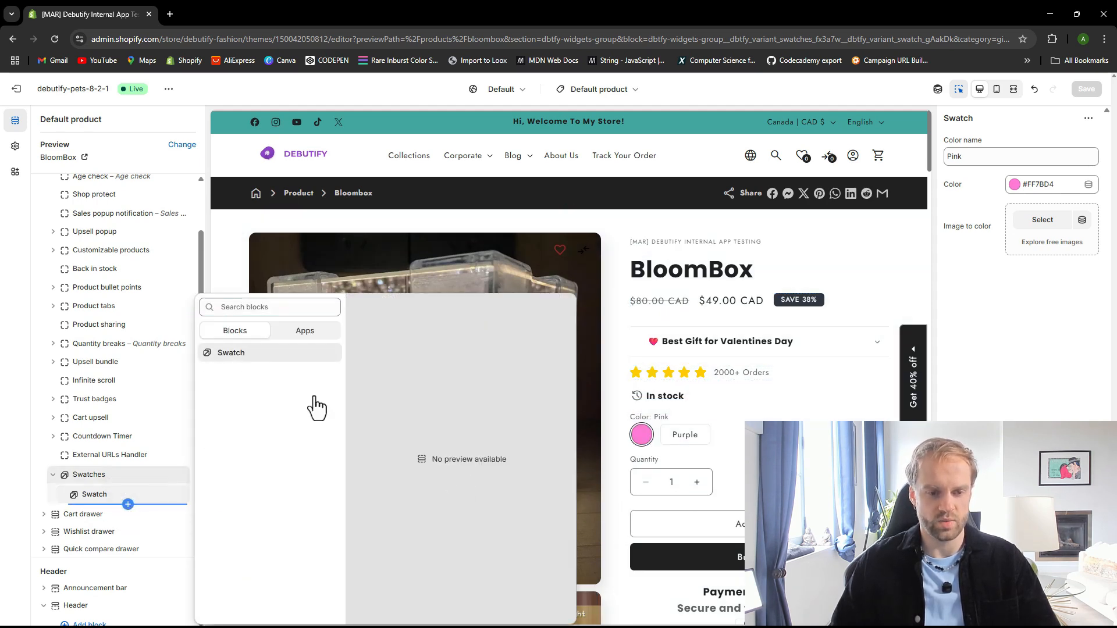
pyautogui.click(487, 351)
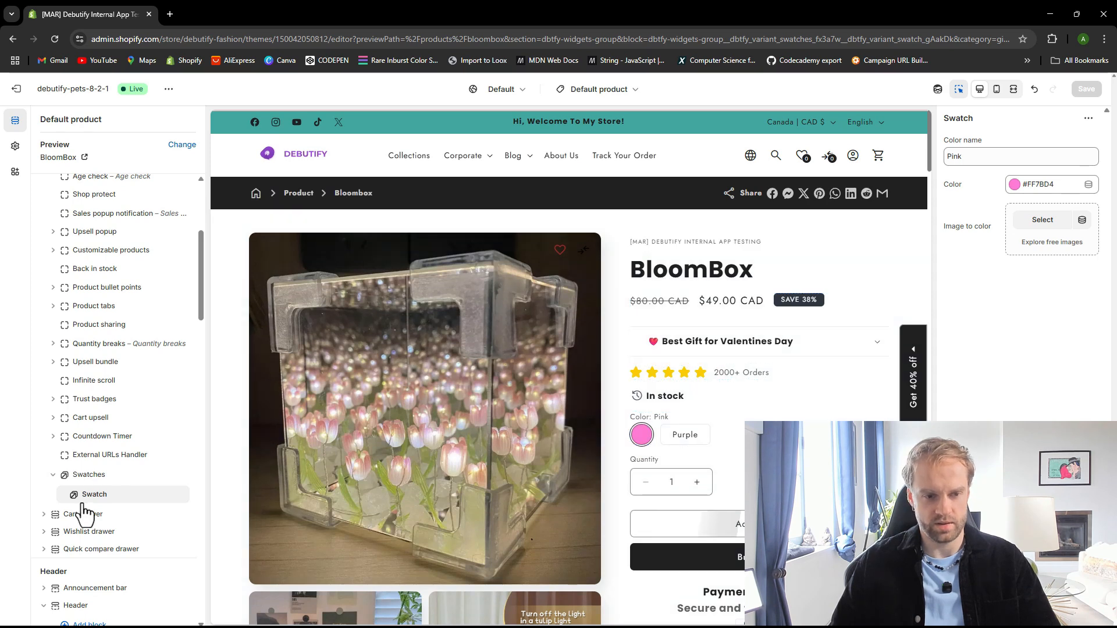
pyautogui.click(128, 504)
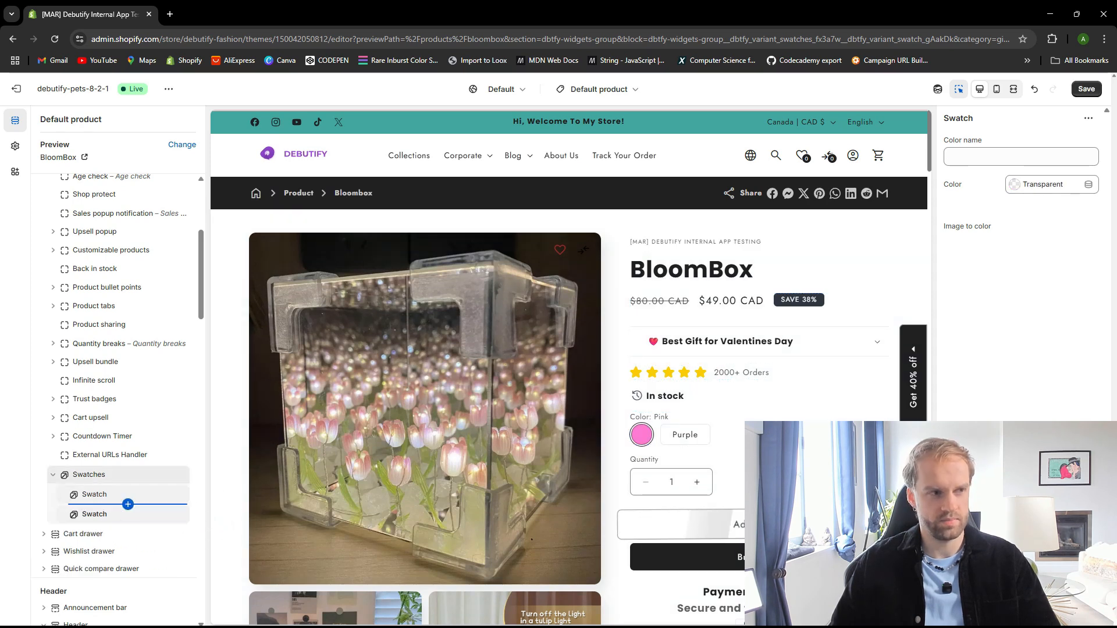
pyautogui.click(976, 158)
pyautogui.write('Purp')
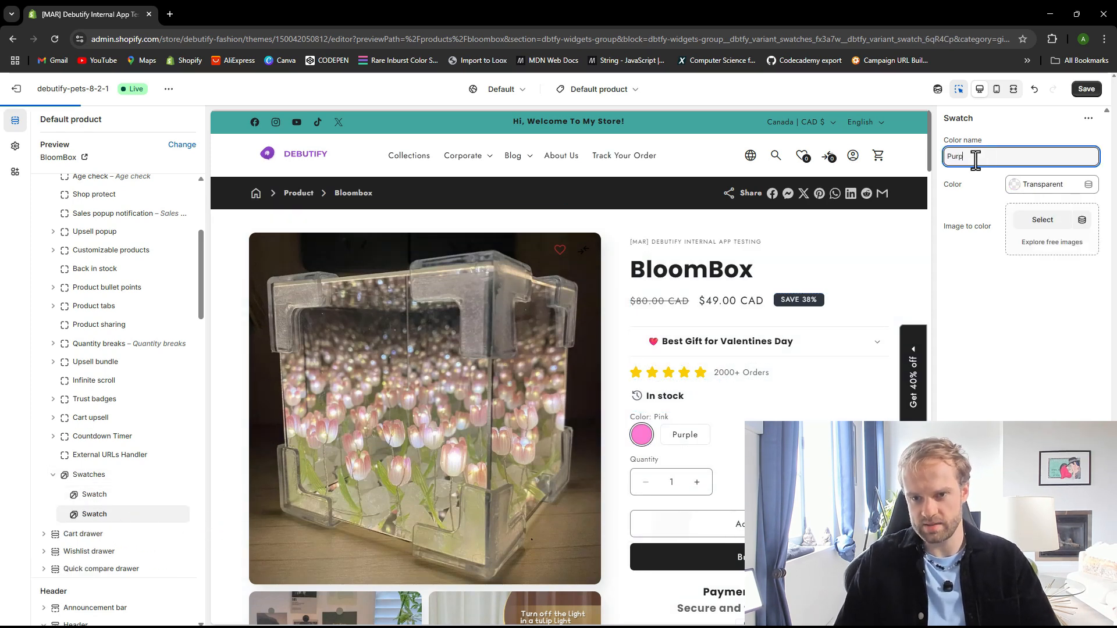
pyautogui.write('le')
# Set the Purple swatch's color to #BF3592 and save the theme
pyautogui.click(1041, 190)
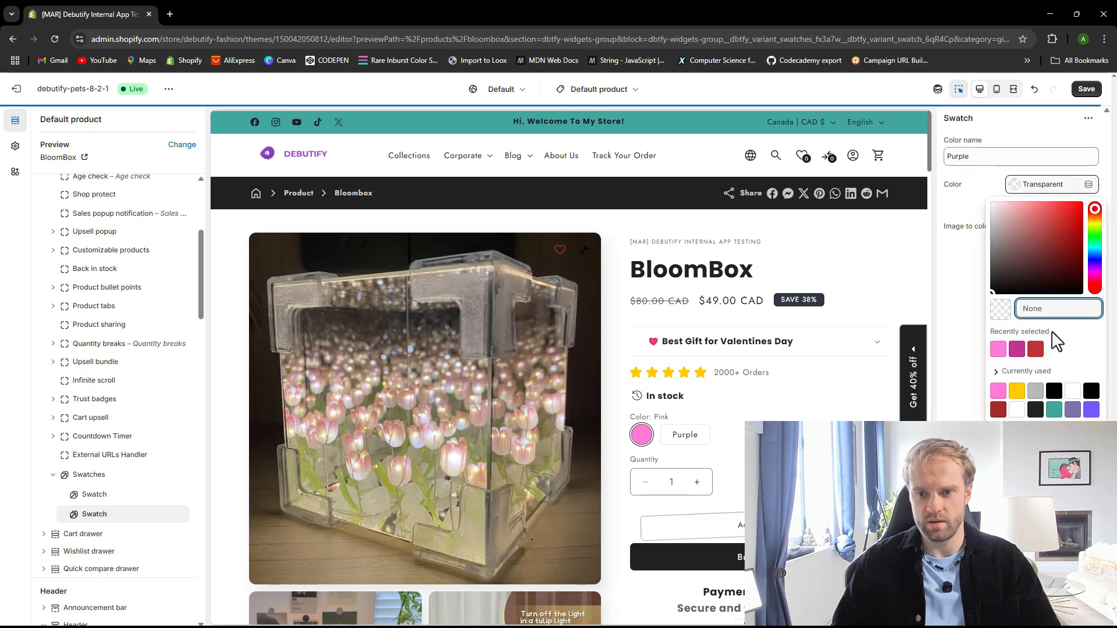
pyautogui.click(1017, 354)
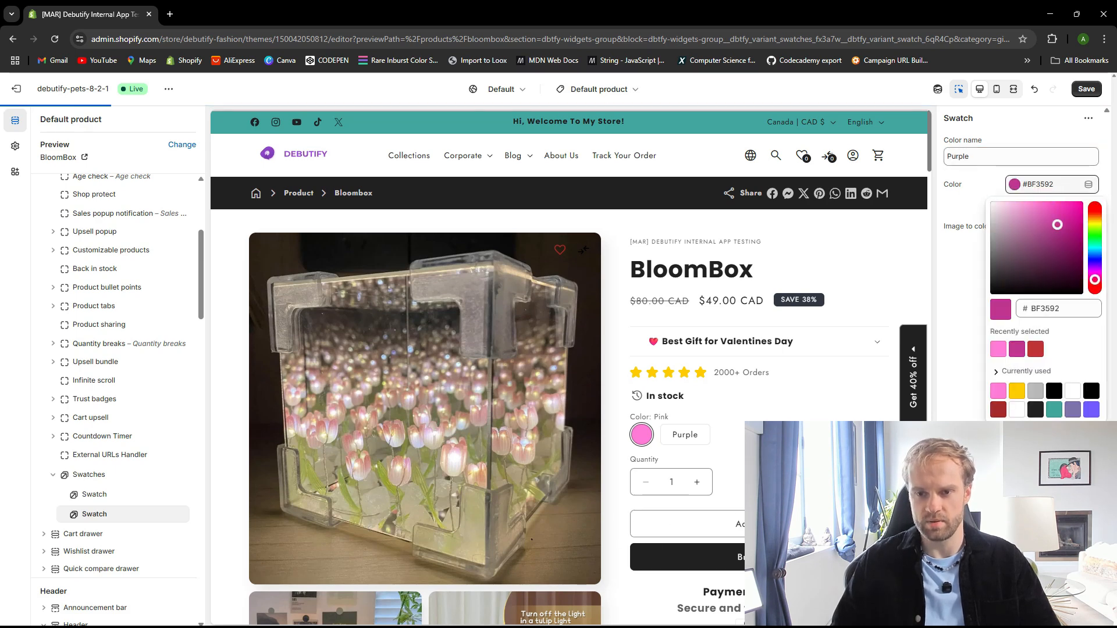
pyautogui.click(1036, 122)
pyautogui.click(1087, 89)
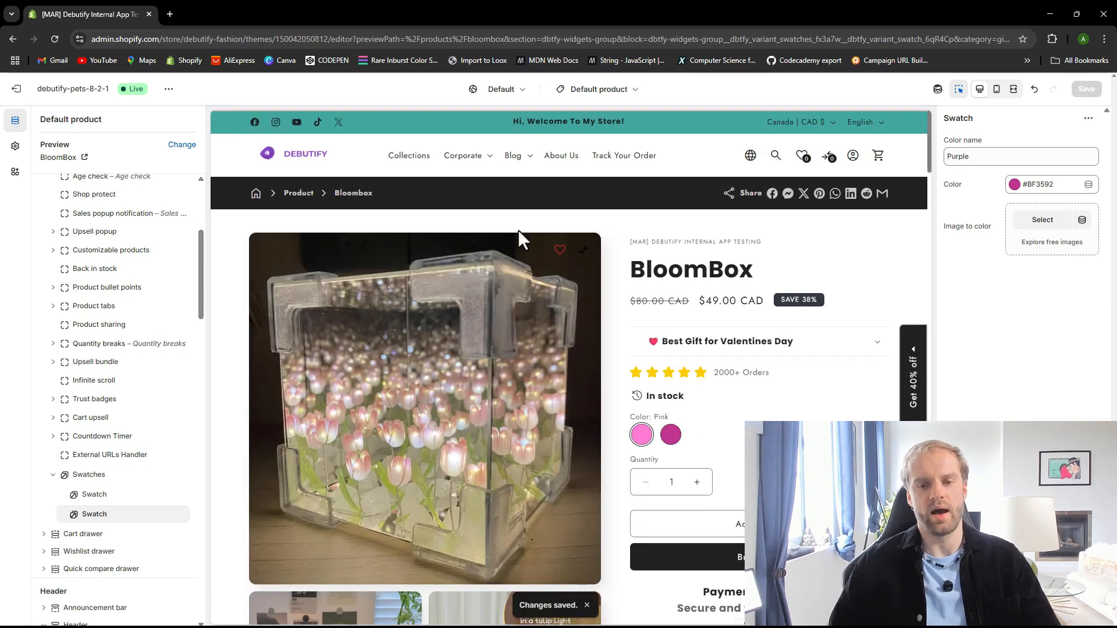
# In theme settings, change the Swatches option name to Colors and save the theme
pyautogui.scroll(-1, 669, 378)
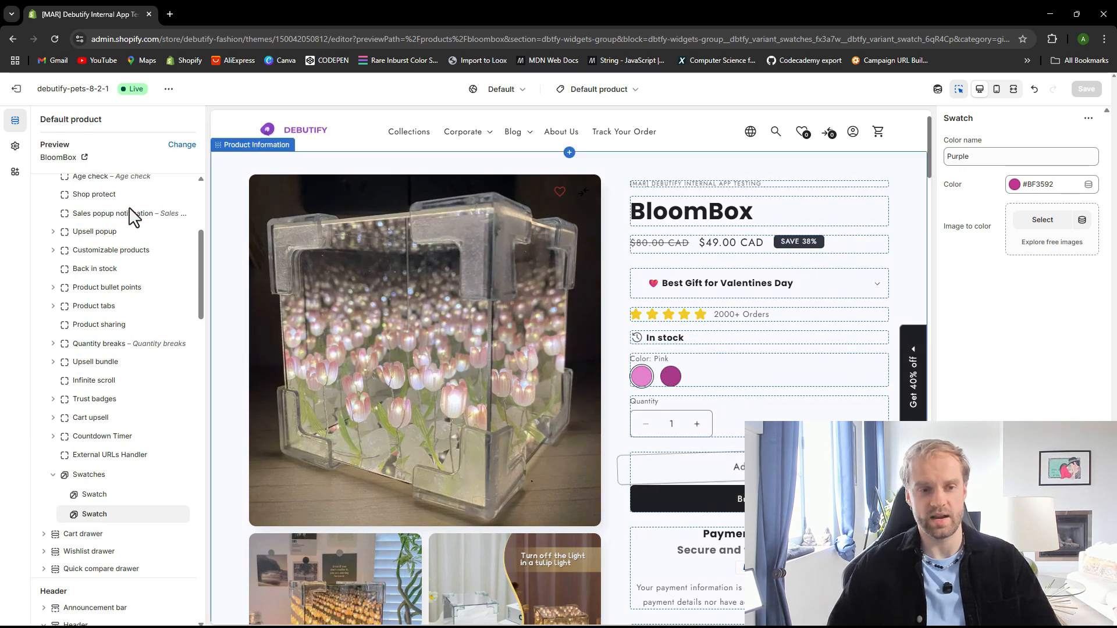
pyautogui.click(15, 147)
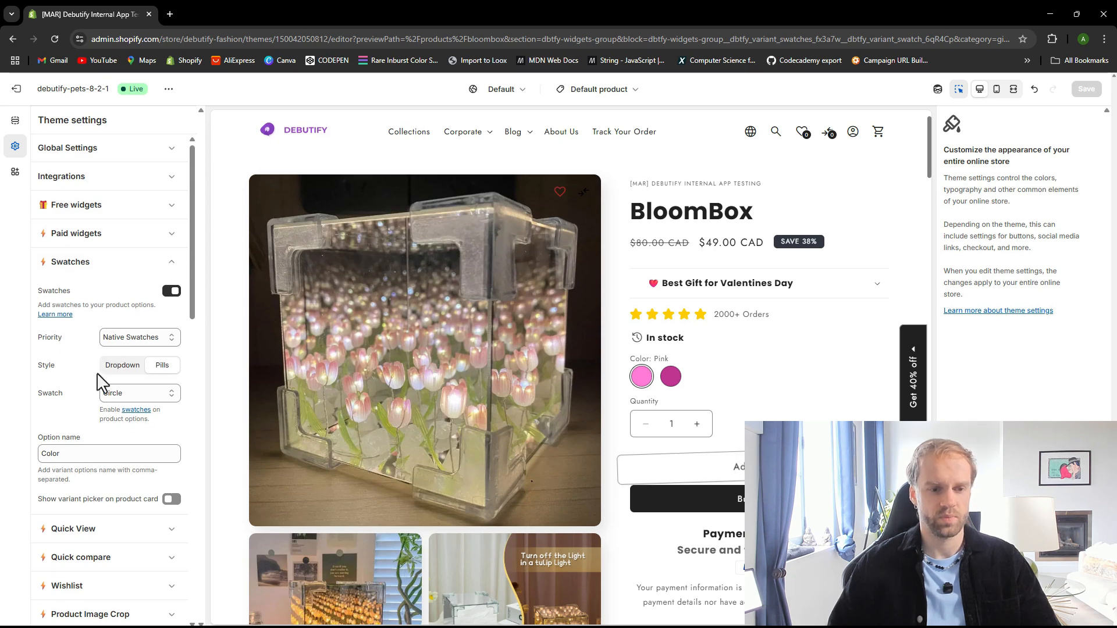
pyautogui.scroll(-1, 93, 387)
pyautogui.click(135, 397)
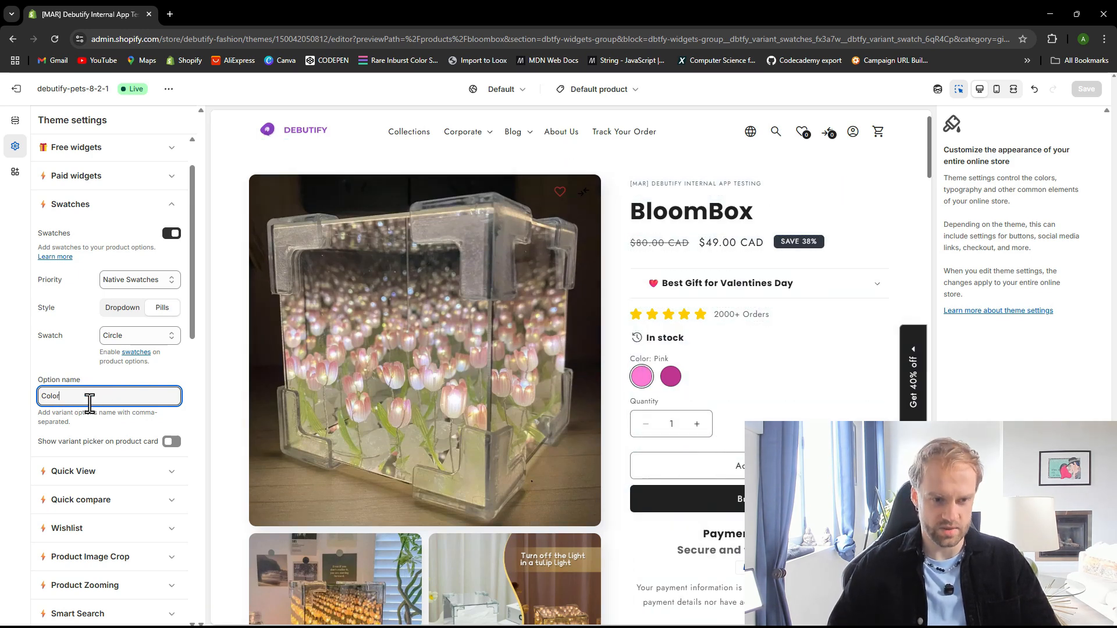
pyautogui.write('s')
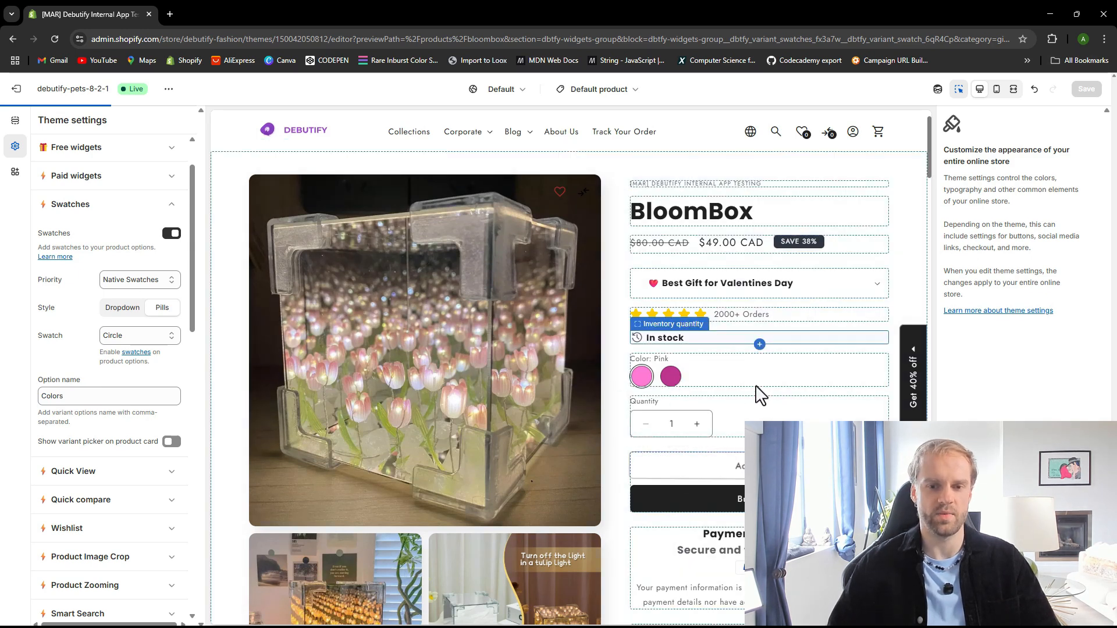
pyautogui.click(1087, 90)
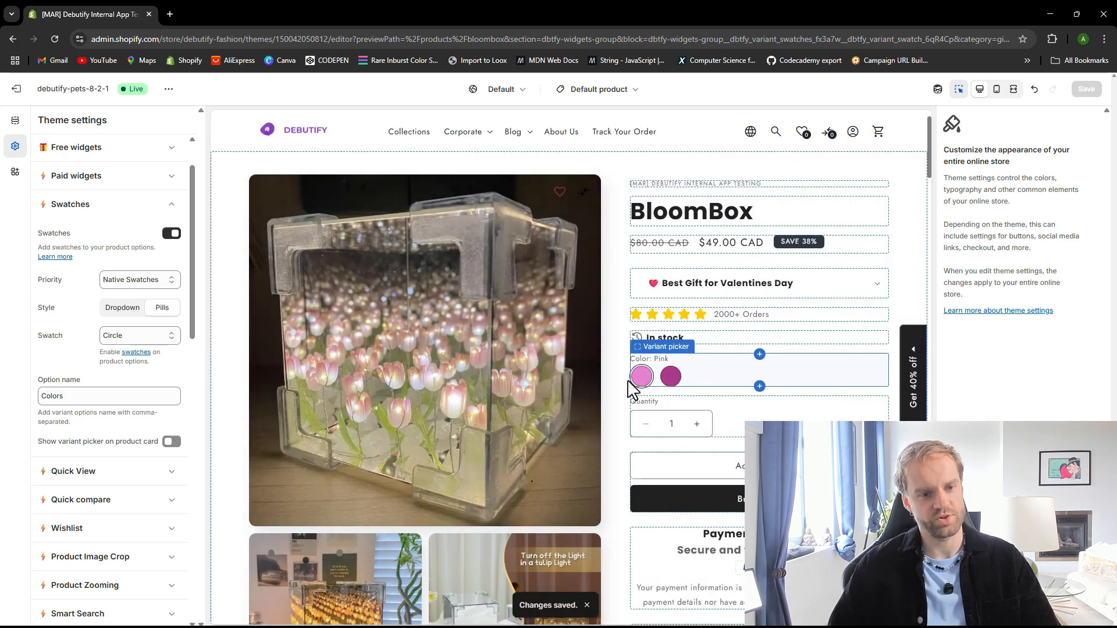
# Set the Swatches option name back to Color and save the theme
pyautogui.click(105, 397)
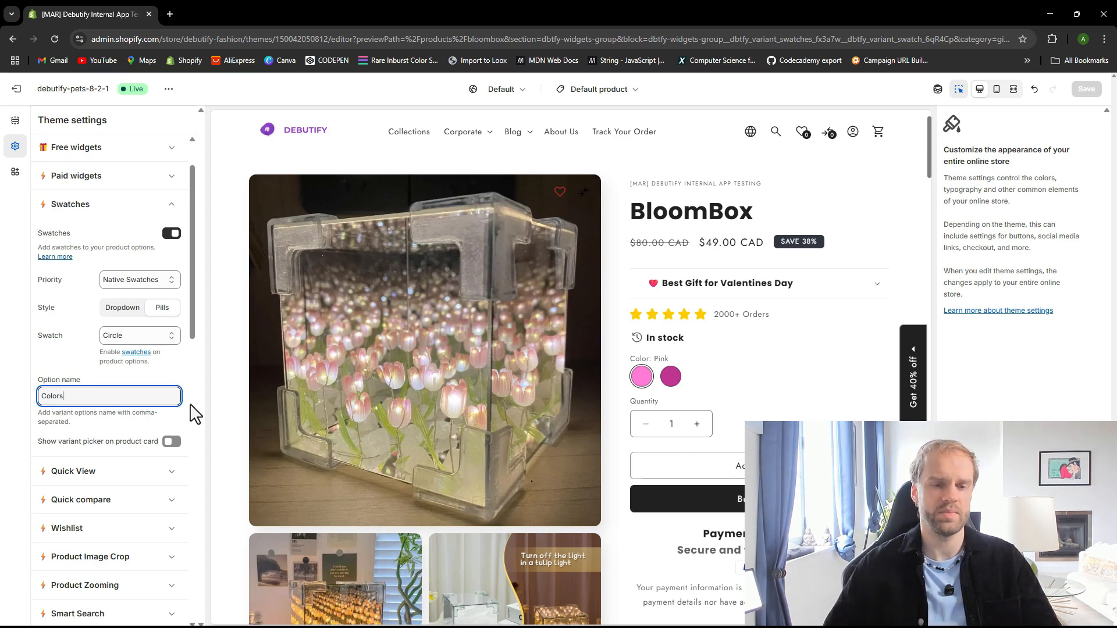
pyautogui.press('BackSpace')
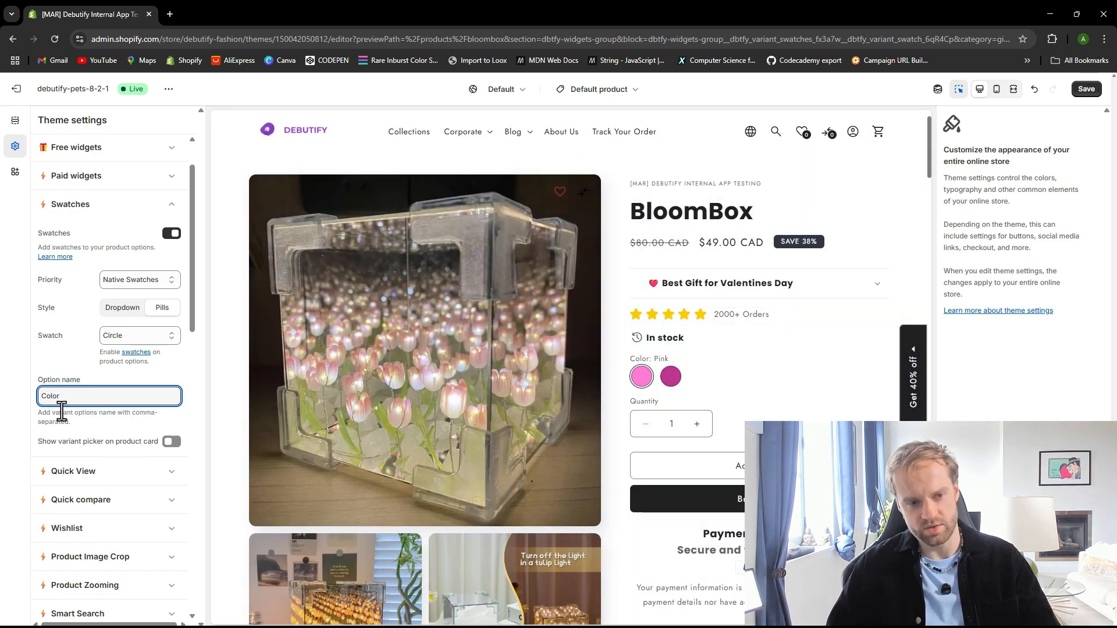
pyautogui.click(1087, 89)
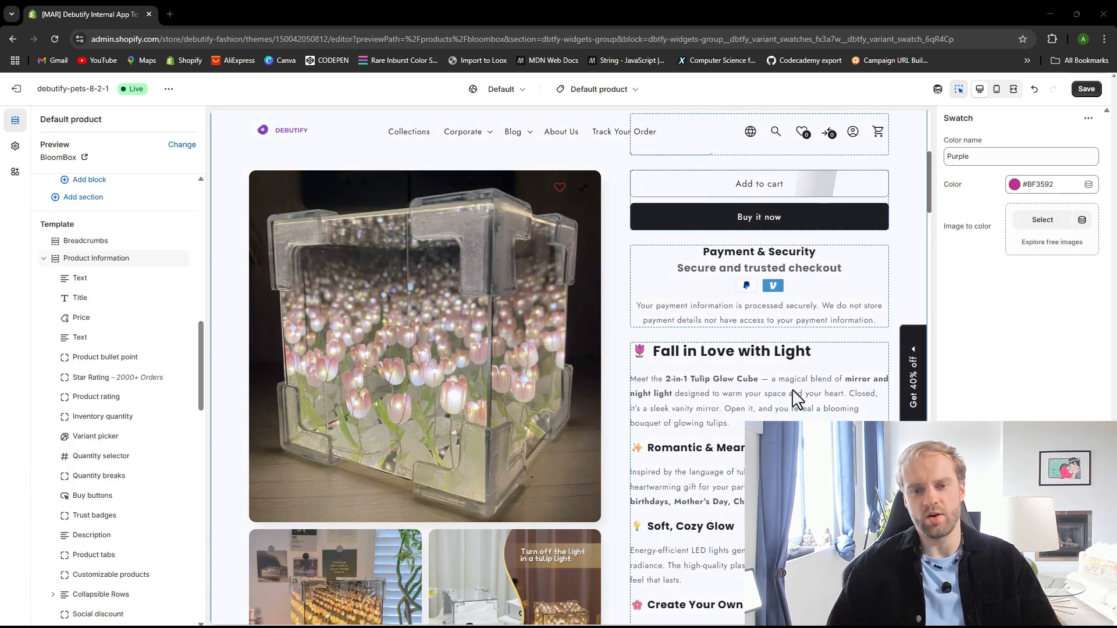
# Turn on Show as separate section for the product Description block, save, and review the product page
pyautogui.scroll(-1, 791, 392)
pyautogui.scroll(-2, 749, 415)
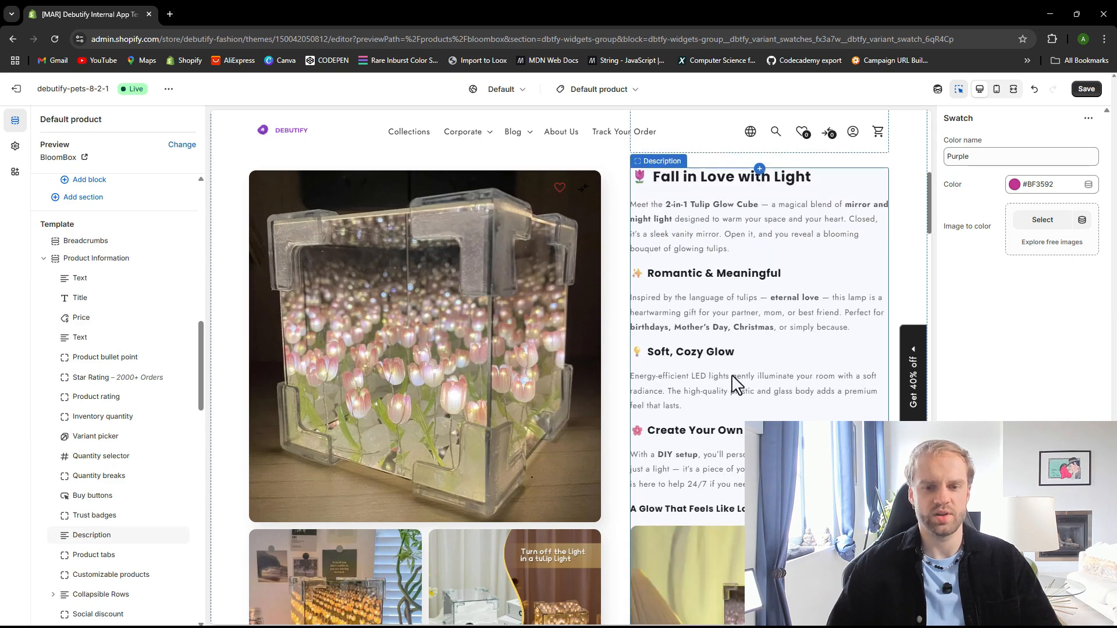
pyautogui.click(735, 384)
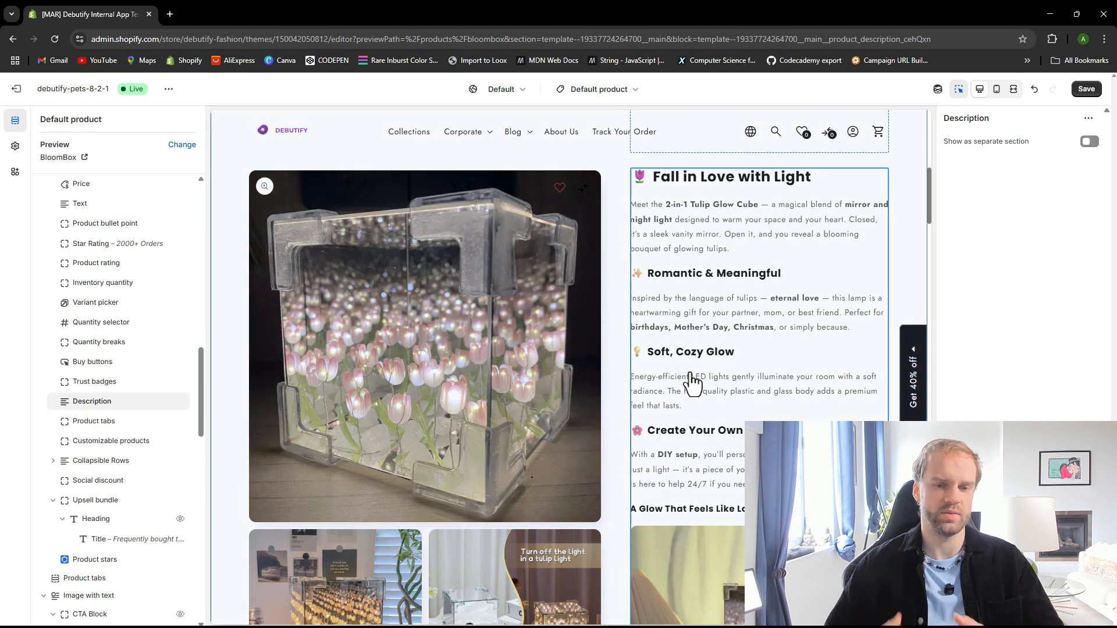
pyautogui.click(1089, 143)
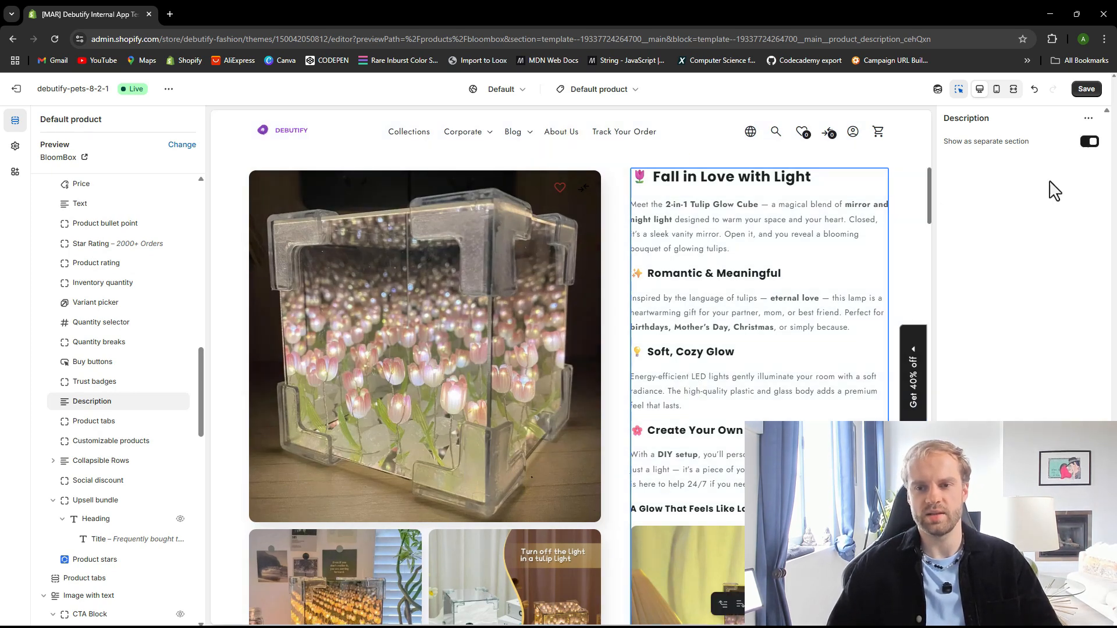
pyautogui.hotkey('ctrl', 's')
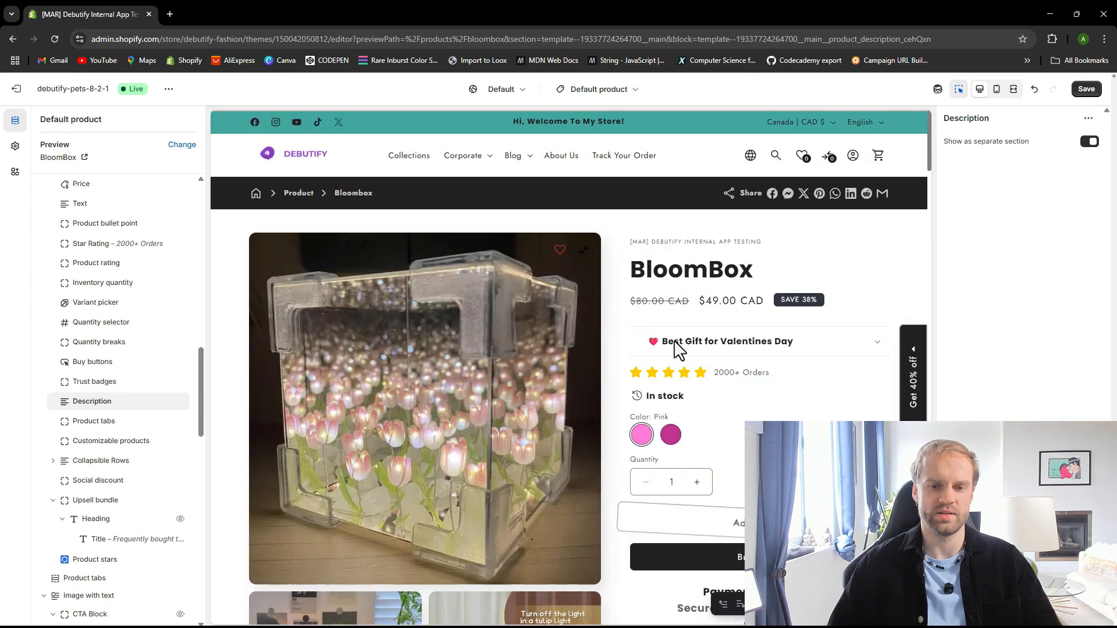
pyautogui.scroll(-2, 453, 386)
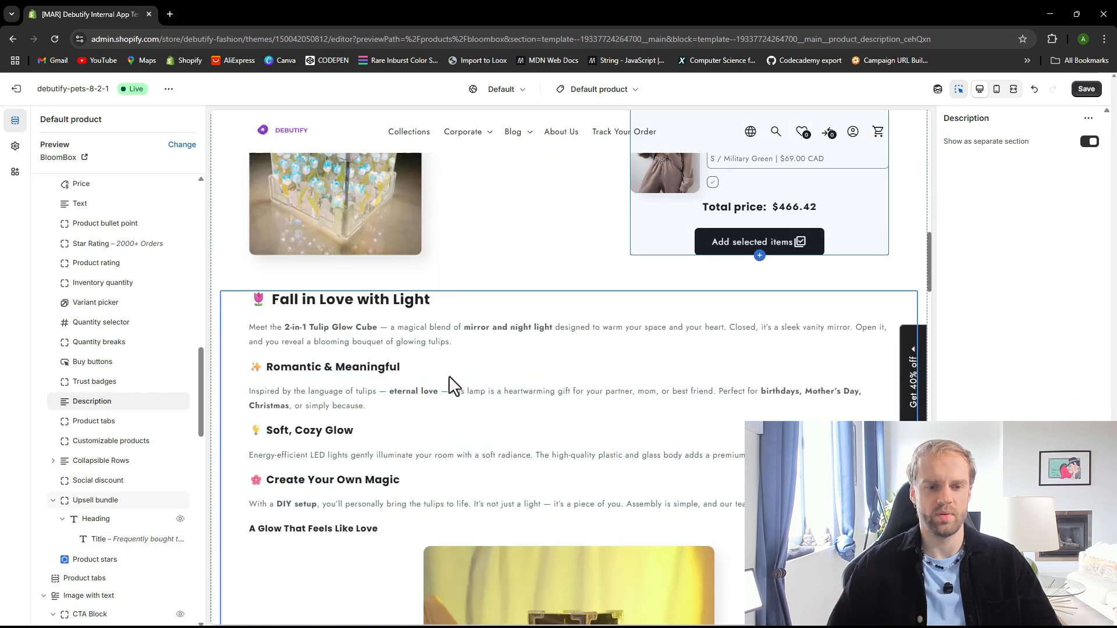
pyautogui.scroll(-6, 455, 399)
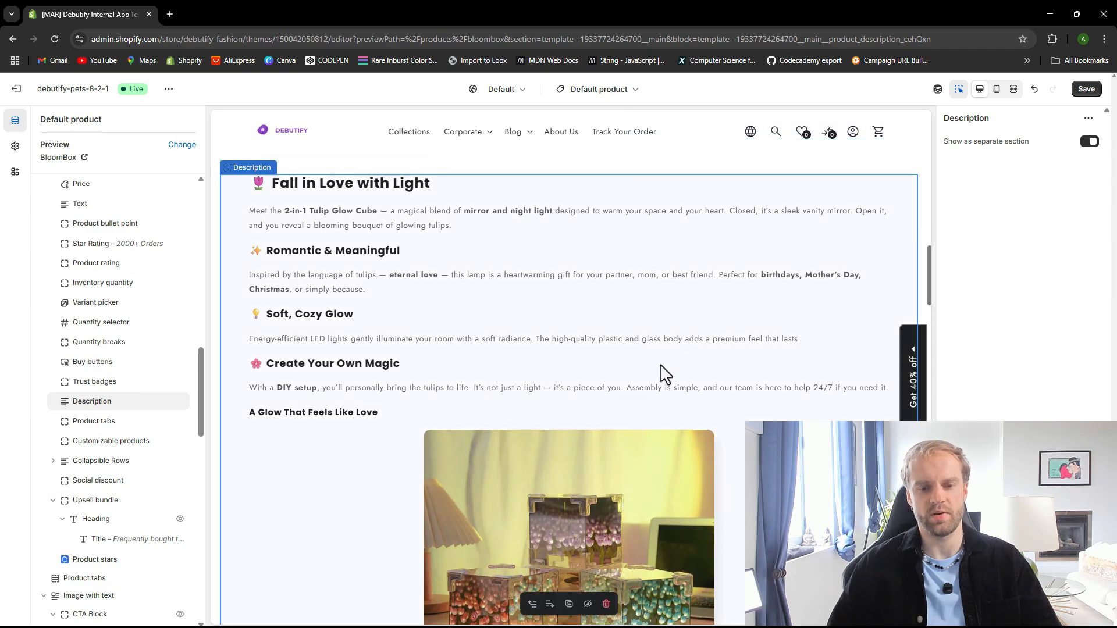
pyautogui.scroll(-15, 635, 372)
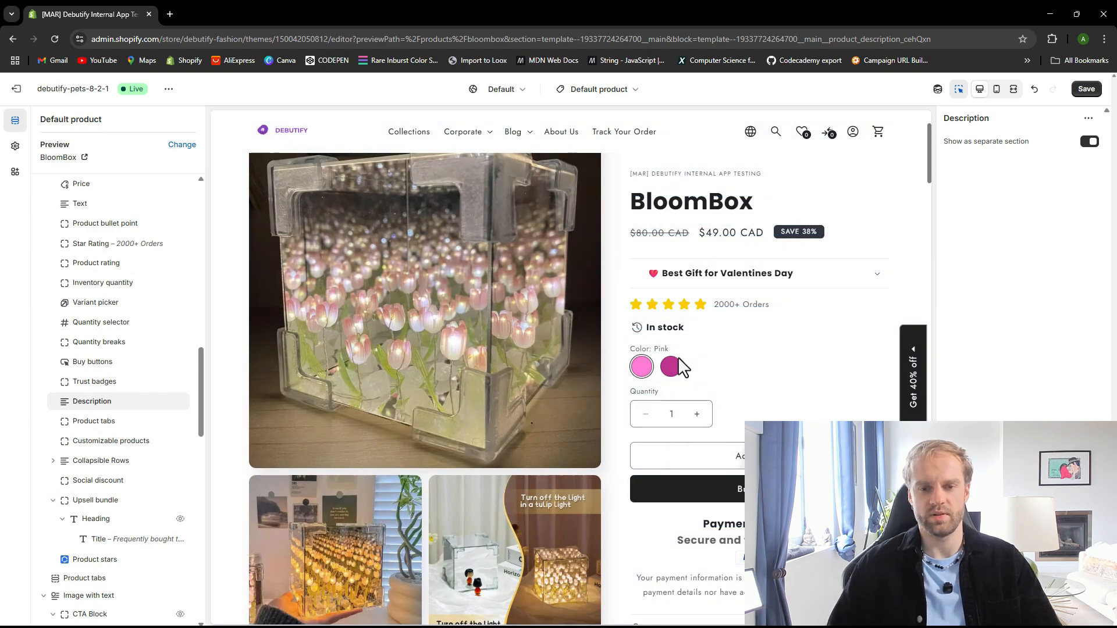
pyautogui.scroll(-4, 678, 366)
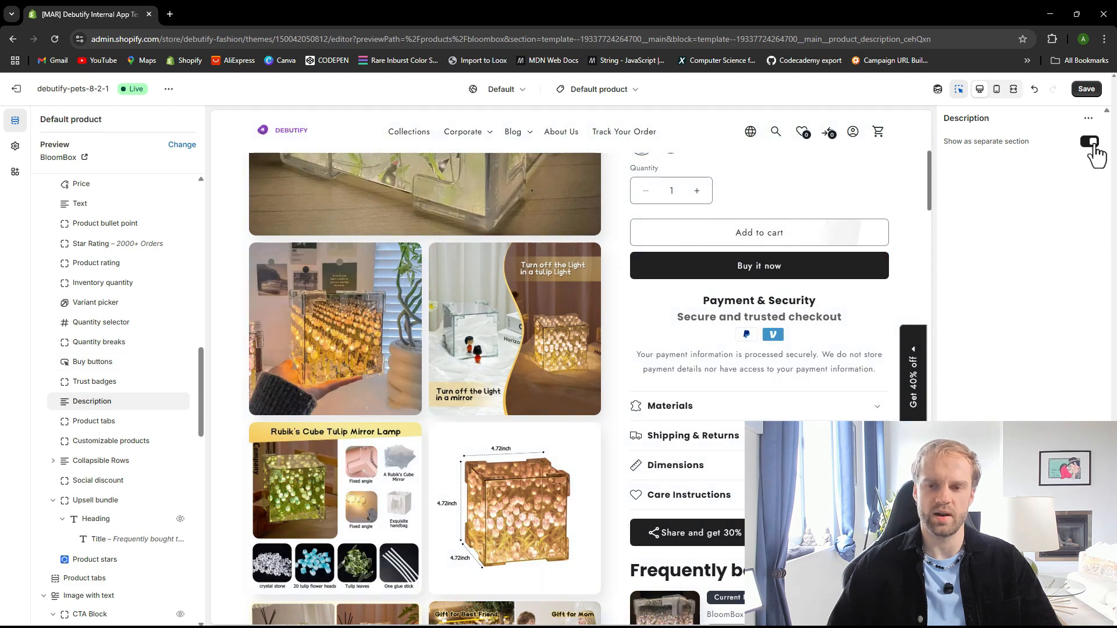
# Turn off Show as separate section for the Description block and save the theme
pyautogui.click(1090, 142)
pyautogui.scroll(-6, 608, 379)
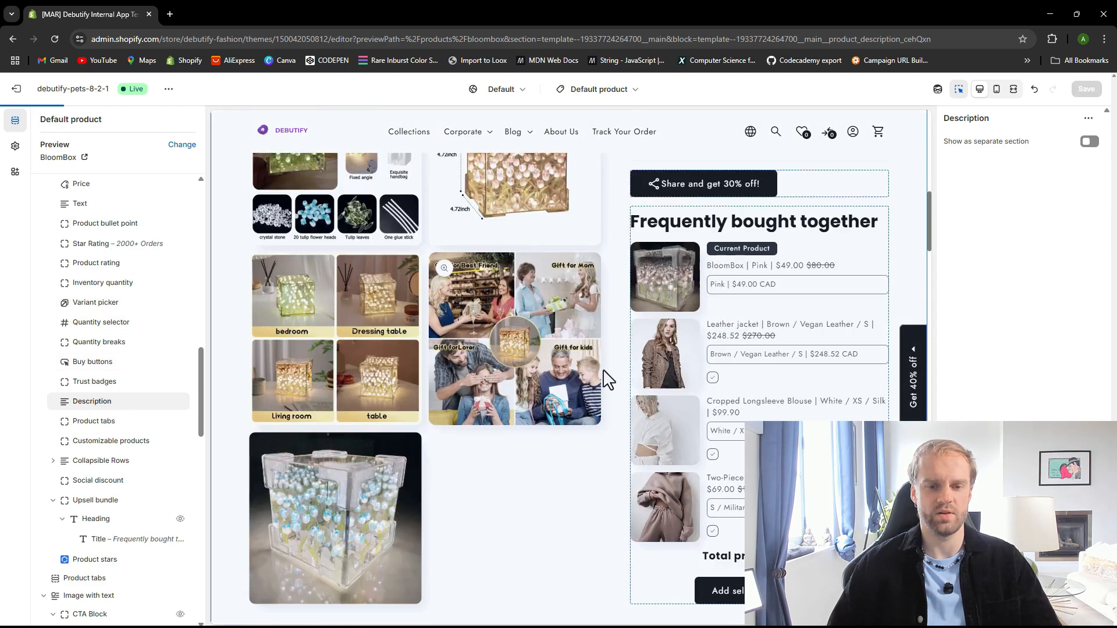
pyautogui.scroll(-7, 608, 379)
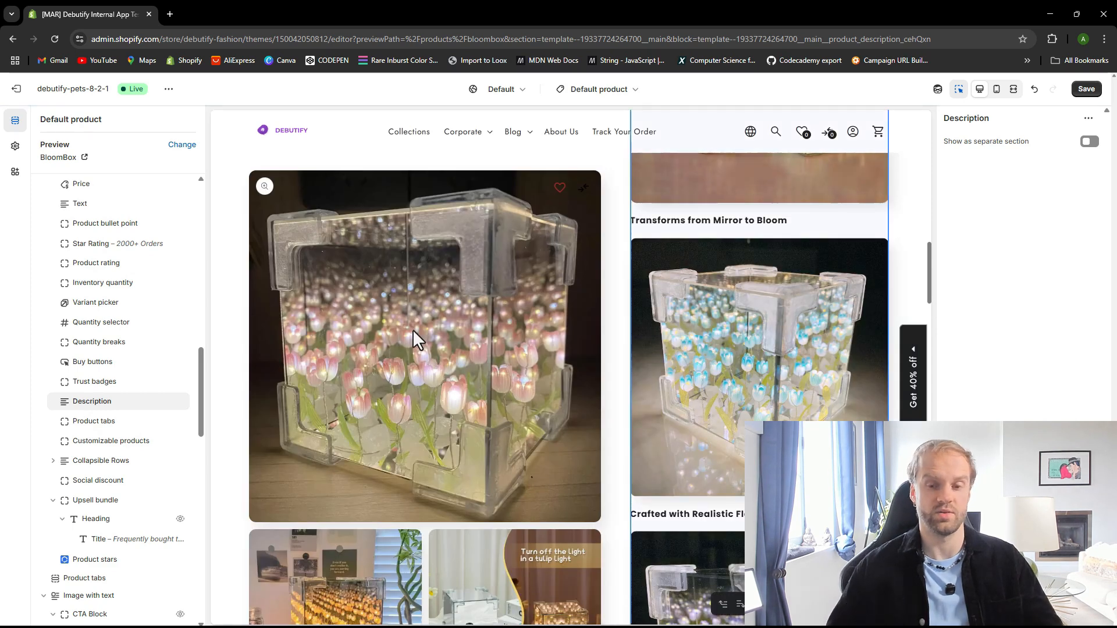
pyautogui.scroll(6, 724, 304)
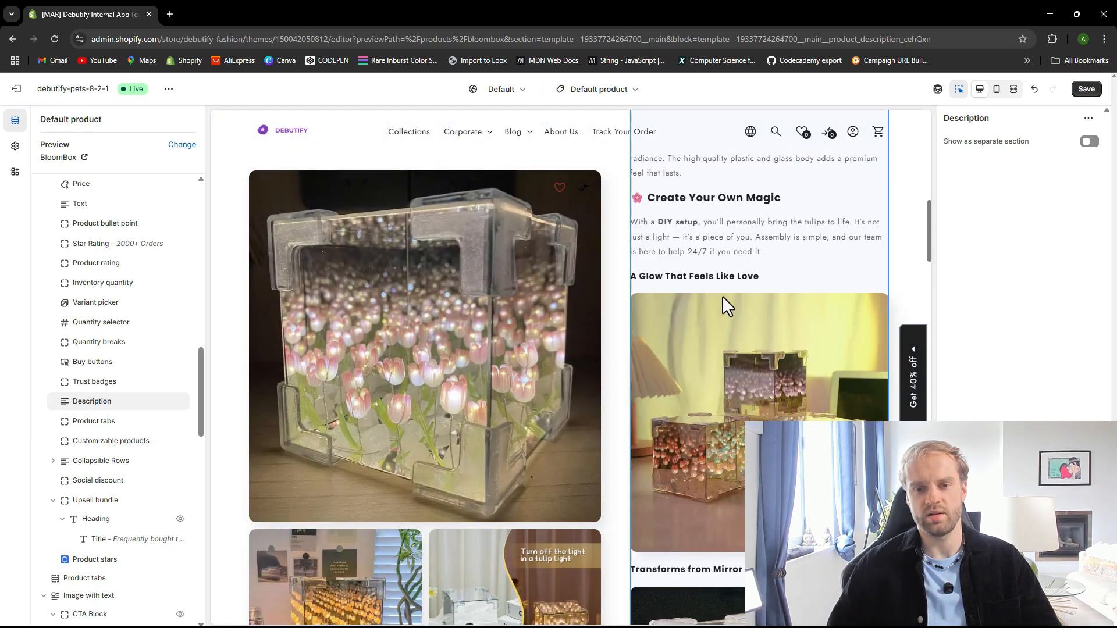
pyautogui.click(1086, 89)
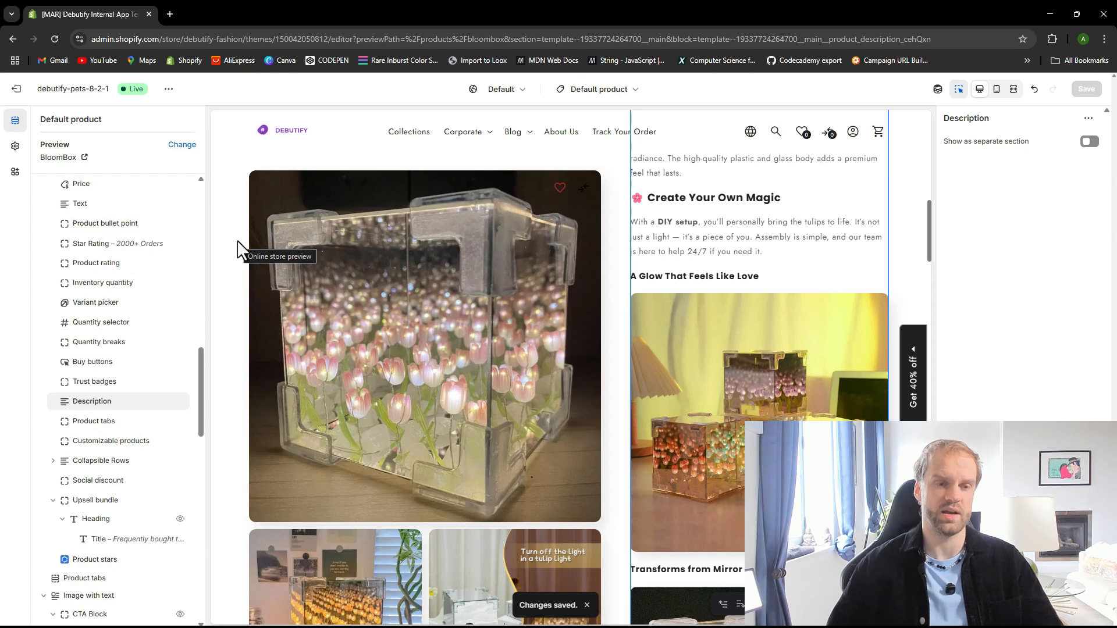
# Exit the theme editor and open the BloomBox product from the admin products list
pyautogui.click(18, 89)
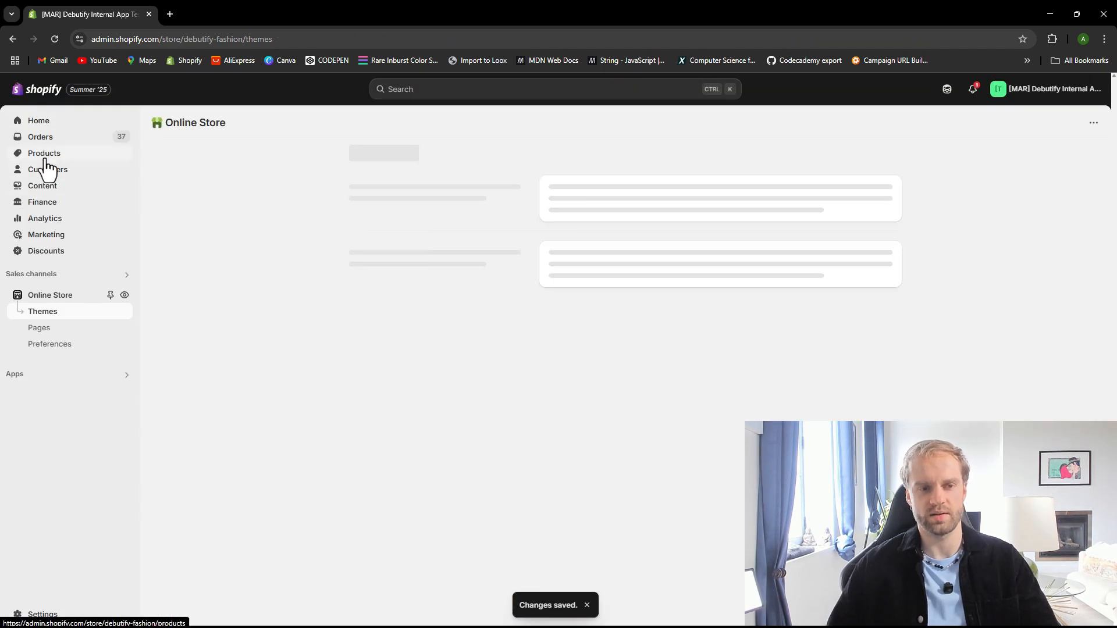
pyautogui.click(41, 153)
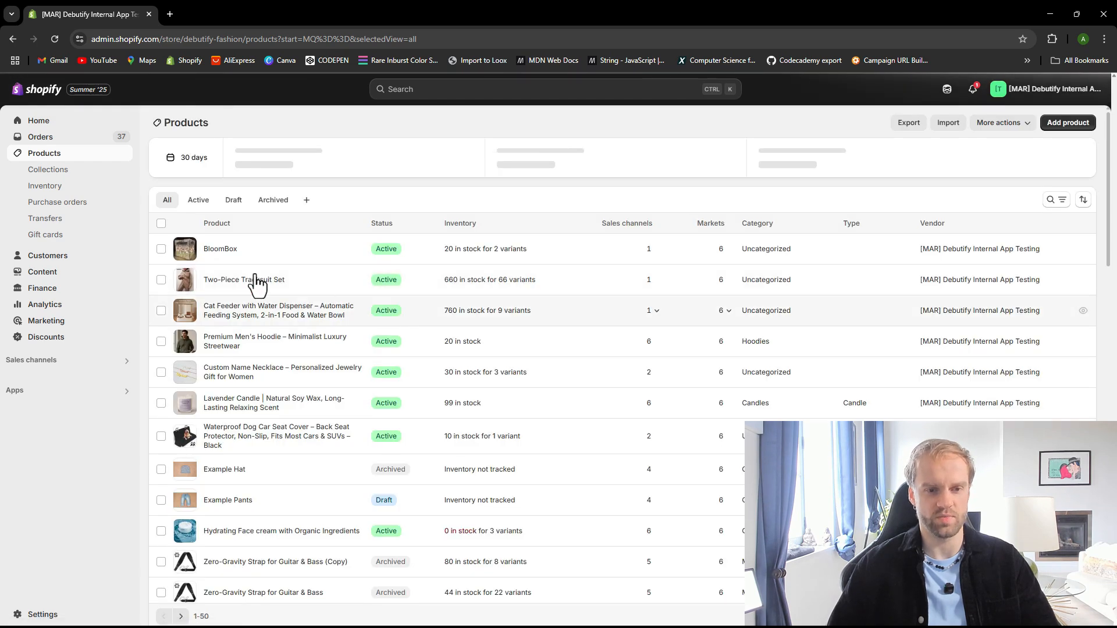
pyautogui.click(199, 260)
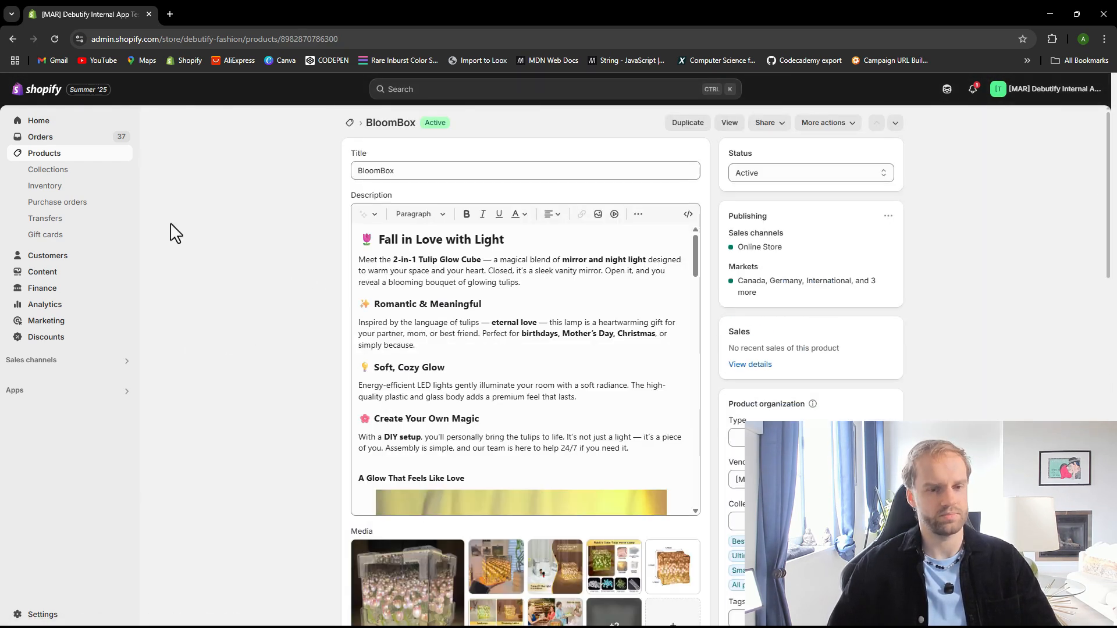
# Review the BloomBox product description content in the admin product editor
pyautogui.scroll(-8, 495, 355)
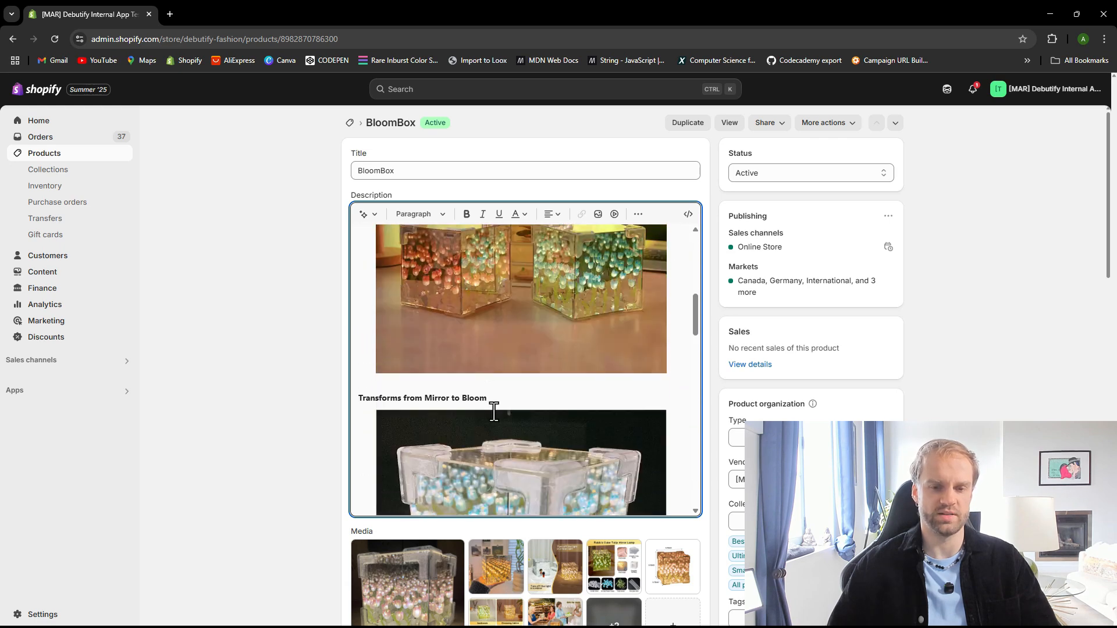
pyautogui.scroll(9, 489, 372)
pyautogui.scroll(-3, 483, 417)
pyautogui.scroll(-4, 479, 420)
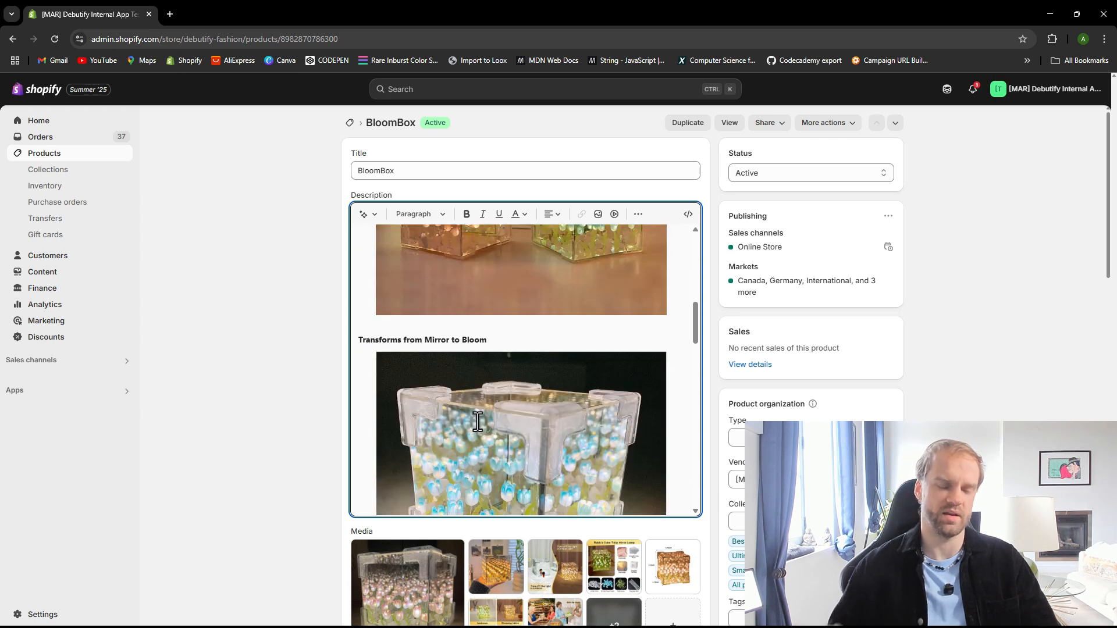
pyautogui.scroll(-10, 489, 425)
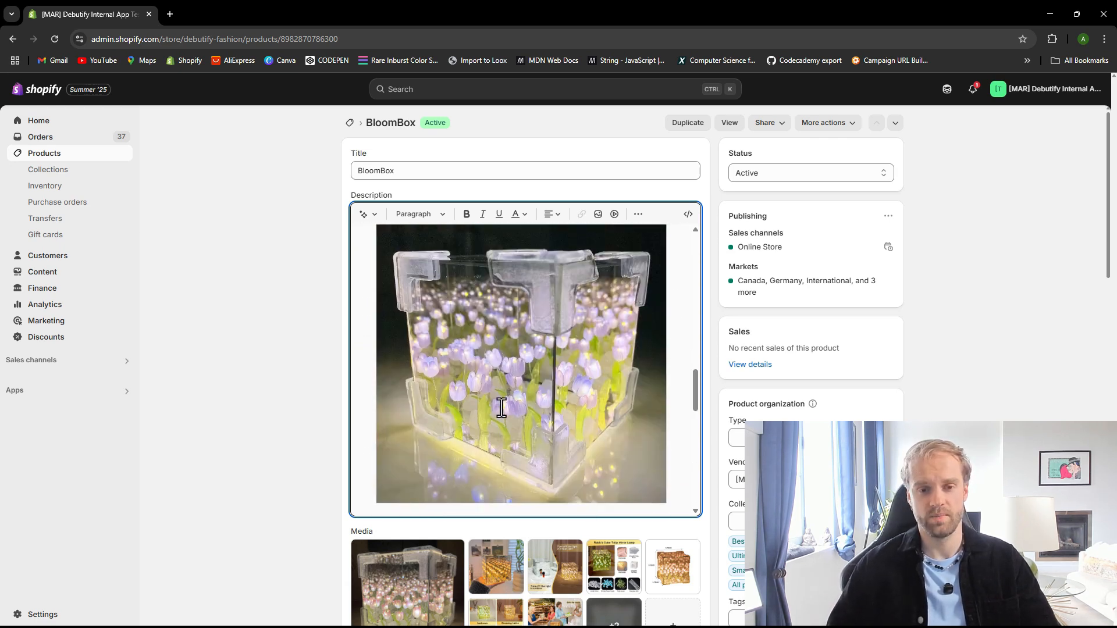
pyautogui.scroll(20, 495, 423)
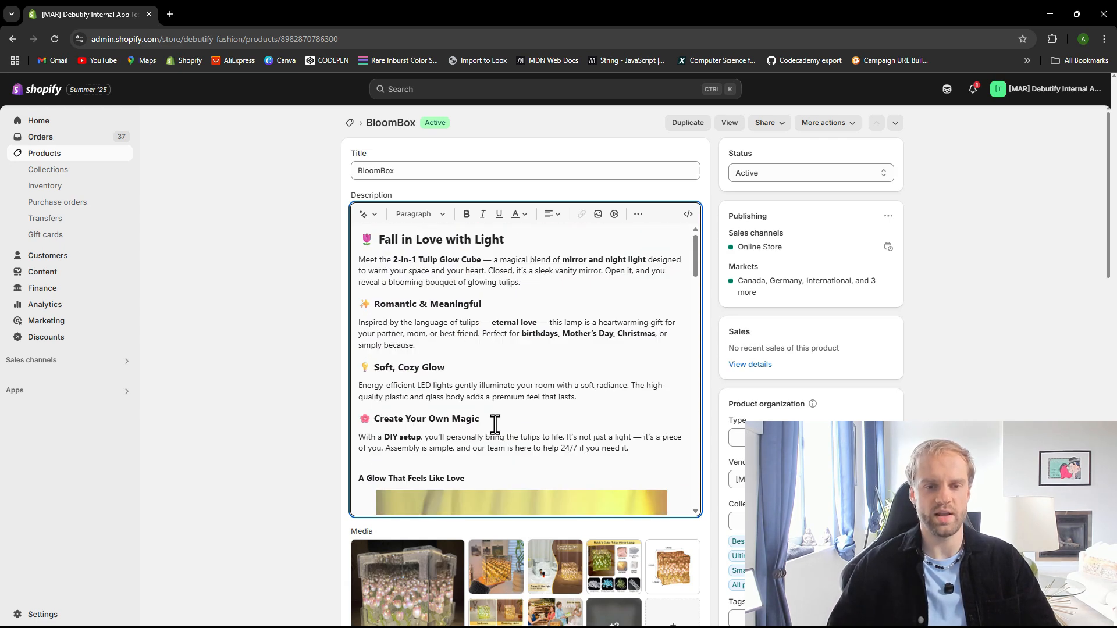
pyautogui.click(463, 362)
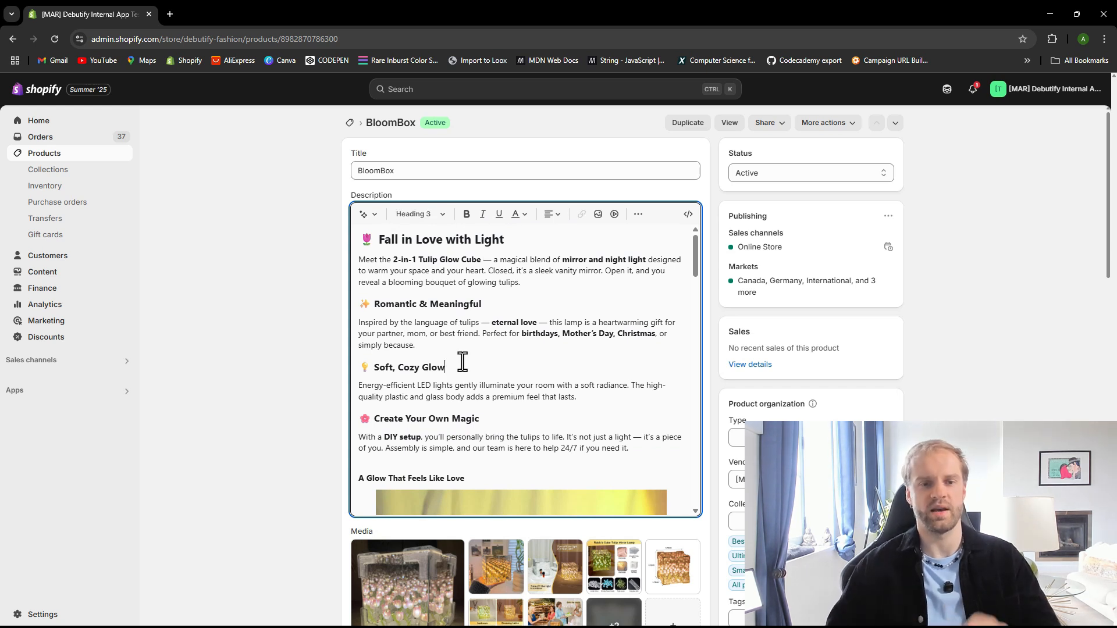
pyautogui.click(67, 365)
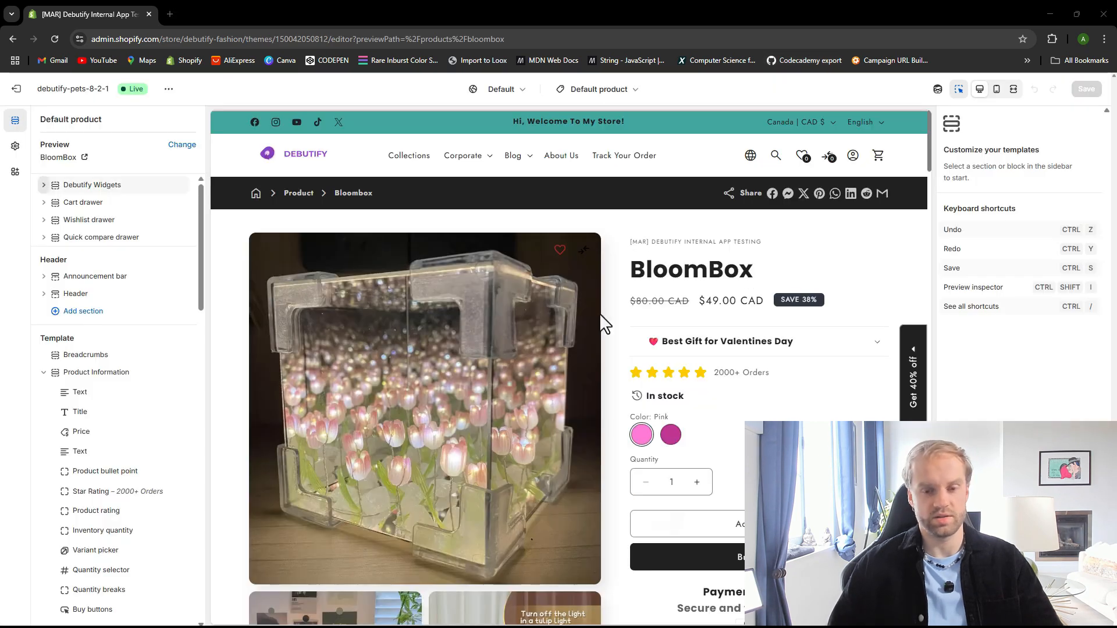
# Set the product page's Image with text section image to the S4a2b73c78f642 tulip cube photo and save the theme
pyautogui.scroll(-10, 600, 313)
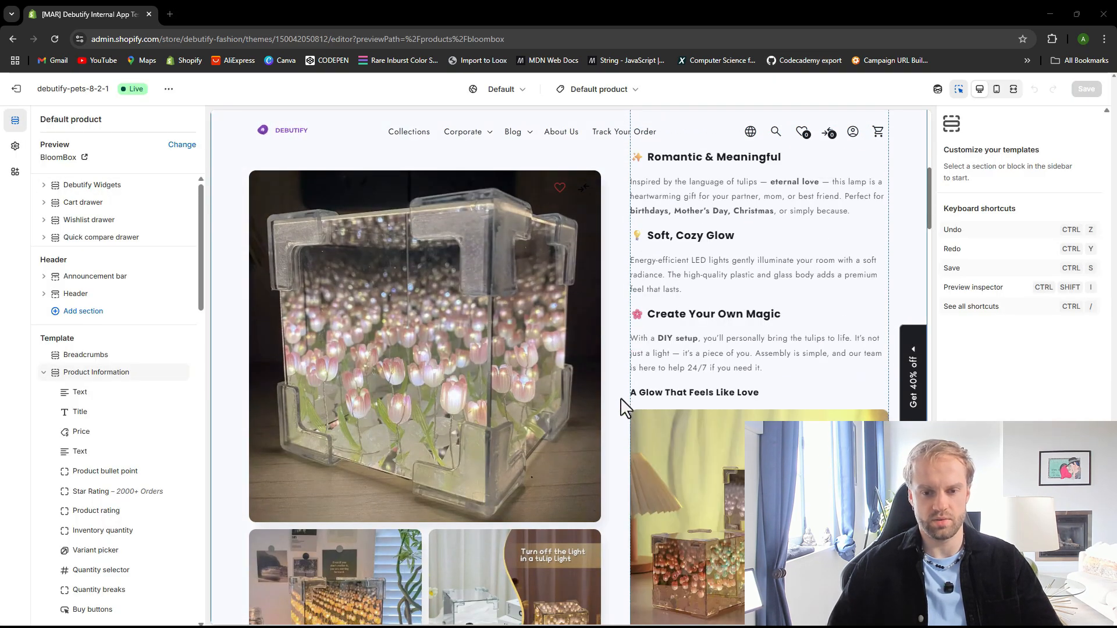
pyautogui.scroll(-10, 636, 400)
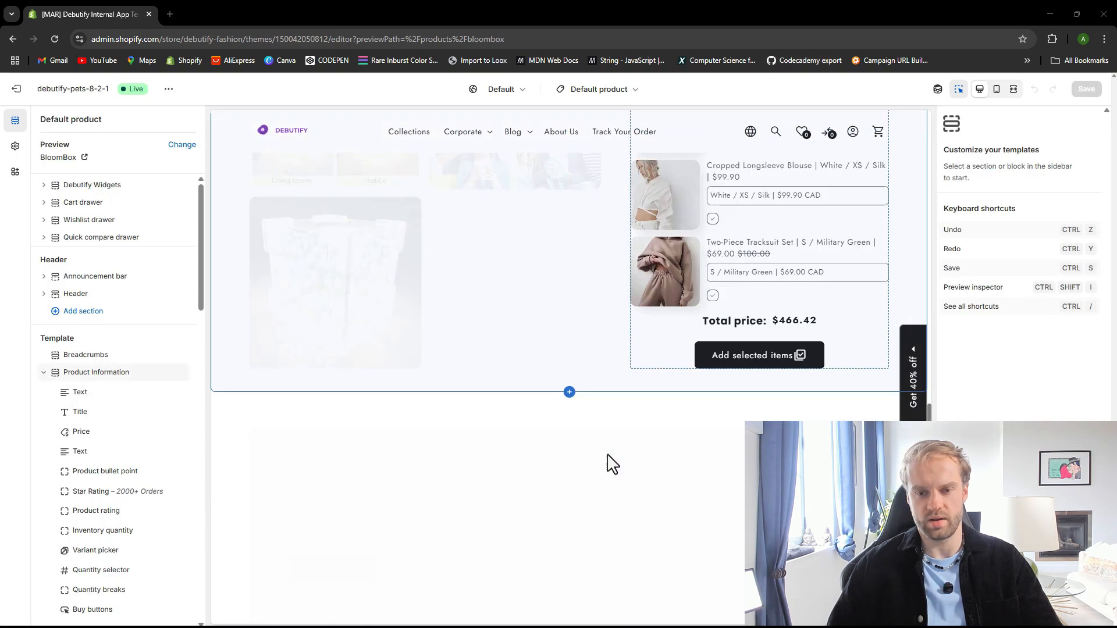
pyautogui.scroll(-8, 608, 457)
pyautogui.scroll(5, 605, 448)
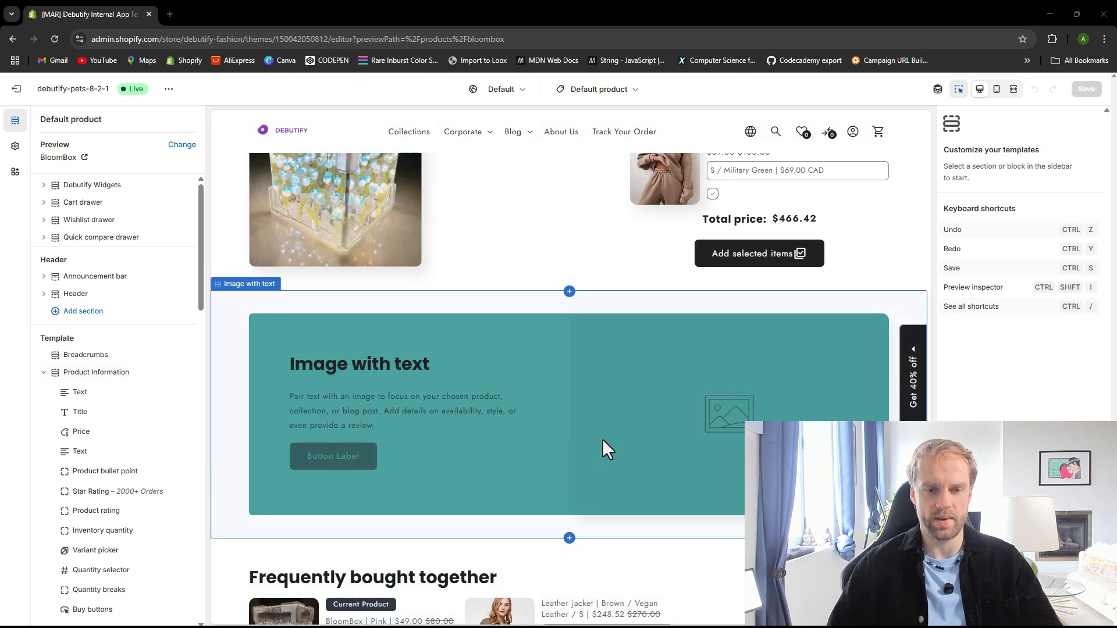
pyautogui.scroll(2, 448, 419)
pyautogui.scroll(-3, 492, 352)
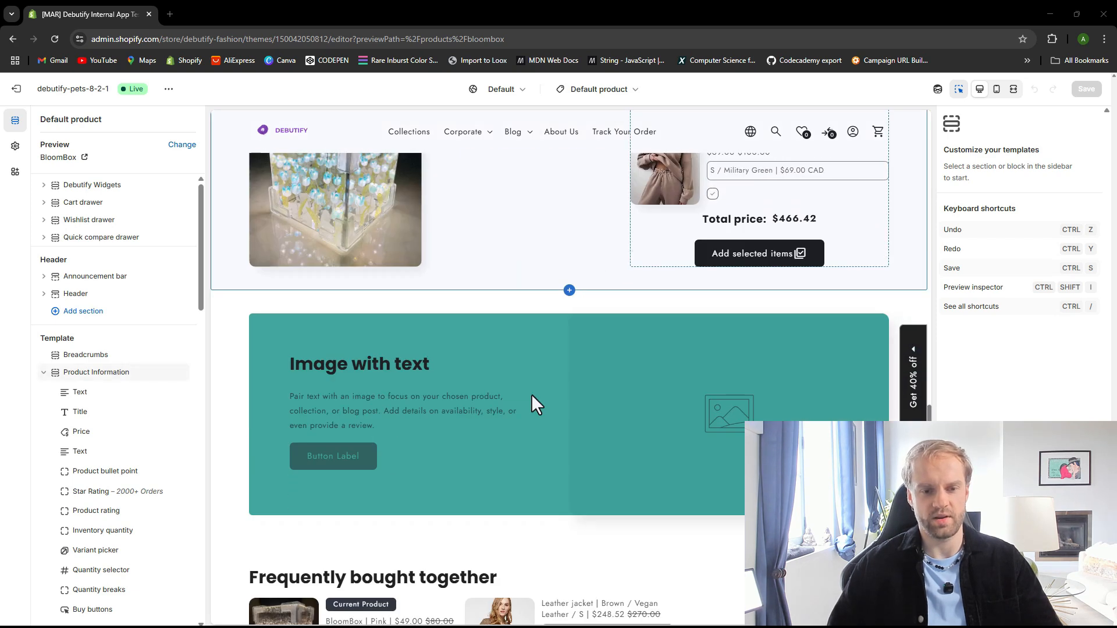
pyautogui.click(465, 345)
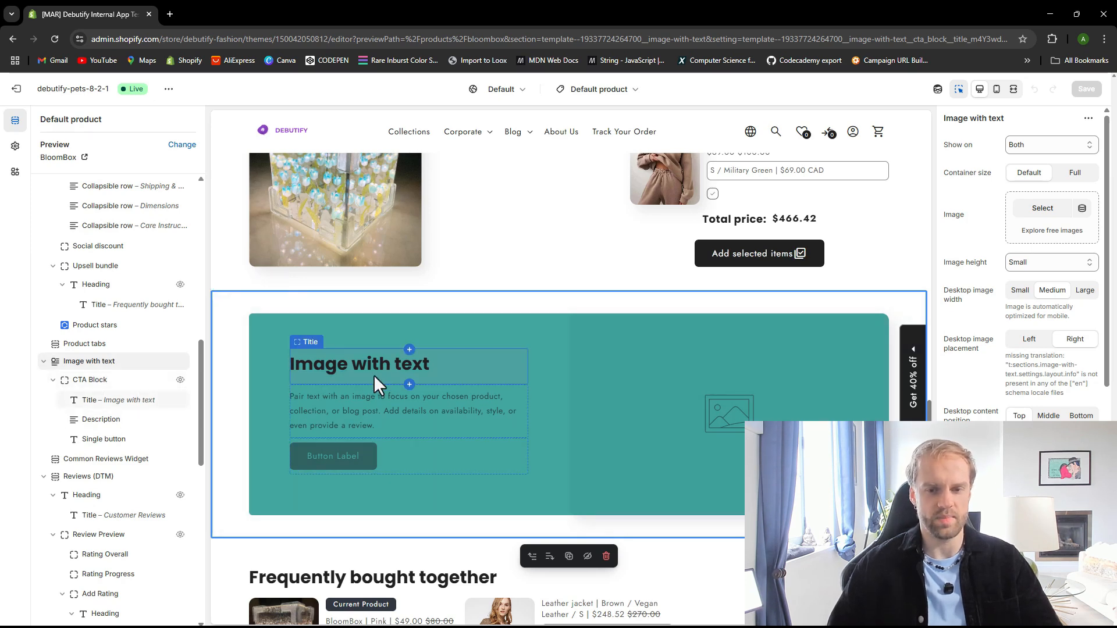
pyautogui.click(1043, 210)
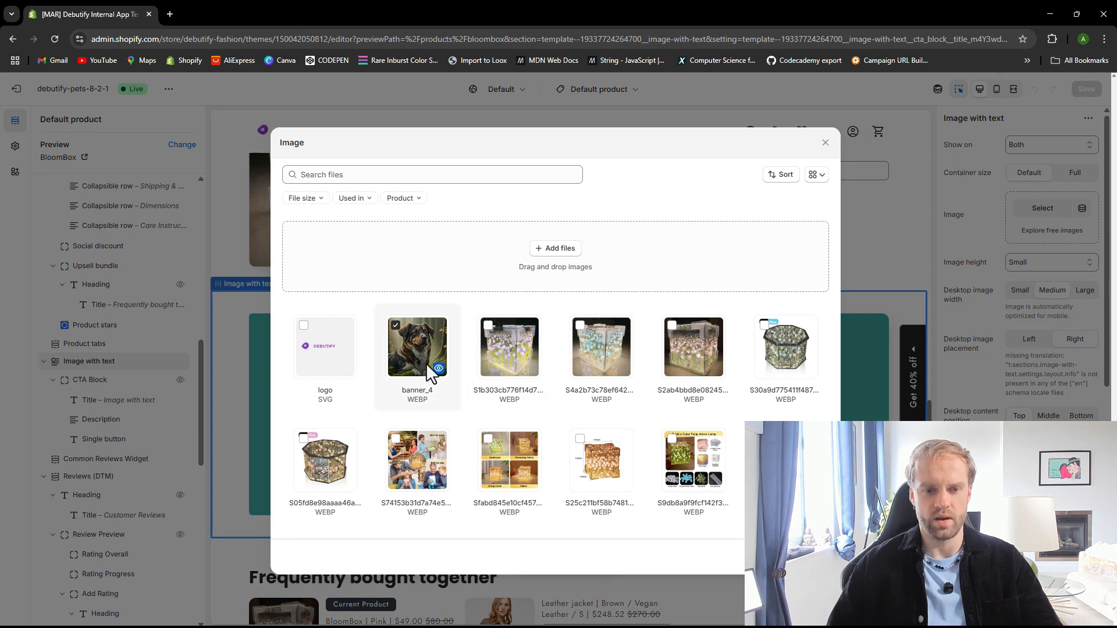
pyautogui.scroll(-2, 559, 378)
pyautogui.scroll(2, 380, 352)
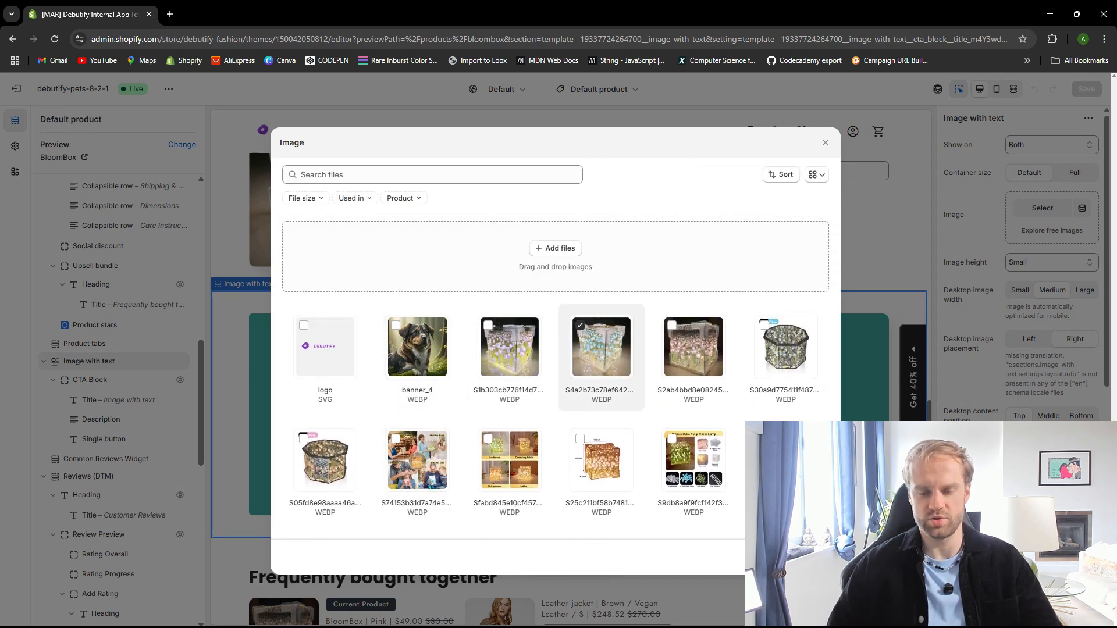
pyautogui.click(816, 556)
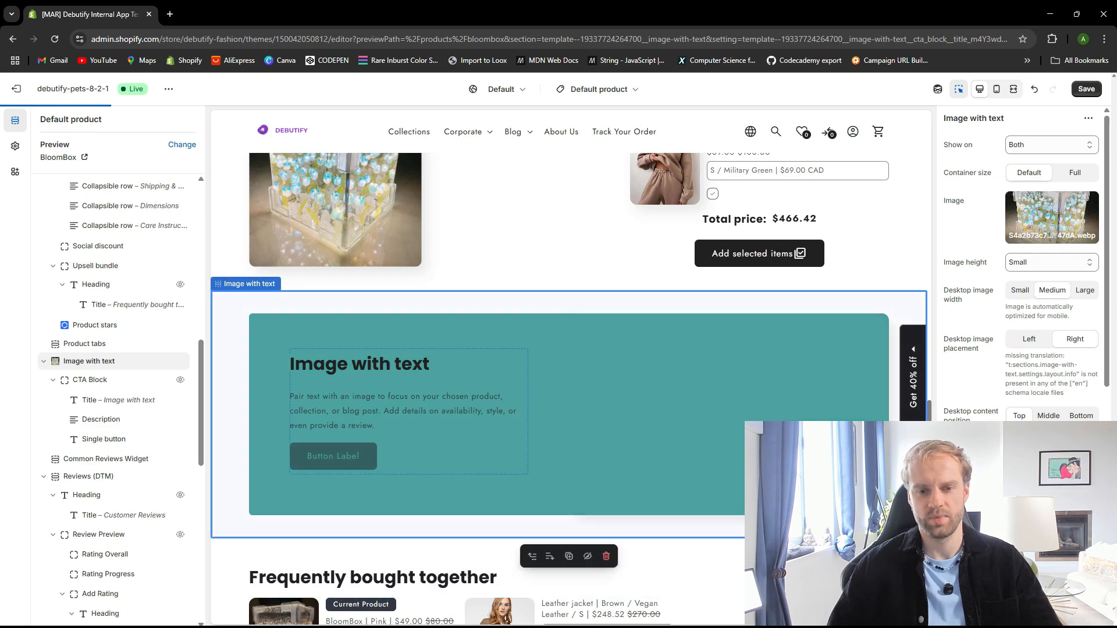
pyautogui.click(1087, 91)
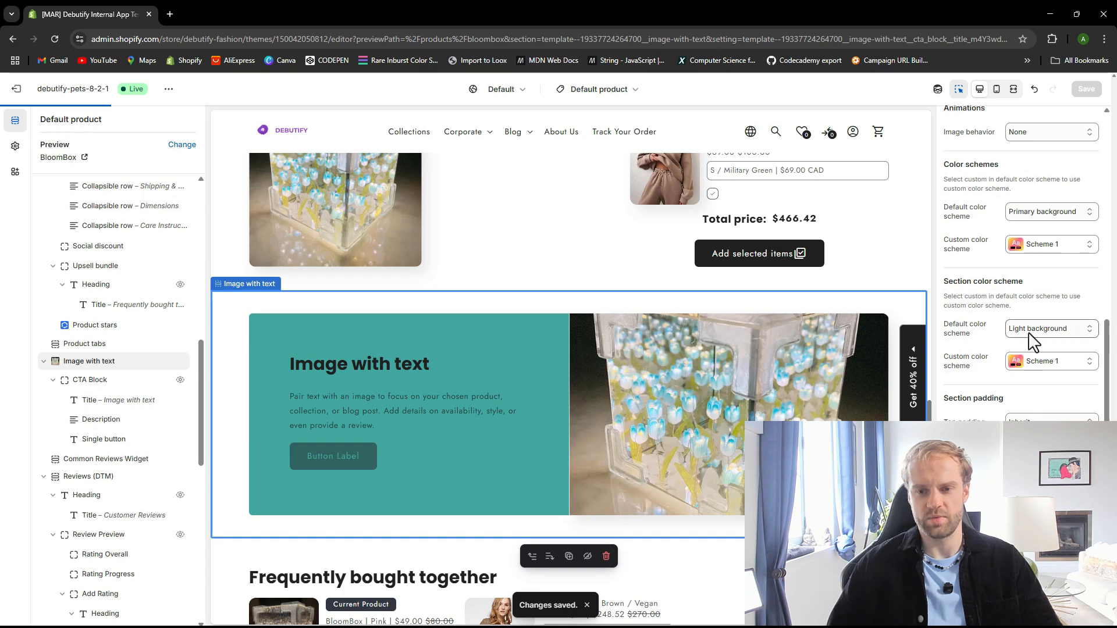
# Switch the Image with text section color scheme to Dark background, then back to Light background
pyautogui.click(1072, 332)
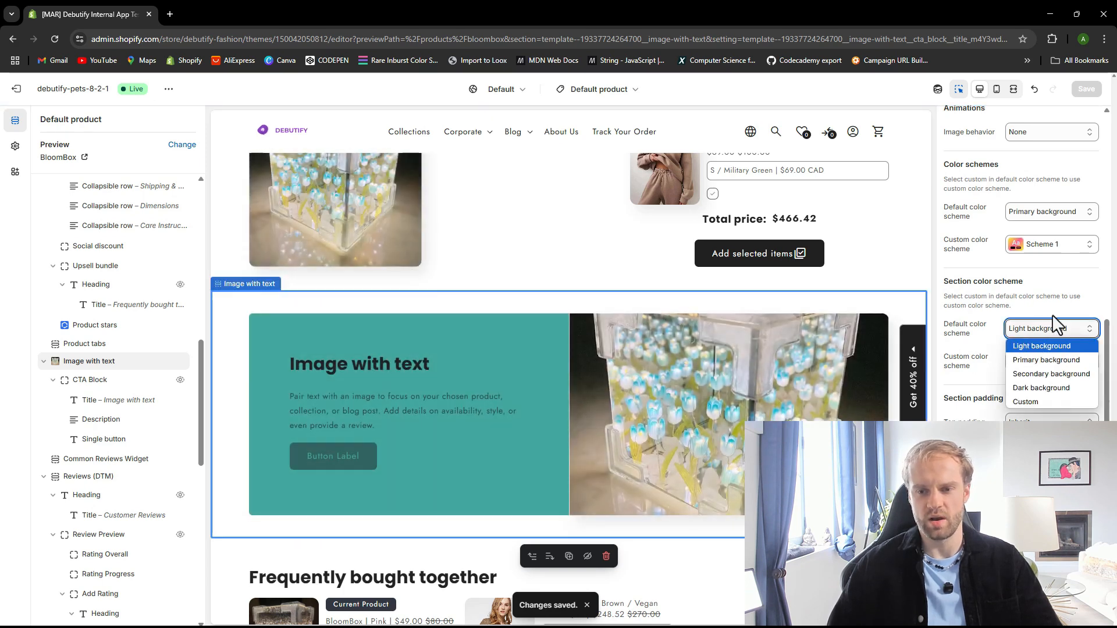
pyautogui.click(1045, 388)
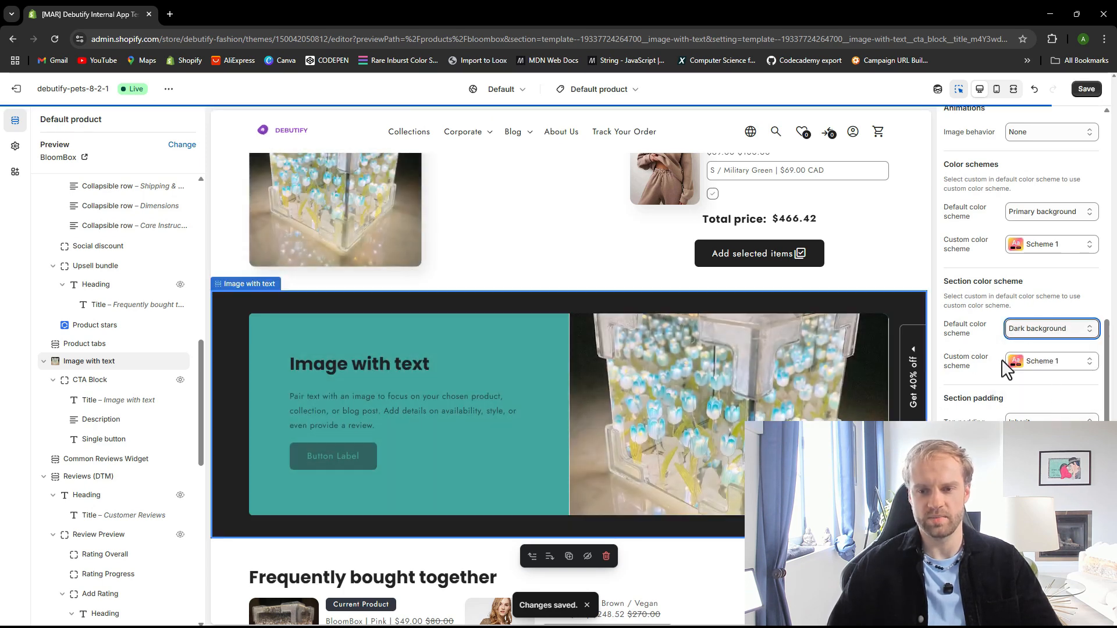
pyautogui.click(1036, 333)
pyautogui.click(1035, 355)
pyautogui.click(1035, 327)
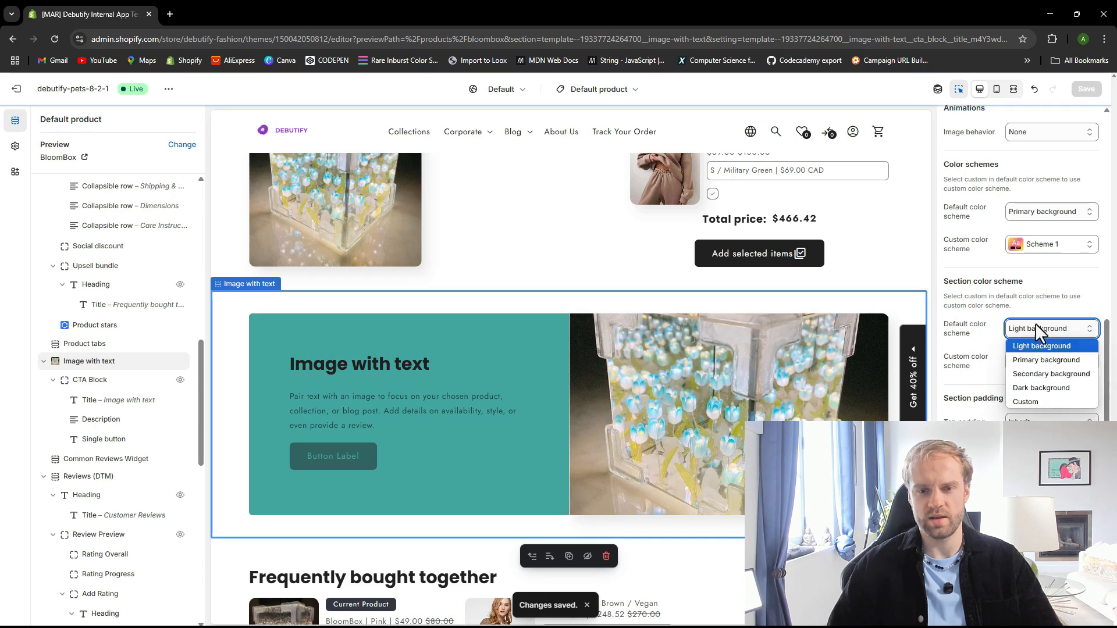
pyautogui.click(1035, 323)
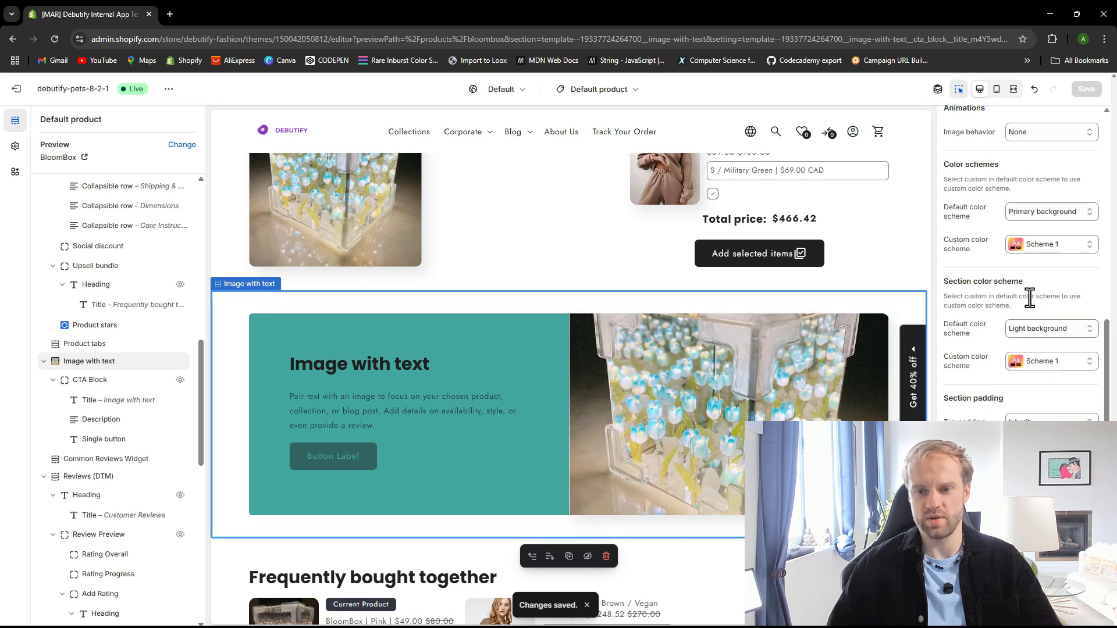
# Change the Image with text section's content color scheme to Light background and save the theme
pyautogui.click(110, 385)
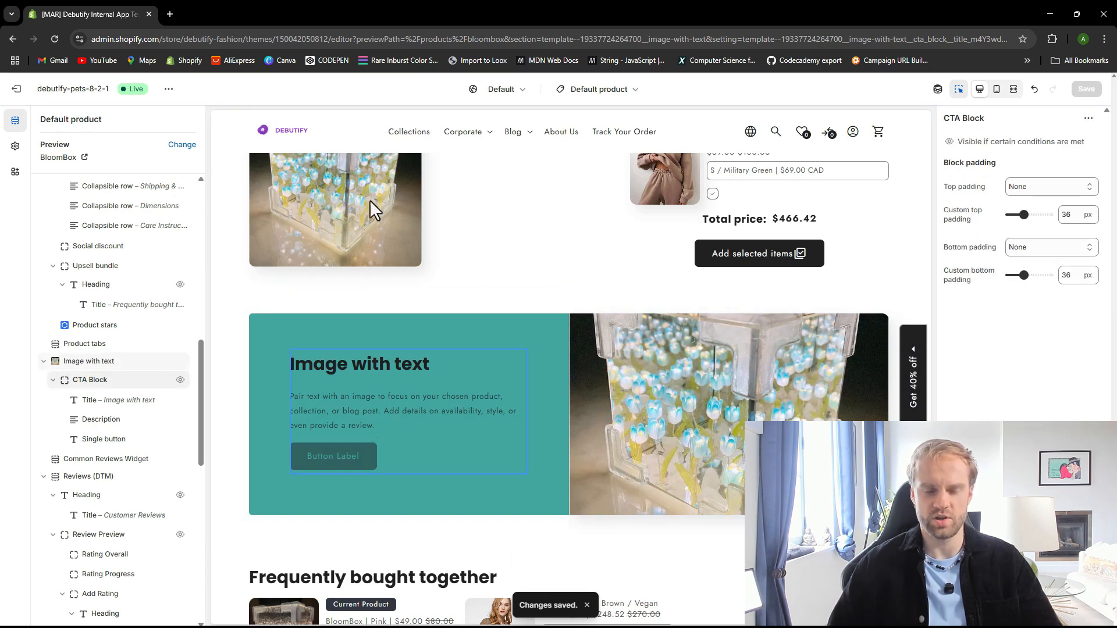
pyautogui.click(116, 362)
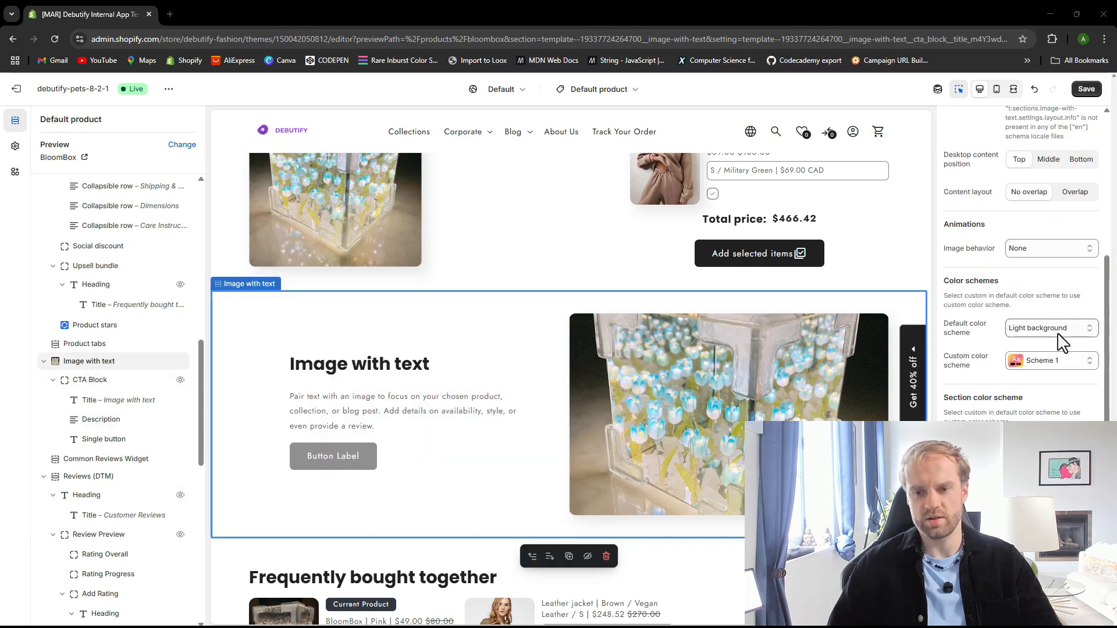
pyautogui.scroll(-1, 422, 363)
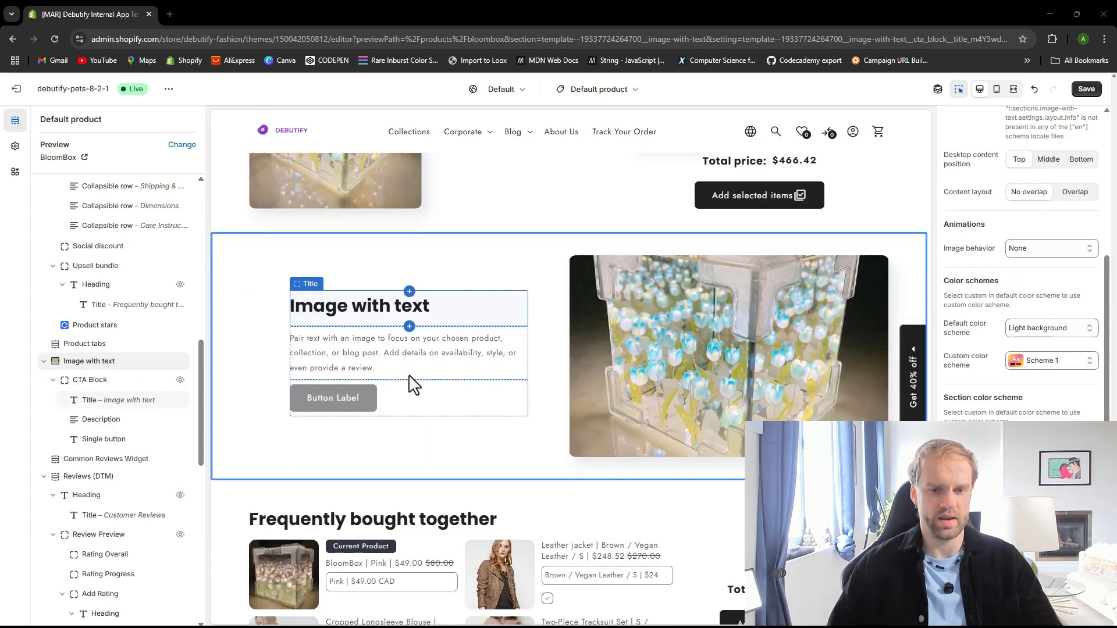
pyautogui.scroll(-2, 585, 433)
pyautogui.scroll(3, 588, 419)
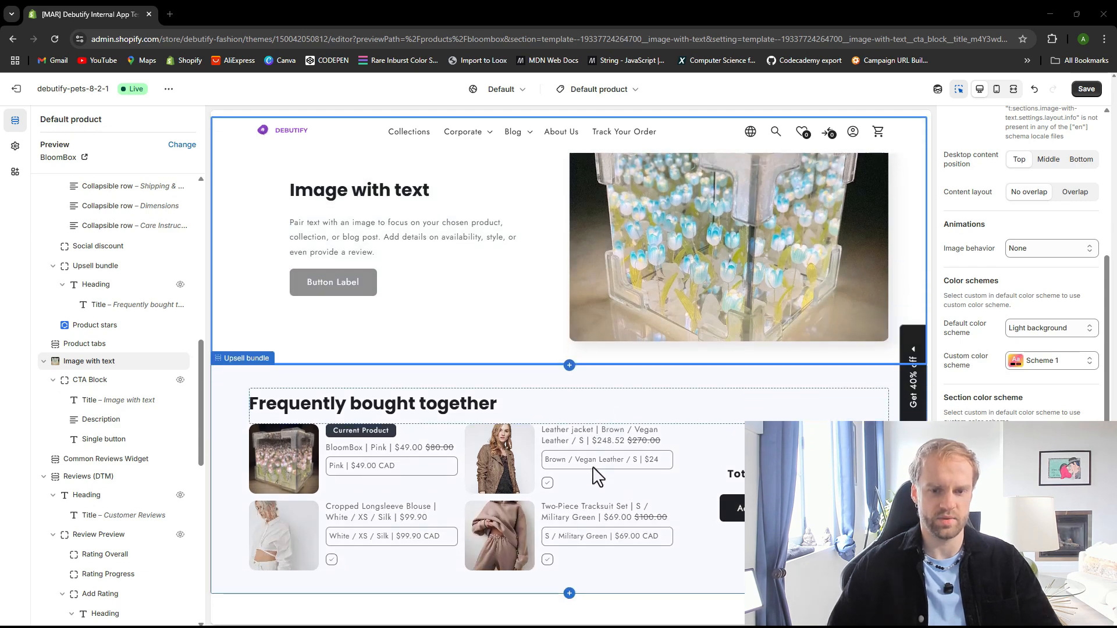
pyautogui.scroll(-7, 575, 462)
pyautogui.scroll(8, 564, 467)
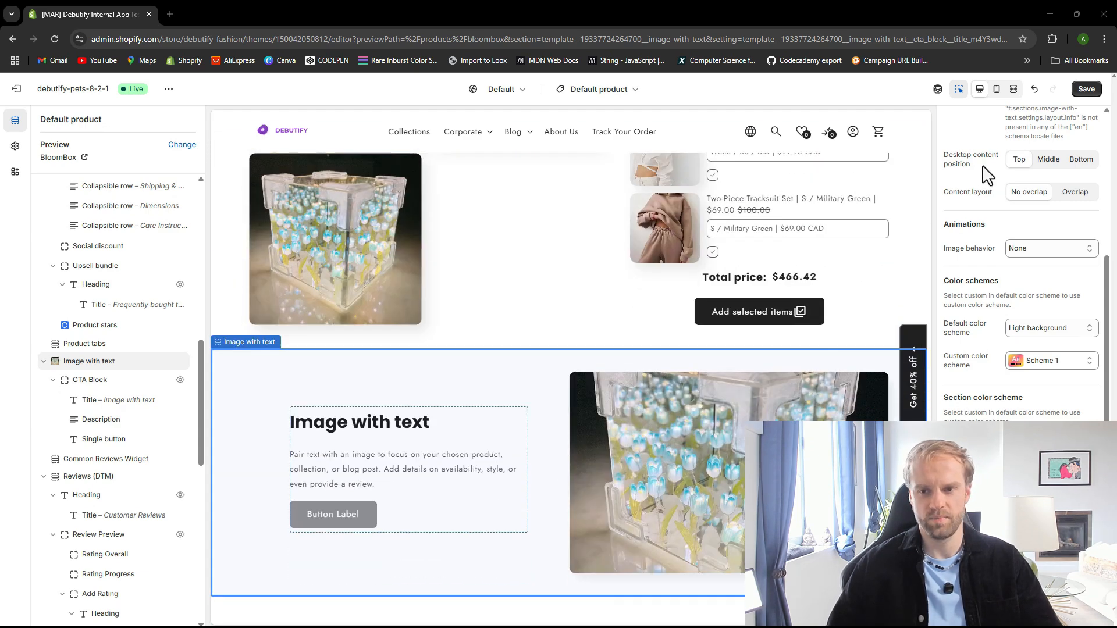
pyautogui.click(1086, 89)
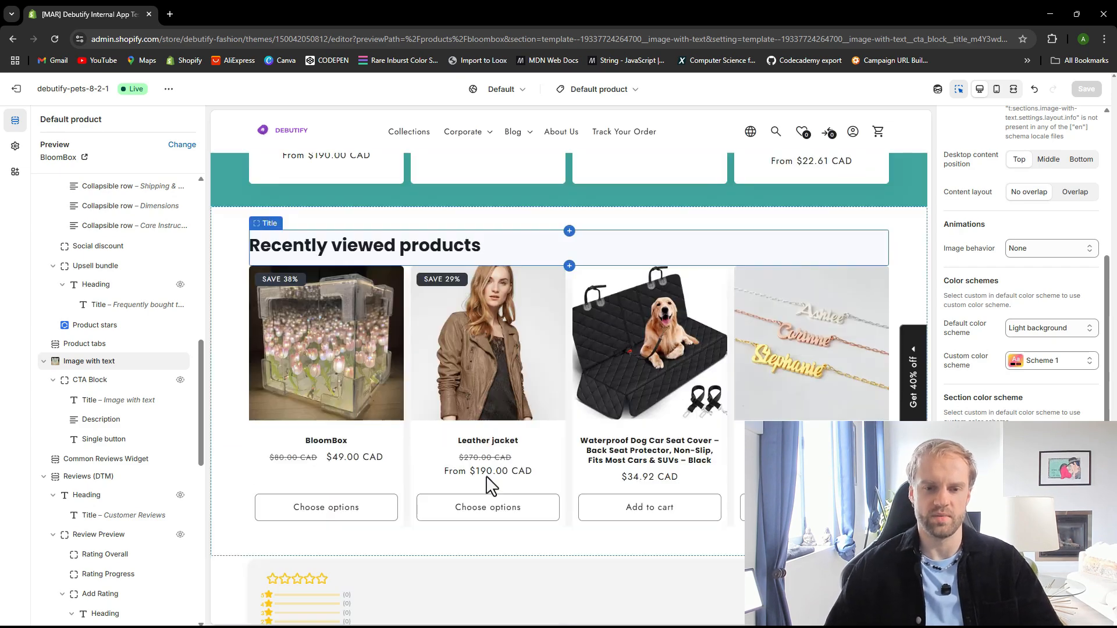
# Remove the Apps section holding the Product reviews block from the product template
pyautogui.scroll(-6, 512, 492)
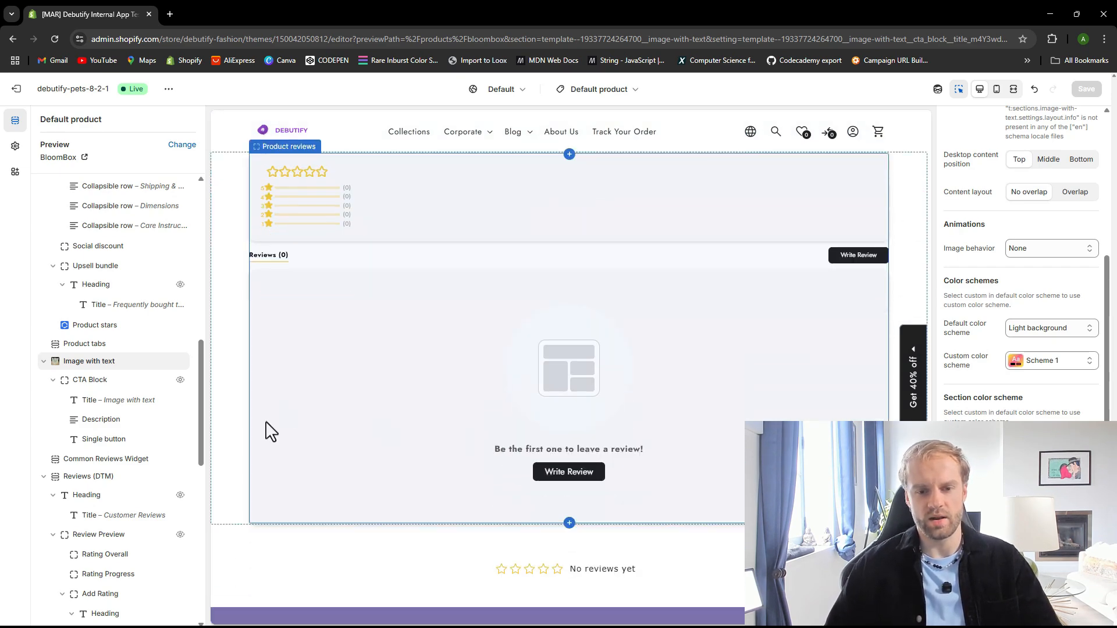
pyautogui.click(95, 481)
pyautogui.scroll(-5, 99, 489)
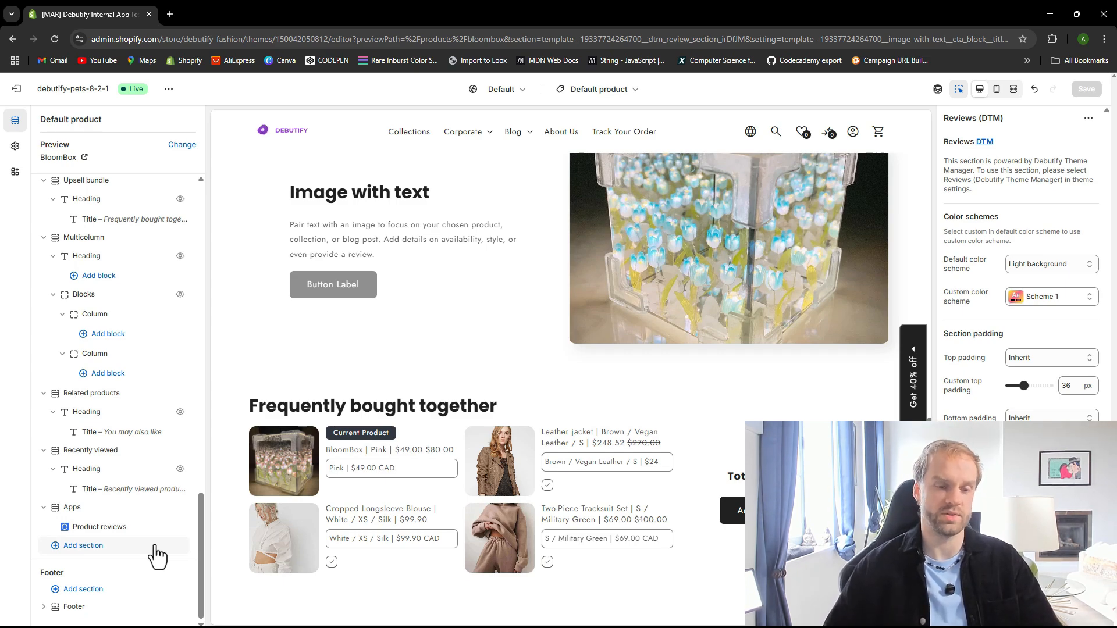
pyautogui.click(92, 512)
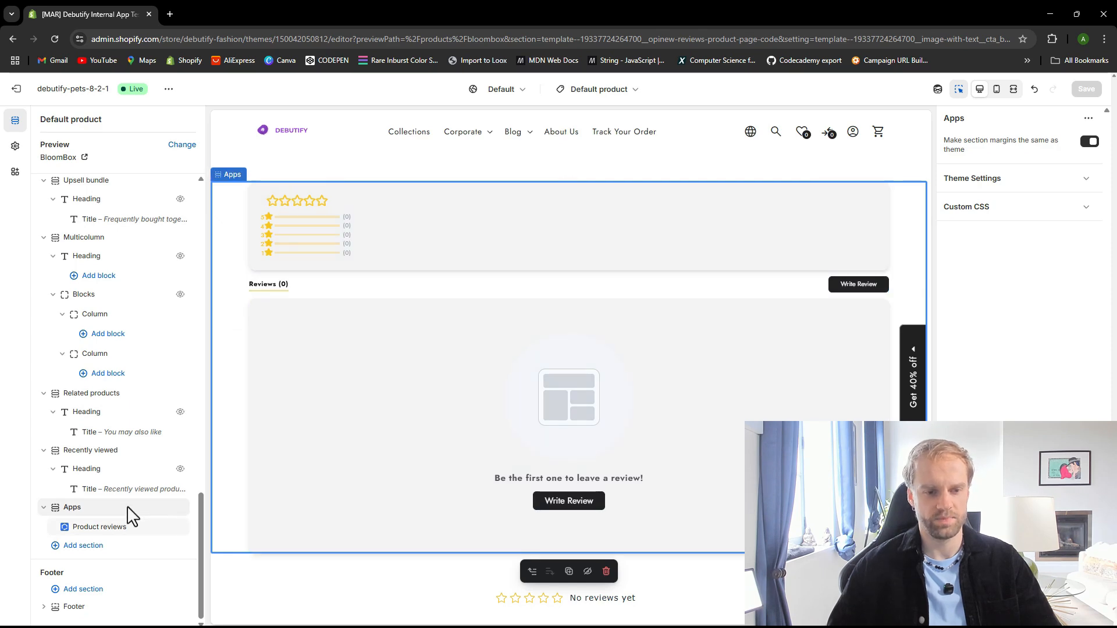
pyautogui.click(165, 507)
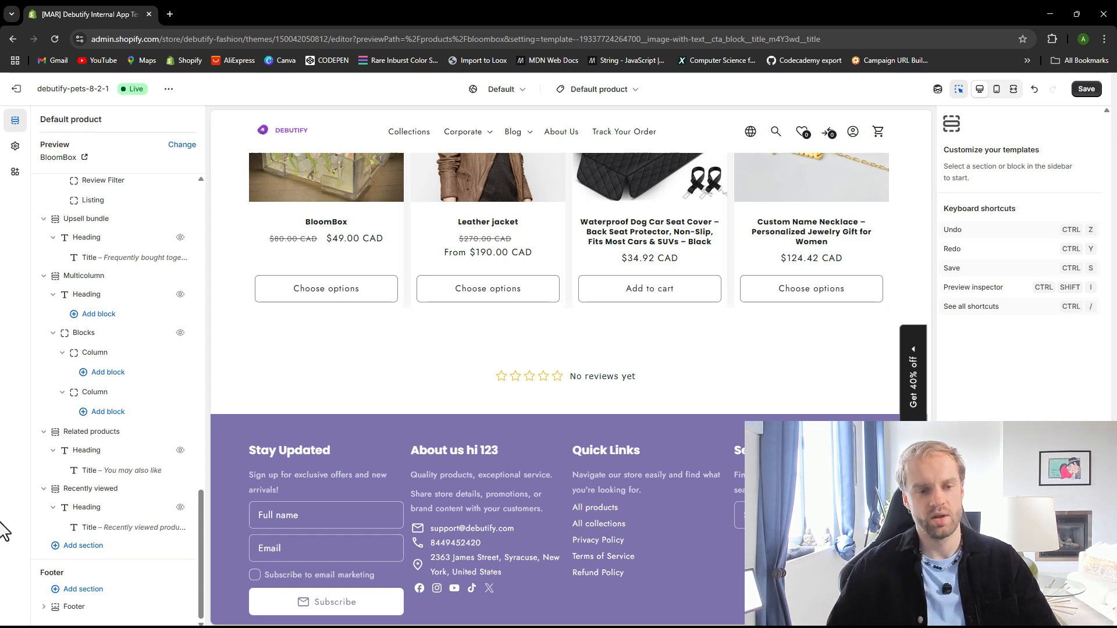
# Add a Product Review app section from Debutify Product Reviews & QA, searching the apps for review
pyautogui.click(84, 547)
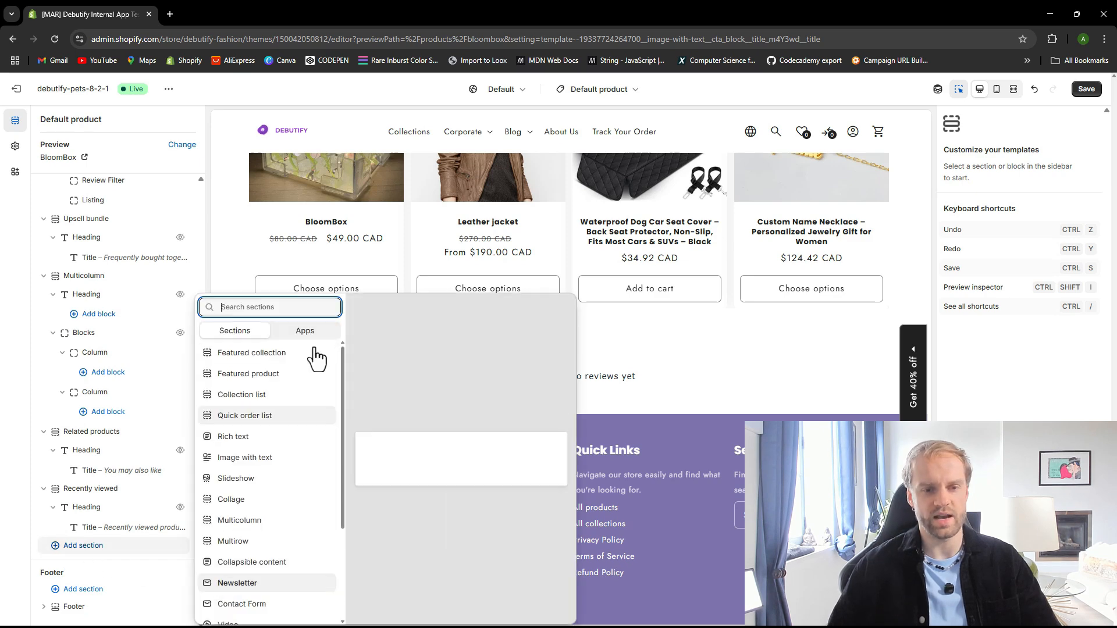
pyautogui.click(304, 332)
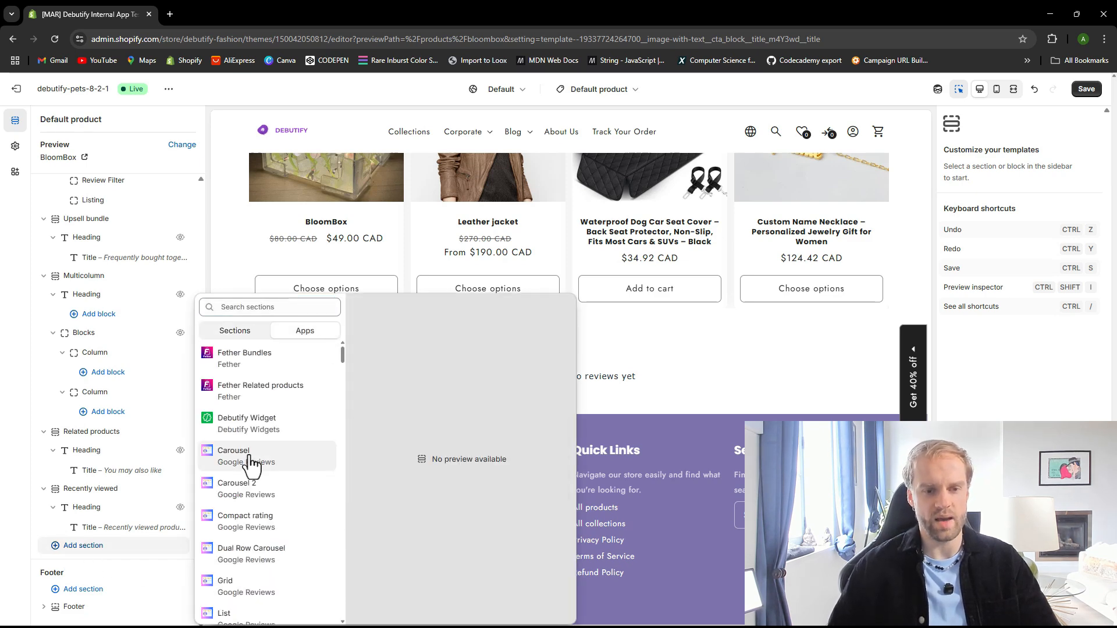
pyautogui.scroll(-5, 254, 474)
pyautogui.scroll(-2, 254, 474)
pyautogui.click(268, 306)
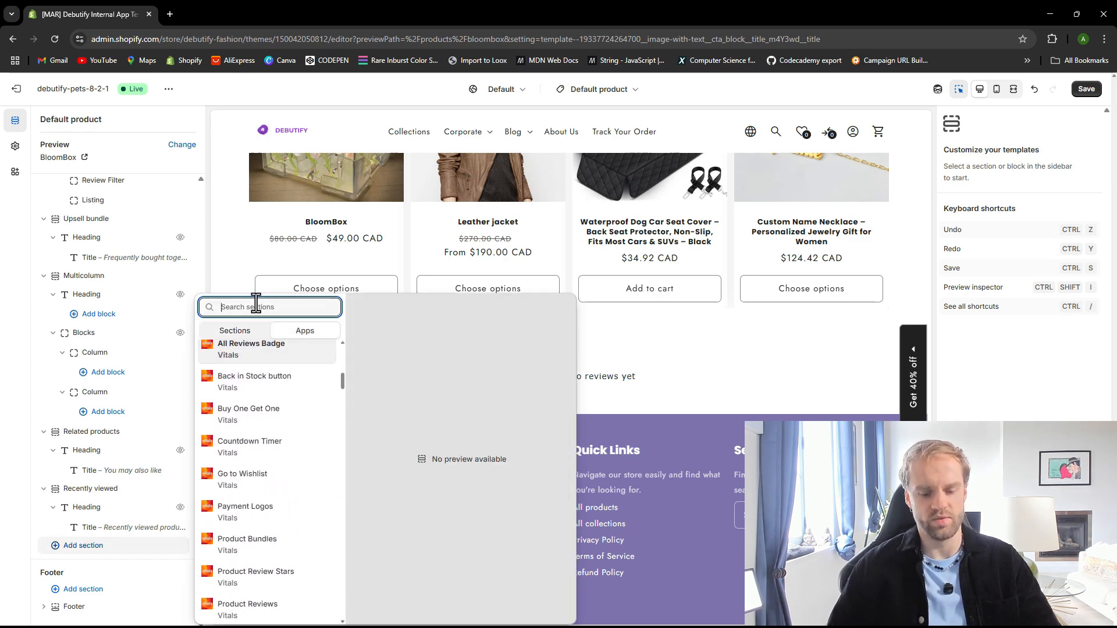
pyautogui.write('review')
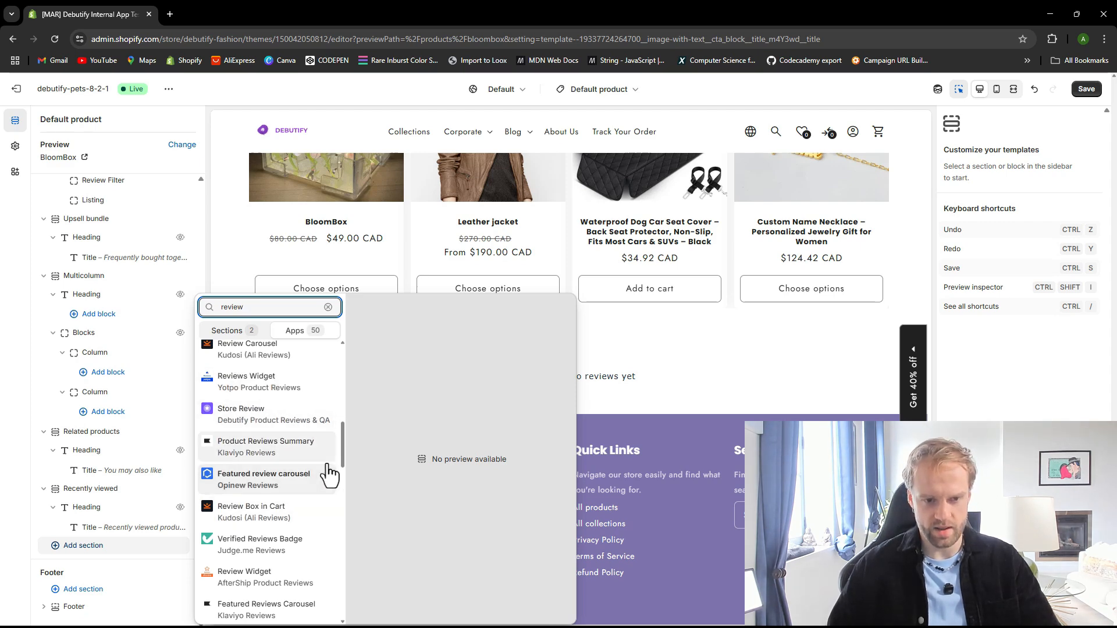
pyautogui.moveTo(342, 456); pyautogui.dragTo(341, 506)
pyautogui.scroll(-2, 342, 516)
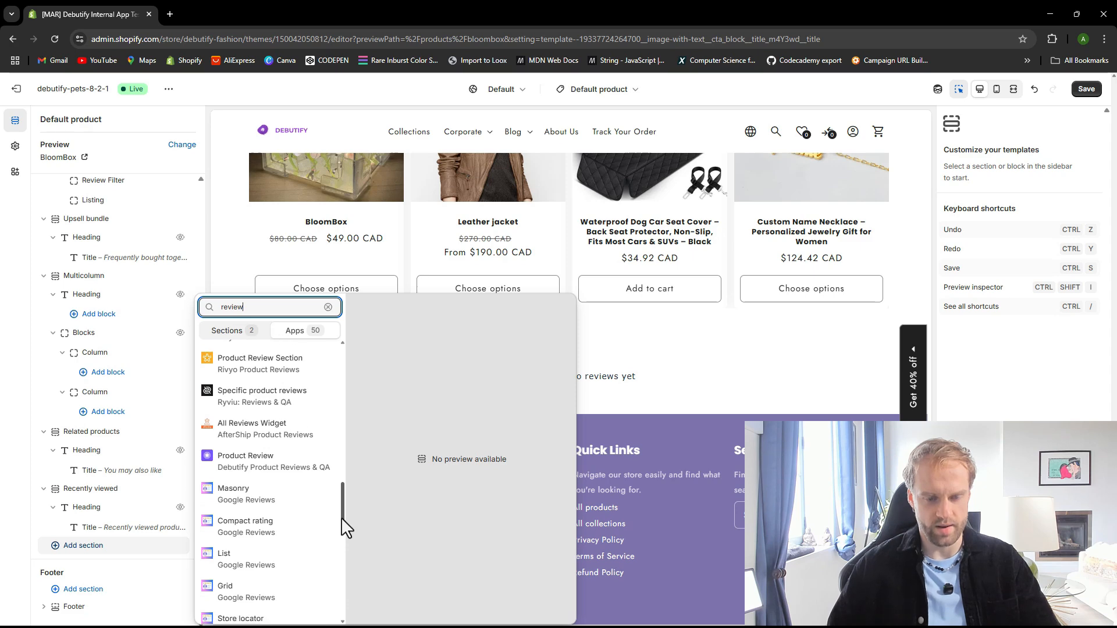
pyautogui.click(272, 481)
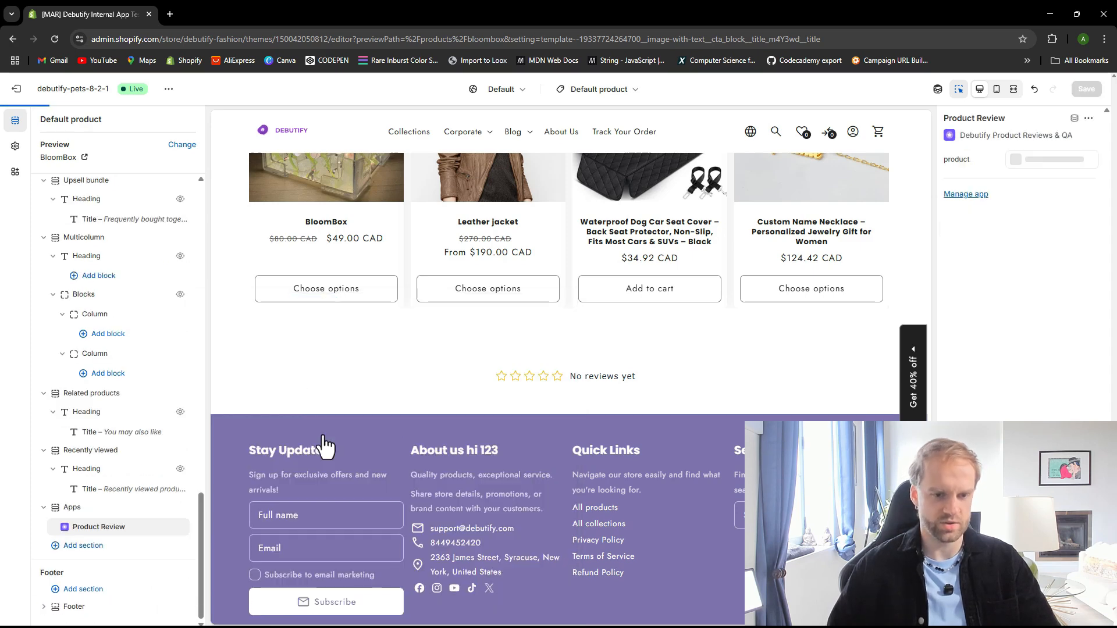
# Save the theme, then add a Before and after section below the product reviews app section of the product template
pyautogui.click(1090, 94)
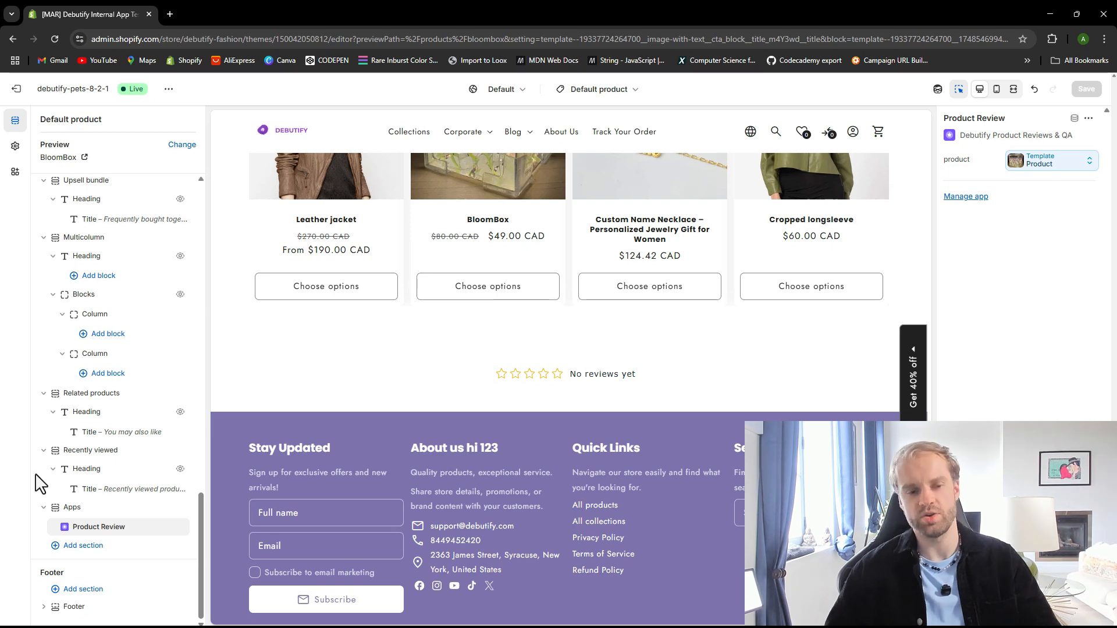
pyautogui.click(79, 546)
pyautogui.click(304, 331)
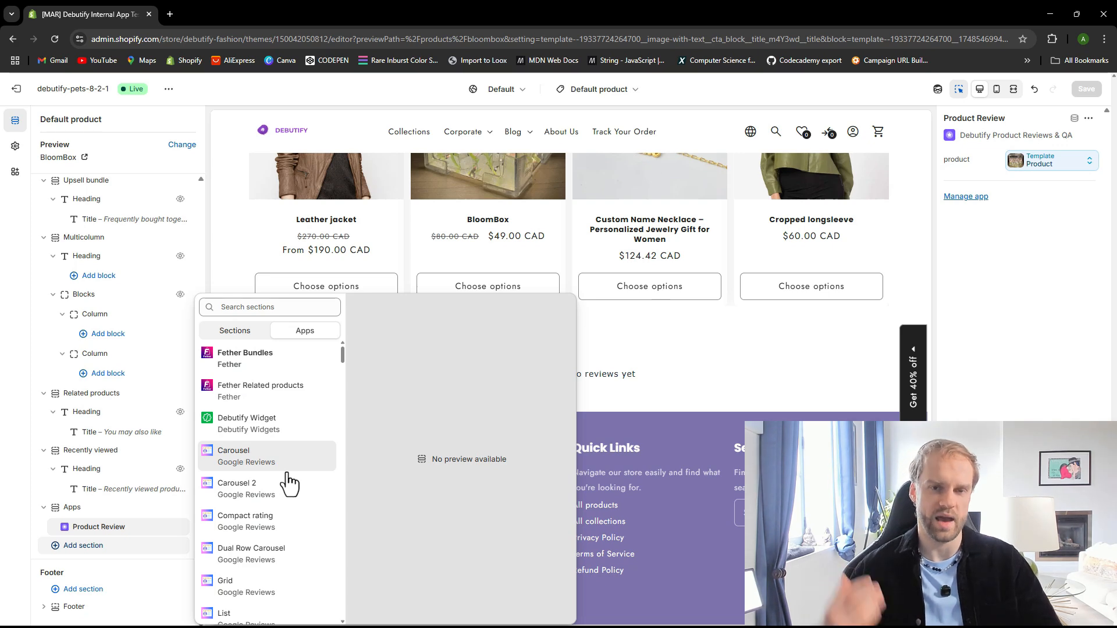
pyautogui.click(27, 521)
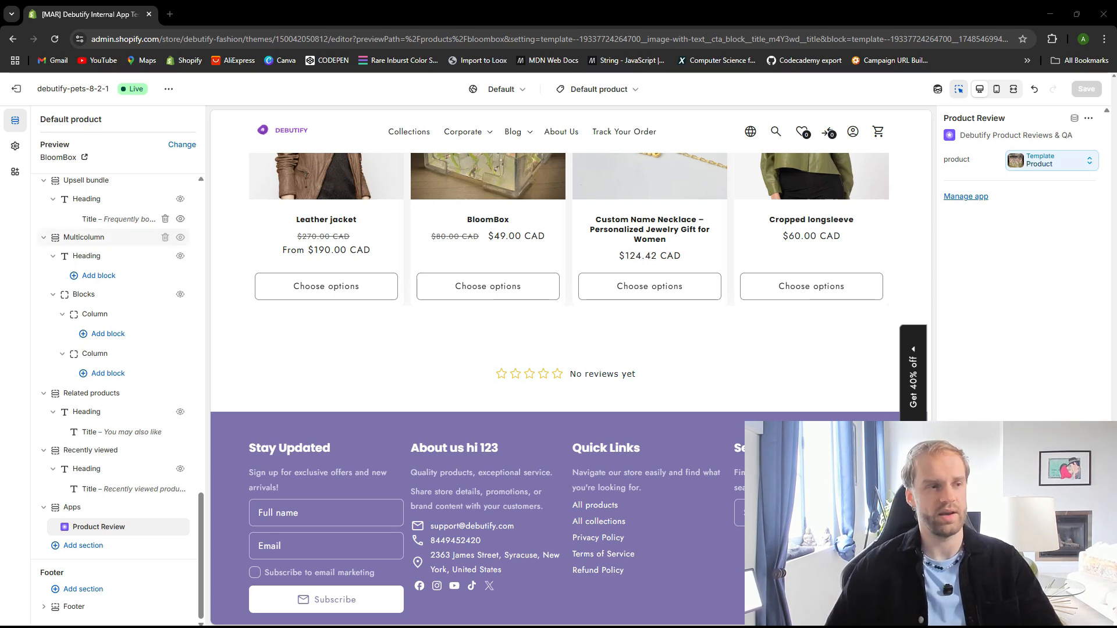
pyautogui.scroll(1, 267, 347)
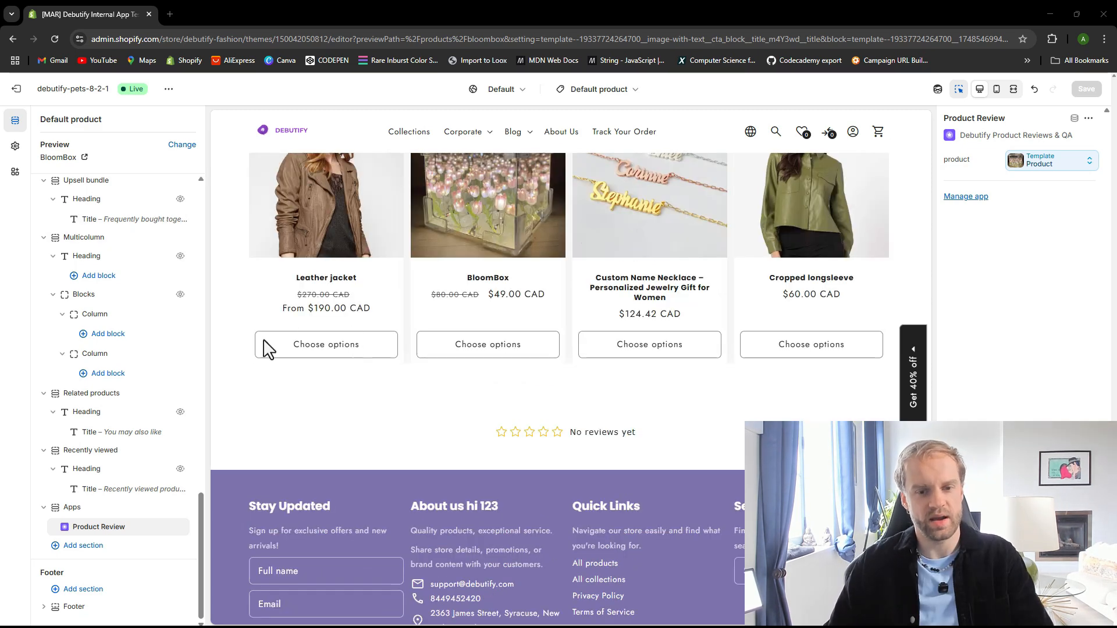
pyautogui.click(101, 549)
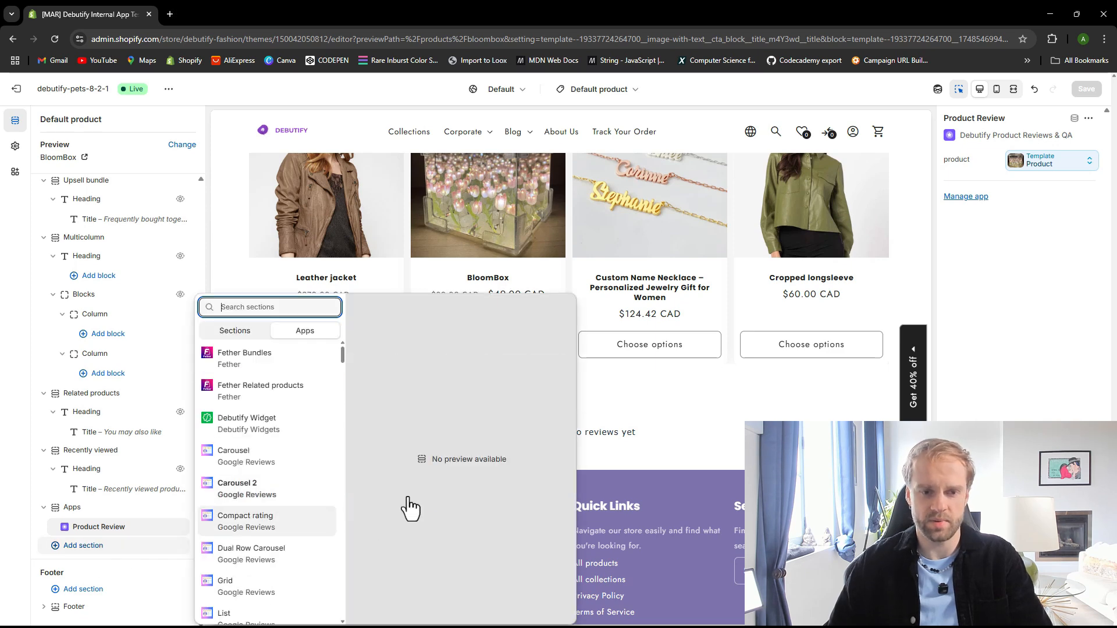
pyautogui.click(245, 341)
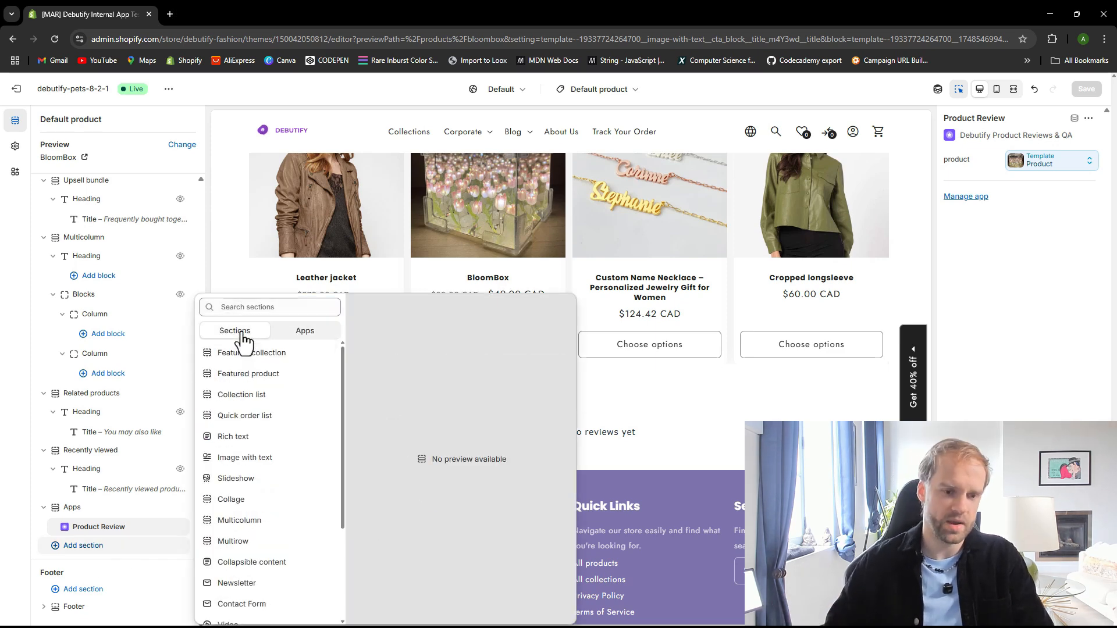
pyautogui.click(24, 527)
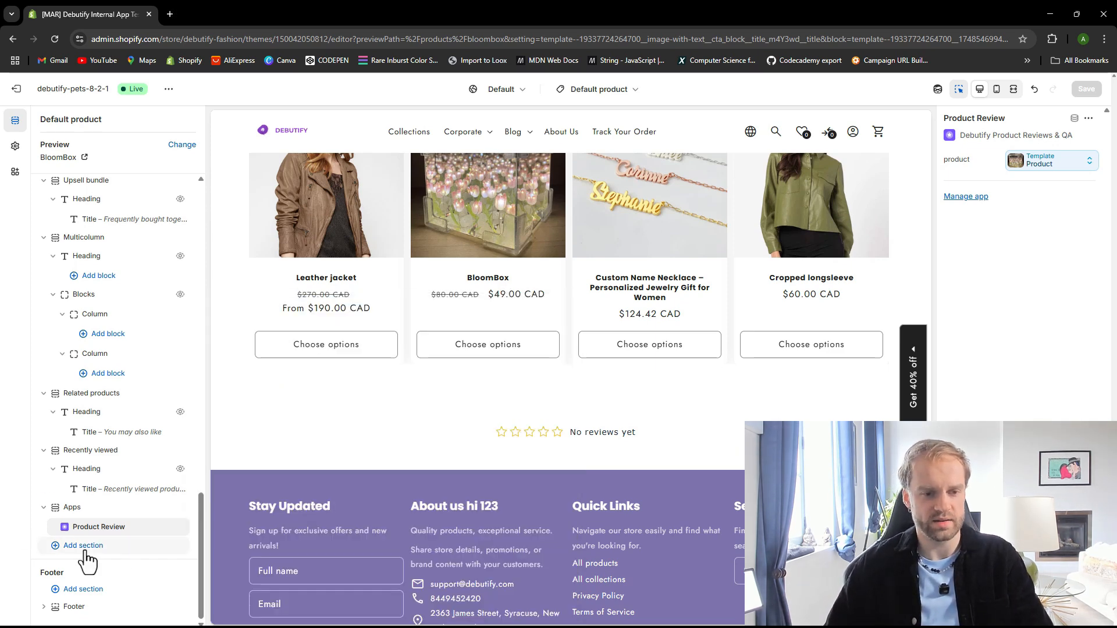
pyautogui.click(84, 547)
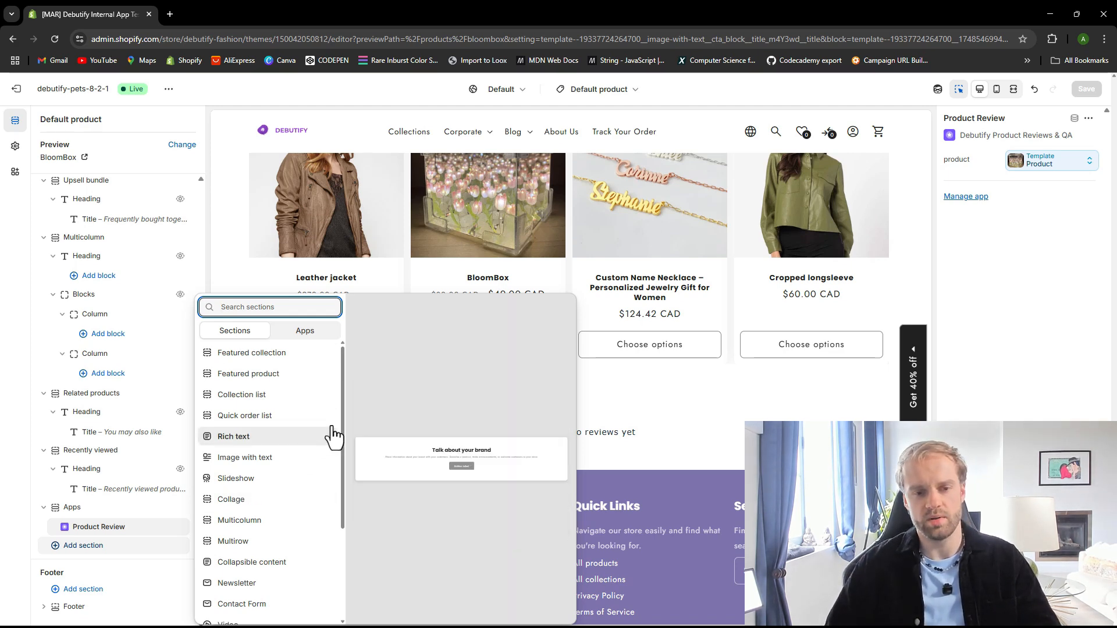
pyautogui.scroll(-3, 334, 436)
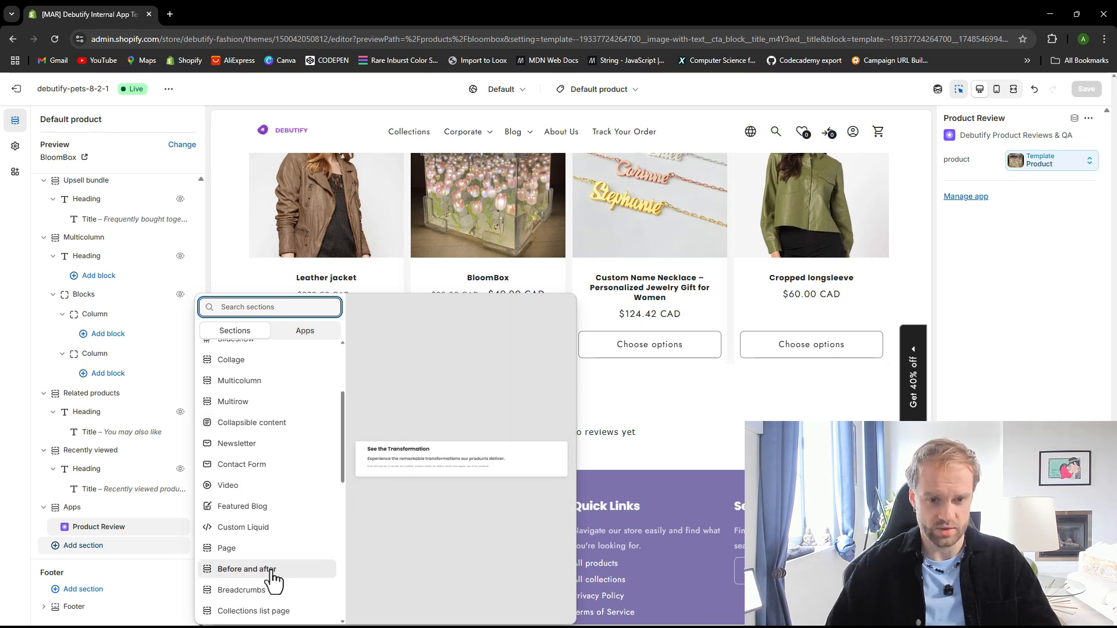
pyautogui.click(272, 570)
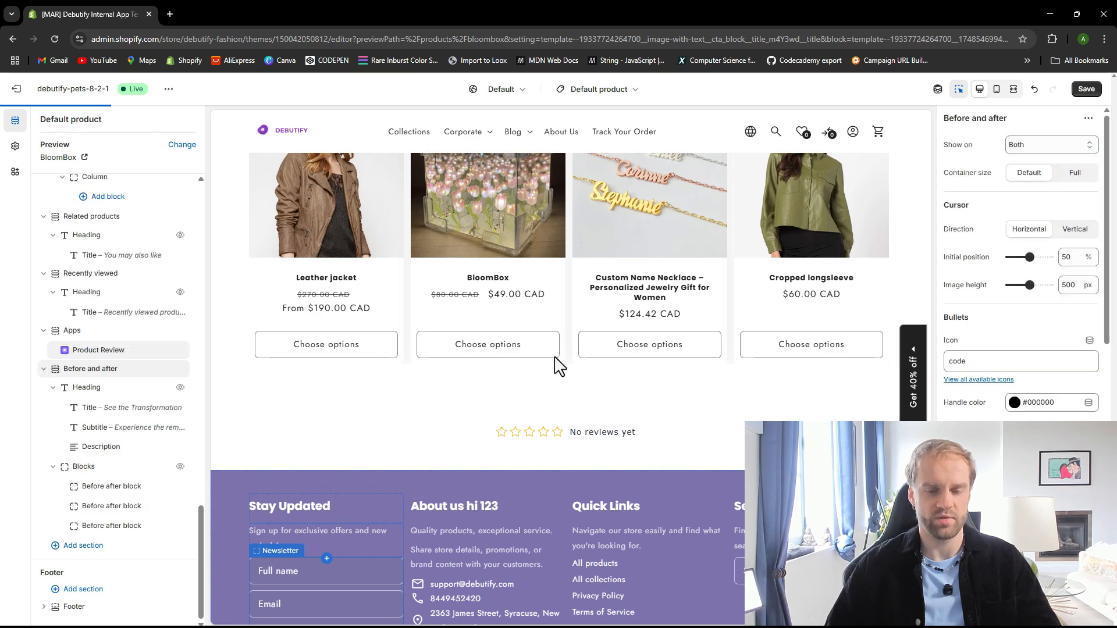
# Set the first before-after block's before and after images to two BloomBox product photos from the file library
pyautogui.scroll(-1, 601, 364)
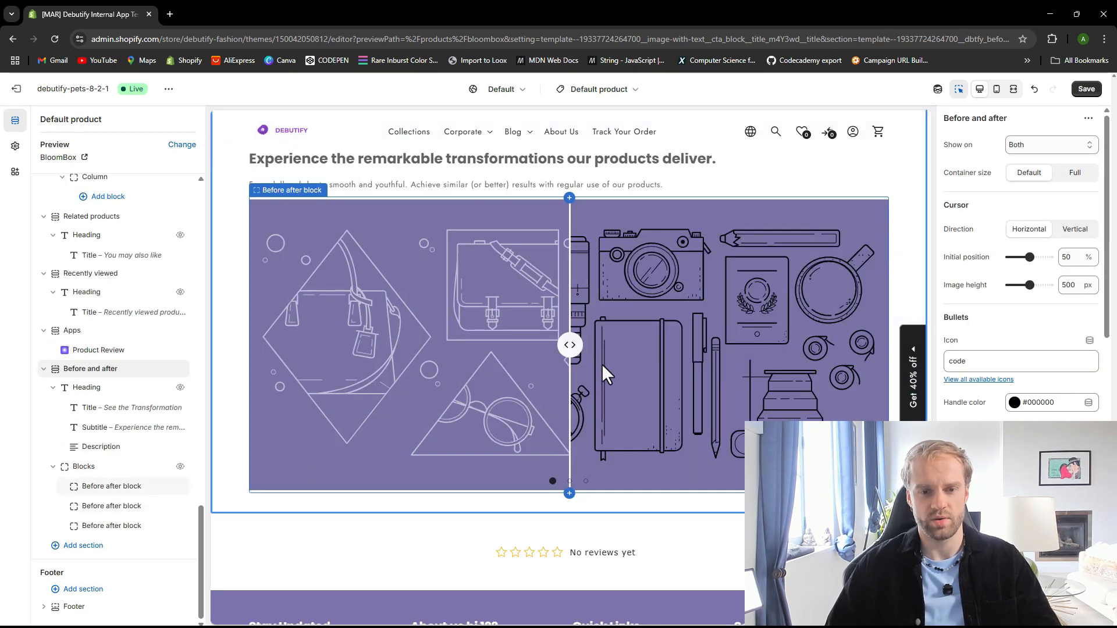
pyautogui.scroll(1, 601, 365)
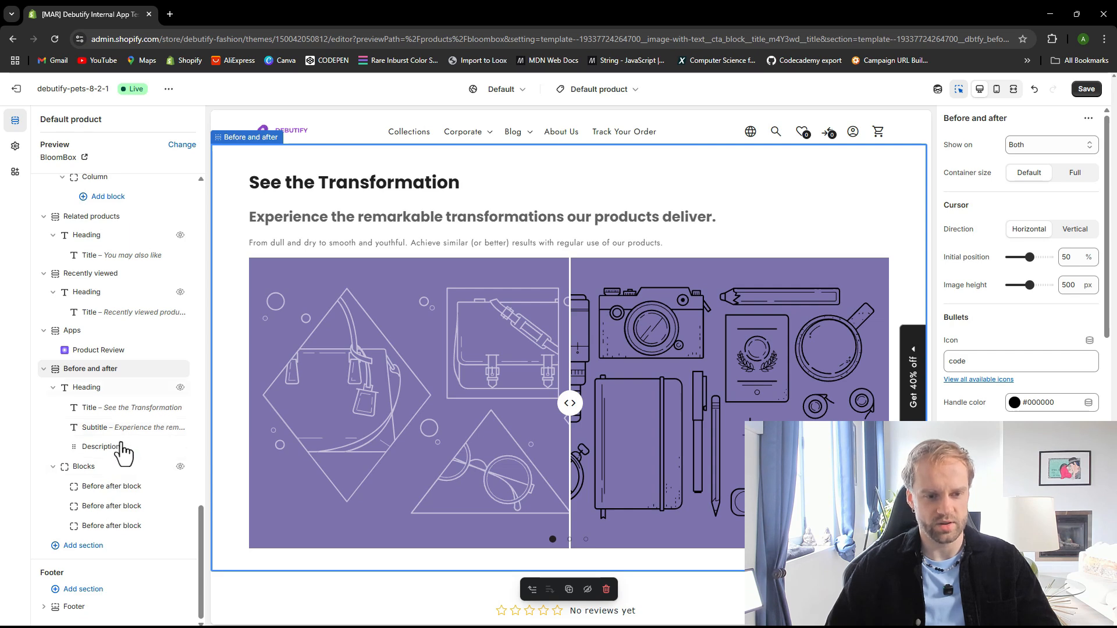
pyautogui.click(128, 507)
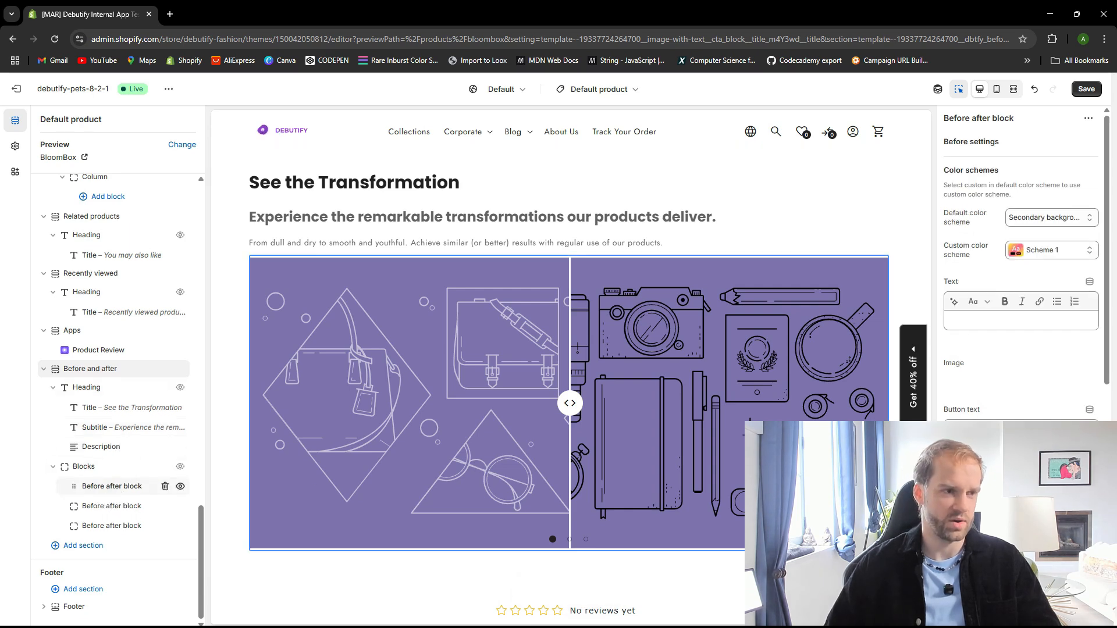
pyautogui.click(1046, 364)
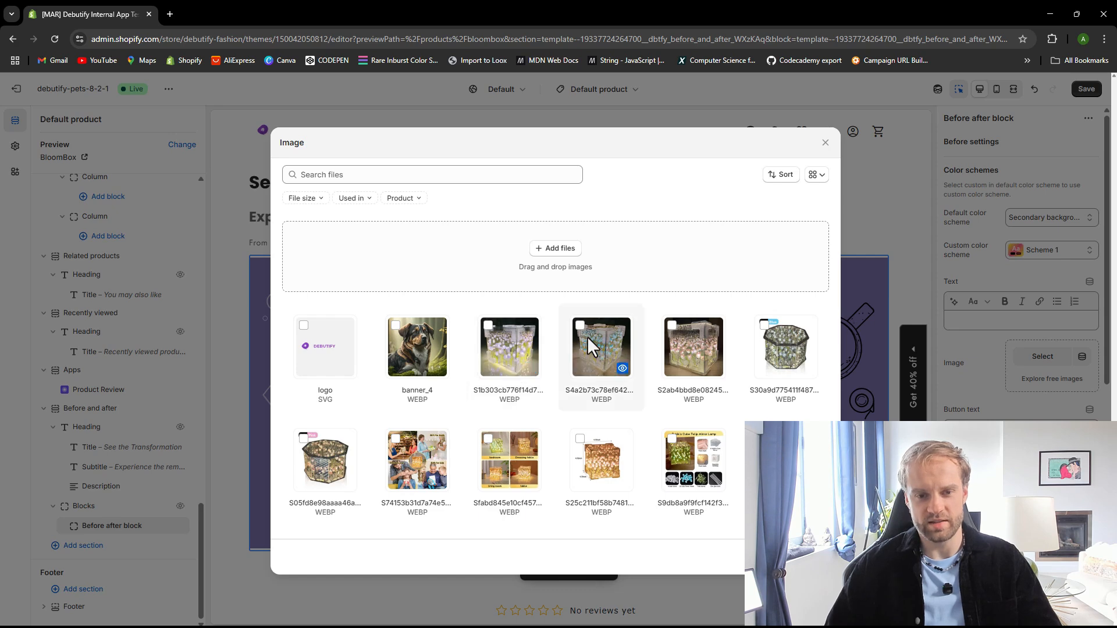
pyautogui.click(815, 557)
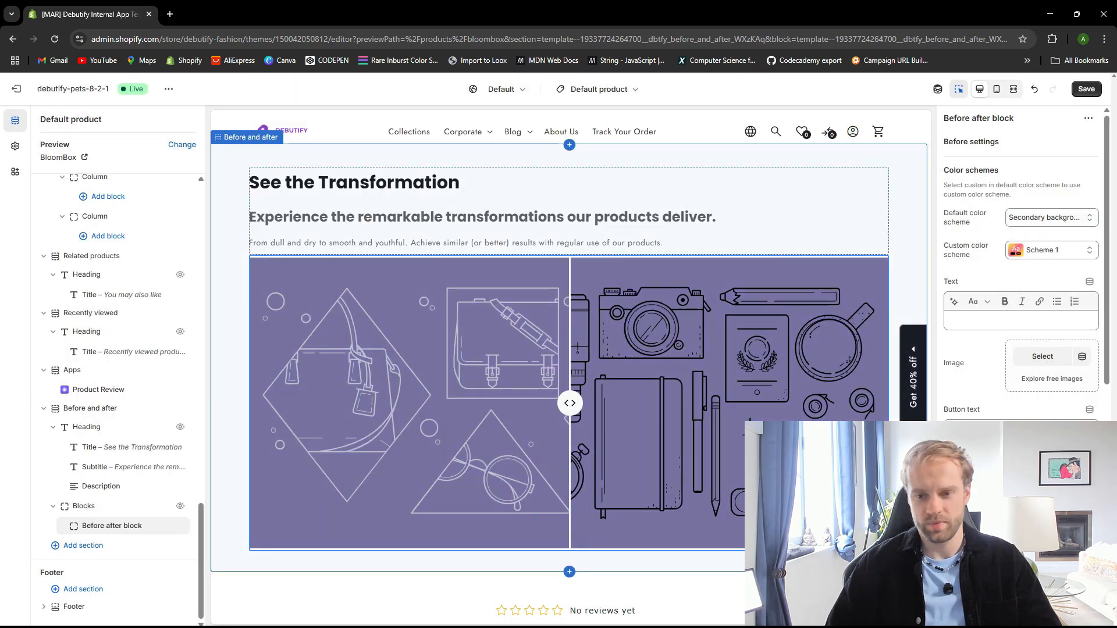
pyautogui.scroll(-6, 1021, 489)
pyautogui.scroll(-2, 1021, 291)
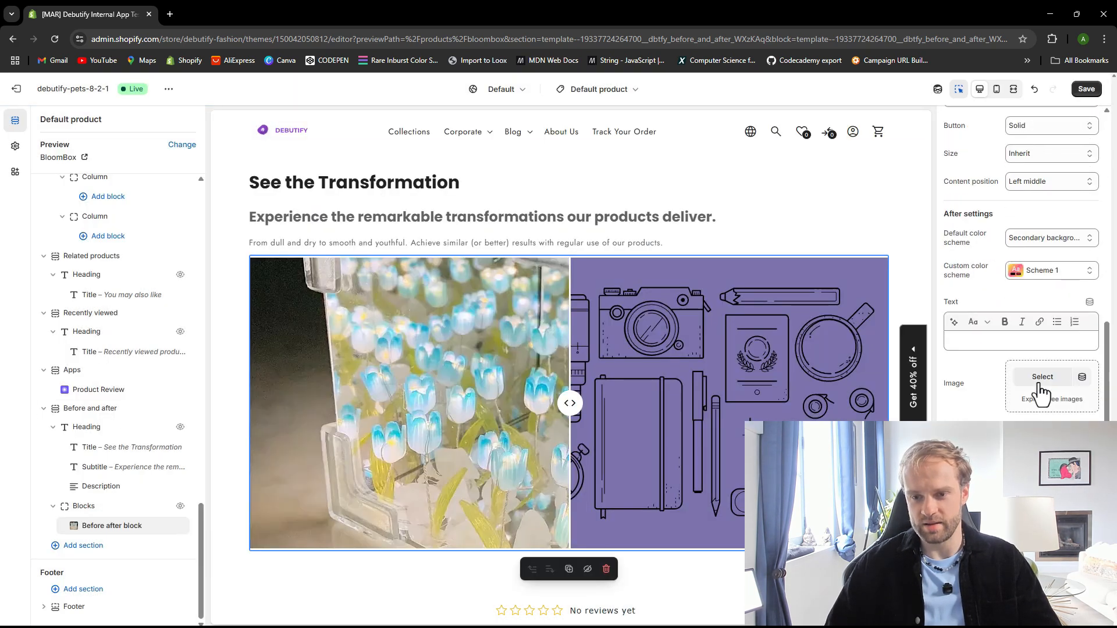
pyautogui.click(1042, 378)
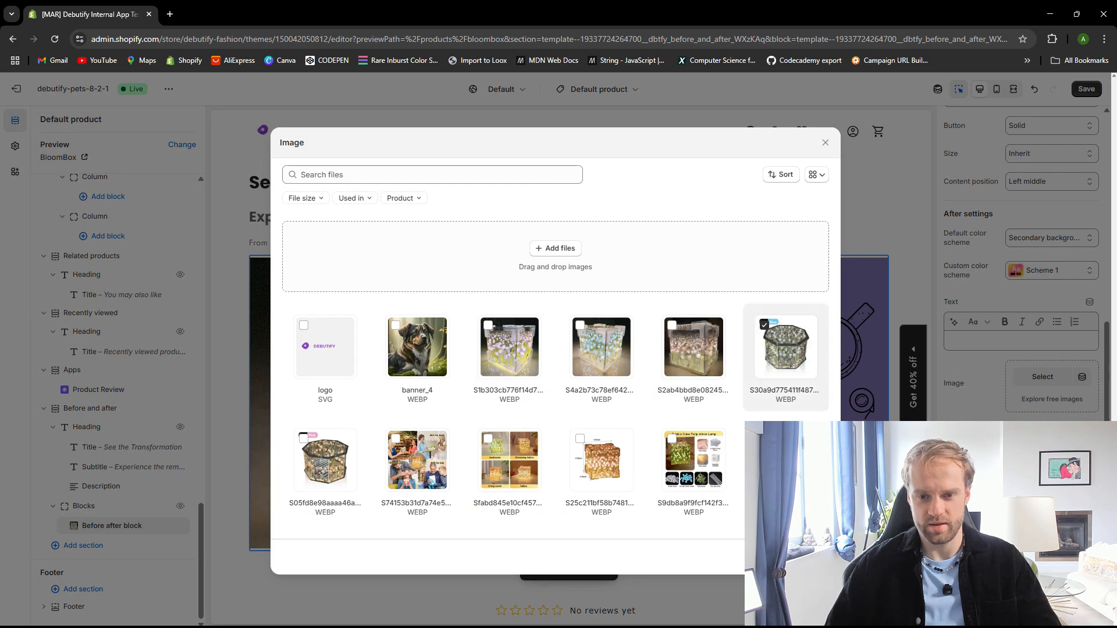
pyautogui.click(816, 557)
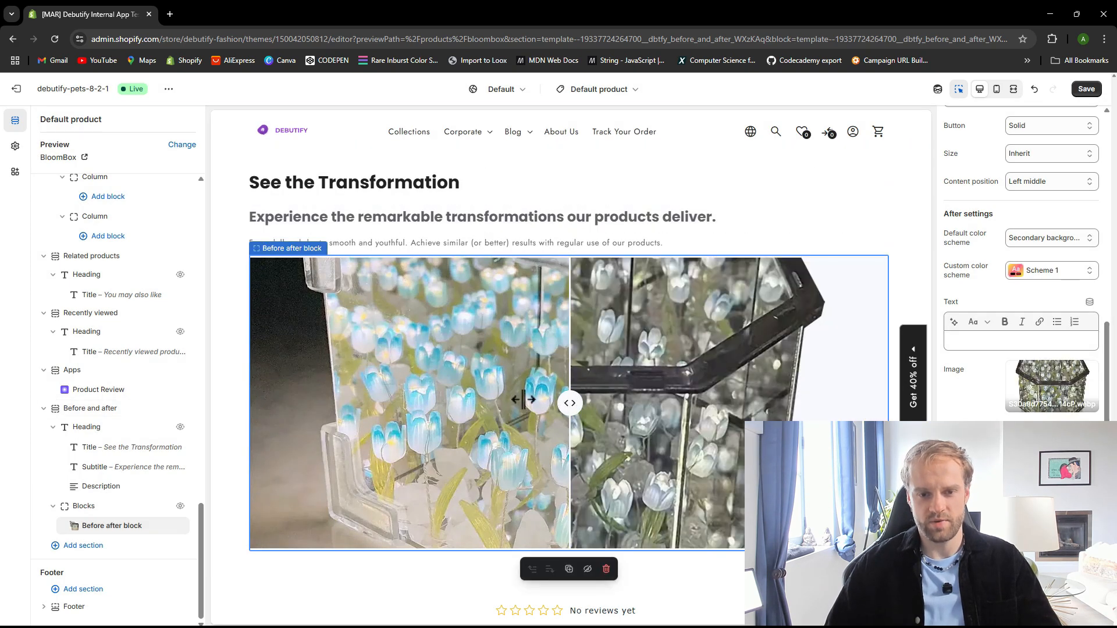
# Test the before-and-after comparison slider by moving its handle in the preview
pyautogui.moveTo(523, 400); pyautogui.dragTo(412, 395)
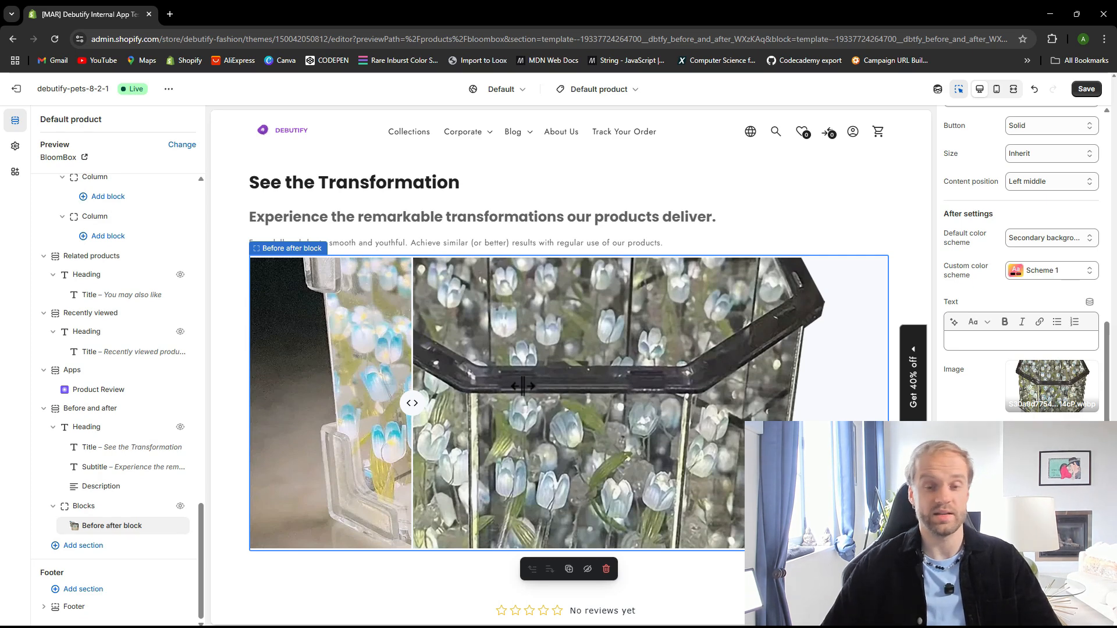
pyautogui.moveTo(409, 403); pyautogui.dragTo(452, 401)
pyautogui.scroll(1, 441, 381)
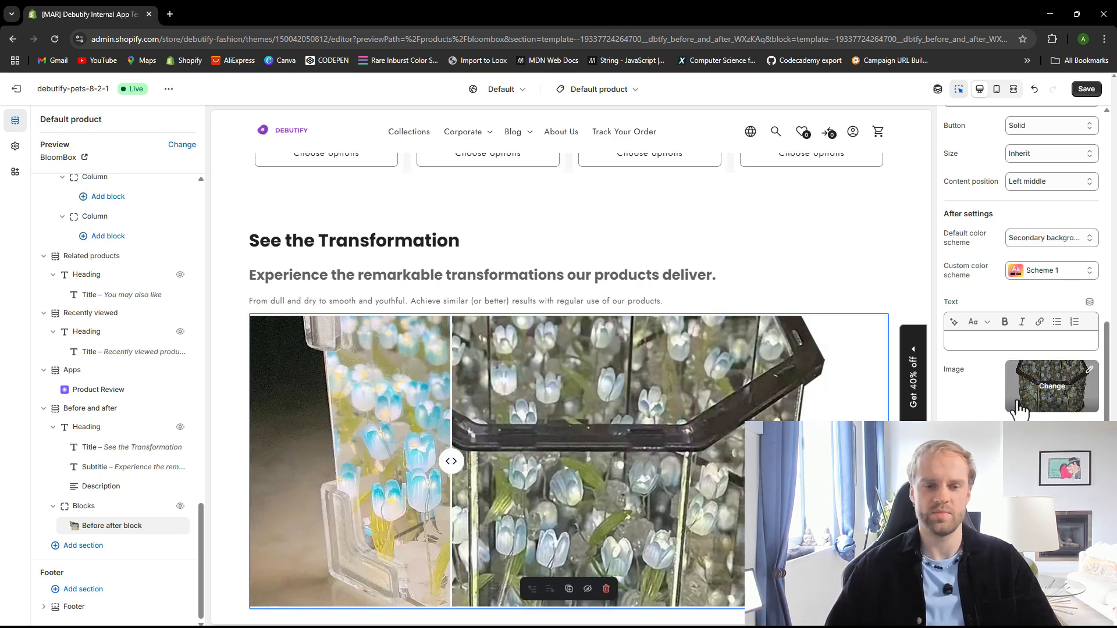
# Move the Before and after section up above the Recently viewed section and save the theme
pyautogui.click(408, 250)
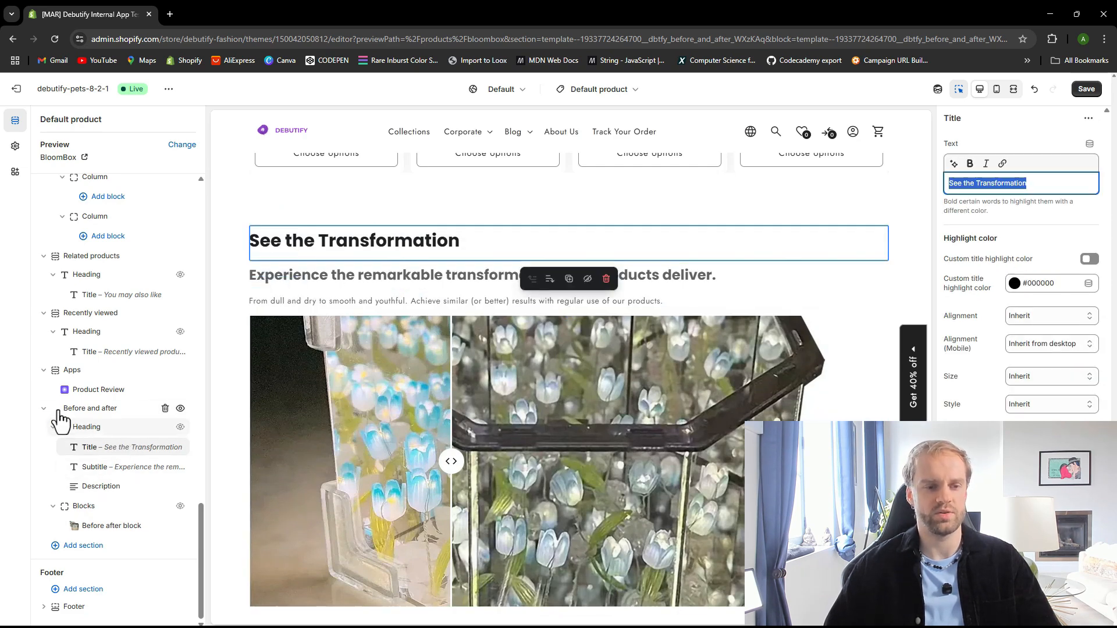
pyautogui.moveTo(63, 413); pyautogui.dragTo(131, 381)
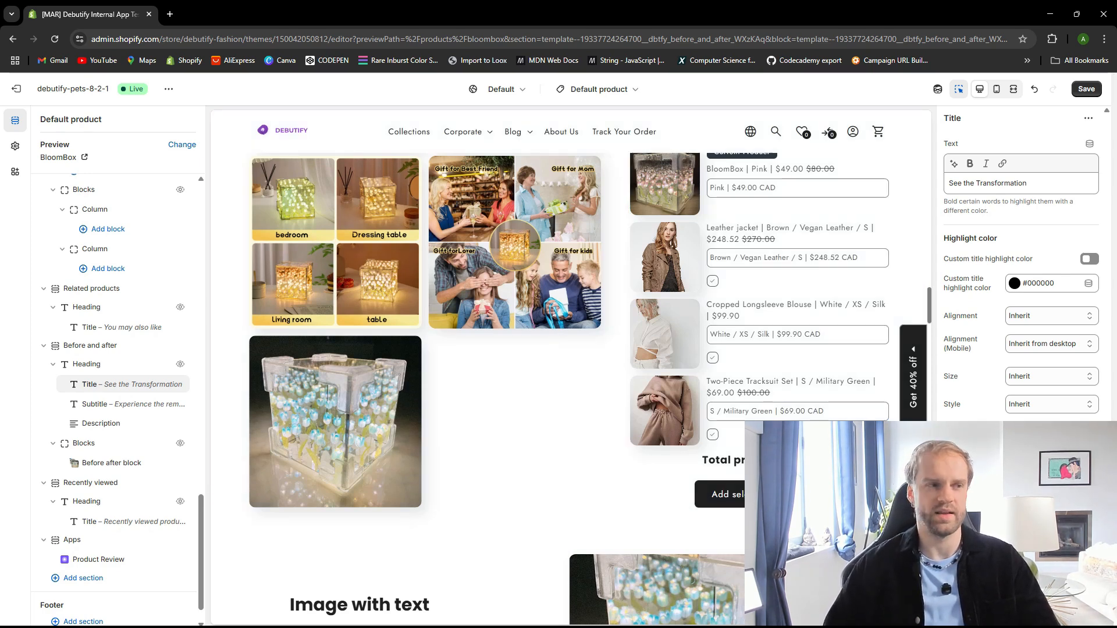
pyautogui.hotkey('ctrl', 's')
# Add a Quantity breaks block to the Product information section, searching the blocks for quan
pyautogui.scroll(10, 117, 339)
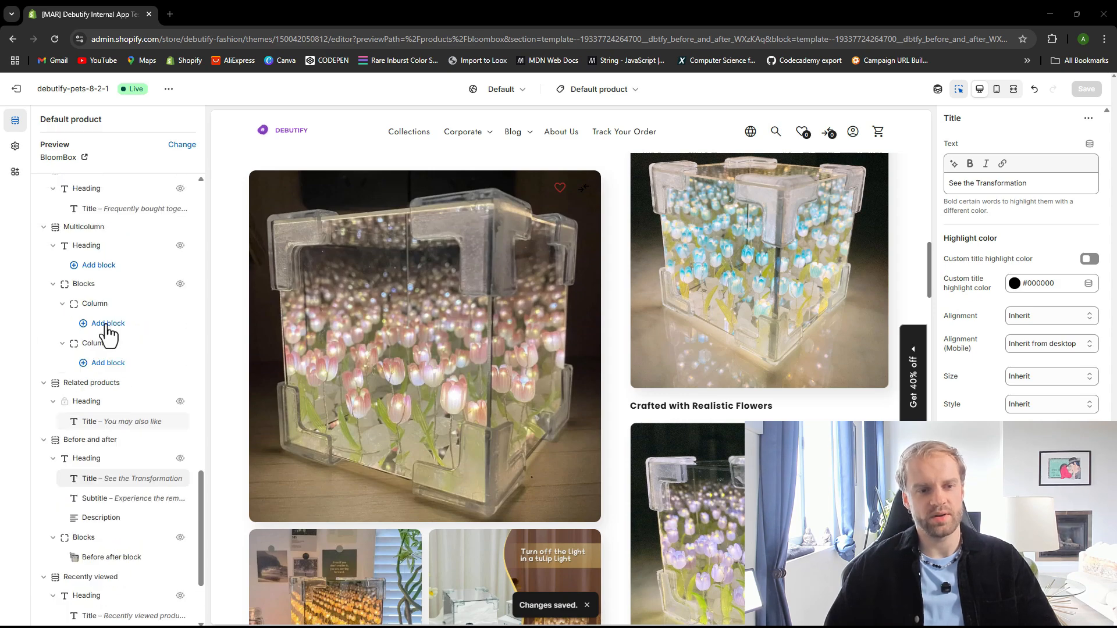
pyautogui.scroll(10, 105, 338)
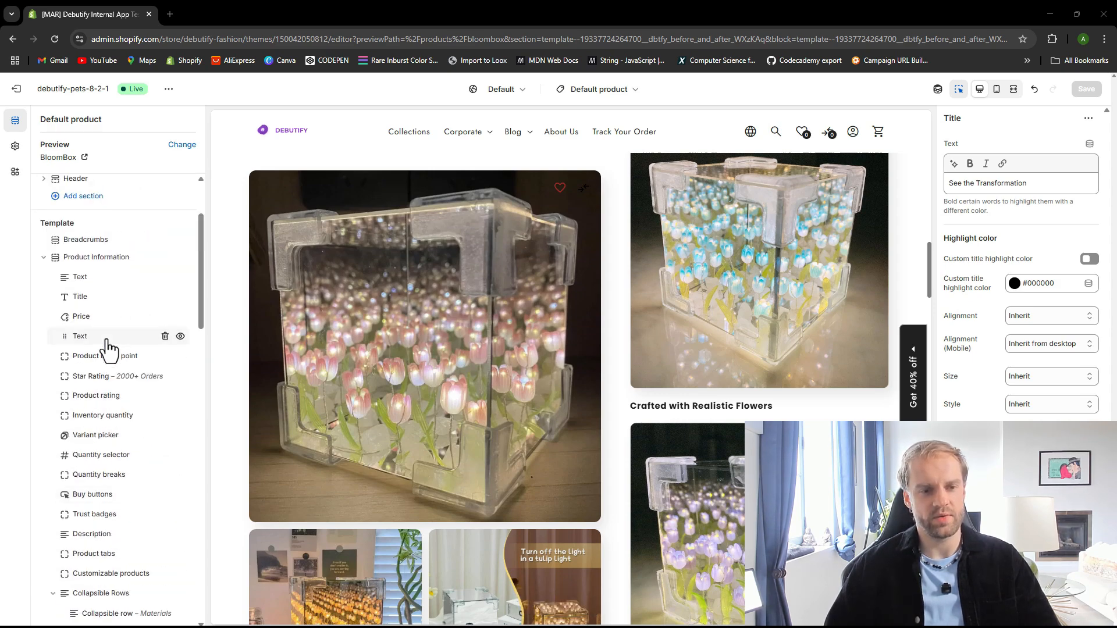
pyautogui.scroll(-2, 104, 356)
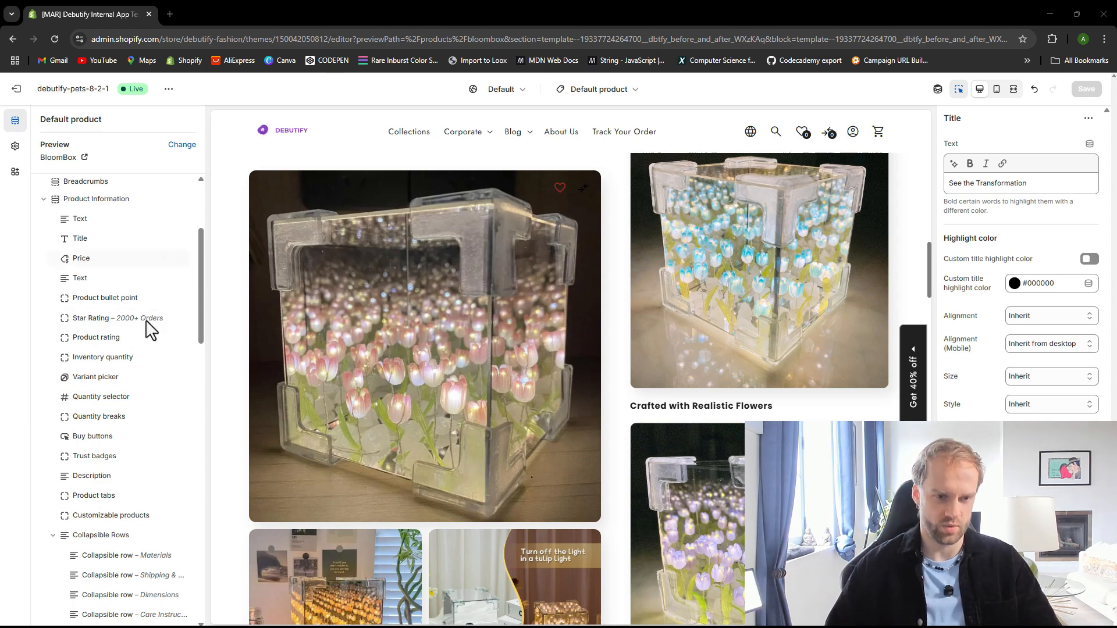
pyautogui.click(123, 525)
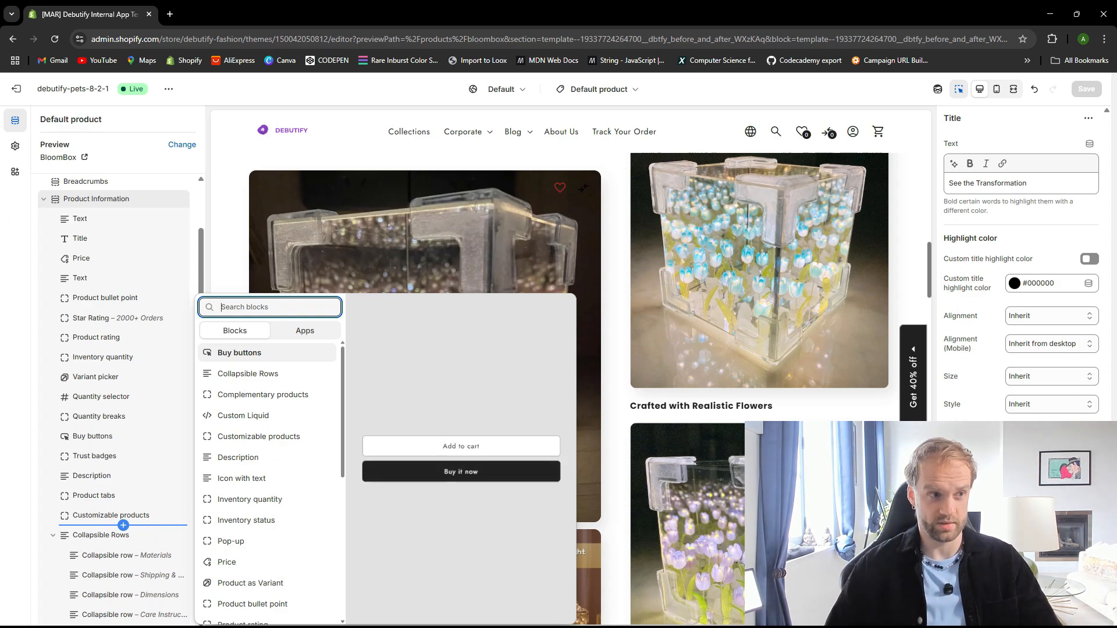
pyautogui.click(123, 526)
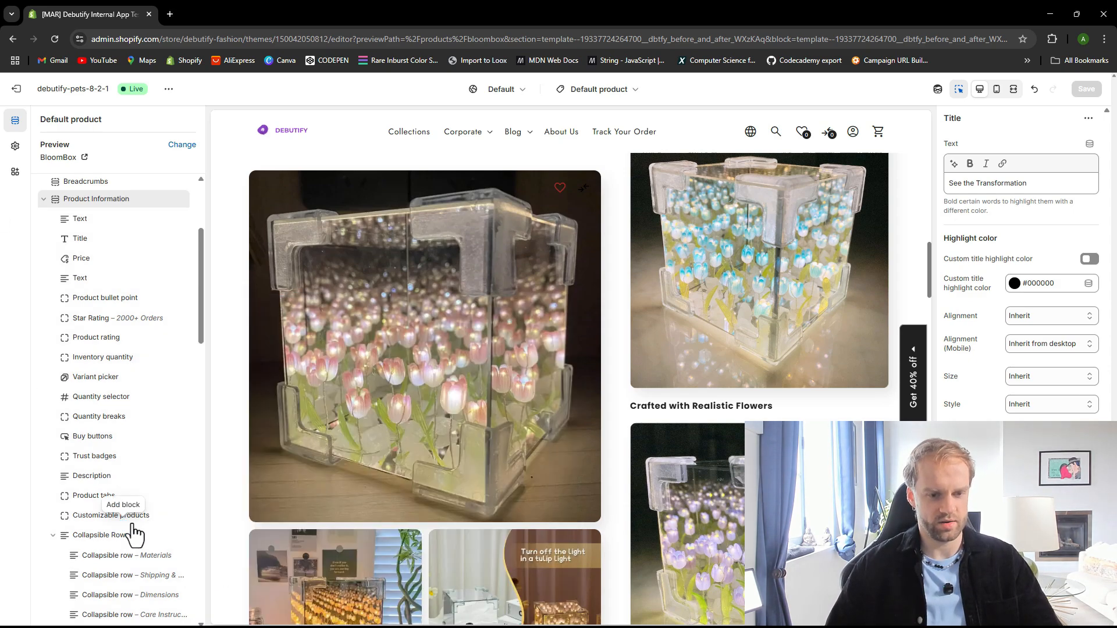
pyautogui.click(123, 526)
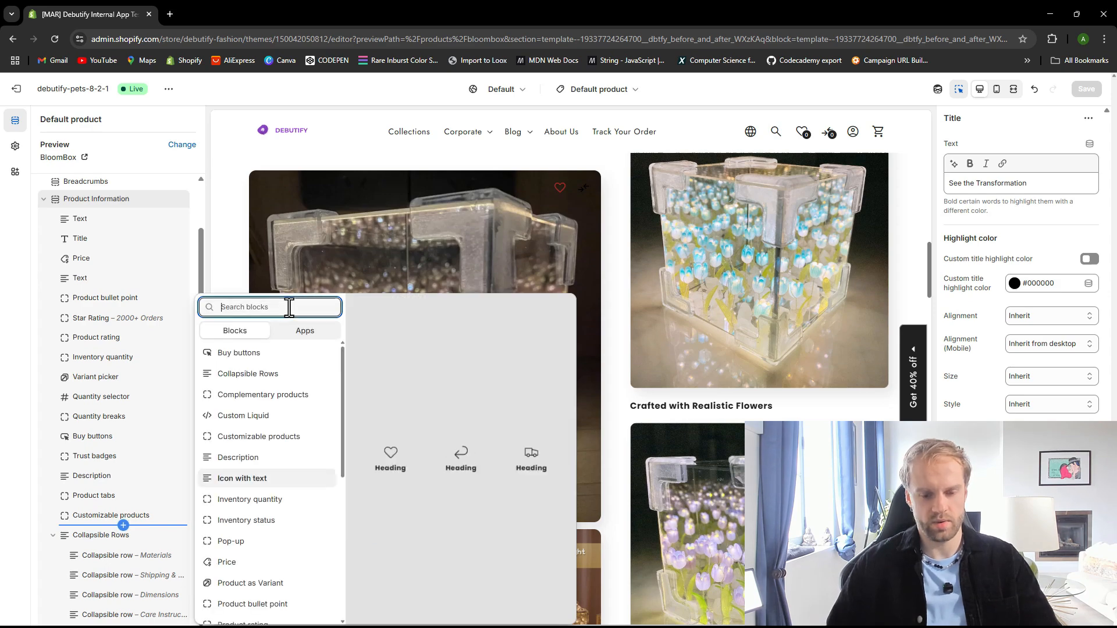
pyautogui.write('quan')
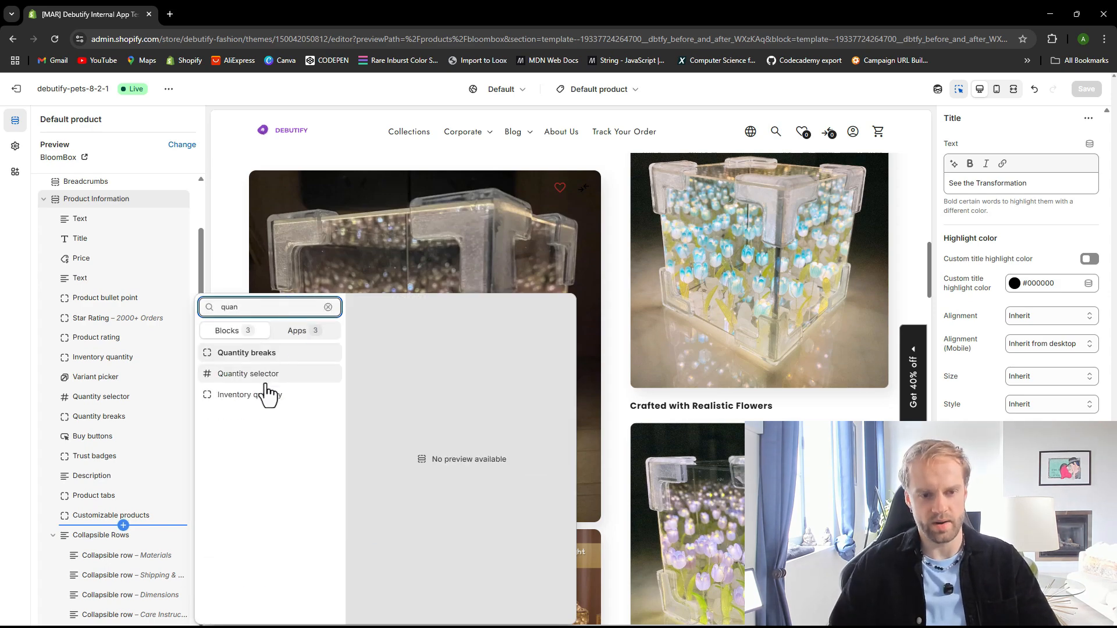
pyautogui.click(265, 355)
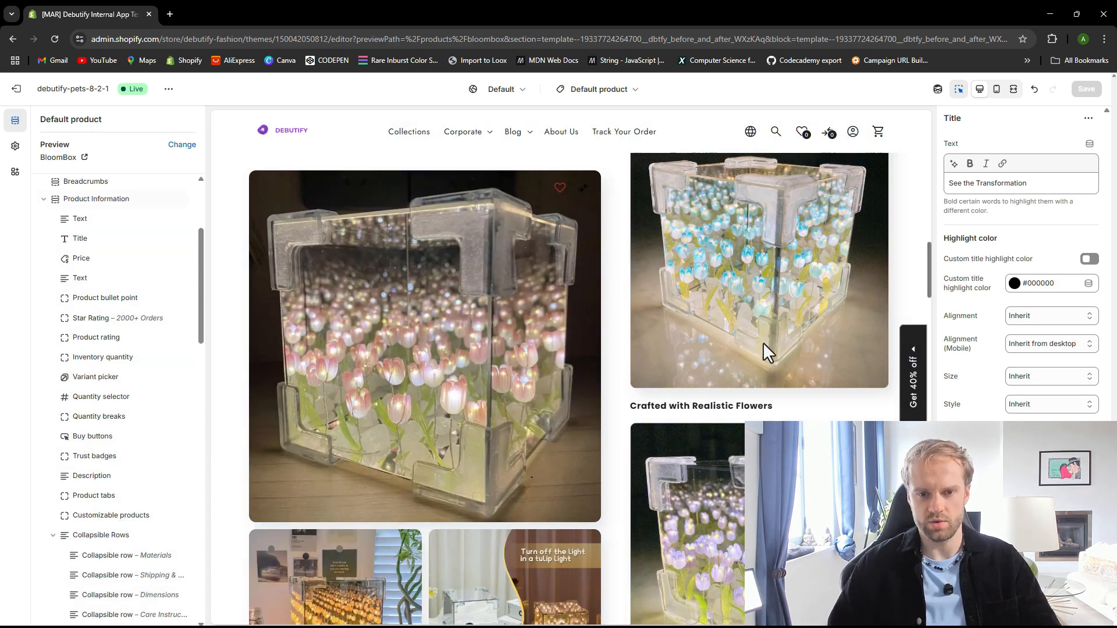
# Move the Quantity breaks block up to sit directly below the Variant picker
pyautogui.scroll(-10, 763, 342)
pyautogui.scroll(10, 652, 341)
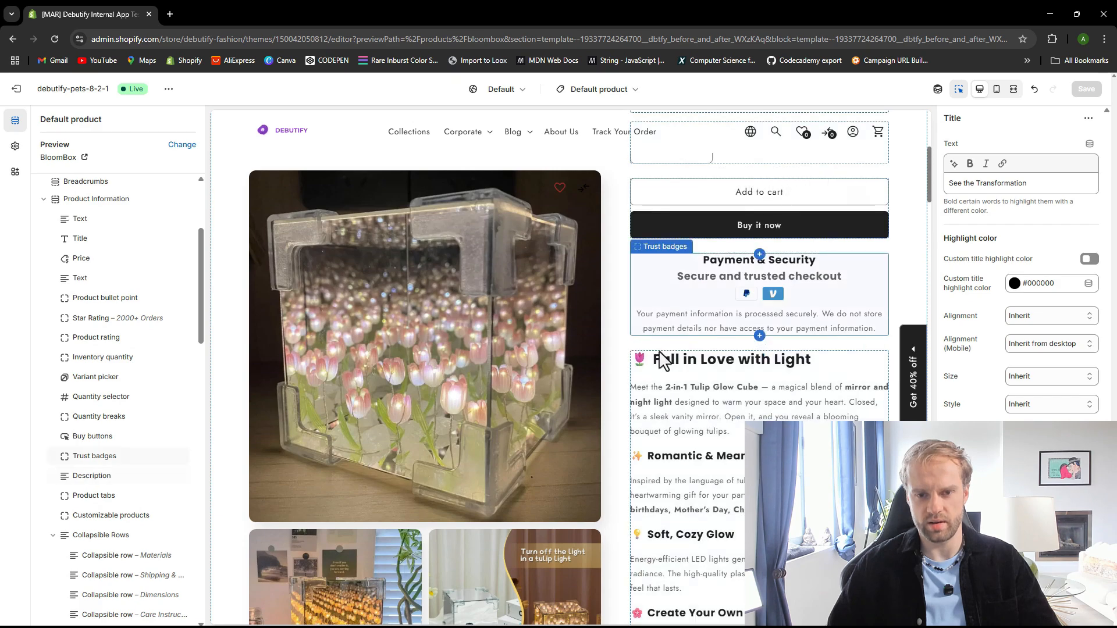
pyautogui.scroll(8, 657, 358)
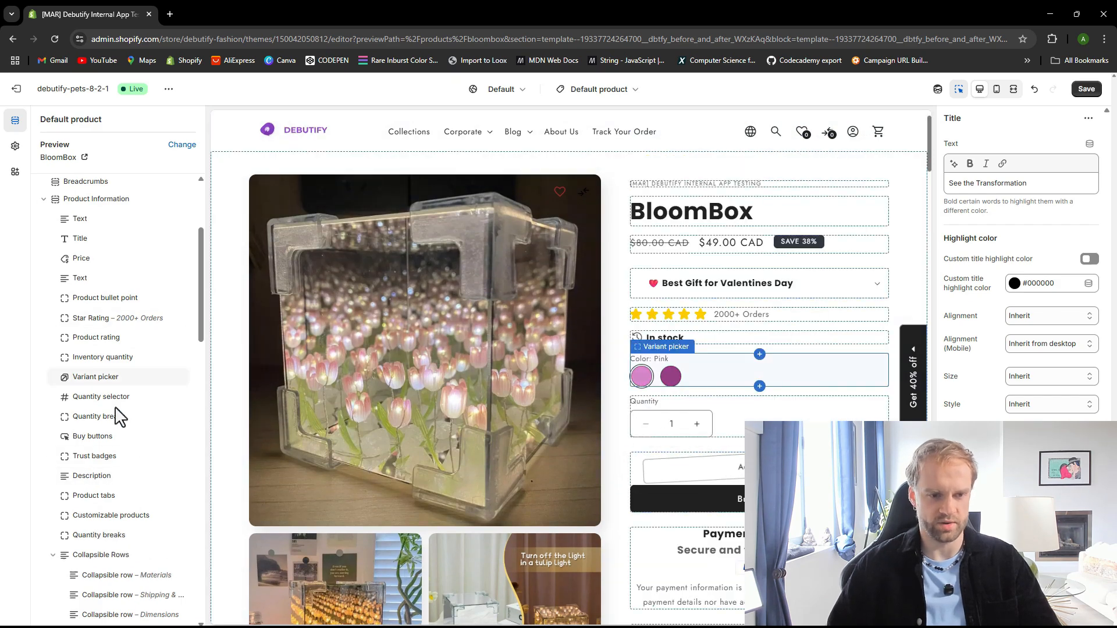
pyautogui.scroll(-2, 116, 417)
pyautogui.click(89, 401)
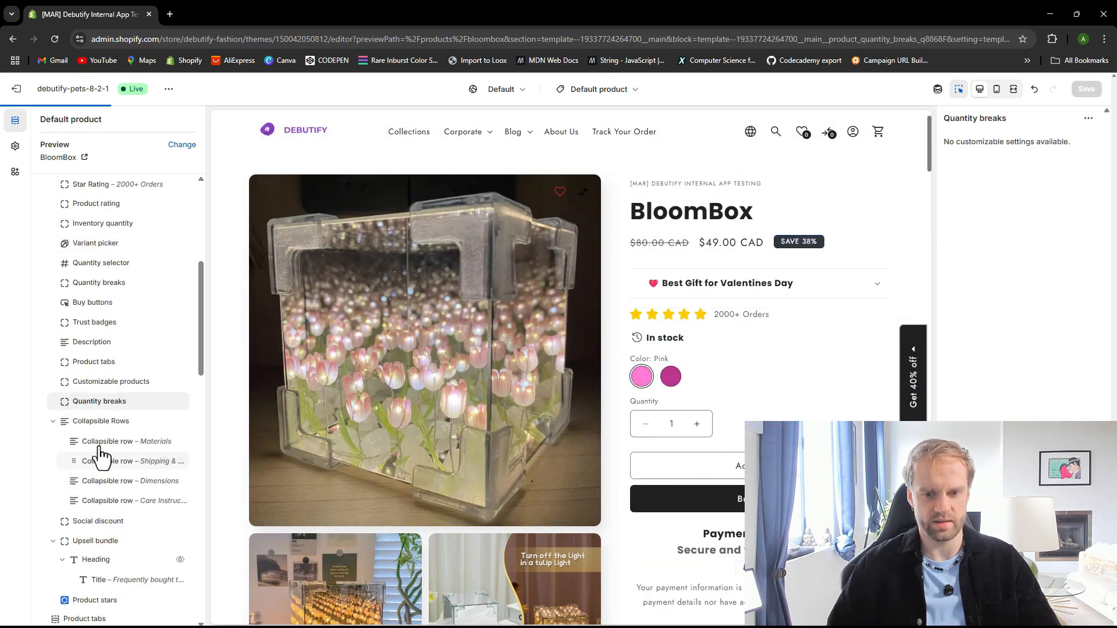
pyautogui.scroll(1, 103, 454)
pyautogui.scroll(-5, 431, 389)
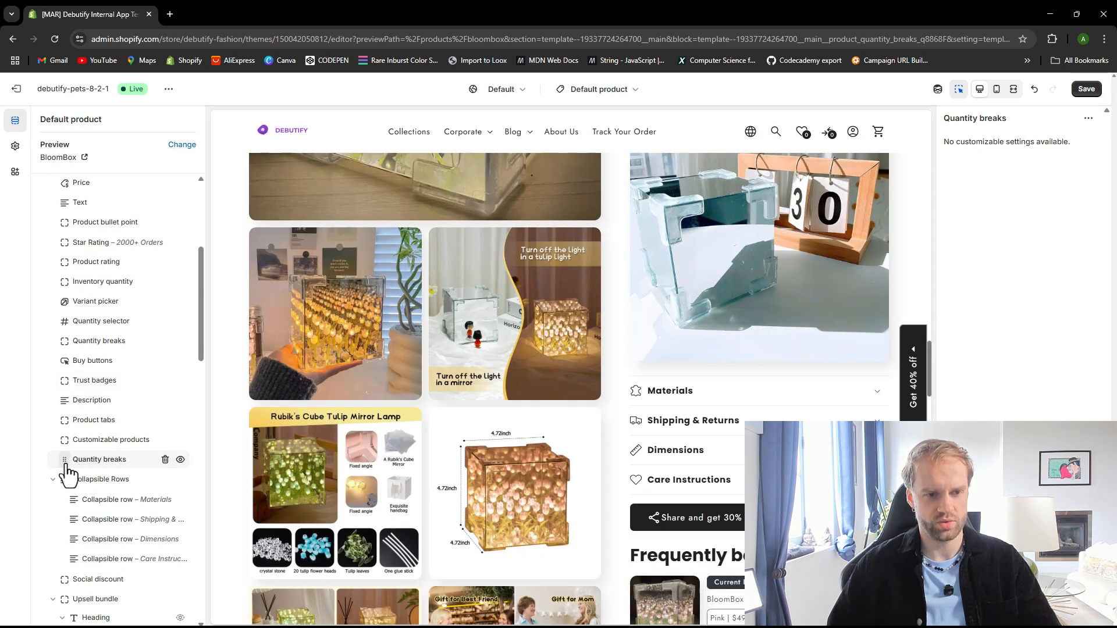
pyautogui.moveTo(66, 465); pyautogui.dragTo(105, 312)
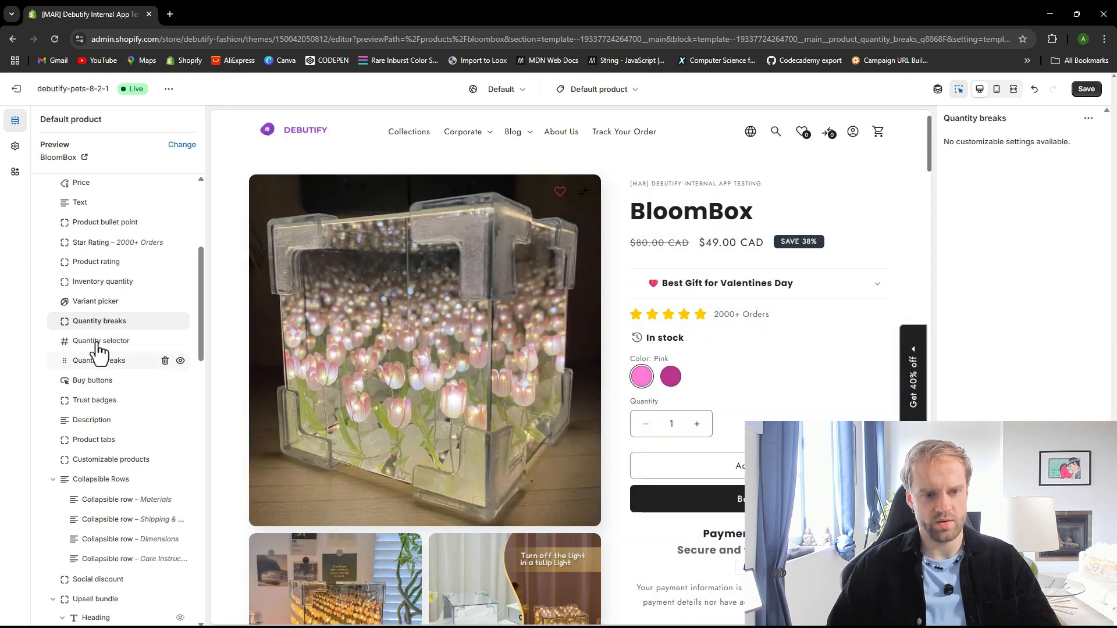
# Hide the Quantity selector block in the product information section and save the theme
pyautogui.click(180, 341)
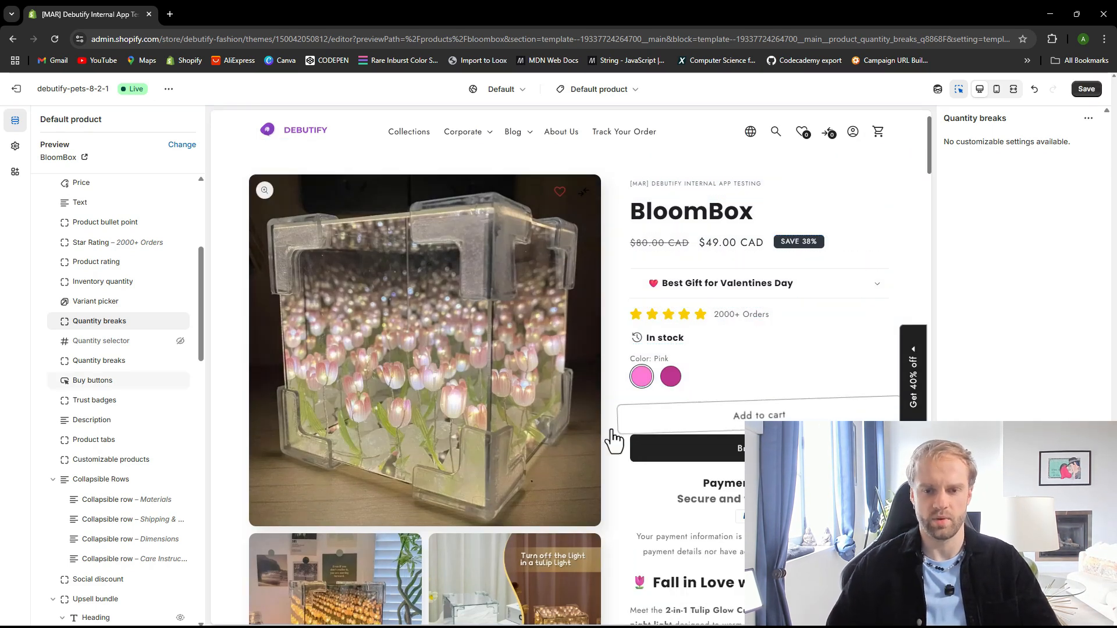
pyautogui.click(1096, 90)
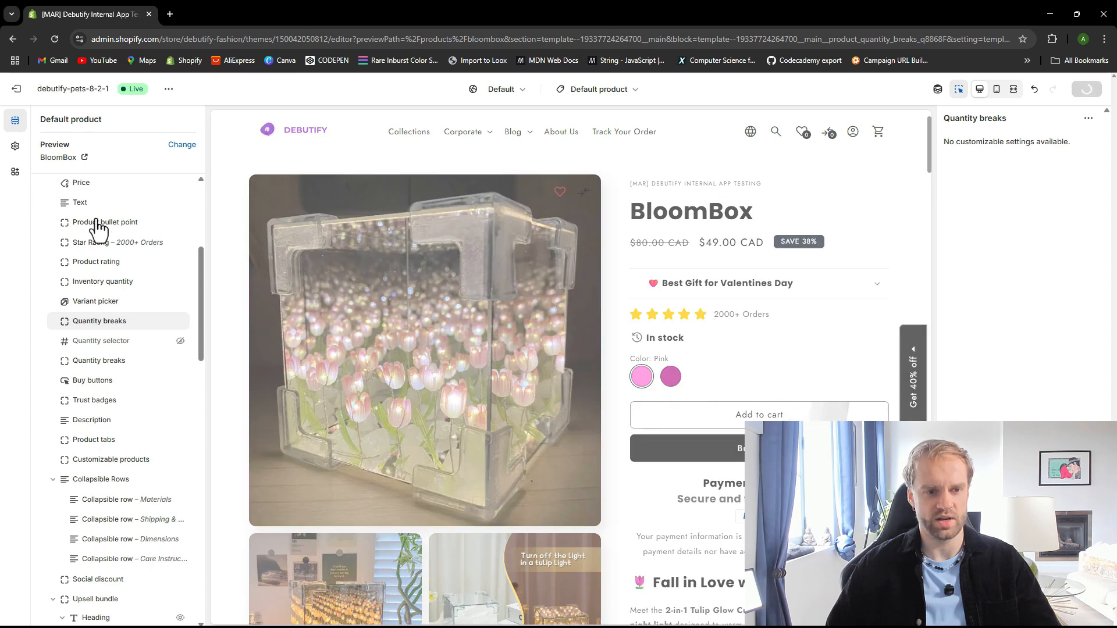
# Add a Product break block to the Quantity breaks widget inside Debutify Widgets
pyautogui.scroll(4, 99, 230)
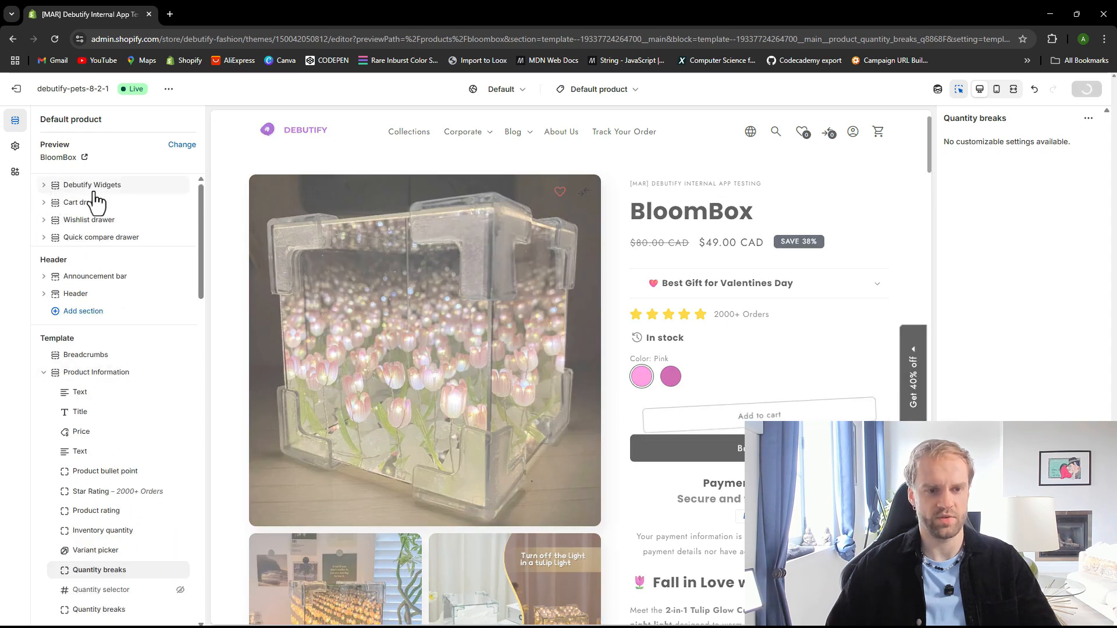
pyautogui.click(43, 184)
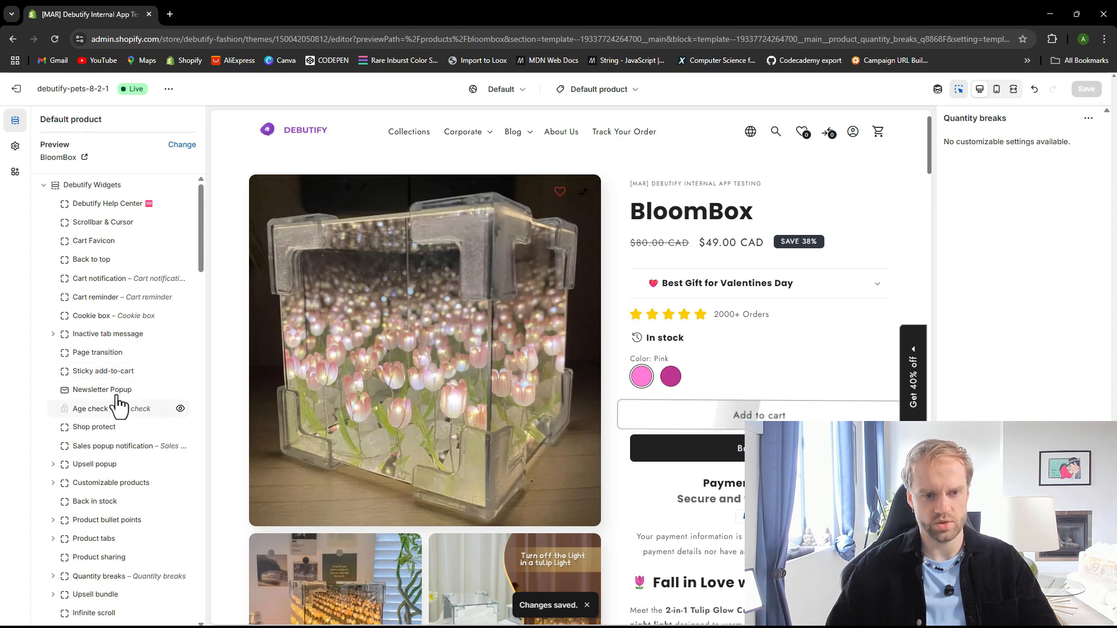
pyautogui.moveTo(202, 264)
pyautogui.mouseDown()
pyautogui.moveTo(204, 296)
pyautogui.moveTo(199, 252)
pyautogui.mouseUp()
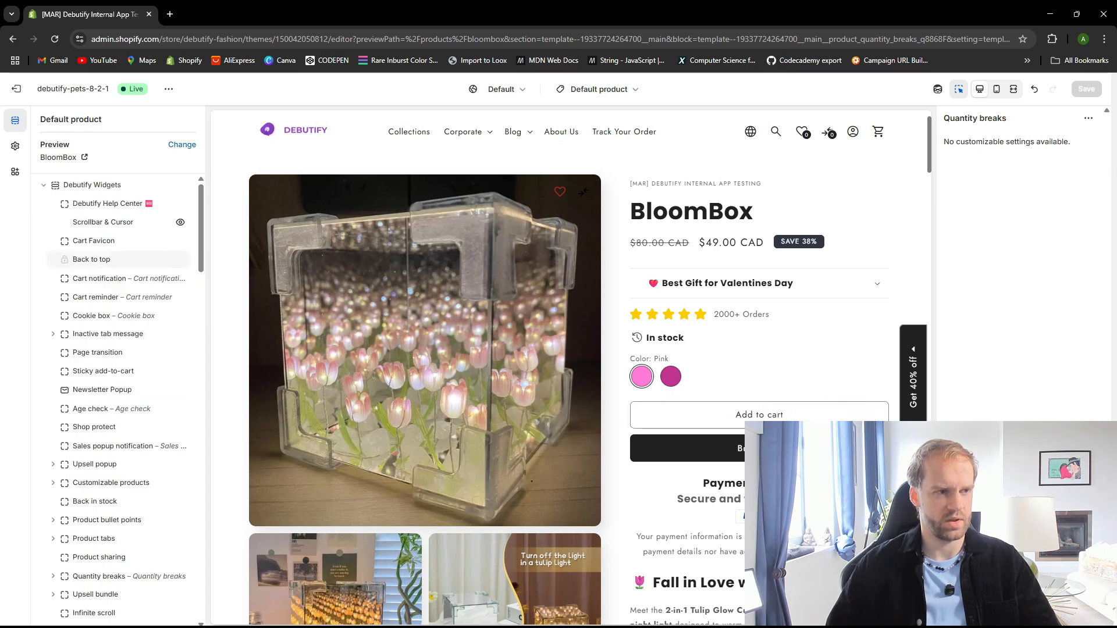
pyautogui.scroll(-2, 135, 472)
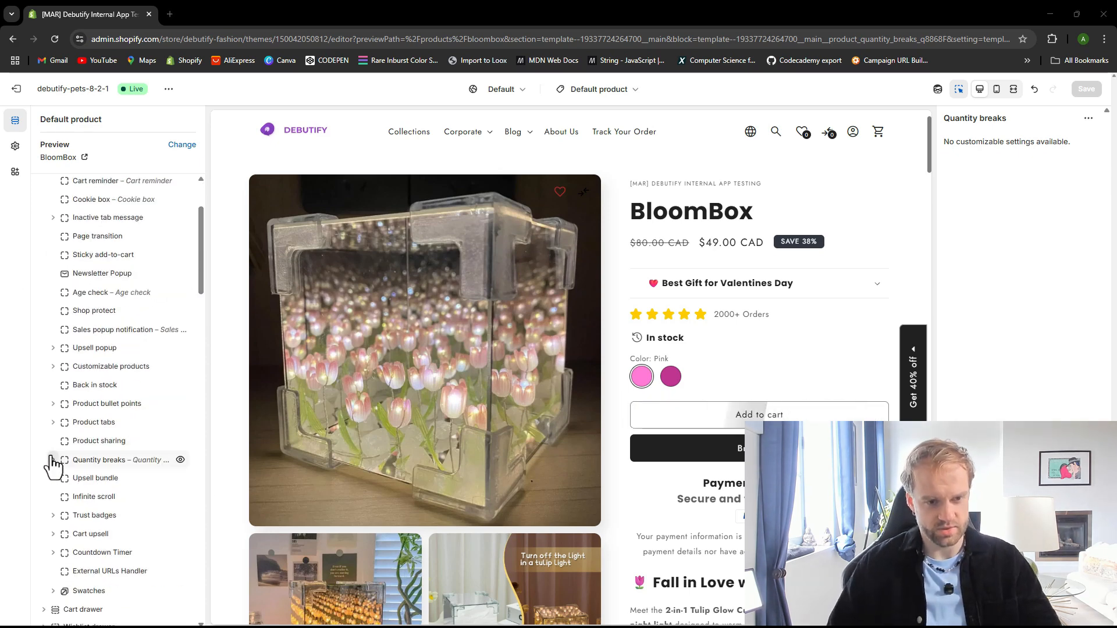
pyautogui.scroll(-1, 74, 469)
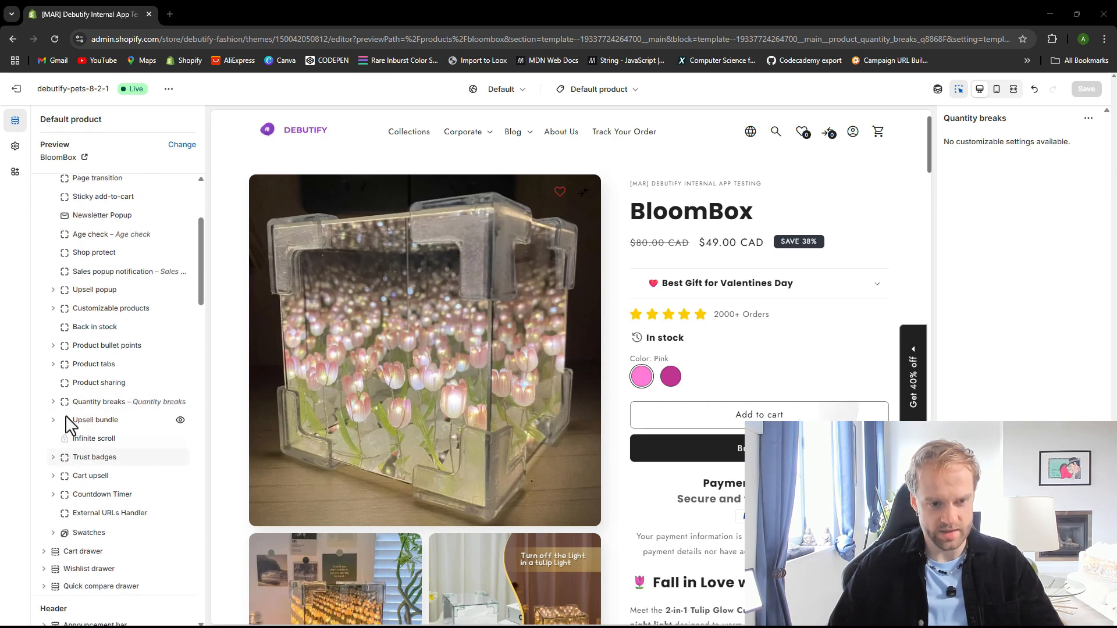
pyautogui.click(105, 403)
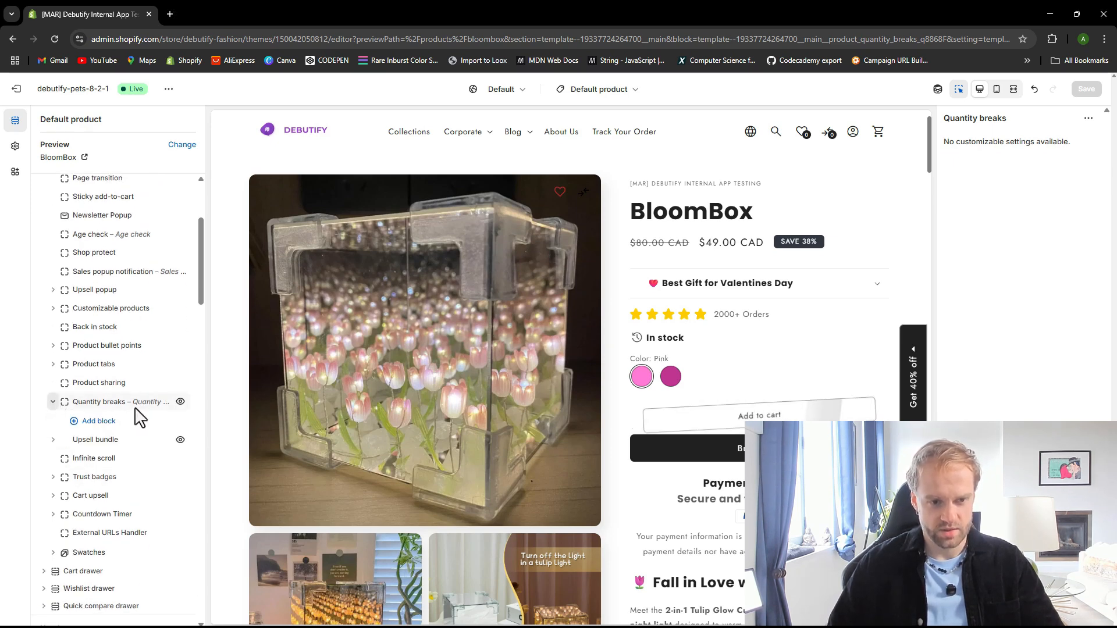
pyautogui.click(105, 422)
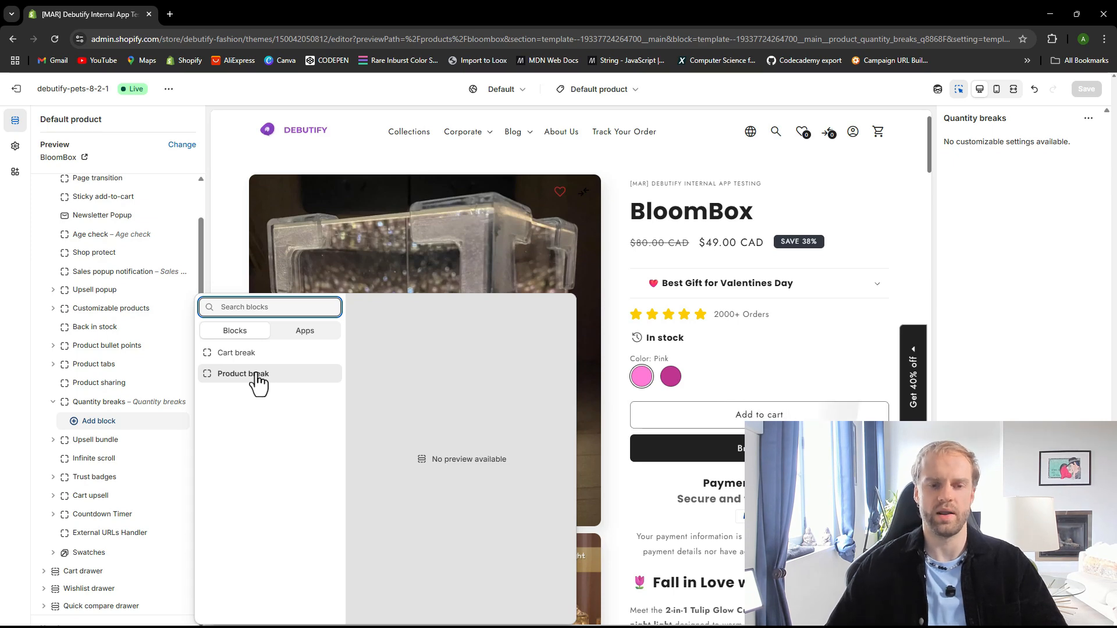
pyautogui.click(256, 375)
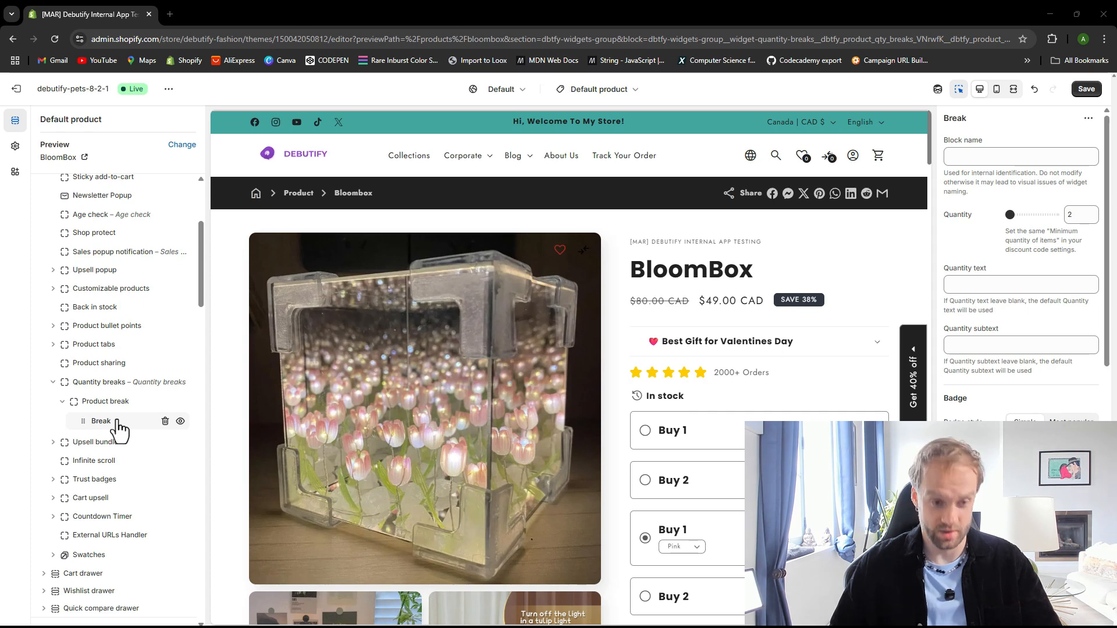
# Open the Break block's settings and set its free product image to the S2ab4bbd8e tulip image, then save
pyautogui.click(118, 384)
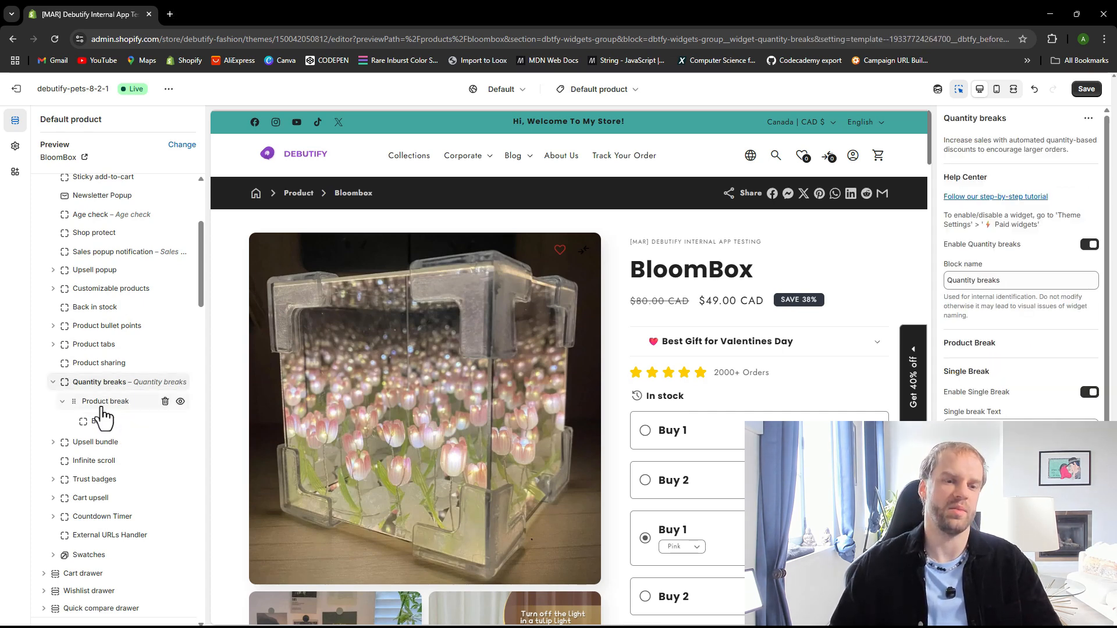
pyautogui.click(106, 404)
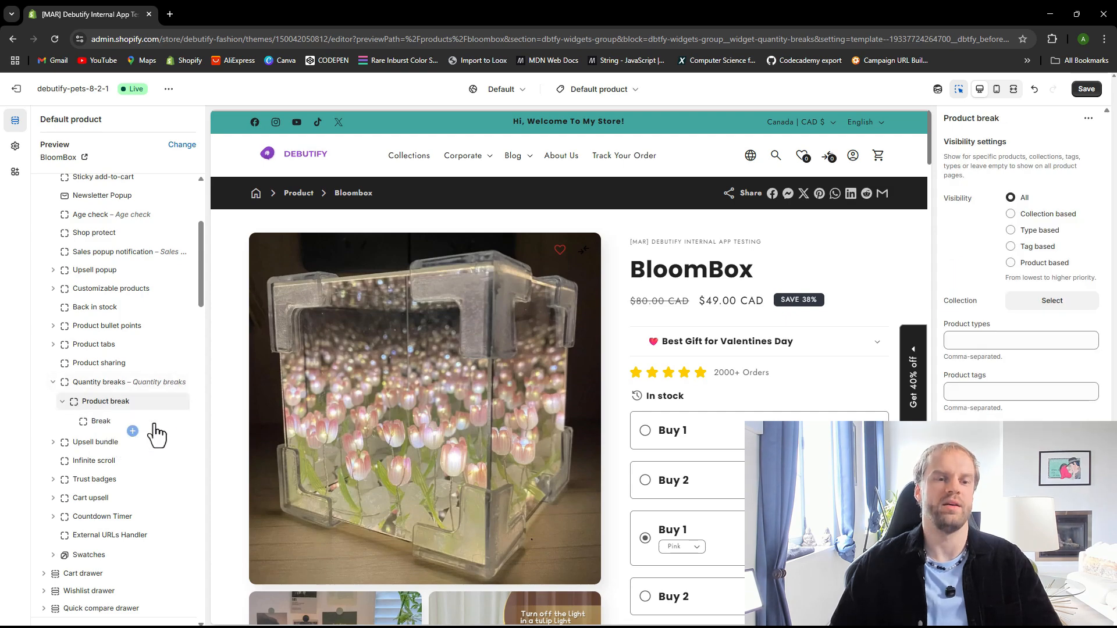
pyautogui.click(640, 407)
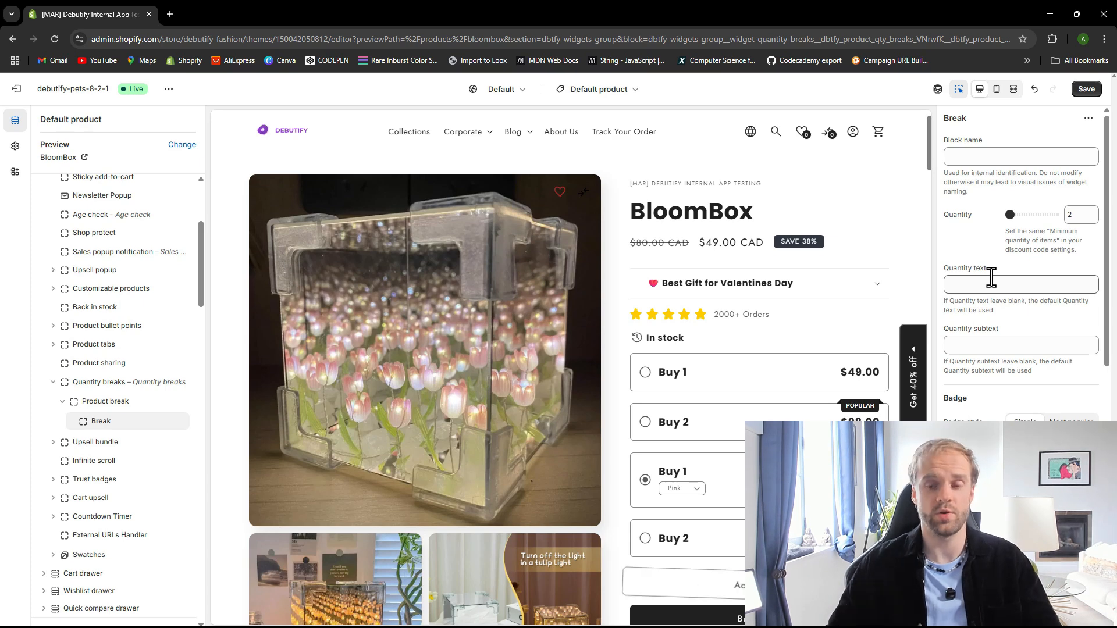
pyautogui.scroll(-2, 983, 338)
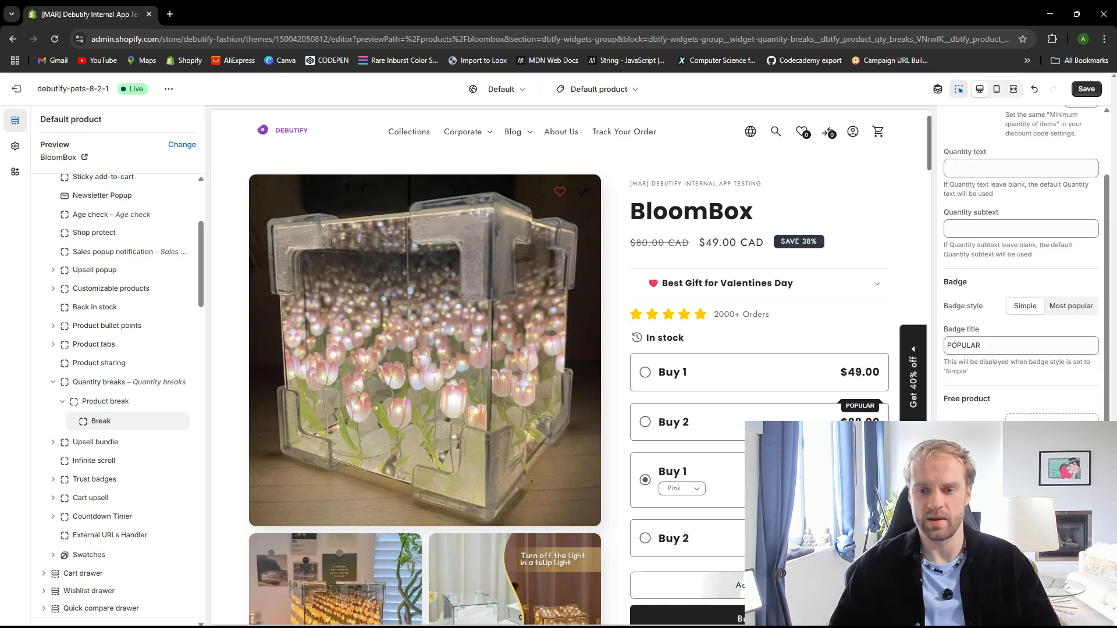
pyautogui.scroll(-2, 1021, 262)
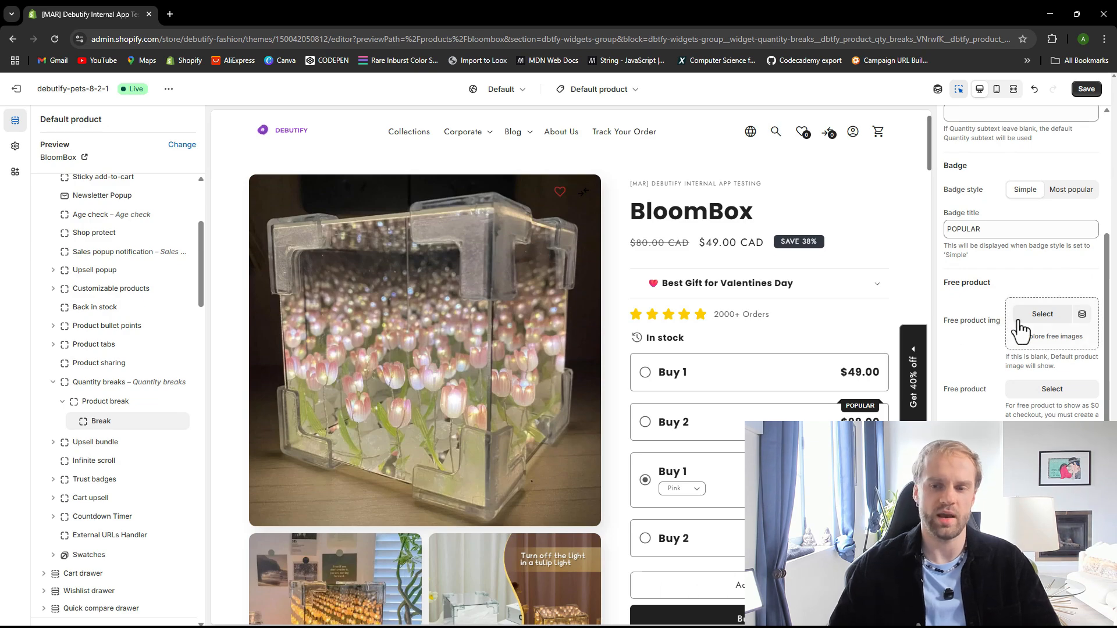
pyautogui.click(1039, 317)
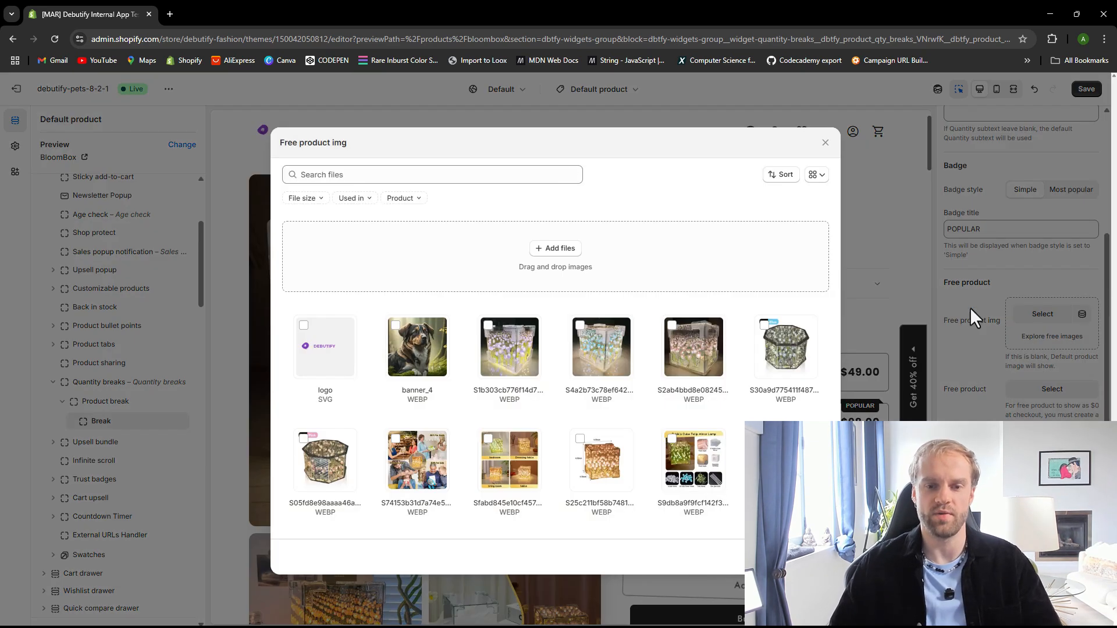
pyautogui.click(703, 331)
pyautogui.click(813, 557)
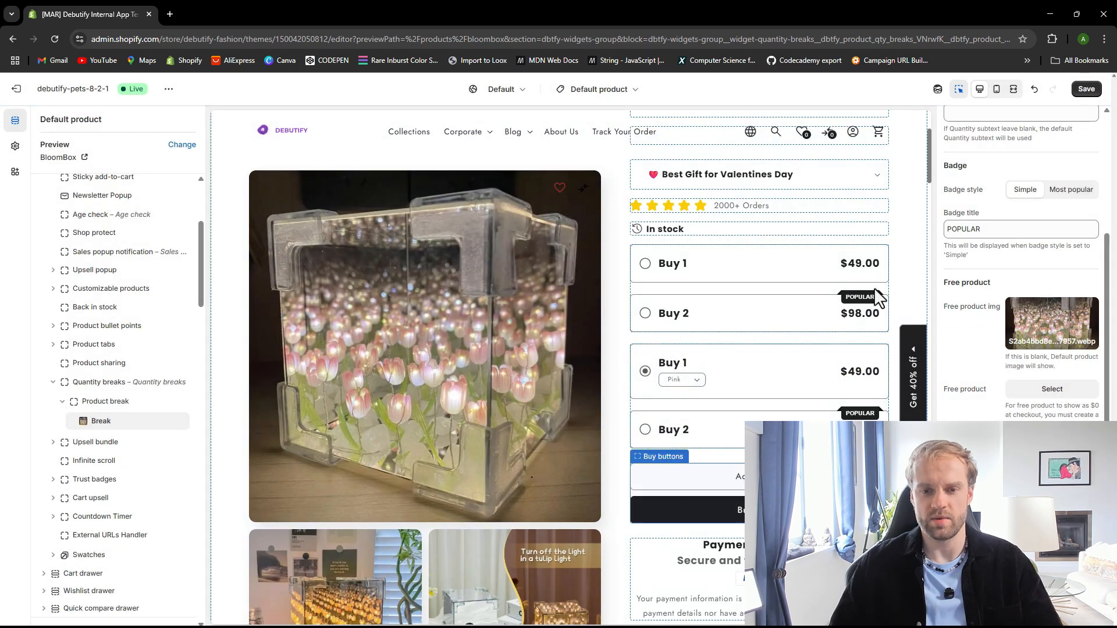
pyautogui.click(1086, 90)
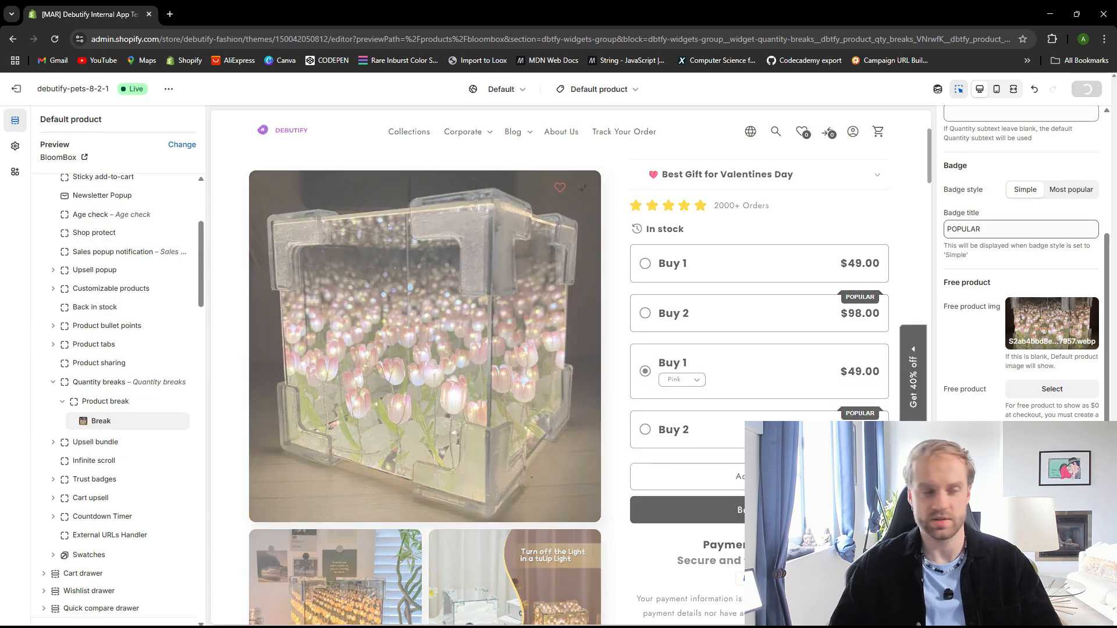
# Choose BloomBox as the Break block's free product and save the theme
pyautogui.scroll(-2, 1047, 244)
pyautogui.click(1049, 273)
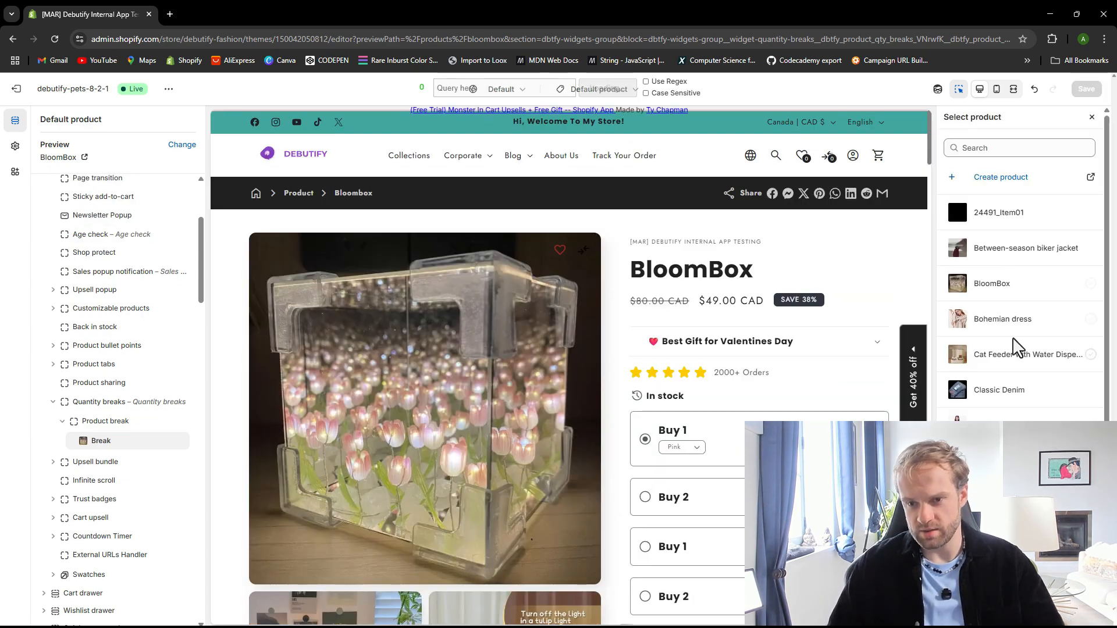
pyautogui.click(992, 284)
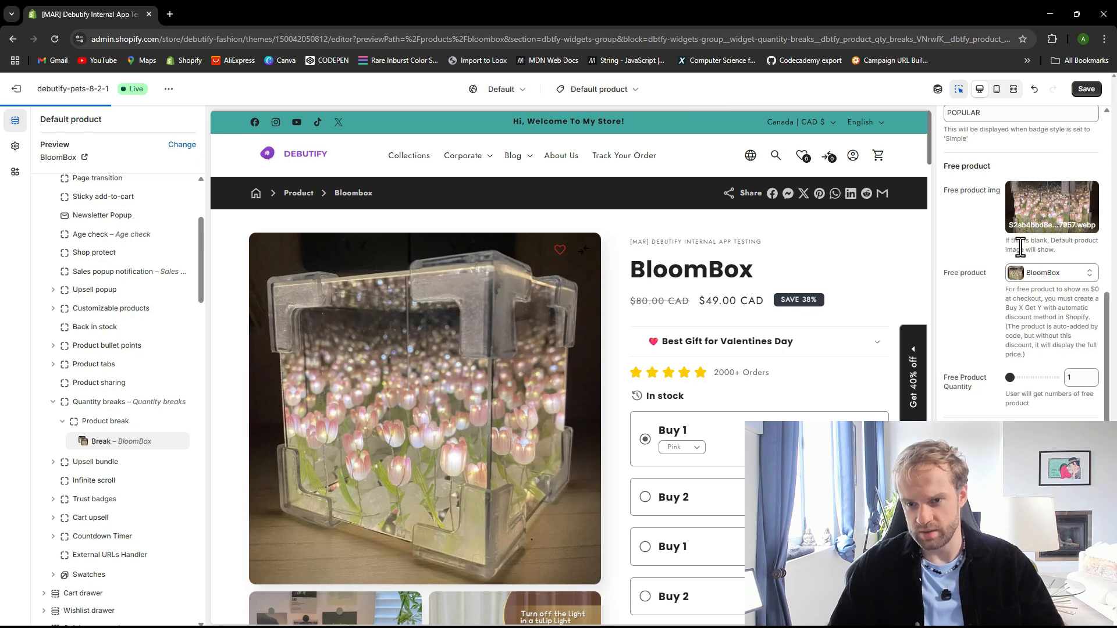
pyautogui.click(1088, 91)
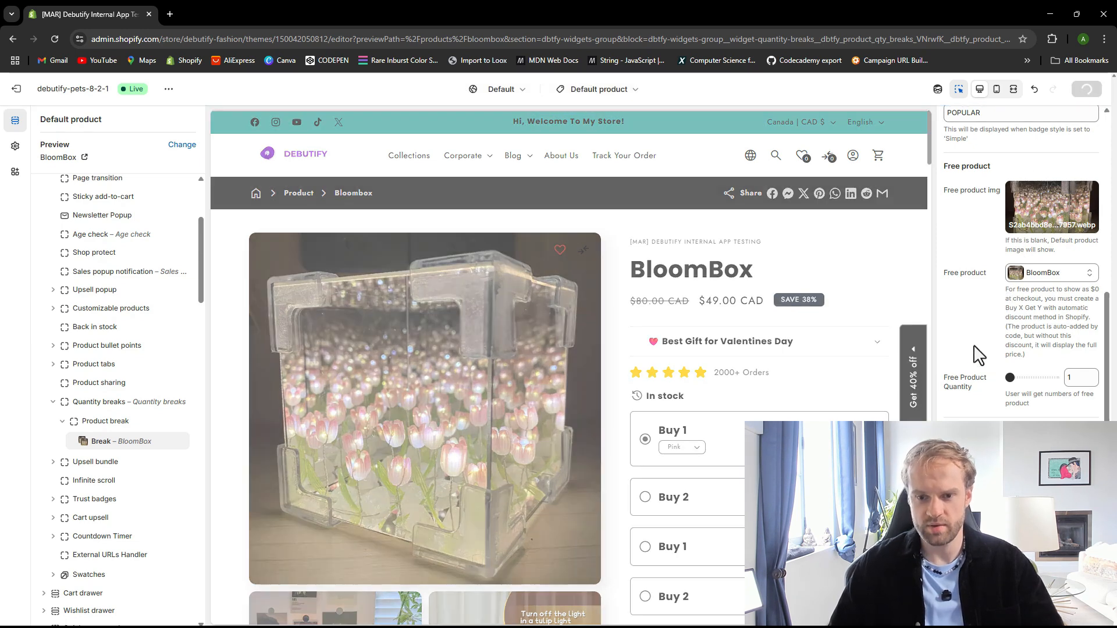
# Open the theme editor page's address in a second browser tab
pyautogui.scroll(-1, 979, 354)
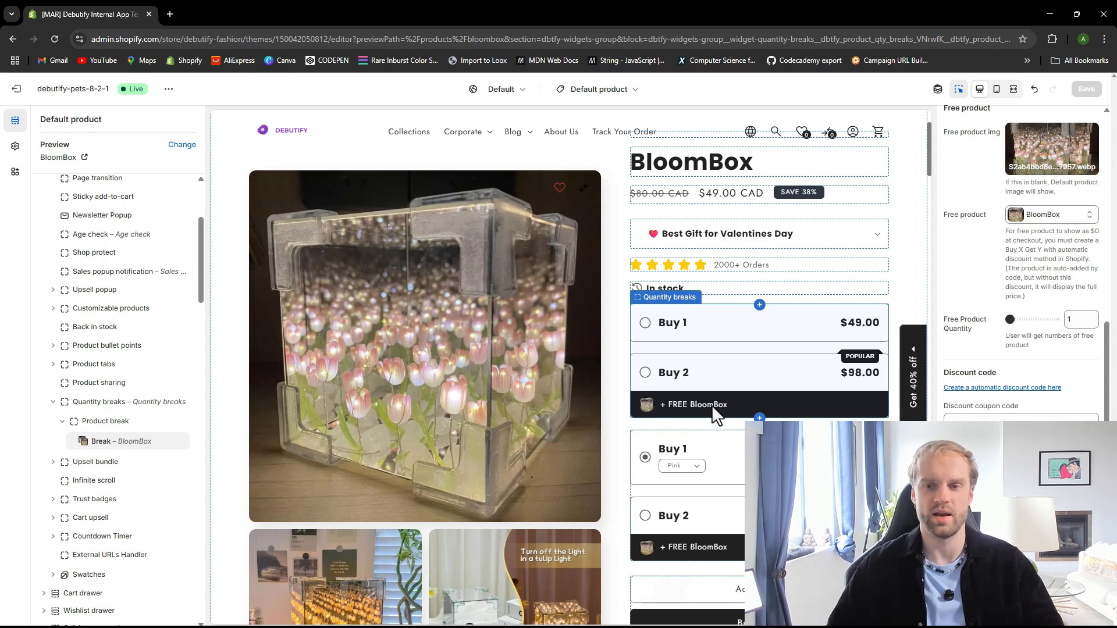
pyautogui.scroll(-1, 991, 419)
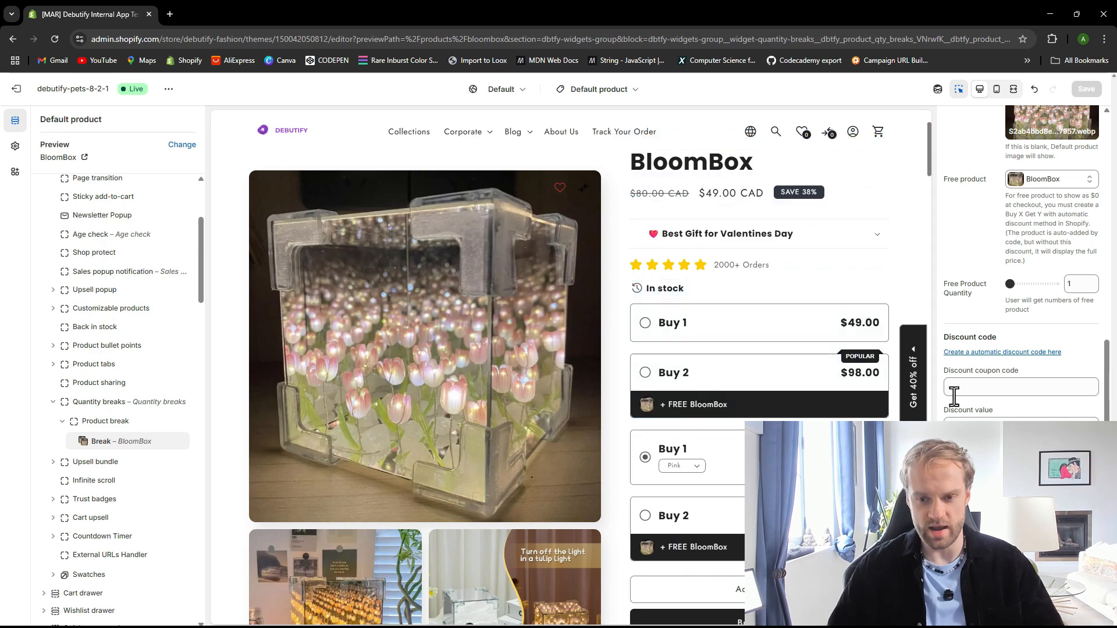
pyautogui.click(988, 389)
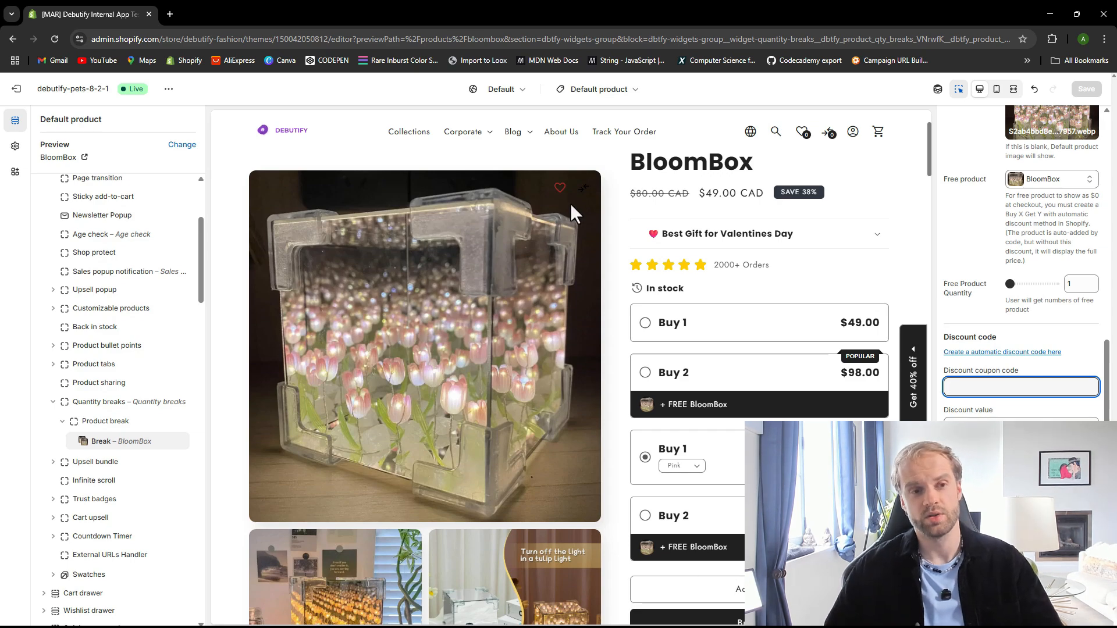
pyautogui.click(172, 46)
pyautogui.hotkey('ctrl', 'c')
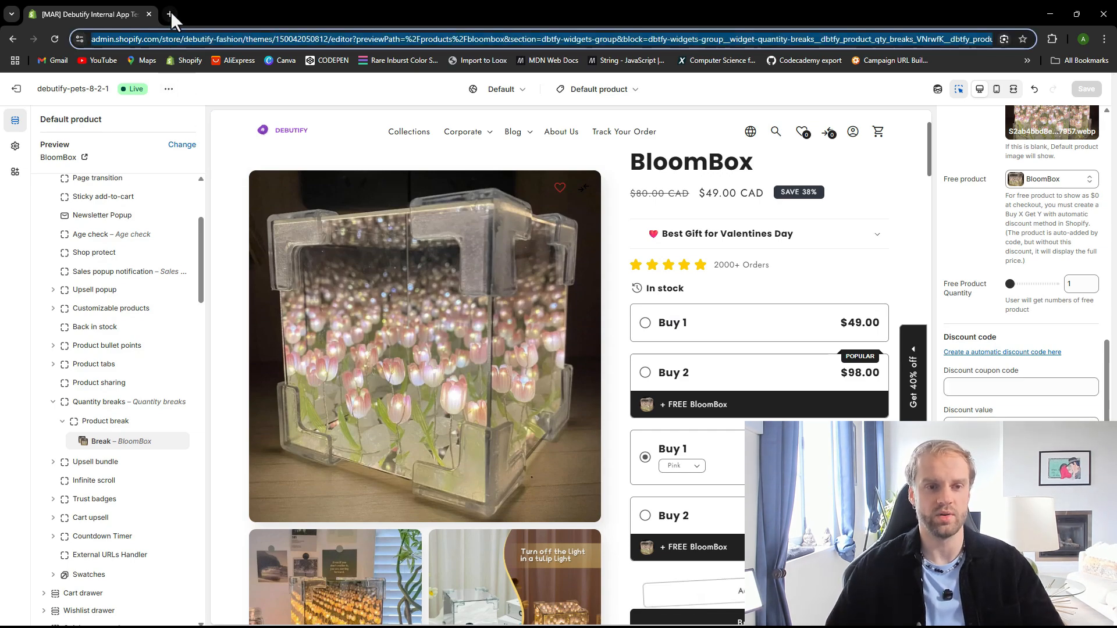
pyautogui.click(170, 13)
pyautogui.hotkey('ctrl', 'v')
pyautogui.press('Return')
pyautogui.moveTo(204, 12); pyautogui.dragTo(98, 14)
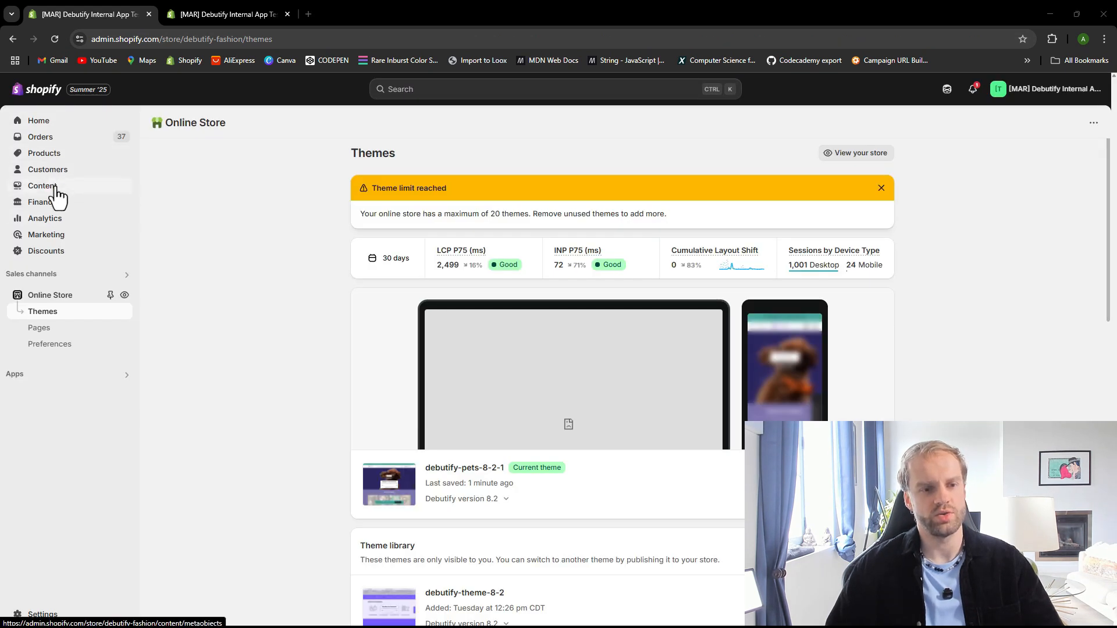
# Start a new automatic Amount off order discount titled BOGO2
pyautogui.click(47, 251)
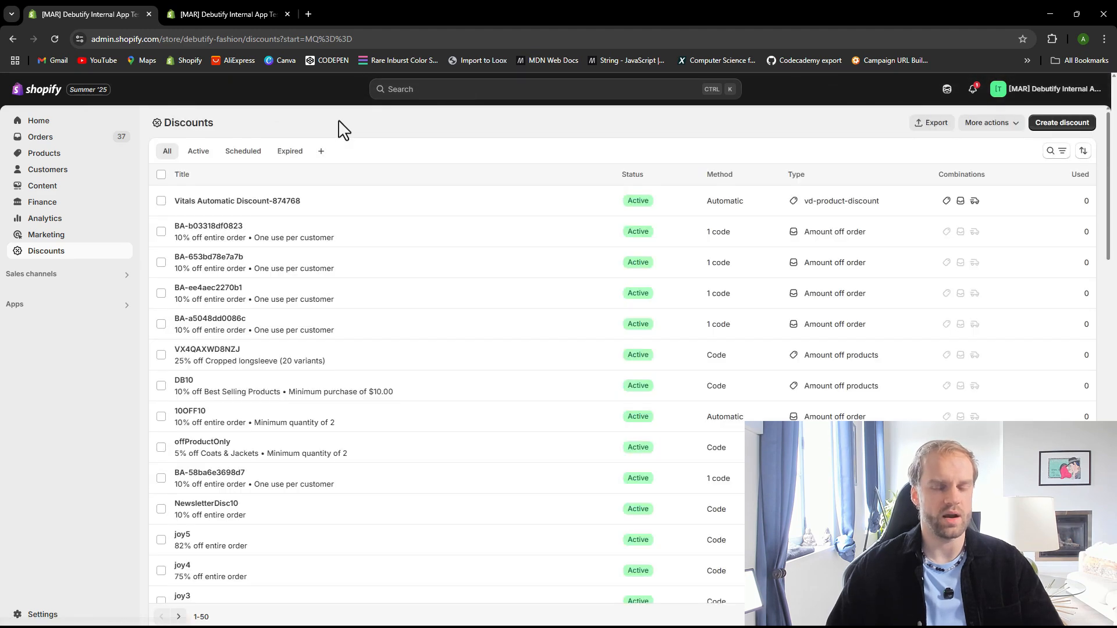
pyautogui.click(1063, 124)
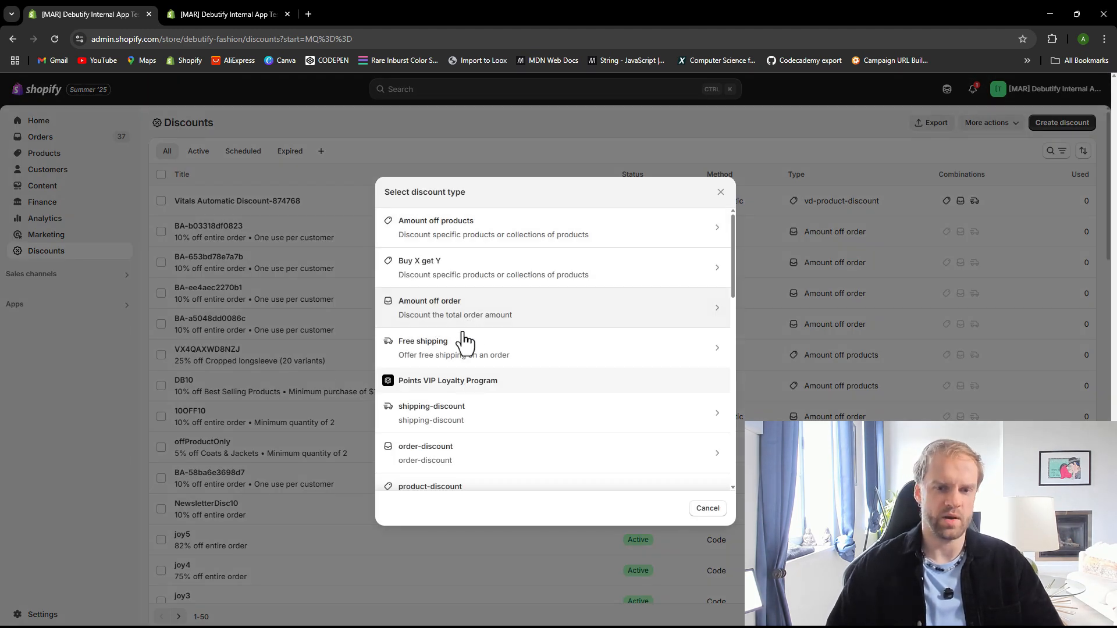
pyautogui.click(397, 303)
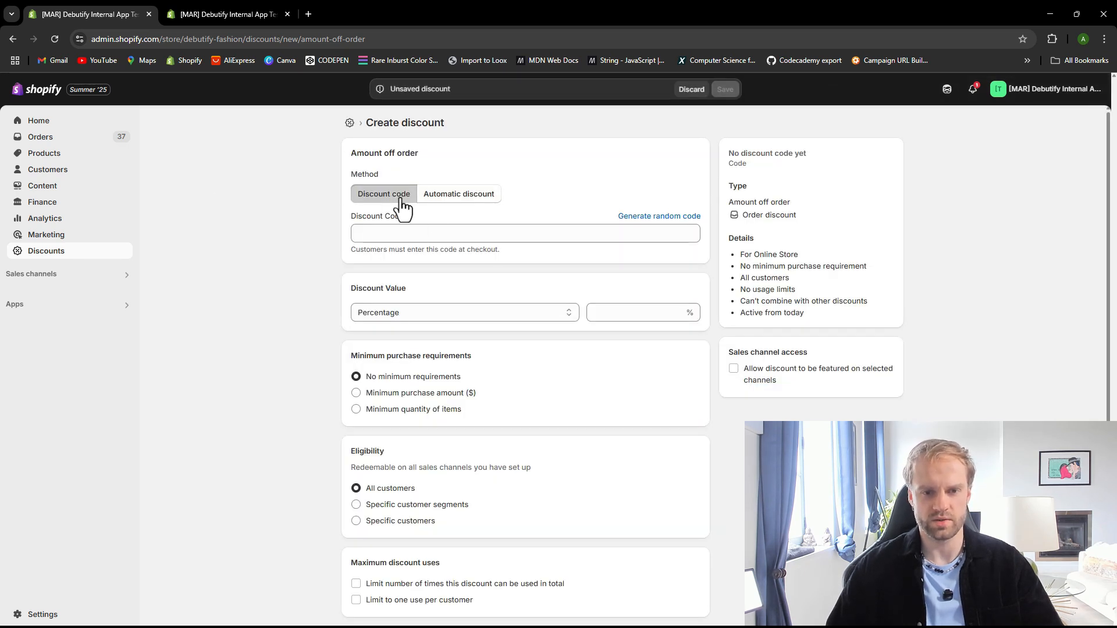
pyautogui.click(459, 195)
pyautogui.click(434, 238)
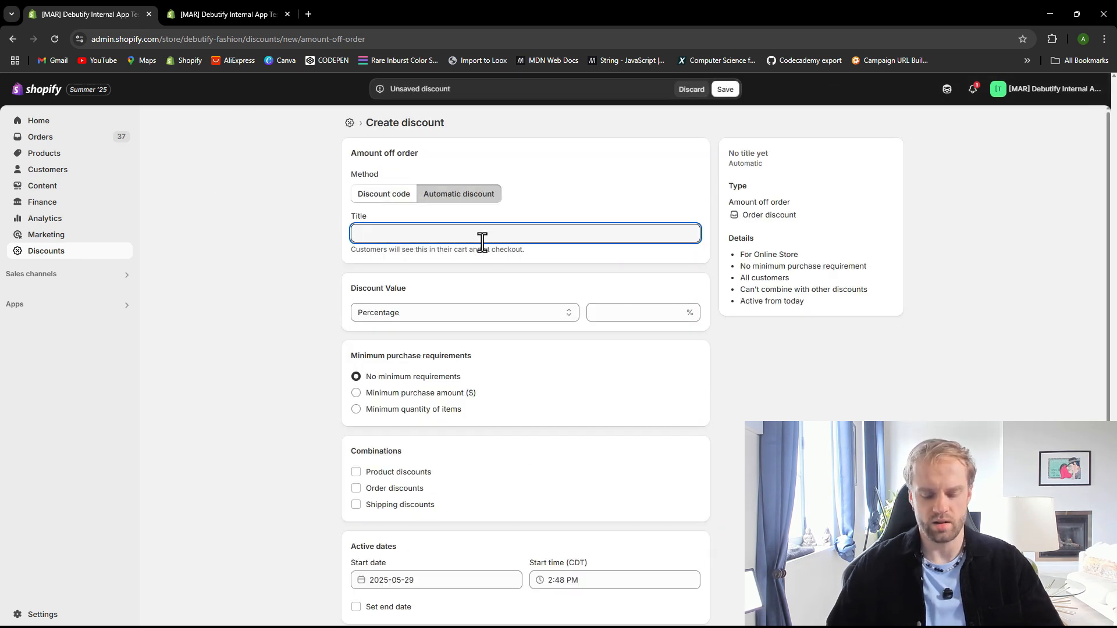
pyautogui.write('BOGO')
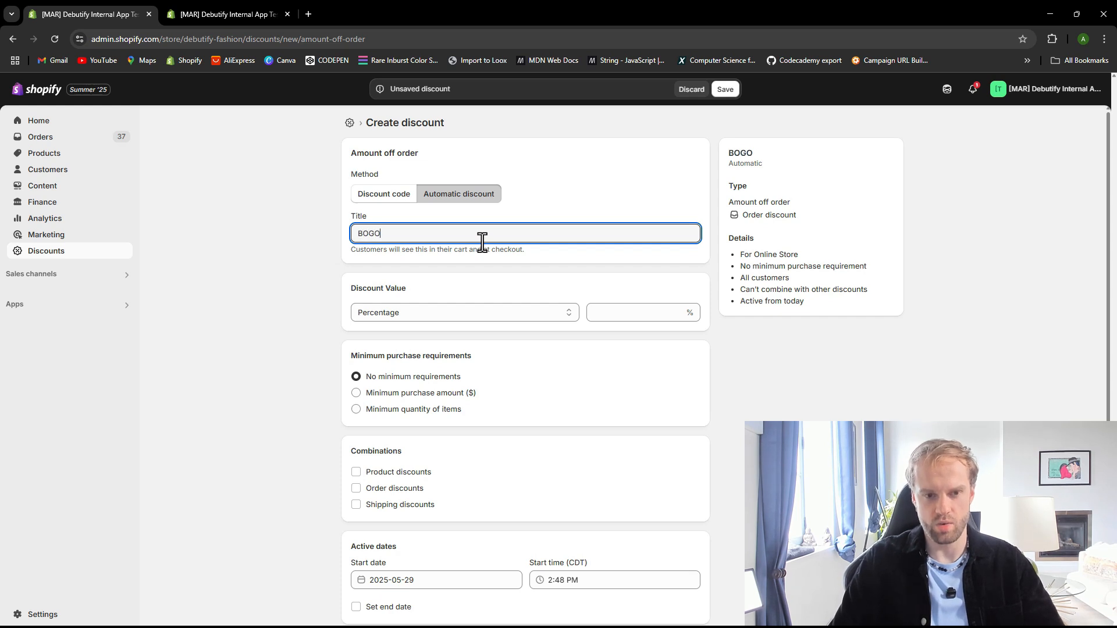
pyautogui.write('2')
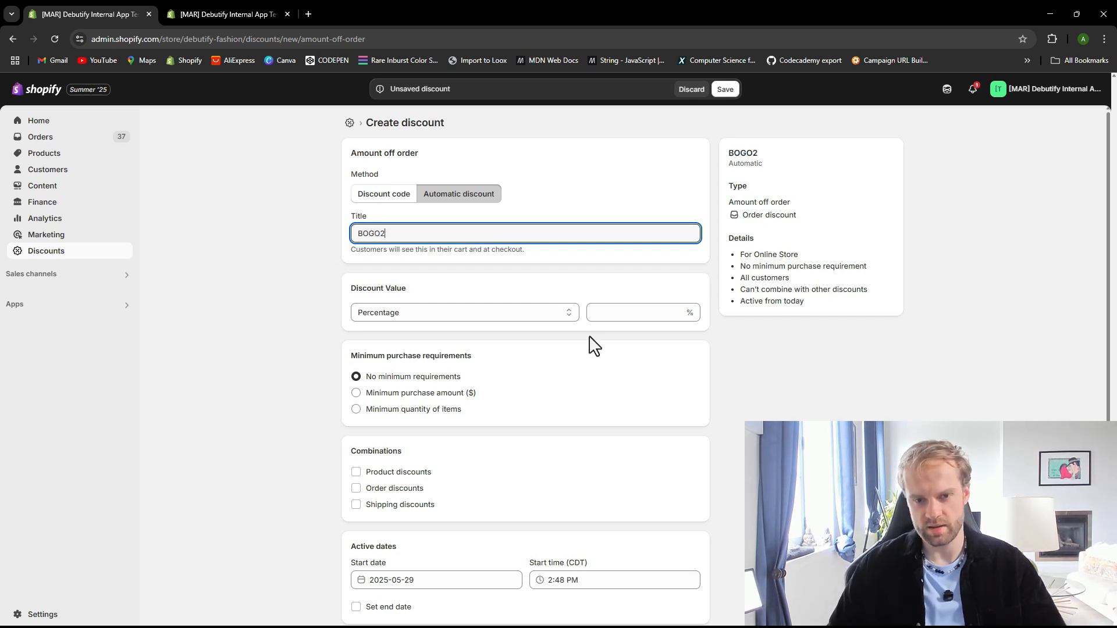
# Discard the unsaved Amount off order discount and return to the discounts list
pyautogui.click(655, 322)
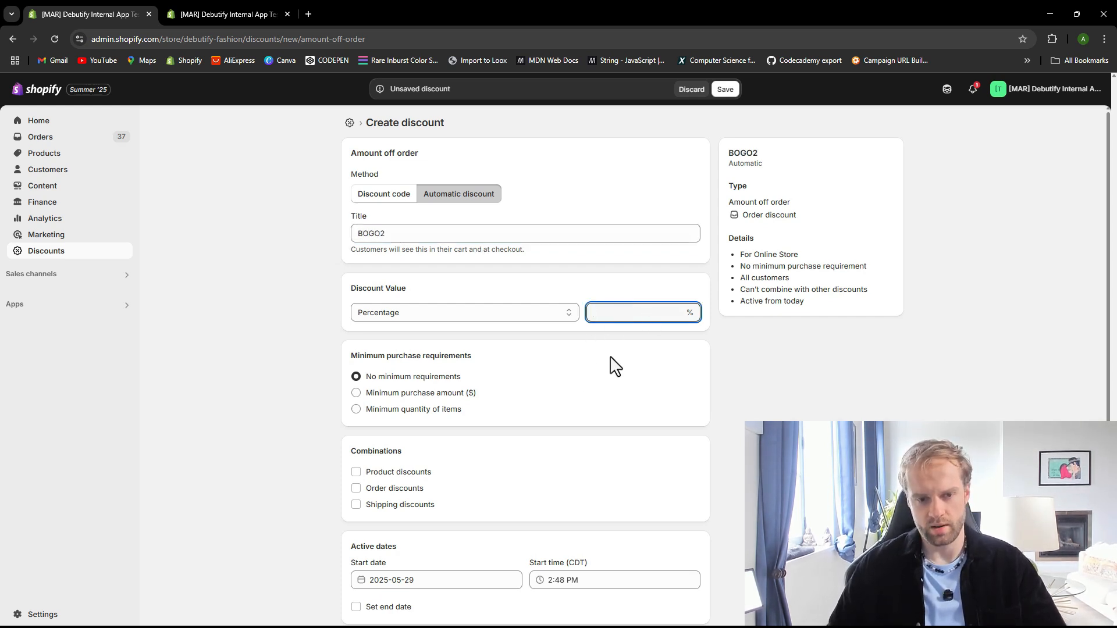
pyautogui.click(257, 12)
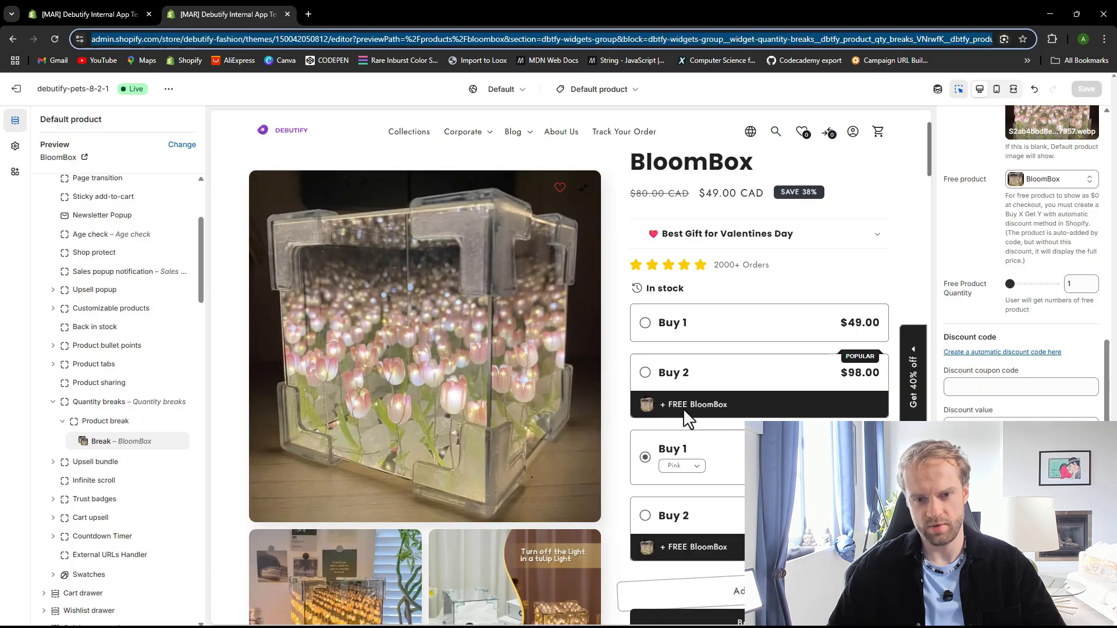
pyautogui.click(90, 8)
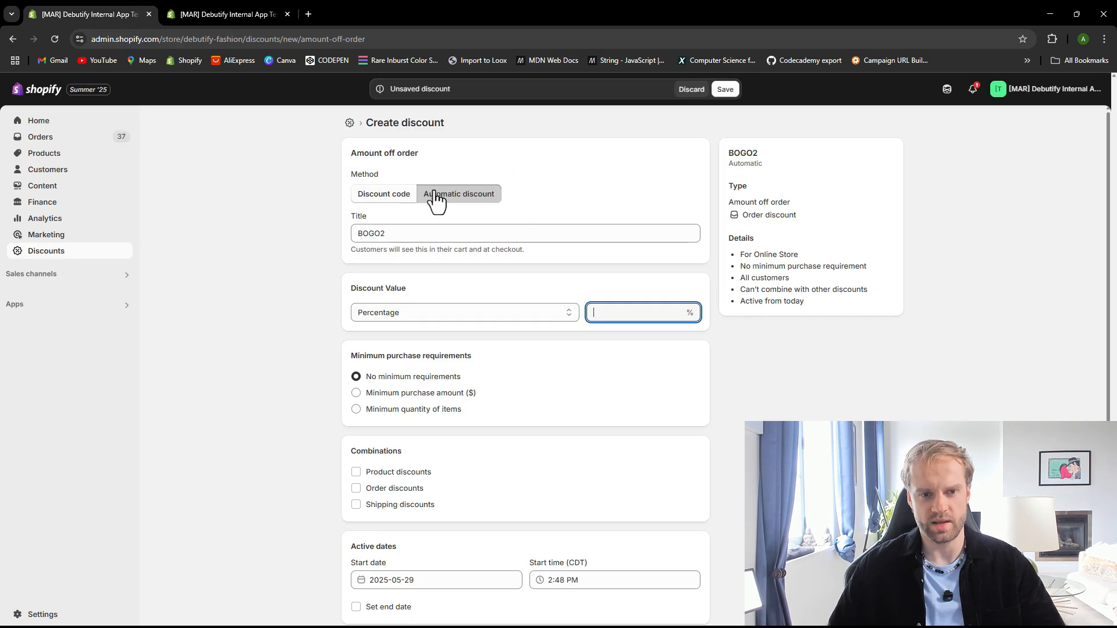
pyautogui.click(78, 260)
pyautogui.click(692, 91)
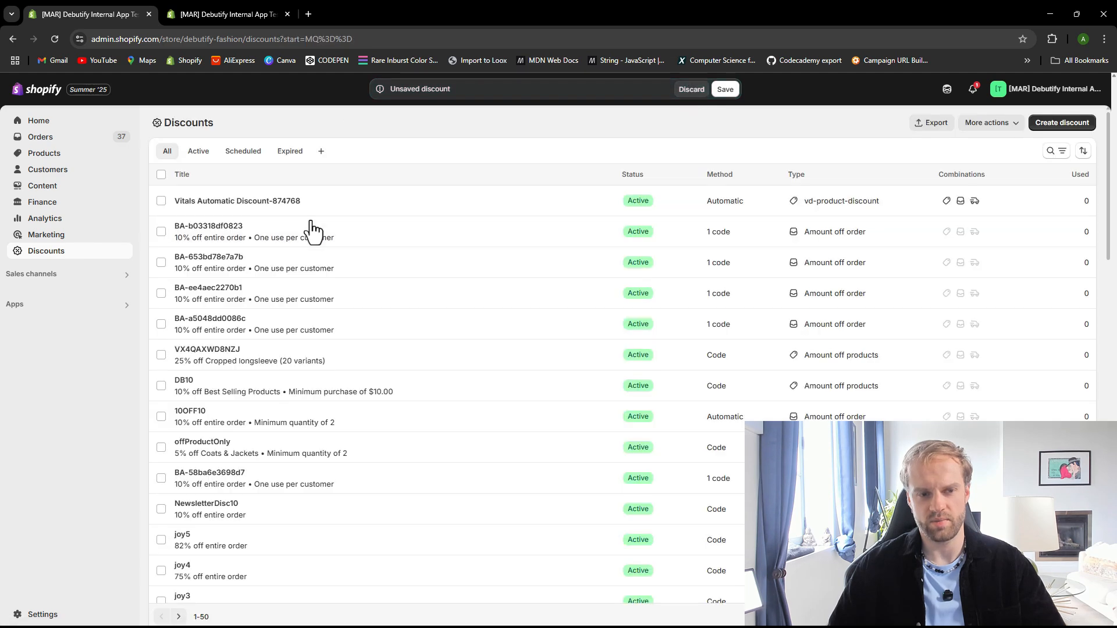
# Start a new automatic Buy X get Y discount titled BOGO2
pyautogui.click(1039, 130)
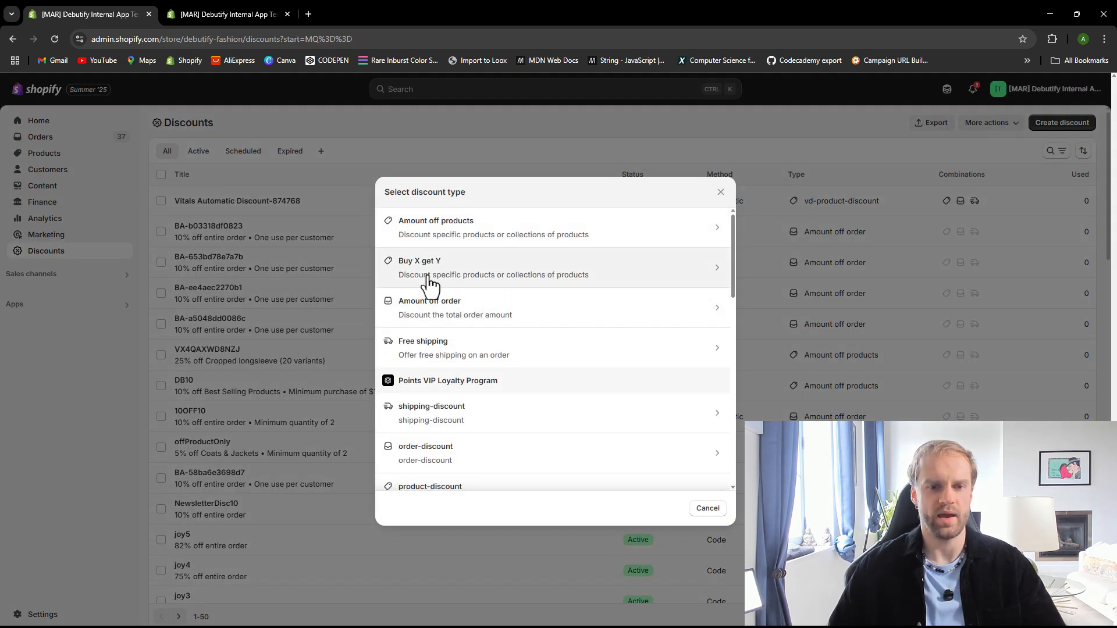
pyautogui.click(466, 273)
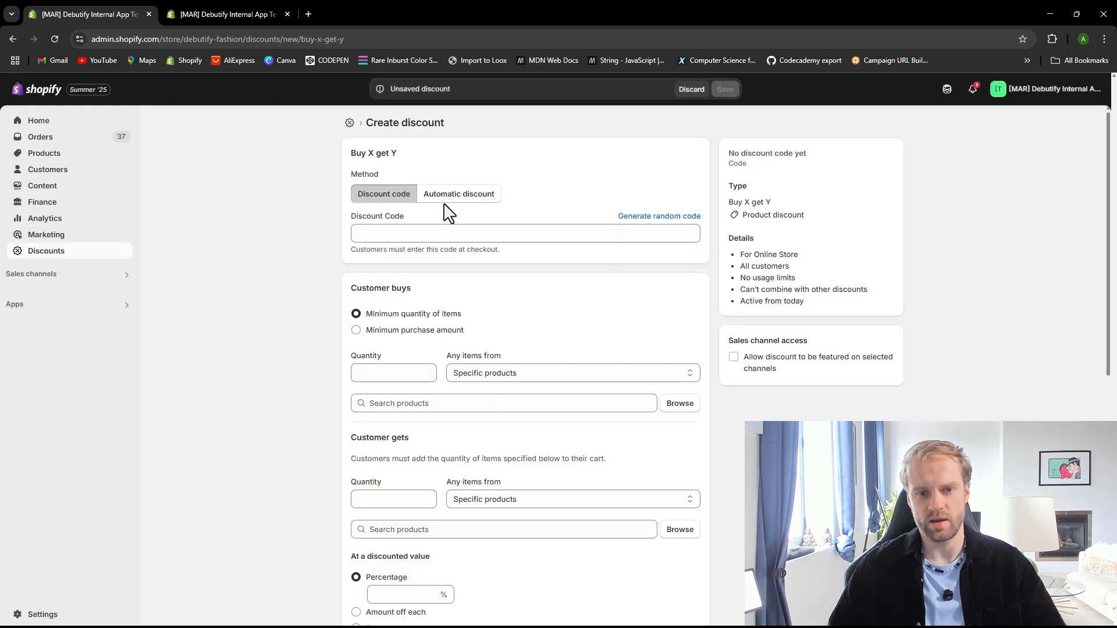
pyautogui.click(450, 196)
pyautogui.click(436, 234)
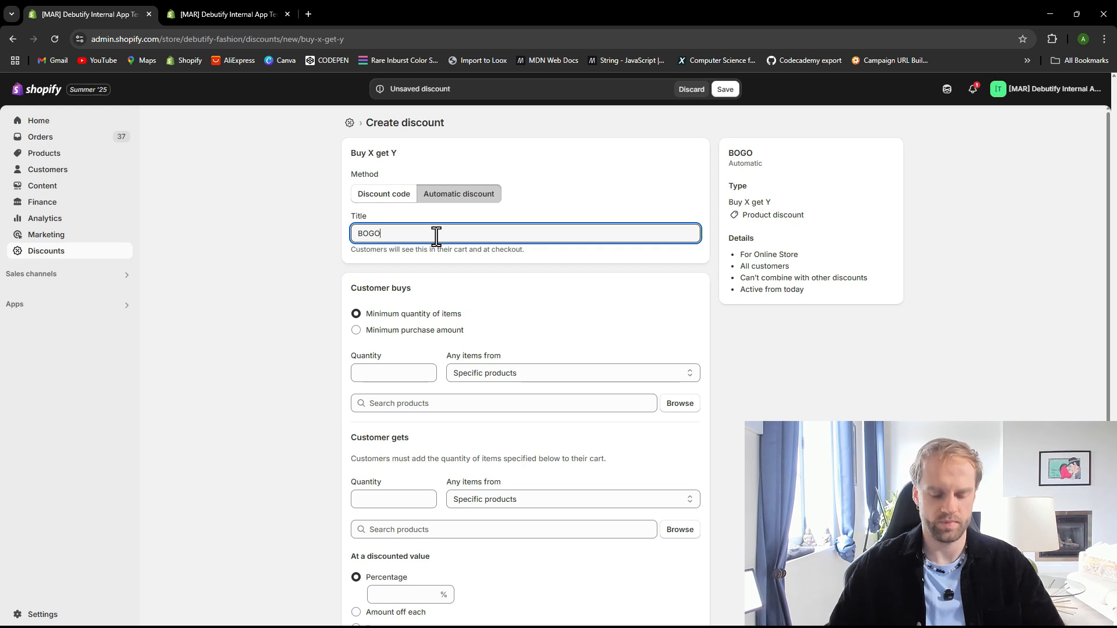
pyautogui.write('2')
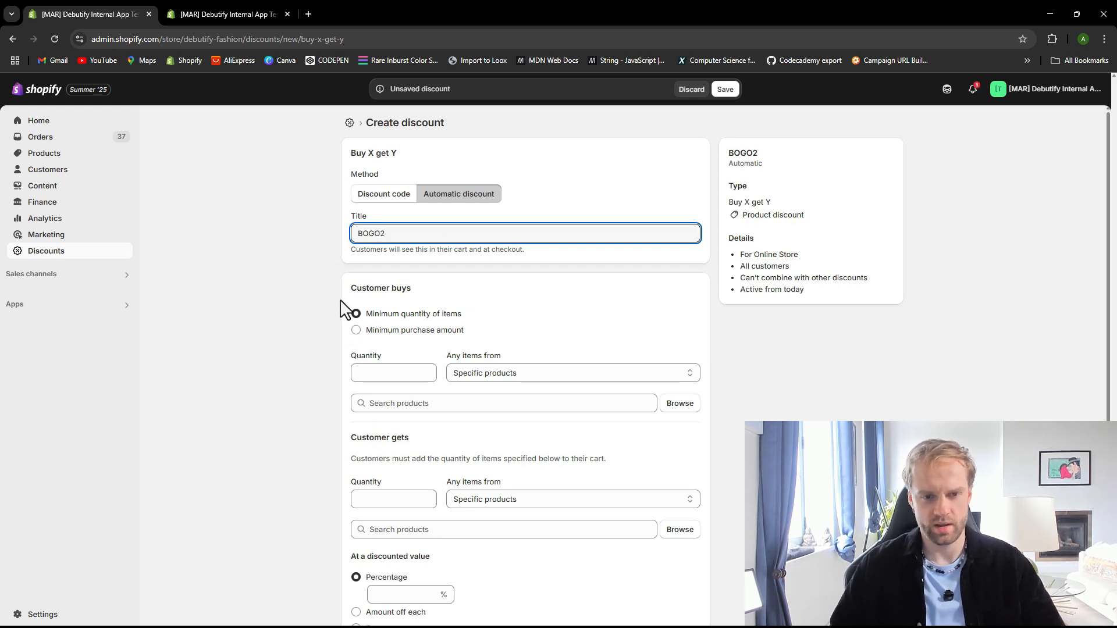
# Set the Customer buys condition to a minimum quantity of 2 items from the BloomBox product
pyautogui.scroll(-1, 358, 314)
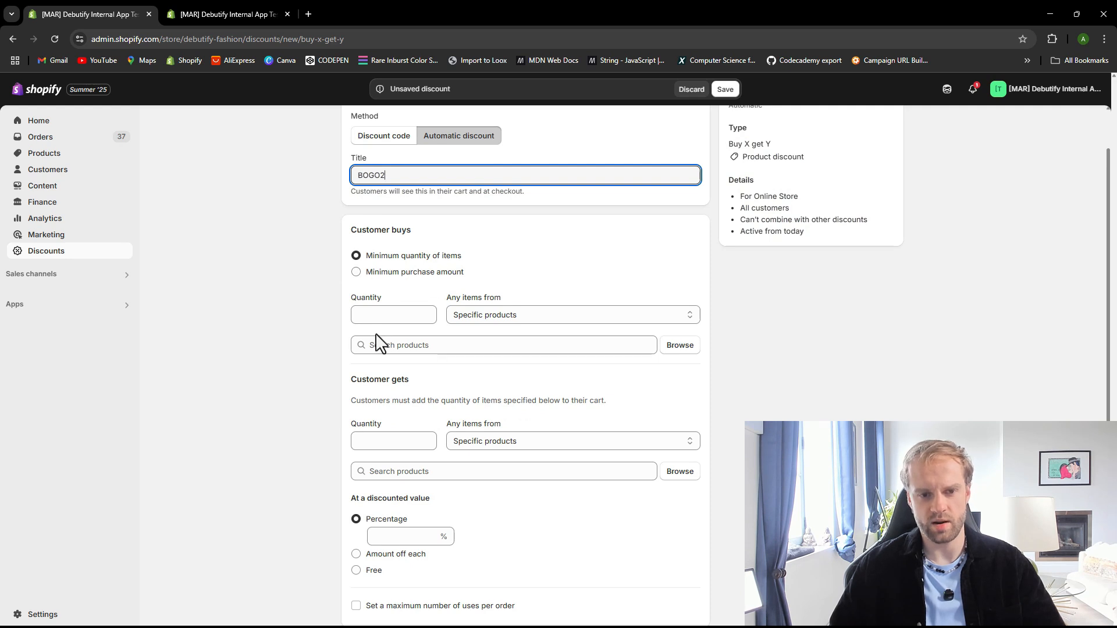
pyautogui.click(376, 317)
pyautogui.click(312, 339)
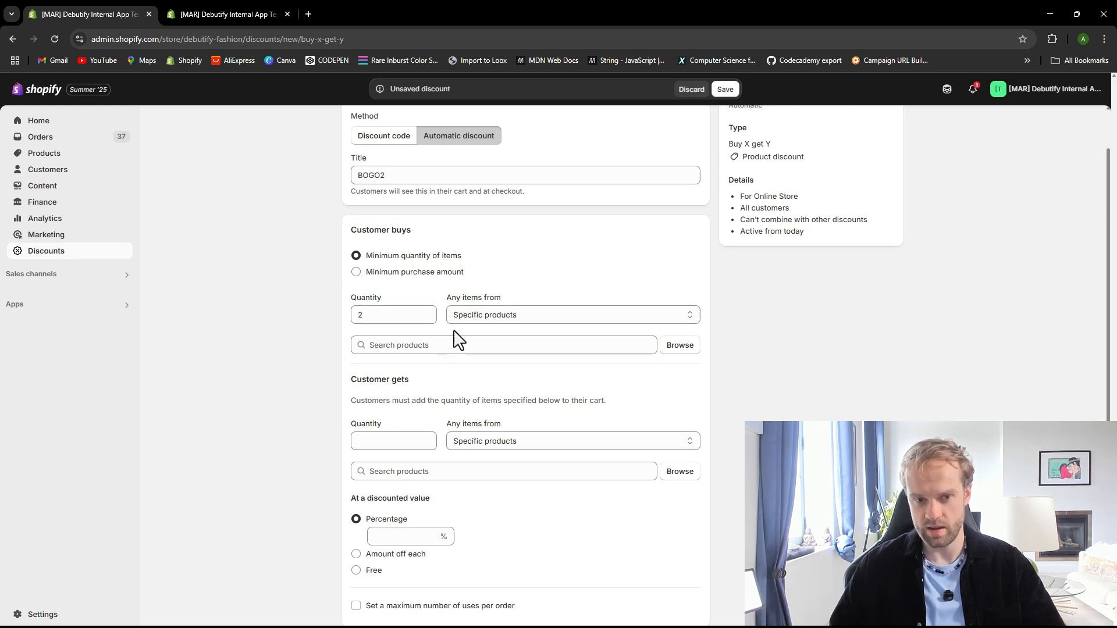
pyautogui.scroll(-1, 457, 328)
pyautogui.moveTo(495, 273); pyautogui.dragTo(536, 281)
pyautogui.click(550, 272)
pyautogui.click(564, 261)
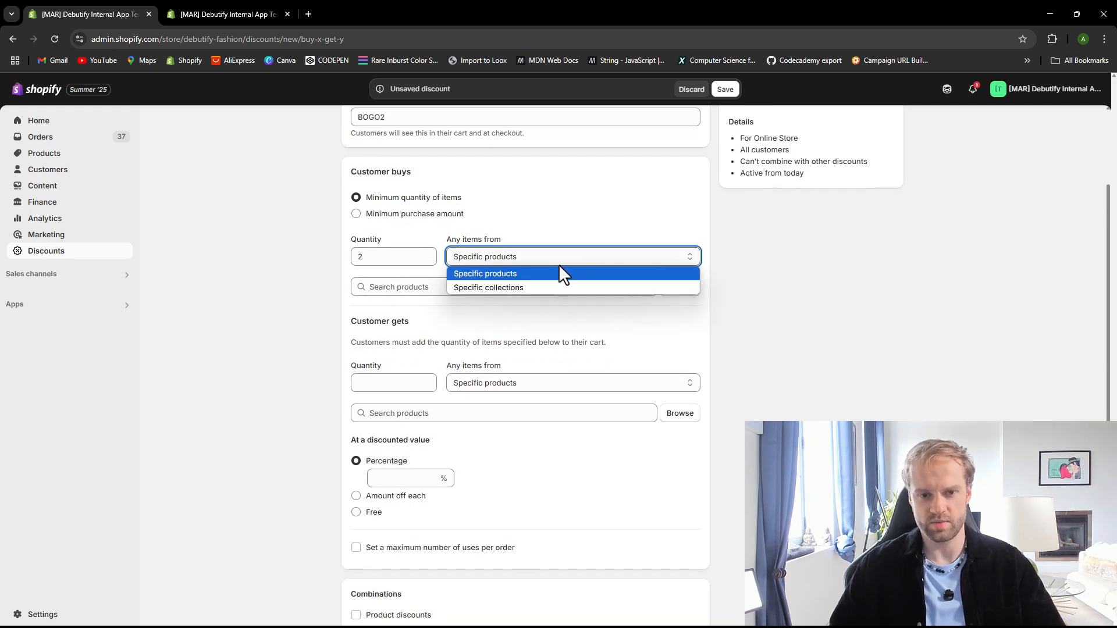
pyautogui.click(530, 287)
pyautogui.click(534, 260)
pyautogui.click(513, 274)
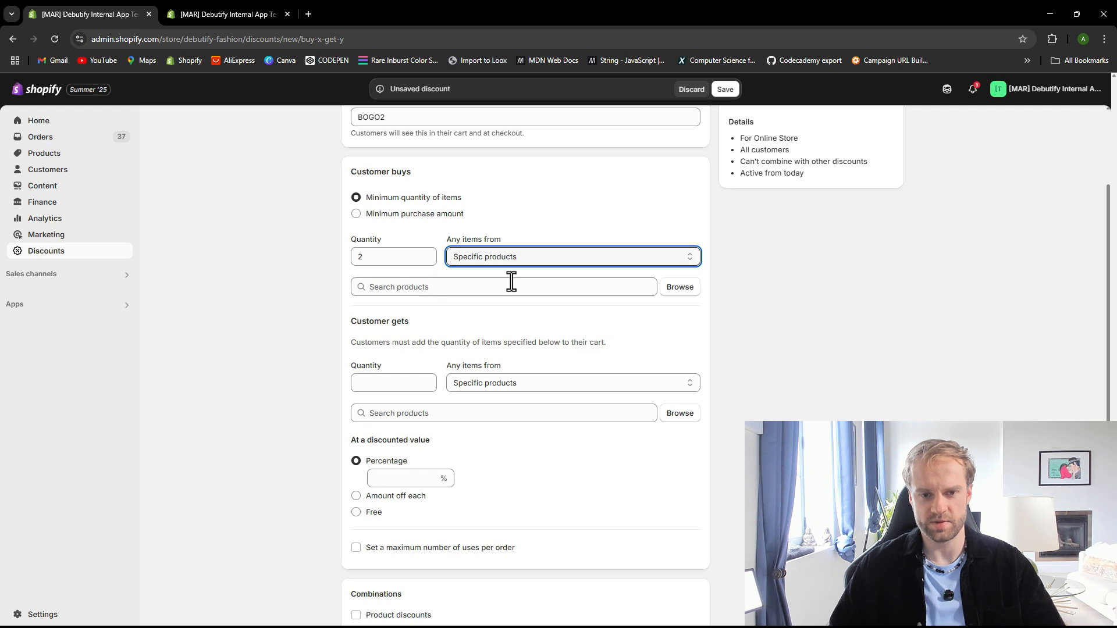
pyautogui.click(685, 291)
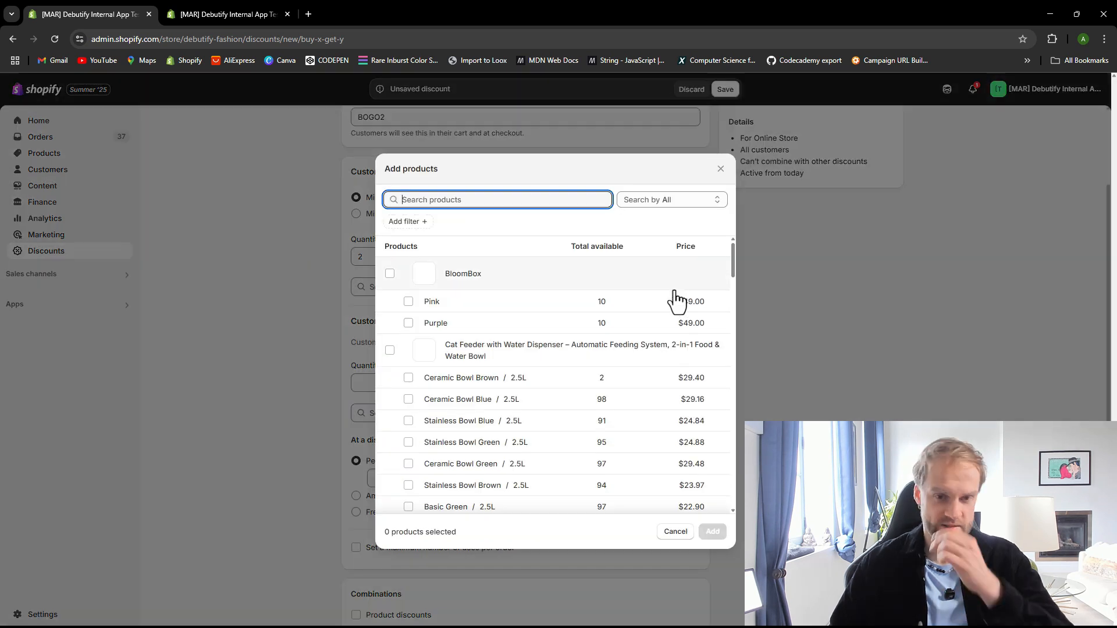
pyautogui.click(390, 274)
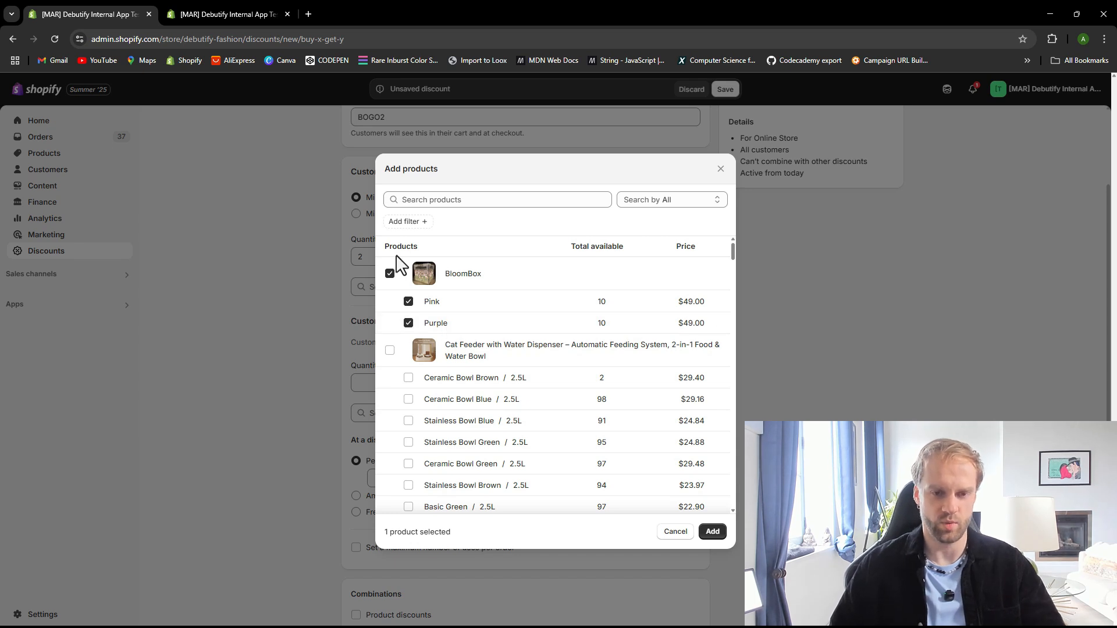
pyautogui.click(713, 532)
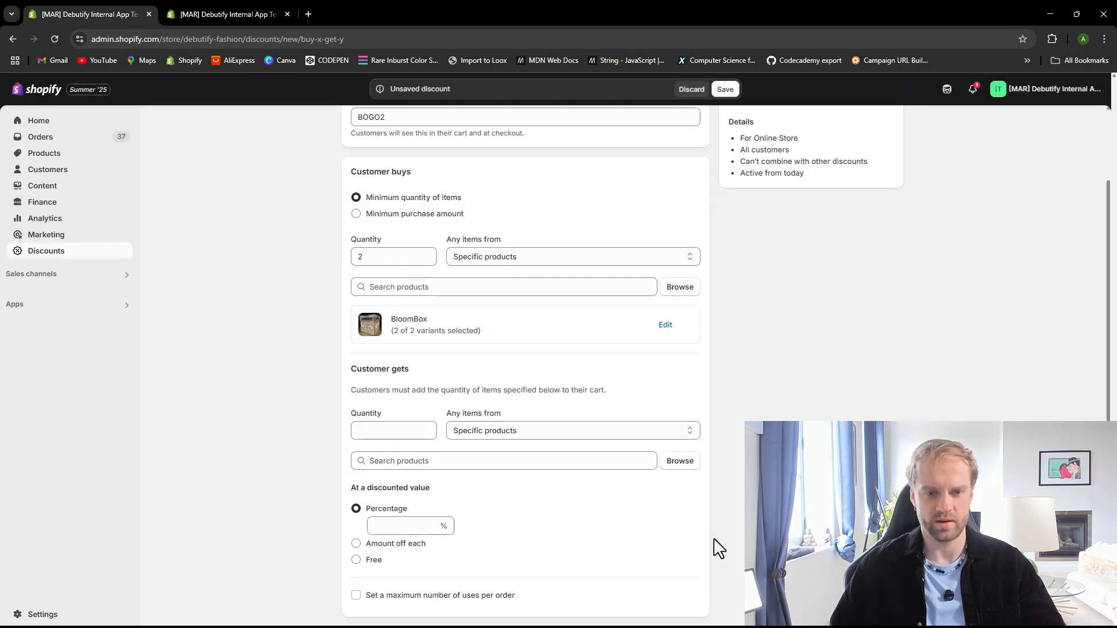
# Set Customer gets to a quantity of 1 from the BloomBox product
pyautogui.scroll(-2, 341, 320)
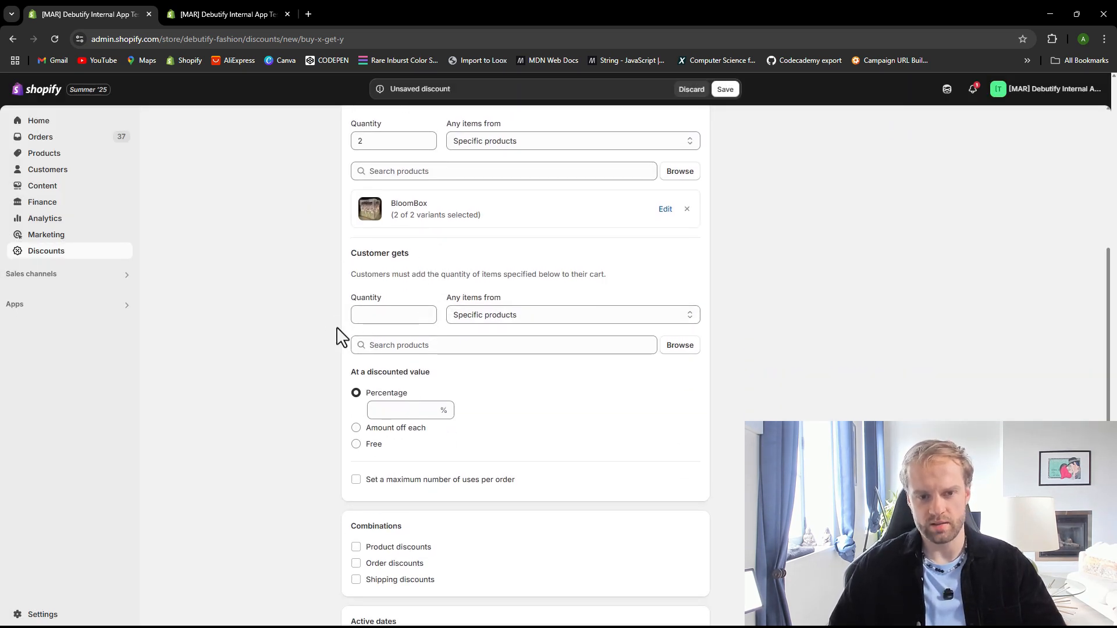
pyautogui.scroll(1, 342, 334)
pyautogui.click(389, 373)
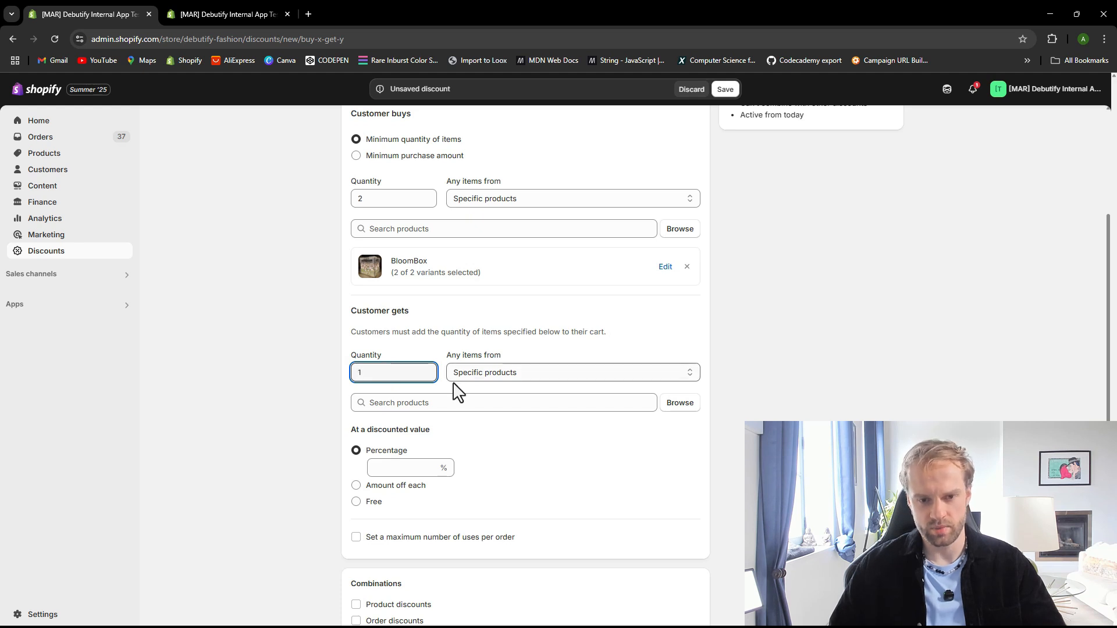
pyautogui.click(492, 377)
pyautogui.click(499, 390)
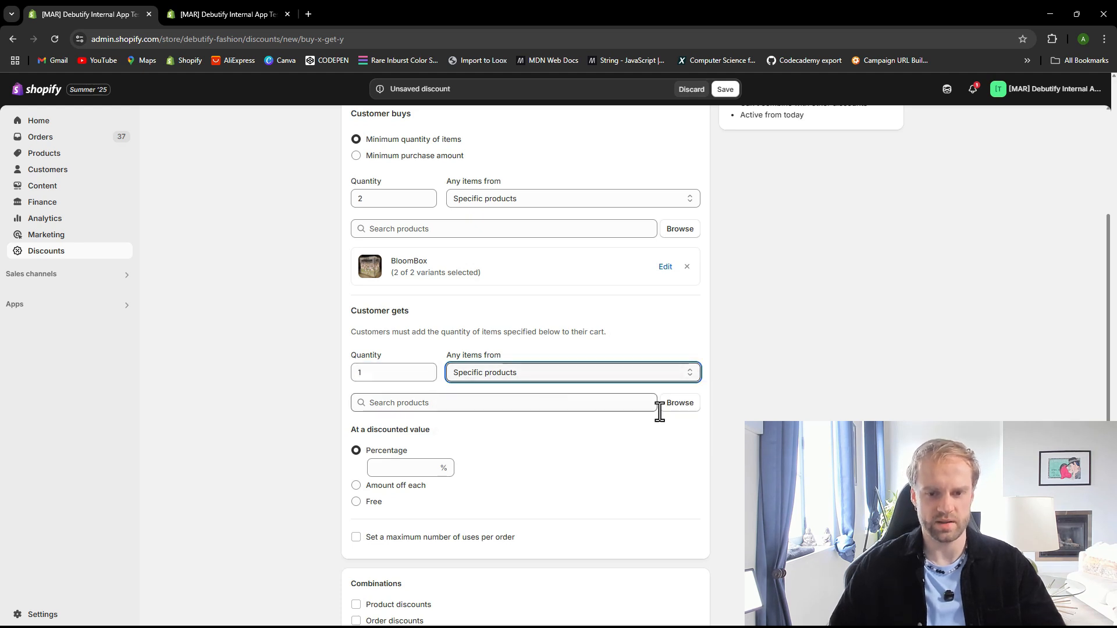
pyautogui.click(669, 404)
pyautogui.click(390, 275)
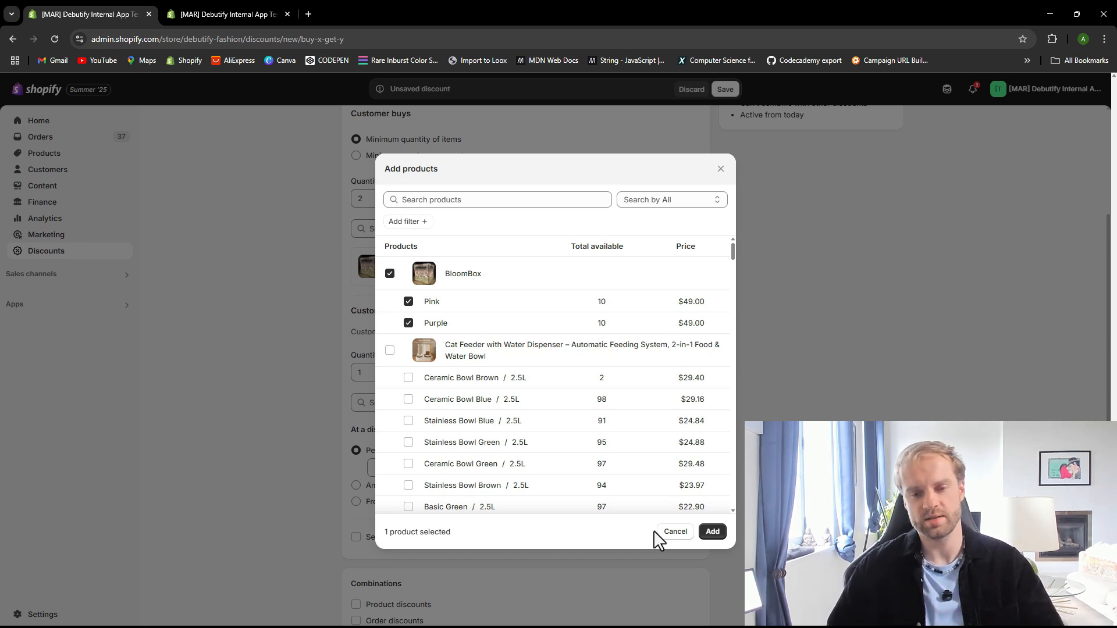
pyautogui.click(713, 532)
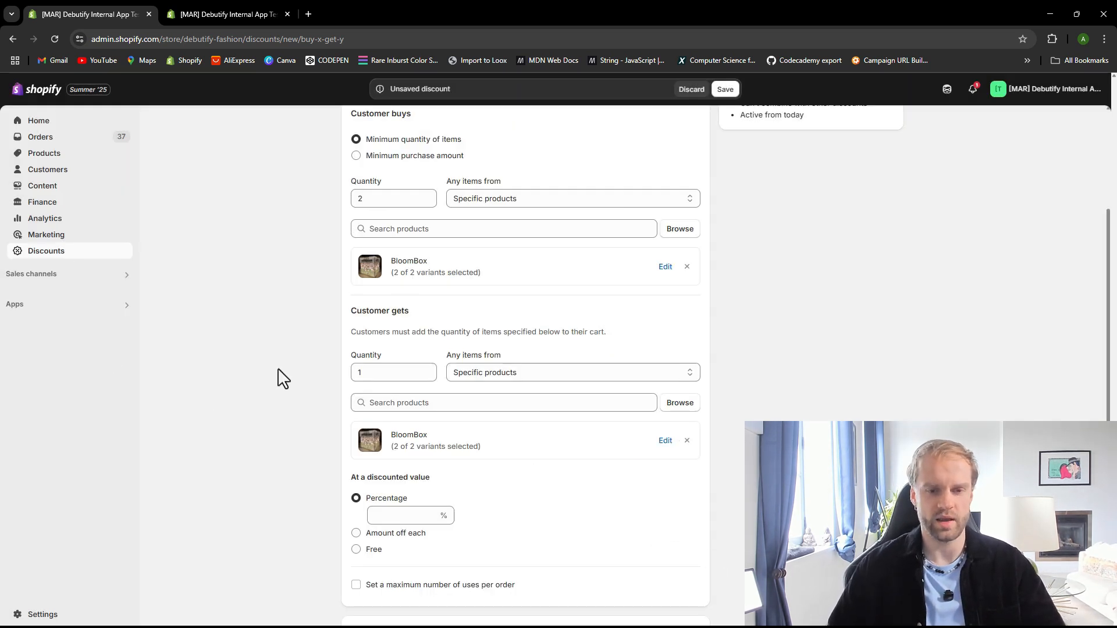
# Set the customer's gift item discounted value to Free
pyautogui.scroll(-2, 278, 378)
pyautogui.scroll(1, 426, 279)
pyautogui.click(400, 314)
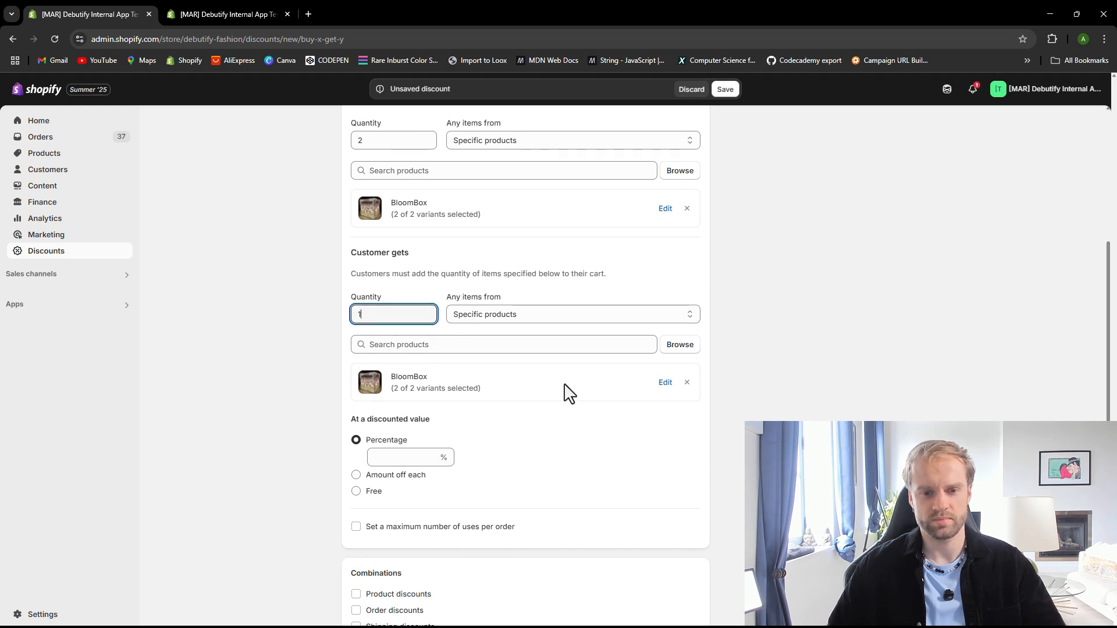
pyautogui.scroll(-2, 343, 431)
pyautogui.click(372, 376)
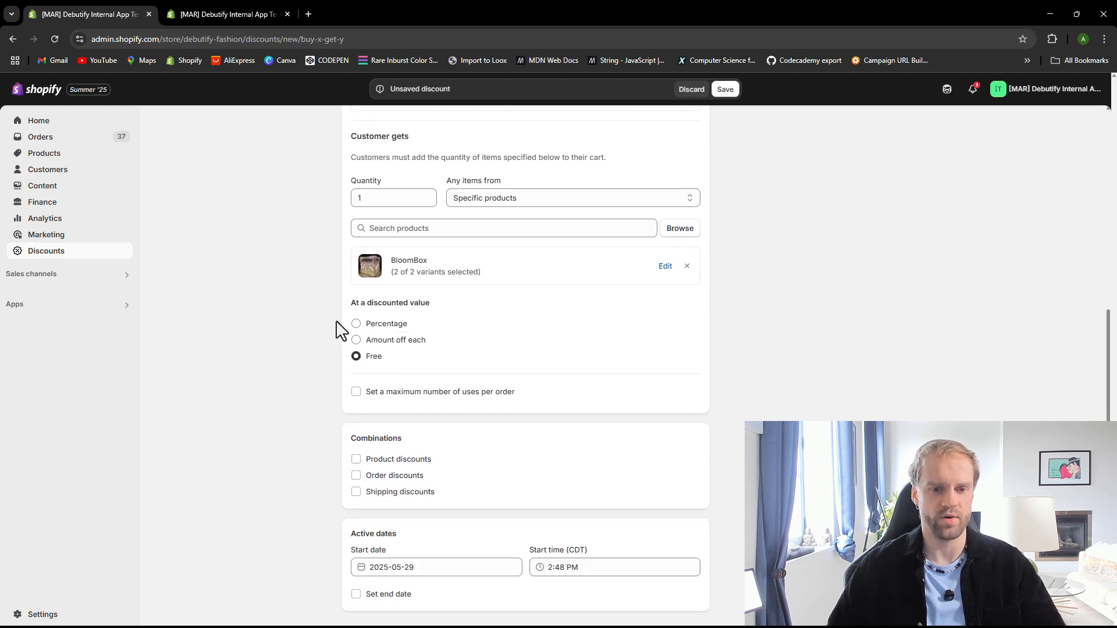
pyautogui.scroll(-1, 414, 430)
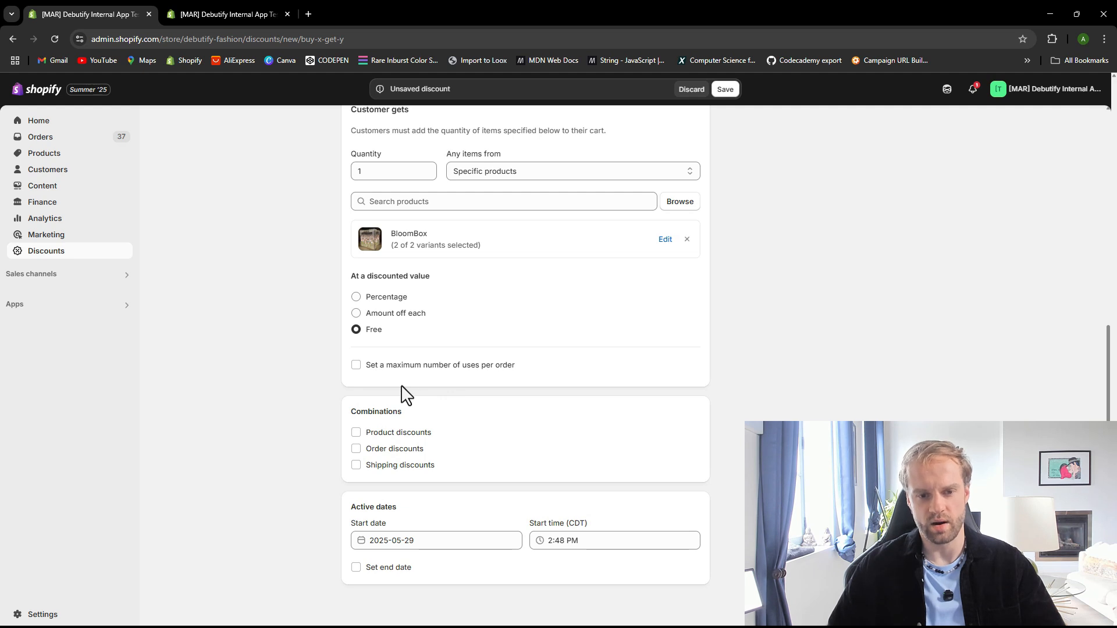
pyautogui.click(356, 366)
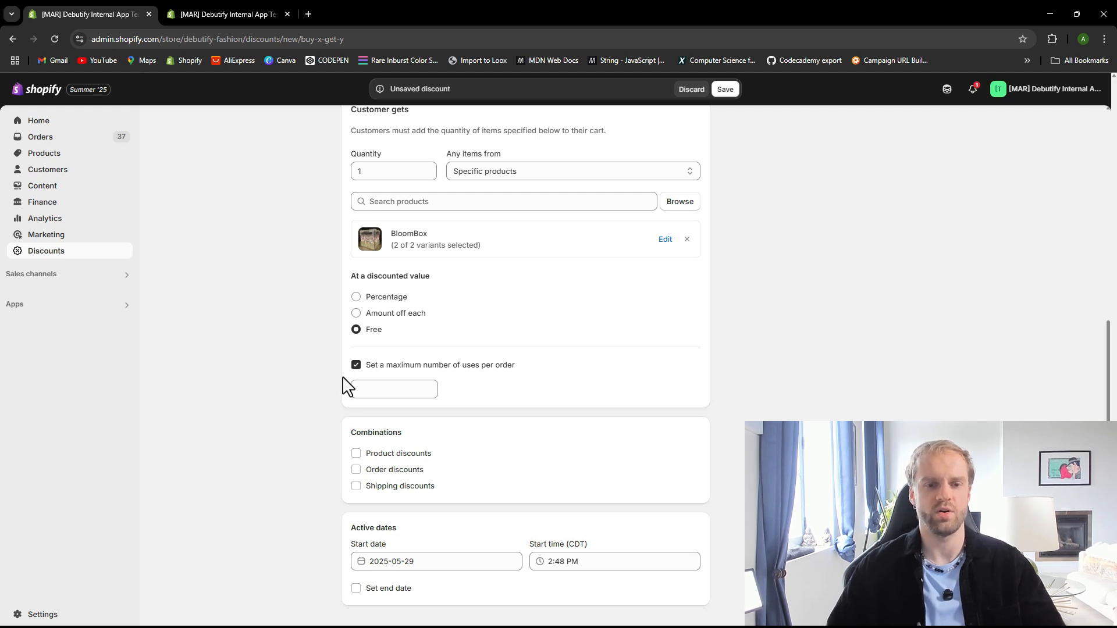
pyautogui.click(385, 391)
pyautogui.click(271, 401)
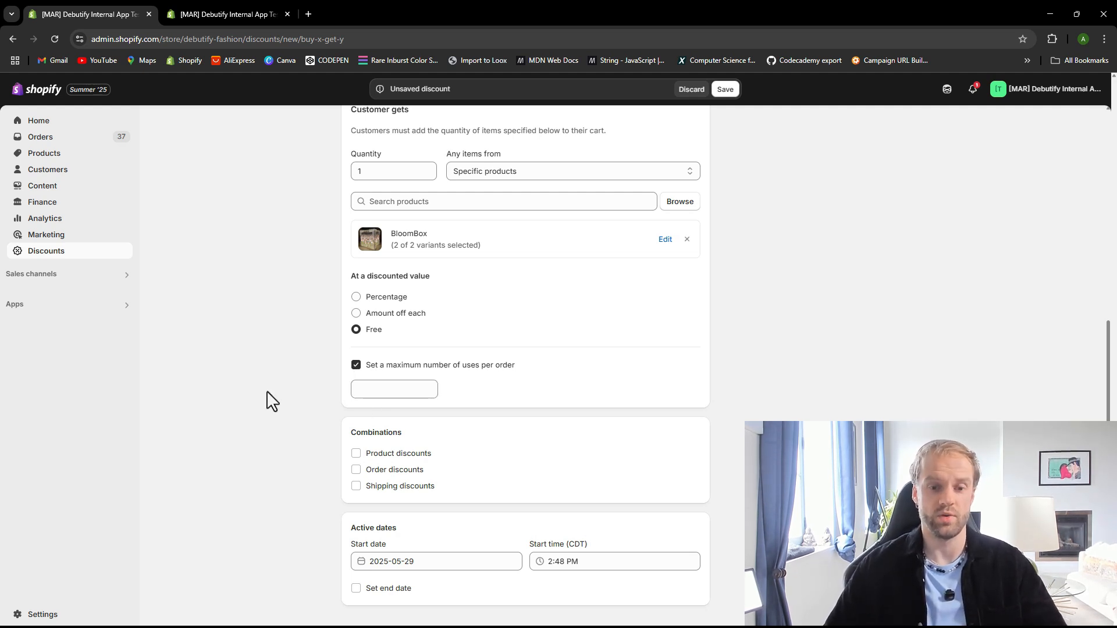
pyautogui.click(392, 391)
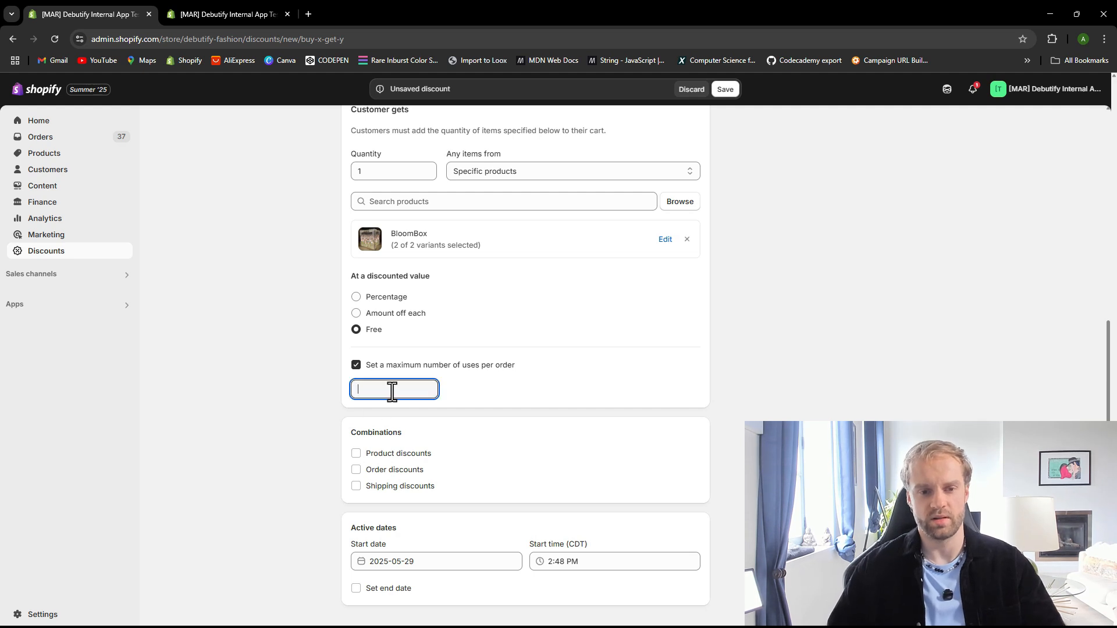
pyautogui.click(285, 395)
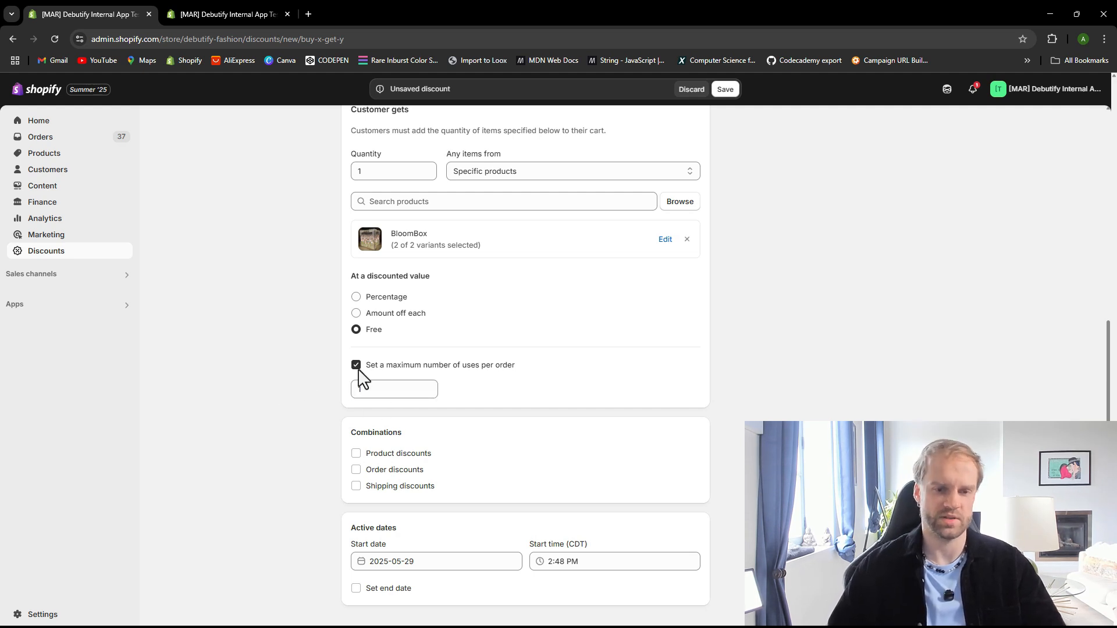
pyautogui.click(377, 367)
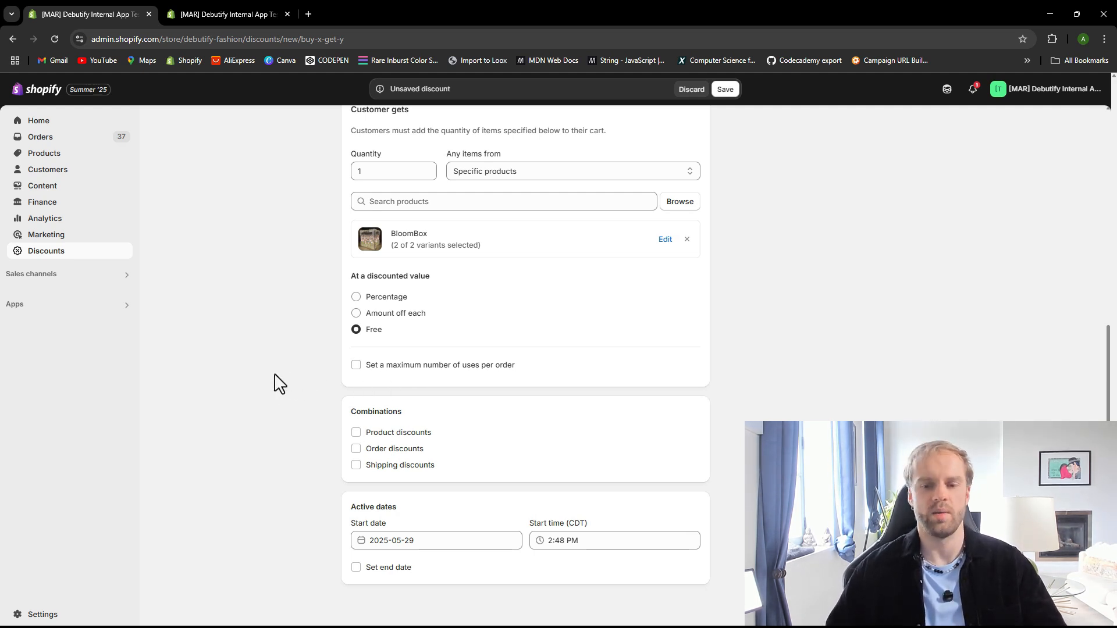
# Review the BOGO2 settings and save the discount
pyautogui.scroll(5, 280, 384)
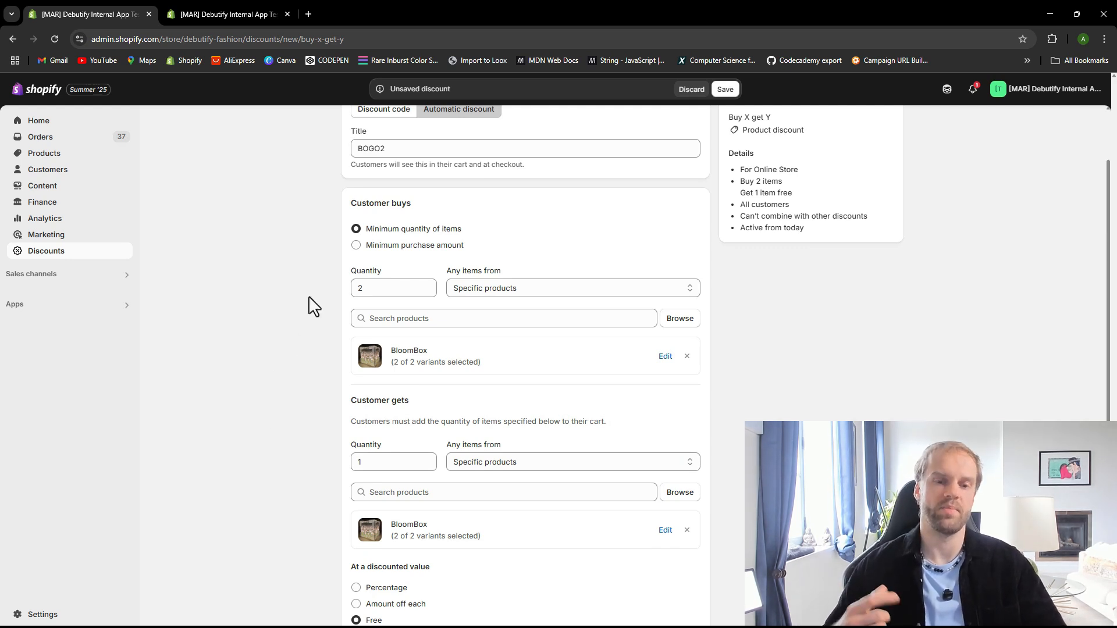
pyautogui.scroll(-5, 357, 318)
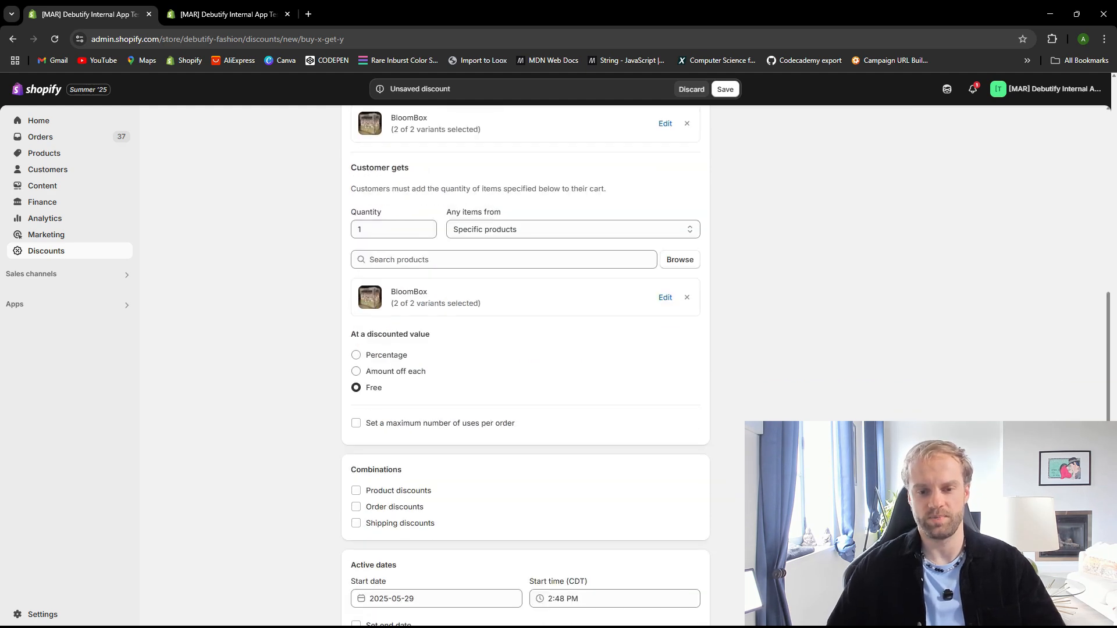
pyautogui.click(725, 89)
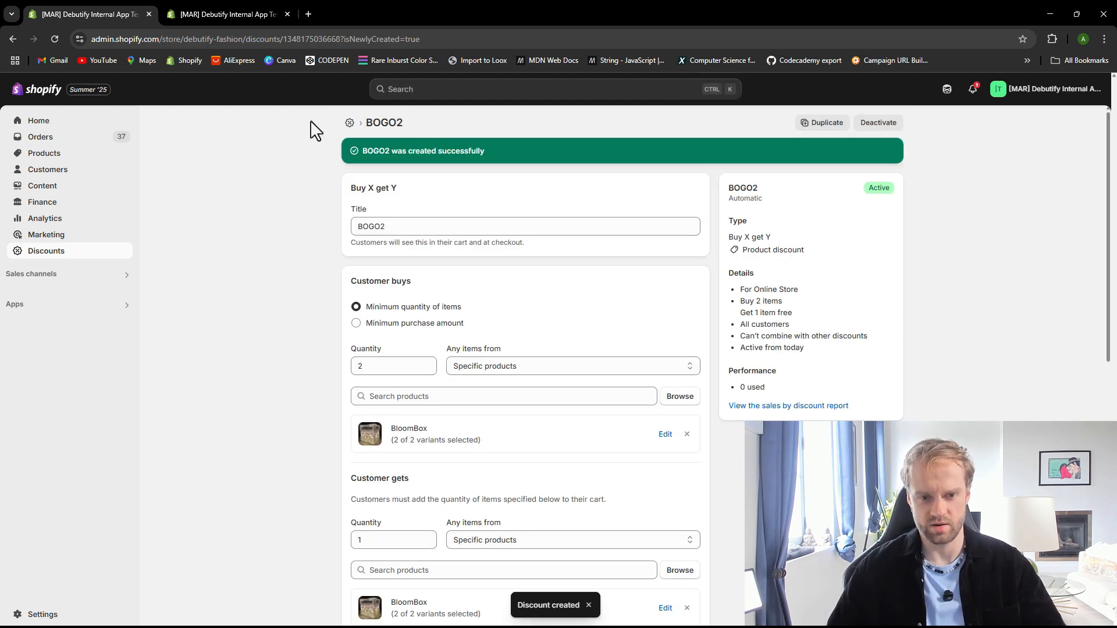
# Copy the BOGO2 discount title and paste it into the quantity break's discount coupon code field
pyautogui.moveTo(441, 219); pyautogui.dragTo(324, 225)
pyautogui.hotkey('ctrl', 'c')
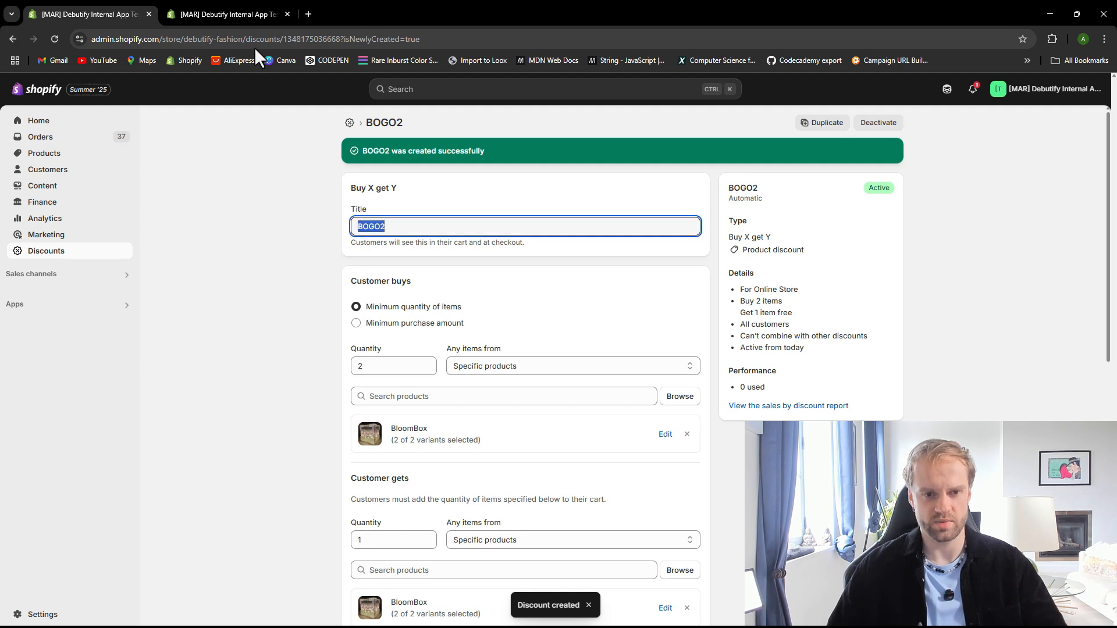
pyautogui.click(192, 14)
pyautogui.click(128, 14)
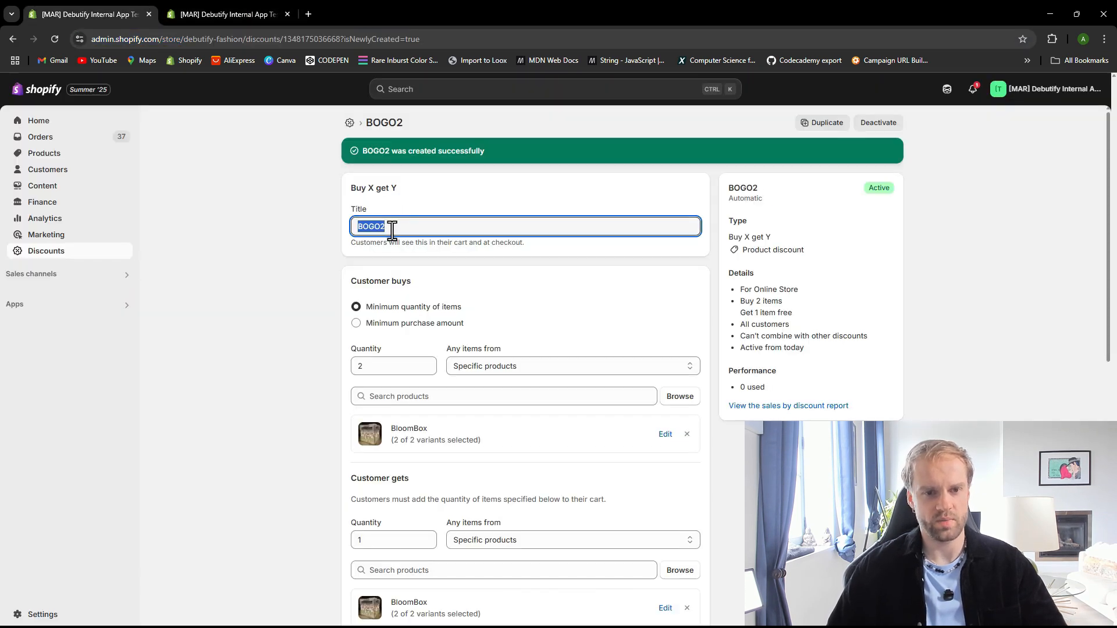
pyautogui.click(231, 5)
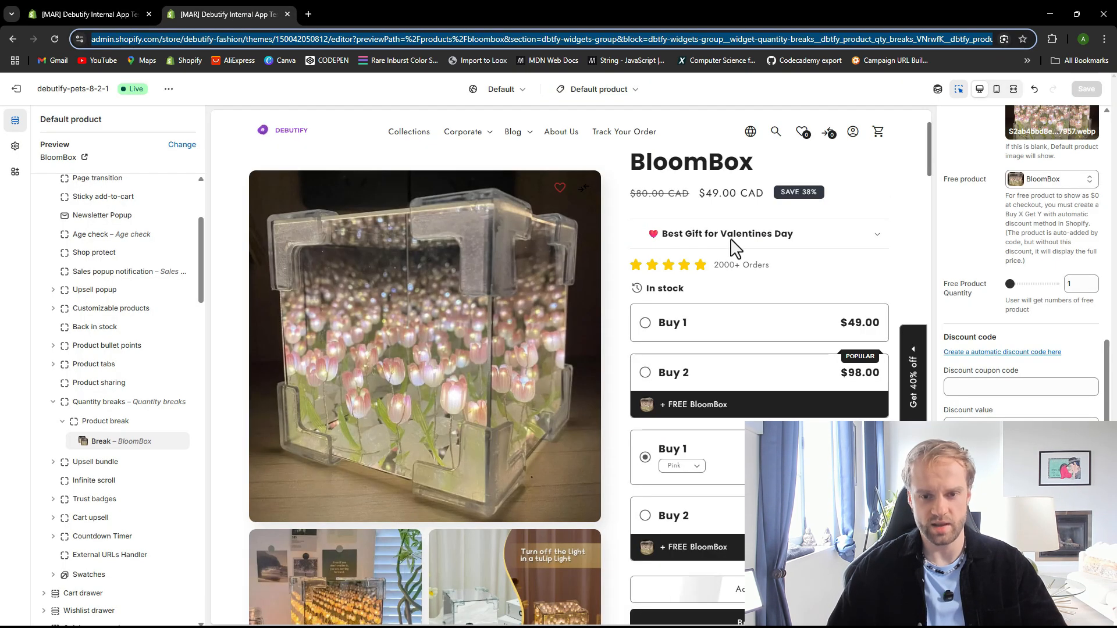
pyautogui.click(986, 389)
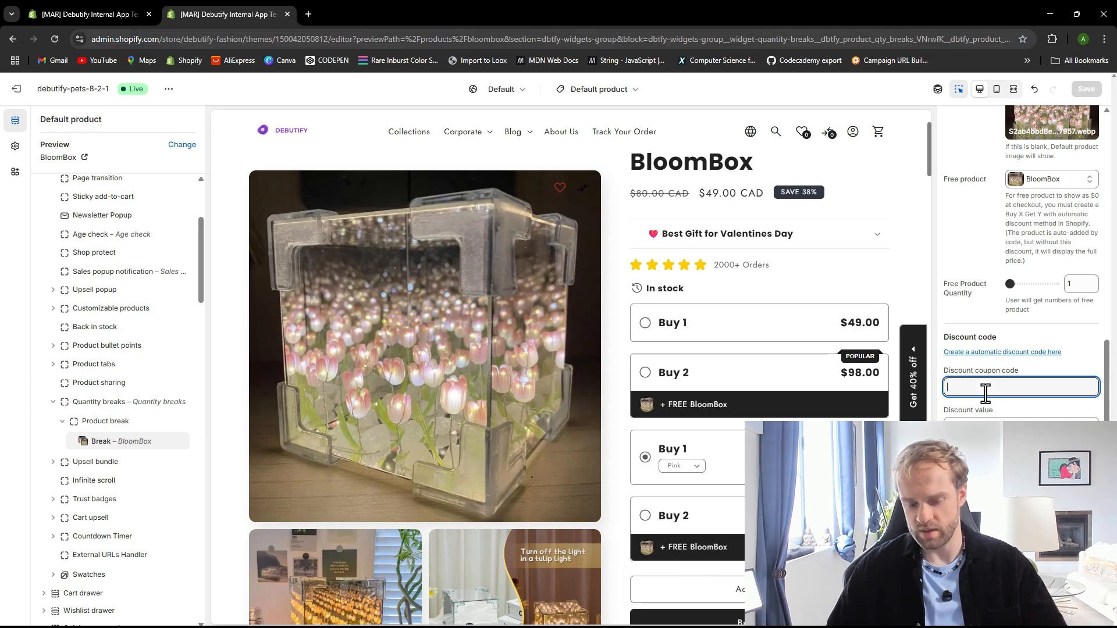
pyautogui.hotkey('ctrl', 'v')
pyautogui.press('Tab')
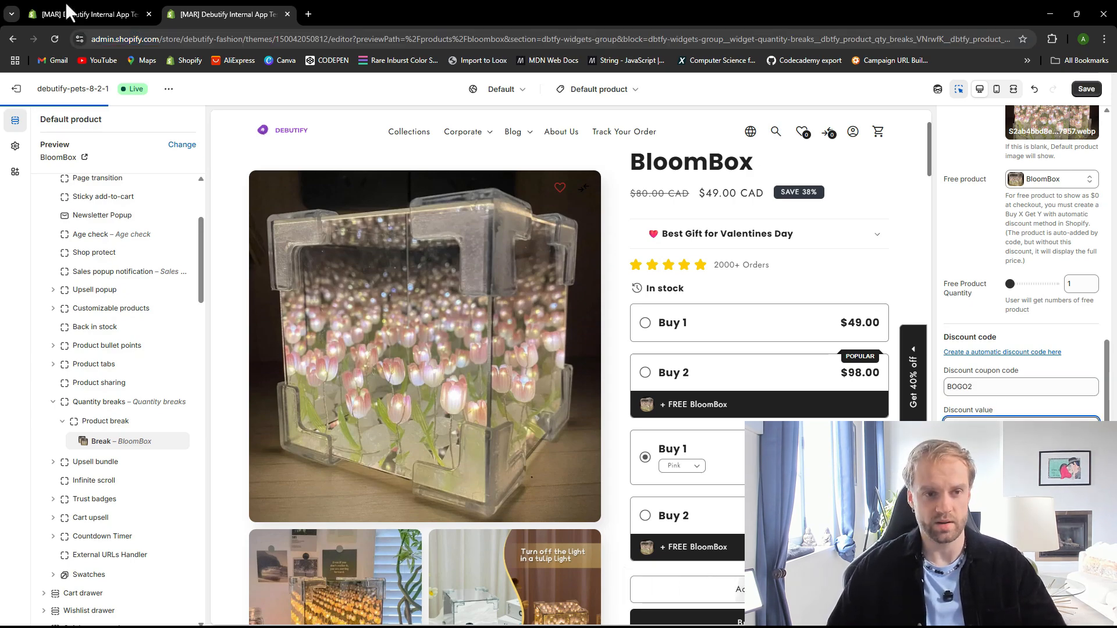
# Close the cart drawer preview and return to the BloomBox break block's discount code settings
pyautogui.click(67, 5)
pyautogui.click(229, 6)
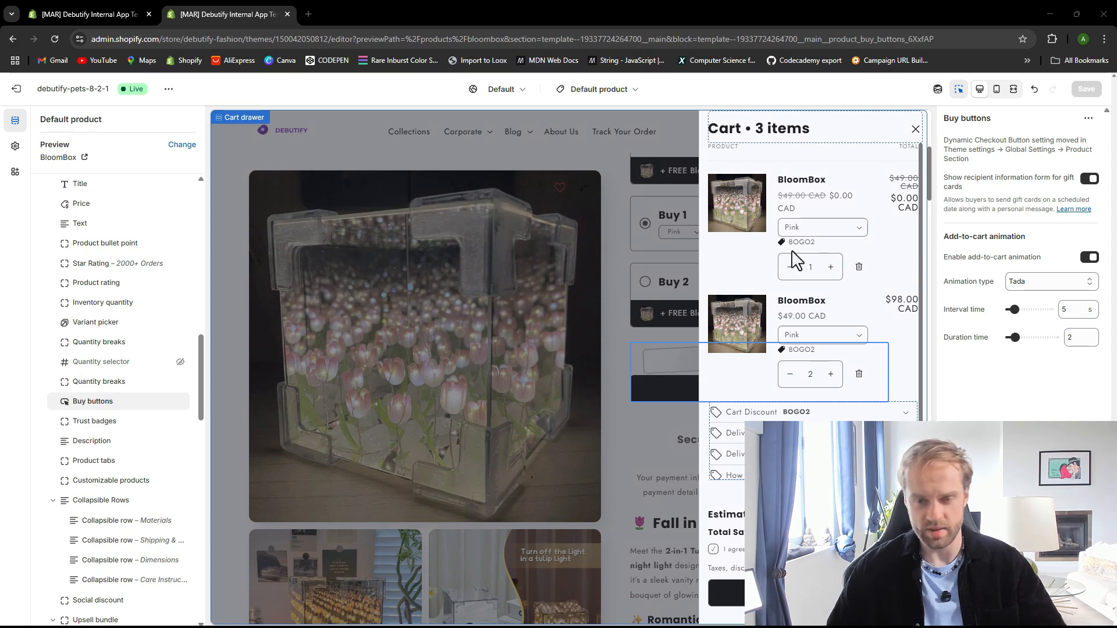
pyautogui.click(909, 136)
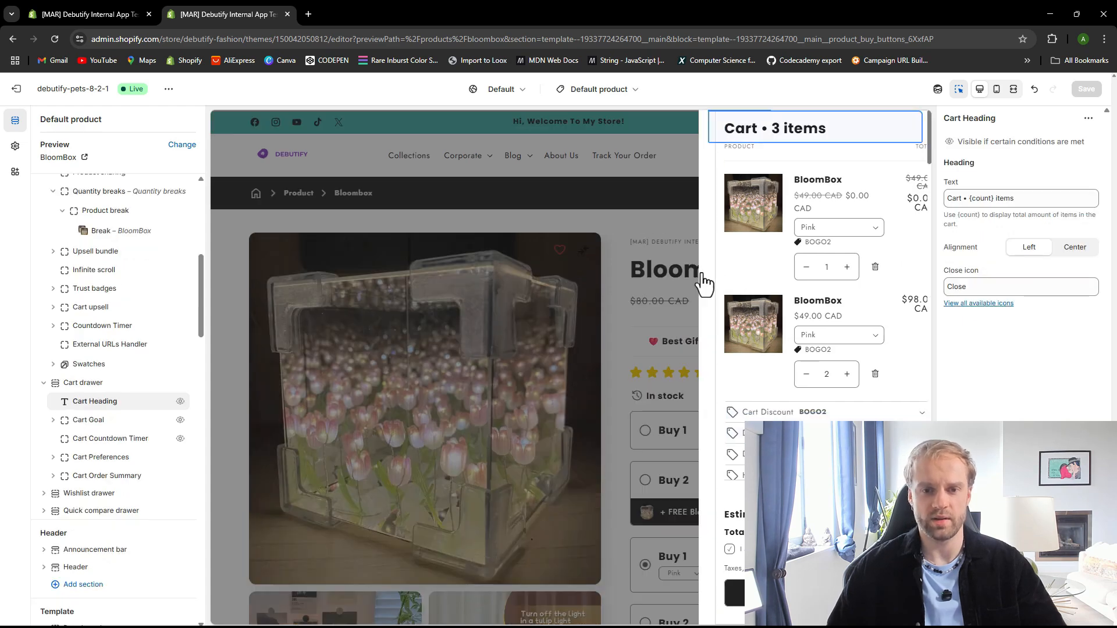
pyautogui.click(704, 283)
pyautogui.click(652, 304)
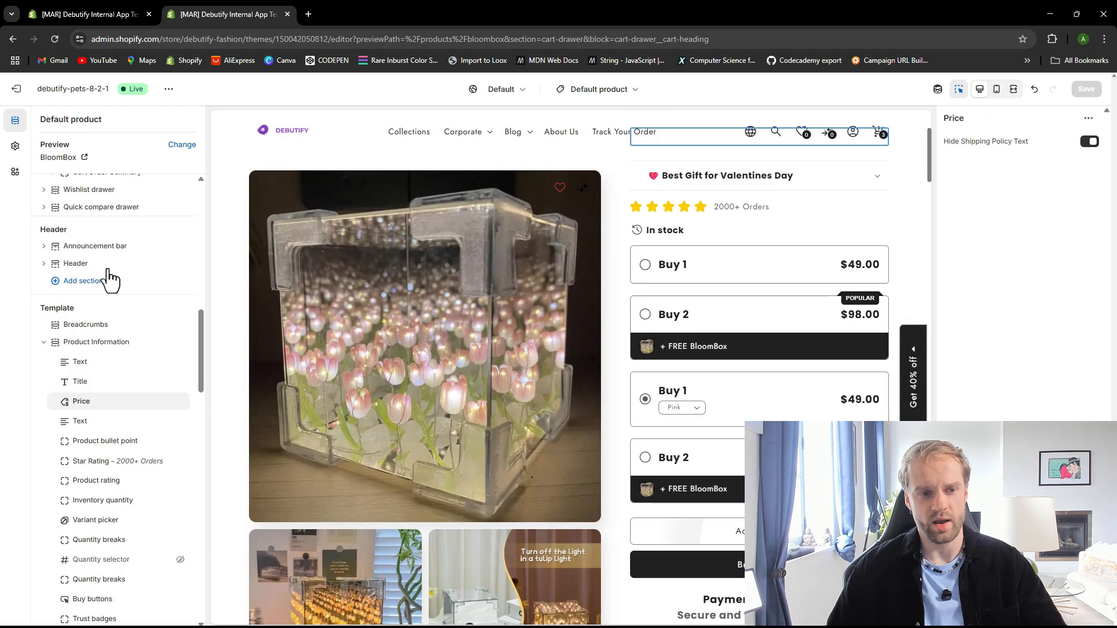
pyautogui.scroll(10, 111, 279)
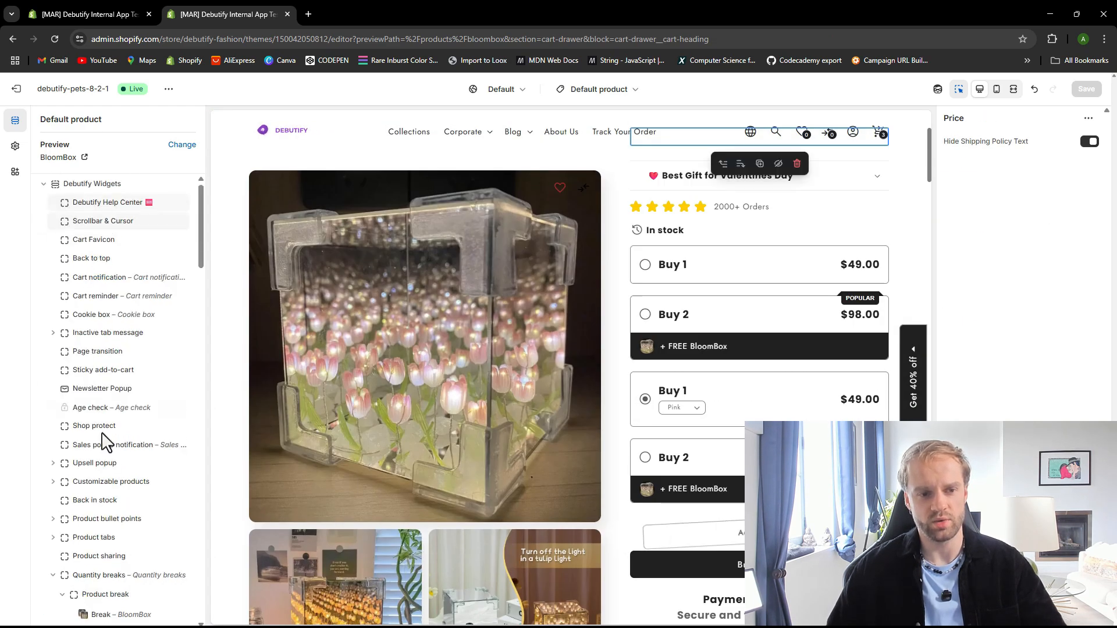
pyautogui.scroll(-10, 105, 439)
pyautogui.scroll(4, 107, 419)
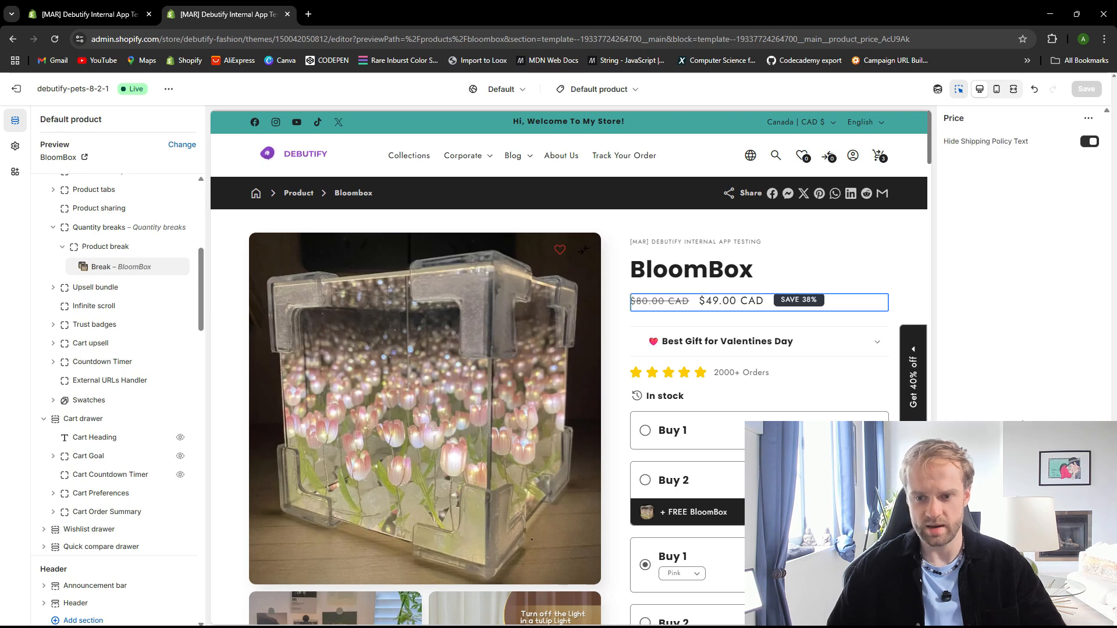
pyautogui.scroll(-2, 100, 507)
pyautogui.scroll(8, 102, 407)
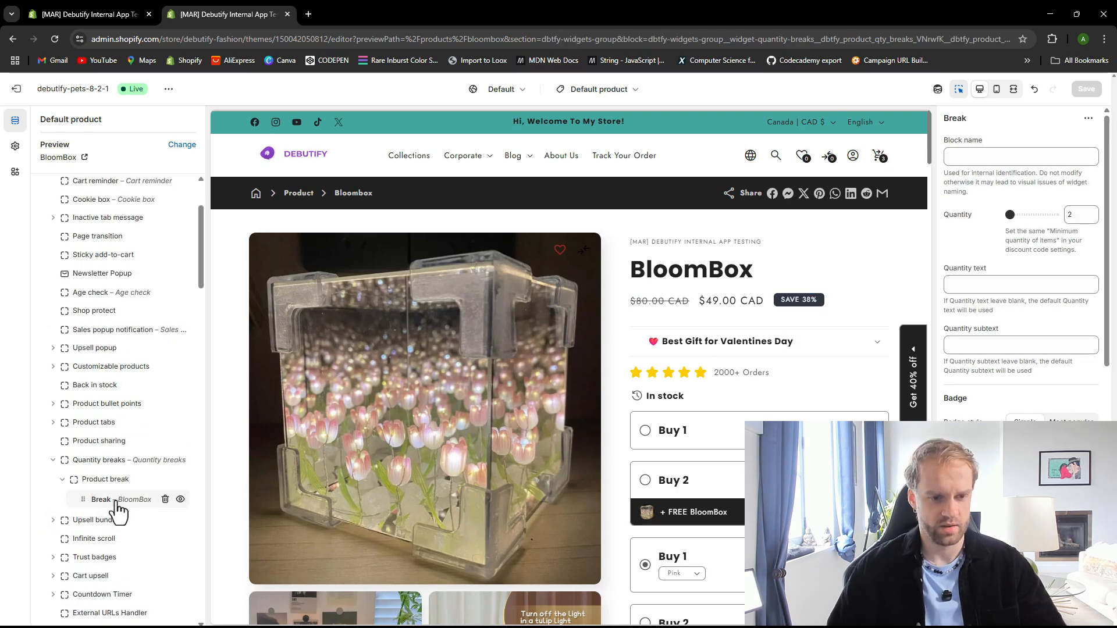
pyautogui.scroll(-8, 998, 418)
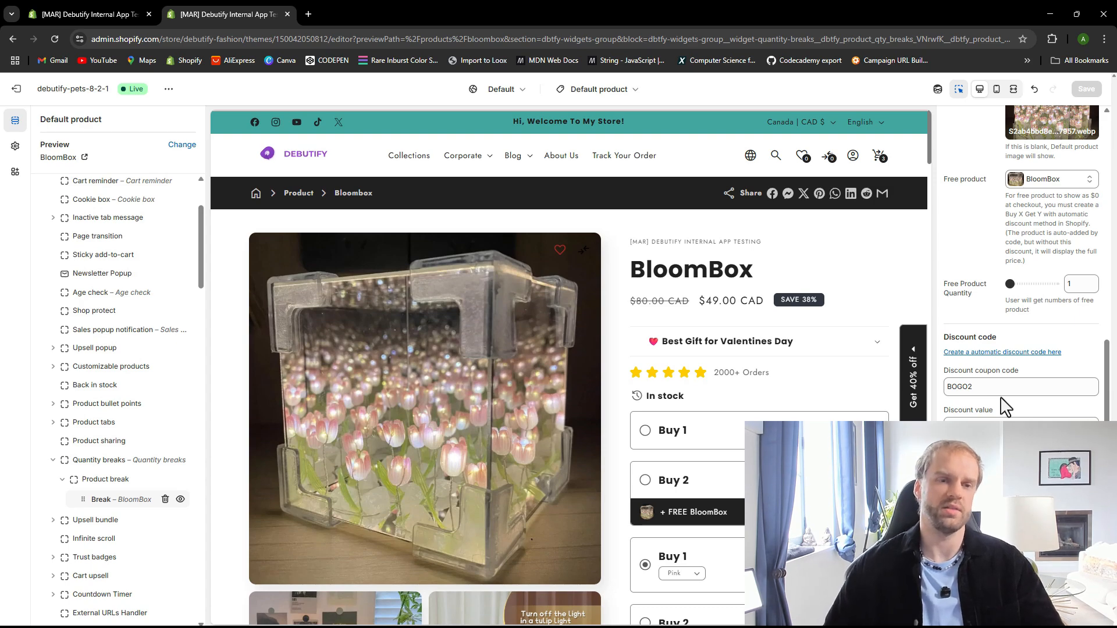
# Compare the discount title with the coupon code field and open the break's discount value field
pyautogui.click(141, 9)
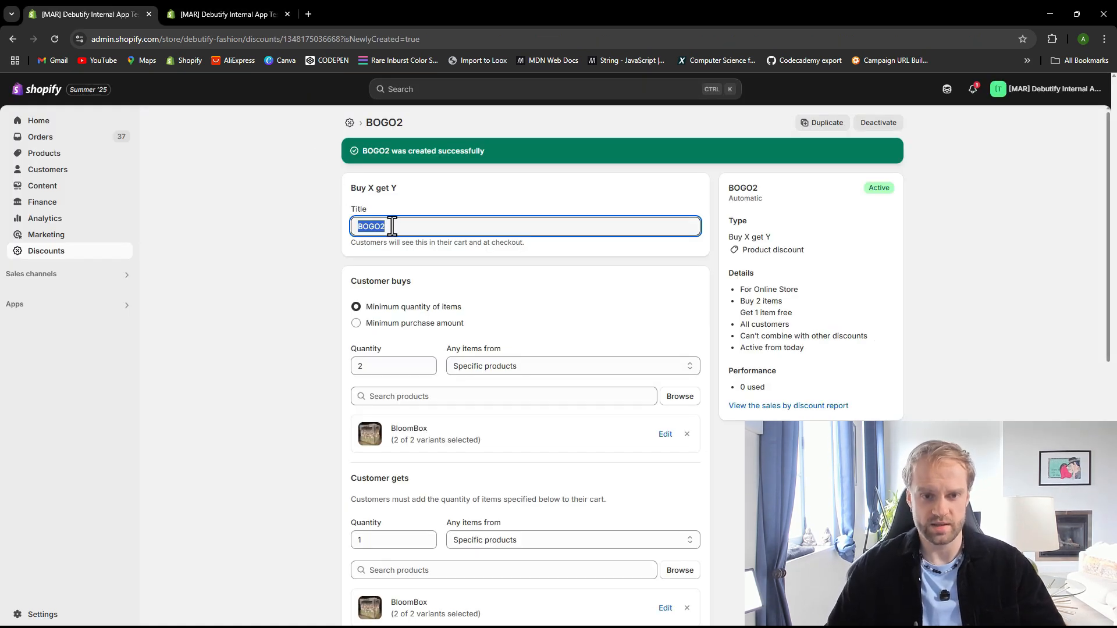
pyautogui.click(214, 8)
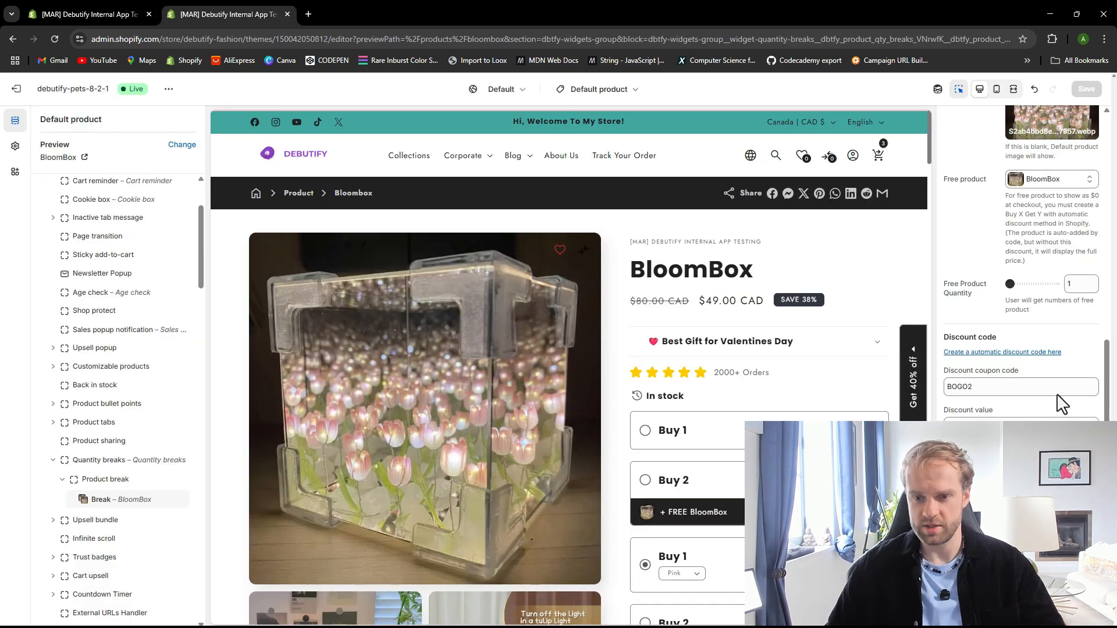
pyautogui.click(985, 389)
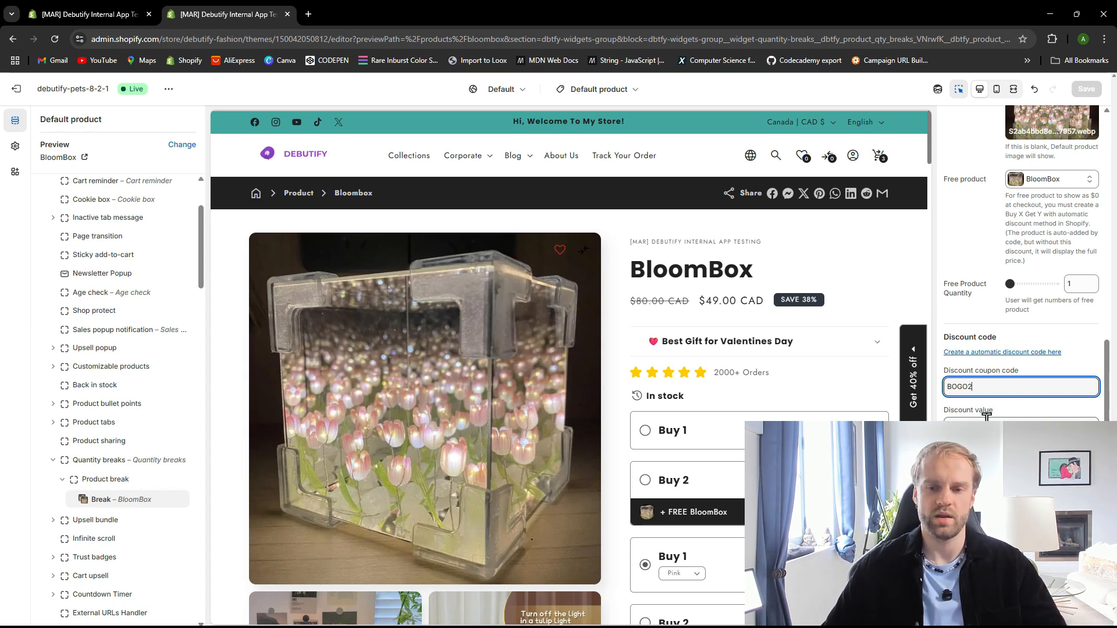
pyautogui.click(989, 419)
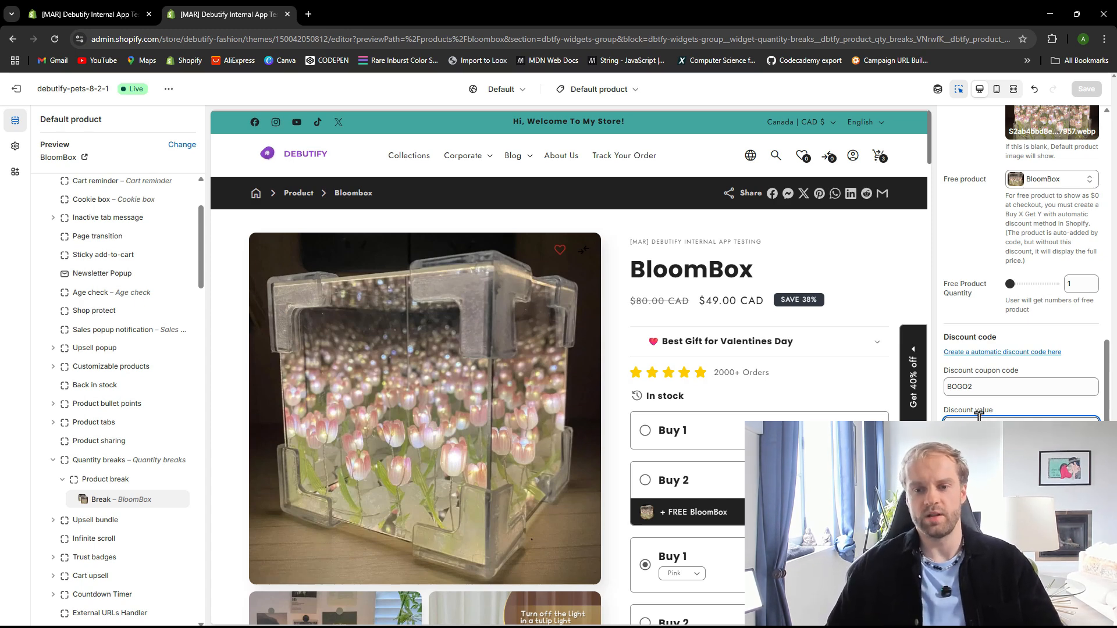
pyautogui.moveTo(980, 387); pyautogui.dragTo(914, 387)
pyautogui.click(980, 414)
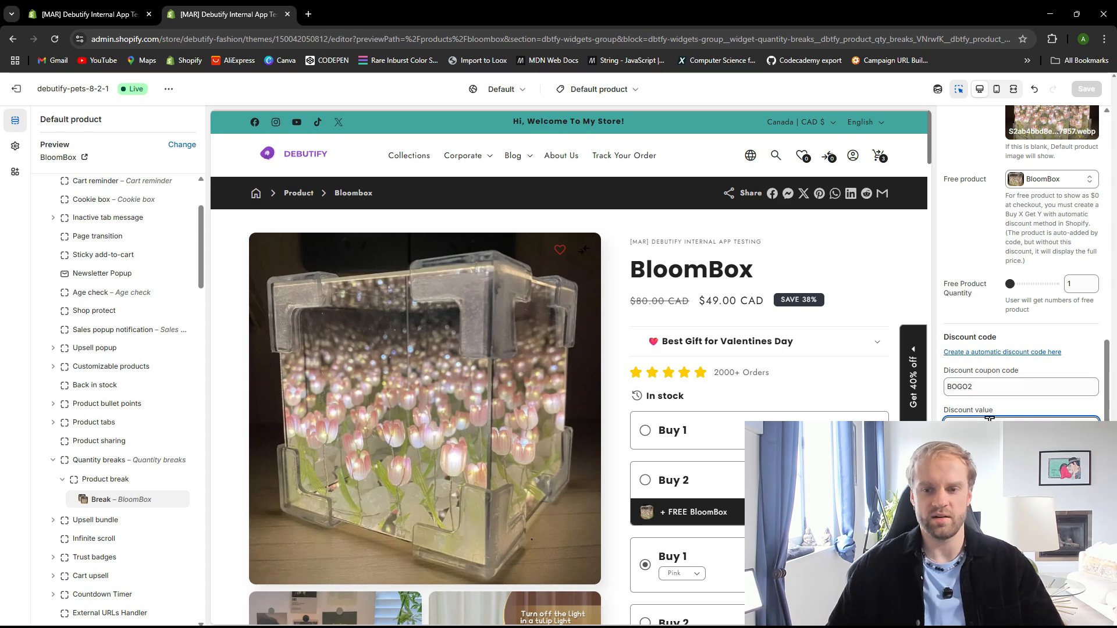
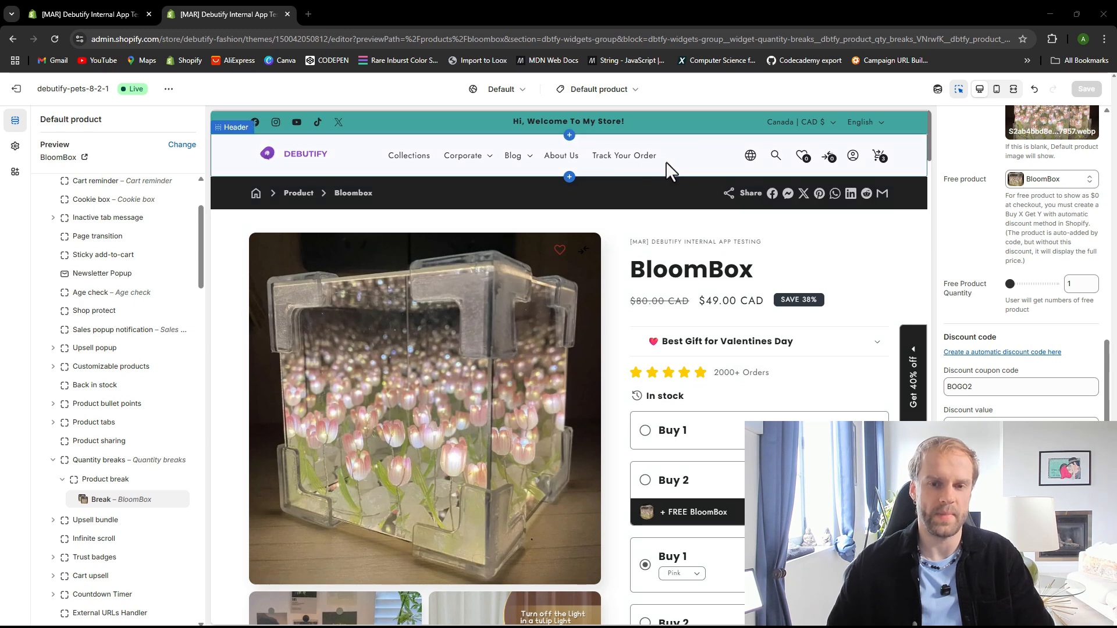
# Open the Track your order page preview and search the paid widgets in theme settings for order tracking
pyautogui.click(629, 168)
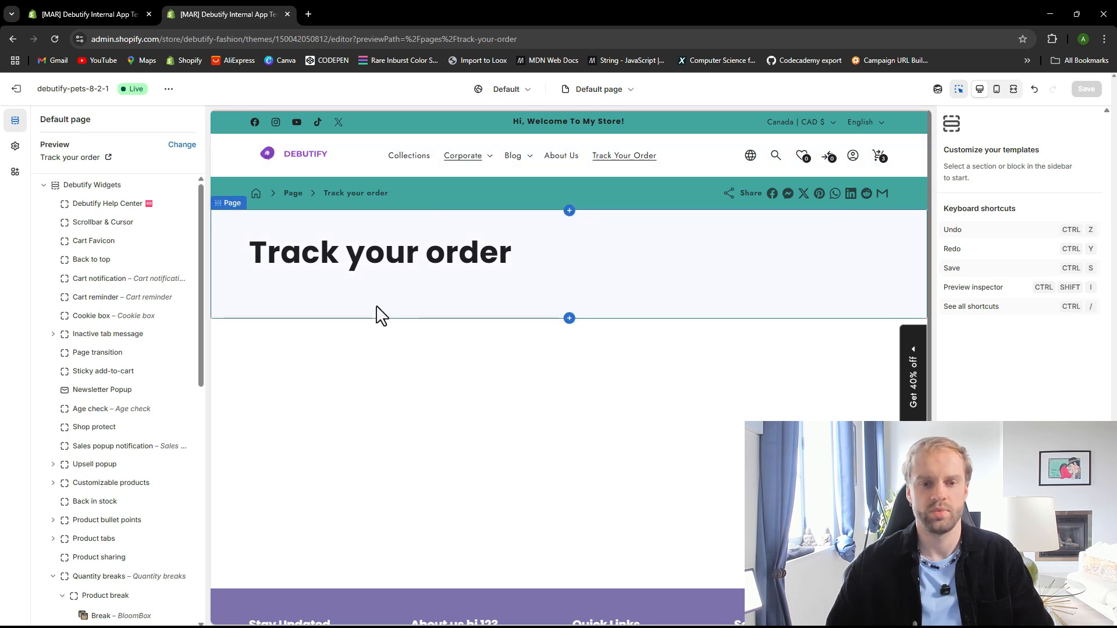
pyautogui.click(15, 147)
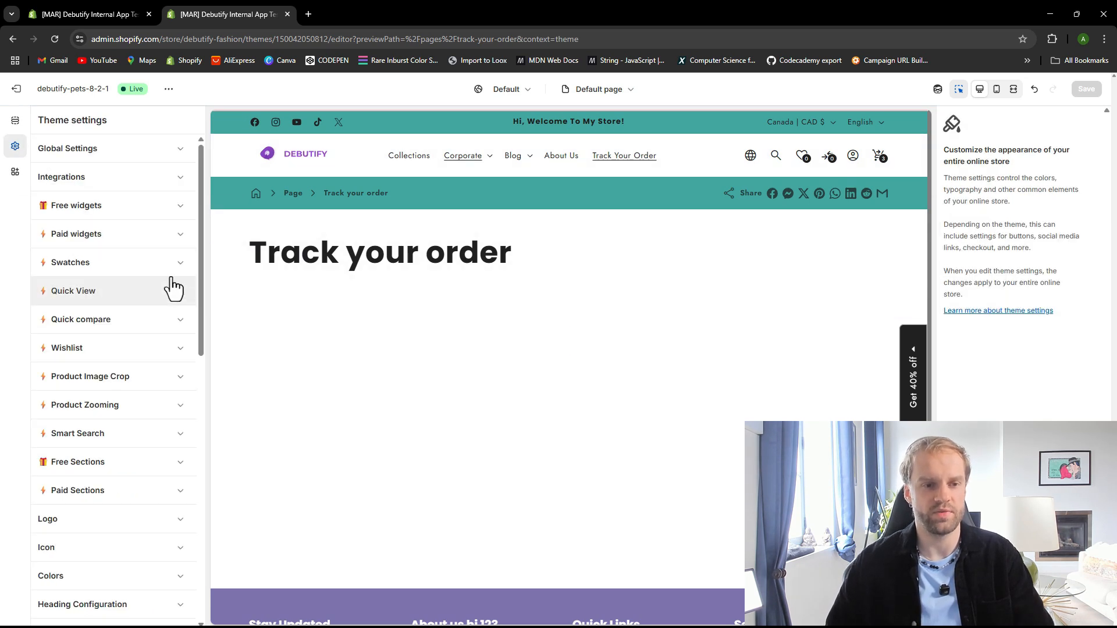
pyautogui.click(113, 236)
pyautogui.hotkey('ctrl', 'f')
pyautogui.write('tracmk')
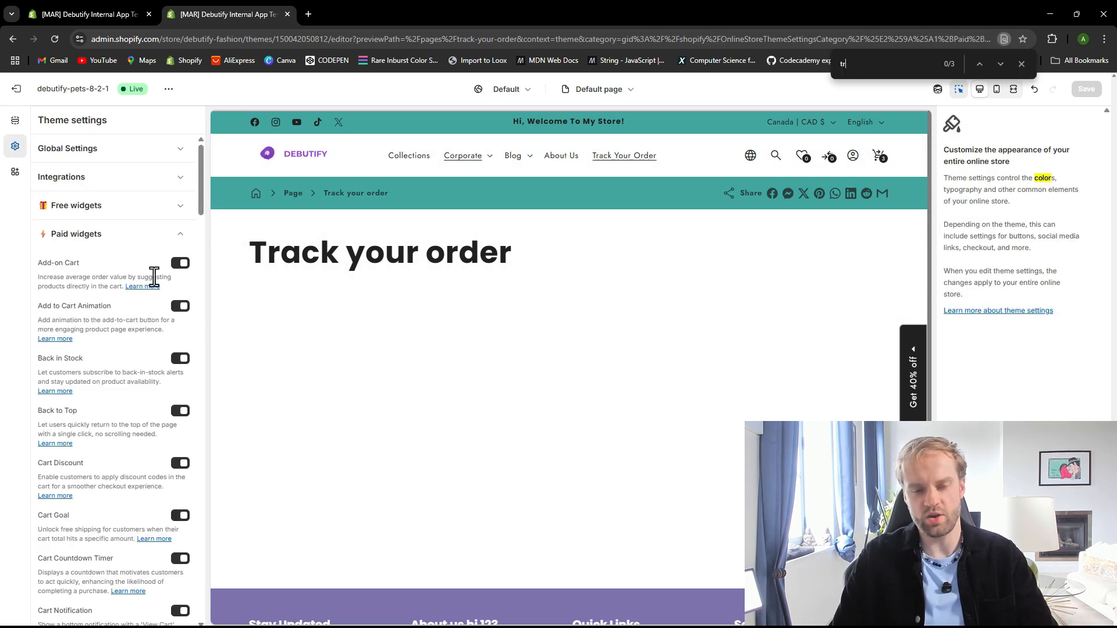
pyautogui.press('BackSpace')
pyautogui.press('BackSpace')
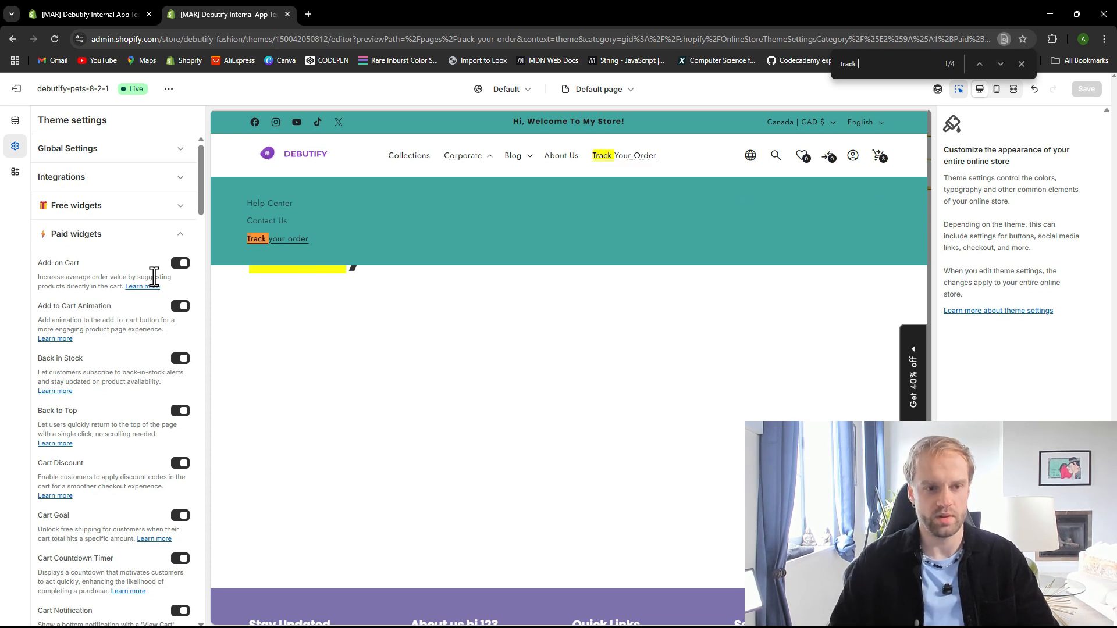
pyautogui.write('ck you')
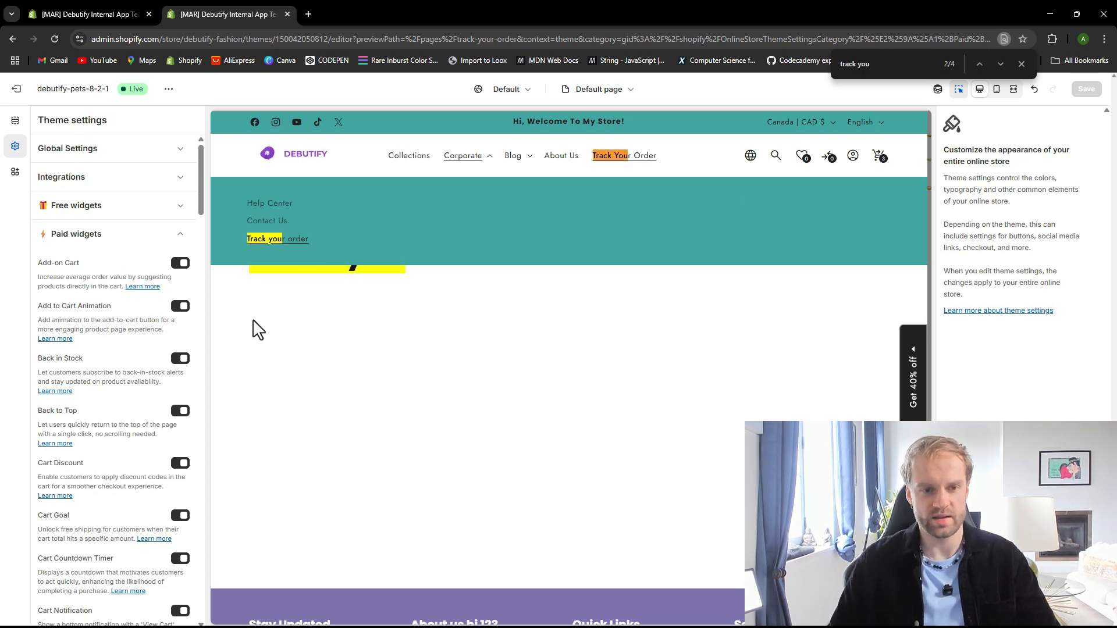
pyautogui.scroll(-10, 150, 424)
pyautogui.scroll(10, 149, 428)
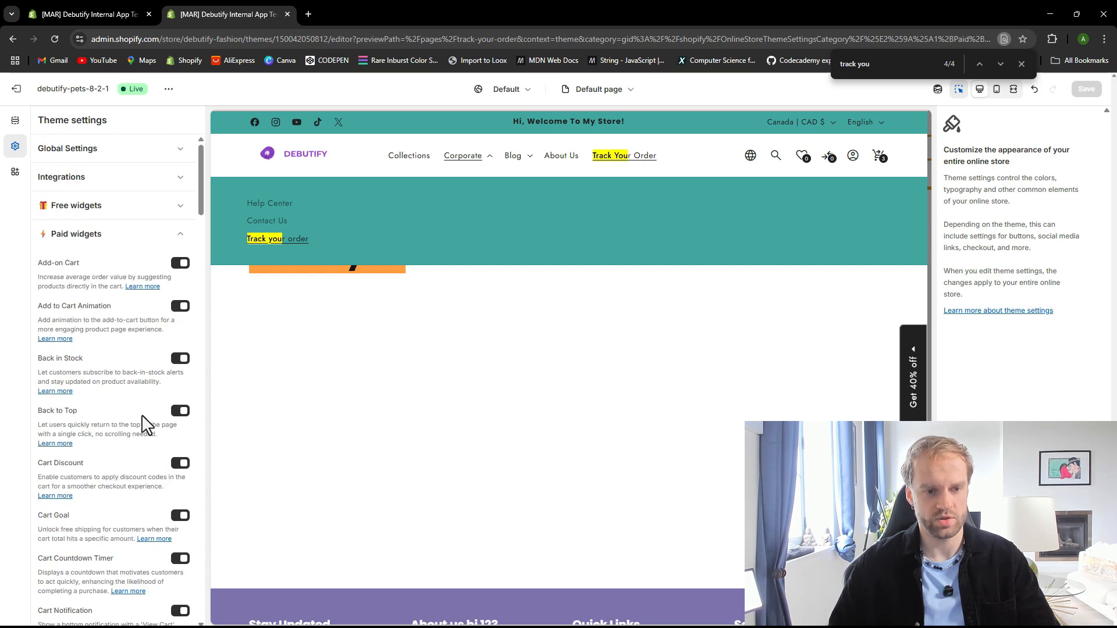
pyautogui.click(110, 234)
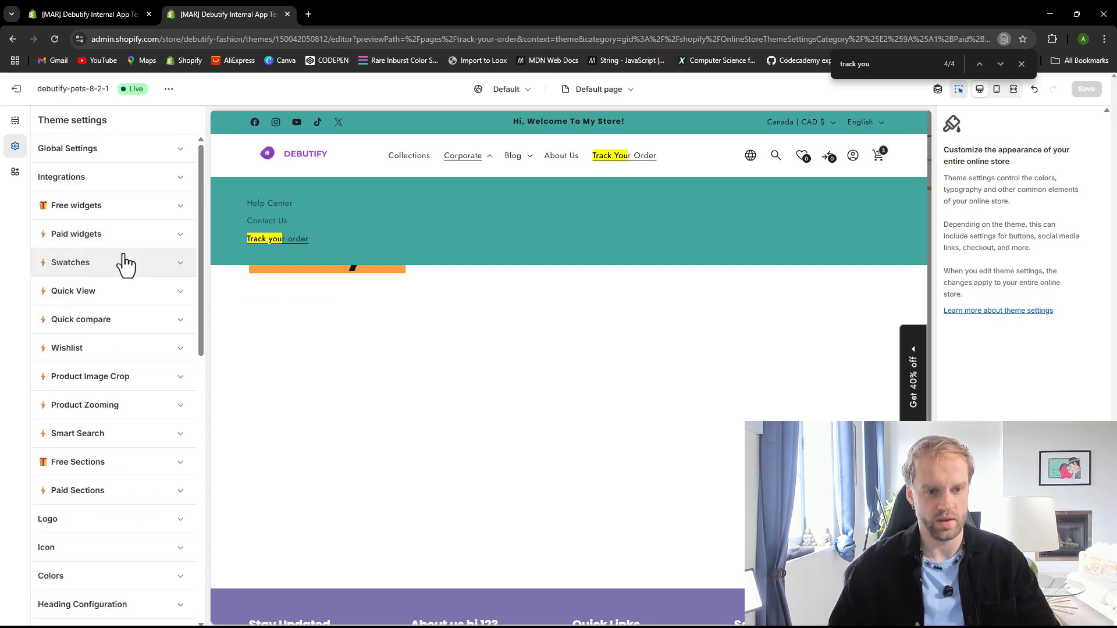
pyautogui.click(1022, 64)
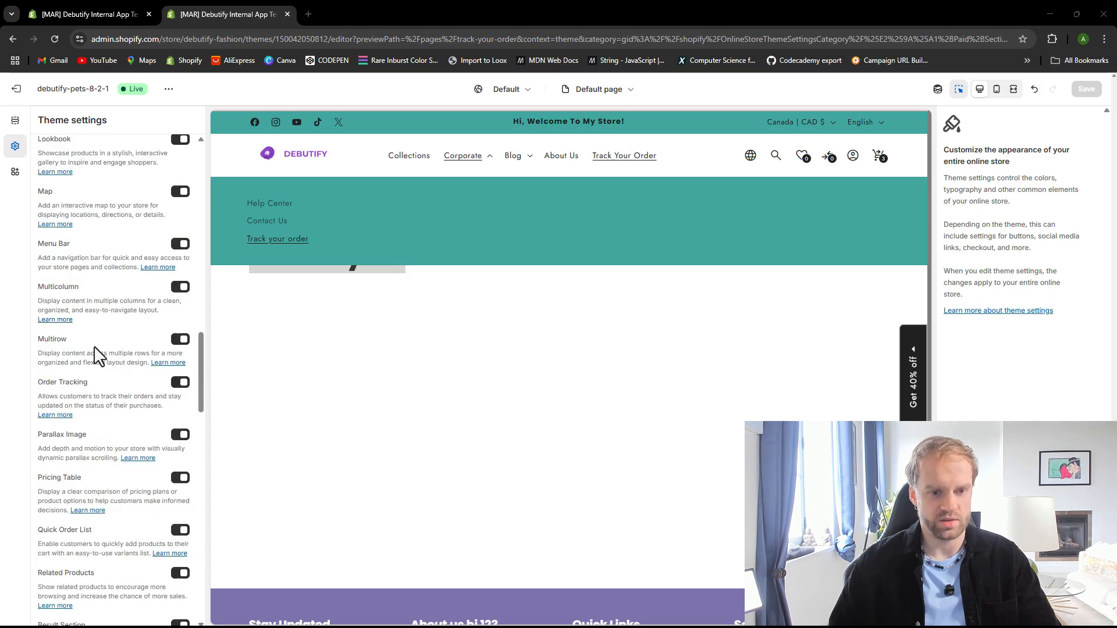
# Search the paid sections list in theme settings for the Order Tracking option
pyautogui.scroll(15, 93, 384)
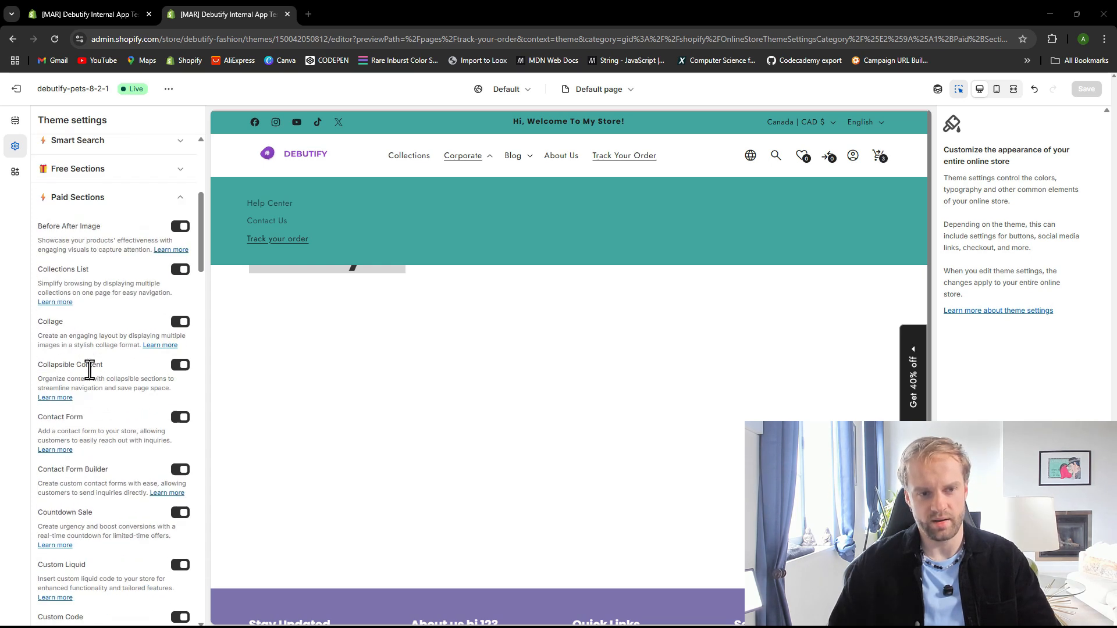
pyautogui.scroll(-8, 110, 399)
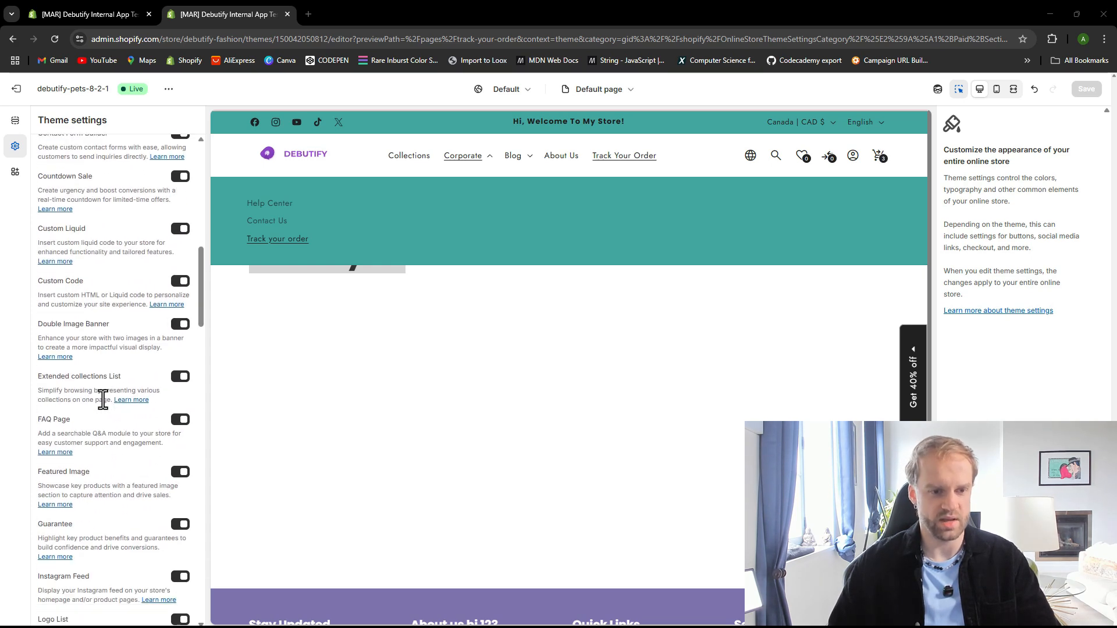
pyautogui.scroll(-1, 87, 431)
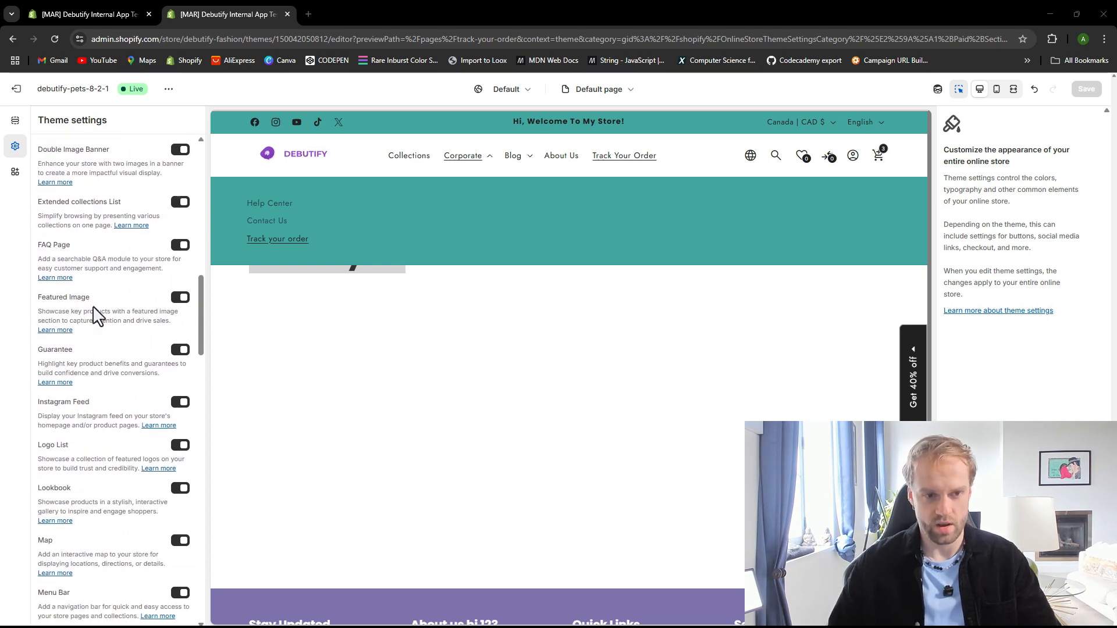
pyautogui.scroll(-1, 98, 320)
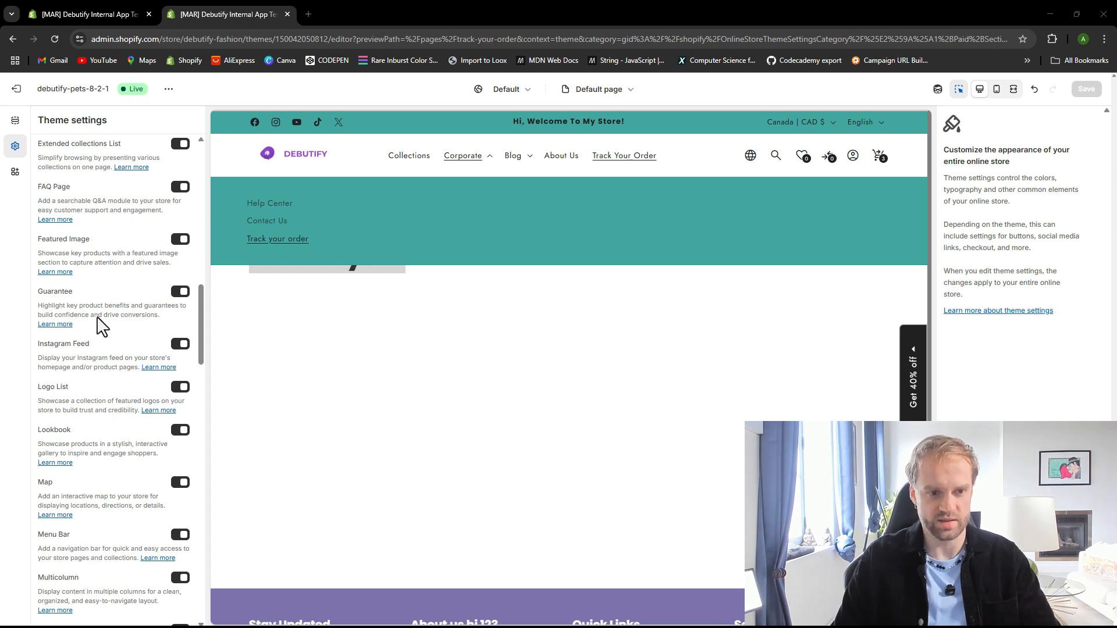
pyautogui.hotkey('ctrl', 'f')
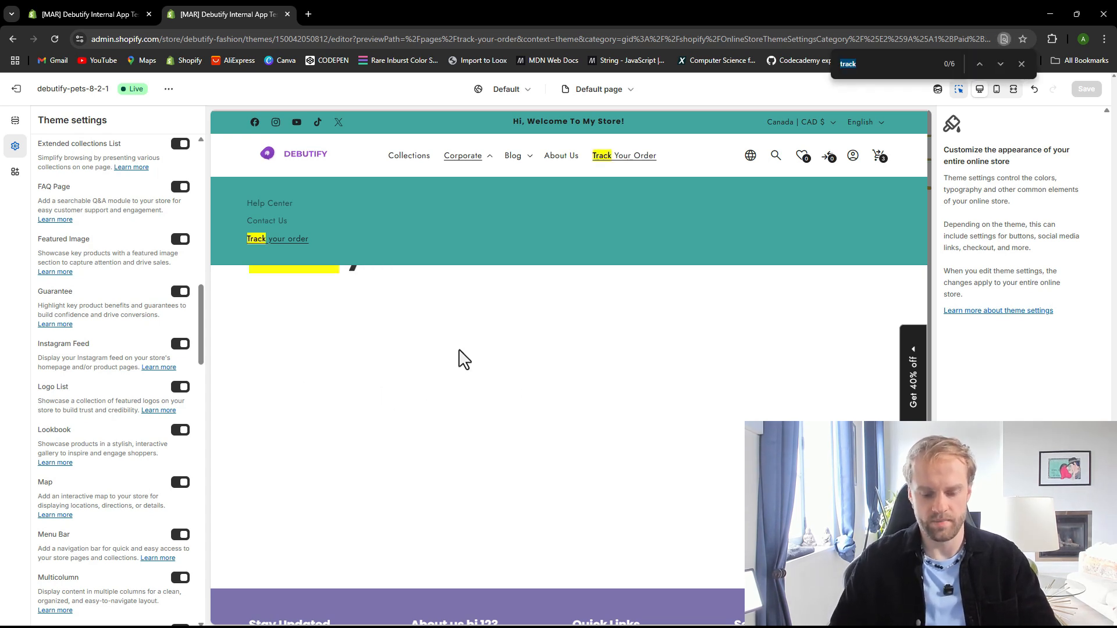
pyautogui.write('order tr')
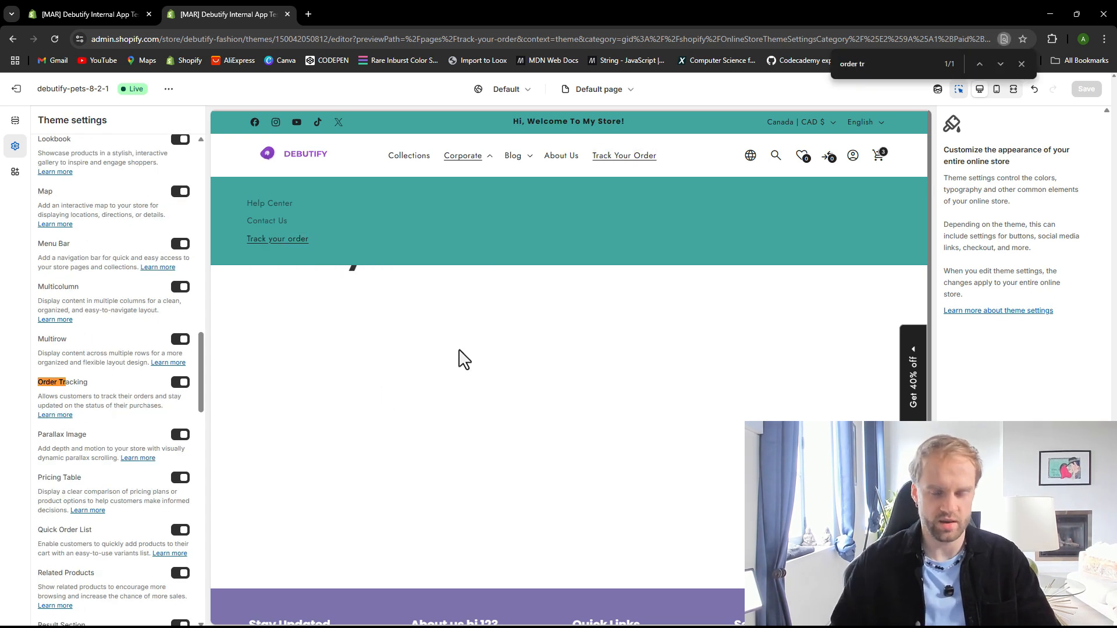
pyautogui.click(1022, 64)
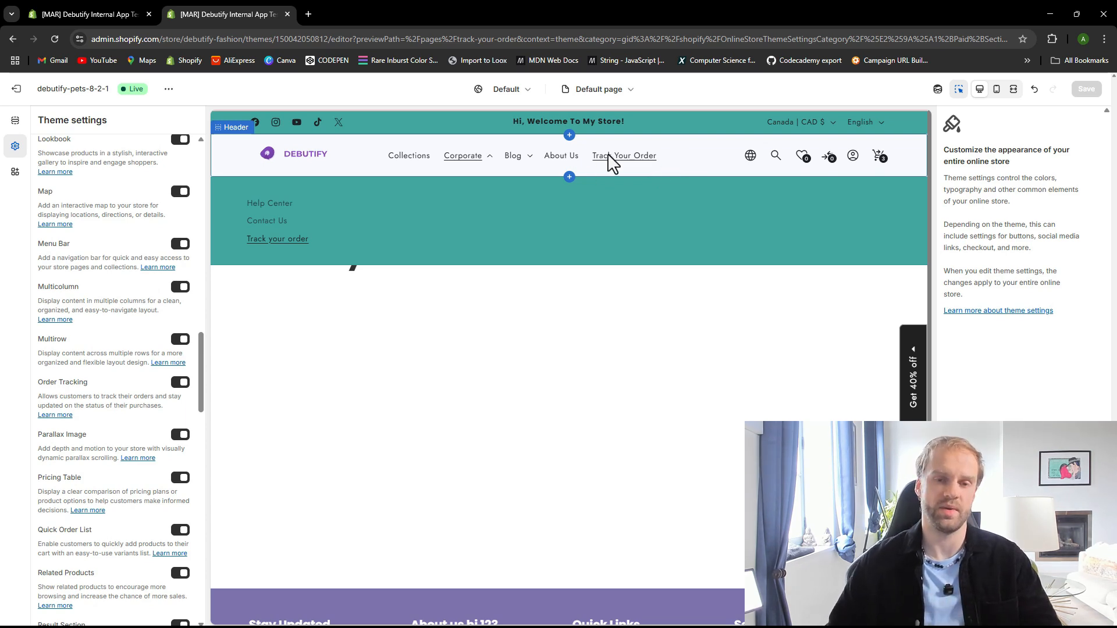
# Leave the editor, open the Track your order page, assign it the order-tracking template and save
pyautogui.click(16, 88)
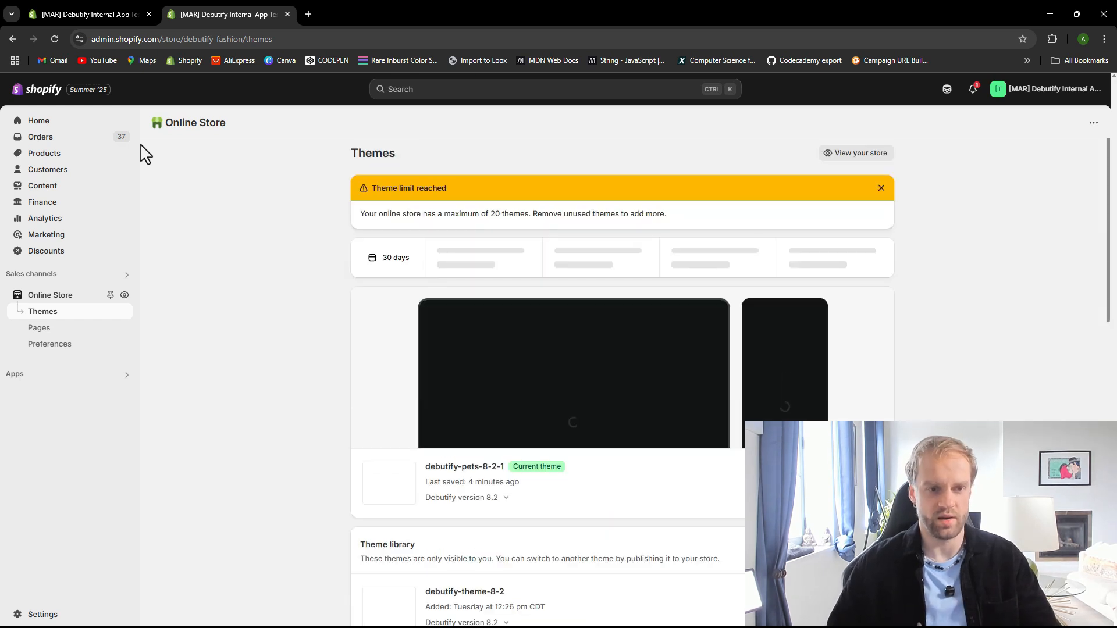
pyautogui.click(59, 186)
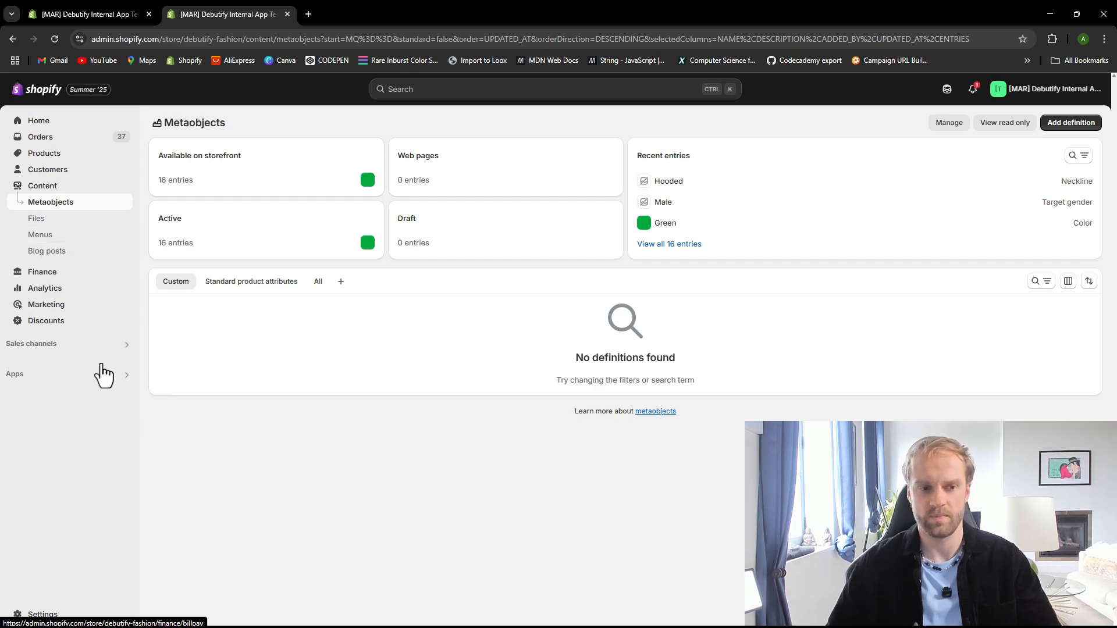
pyautogui.click(54, 156)
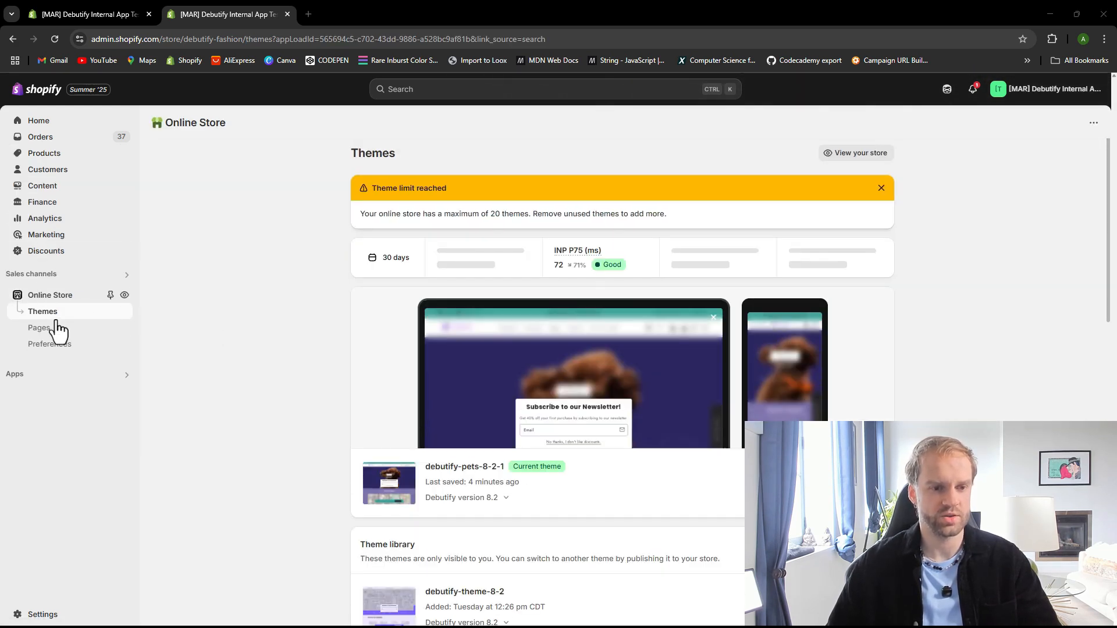
pyautogui.click(47, 335)
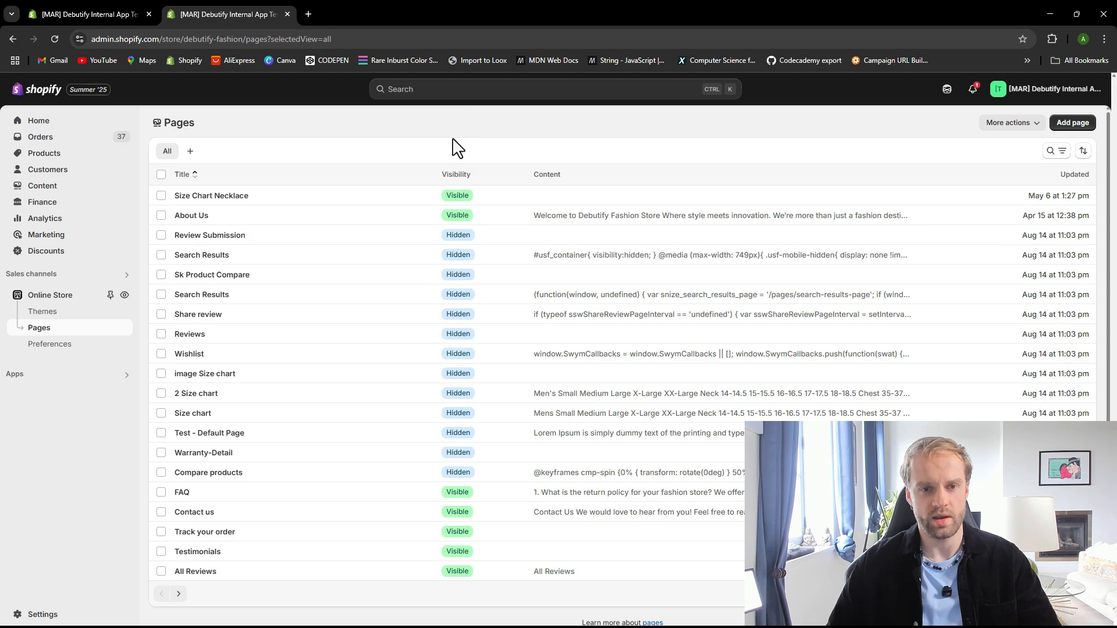
pyautogui.click(454, 94)
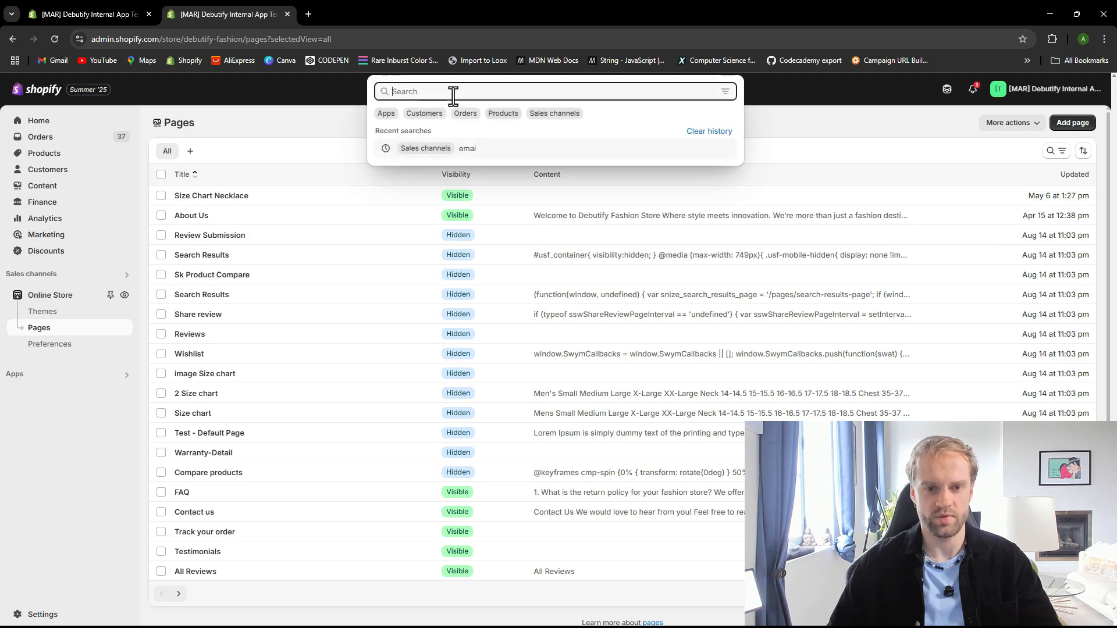
pyautogui.click(345, 151)
pyautogui.write('ftrack your')
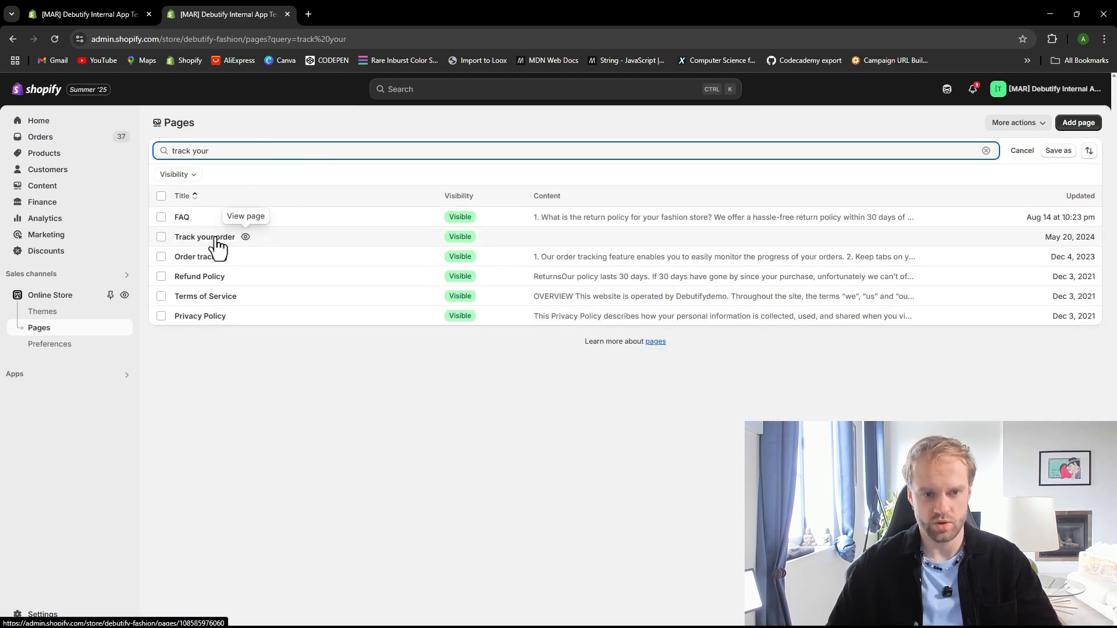
pyautogui.click(213, 239)
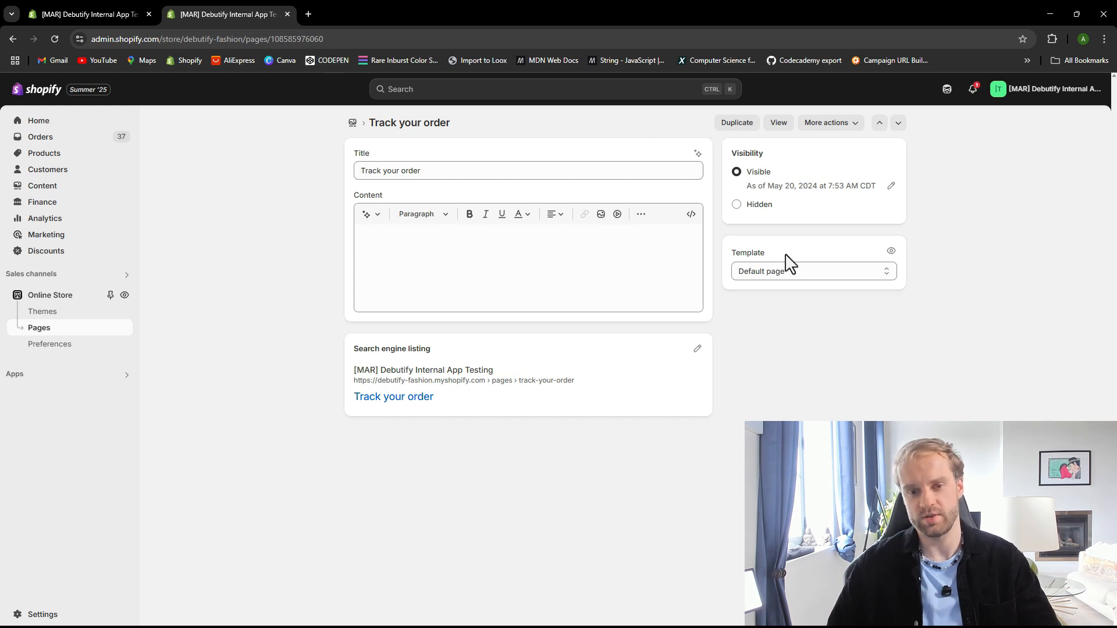
pyautogui.click(778, 273)
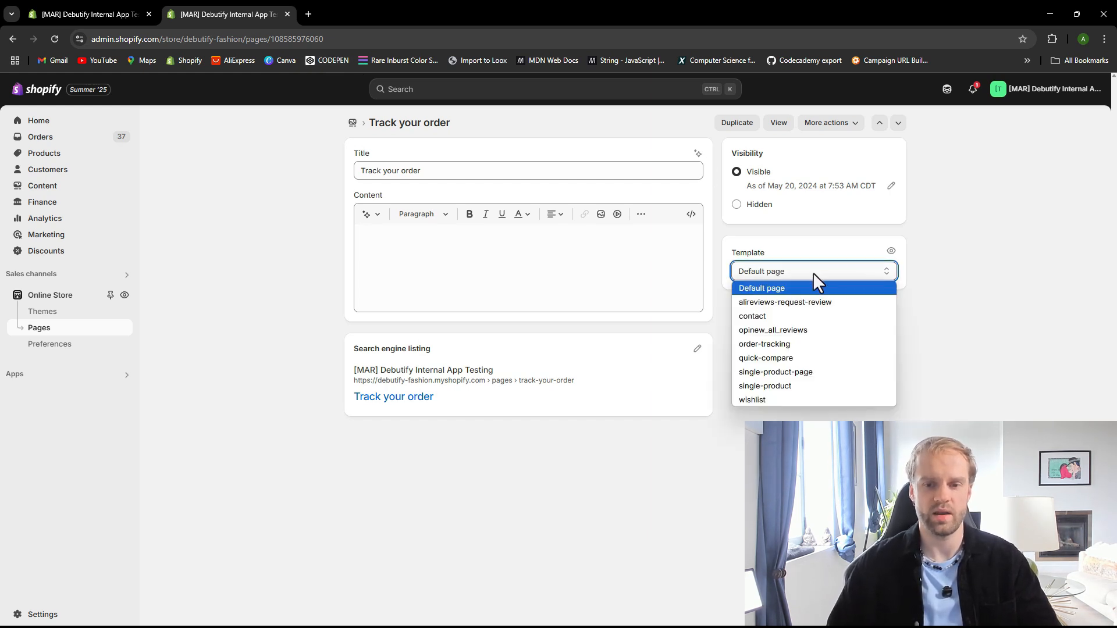
pyautogui.click(795, 346)
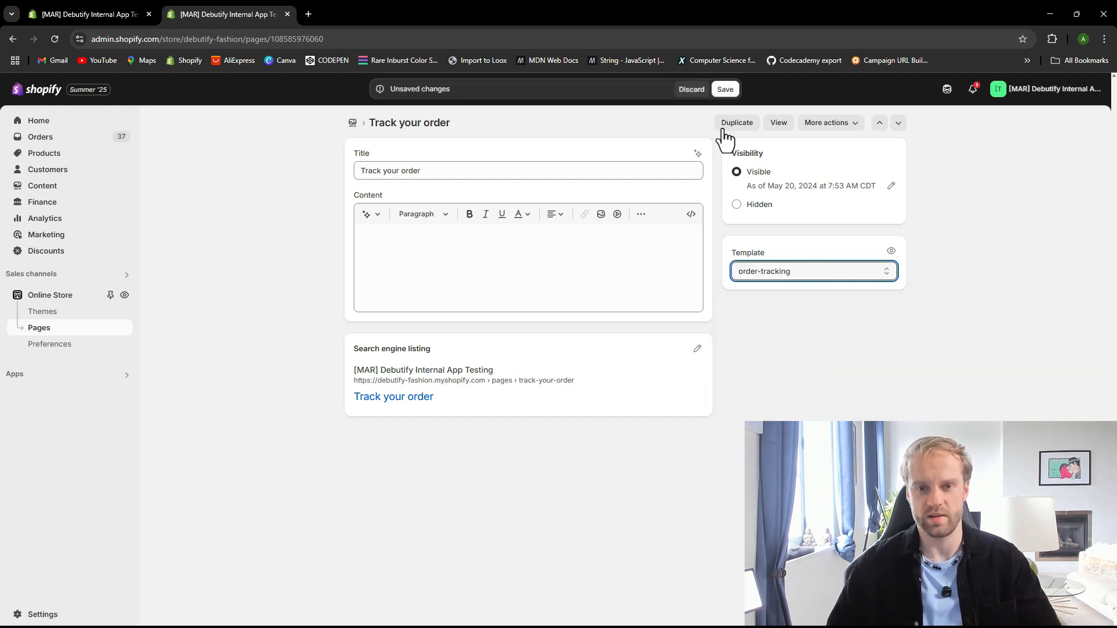
pyautogui.click(725, 90)
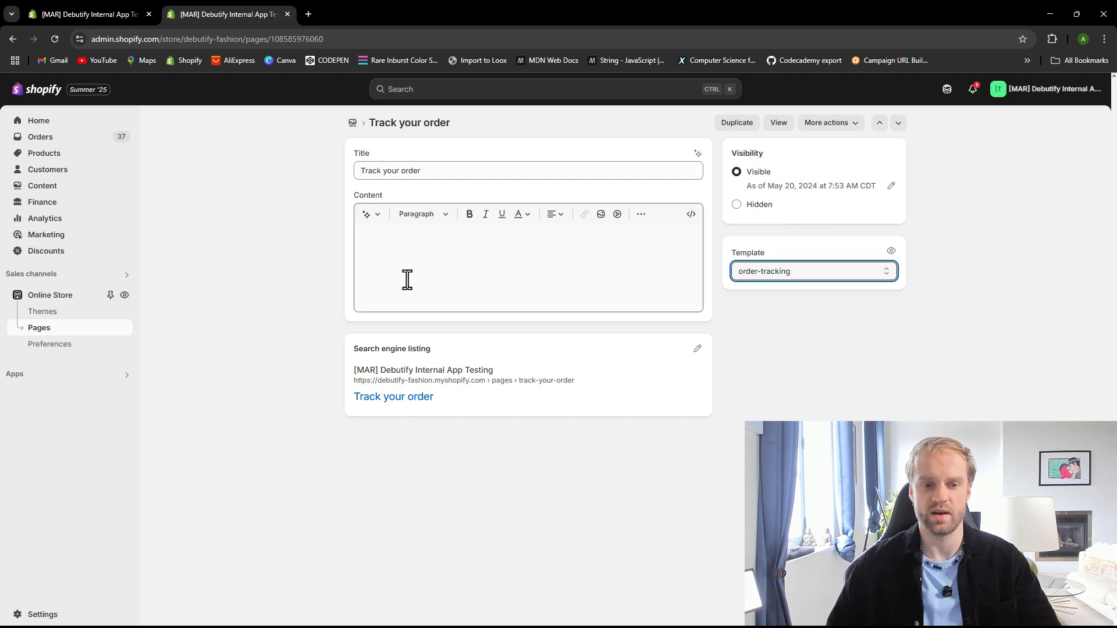
# Open the theme editor on the Track your order page and select the Order tracking section's tracking number field
pyautogui.click(159, 320)
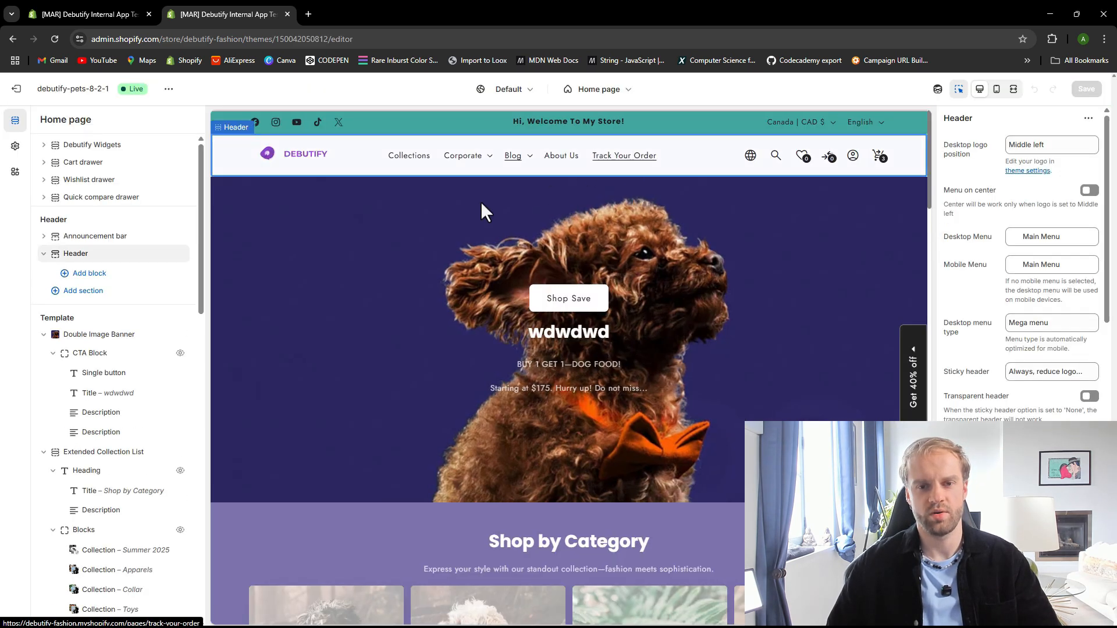
pyautogui.click(631, 158)
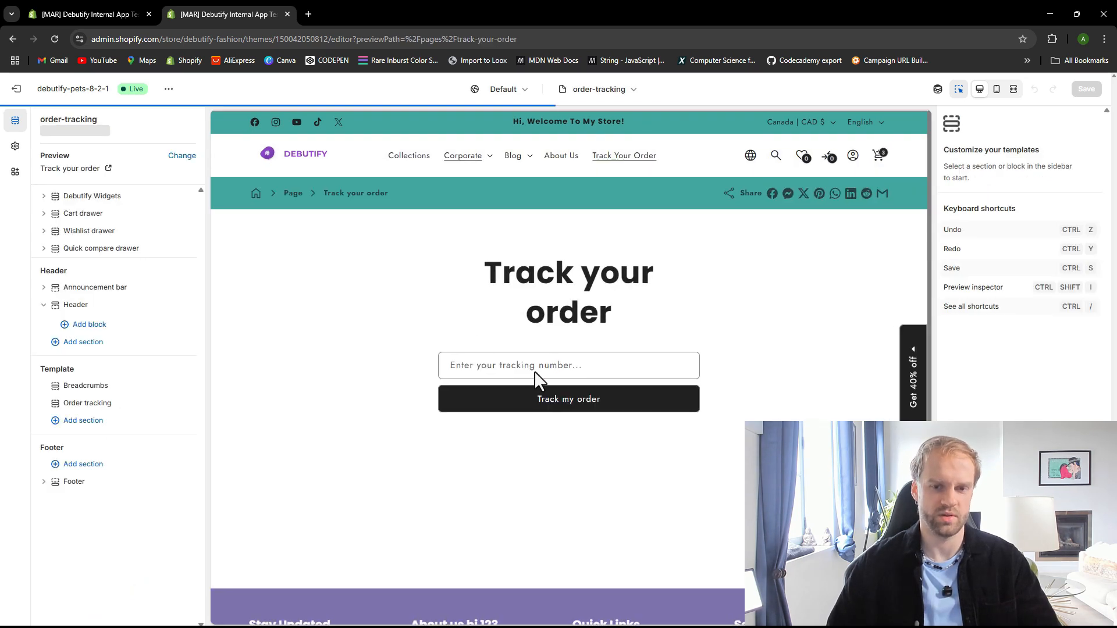
pyautogui.click(529, 371)
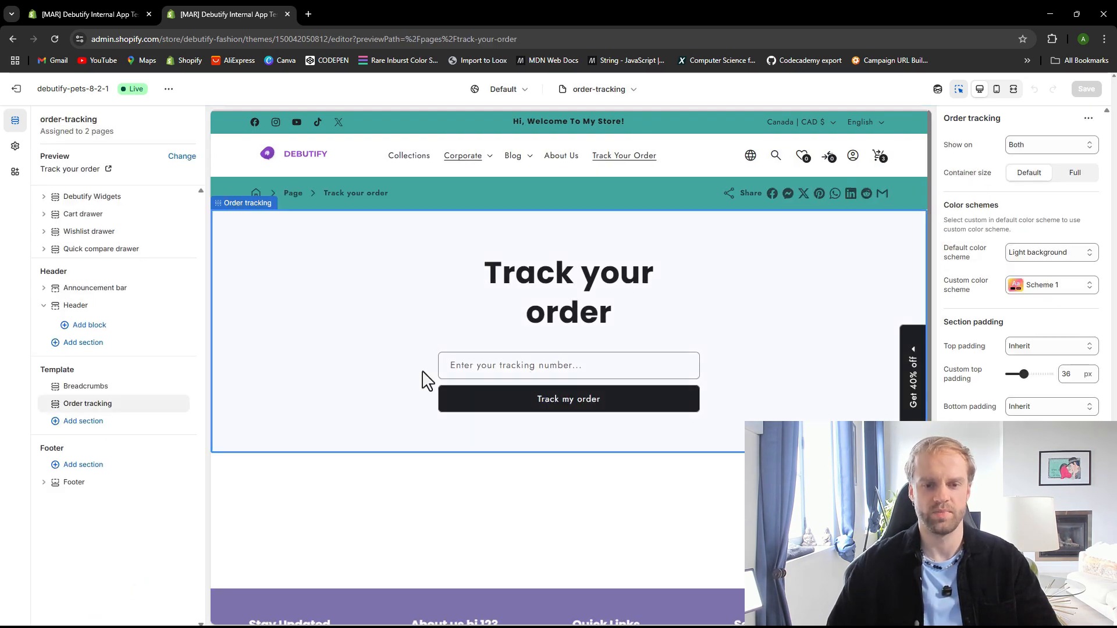
pyautogui.click(481, 369)
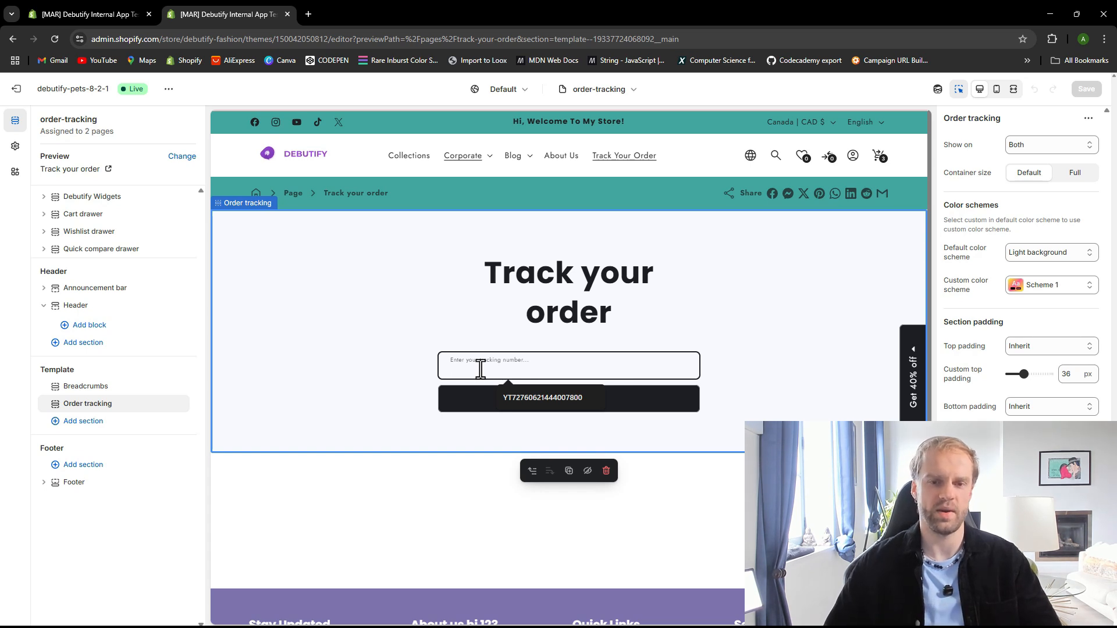